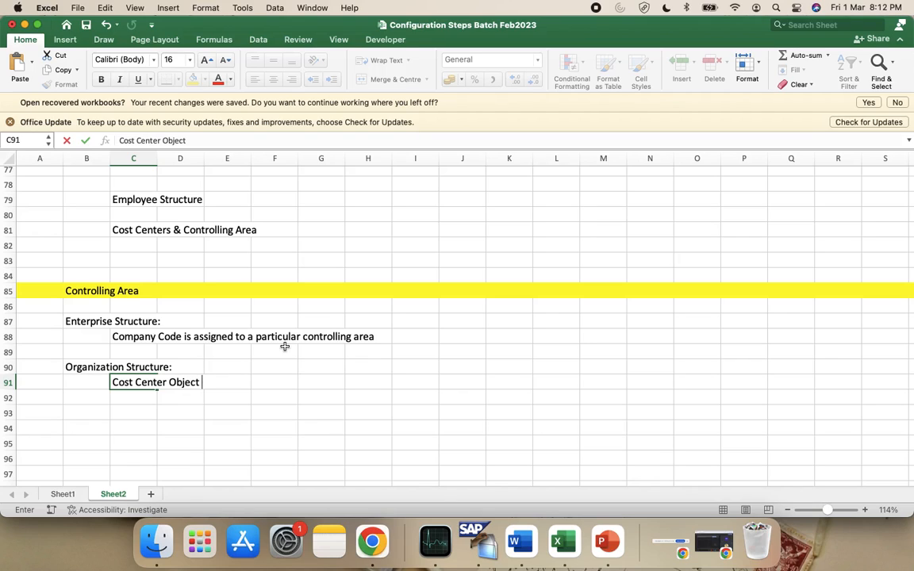
# Add 'K' to the end of the Cost Center Object note in C91
pyautogui.click(84, 322)
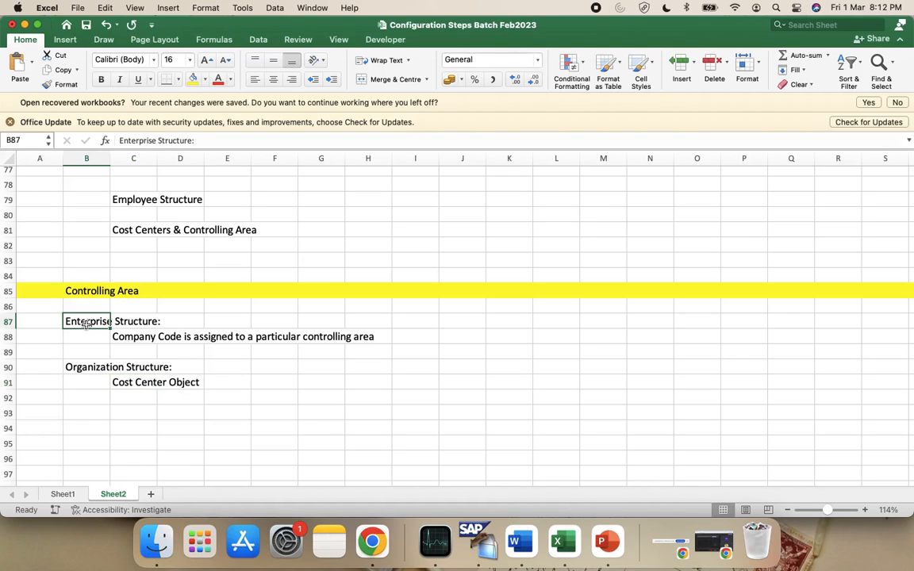
pyautogui.press('Down')
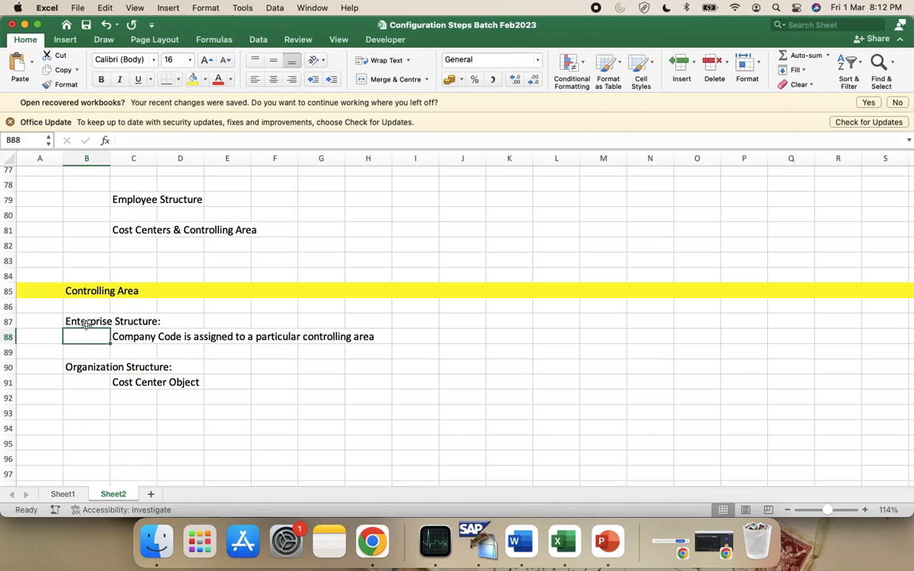
pyautogui.press('Right')
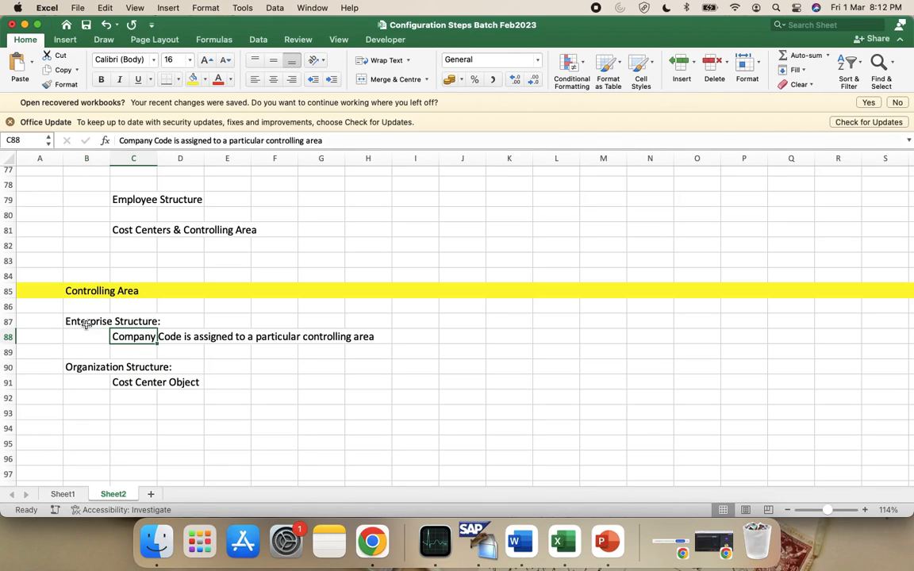
pyautogui.press('Down')
pyautogui.press('Down')
pyautogui.press('Down')
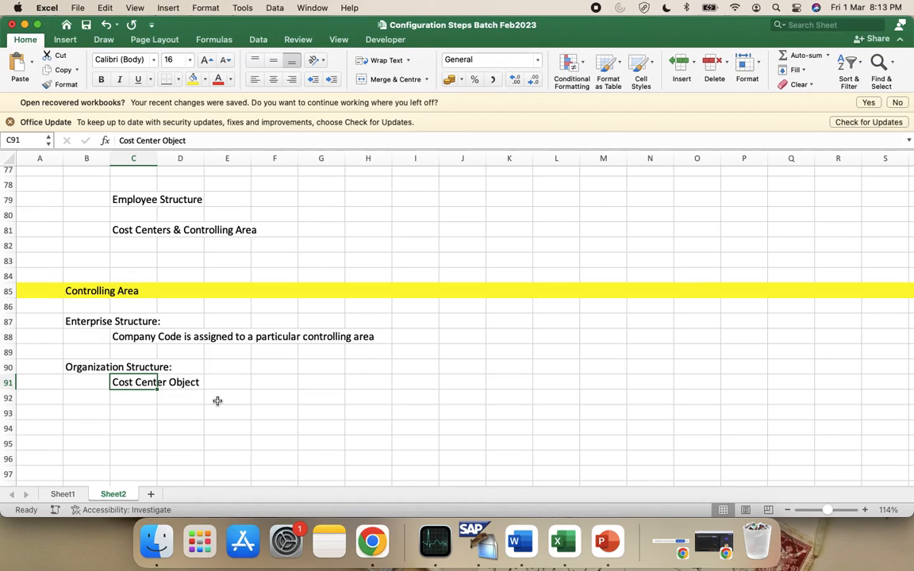
pyautogui.click(251, 140)
pyautogui.write('K')
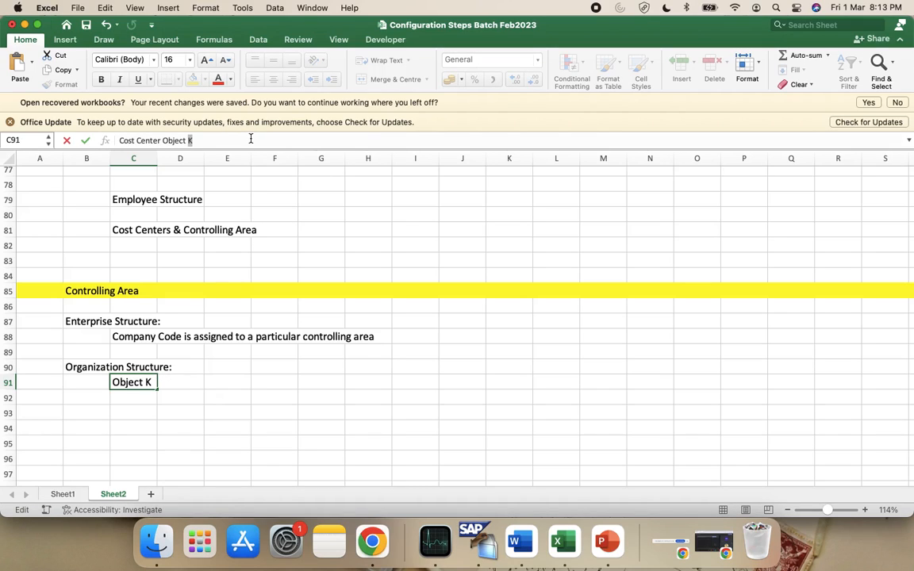
pyautogui.click(270, 337)
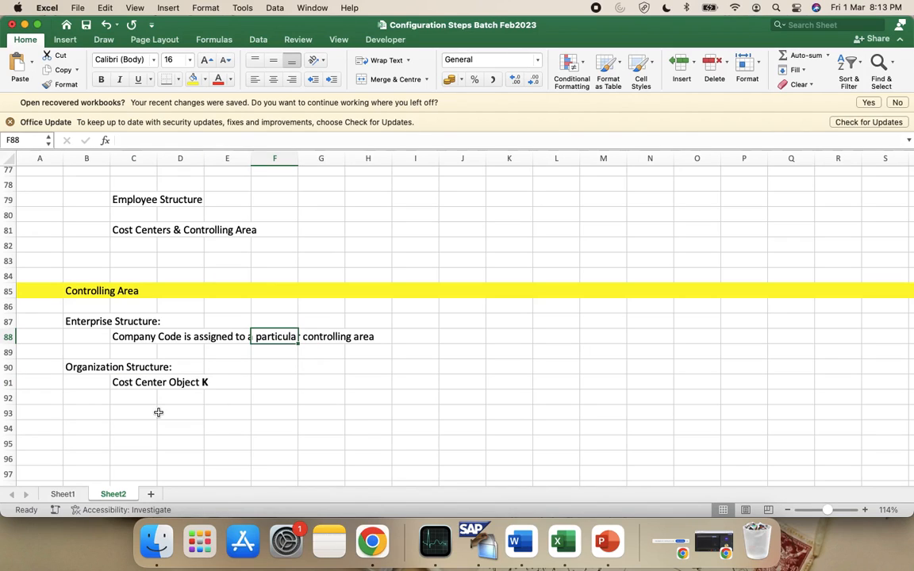
# Append 'can only be created for a Valid Controlling Area' to the C91 note
pyautogui.click(131, 391)
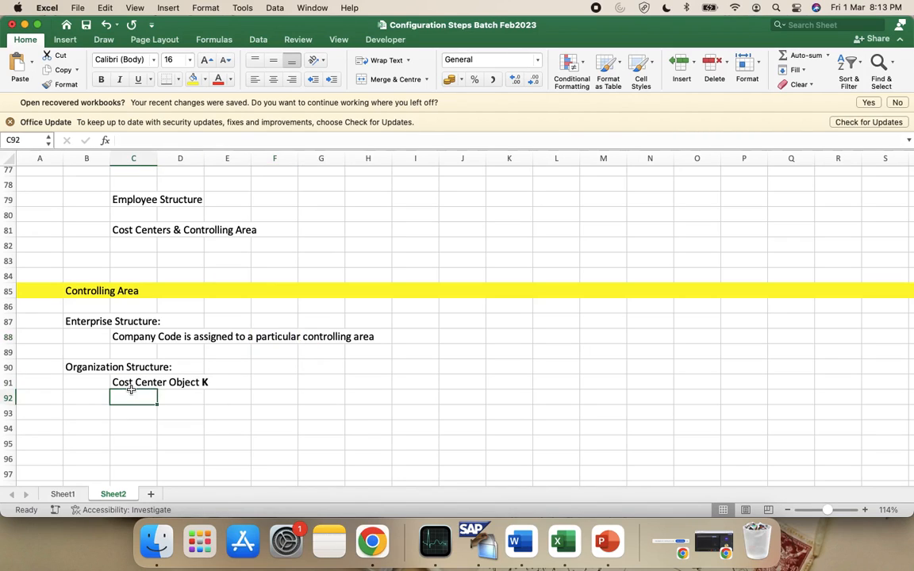
pyautogui.click(133, 383)
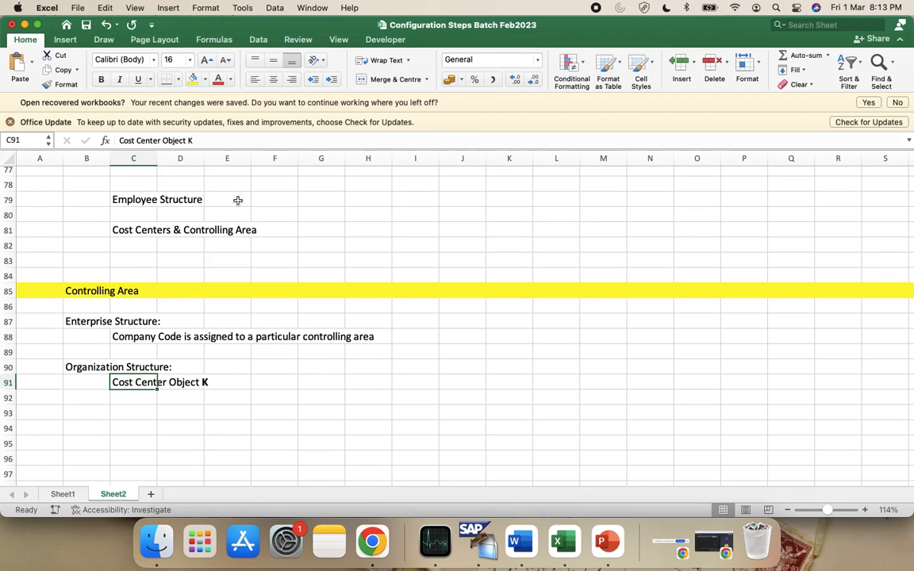
pyautogui.click(219, 141)
pyautogui.write('can only be created for a ')
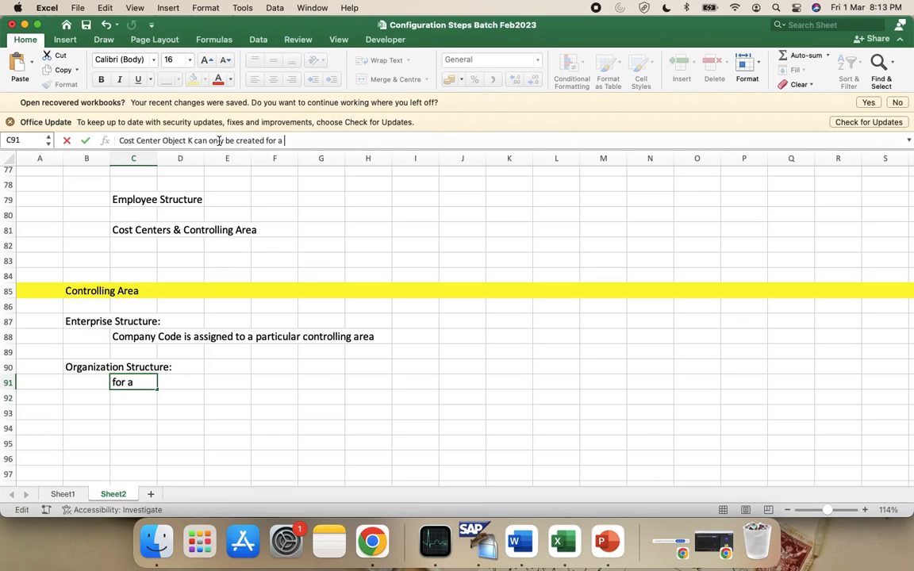
pyautogui.write('Valid Controlling Area')
pyautogui.press('Return')
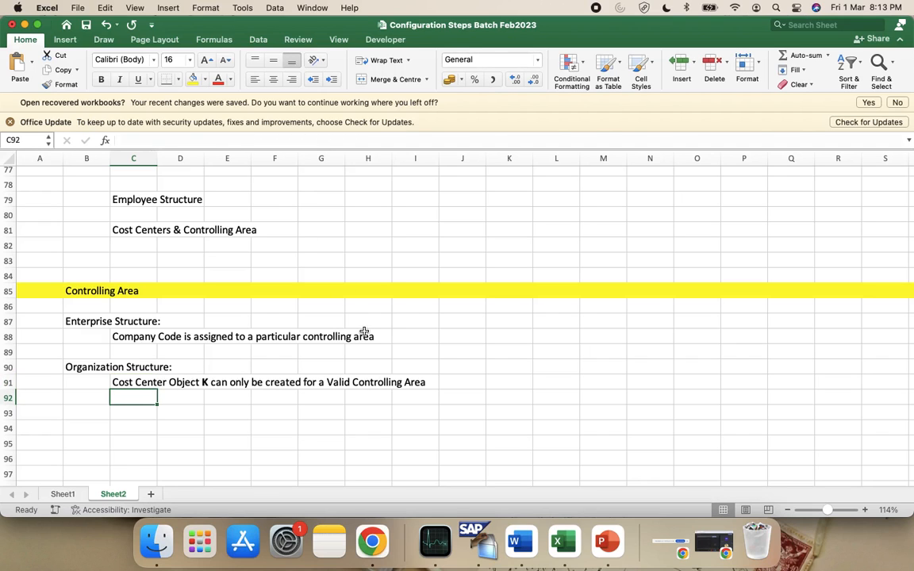
# Enter the heading 'To Create a Controlling Area we need 3 things:' in cell B96
pyautogui.scroll(9, 133, 400)
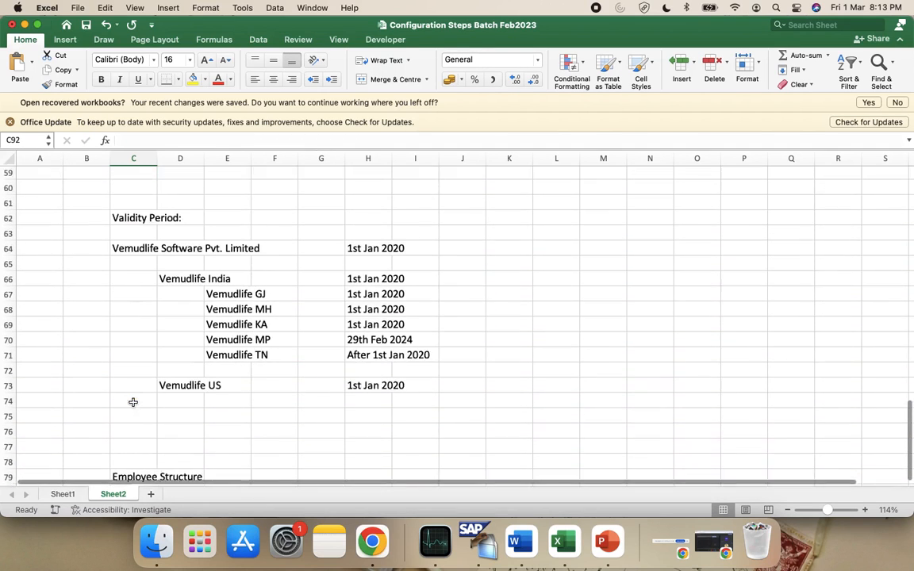
pyautogui.scroll(-11, 133, 402)
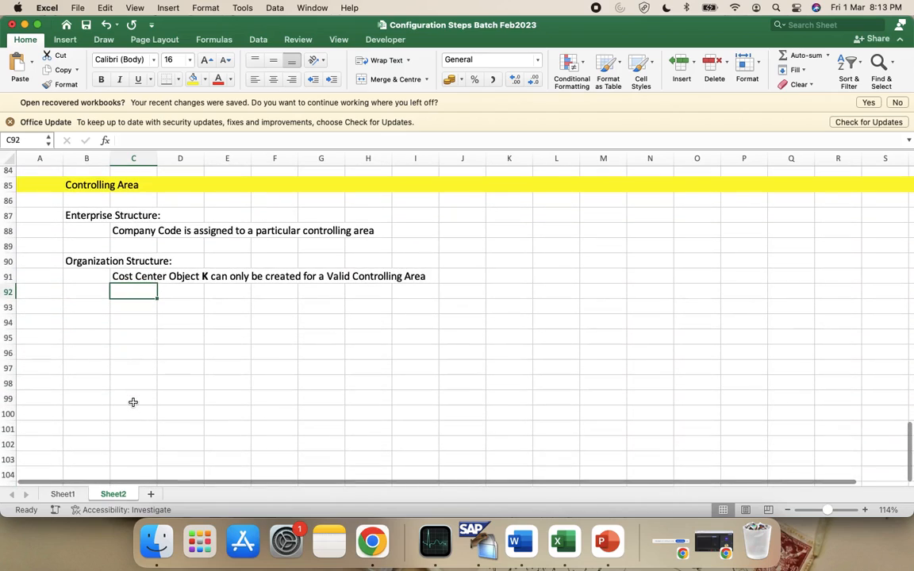
pyautogui.click(118, 305)
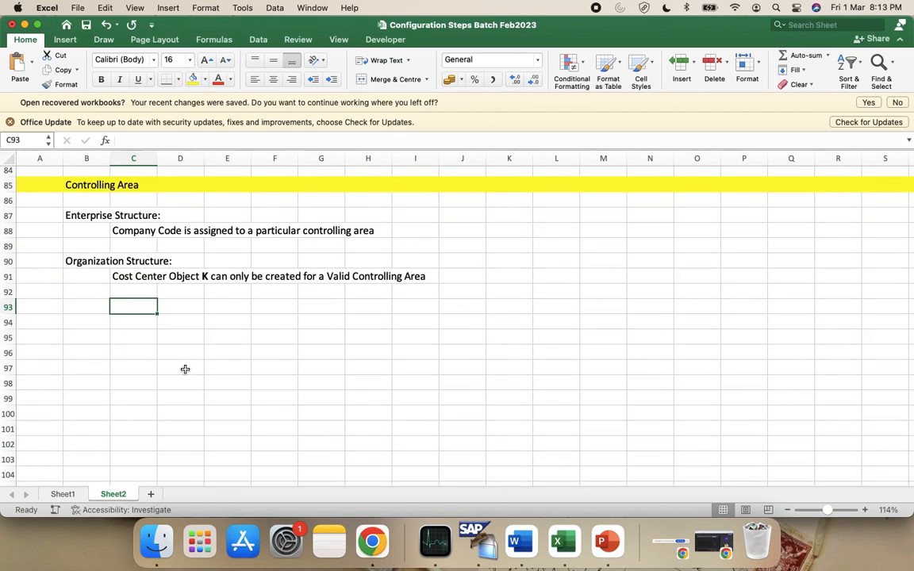
pyautogui.click(98, 349)
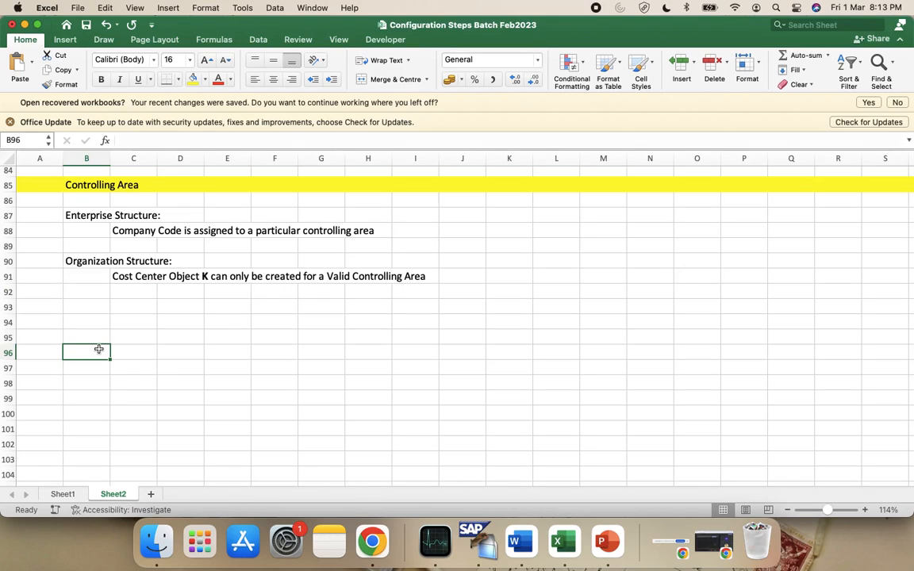
pyautogui.write('To Create a Co')
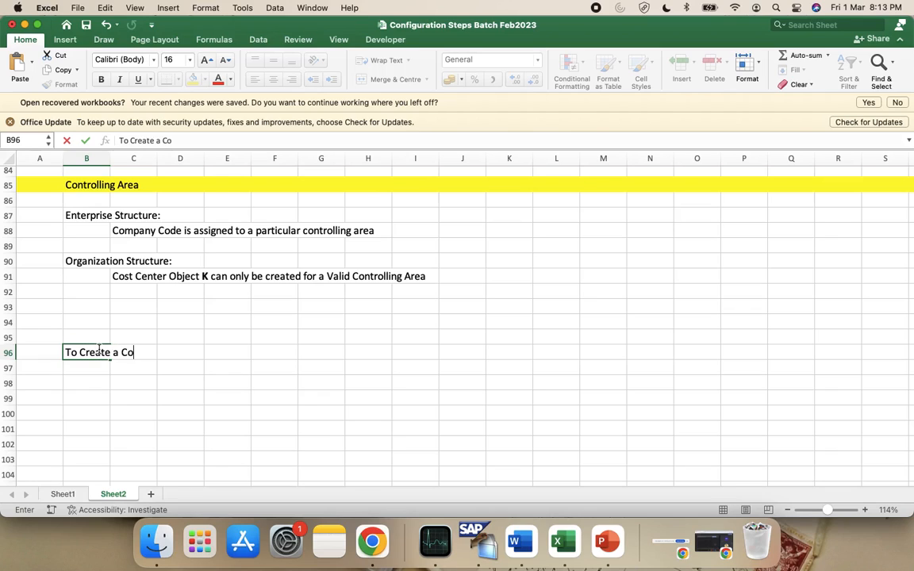
pyautogui.write('ntrolling Area')
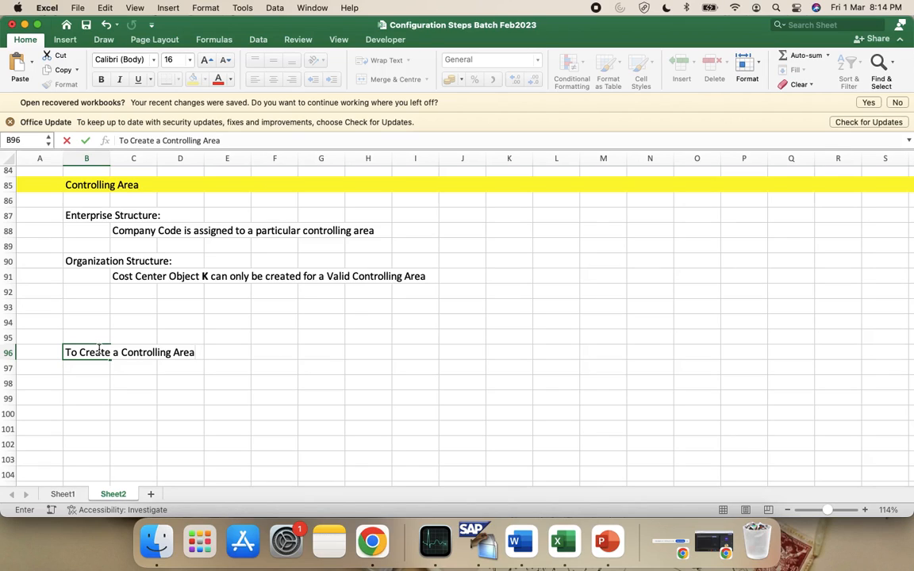
pyautogui.write('we need 3 things')
pyautogui.press('BackSpace')
pyautogui.write(':')
pyautogui.press('Return')
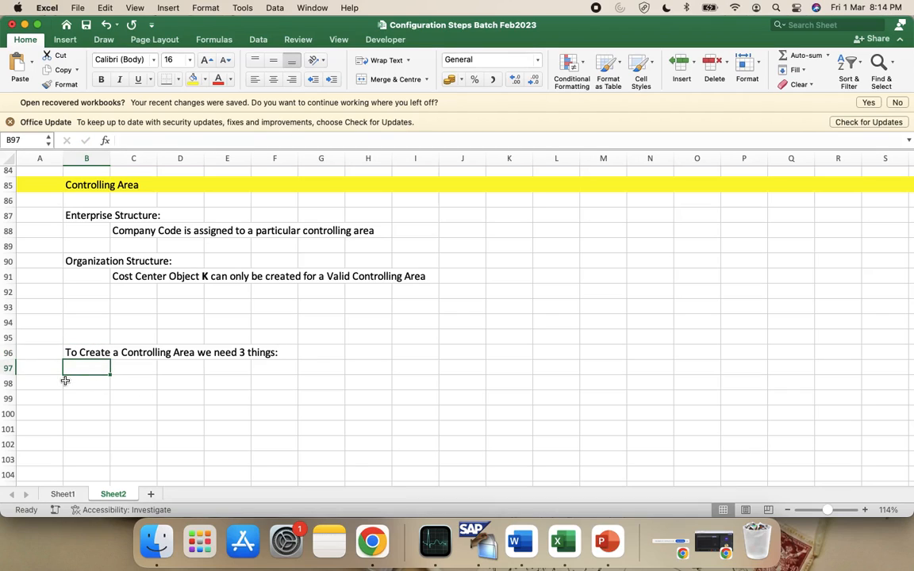
# Enter 'Controlling Area:' in C98, 'Chart of Accounts:' in D99, and start 'FI Variant' in D100
pyautogui.click(129, 389)
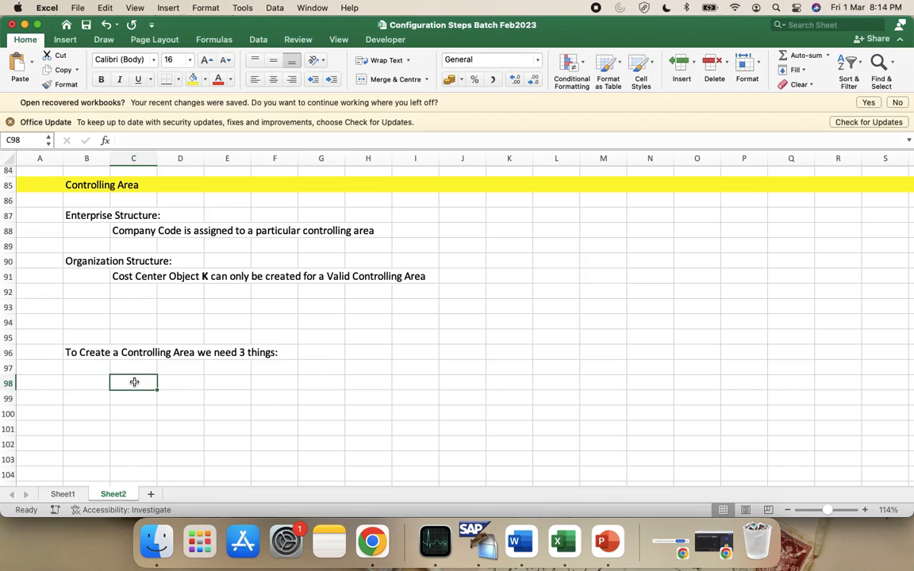
pyautogui.write('Controlling Area:')
pyautogui.press('Return')
pyautogui.click(185, 402)
pyautogui.write('Chart of Accounts')
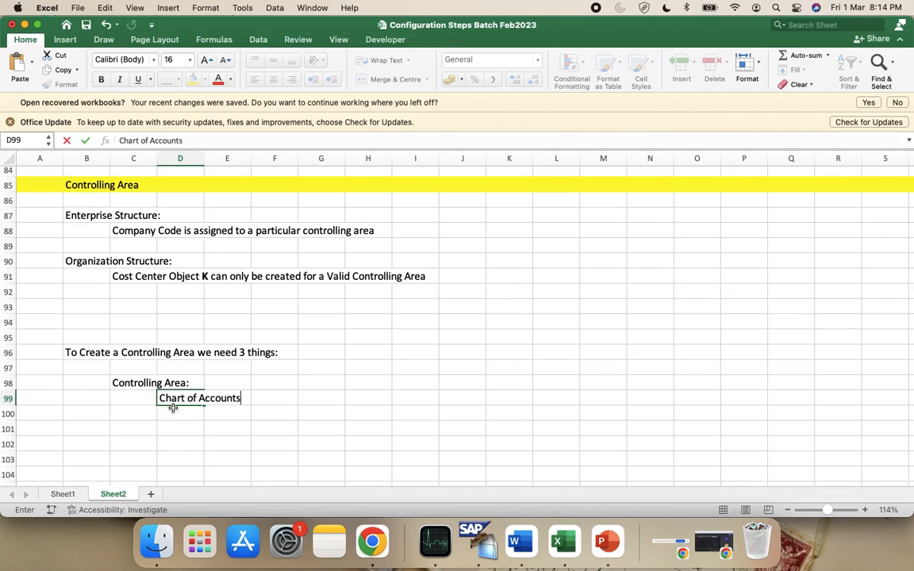
pyautogui.write(':')
pyautogui.press('Return')
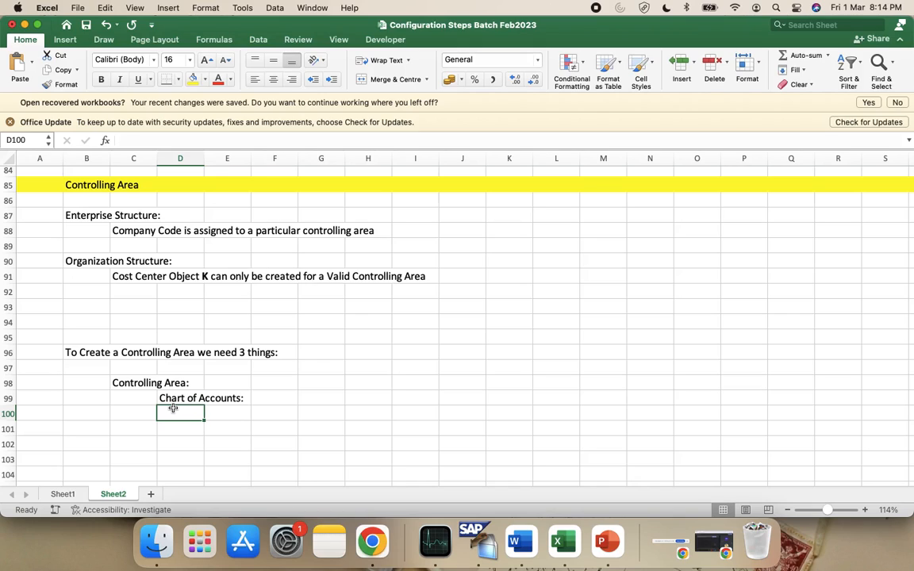
pyautogui.write('FI V')
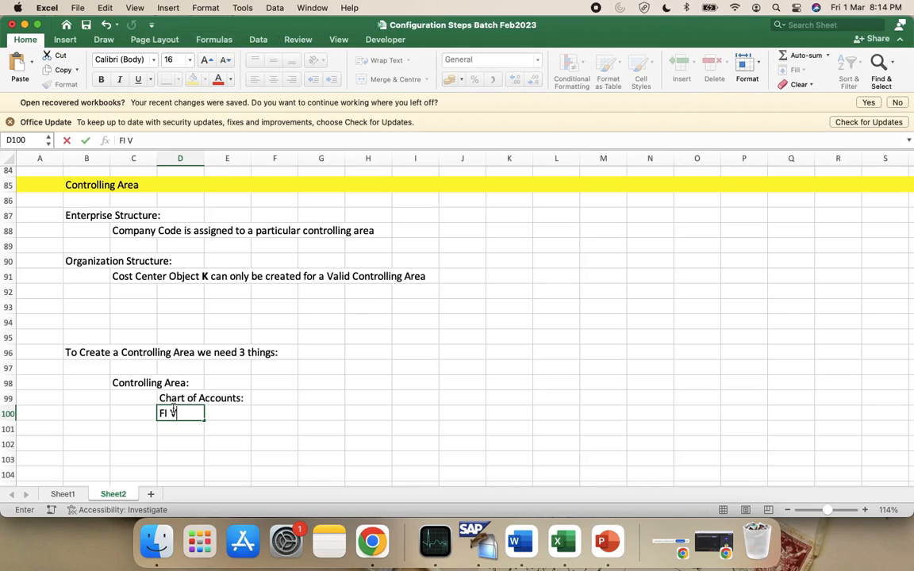
pyautogui.write('ariant')
# Finish D100 as 'FI Variant:' and type 'Cctr. Std.: ......' in D101
pyautogui.scroll(-1, 266, 420)
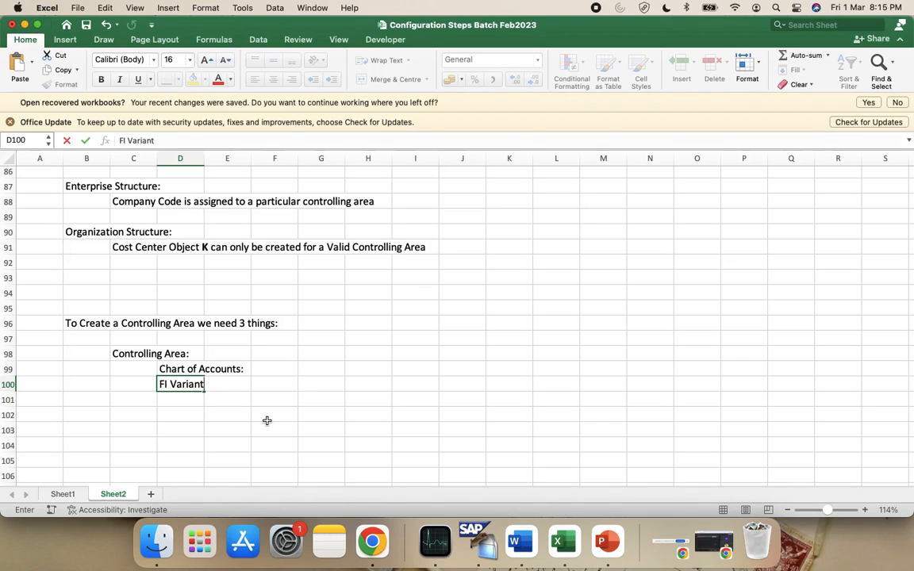
pyautogui.write(':')
pyautogui.press('Return')
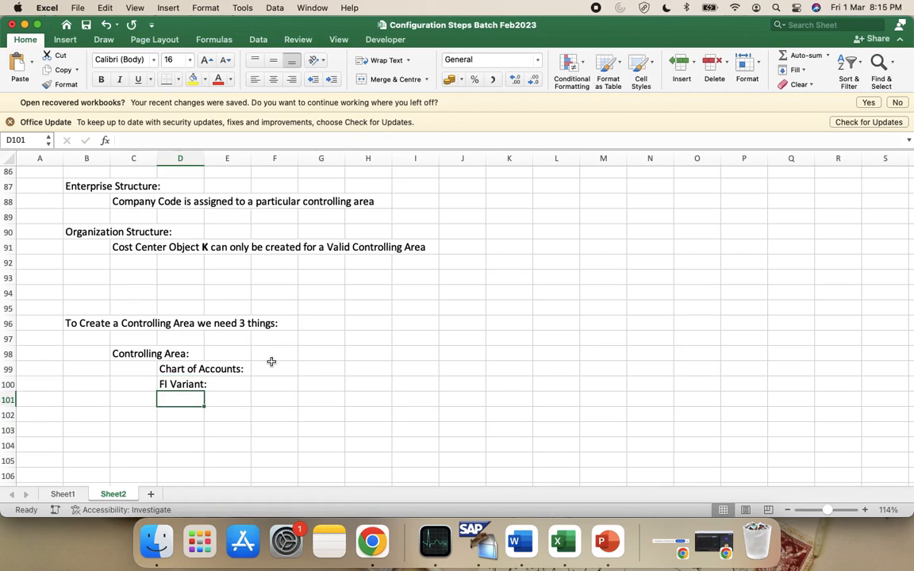
pyautogui.write('Cct')
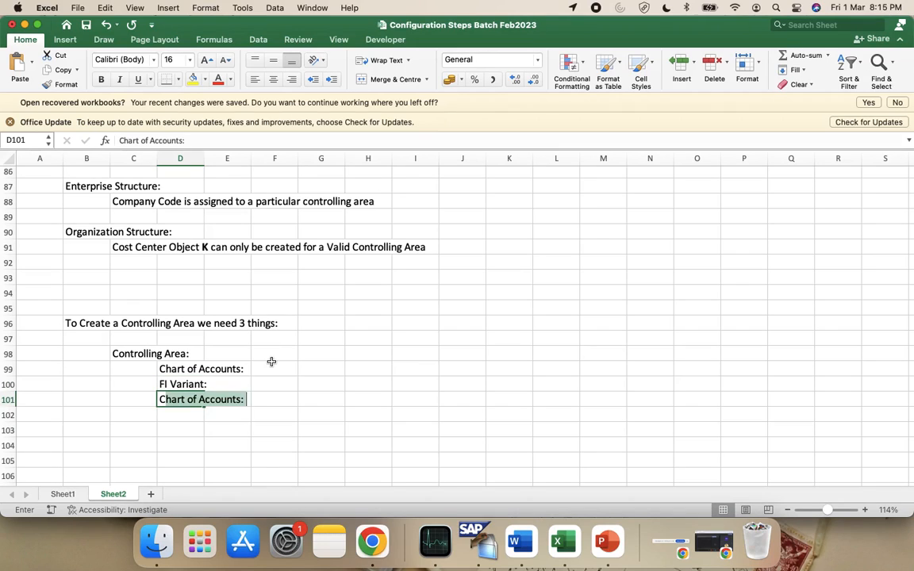
pyautogui.write('r. Std.: ')
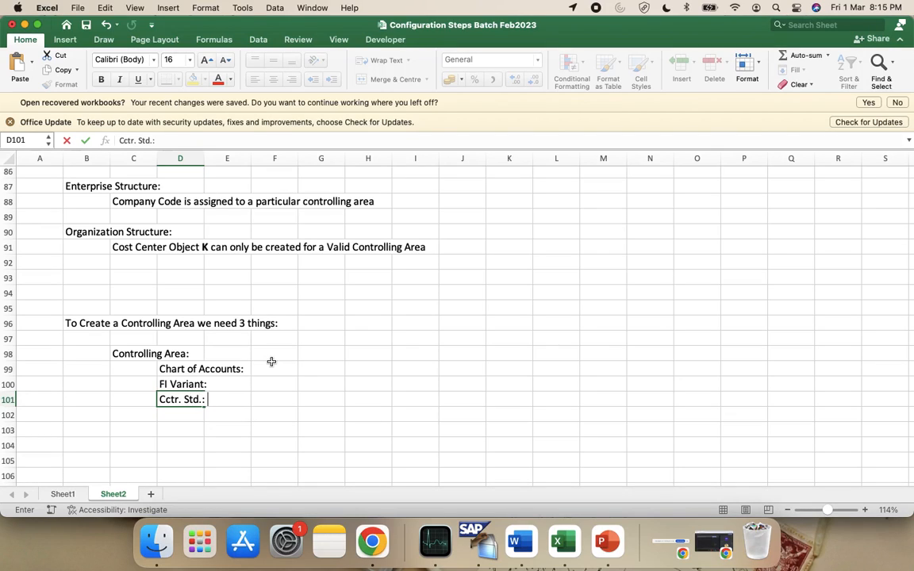
pyautogui.write('......')
# Commit the Cctr. Std. entry and enter 'April - March' in F100 beside FI Variant:
pyautogui.click(191, 384)
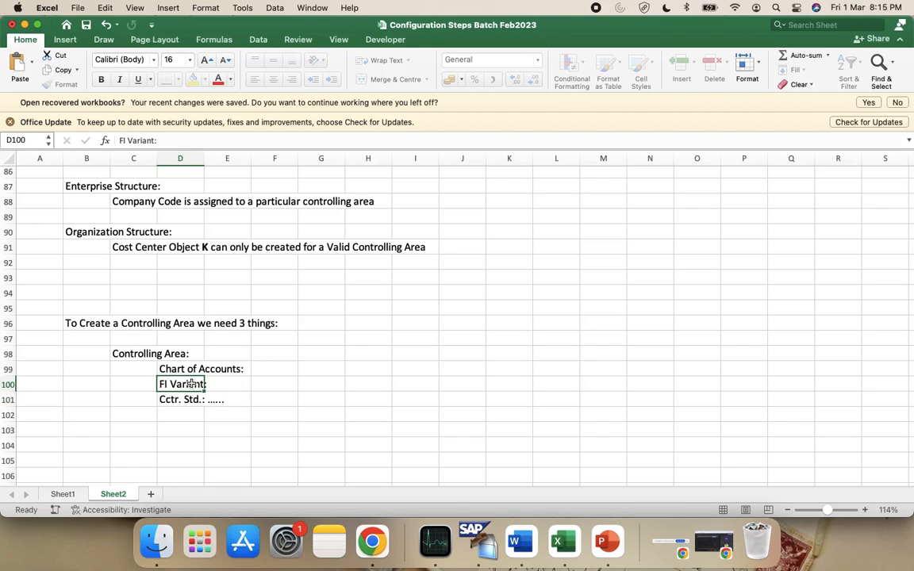
pyautogui.press('Up')
pyautogui.press('Down')
pyautogui.press('Up')
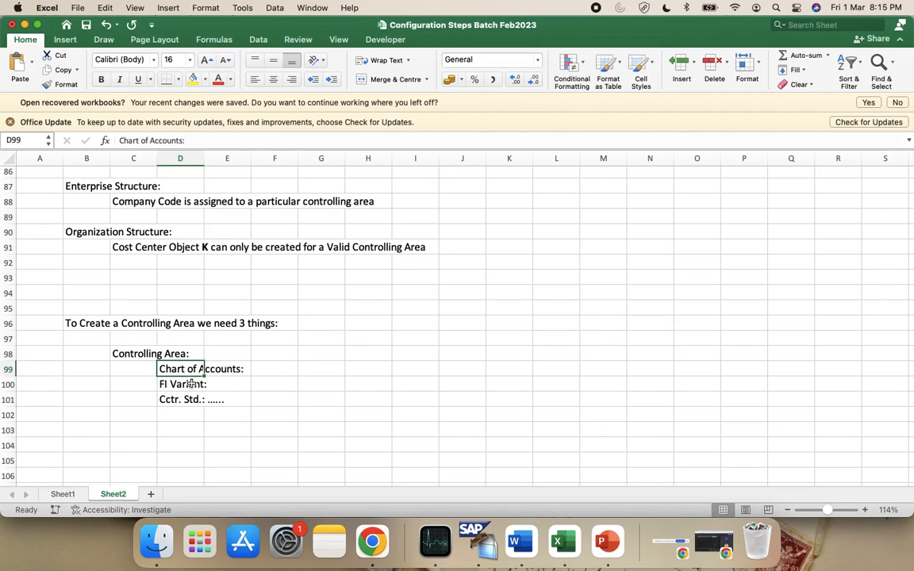
pyautogui.press('Down')
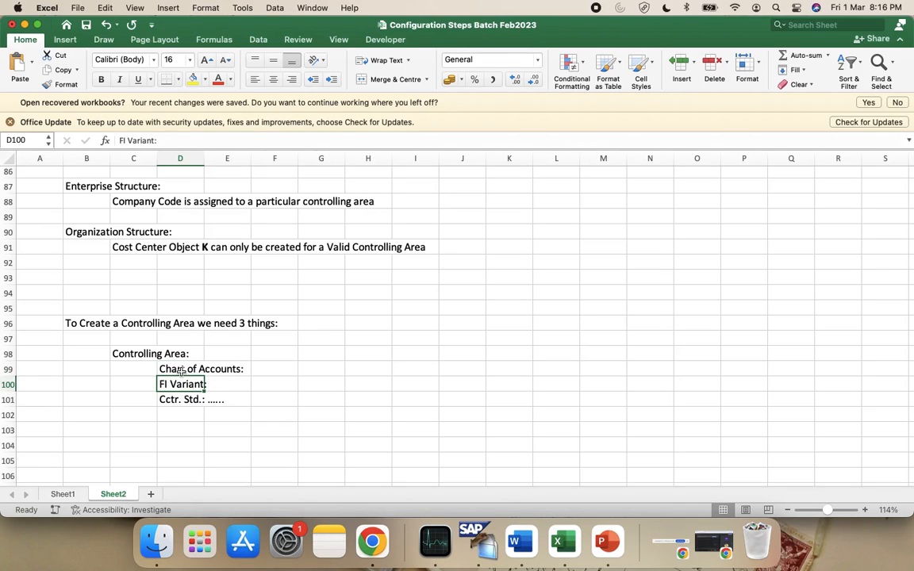
pyautogui.click(182, 370)
pyautogui.moveTo(182, 369); pyautogui.dragTo(184, 383)
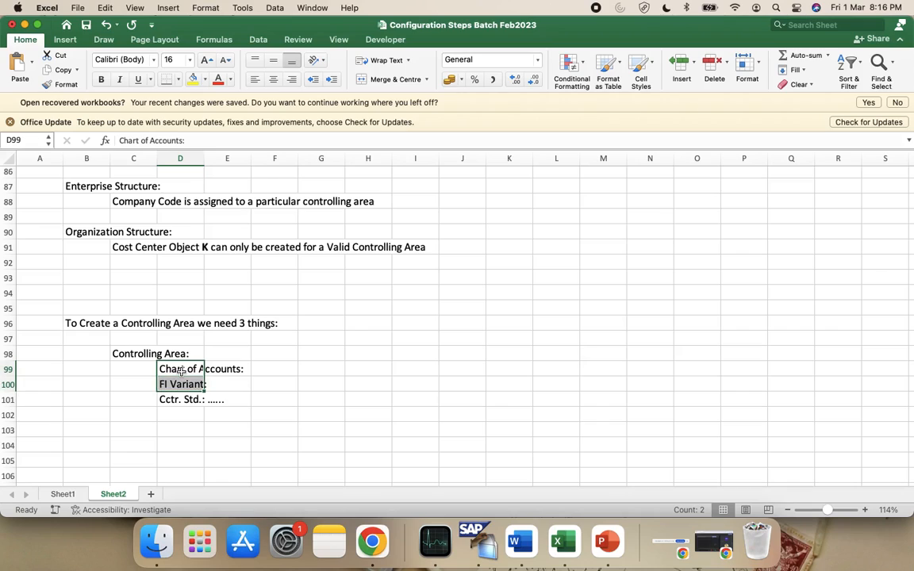
pyautogui.click(186, 384)
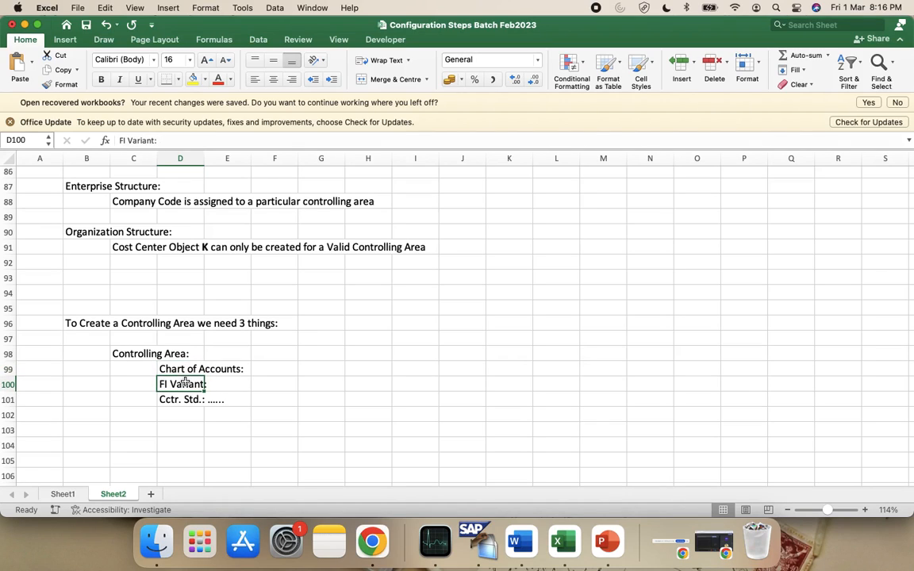
pyautogui.click(237, 384)
pyautogui.click(265, 384)
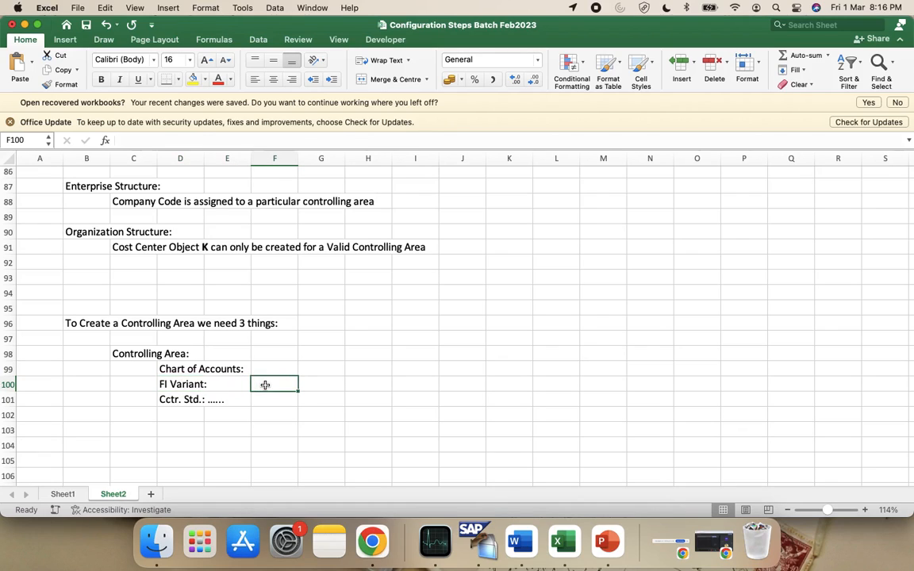
pyautogui.write('April ')
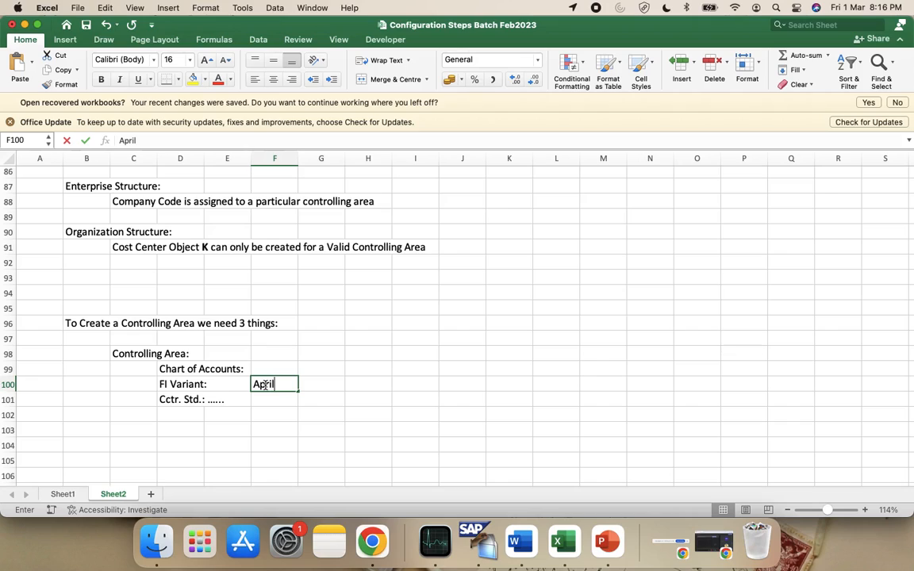
pyautogui.write('- March')
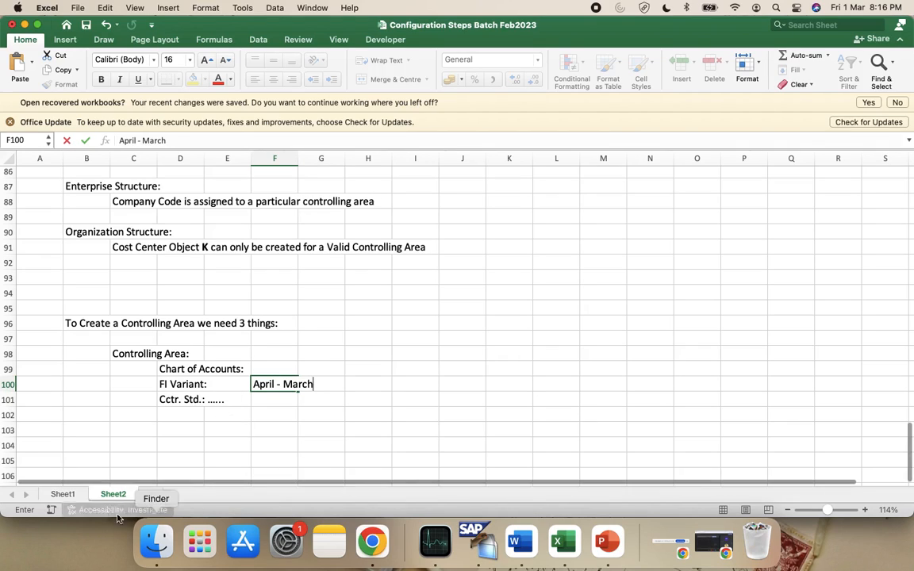
pyautogui.click(84, 443)
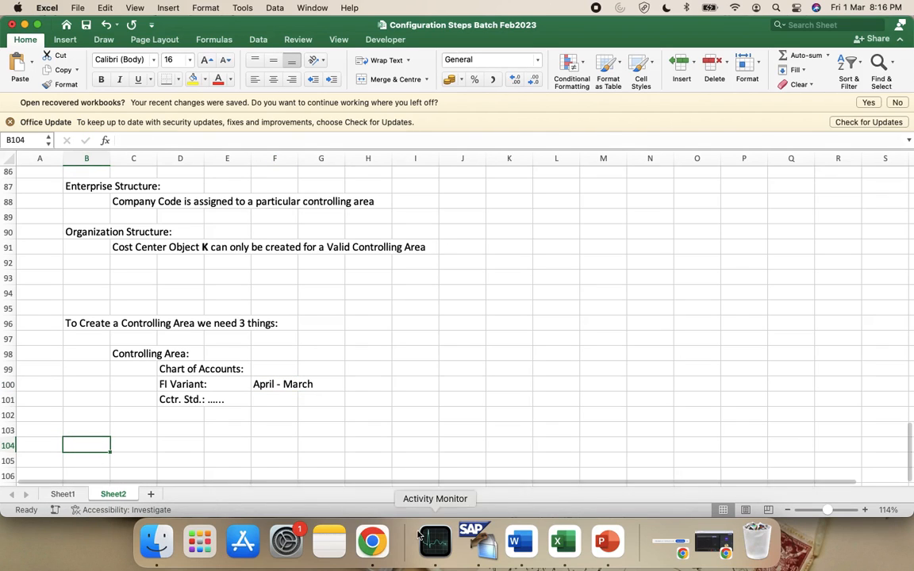
# Replace the misordered B104 draft with the path 'SPRO >> IMG Reference Screen >>'
pyautogui.click(484, 545)
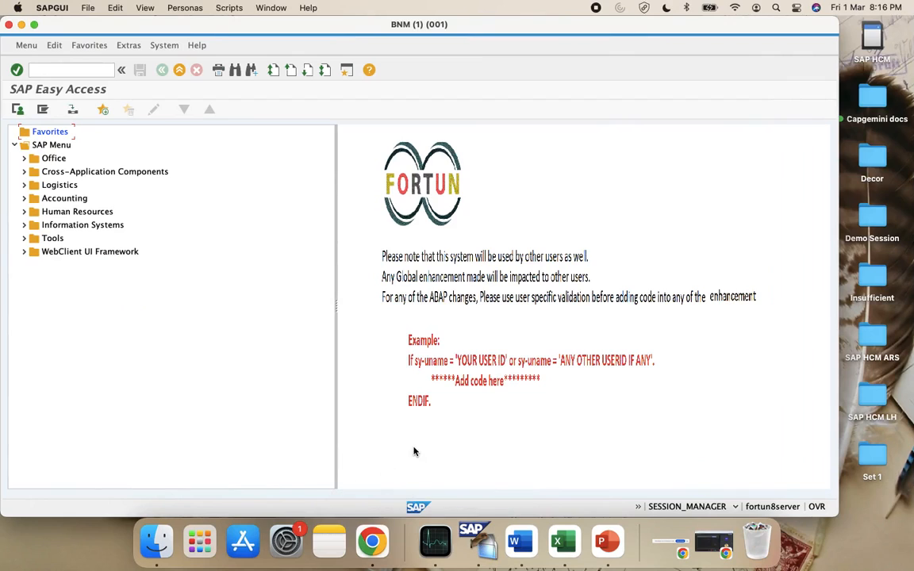
pyautogui.press('super+Tab')
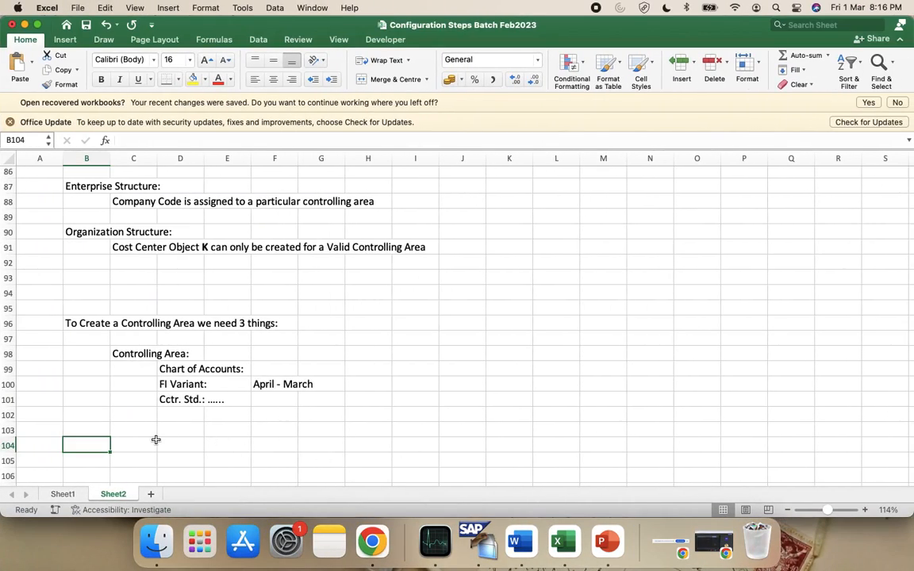
pyautogui.write('IMG')
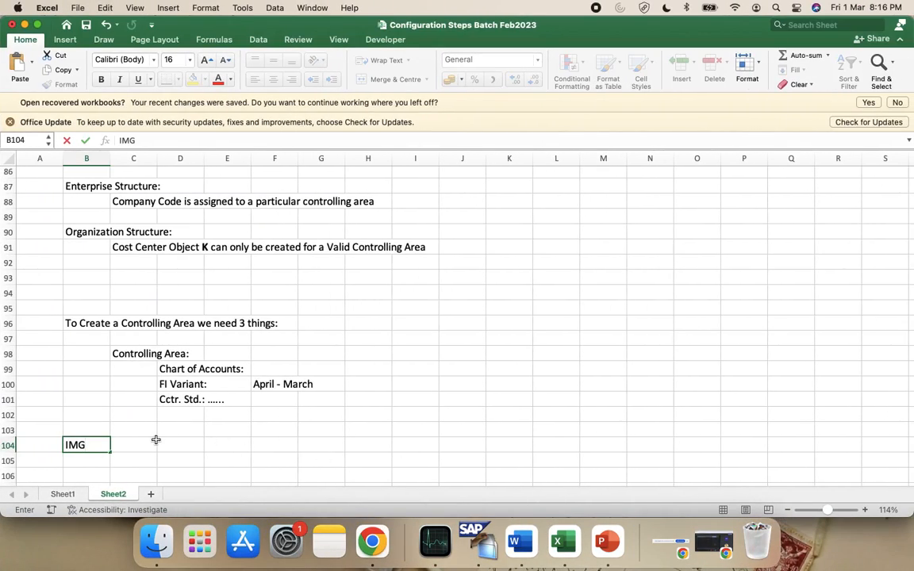
pyautogui.write('> ')
pyautogui.write('>> SPRO ')
pyautogui.write('>>')
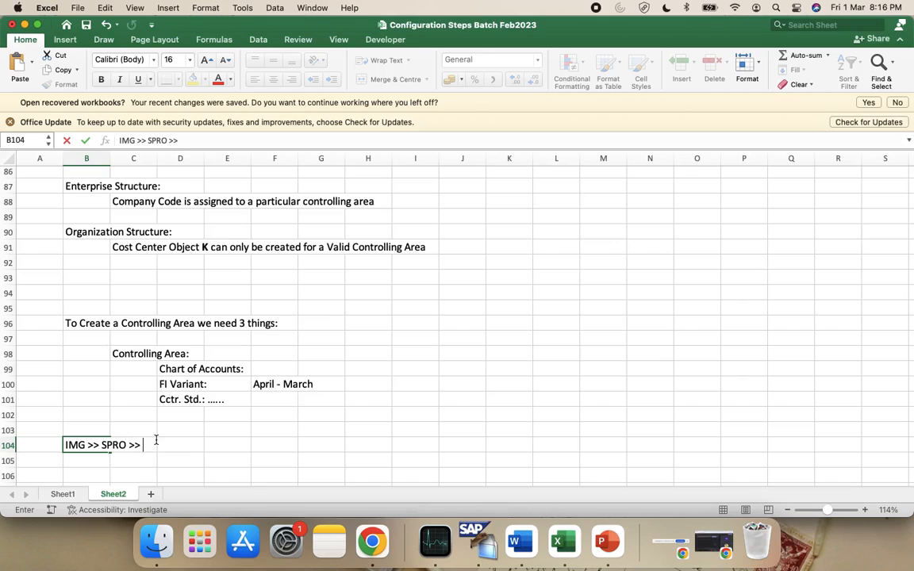
pyautogui.press('super+a')
pyautogui.press('BackSpace')
pyautogui.write('S')
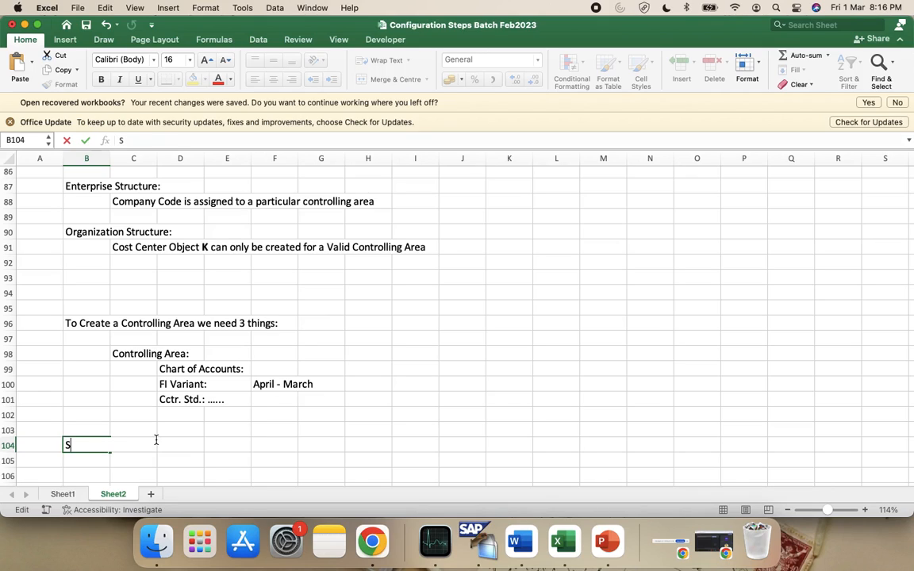
pyautogui.write('PRO >> IMG Re')
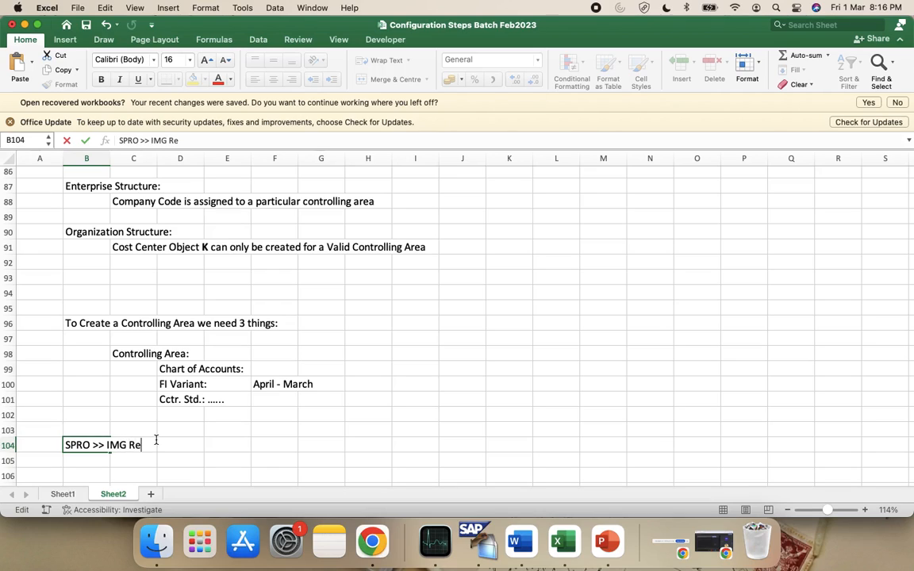
pyautogui.write('ference Sc')
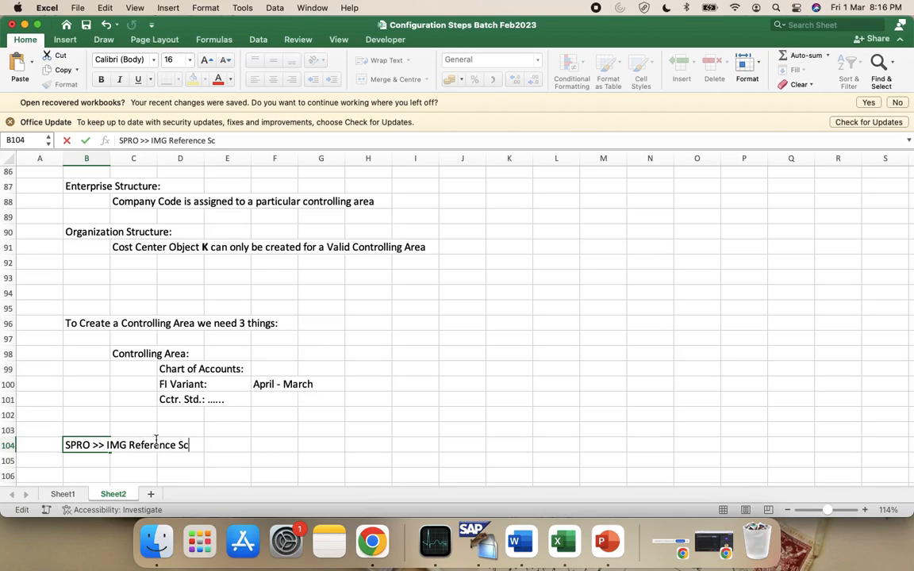
pyautogui.write('reen >>')
# Run spro, expand Controlling in the SAP Reference IMG, and add 'Controlling >>' to B104
pyautogui.click(476, 542)
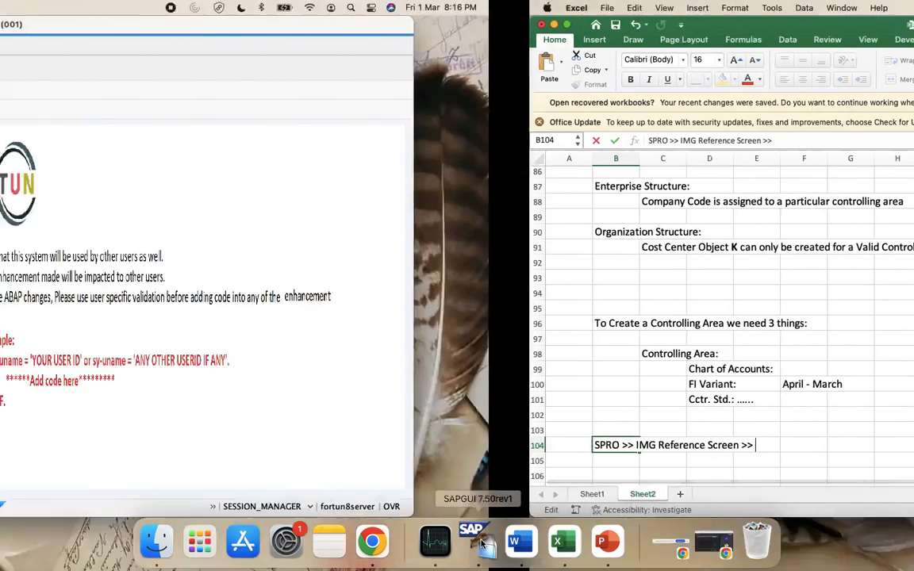
pyautogui.click(35, 70)
pyautogui.write('spro')
pyautogui.press('Return')
pyautogui.click(49, 111)
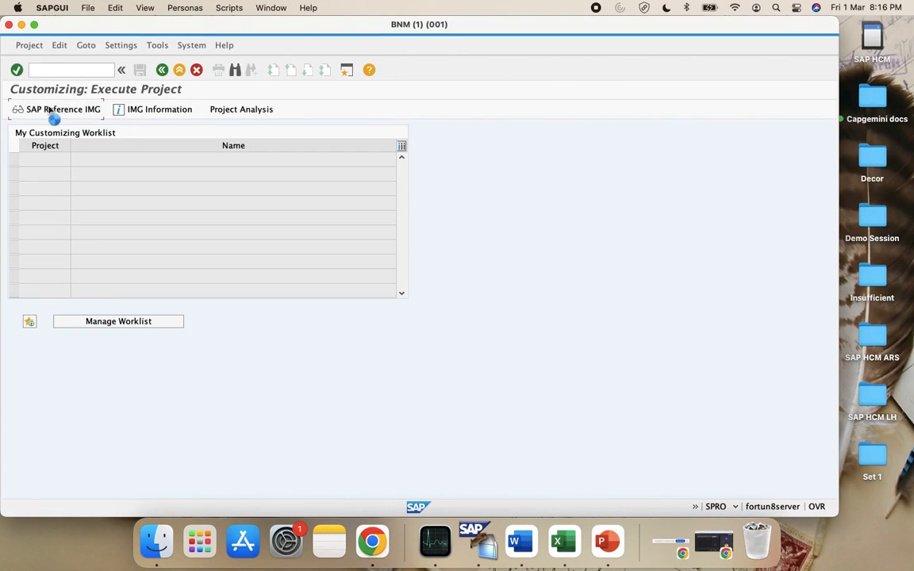
pyautogui.scroll(-3, 222, 410)
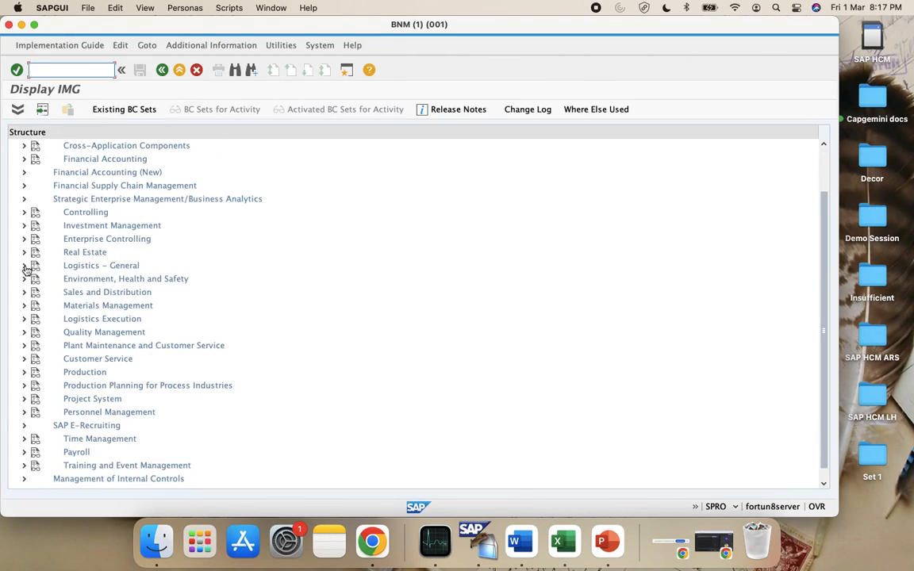
pyautogui.click(24, 212)
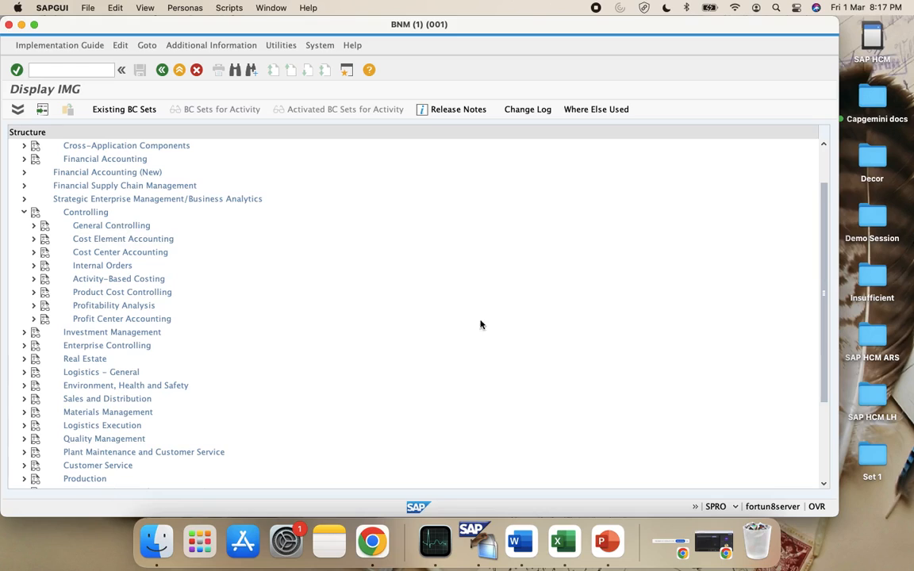
pyautogui.press('super+Tab')
pyautogui.write('Controlling')
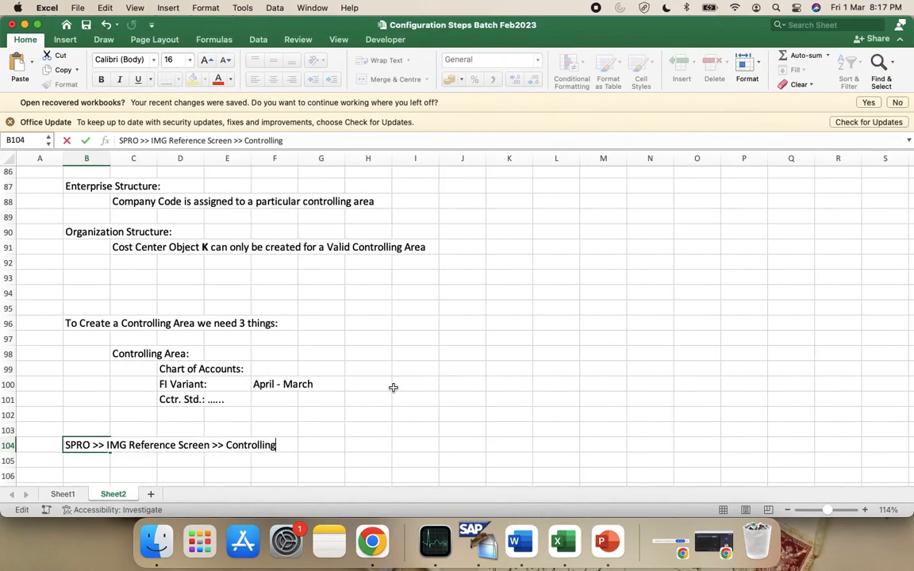
pyautogui.write(' >>')
# Expand General Controlling in the IMG and add 'General Controlling >>' to the B104 path
pyautogui.press('super+Tab')
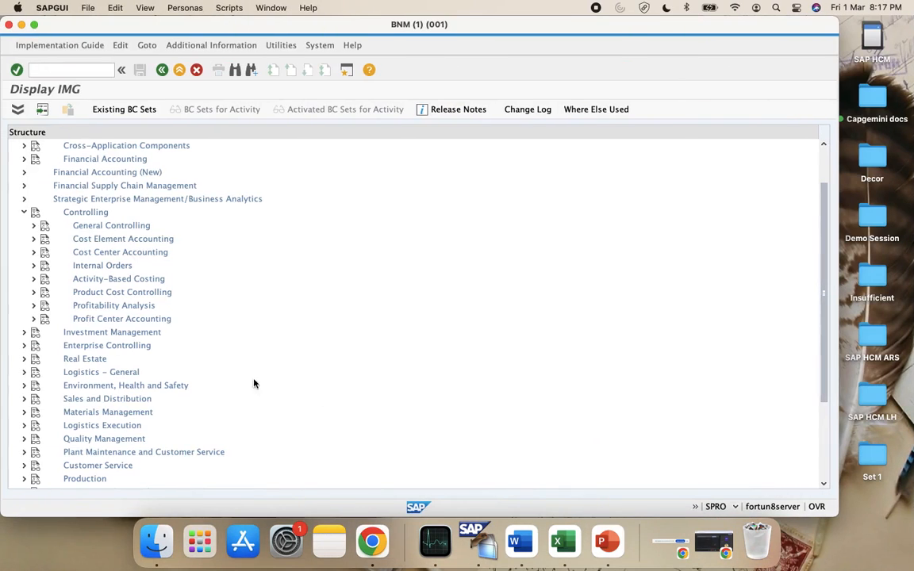
pyautogui.click(33, 225)
pyautogui.press('super+Tab')
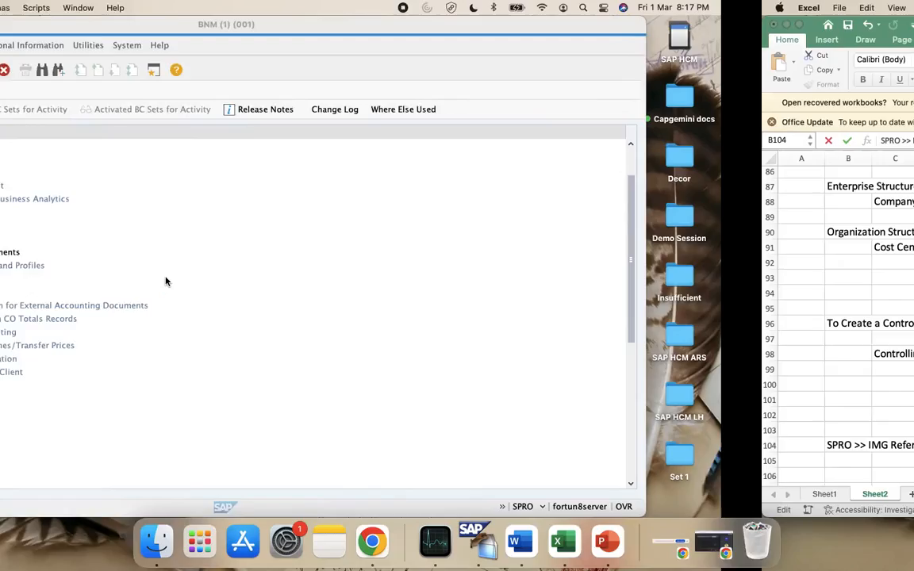
pyautogui.write('Gener')
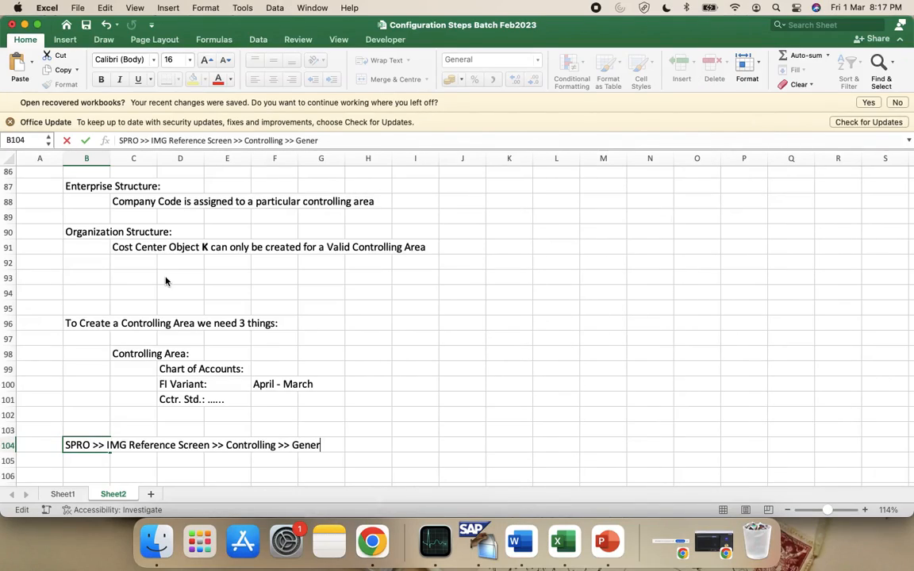
pyautogui.write('al Contro')
pyautogui.write('lling >>')
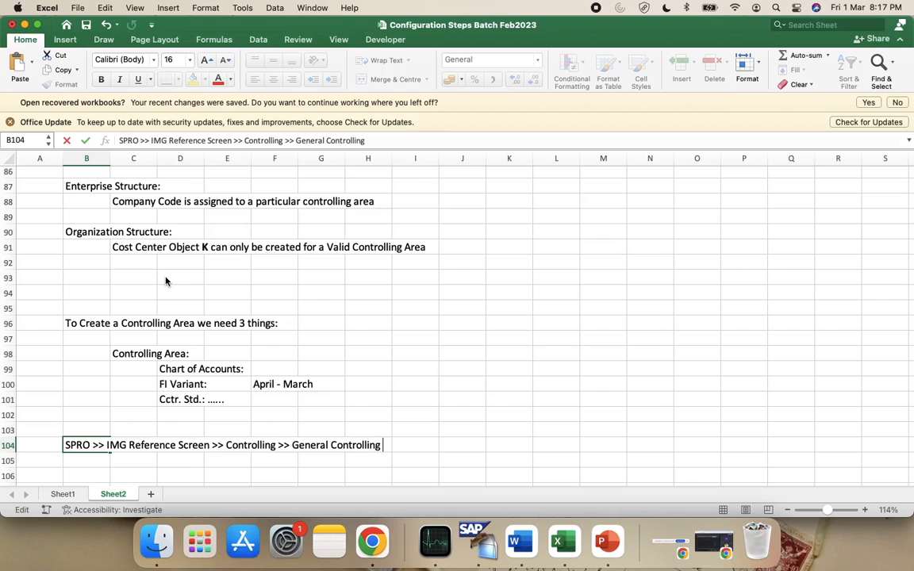
# Expand Organization and add 'Organization >> Maintain Controlling Area' to the B104 path
pyautogui.press('super+Tab')
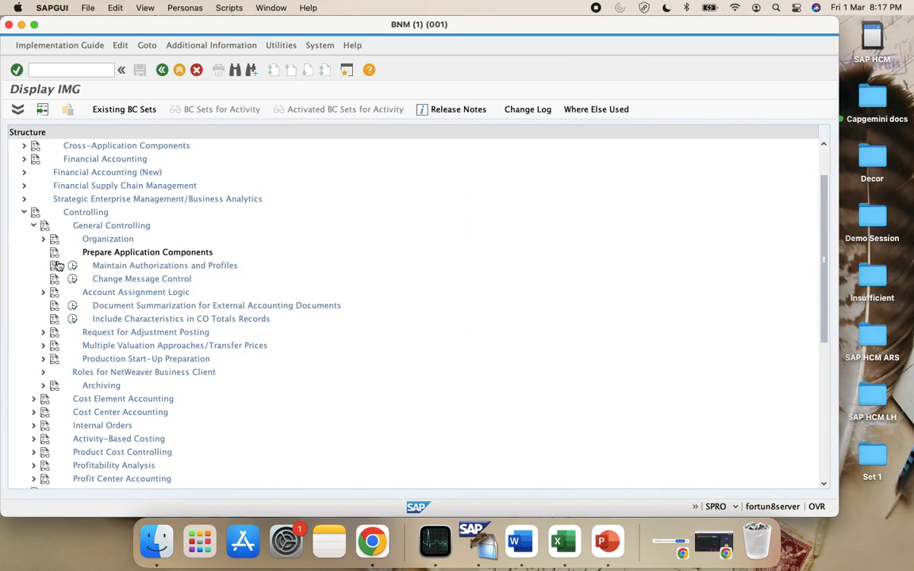
pyautogui.click(43, 240)
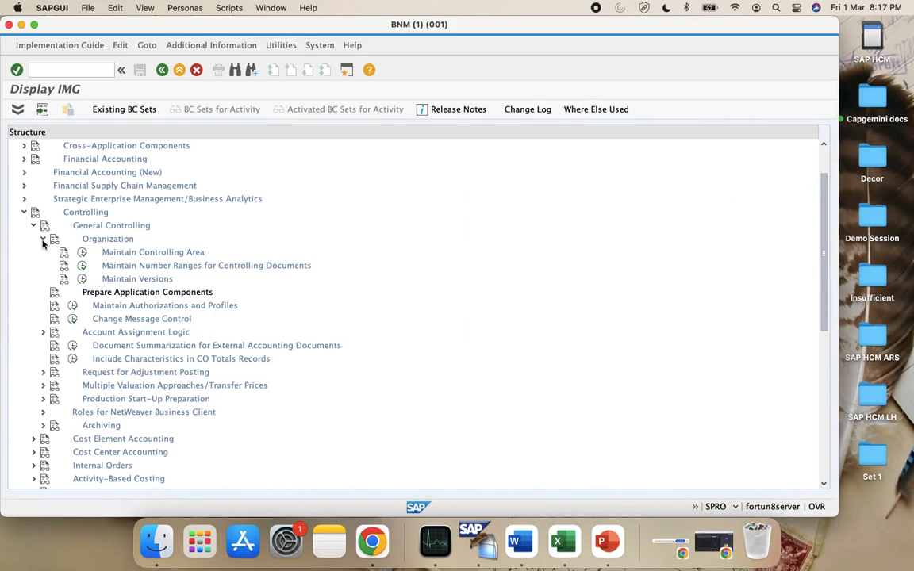
pyautogui.press('super+Tab')
pyautogui.write('Organza')
pyautogui.press('BackSpace')
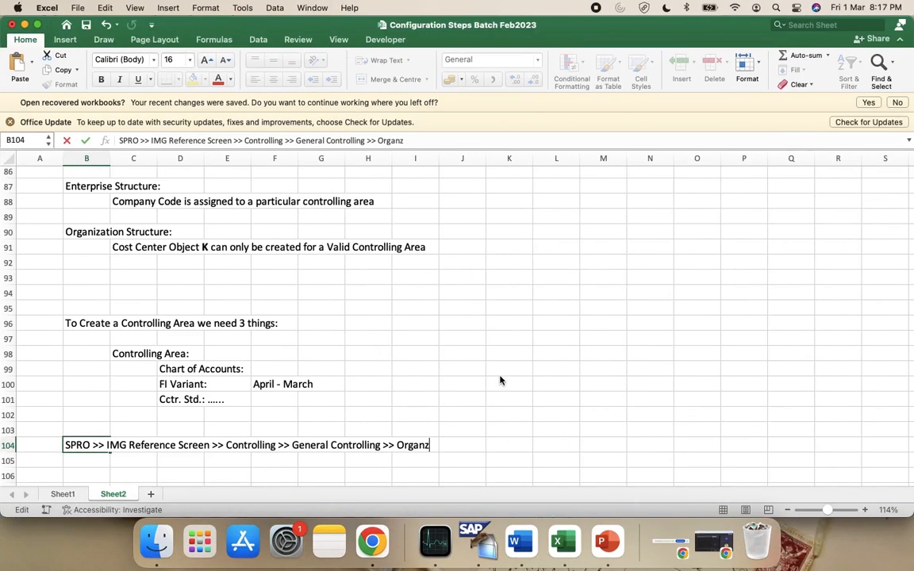
pyautogui.write('zation >>')
pyautogui.hotkey('ctrl', 'Left')
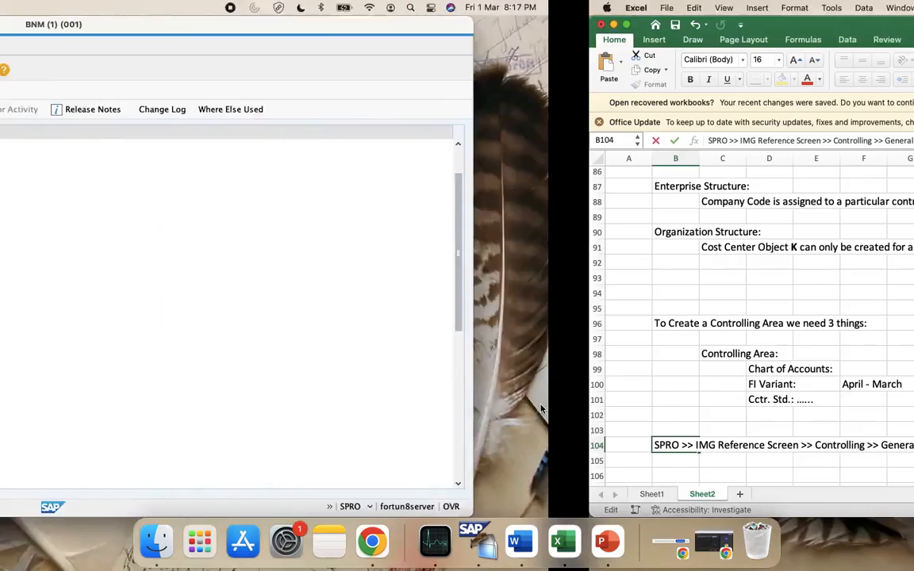
pyautogui.hotkey('ctrl', 'Right')
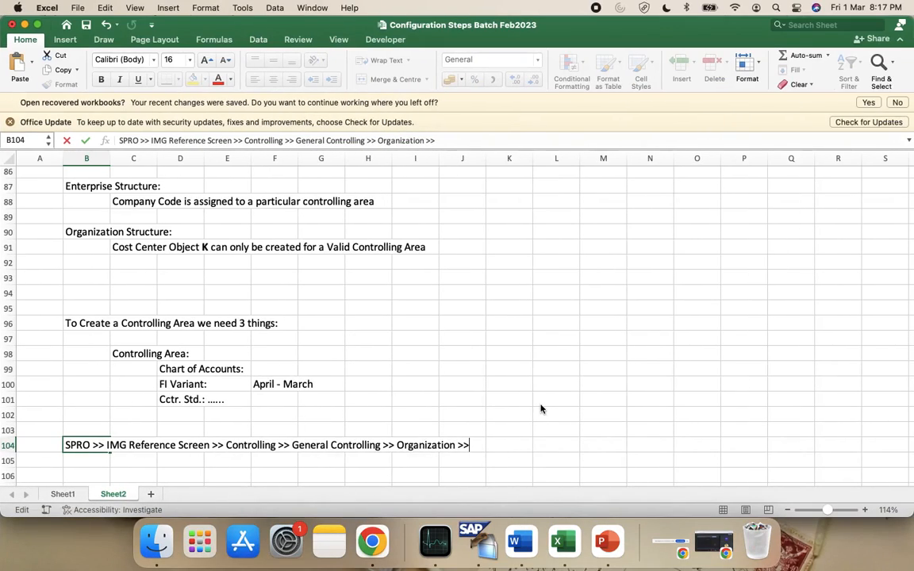
pyautogui.write('Maintain Cont')
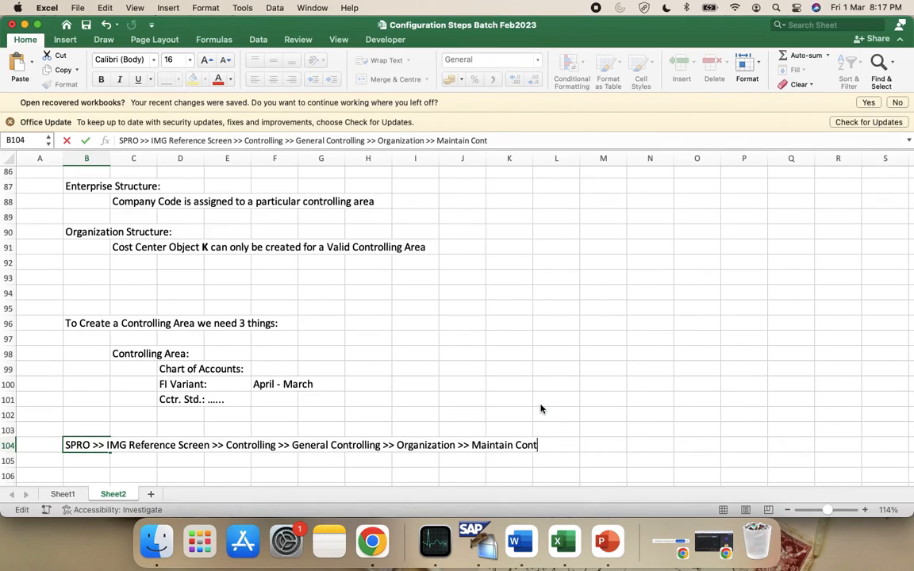
pyautogui.write('rolling Area')
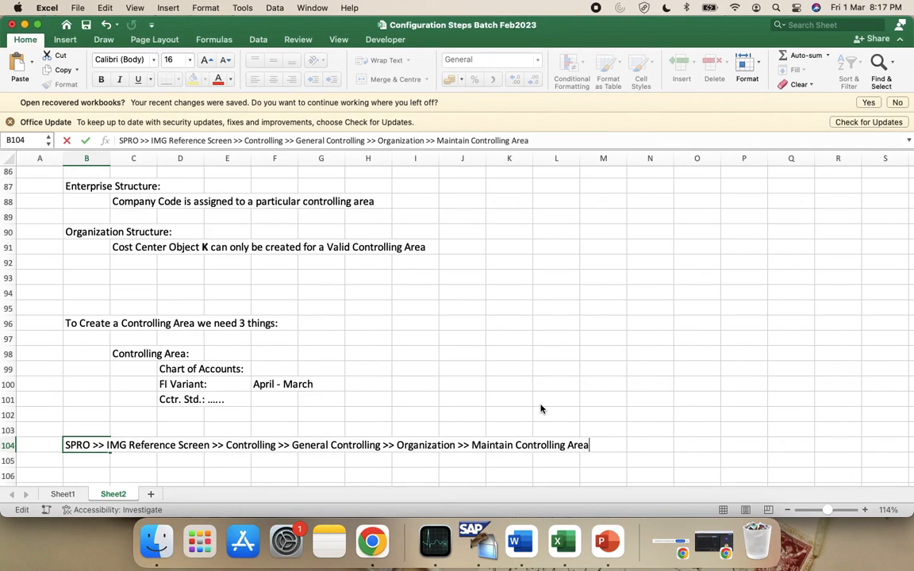
# Run the Maintain Controlling Area activity and append '>> Maintain Controlling Area' to B104
pyautogui.press('super+Tab')
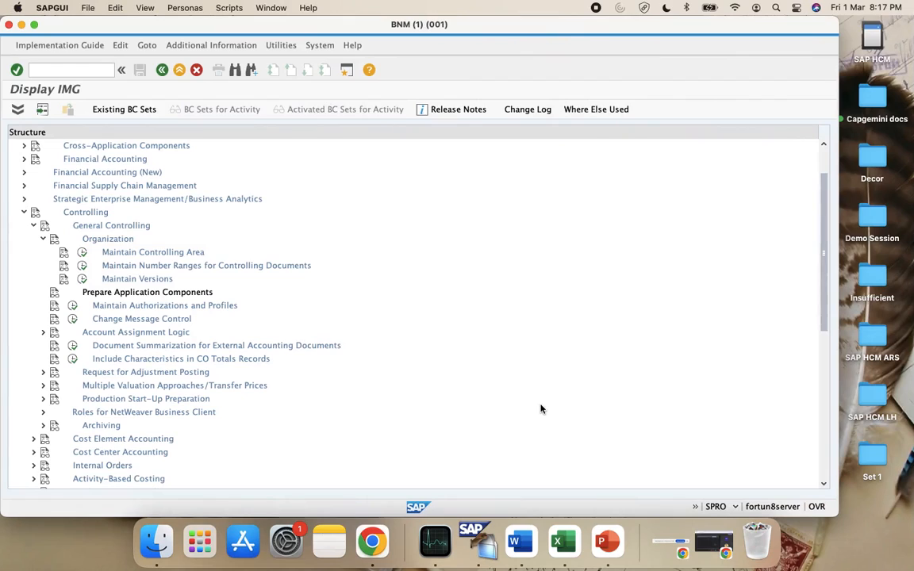
pyautogui.click(83, 253)
pyautogui.doubleClick(120, 107)
pyautogui.press('super+Tab')
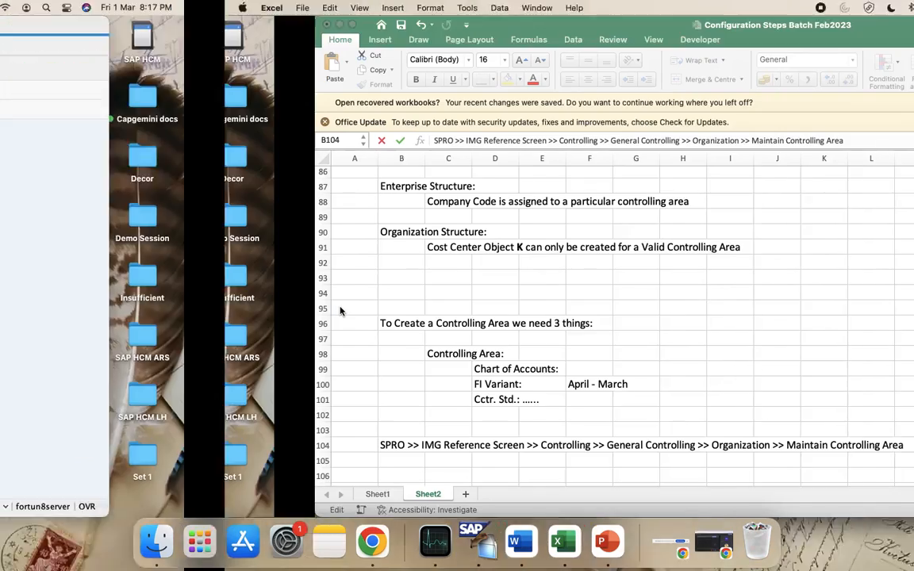
pyautogui.write('>> ')
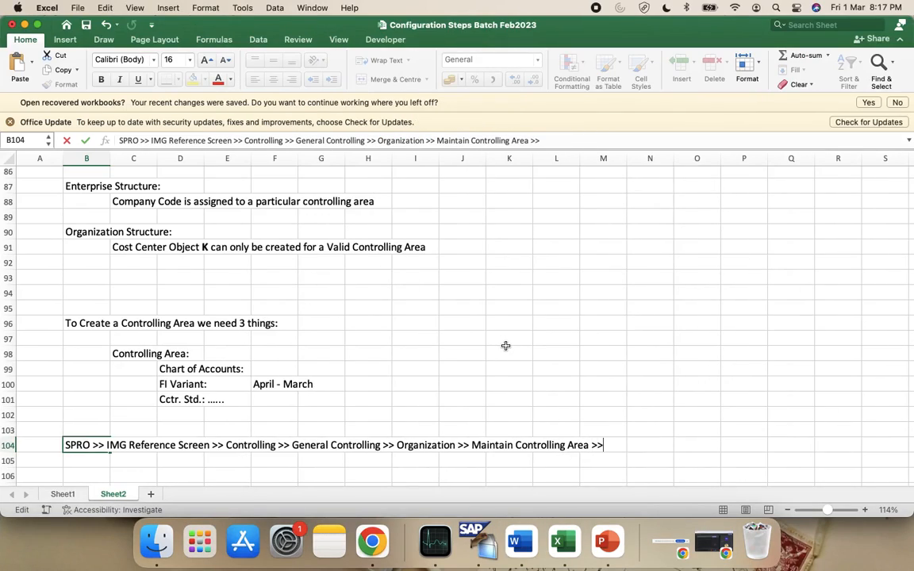
pyautogui.write('Maintain Con')
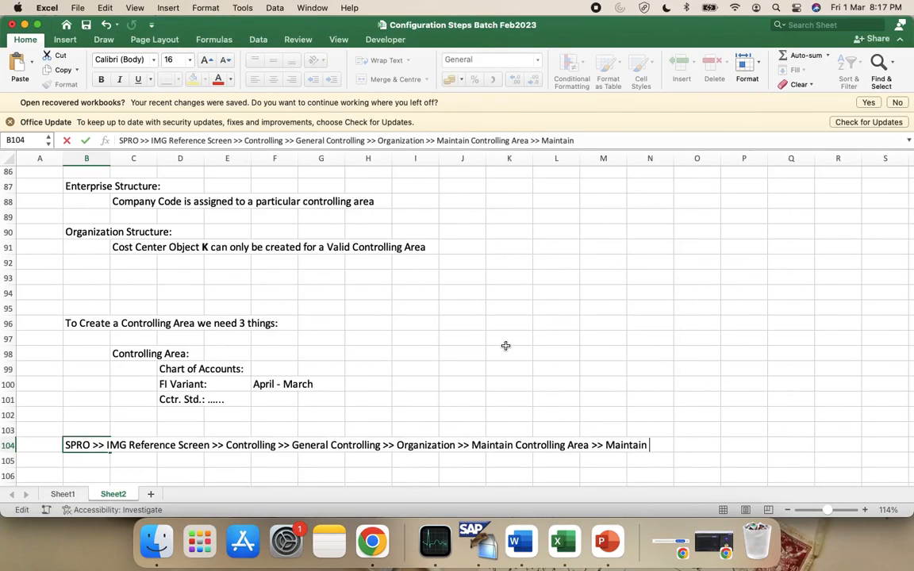
pyautogui.write('trolling ')
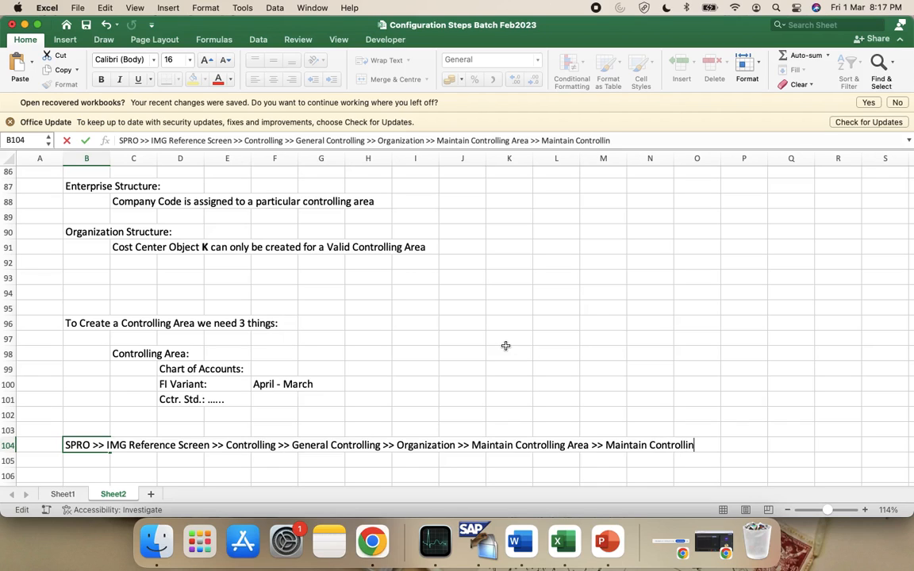
pyautogui.write('Area')
pyautogui.press('super+Tab')
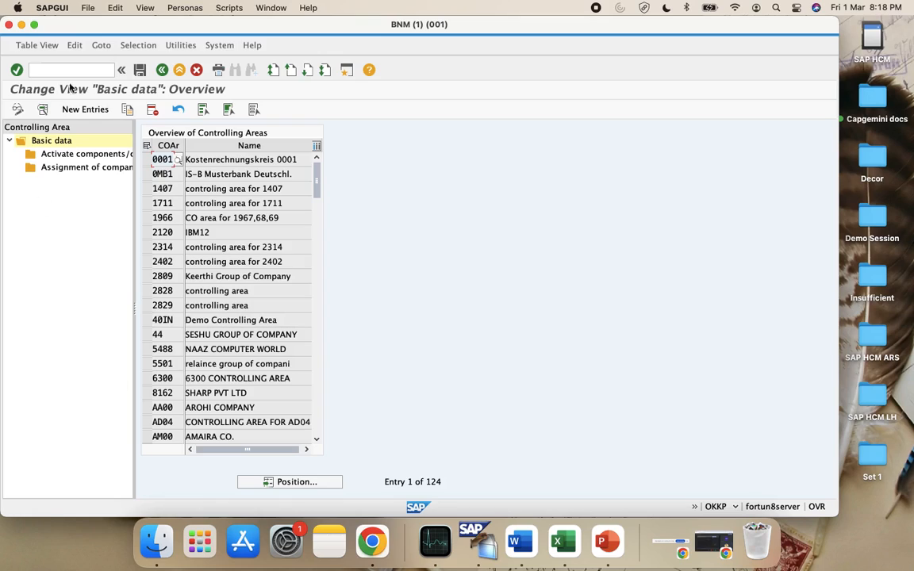
pyautogui.doubleClick(163, 320)
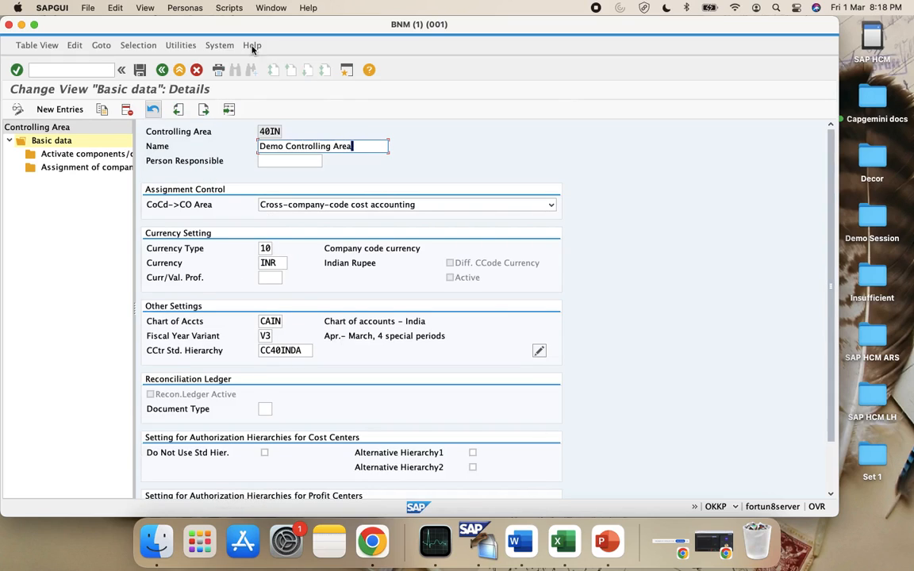
pyautogui.scroll(-4, 302, 371)
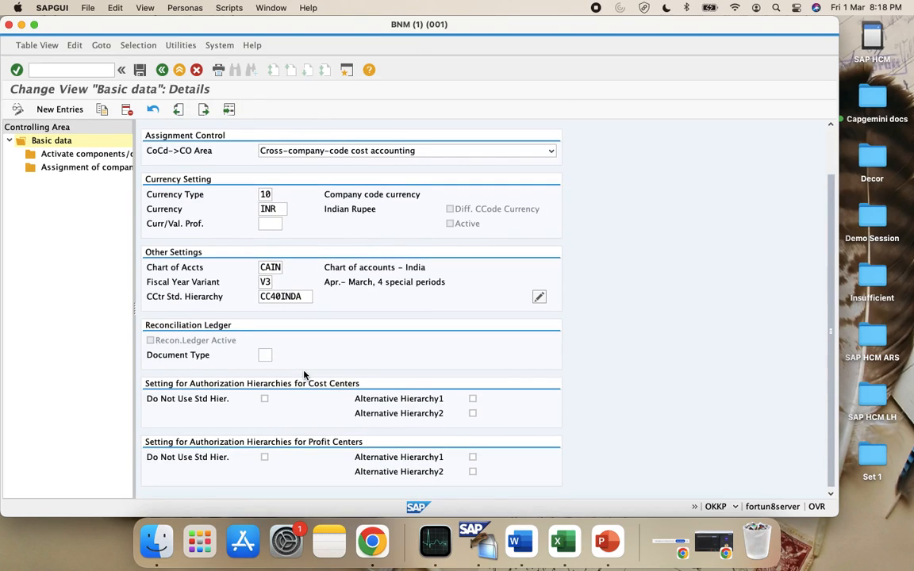
pyautogui.scroll(4, 305, 375)
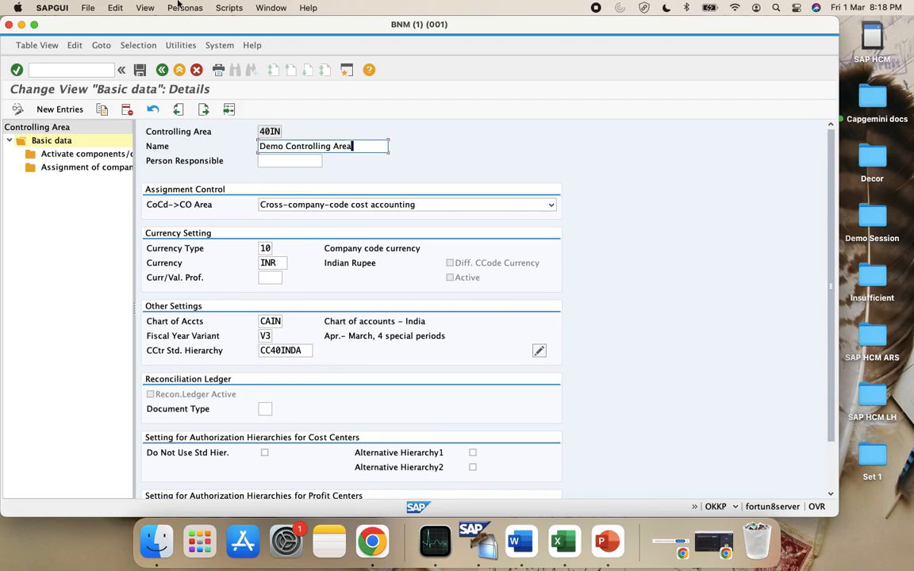
pyautogui.click(162, 70)
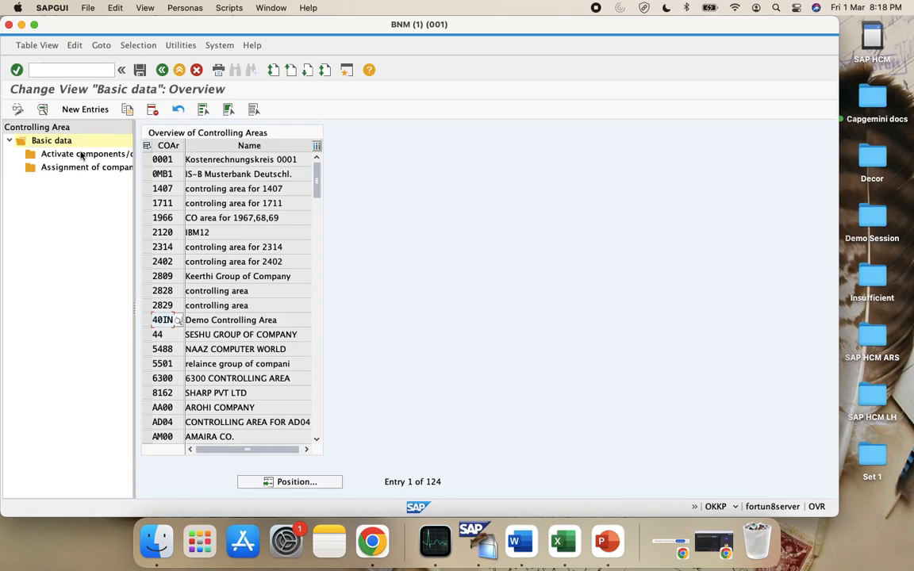
# Start a new controlling area entry, then check the Sheet1 setup notes in Excel
pyautogui.click(92, 111)
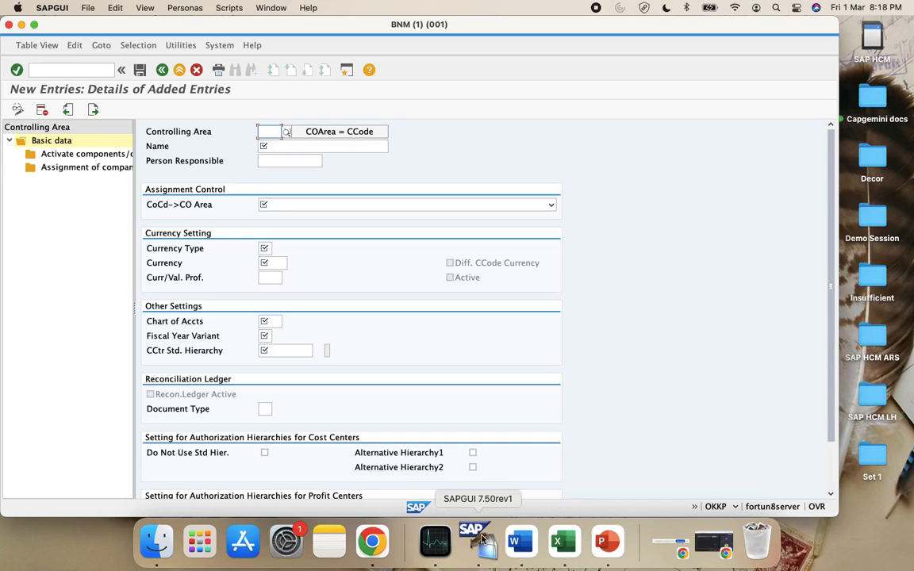
pyautogui.click(557, 541)
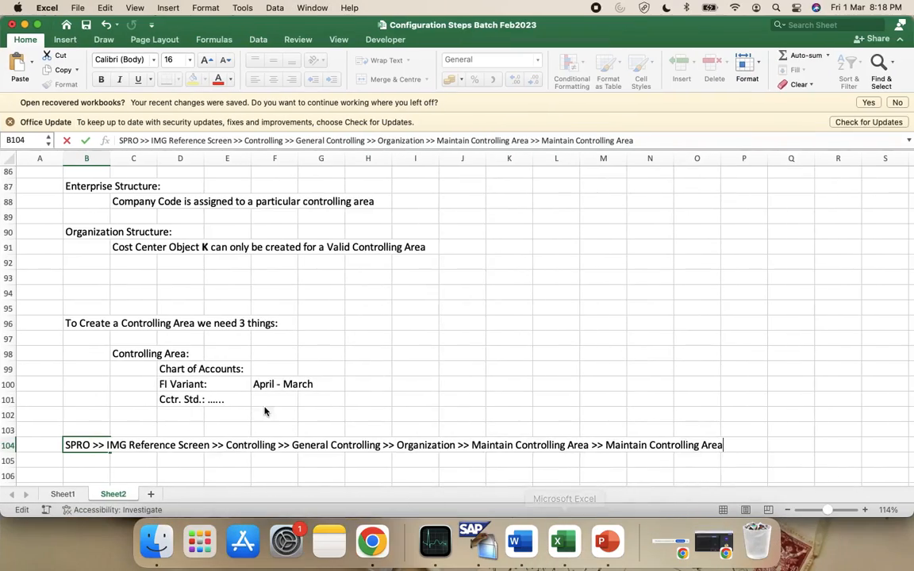
pyautogui.scroll(20, 169, 335)
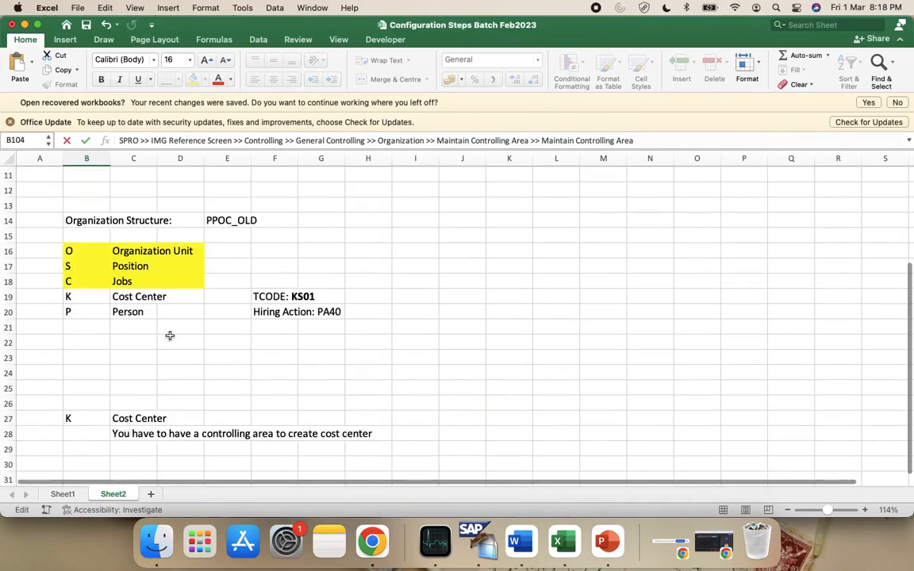
pyautogui.scroll(-14, 170, 335)
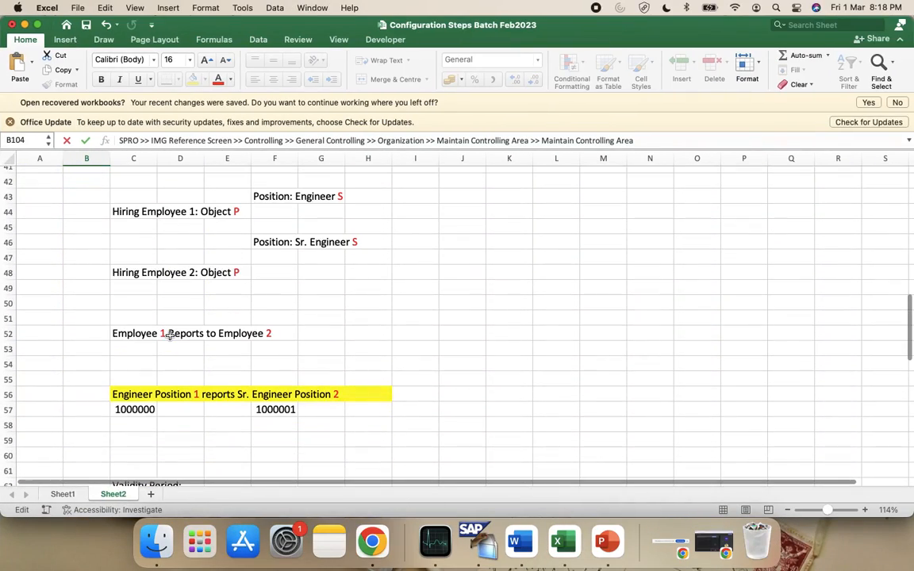
pyautogui.click(62, 494)
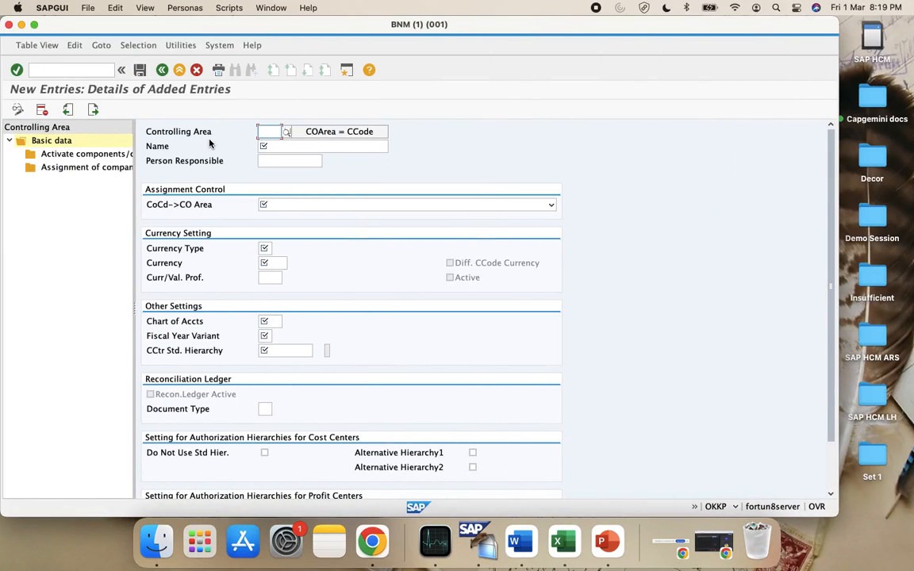
# Enter CAVS as the new controlling area code and confirm it
pyautogui.write('CAVS')
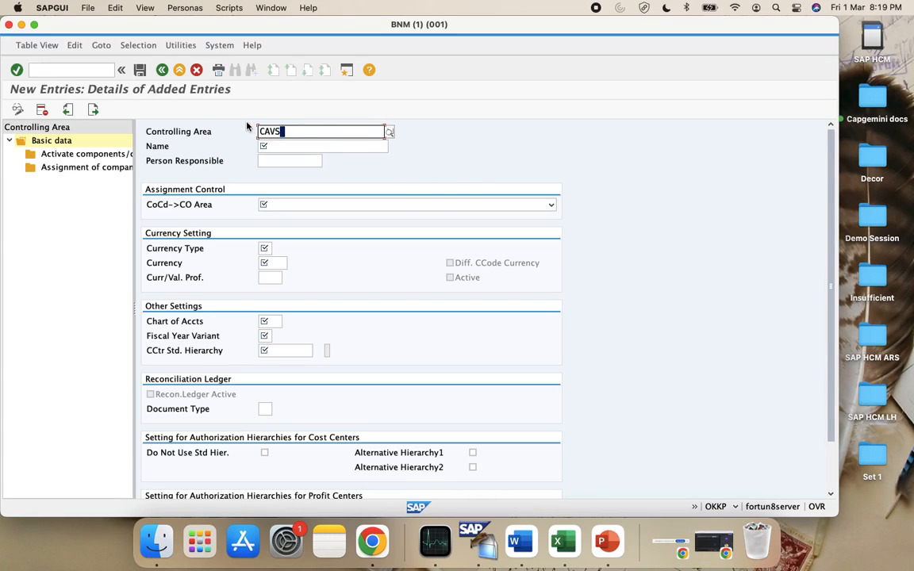
pyautogui.press('Return')
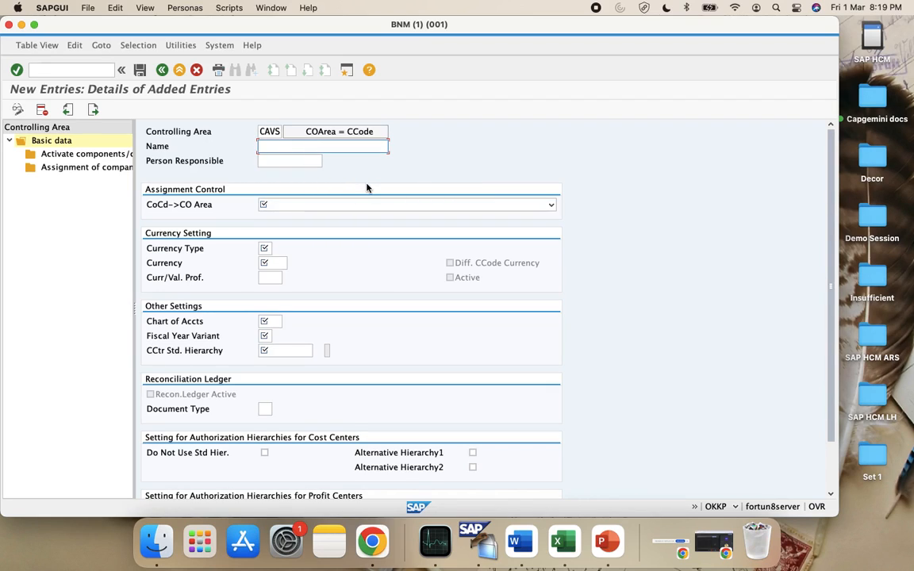
# Name the controlling area 'Controlling Area VM Soft'
pyautogui.write('ntrolling Area Vemudal')
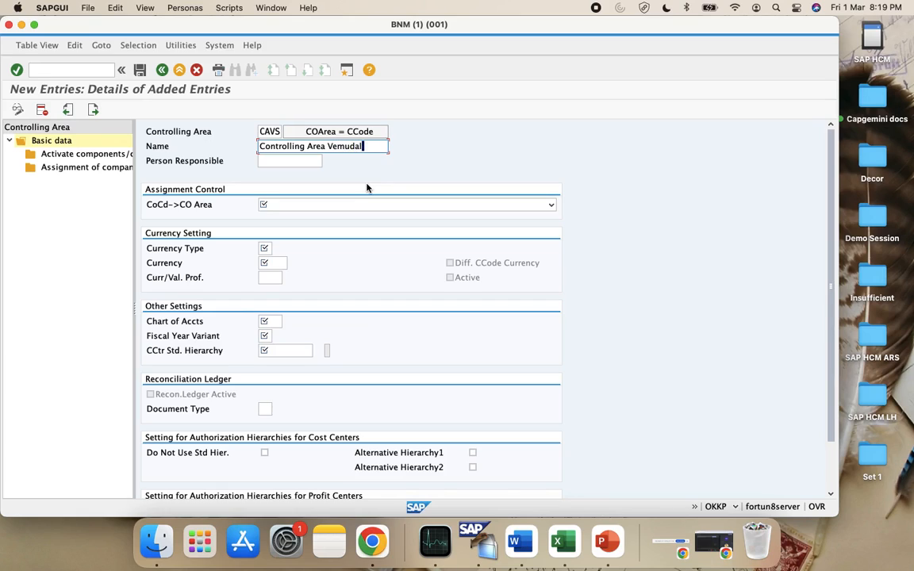
pyautogui.write('i')
pyautogui.press('BackSpace')
pyautogui.press('BackSpace')
pyautogui.press('BackSpace')
pyautogui.press('BackSpace')
pyautogui.press('BackSpace')
pyautogui.press('BackSpace')
pyautogui.press('BackSpace')
pyautogui.write('S')
pyautogui.press('BackSpace')
pyautogui.press('BackSpace')
pyautogui.write('M Soft')
# Set the CoCd->CO Area assignment to Cross-company-code cost accounting
pyautogui.click(265, 161)
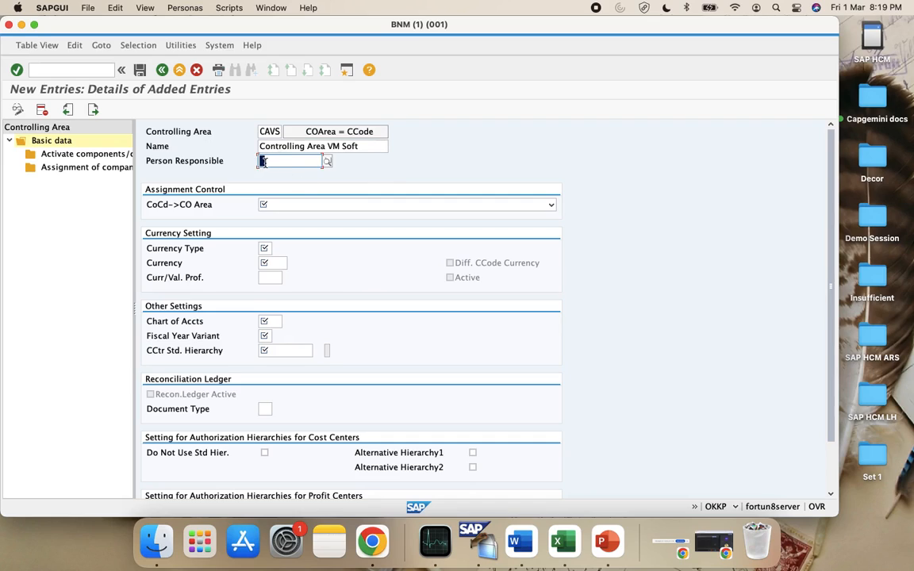
pyautogui.click(319, 205)
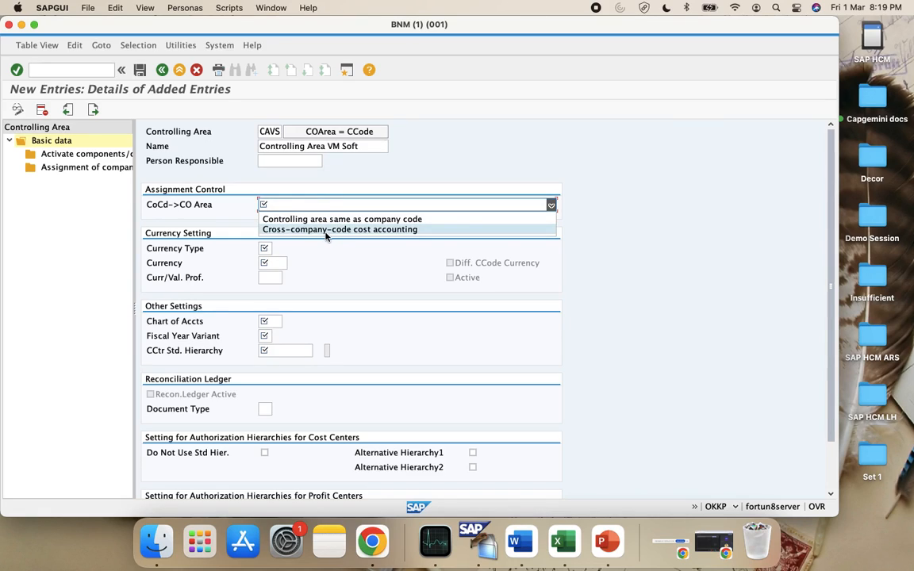
pyautogui.click(325, 230)
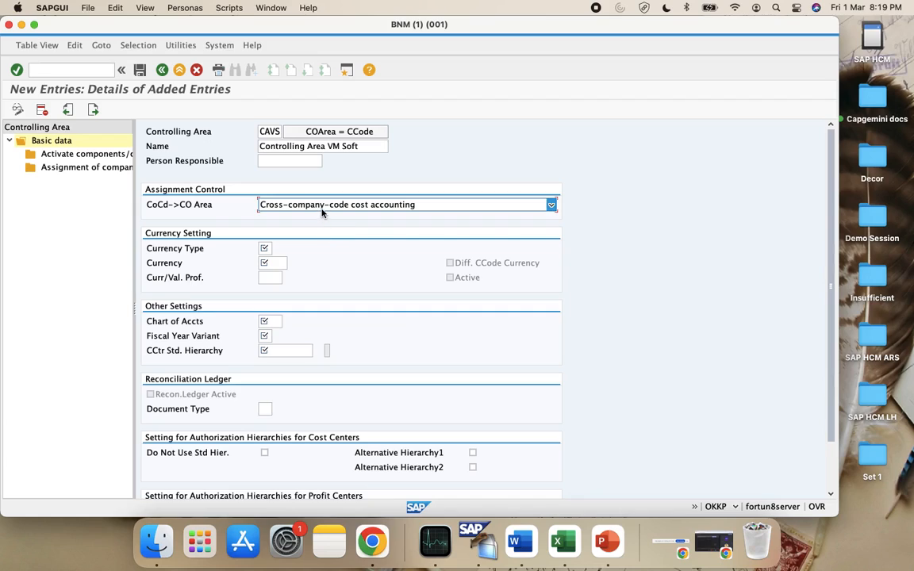
pyautogui.click(322, 210)
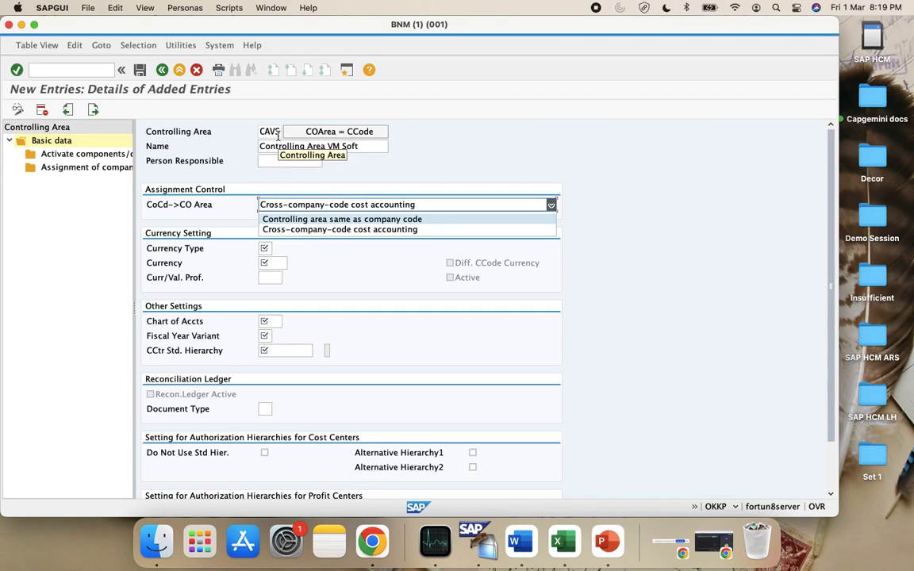
pyautogui.click(301, 230)
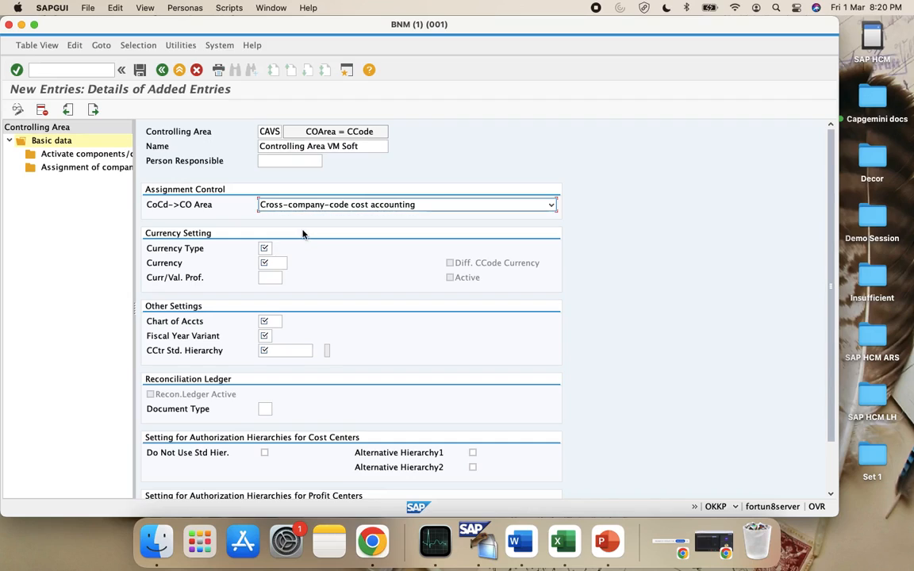
pyautogui.click(366, 205)
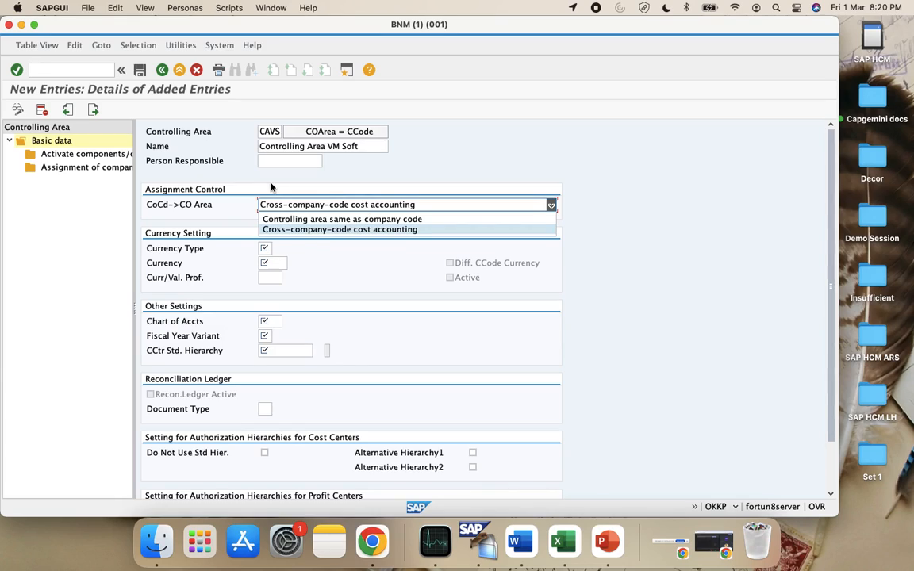
pyautogui.click(309, 229)
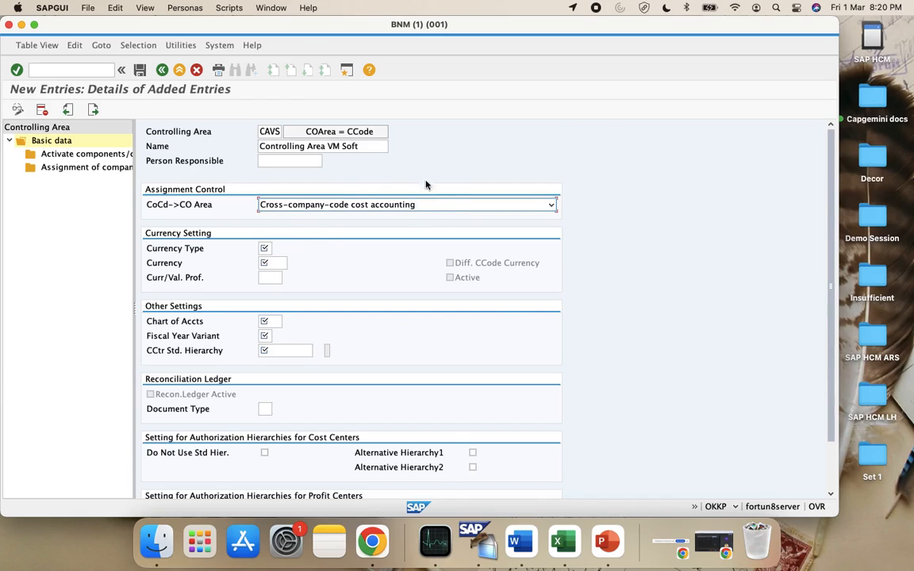
pyautogui.click(384, 205)
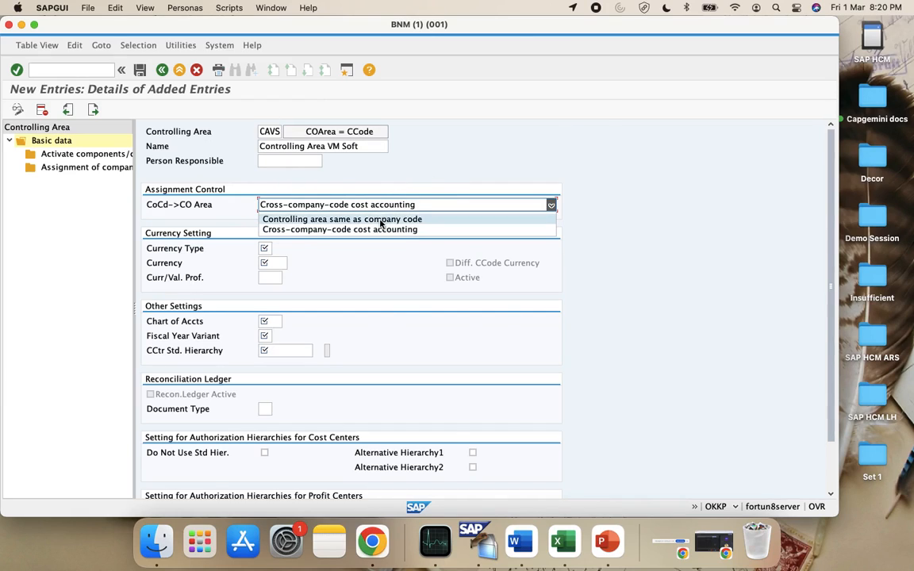
pyautogui.click(381, 220)
pyautogui.click(339, 203)
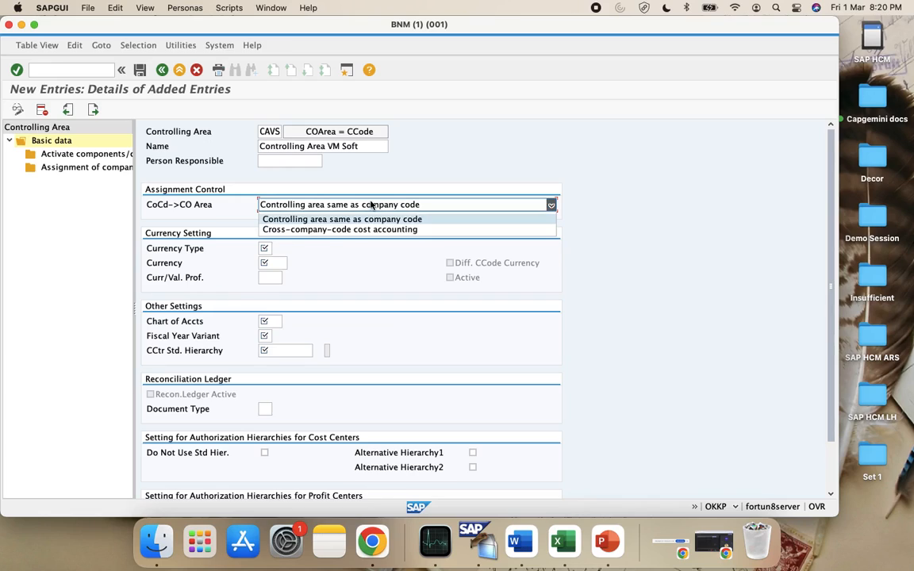
pyautogui.click(370, 230)
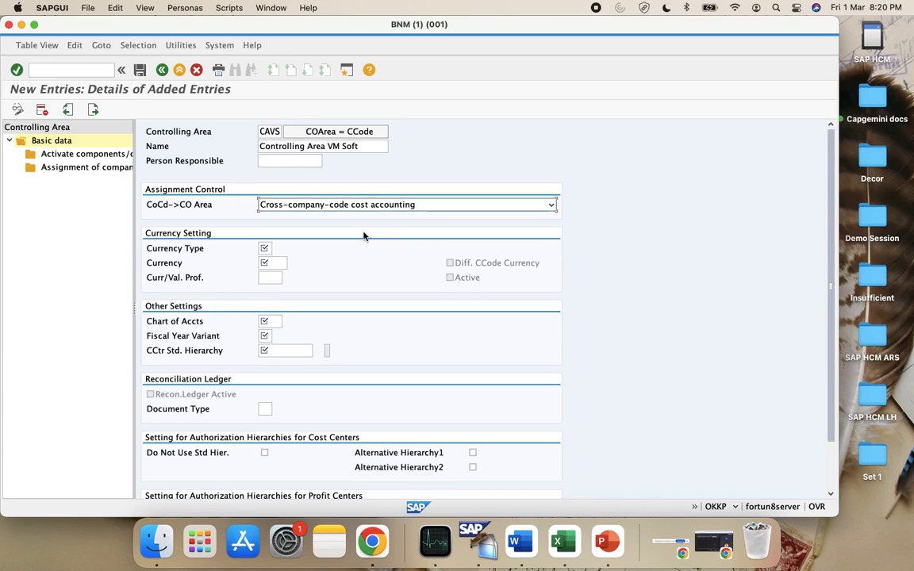
# Set the currency type to 10, company code currency
pyautogui.click(266, 248)
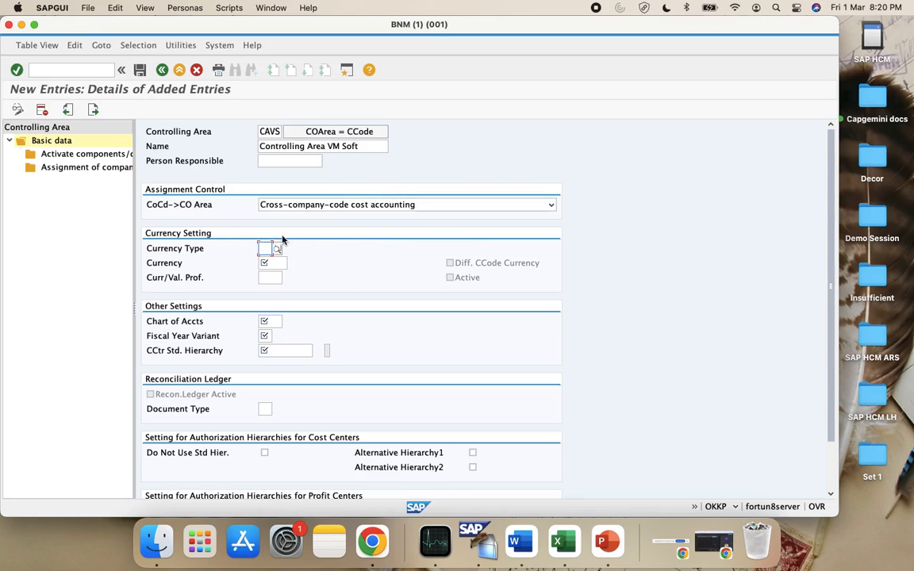
pyautogui.click(279, 249)
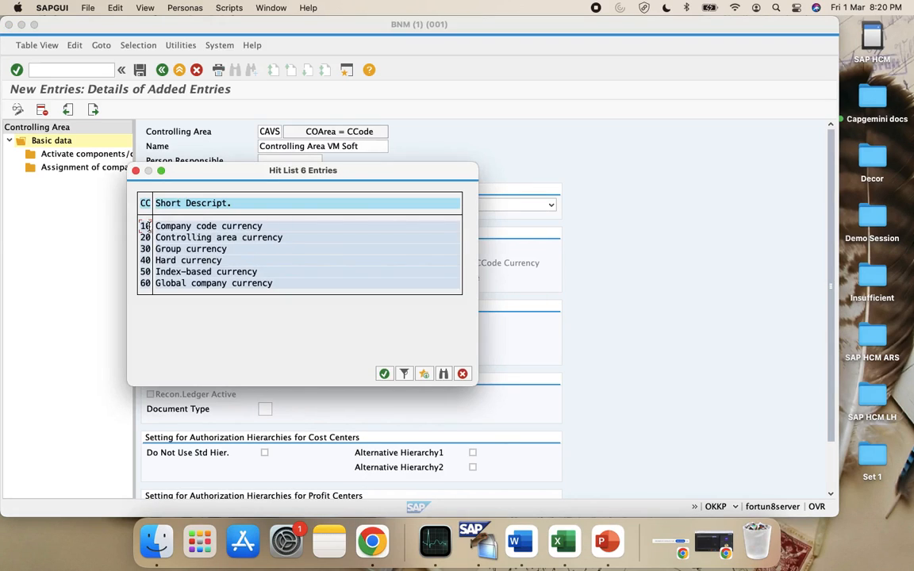
pyautogui.doubleClick(147, 226)
pyautogui.click(278, 248)
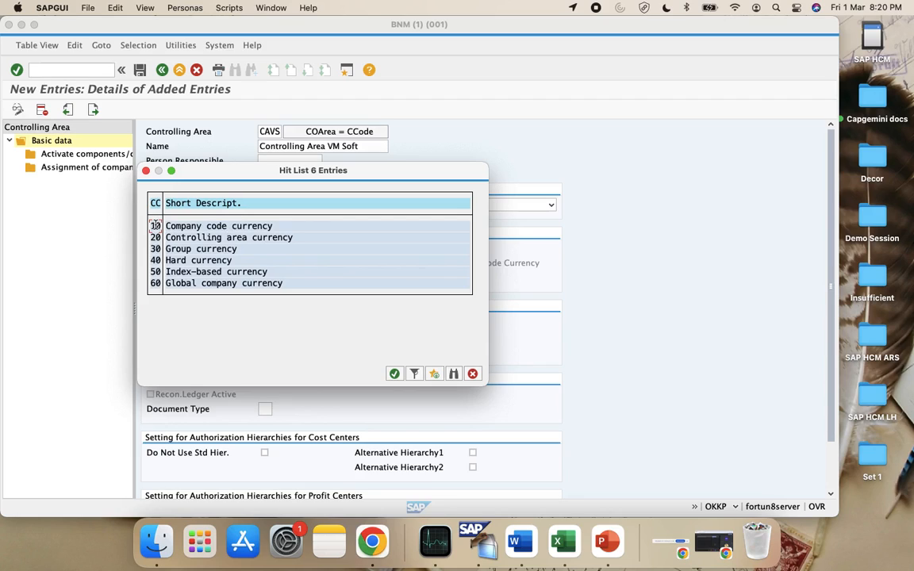
pyautogui.doubleClick(157, 227)
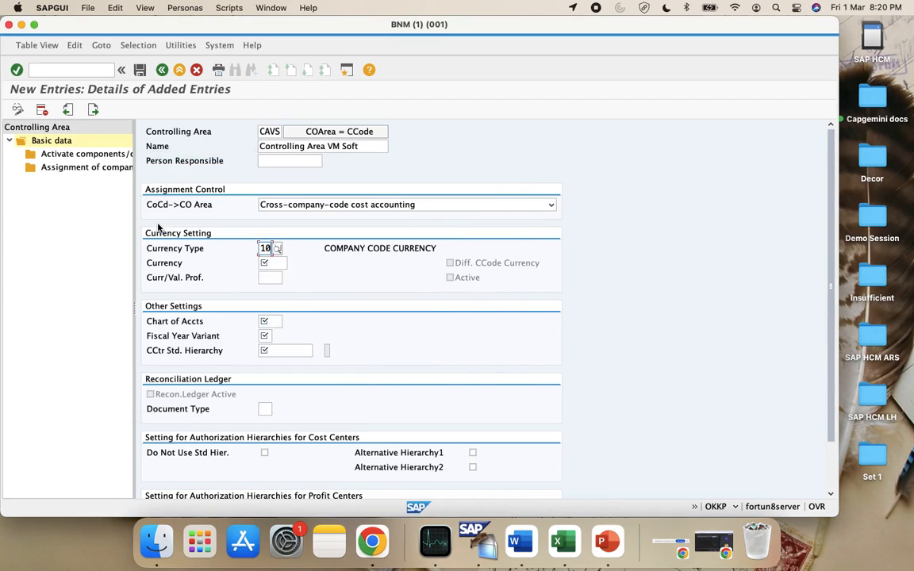
# Search the currency list for INR and set it as the controlling area currency
pyautogui.click(268, 262)
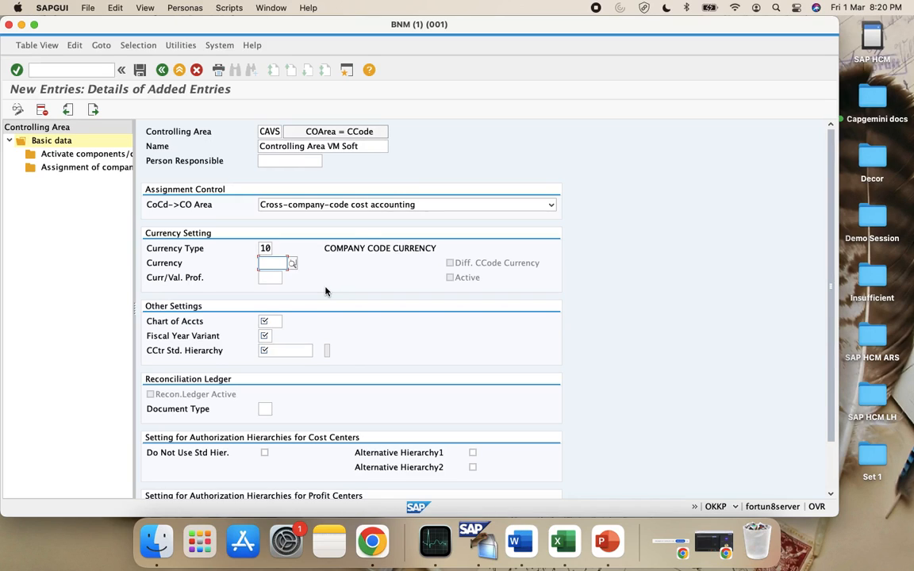
pyautogui.click(293, 265)
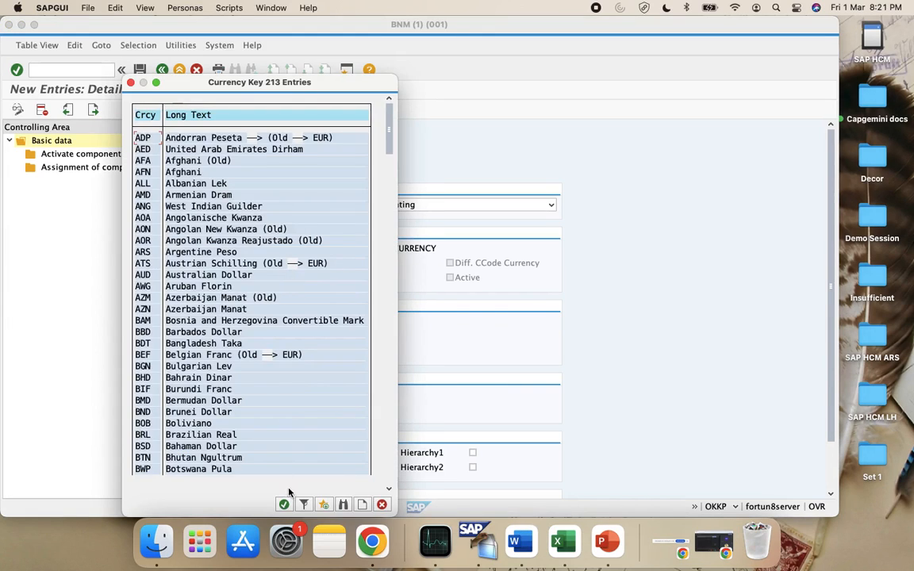
pyautogui.click(300, 500)
pyautogui.write('IND')
pyautogui.press('BackSpace')
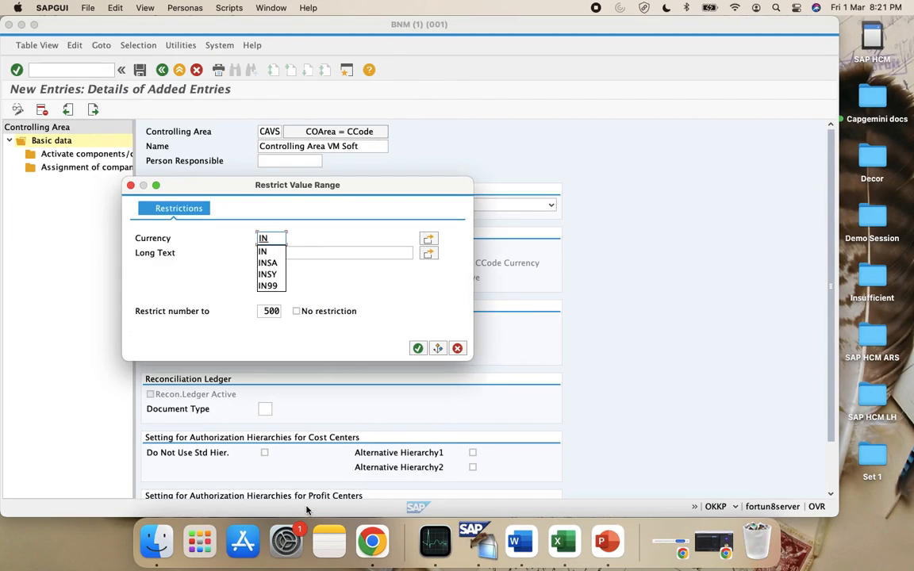
pyautogui.write('R')
pyautogui.press('Return')
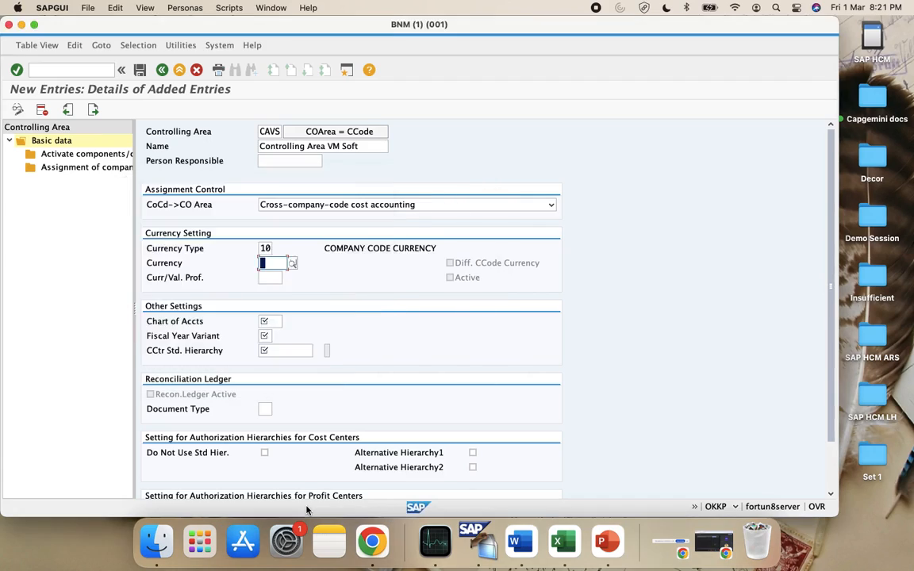
pyautogui.doubleClick(143, 240)
# List the available charts of accounts for the Chart of Accts field
pyautogui.click(280, 278)
pyautogui.click(266, 322)
pyautogui.click(288, 320)
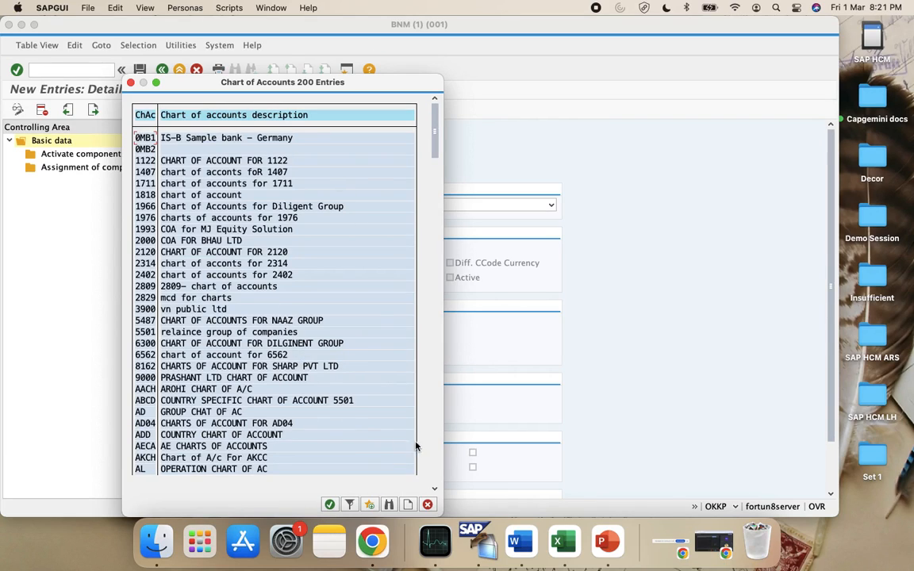
# Scroll the chart of accounts list up and pick CAIN
pyautogui.click(433, 466)
pyautogui.click(433, 467)
pyautogui.click(433, 468)
pyautogui.scroll(2, 346, 414)
pyautogui.scroll(4, 347, 414)
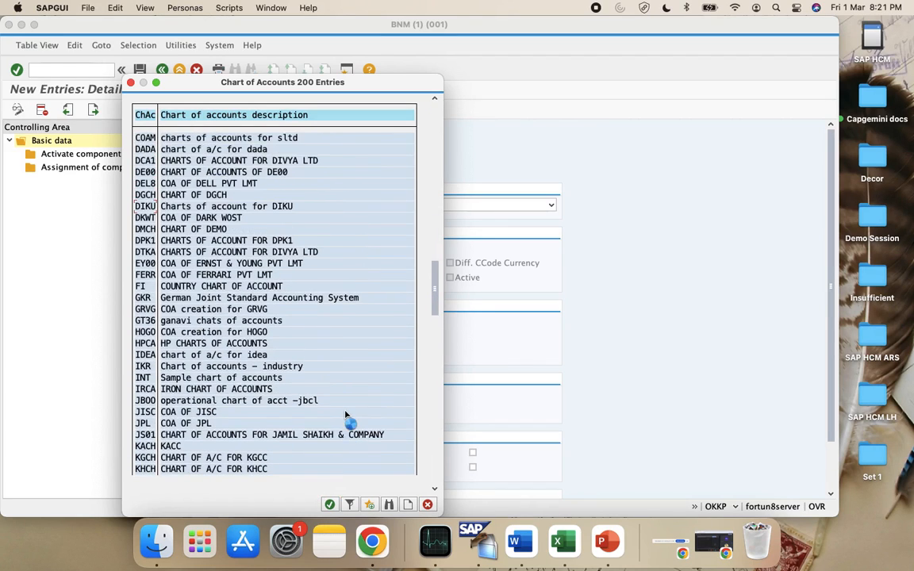
pyautogui.scroll(5, 345, 414)
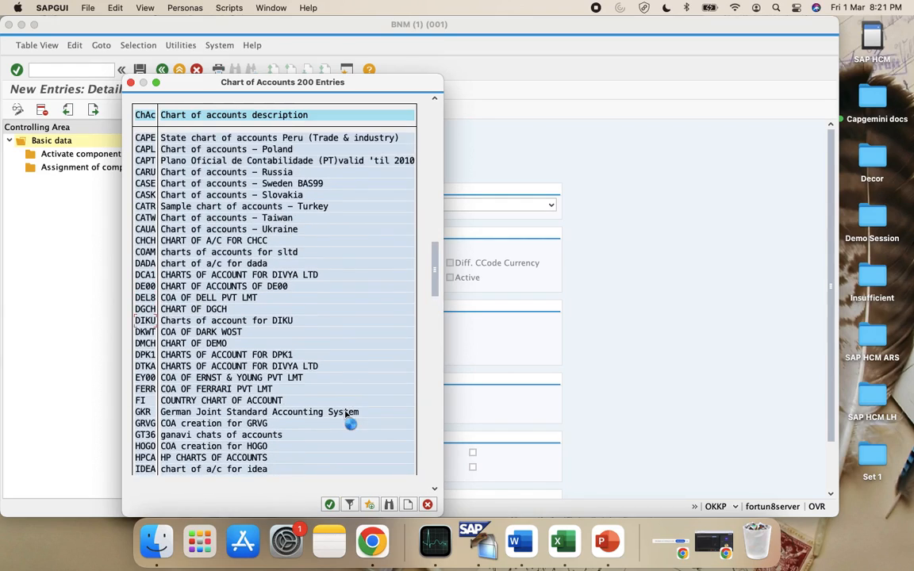
pyautogui.scroll(4, 345, 414)
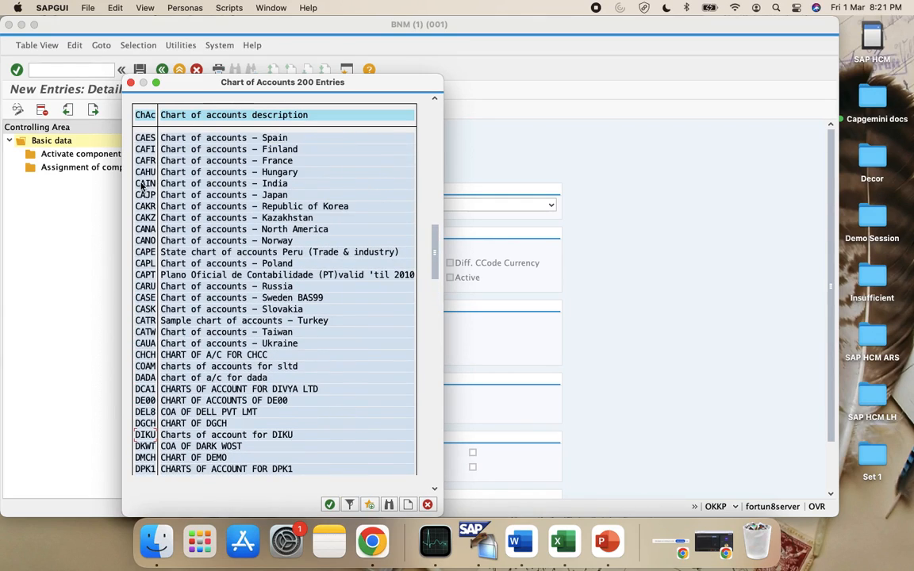
pyautogui.doubleClick(141, 184)
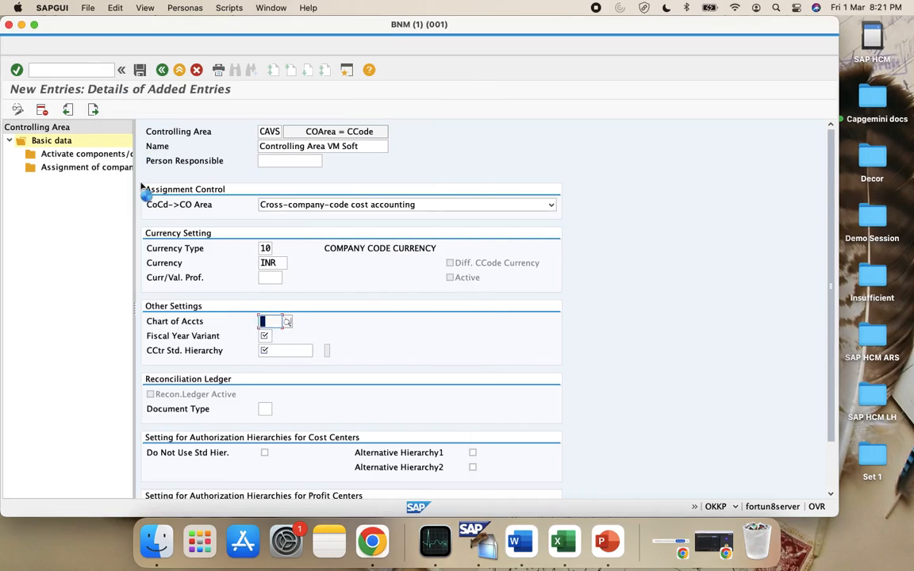
pyautogui.click(267, 337)
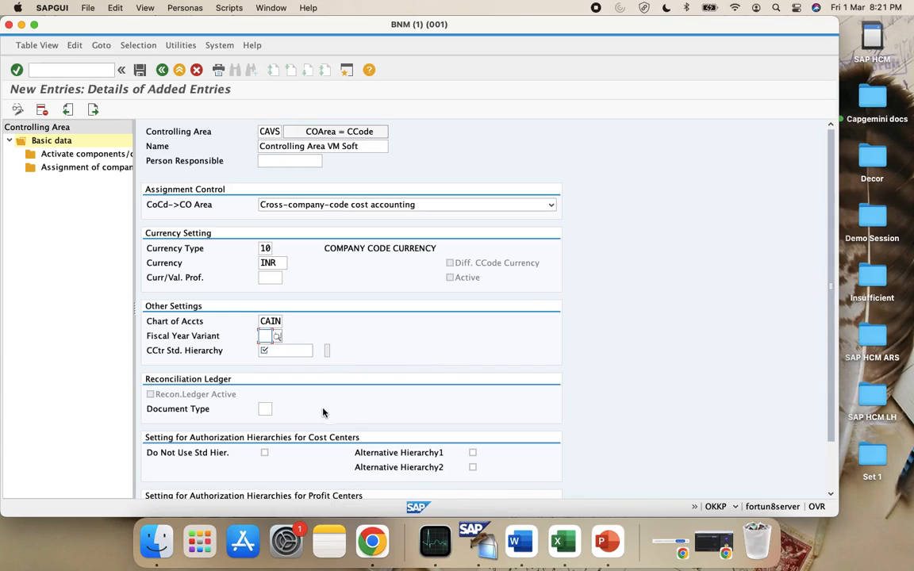
# Open the 150-entry Fiscal Year Variant list and browse it without choosing one
pyautogui.click(276, 337)
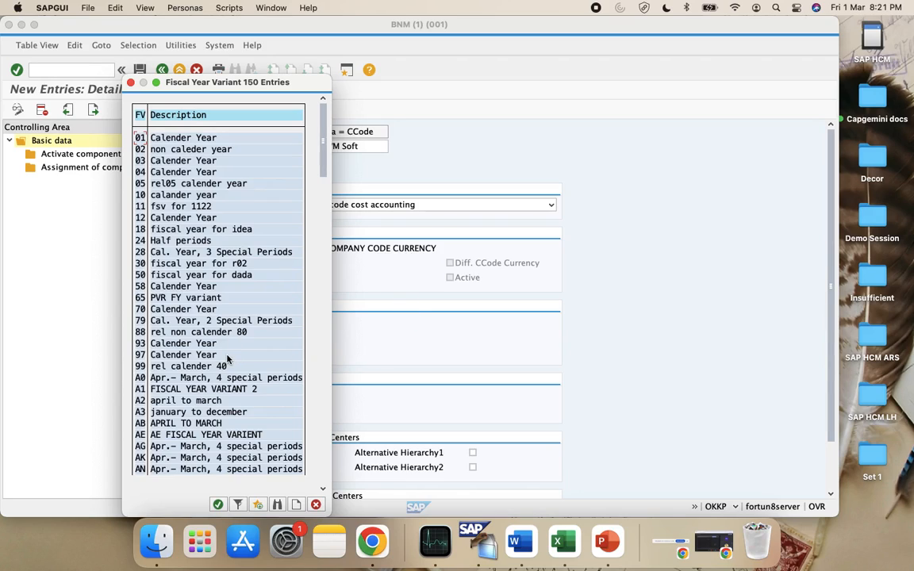
pyautogui.click(322, 474)
pyautogui.click(322, 473)
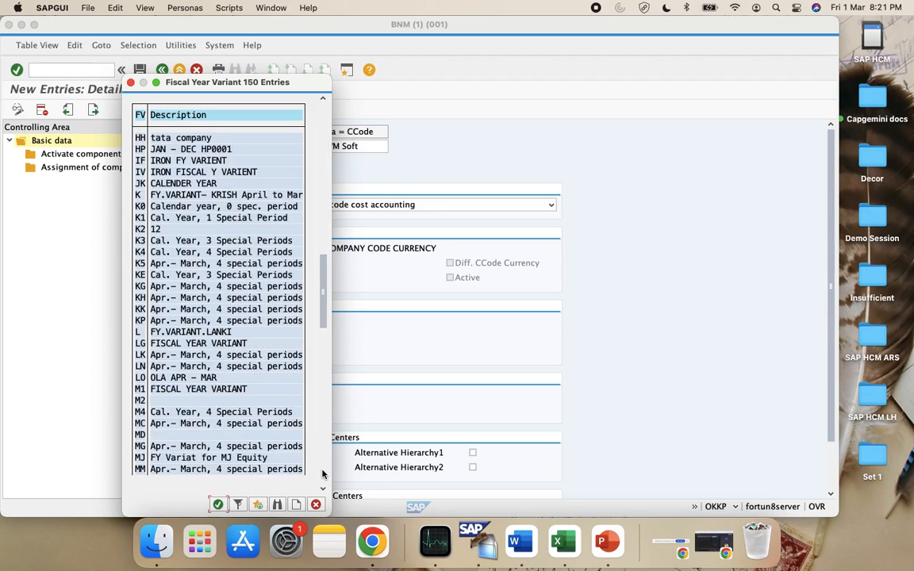
pyautogui.click(322, 473)
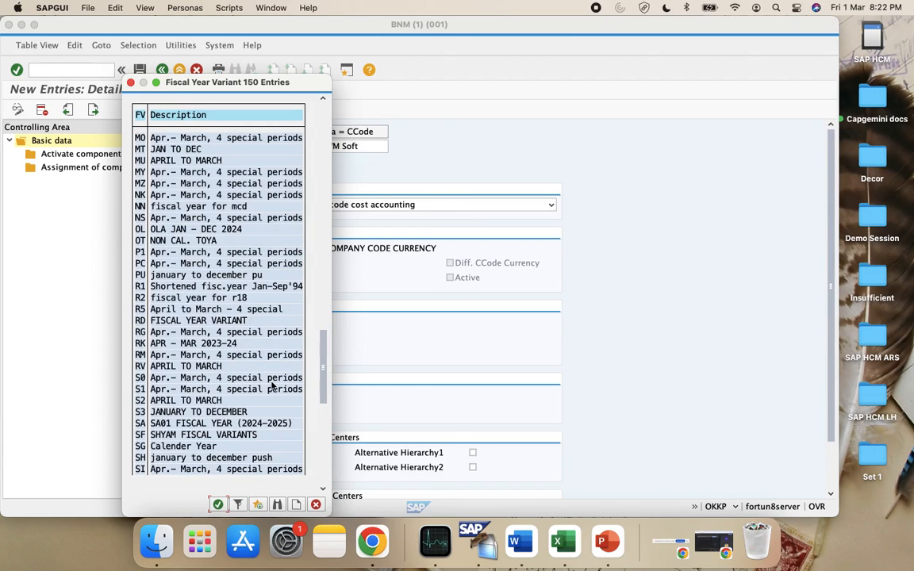
pyautogui.scroll(1, 242, 426)
pyautogui.scroll(7, 240, 425)
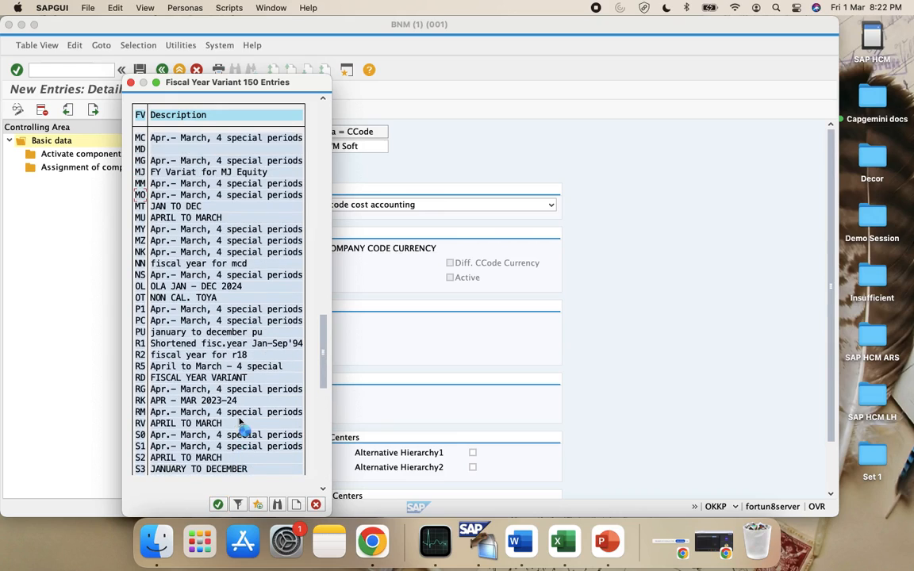
pyautogui.scroll(6, 223, 308)
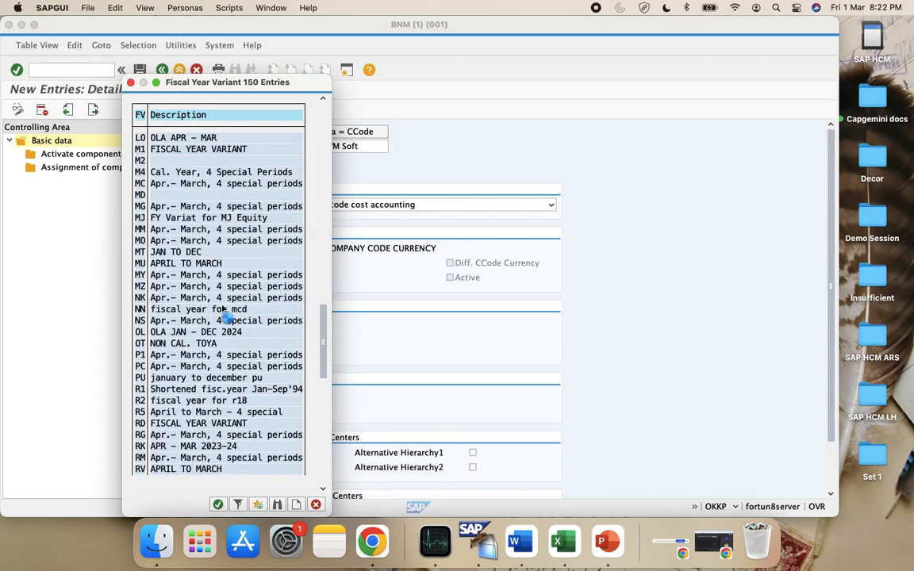
pyautogui.scroll(1, 223, 309)
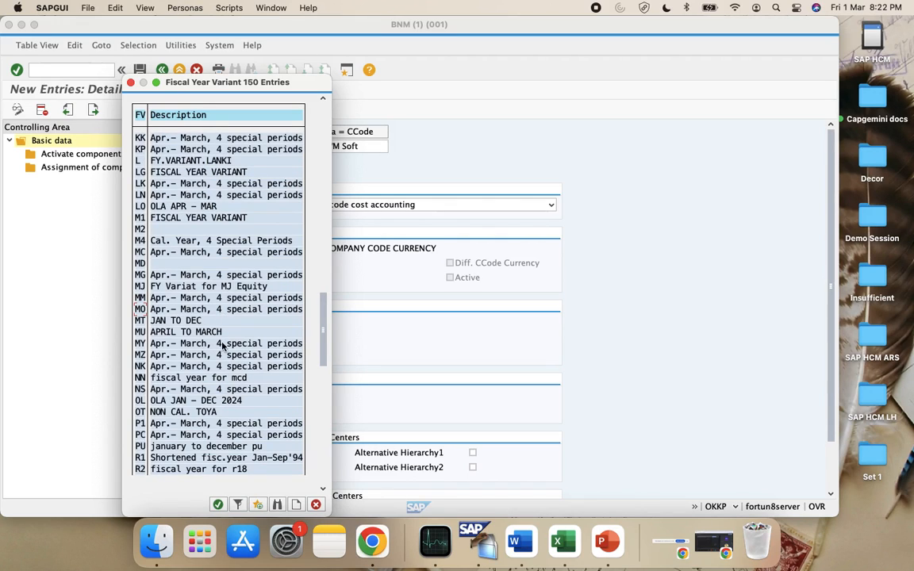
pyautogui.scroll(-9, 223, 346)
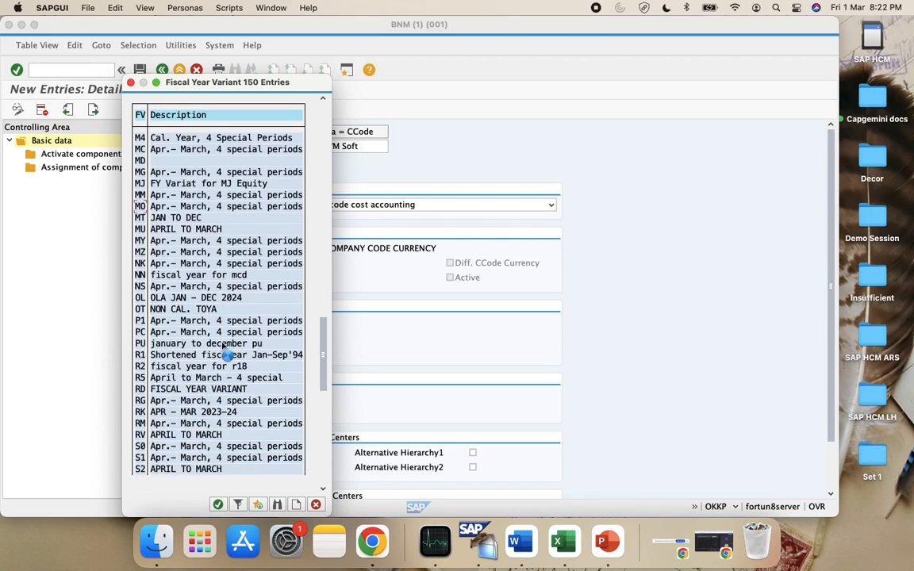
pyautogui.scroll(-10, 223, 346)
pyautogui.scroll(-10, 223, 353)
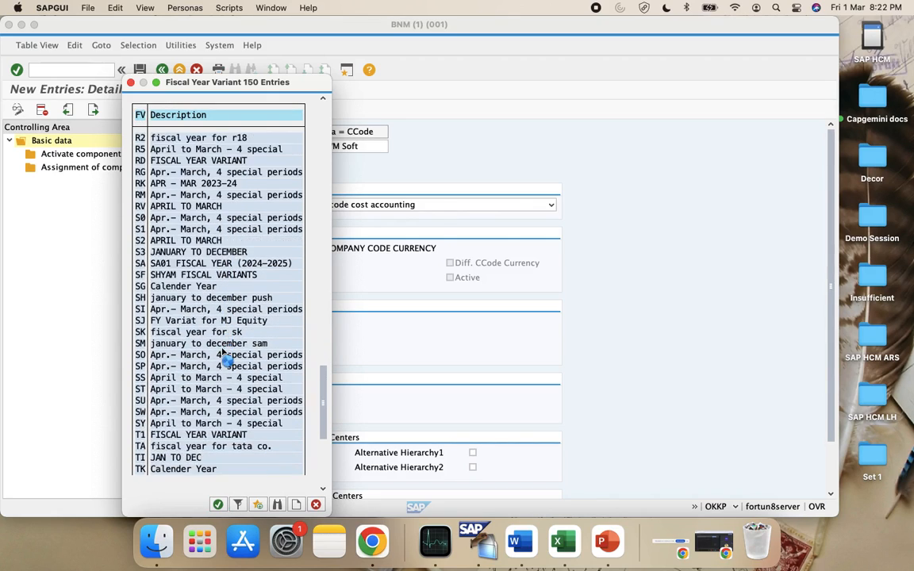
pyautogui.scroll(-9, 223, 352)
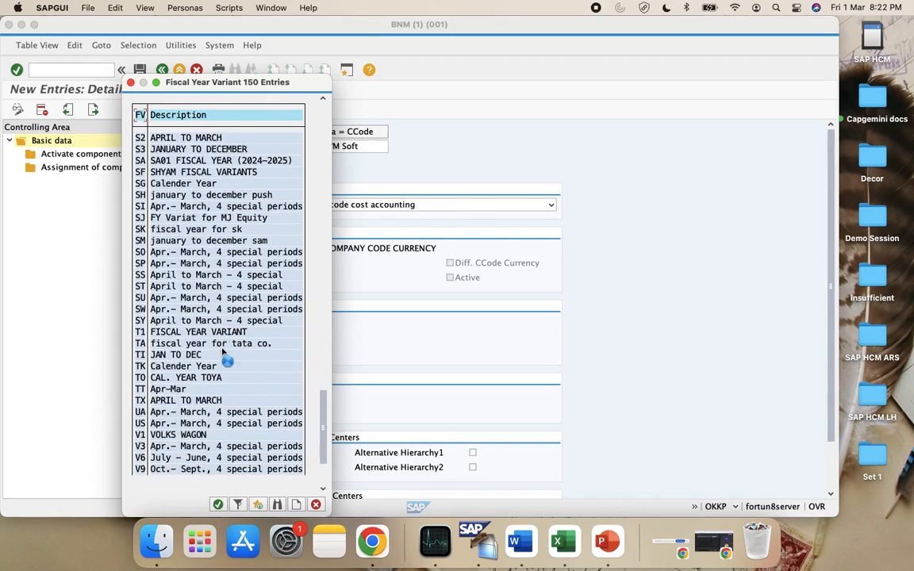
pyautogui.scroll(-8, 222, 351)
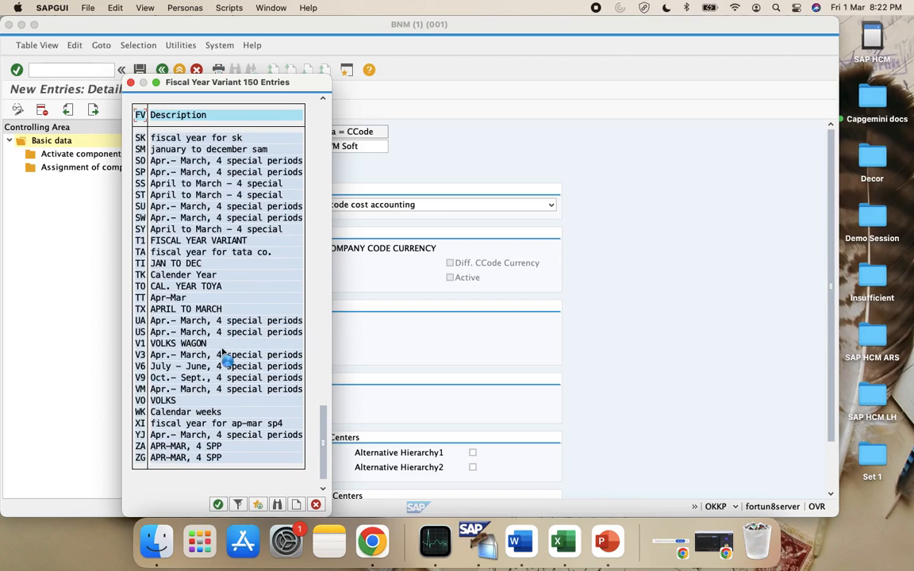
pyautogui.scroll(2, 309, 424)
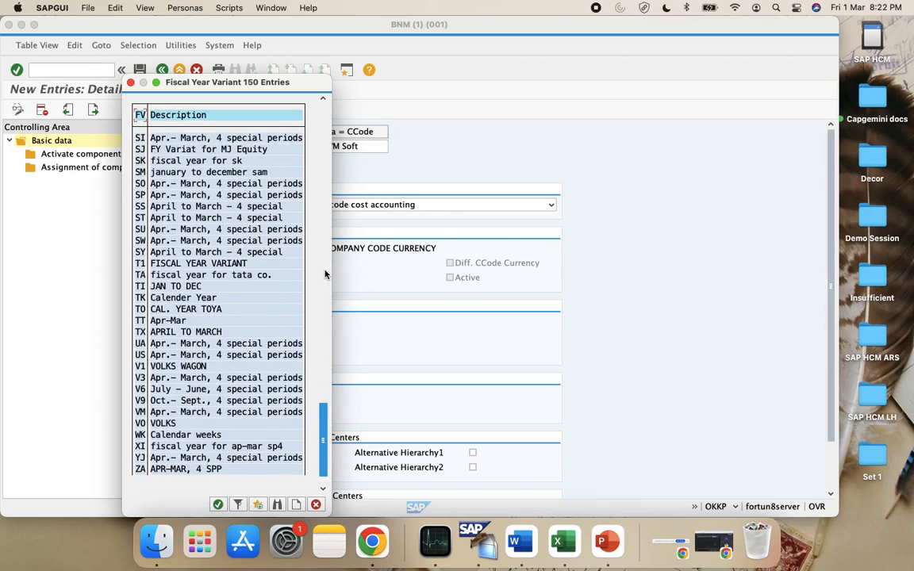
pyautogui.scroll(20, 324, 273)
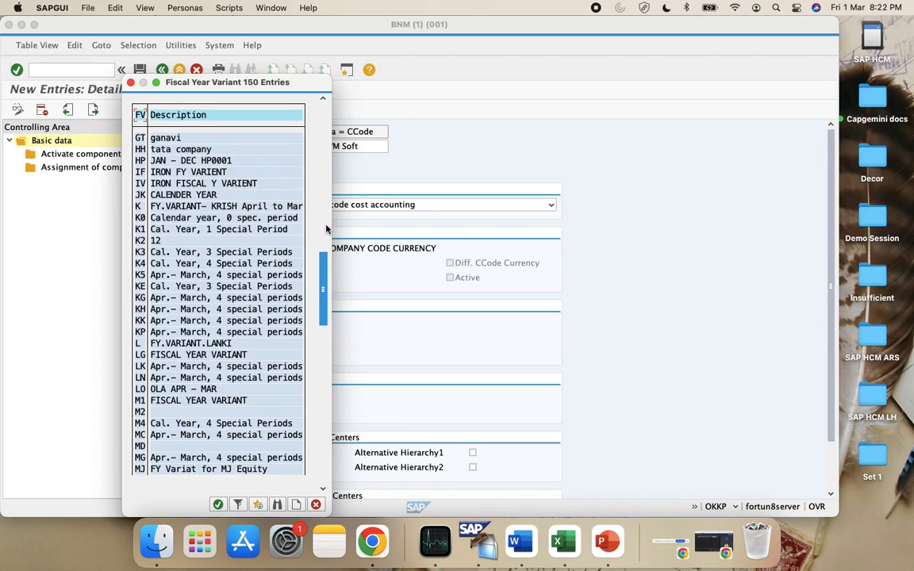
pyautogui.scroll(10, 324, 206)
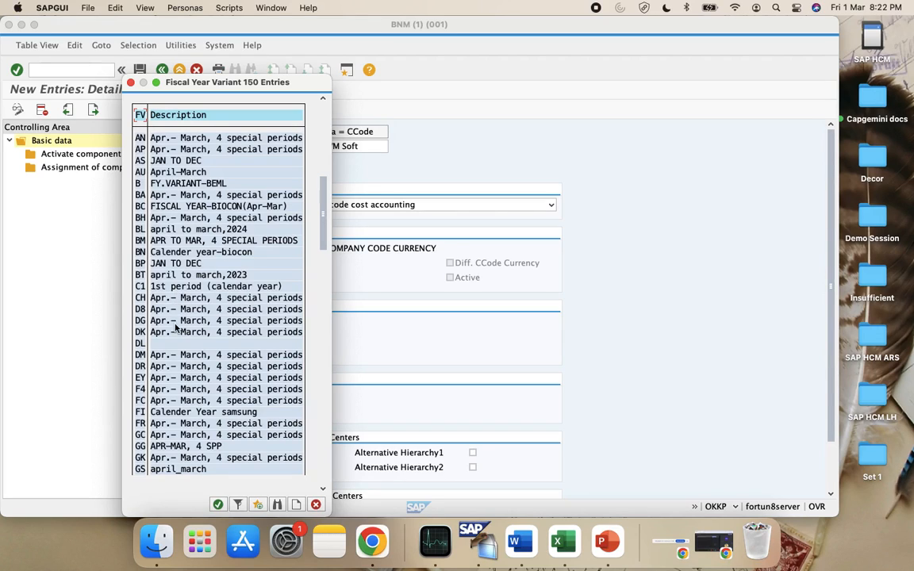
# Scroll up the variant list and choose AU as the fiscal year variant
pyautogui.click(322, 161)
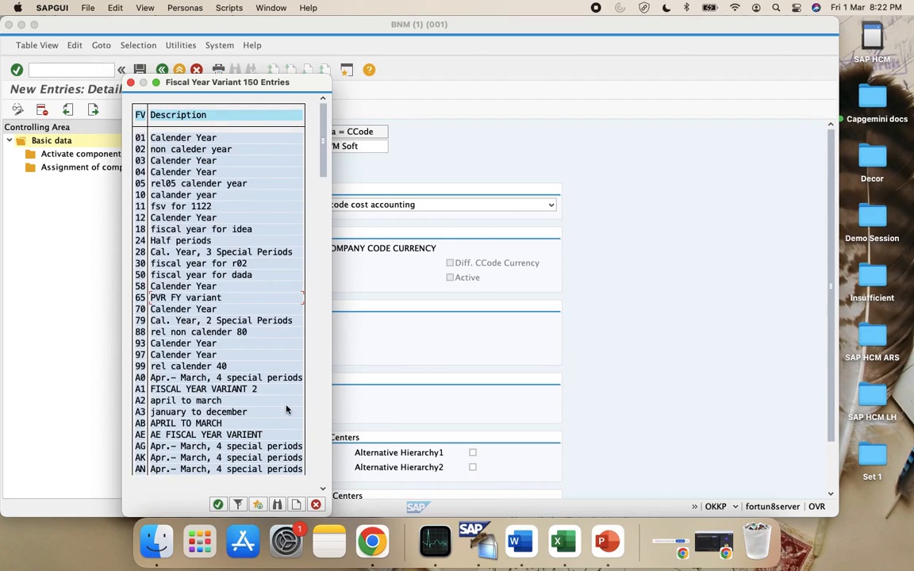
pyautogui.click(326, 473)
pyautogui.click(326, 476)
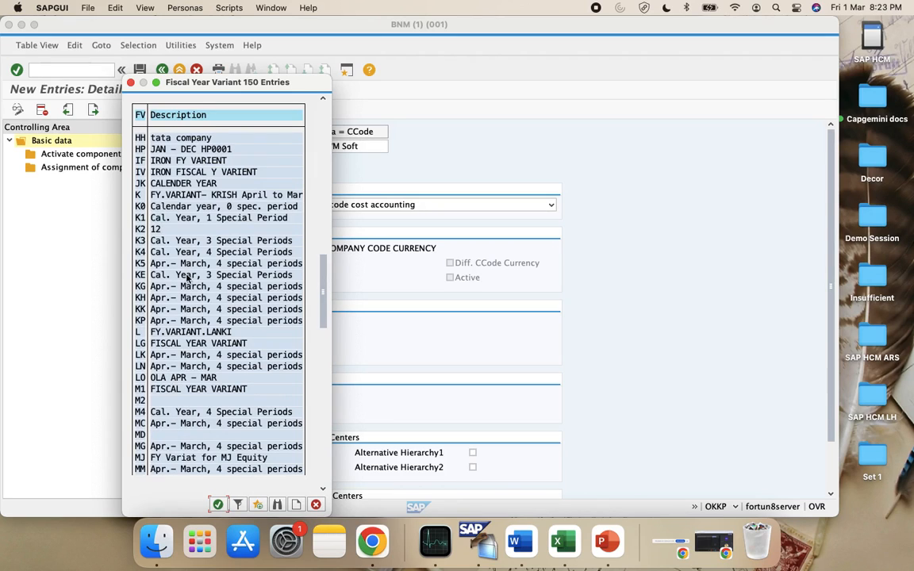
pyautogui.scroll(3, 188, 278)
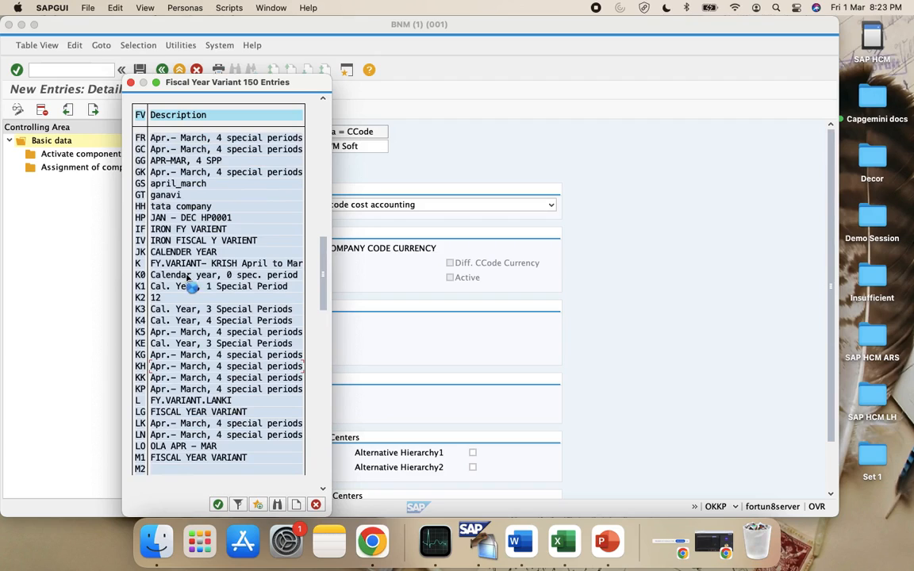
pyautogui.scroll(1, 188, 278)
pyautogui.scroll(4, 188, 278)
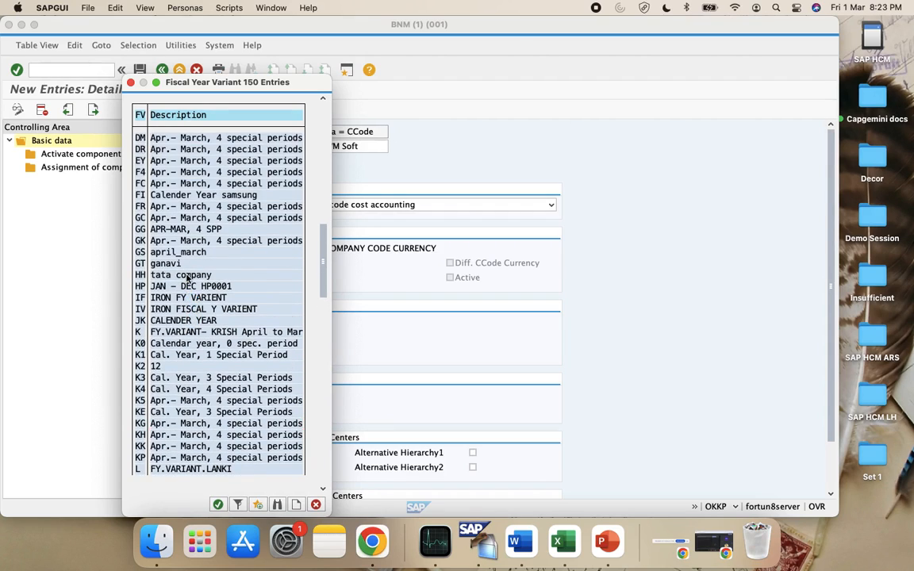
pyautogui.scroll(5, 188, 278)
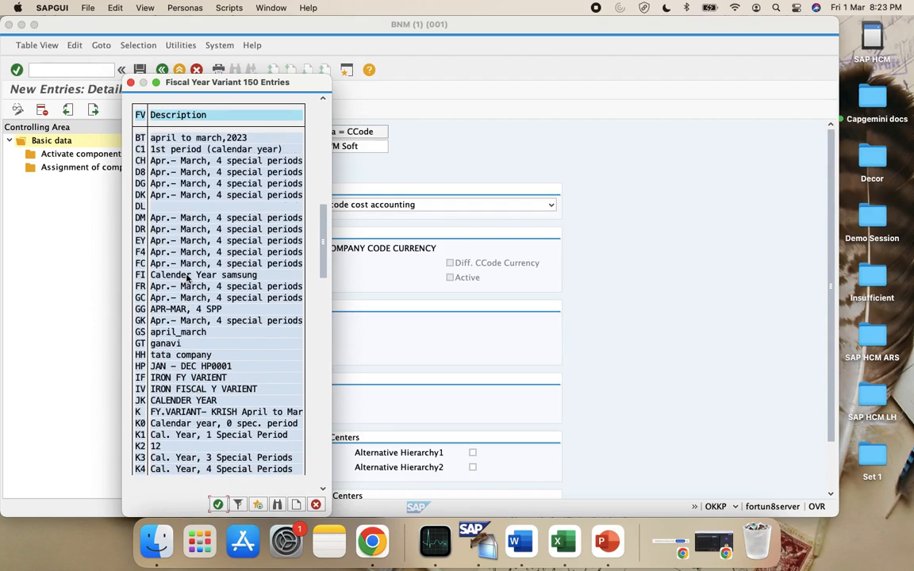
pyautogui.scroll(6, 188, 278)
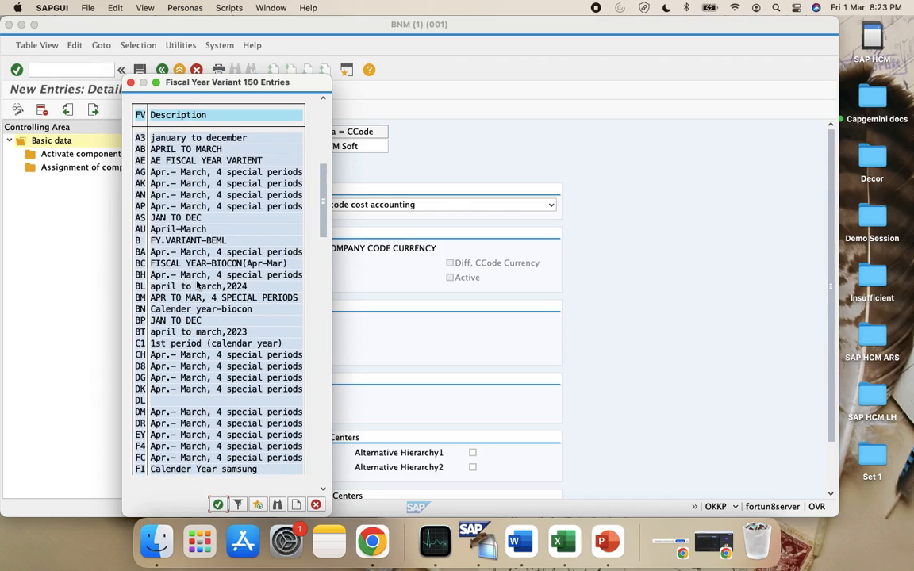
pyautogui.doubleClick(143, 230)
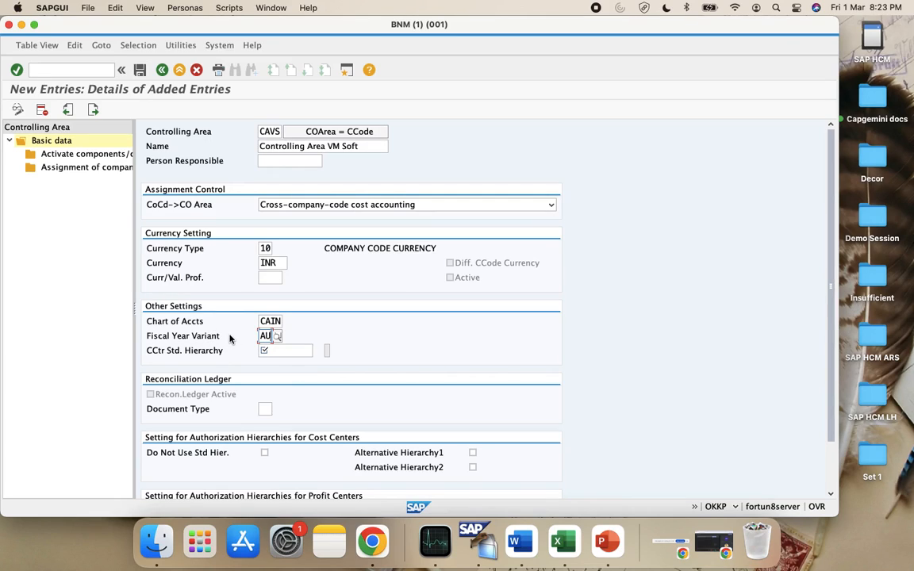
# Enter CAVS001 as the cost center standard hierarchy and select it for copying
pyautogui.click(284, 350)
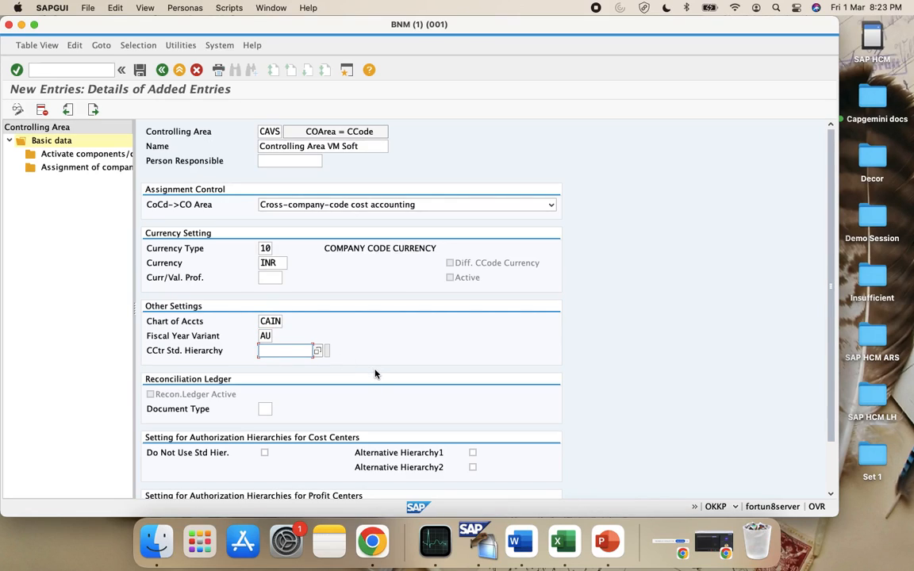
pyautogui.write('CAVS001')
pyautogui.press('super+a')
pyautogui.press('super+c')
# On Sheet2 of the Excel notes, paste CAVS001 into cell H101
pyautogui.click(565, 560)
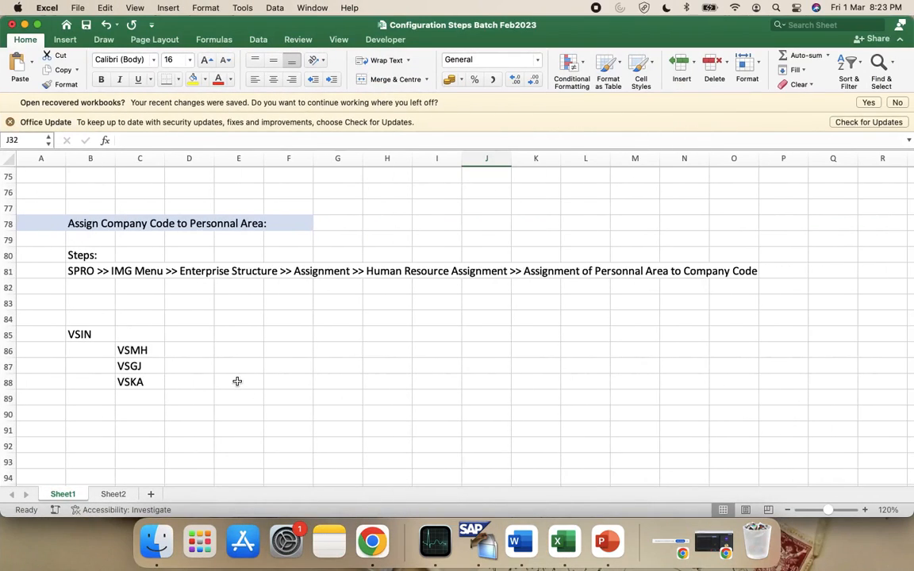
pyautogui.scroll(5, 190, 363)
pyautogui.scroll(3, 190, 363)
pyautogui.scroll(-8, 190, 364)
pyautogui.scroll(-6, 189, 364)
pyautogui.scroll(7, 189, 363)
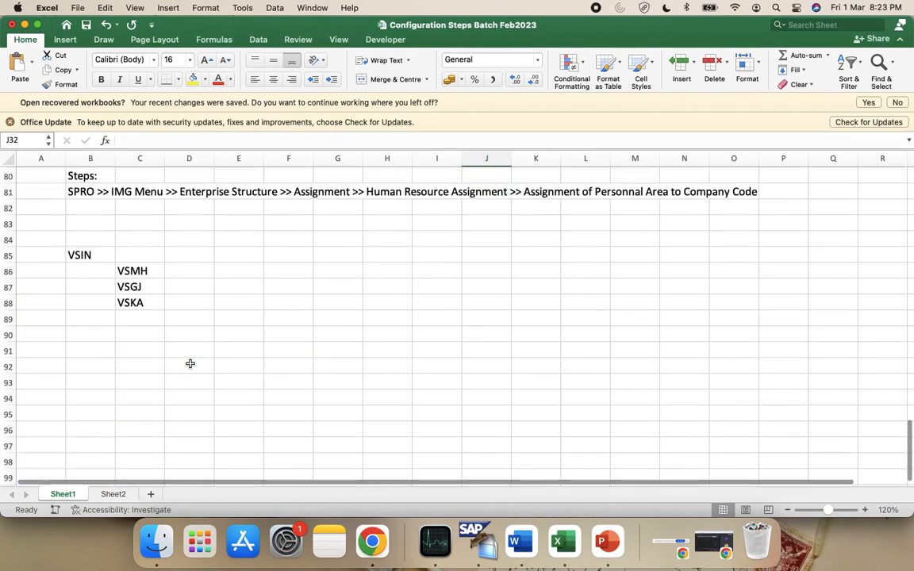
pyautogui.scroll(4, 190, 363)
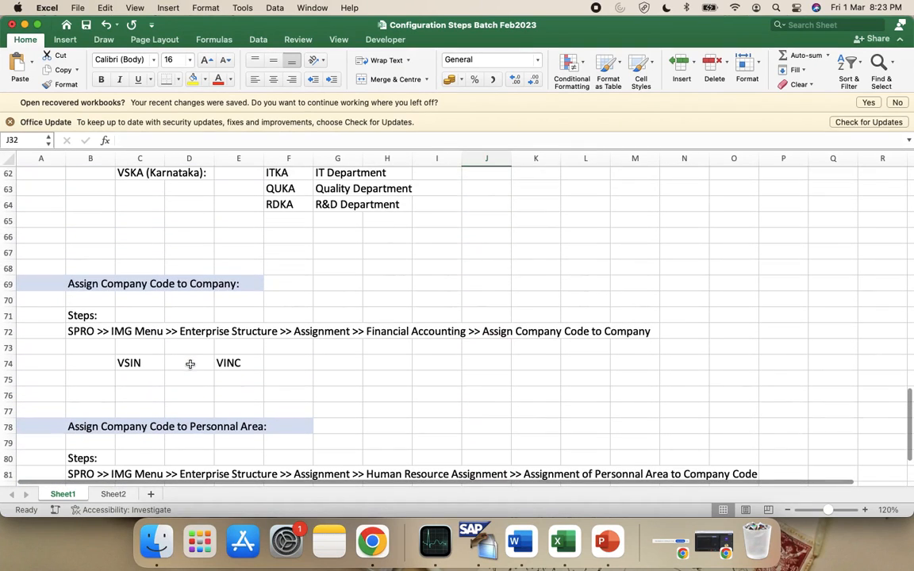
pyautogui.click(113, 494)
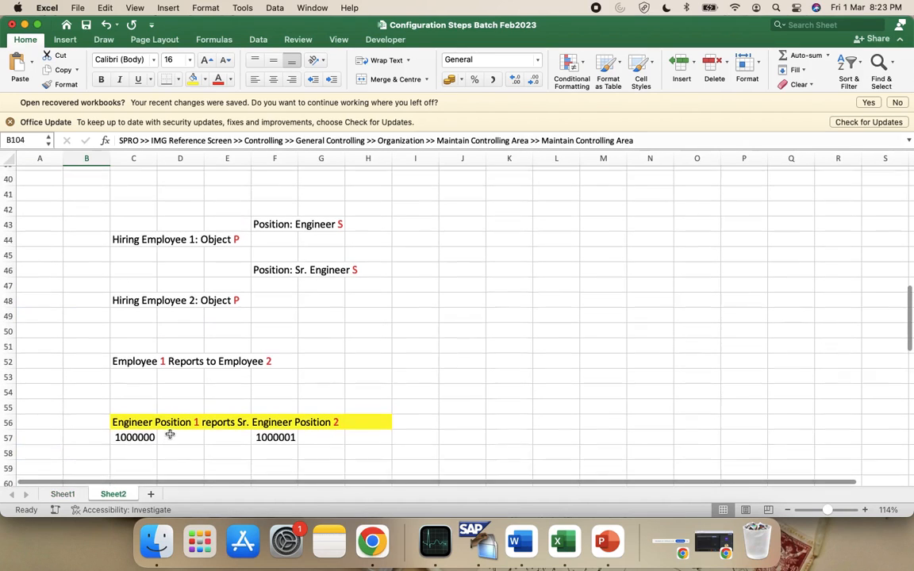
pyautogui.scroll(-15, 169, 434)
pyautogui.scroll(3, 170, 434)
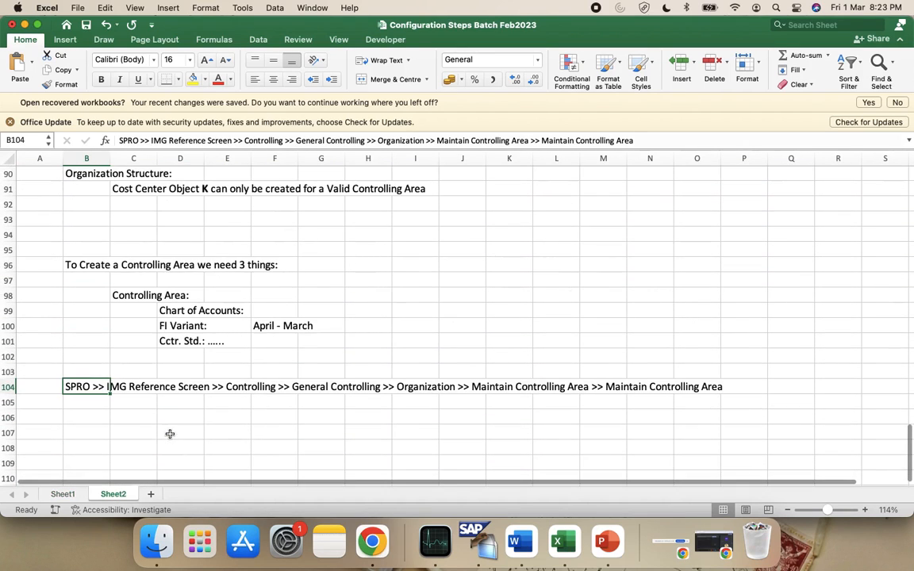
pyautogui.click(369, 341)
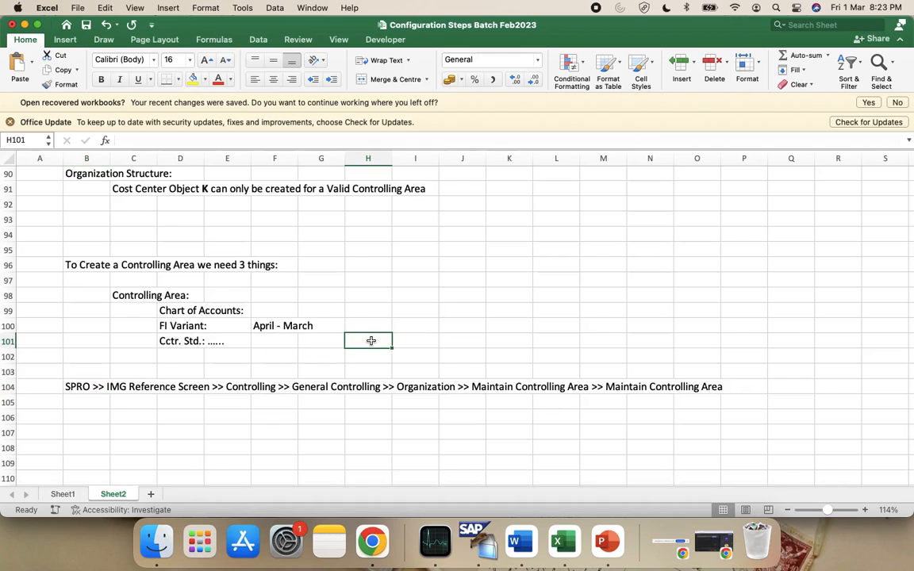
pyautogui.press('super+v')
# Enter AU in H100, CAIN in H99 and CAVS in H98, checking values in SAP
pyautogui.click(379, 327)
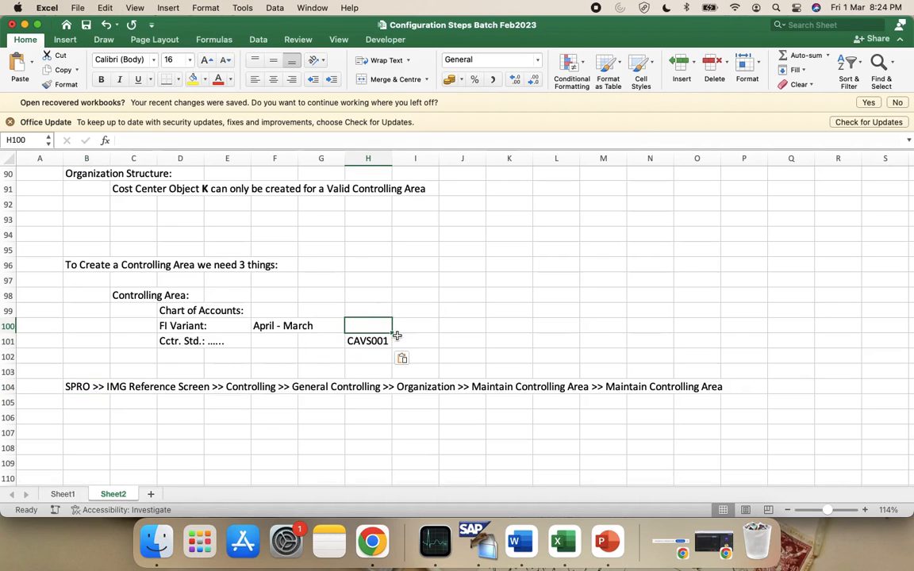
pyautogui.press('super+Tab')
pyautogui.press('super+Tab')
pyautogui.write('AU')
pyautogui.click(349, 309)
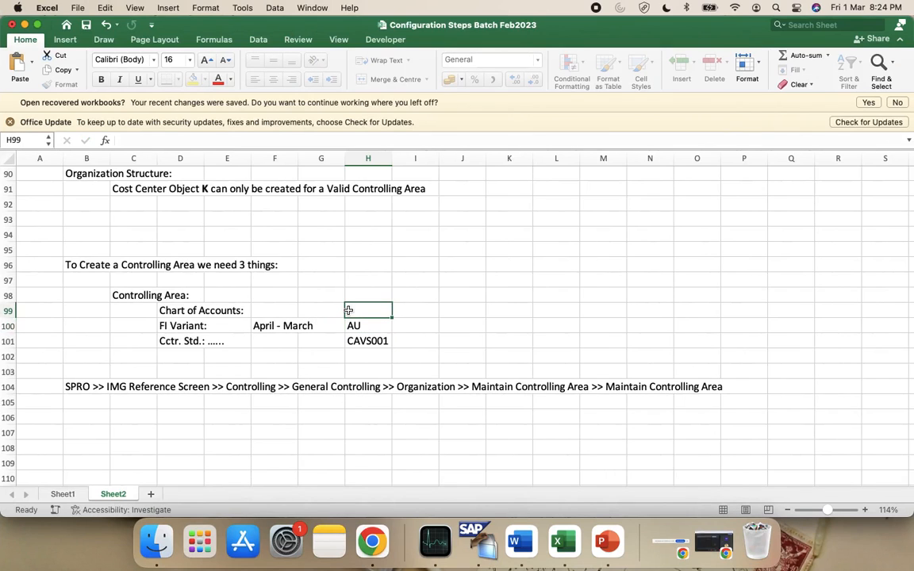
pyautogui.press('super+Tab')
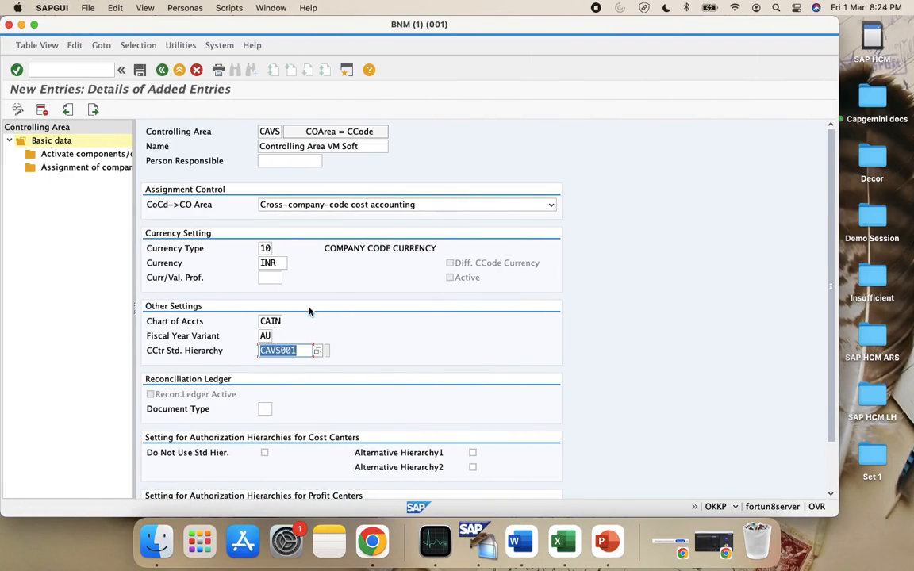
pyautogui.press('super+Tab')
pyautogui.write('CAIN')
pyautogui.click(378, 293)
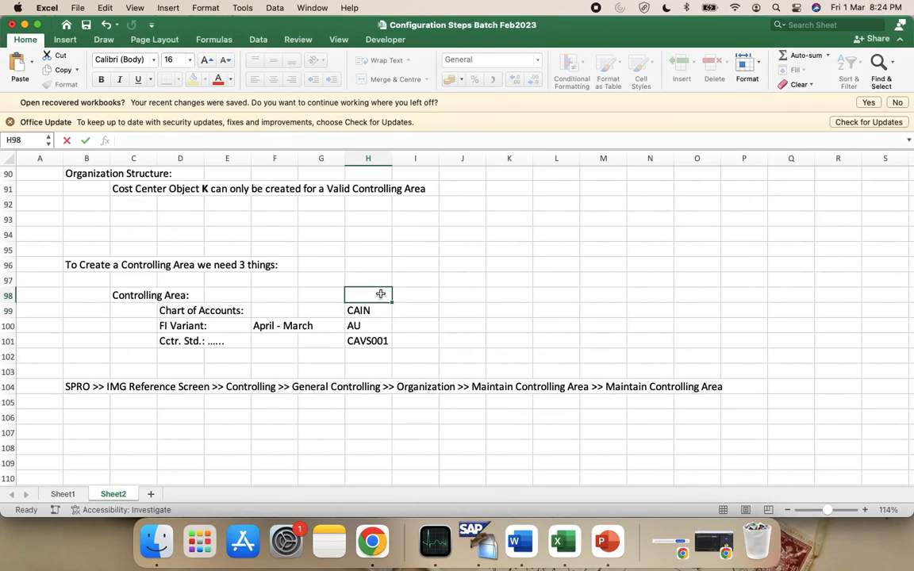
pyautogui.press('super+Tab')
pyautogui.press('super+Tab')
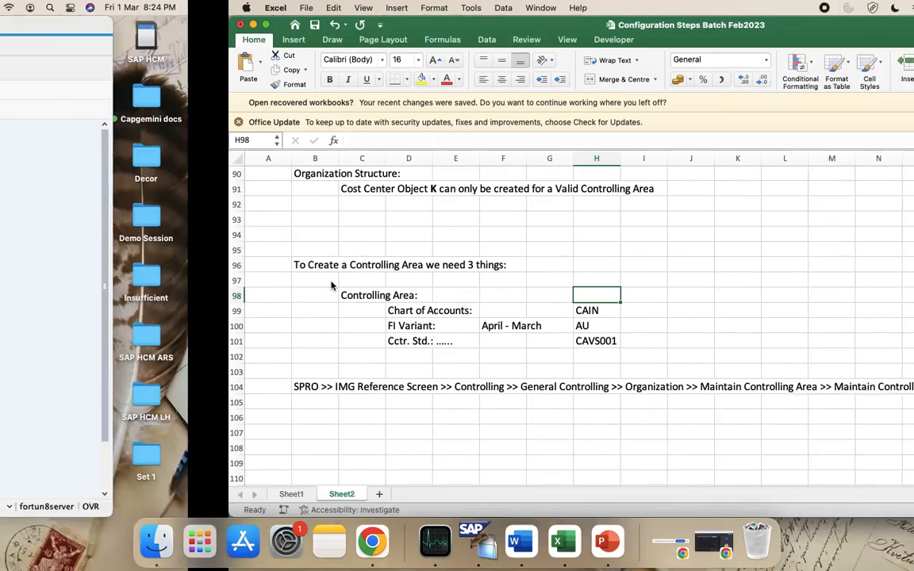
pyautogui.write('CAVS')
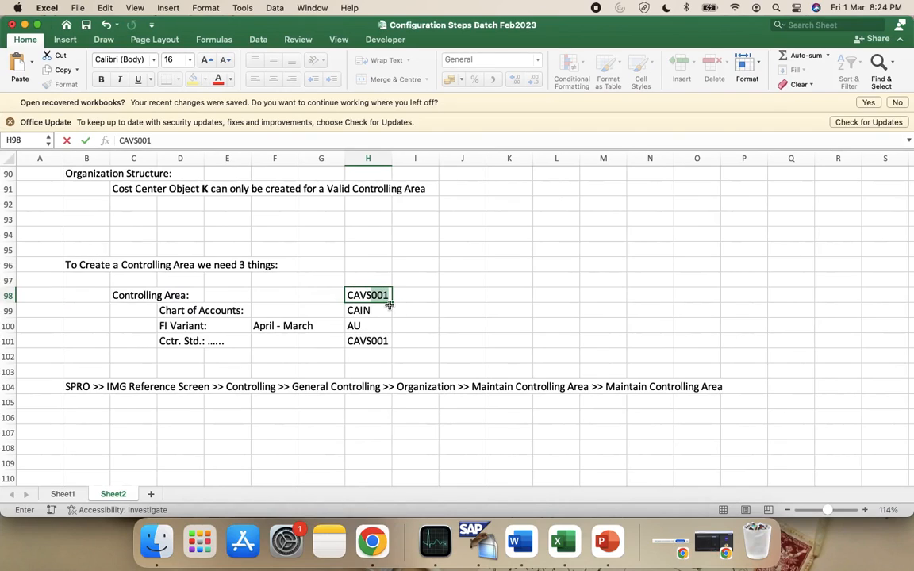
pyautogui.click(420, 304)
# Fill the four value cells H98:H101 yellow
pyautogui.click(364, 294)
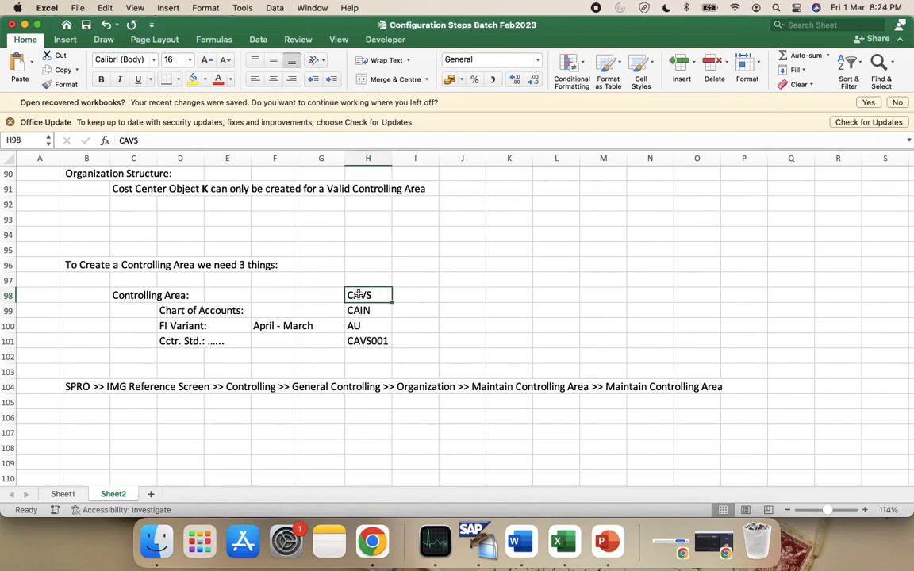
pyautogui.hotkey('shift', 'Down')
pyautogui.moveTo(359, 294); pyautogui.dragTo(363, 340)
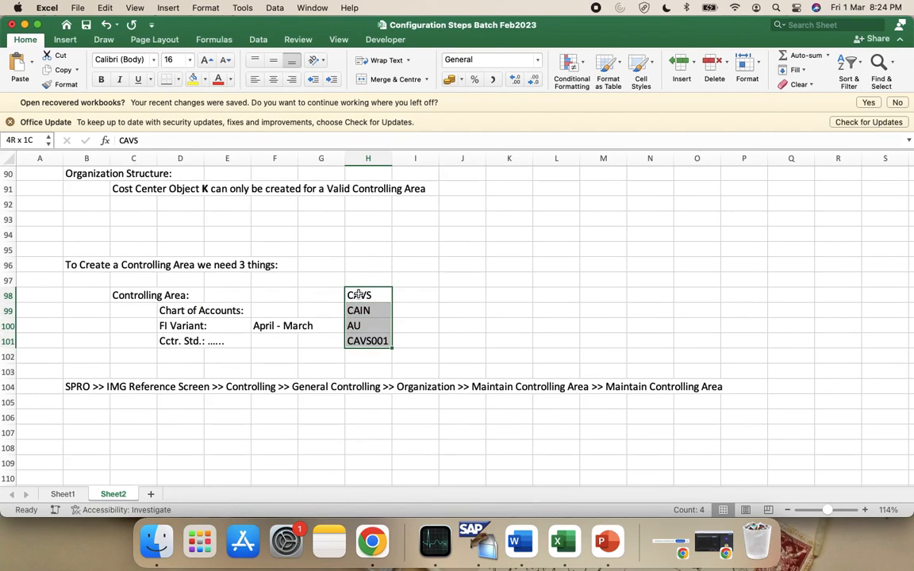
pyautogui.click(191, 80)
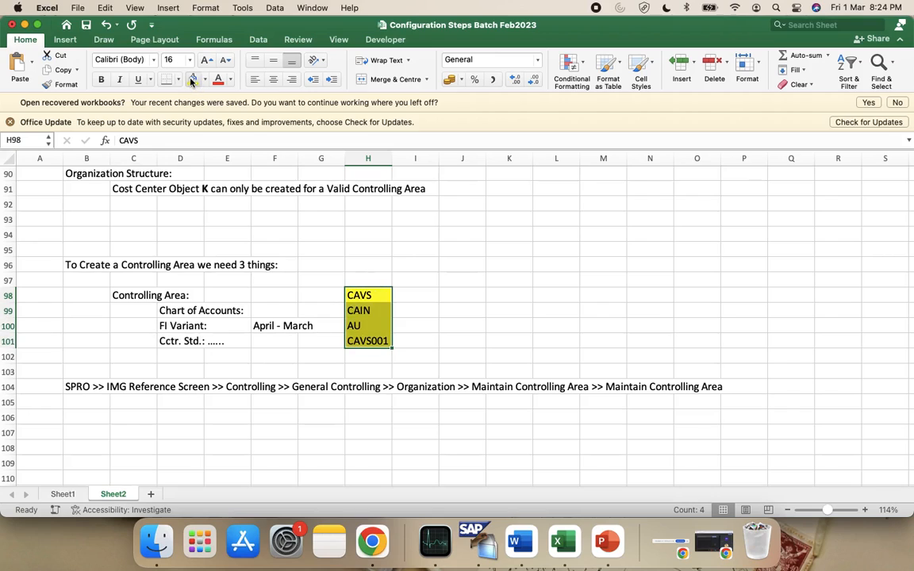
pyautogui.click(558, 328)
# Apply all borders to H98:H101
pyautogui.click(373, 295)
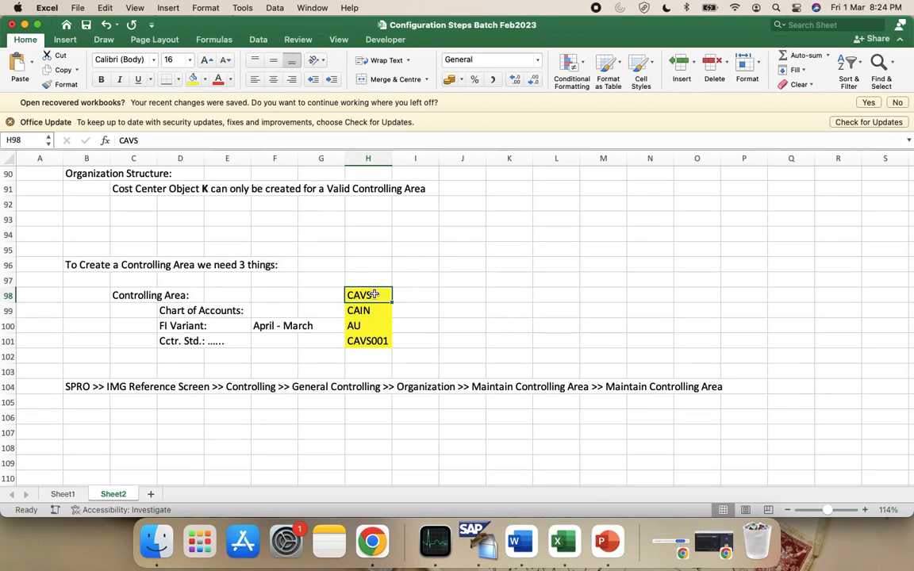
pyautogui.hotkey('shift', 'Down')
pyautogui.hotkey('shift', 'Down')
pyautogui.hotkey('shift', 'Down')
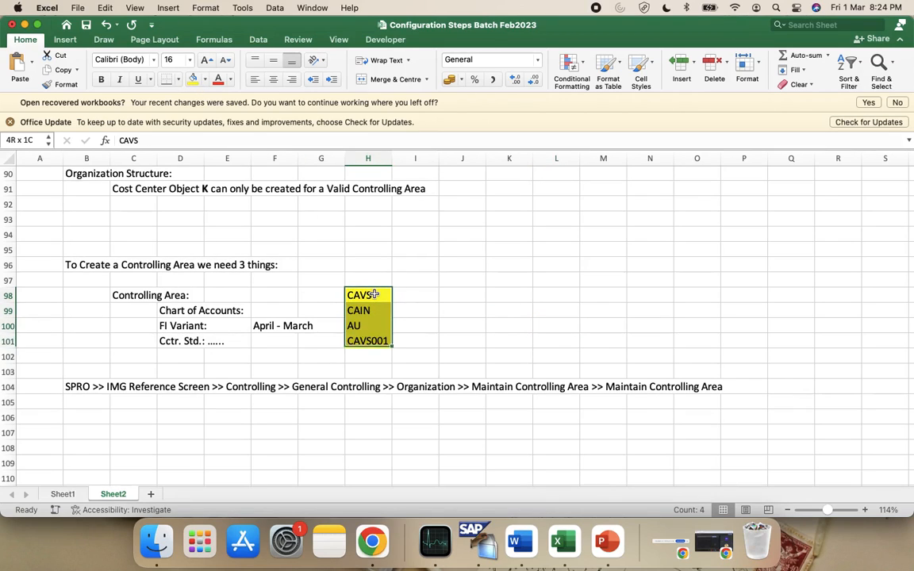
pyautogui.click(178, 79)
pyautogui.click(208, 210)
pyautogui.click(177, 79)
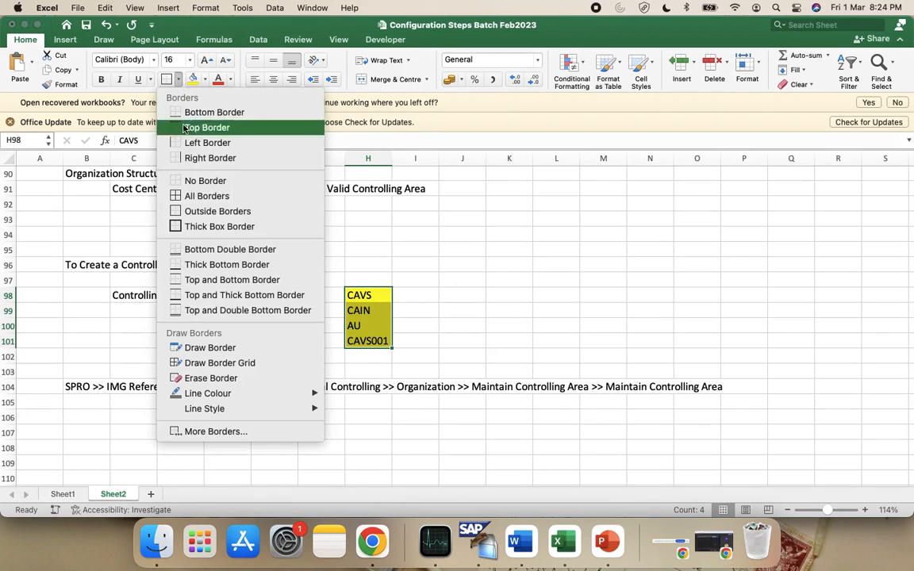
pyautogui.click(194, 194)
pyautogui.click(538, 361)
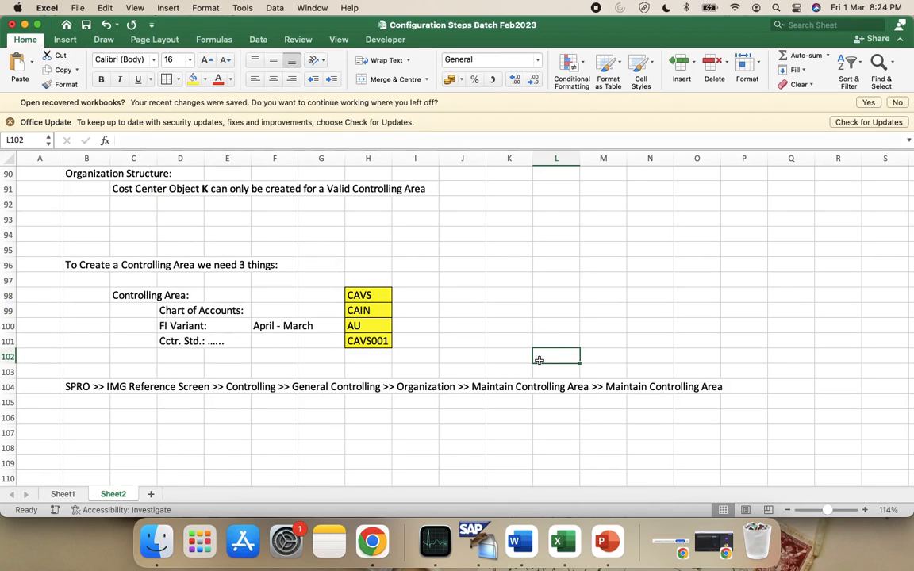
# Make the labels and values in C98:H101 bold
pyautogui.click(141, 292)
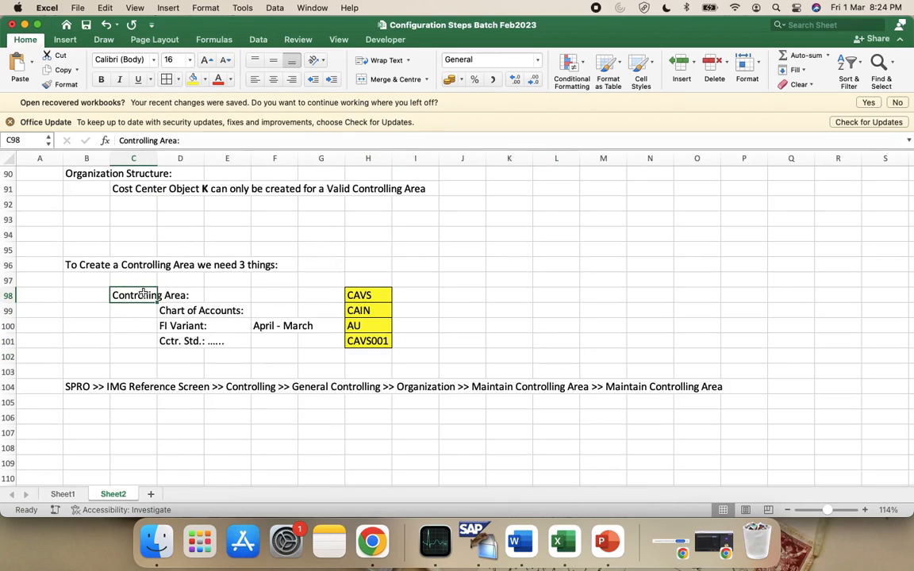
pyautogui.hotkey('shift', 'Down')
pyautogui.hotkey('shift', 'Down')
pyautogui.hotkey('shift', 'Down')
pyautogui.hotkey('shift', 'Right')
pyautogui.hotkey('shift', 'Right')
pyautogui.hotkey('shift', 'Right')
pyautogui.hotkey('shift', 'Right')
pyautogui.hotkey('shift', 'Right')
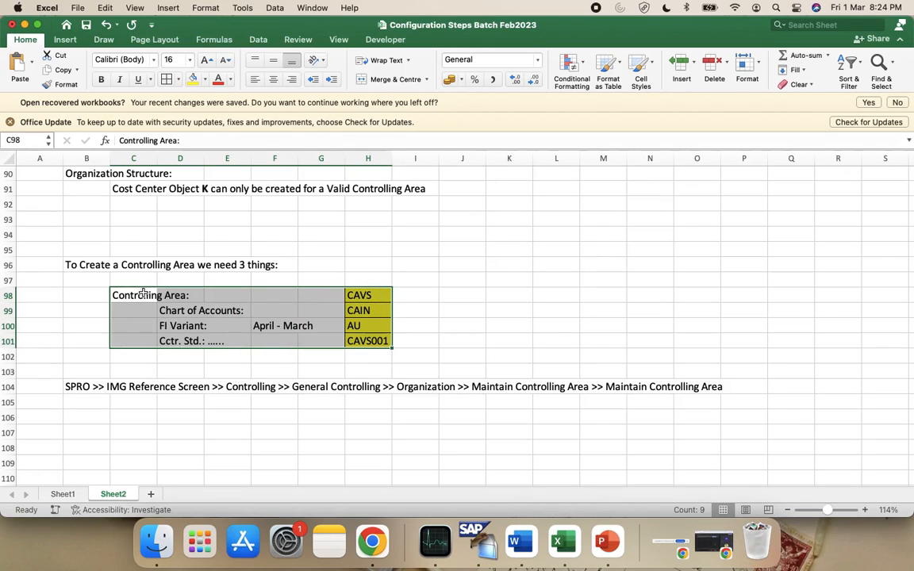
pyautogui.press('super+b')
pyautogui.click(400, 293)
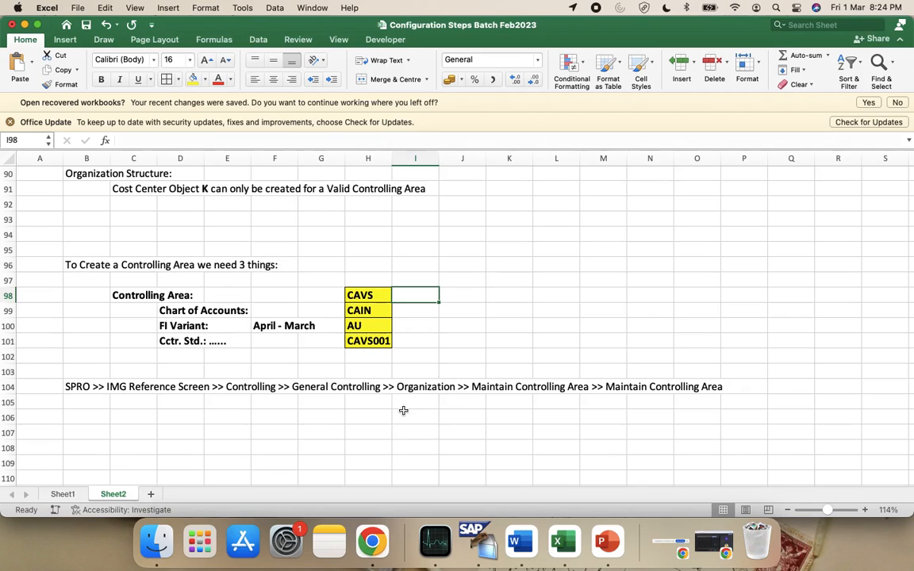
pyautogui.click(369, 294)
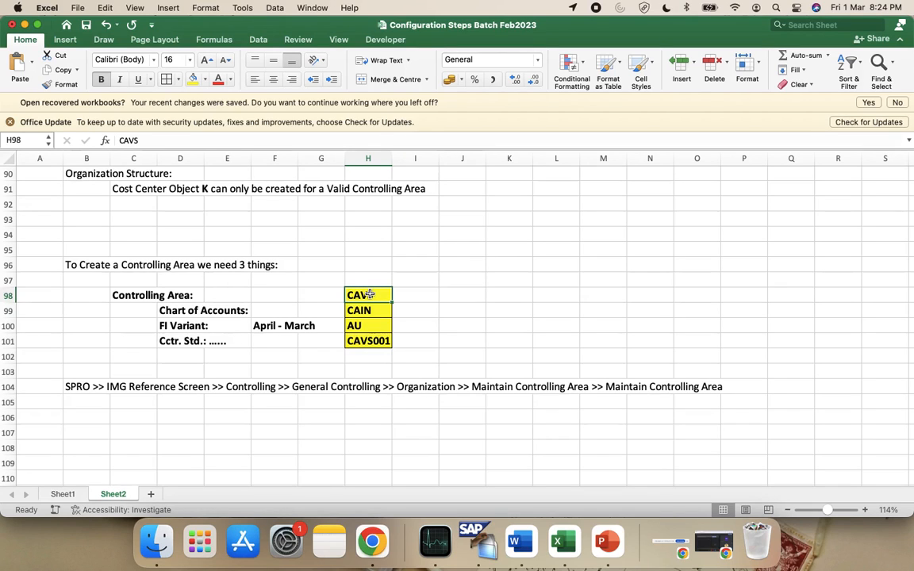
pyautogui.scroll(5, 369, 294)
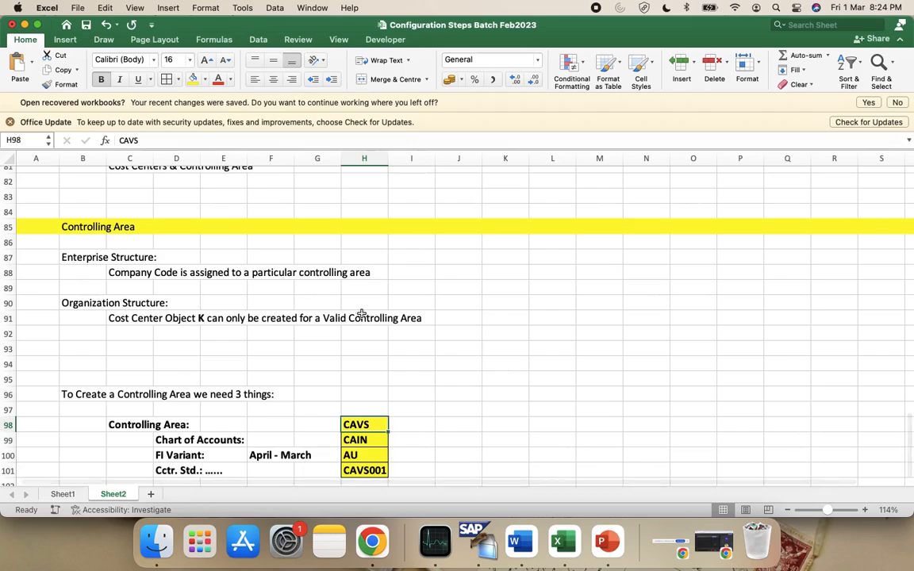
pyautogui.click(136, 273)
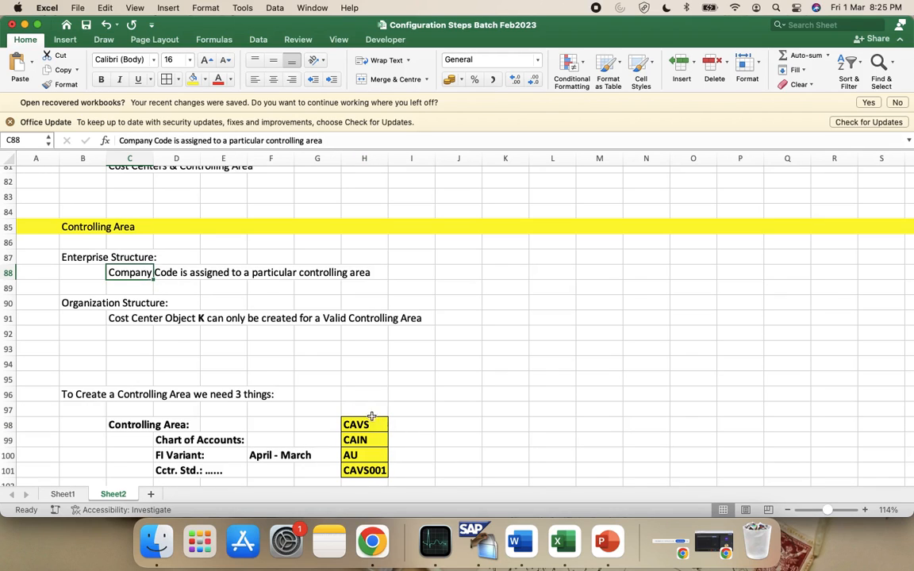
pyautogui.scroll(-4, 251, 394)
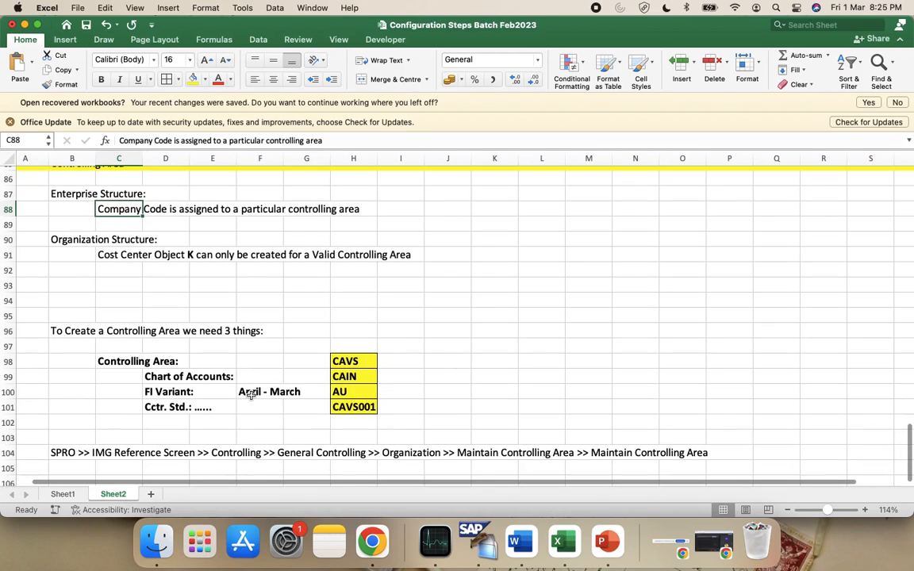
pyautogui.scroll(1, 250, 394)
pyautogui.hscroll(-1, 251, 394)
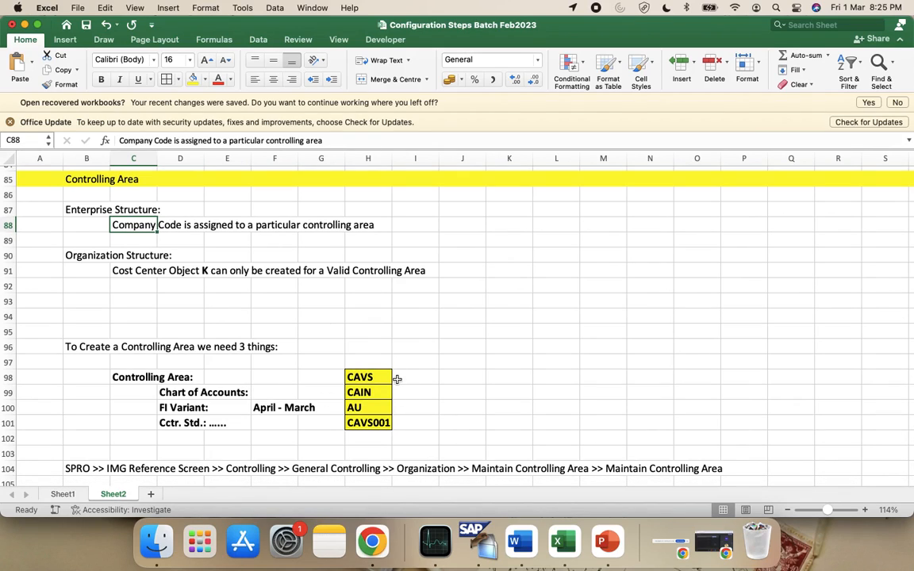
pyautogui.click(371, 377)
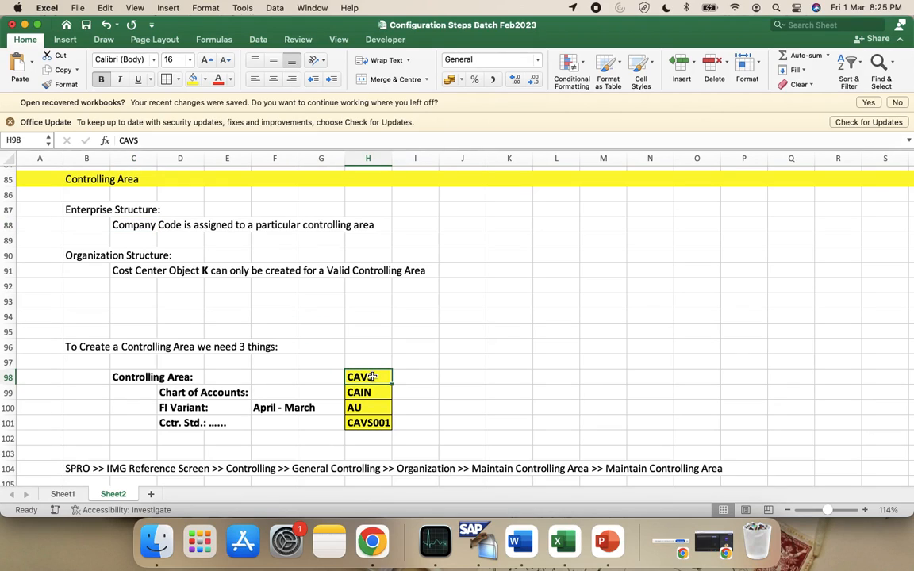
pyautogui.click(151, 224)
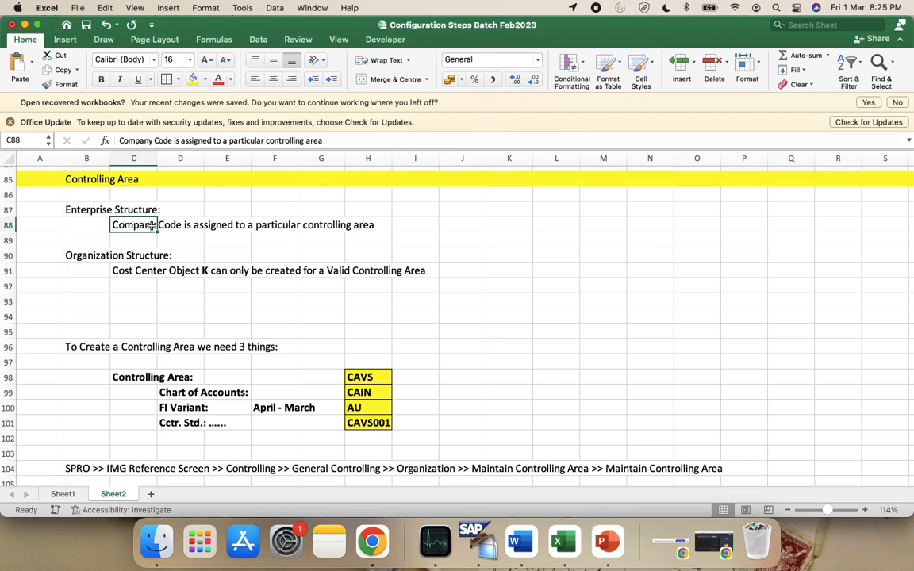
pyautogui.click(151, 271)
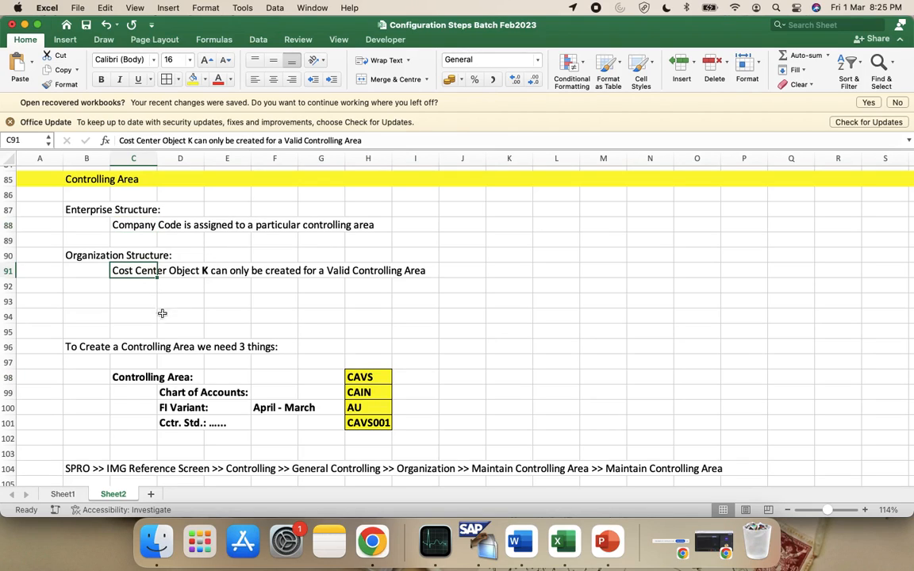
pyautogui.click(133, 314)
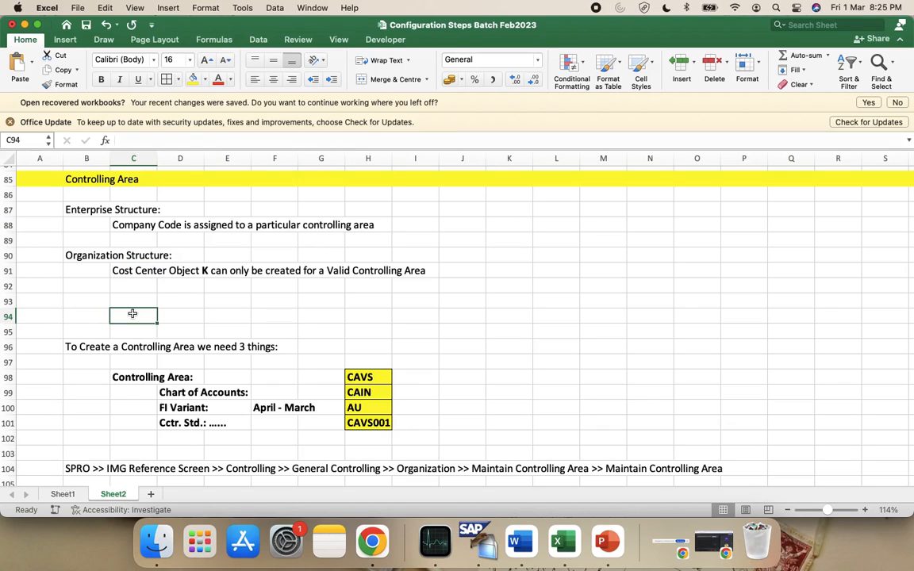
# Enter the note 'Symbolic A/C' in cell C94
pyautogui.write('Sym')
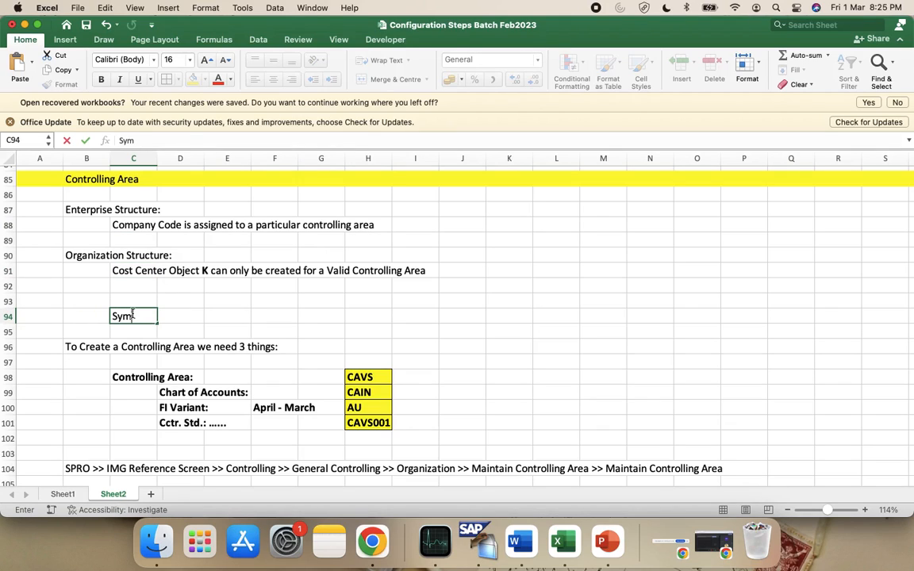
pyautogui.write('bolic A/C')
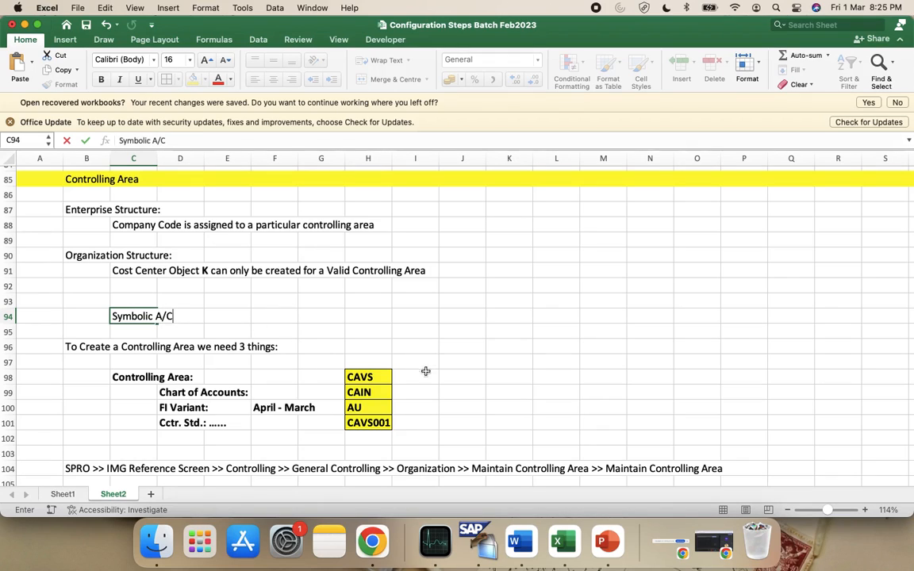
pyautogui.click(383, 380)
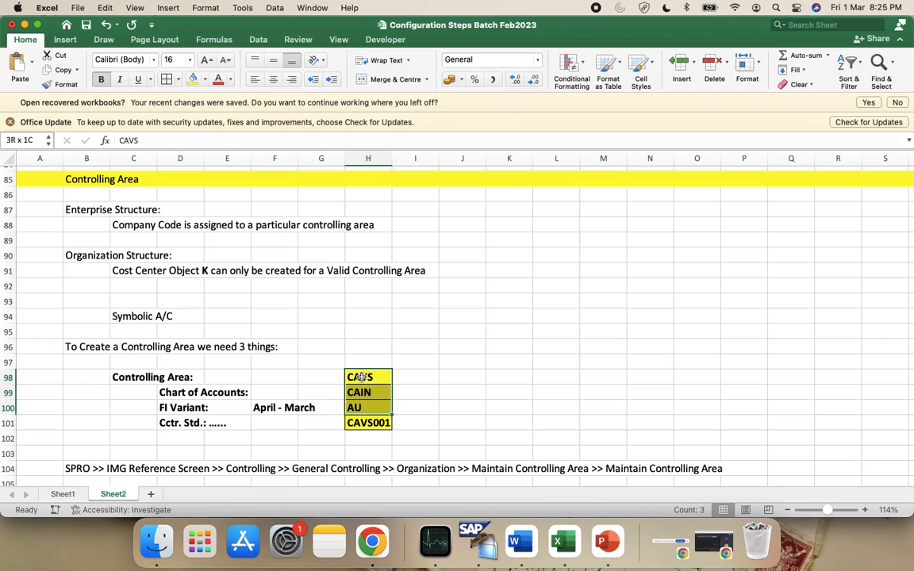
pyautogui.hotkey('shift', 'Down')
pyautogui.hotkey('shift', 'Down')
pyautogui.hotkey('shift', 'Down')
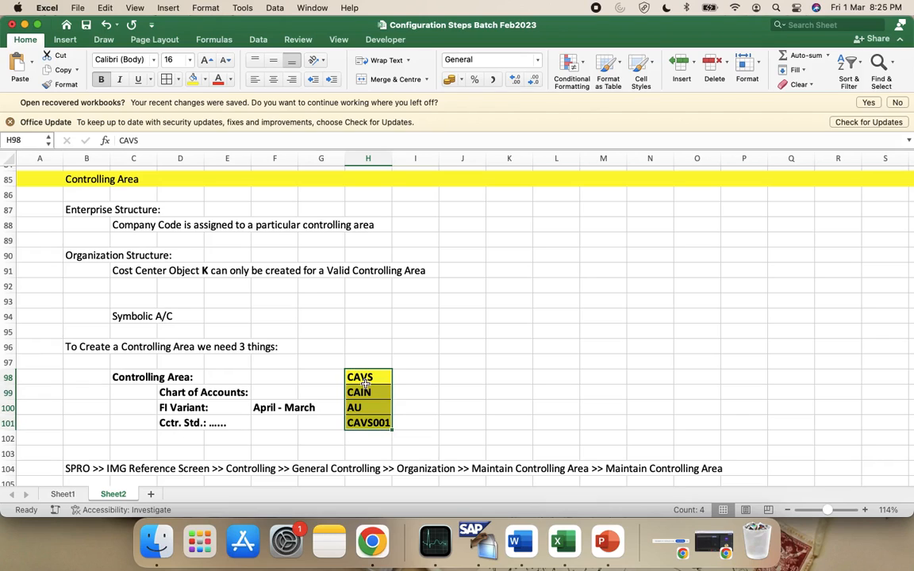
pyautogui.scroll(-2, 381, 388)
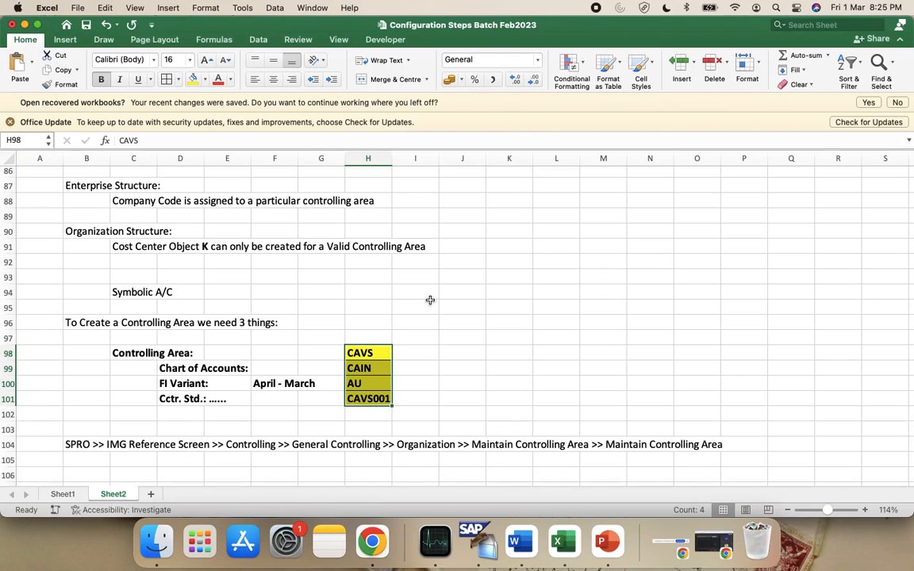
pyautogui.scroll(3, 430, 299)
pyautogui.scroll(-1, 430, 300)
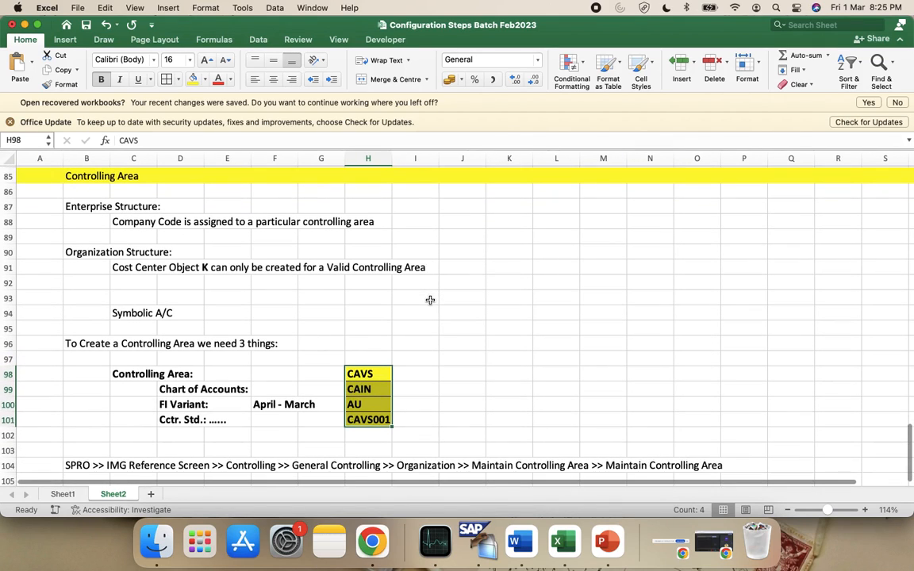
# Extend the C94 note to 'Symbolic A/C: Wage Type Positing'
pyautogui.click(130, 313)
pyautogui.moveTo(131, 313); pyautogui.dragTo(183, 312)
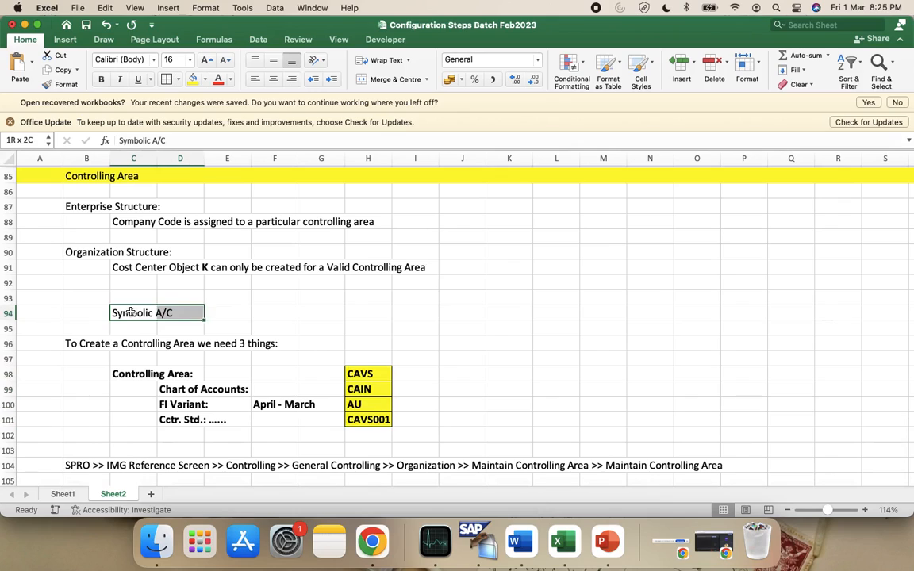
pyautogui.click(196, 141)
pyautogui.write(': Wa')
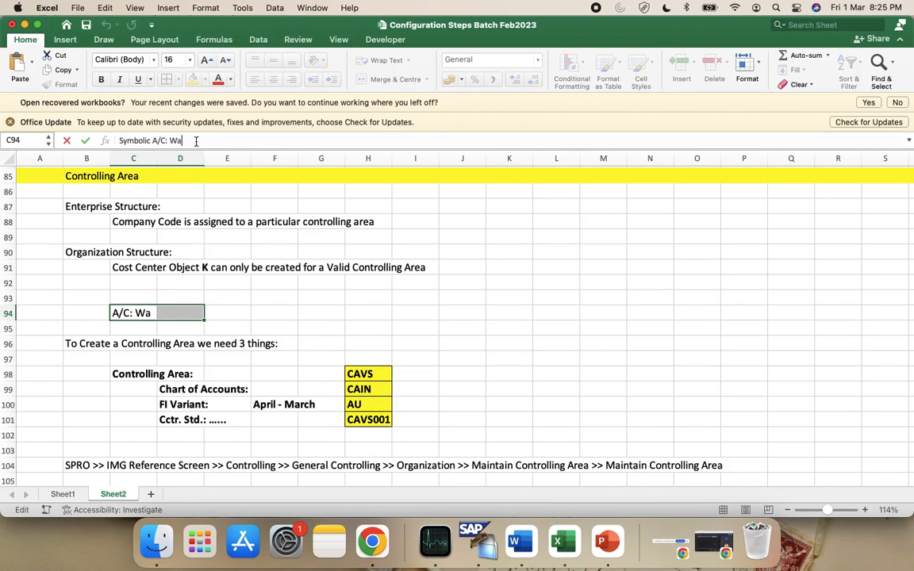
pyautogui.write('ge Type Positing')
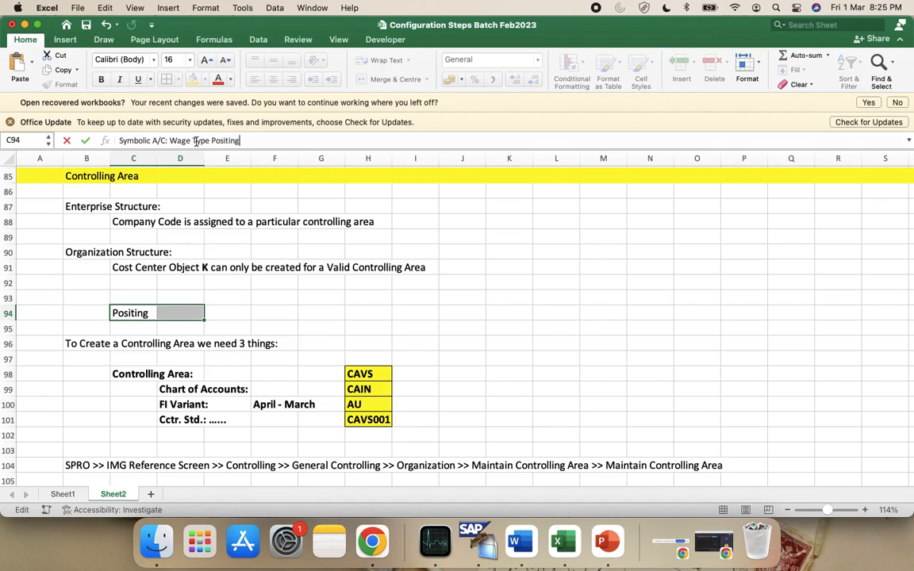
pyautogui.click(382, 339)
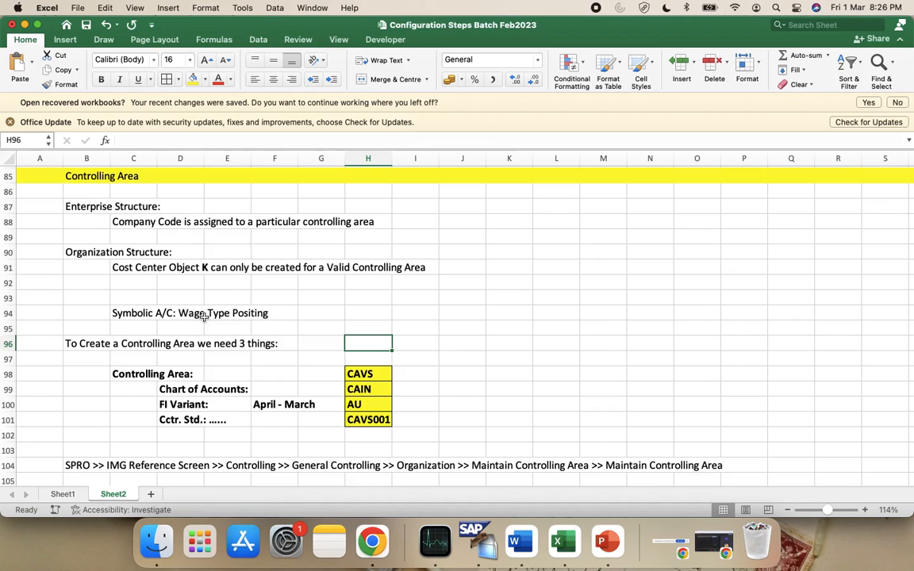
# Delete the 'Symbolic A/C: Wage Type Positing' note from C94
pyautogui.click(127, 315)
pyautogui.hotkey('shift', 'Right')
pyautogui.hotkey('shift', 'Right')
pyautogui.hotkey('shift', 'Right')
pyautogui.hotkey('shift', 'Right')
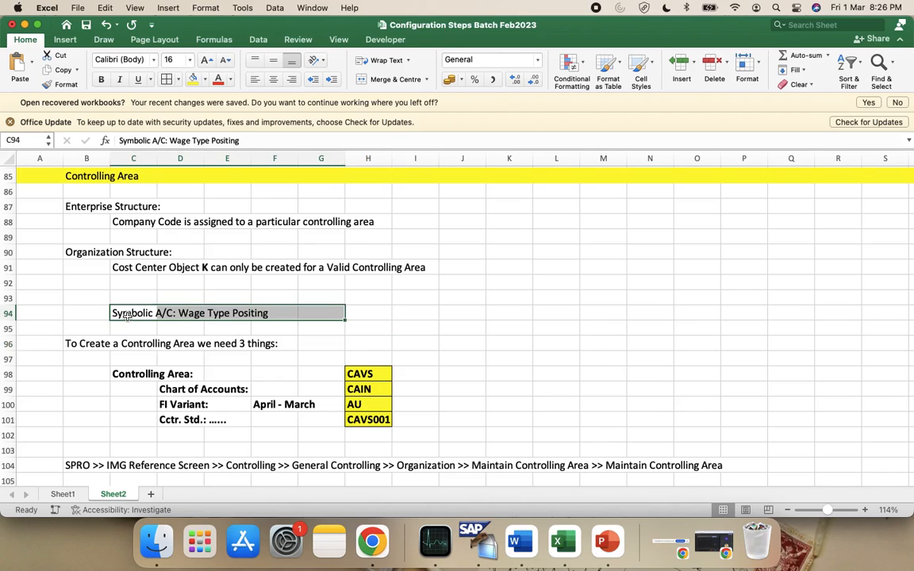
pyautogui.press('Left')
pyautogui.press('Right')
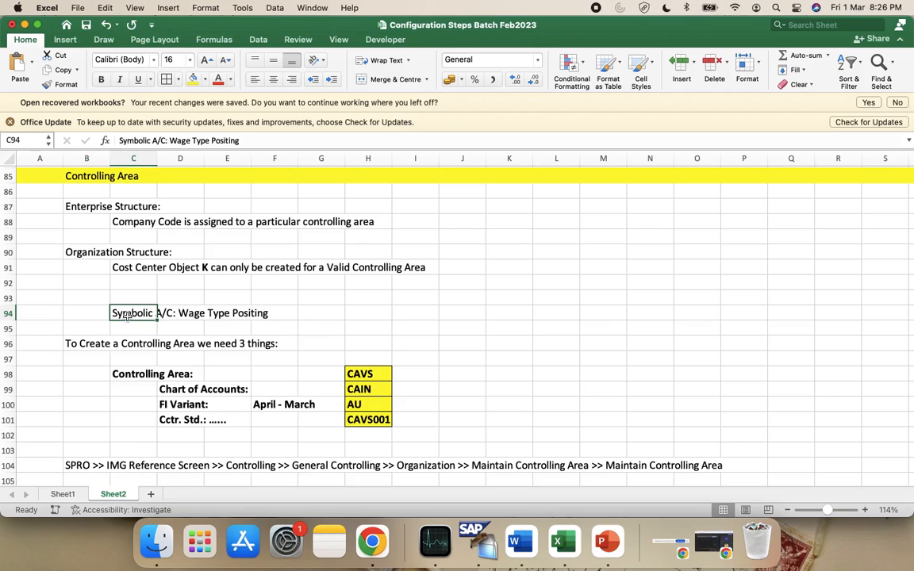
pyautogui.press('Delete')
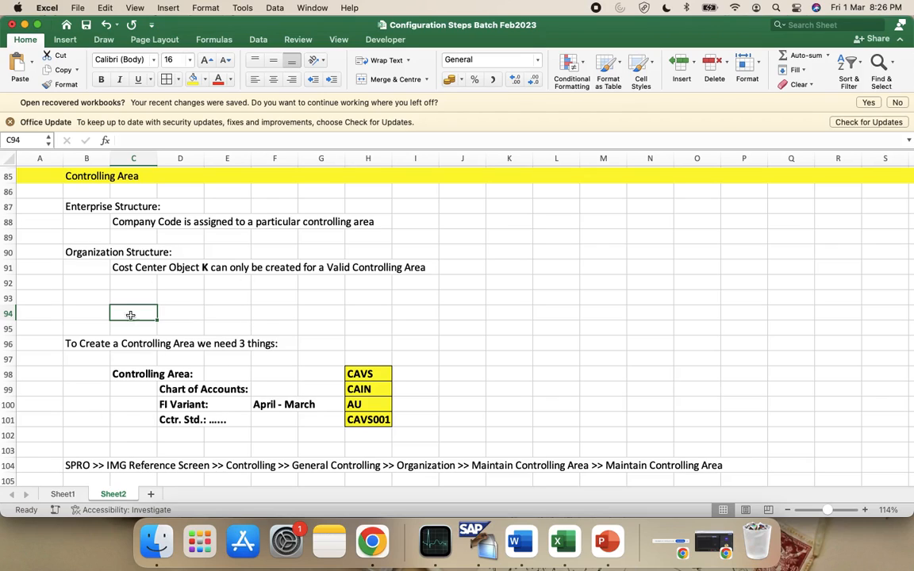
# Look over the Enterprise Structure notes, then bring the SAP GUI form to the front
pyautogui.click(80, 201)
pyautogui.hotkey('shift', 'Down')
pyautogui.hotkey('shift', 'Down')
pyautogui.hotkey('shift', 'Down')
pyautogui.hotkey('shift', 'Down')
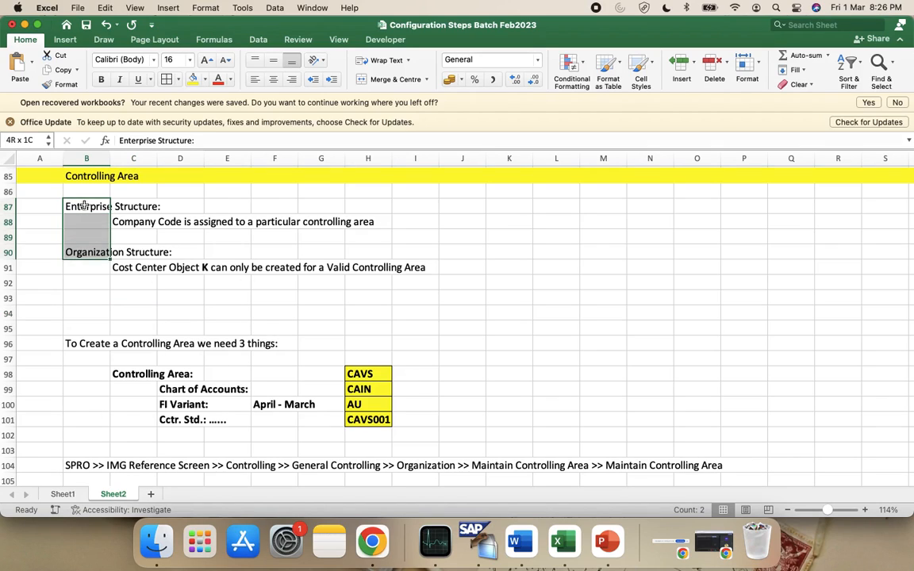
pyautogui.hotkey('shift', 'Right')
pyautogui.hotkey('shift', 'Right')
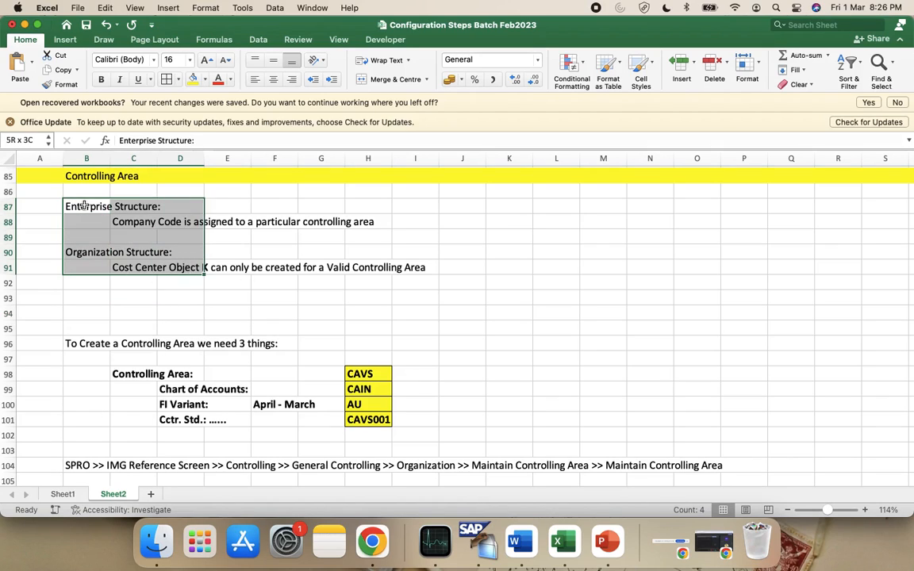
pyautogui.click(134, 236)
pyautogui.click(145, 267)
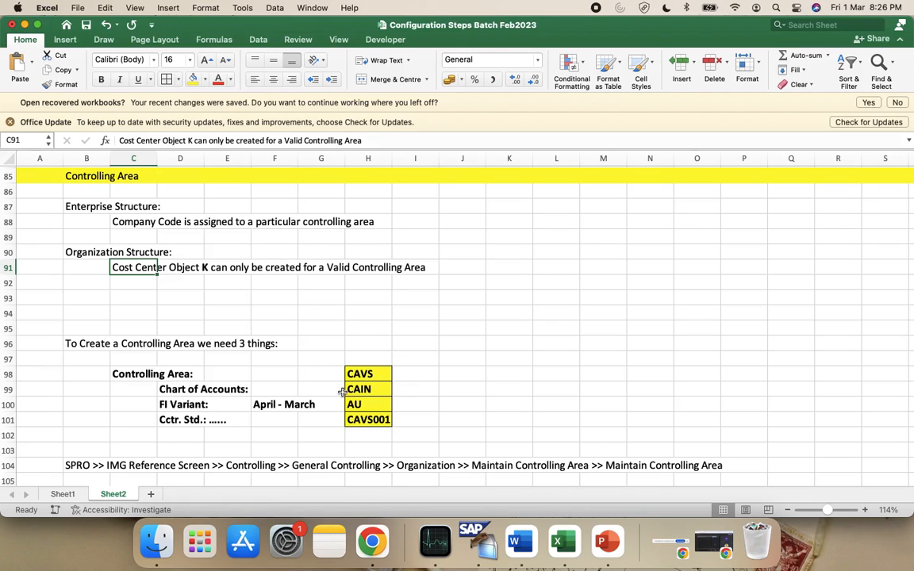
pyautogui.scroll(-3, 411, 423)
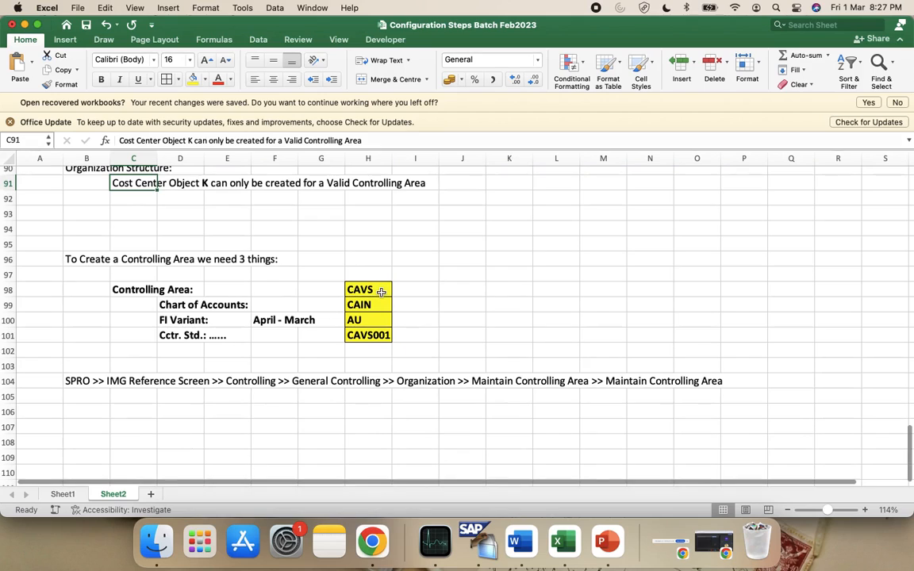
pyautogui.click(473, 541)
pyautogui.scroll(-3, 375, 314)
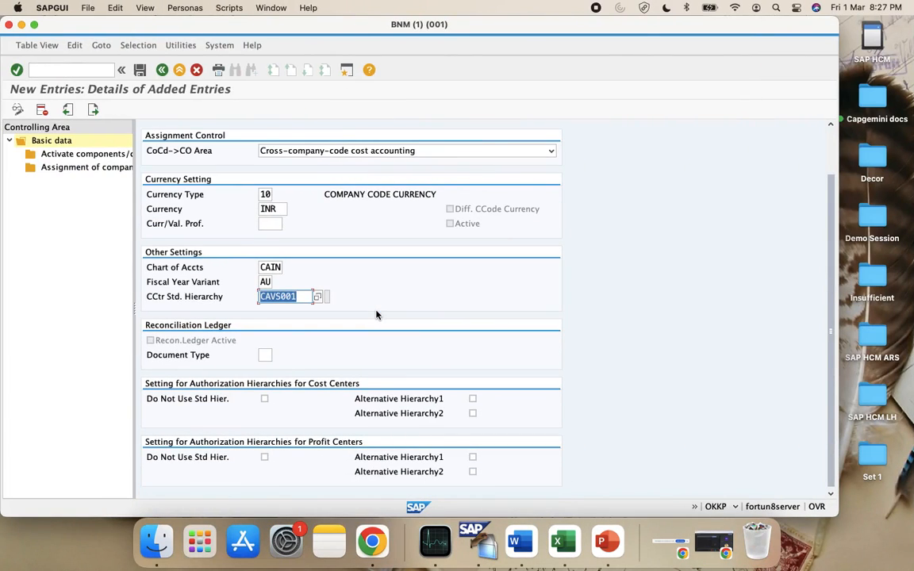
pyautogui.click(266, 358)
pyautogui.click(277, 358)
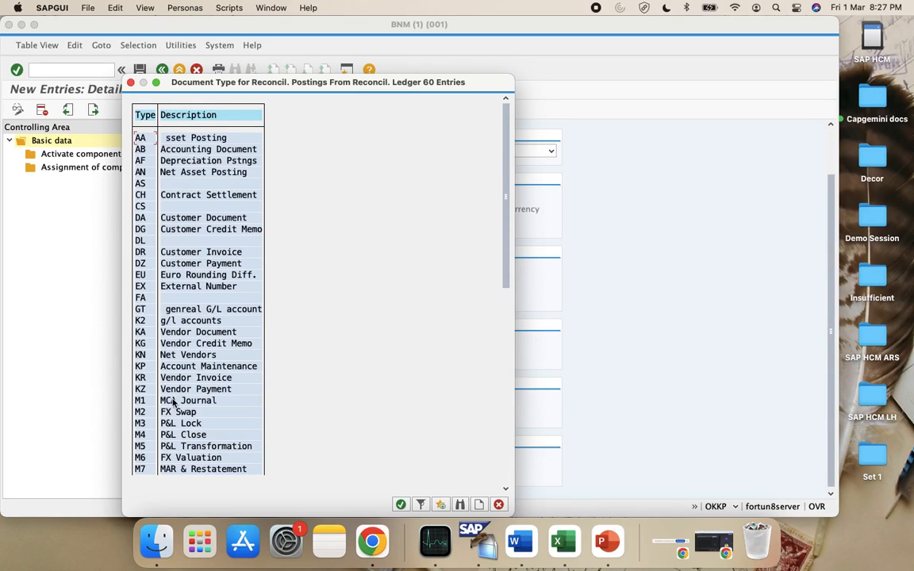
pyautogui.scroll(-3, 163, 371)
pyautogui.scroll(-2, 172, 403)
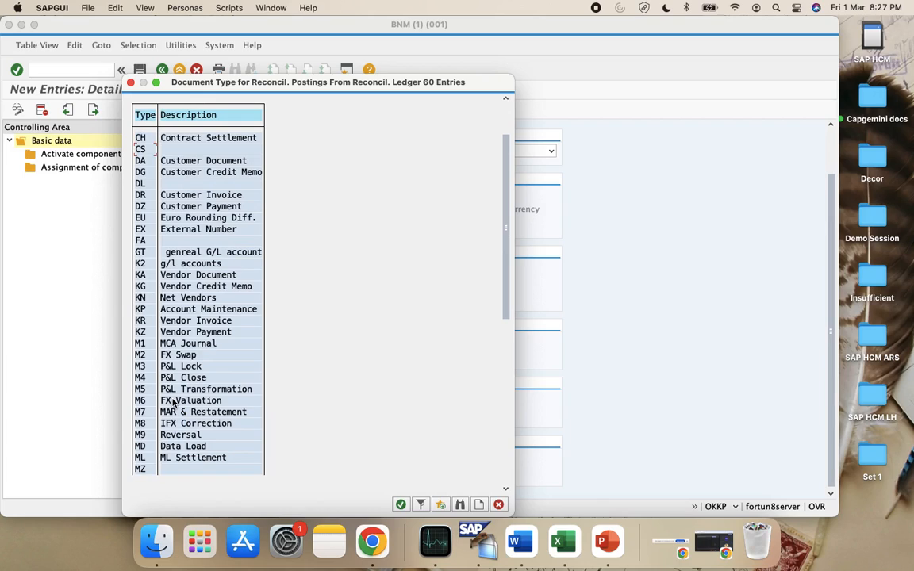
pyautogui.scroll(-1, 173, 403)
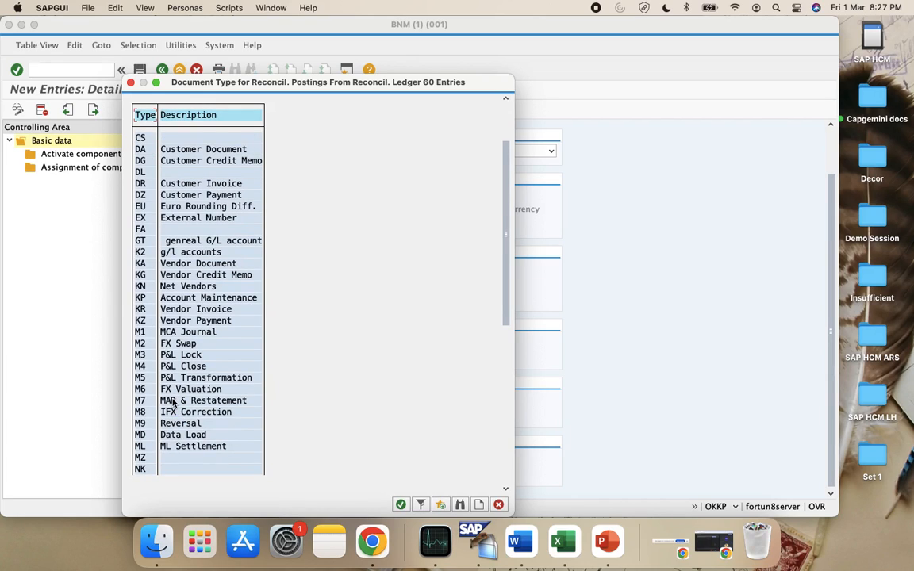
pyautogui.scroll(4, 172, 402)
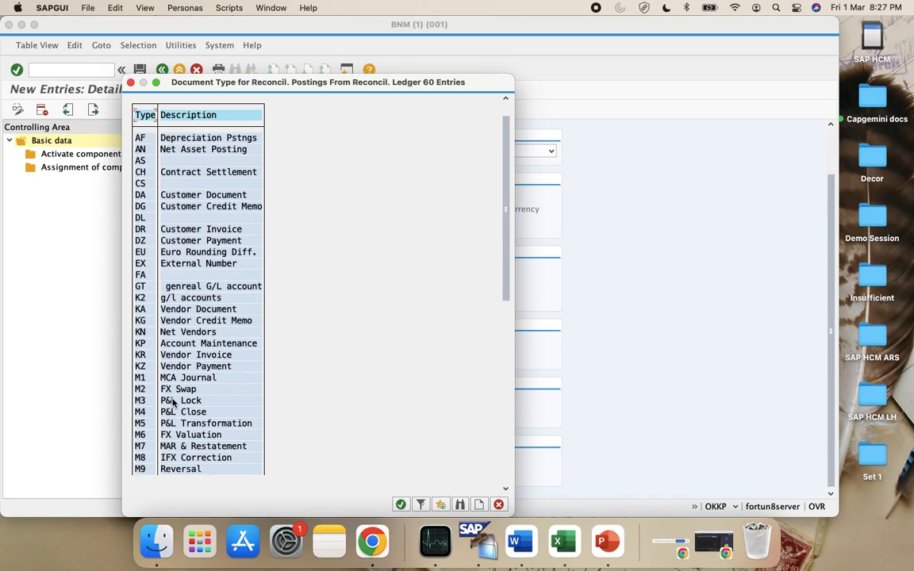
pyautogui.scroll(-4, 172, 403)
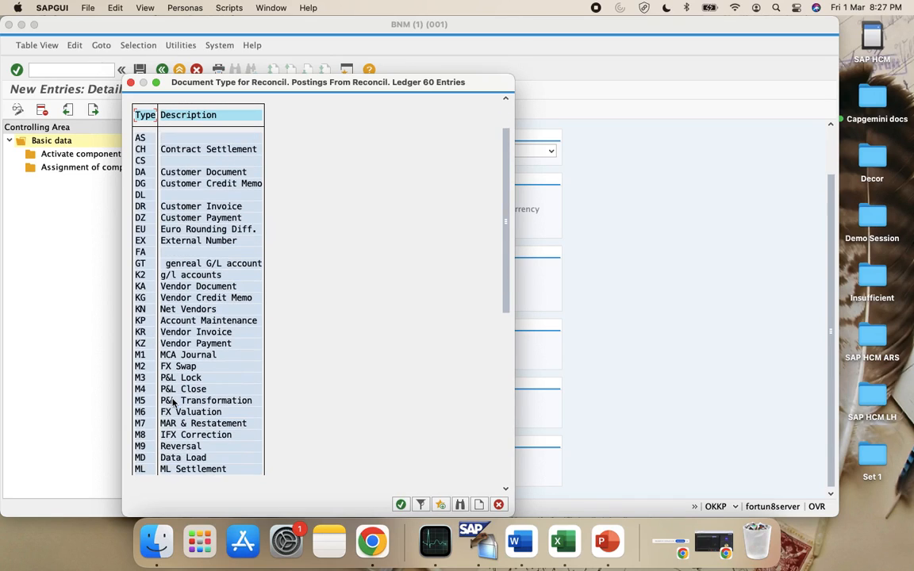
pyautogui.scroll(-2, 173, 403)
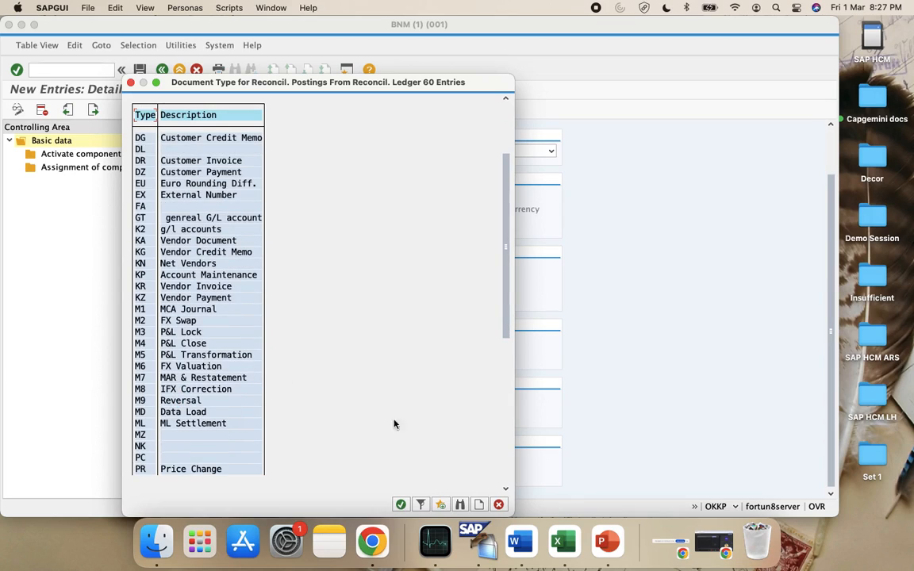
pyautogui.click(498, 505)
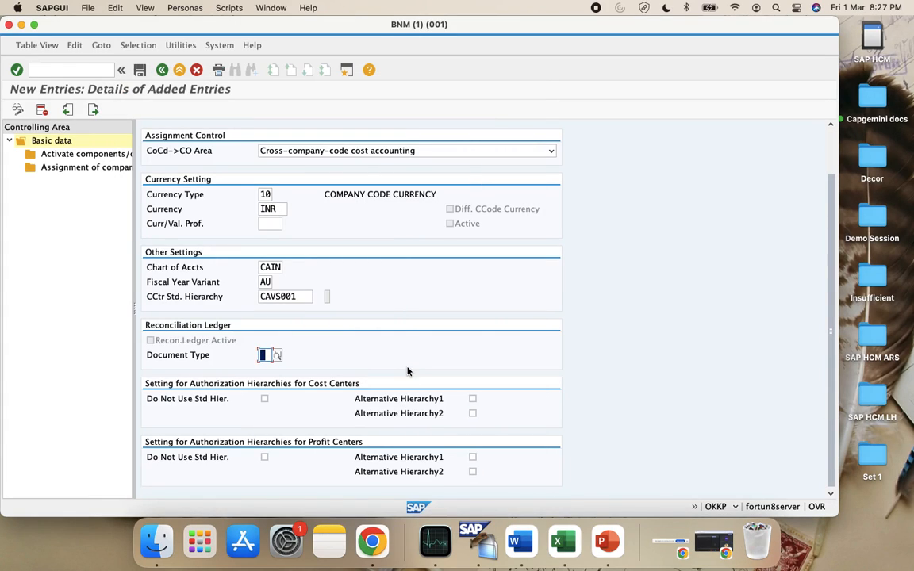
# Save controlling area CAVS, agreeing to create hierarchy CAVS001 and confirming the customizing request
pyautogui.click(139, 69)
pyautogui.click(209, 224)
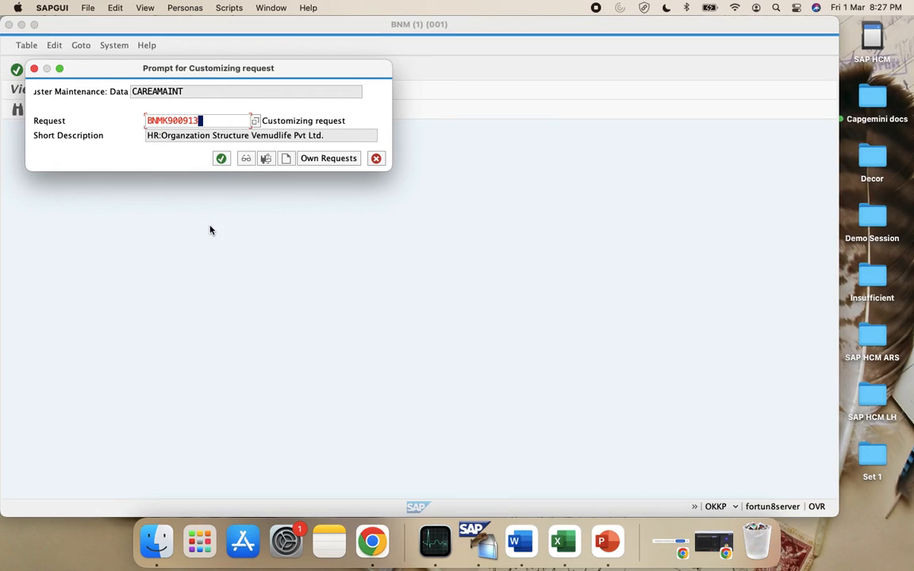
pyautogui.click(221, 157)
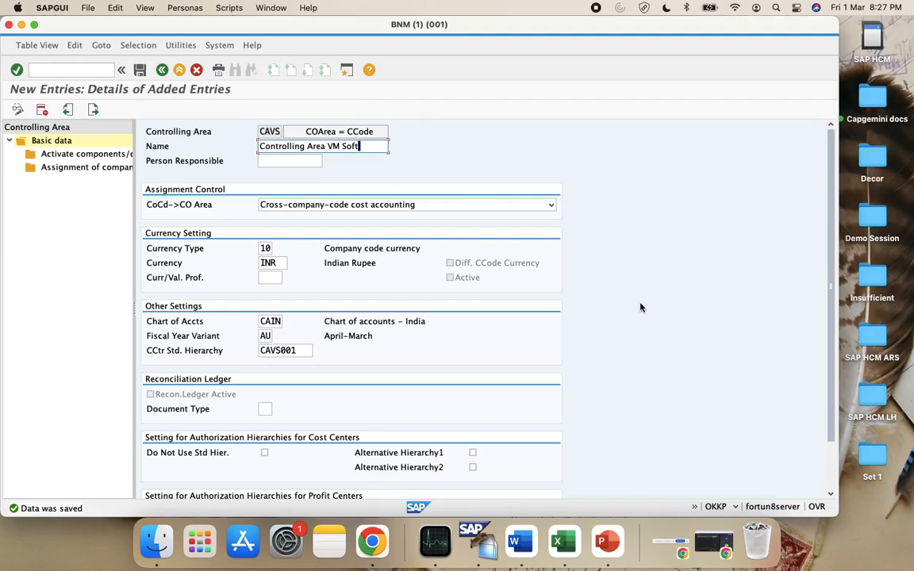
# Review the saved CAIN chart of accounts and CAVS001 hierarchy fields
pyautogui.scroll(-3, 647, 364)
pyautogui.scroll(3, 648, 363)
pyautogui.click(271, 321)
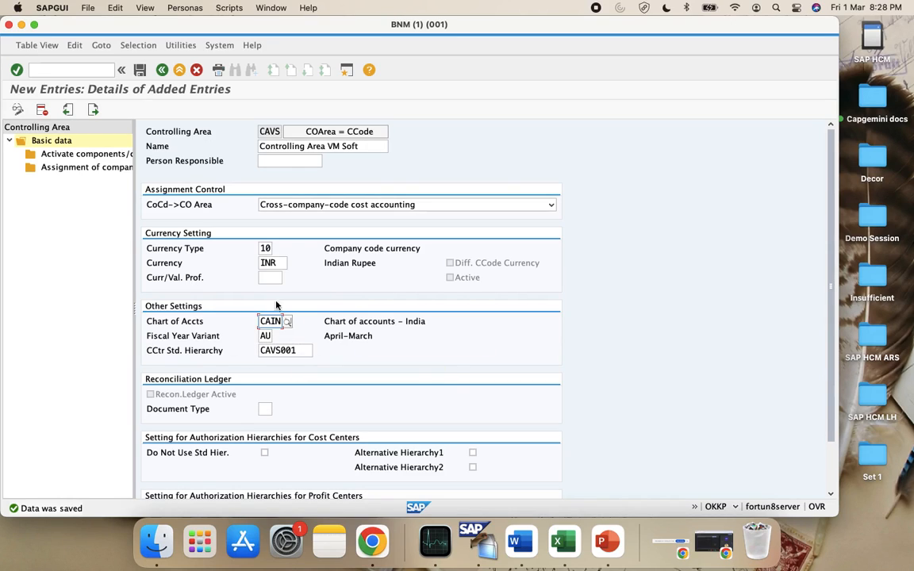
pyautogui.click(296, 350)
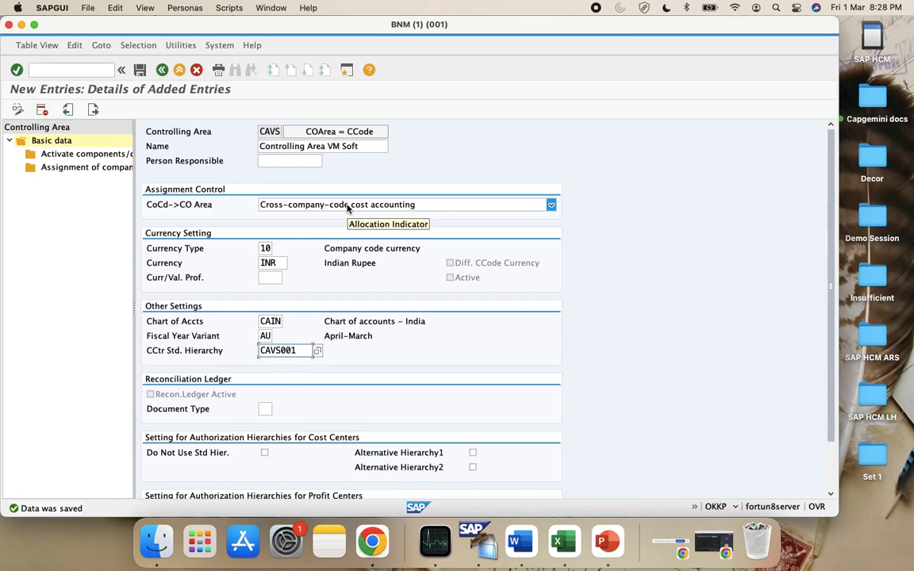
pyautogui.scroll(-3, 435, 321)
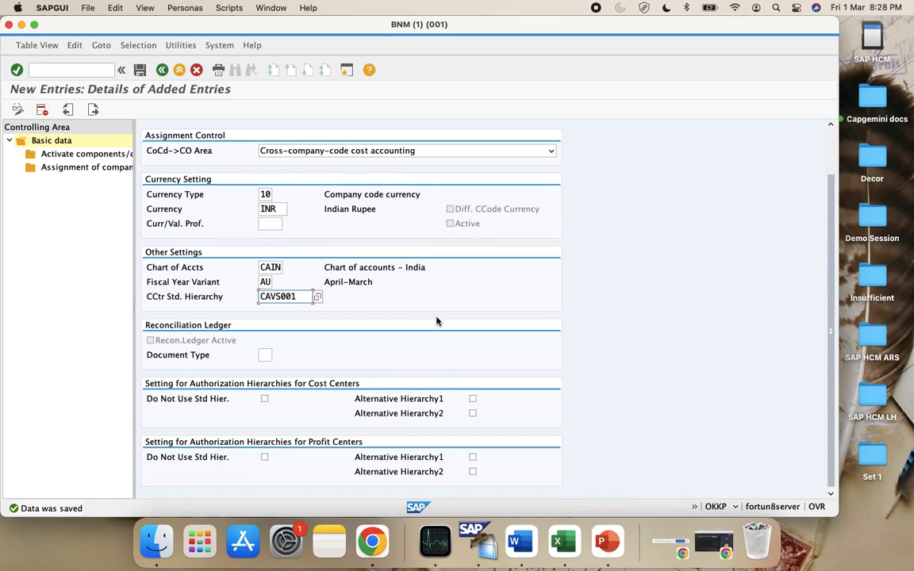
# Save CAVS again and reselect it from the controlling area list
pyautogui.scroll(3, 436, 321)
pyautogui.click(139, 70)
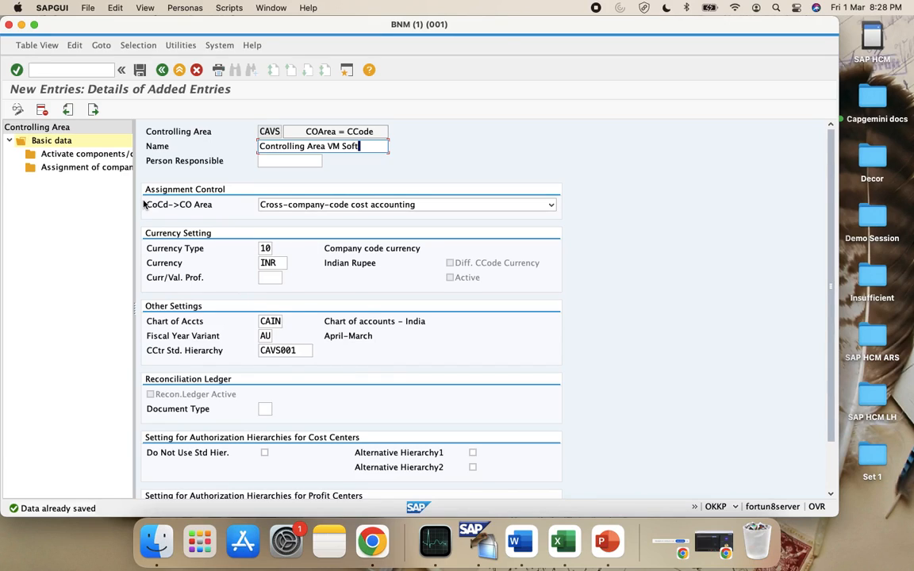
pyautogui.doubleClick(79, 155)
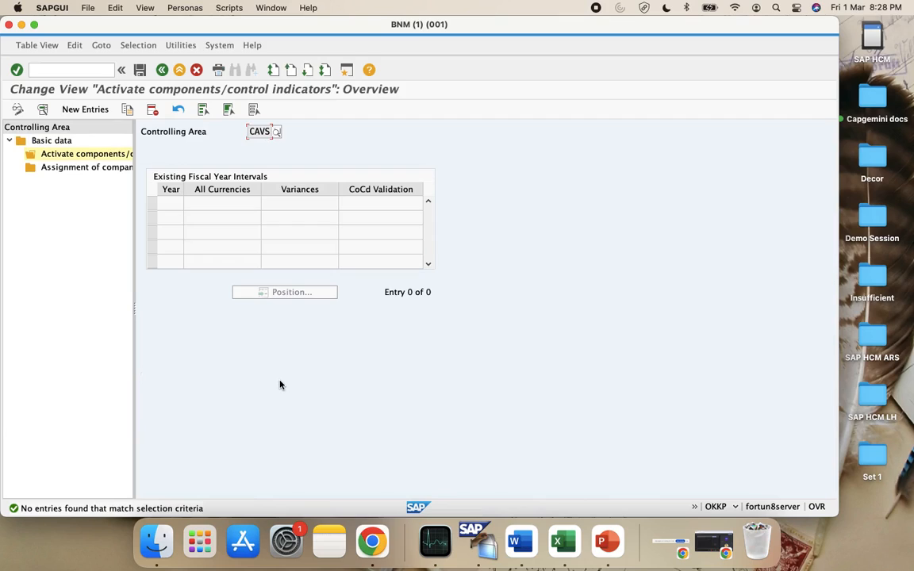
pyautogui.click(57, 142)
pyautogui.click(84, 108)
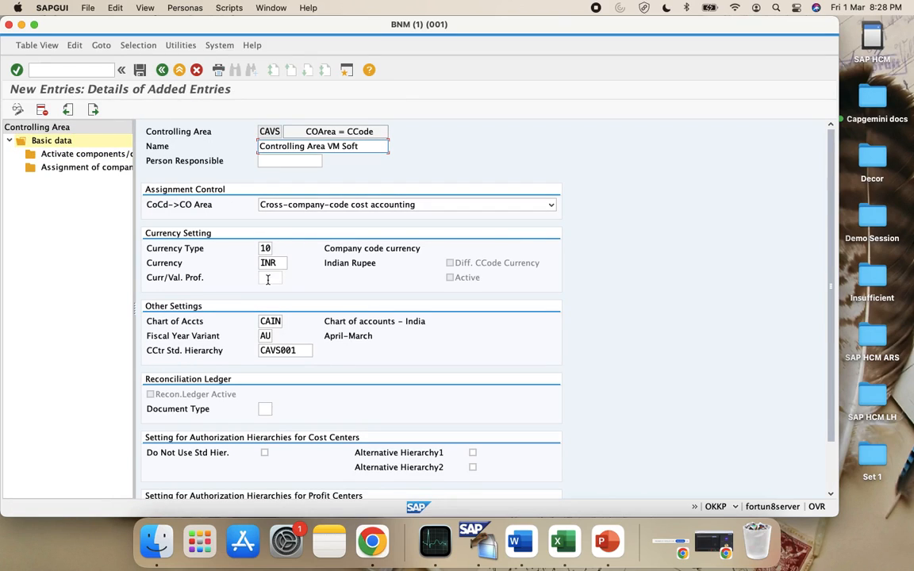
pyautogui.click(162, 70)
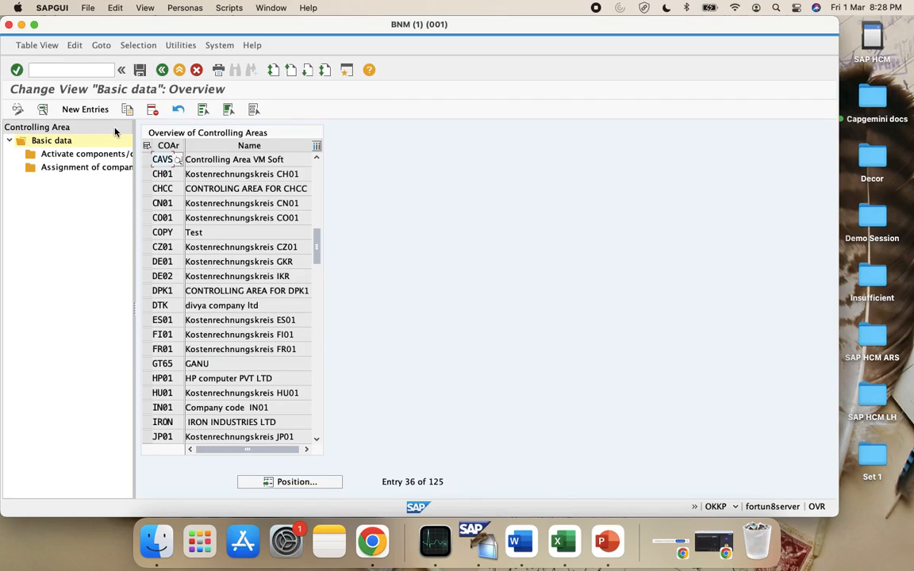
pyautogui.click(146, 158)
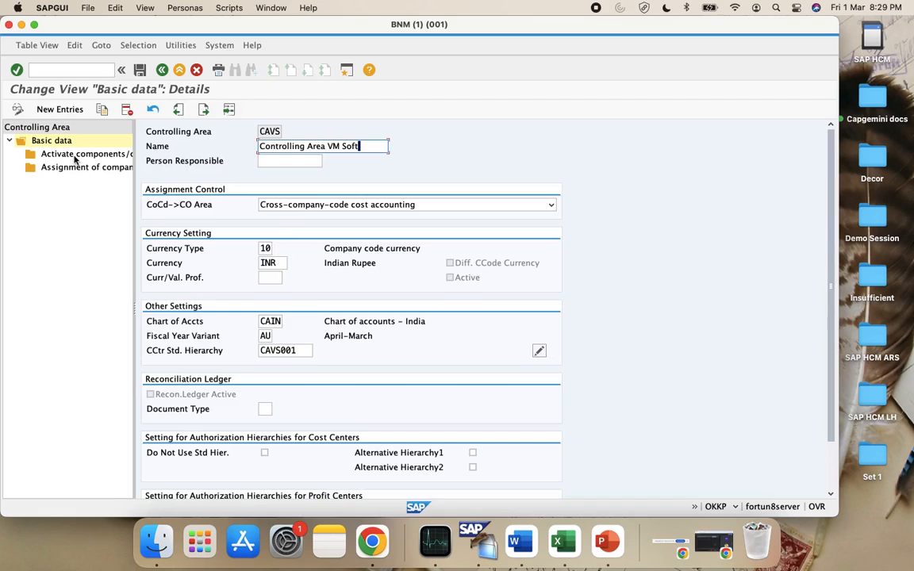
pyautogui.click(161, 70)
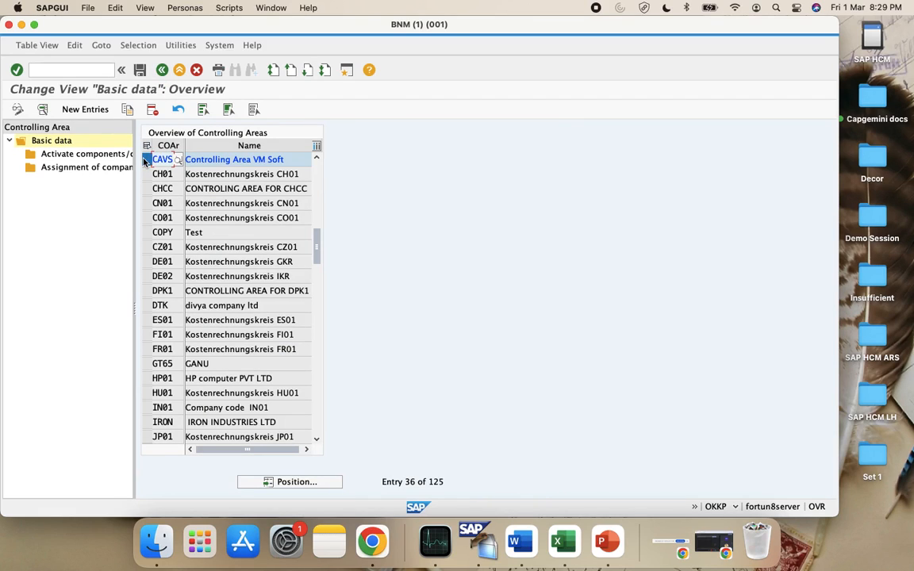
# Attempt a new component activation entry for CAVS and exit the no-company-code error
pyautogui.click(61, 155)
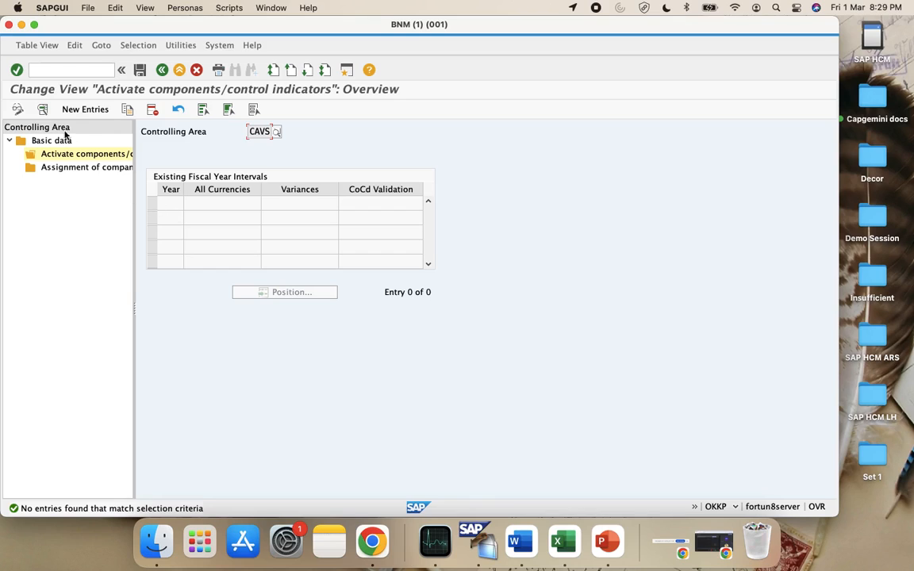
pyautogui.click(73, 109)
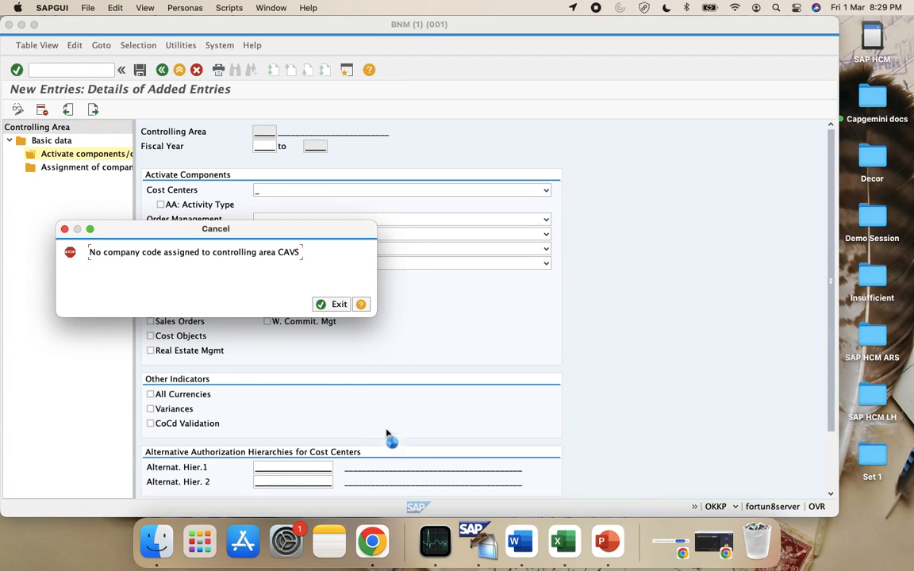
pyautogui.click(327, 305)
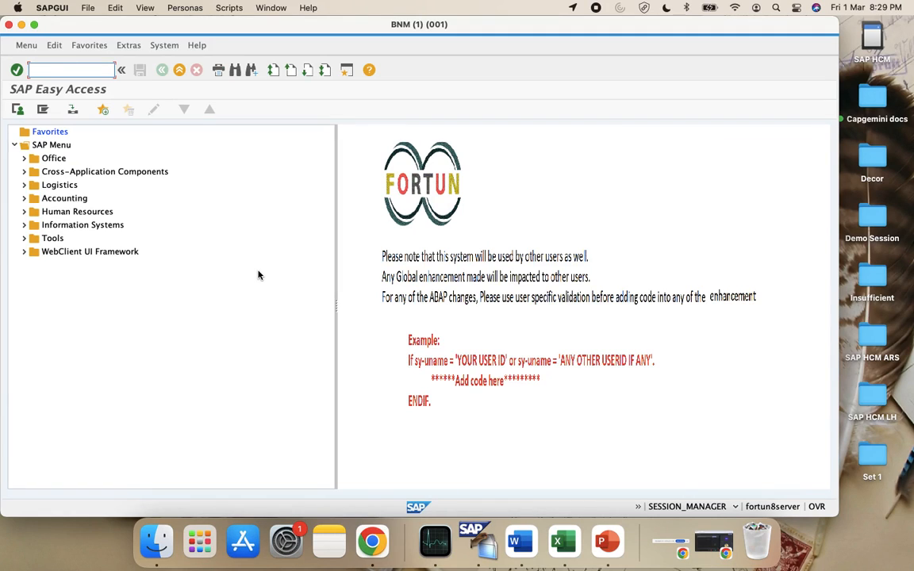
# In SPRO, expand Controlling > General Controlling > Organization to reach Maintain Controlling Area
pyautogui.write('spro')
pyautogui.press('Return')
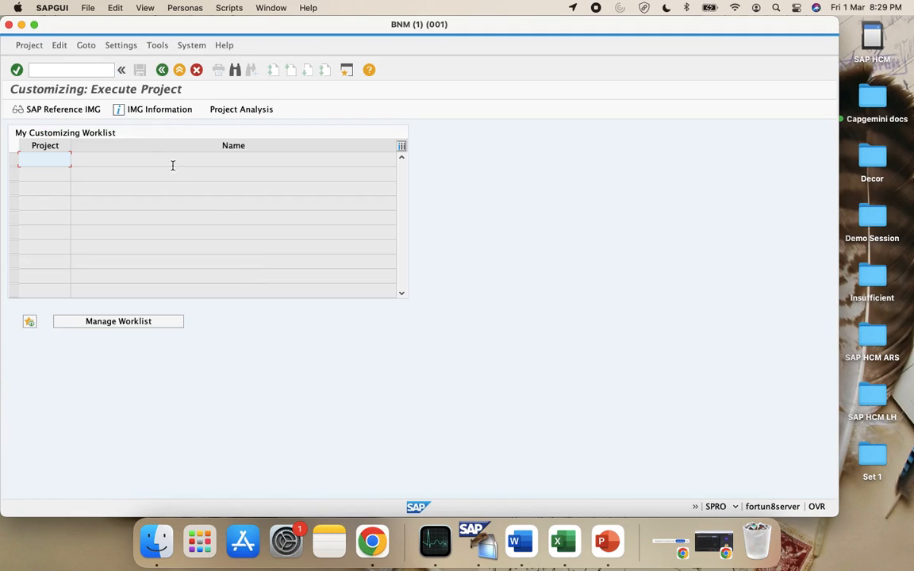
pyautogui.click(73, 107)
pyautogui.scroll(-5, 153, 271)
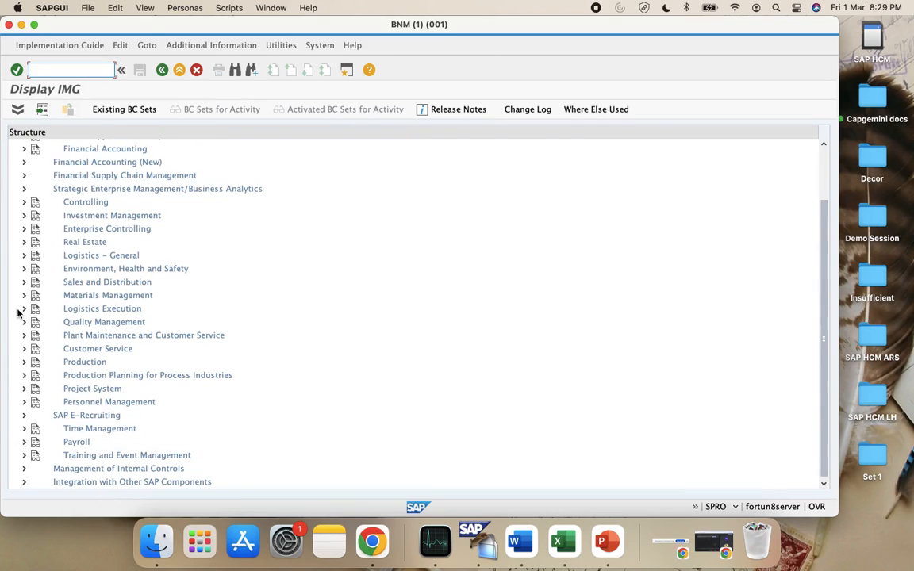
pyautogui.click(24, 202)
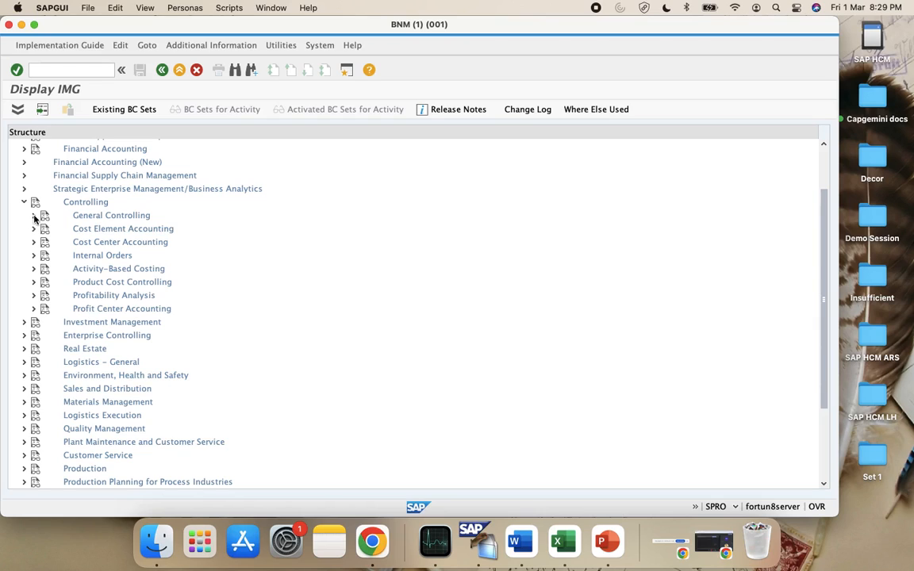
pyautogui.click(33, 215)
pyautogui.click(42, 228)
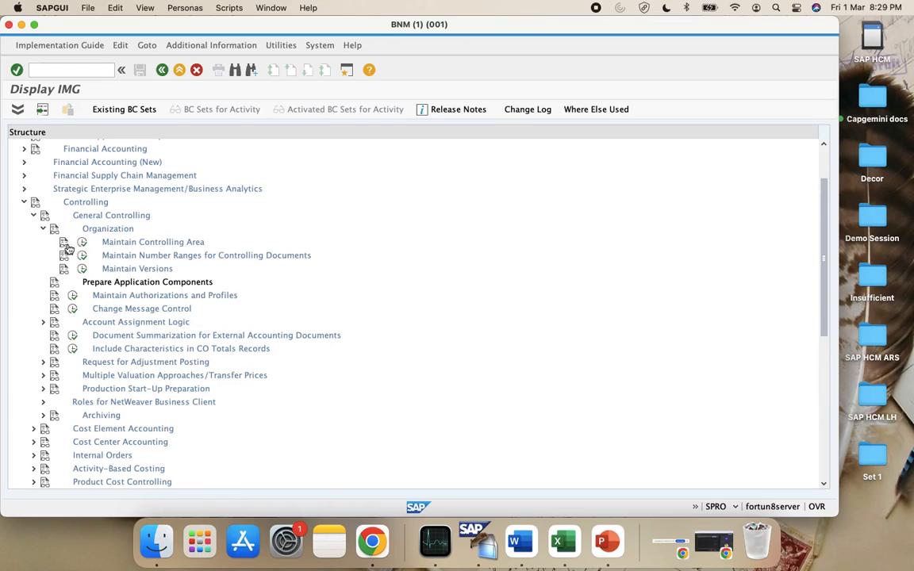
pyautogui.click(65, 243)
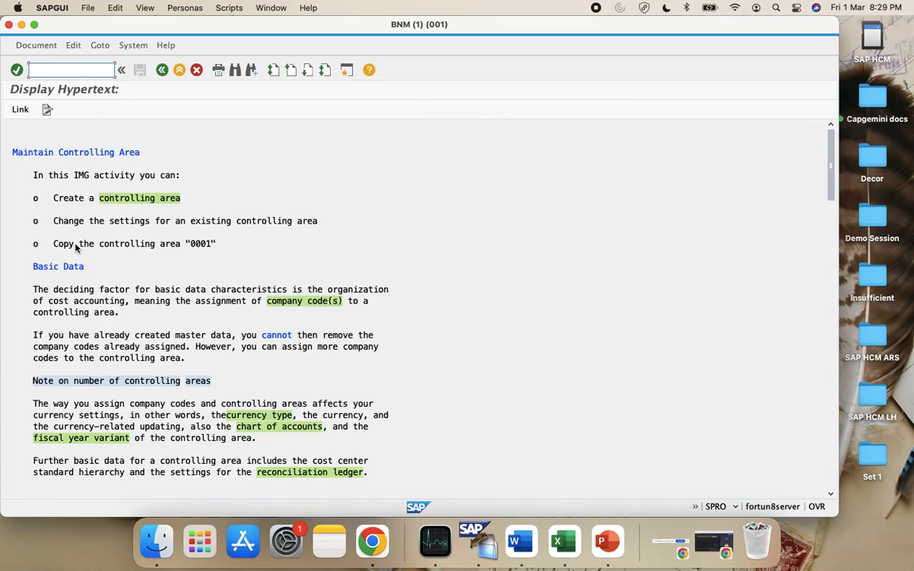
pyautogui.click(162, 70)
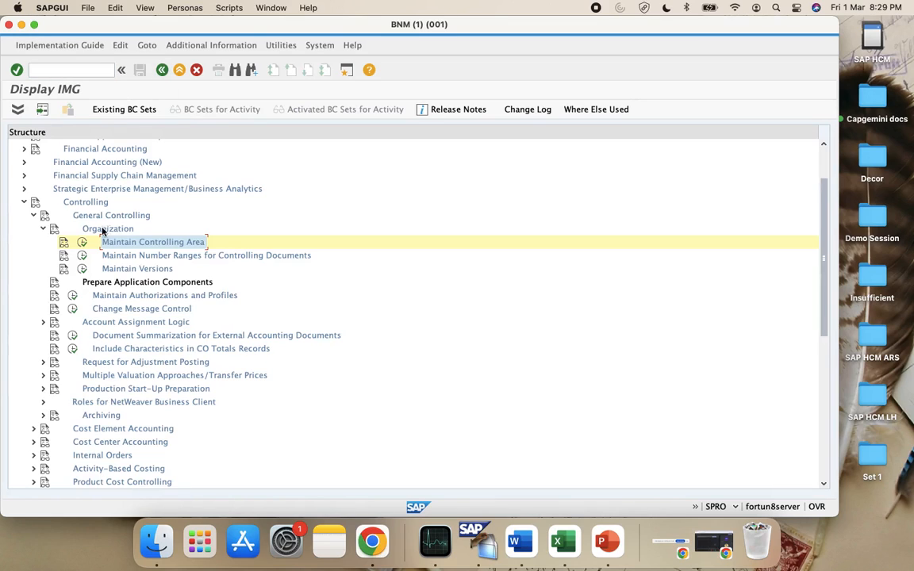
# Select controlling area CAVS and try a new component activation entry, which fails without a company code
pyautogui.click(81, 242)
pyautogui.doubleClick(135, 104)
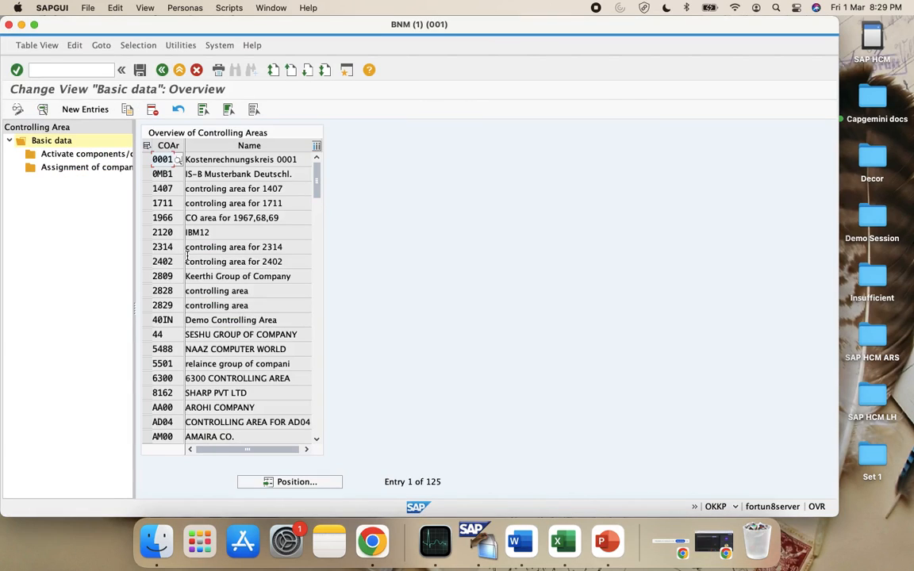
pyautogui.click(269, 482)
pyautogui.write('CA01')
pyautogui.press('Return')
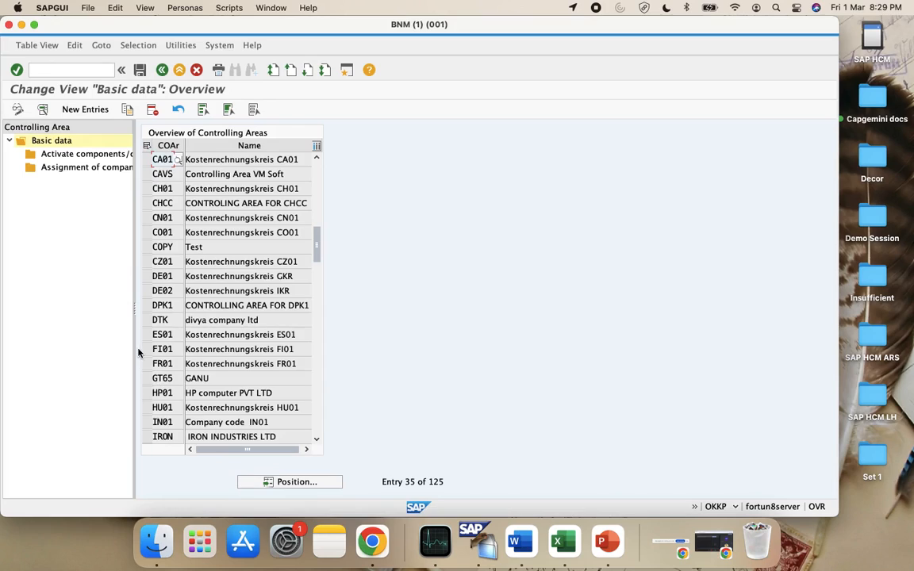
pyautogui.click(146, 174)
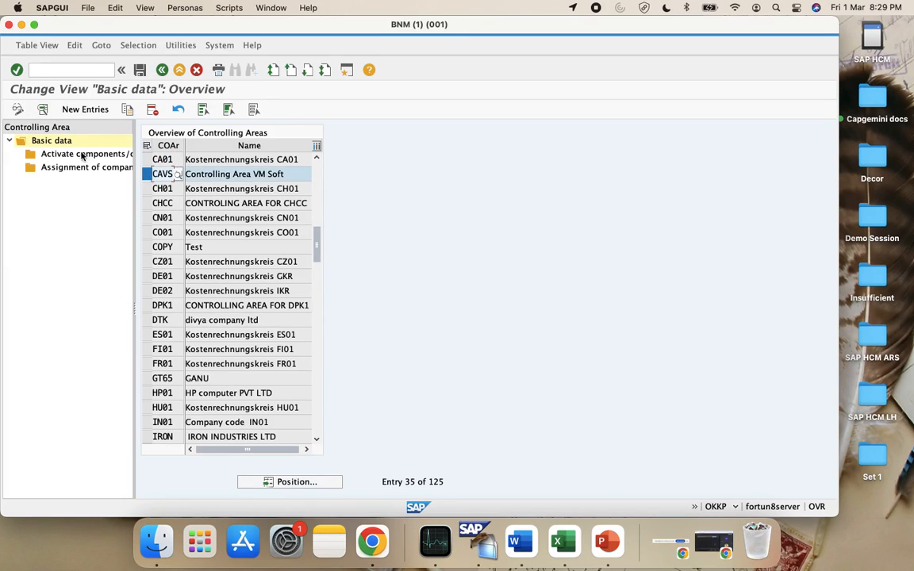
pyautogui.doubleClick(75, 154)
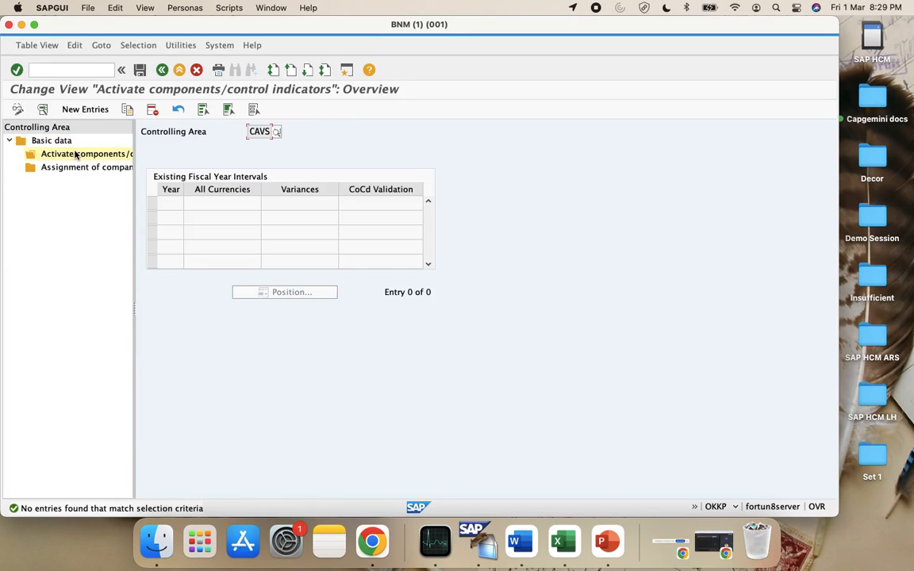
pyautogui.click(83, 110)
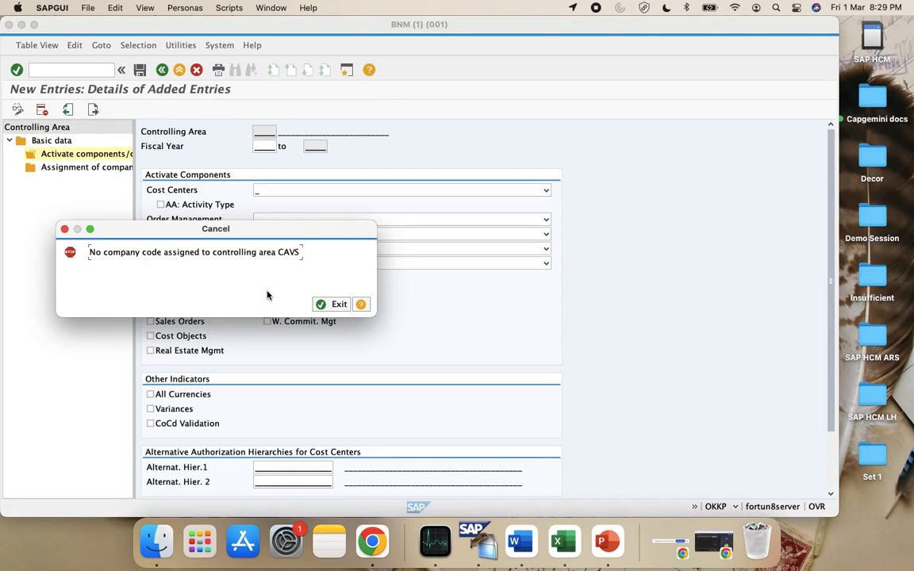
pyautogui.click(321, 305)
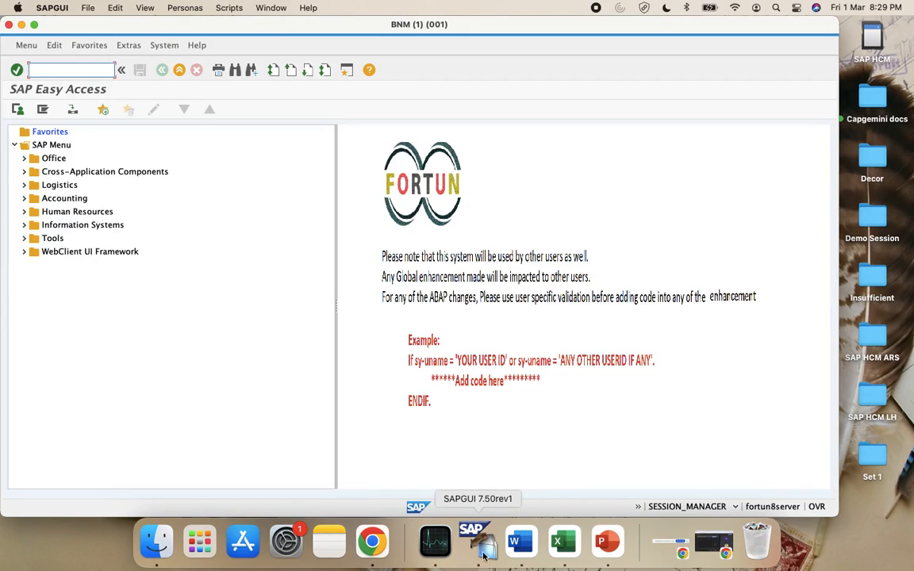
pyautogui.click(558, 542)
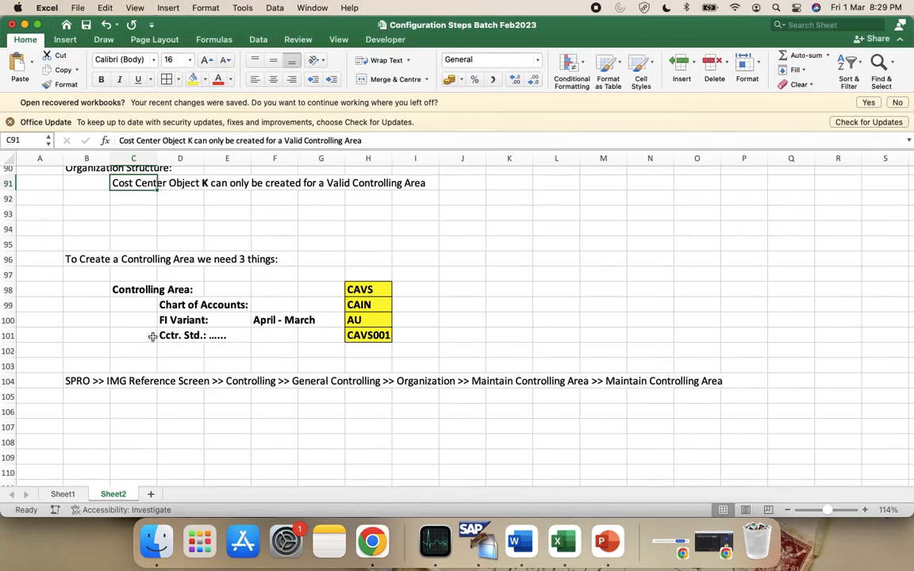
# Label Sheet2 cells B103 'Step 1:' and B107 'Step 2:'
pyautogui.scroll(-1, 203, 382)
pyautogui.scroll(-1, 204, 383)
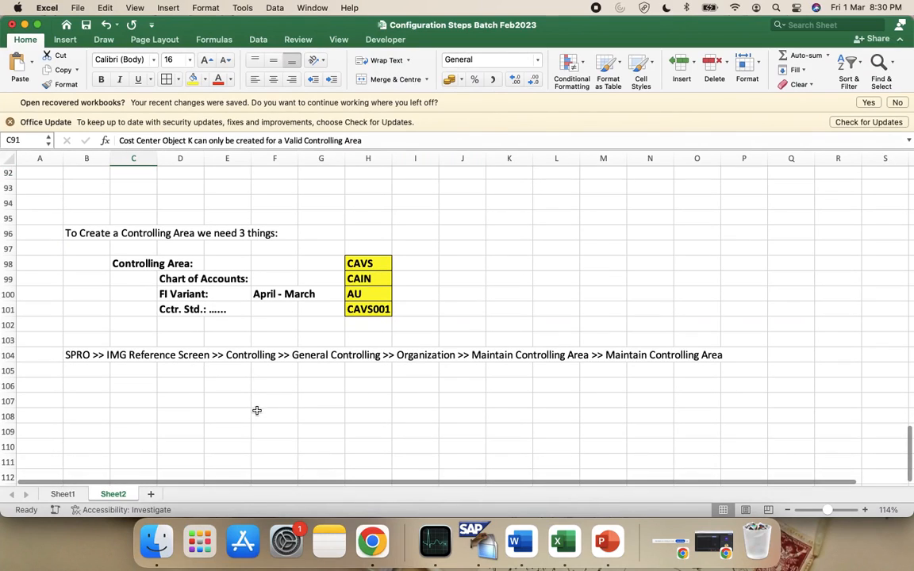
pyautogui.click(89, 410)
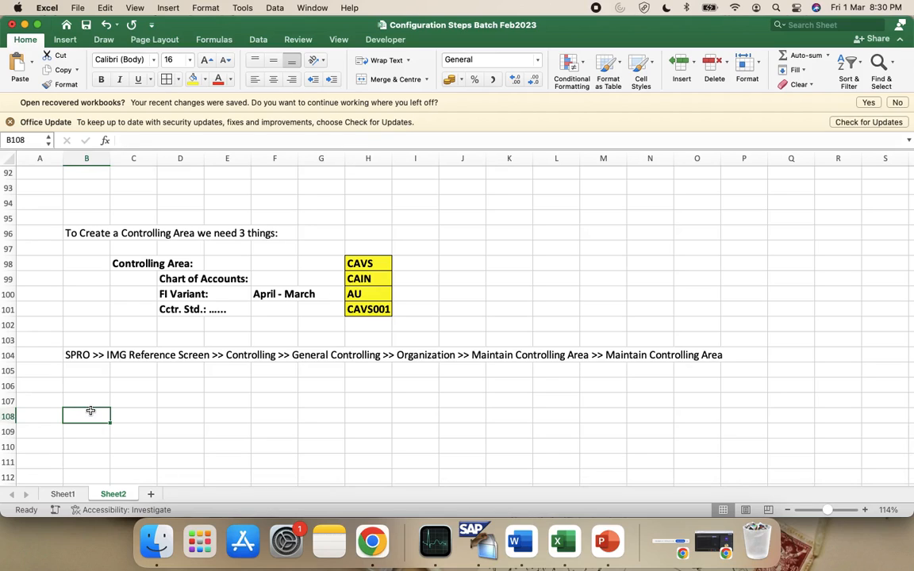
pyautogui.click(82, 340)
pyautogui.write('St')
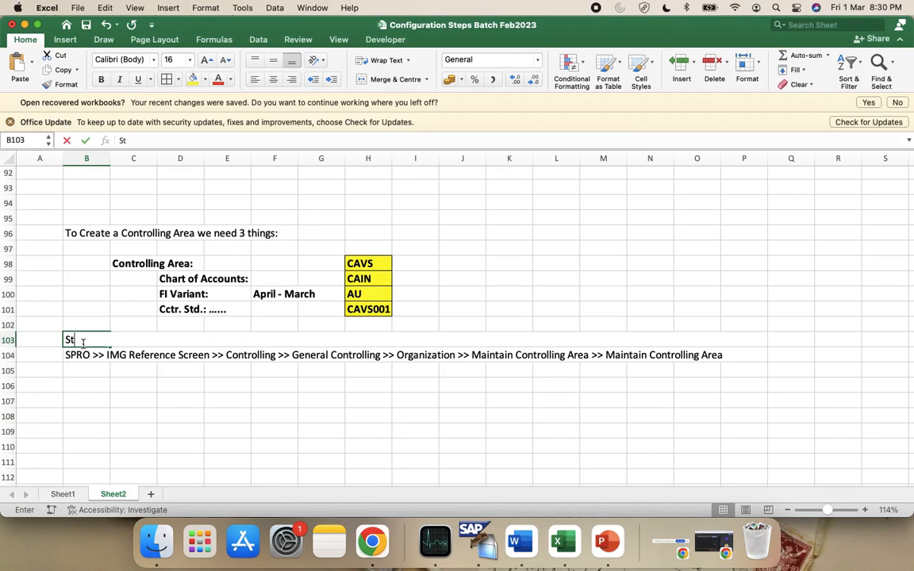
pyautogui.write('ept')
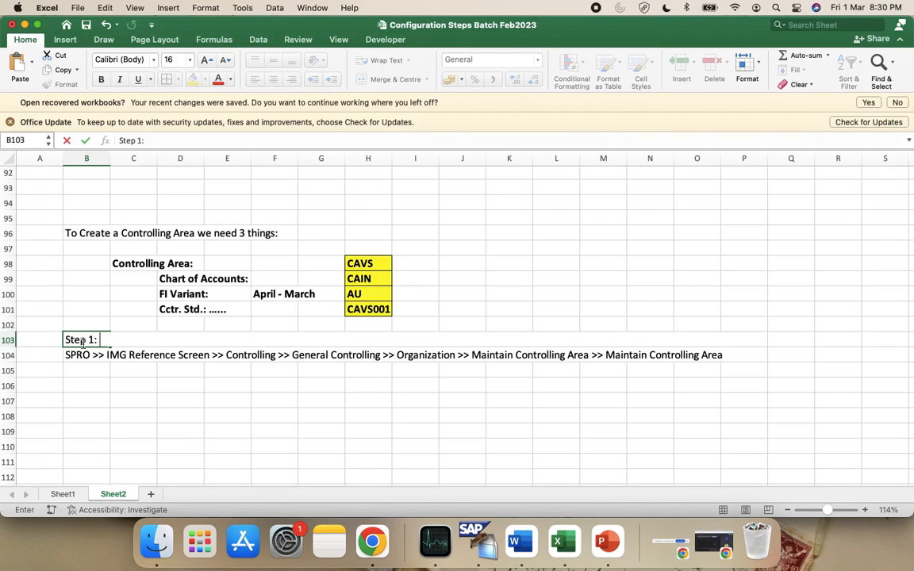
pyautogui.press('Return')
pyautogui.click(82, 403)
pyautogui.write('Step 2:')
pyautogui.press('Return')
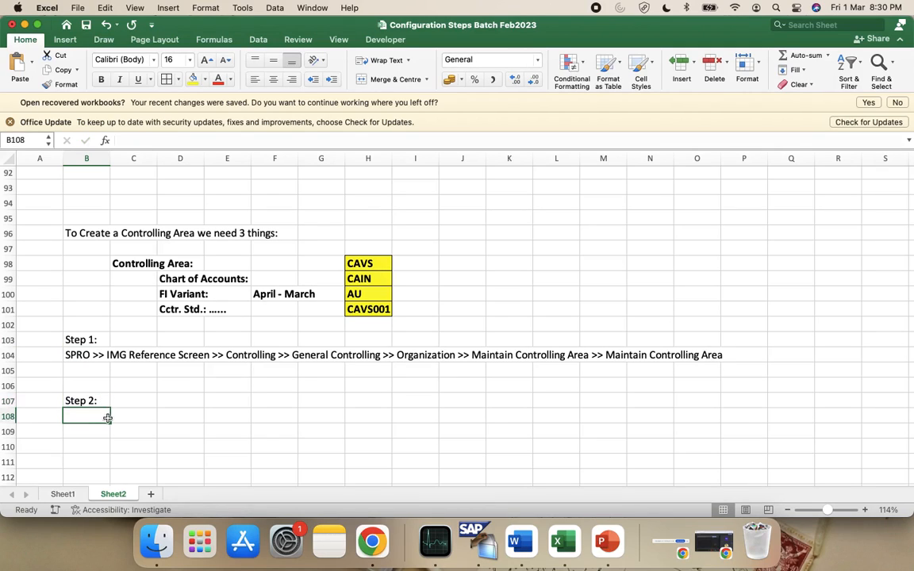
# Type 'Assign the Chart of Accounts CAIN (ex)' into B108
pyautogui.write('Co')
pyautogui.press('BackSpace')
pyautogui.press('BackSpace')
pyautogui.write('Assign the')
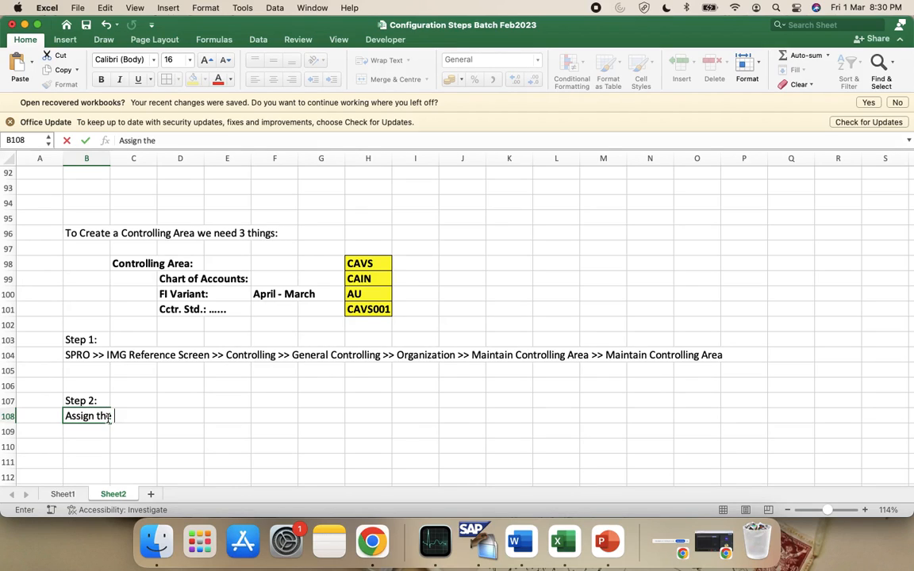
pyautogui.write(' Co')
pyautogui.press('BackSpace')
pyautogui.press('BackSpace')
pyautogui.write('Chart of Accounts')
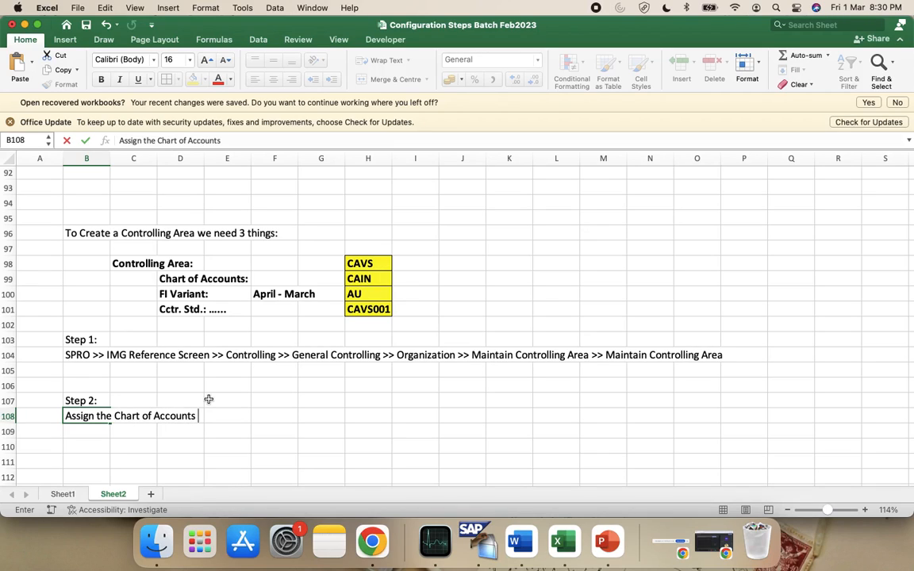
pyautogui.write(' CAIN ()')
pyautogui.hotkey('ctrl', 'Return')
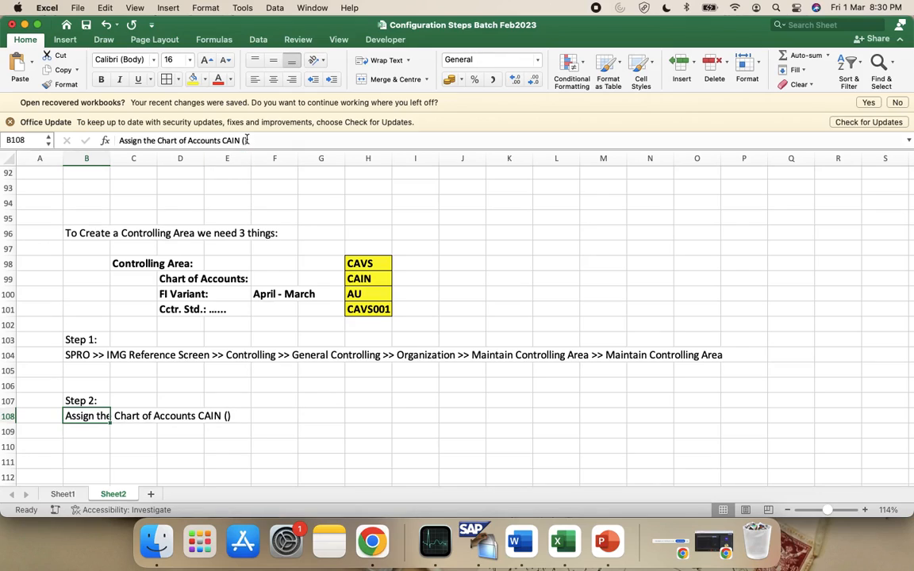
pyautogui.click(244, 140)
pyautogui.write('ex')
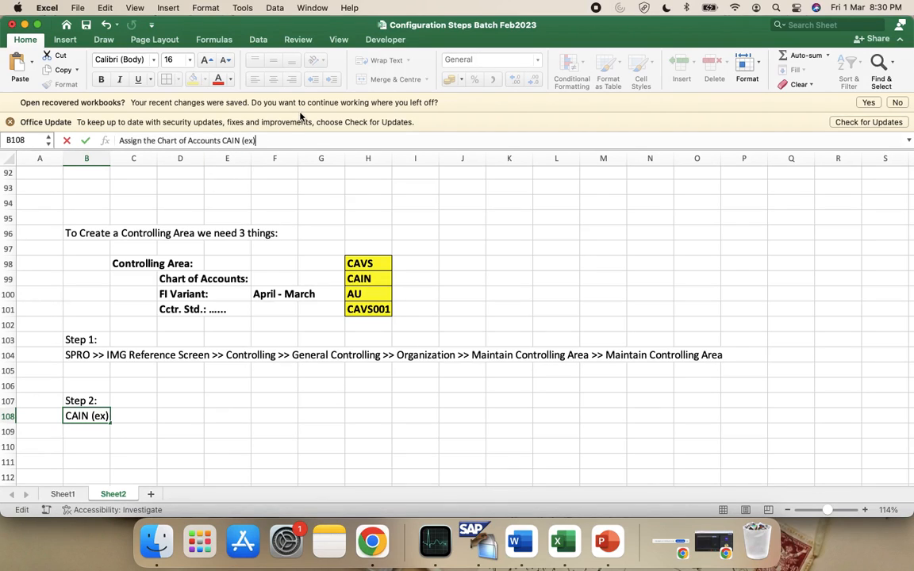
pyautogui.click(317, 449)
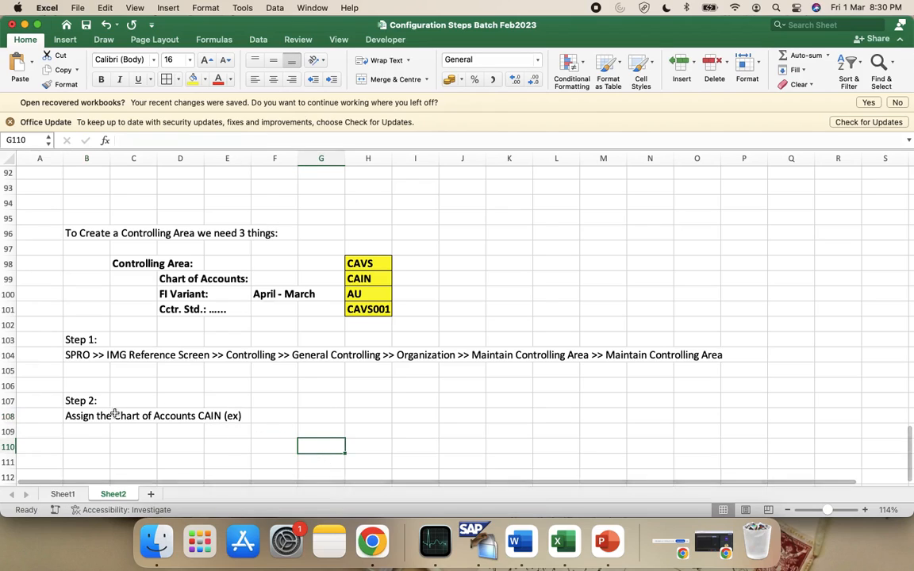
# Extend B108 with 'and FI Variant (AU) to a Company Code', correcting typos
pyautogui.click(75, 415)
pyautogui.click(289, 140)
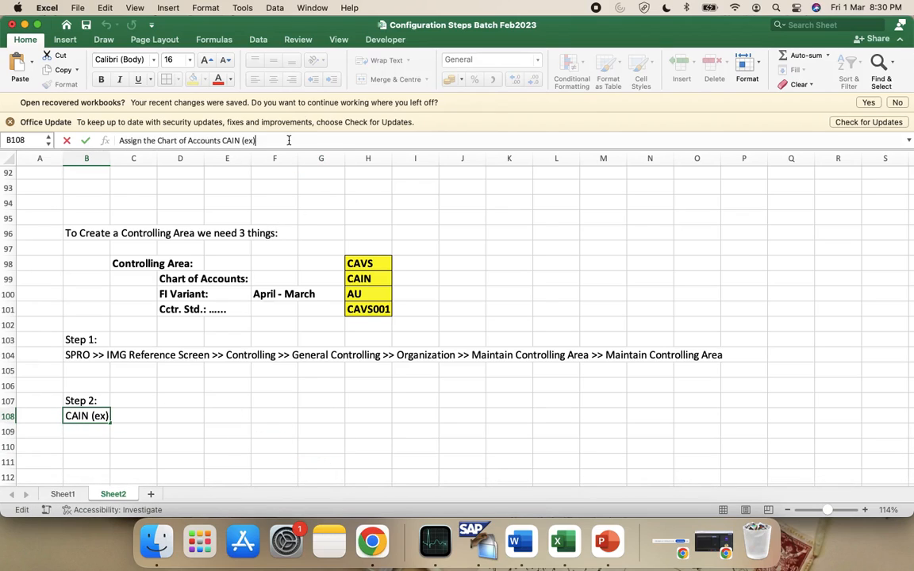
pyautogui.write('and')
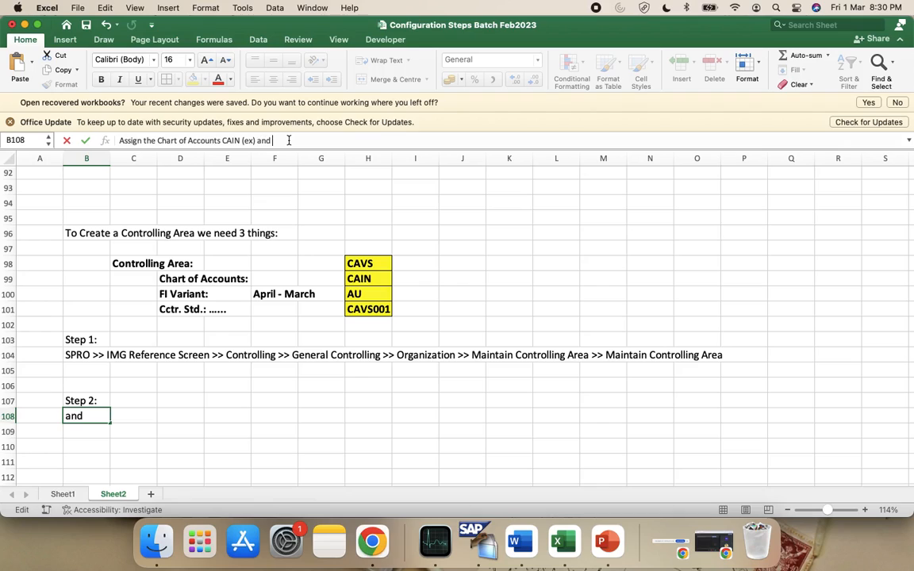
pyautogui.write(' FI Variant (AU')
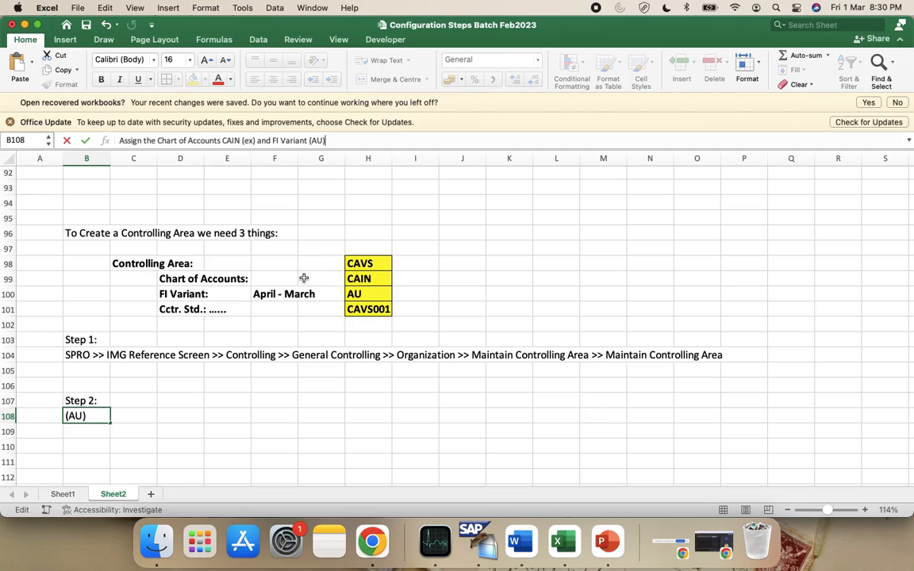
pyautogui.write(') to a Company COd')
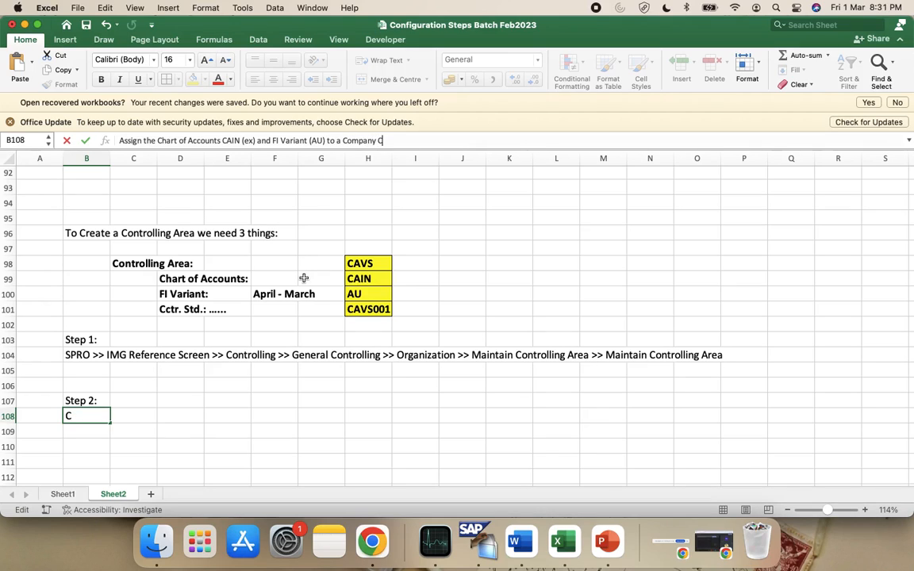
pyautogui.press('BackSpace')
pyautogui.press('BackSpace')
pyautogui.write('d')
pyautogui.press('BackSpace')
pyautogui.write('ode')
# On Sheet1, review company codes VSIN and VSCA beside the Vemudlife Software India and Canada names
pyautogui.click(62, 494)
pyautogui.scroll(8, 257, 347)
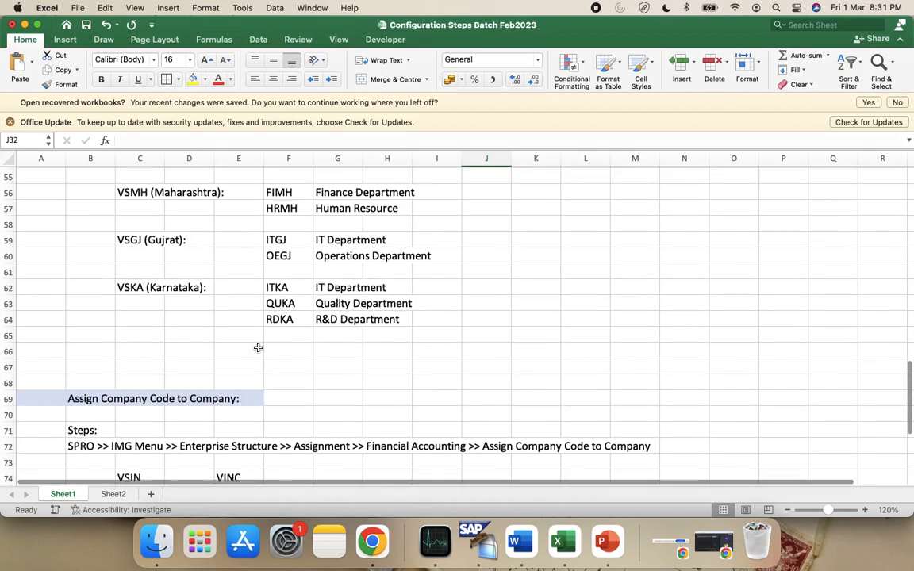
pyautogui.scroll(5, 258, 347)
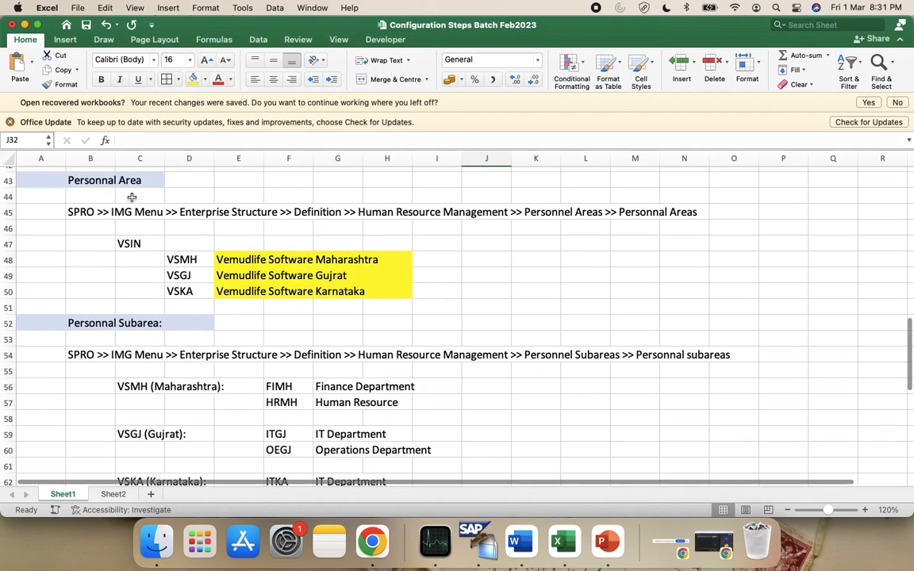
pyautogui.click(131, 358)
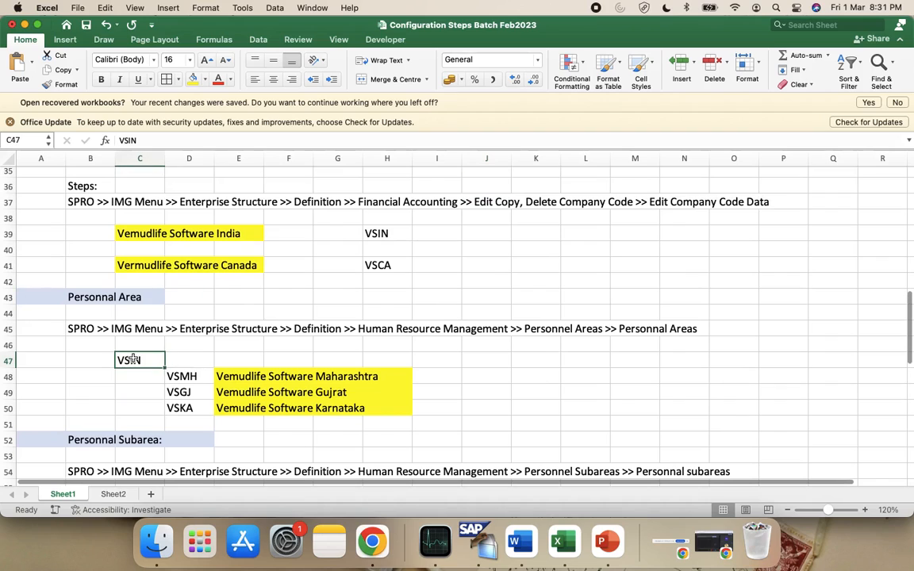
pyautogui.scroll(1, 133, 358)
pyautogui.scroll(8, 133, 358)
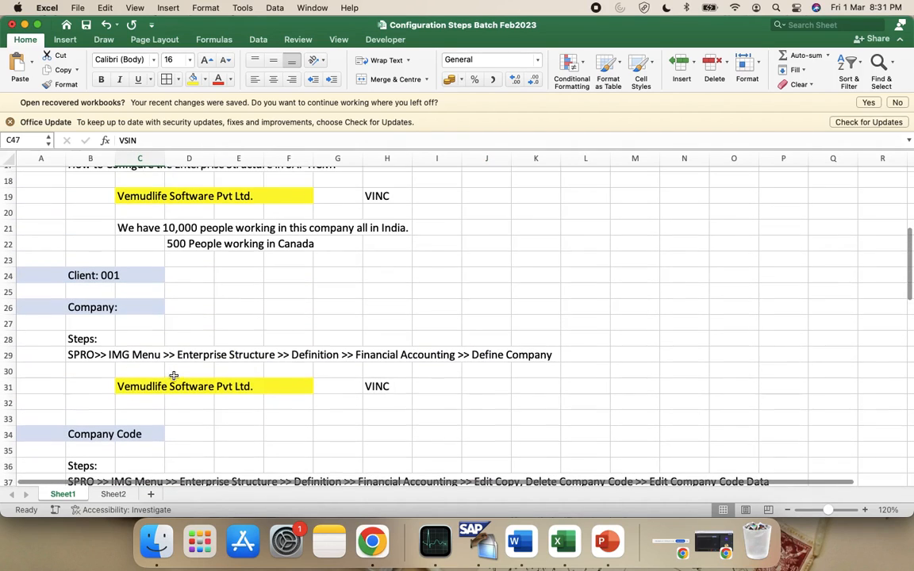
pyautogui.scroll(-3, 155, 340)
pyautogui.click(385, 401)
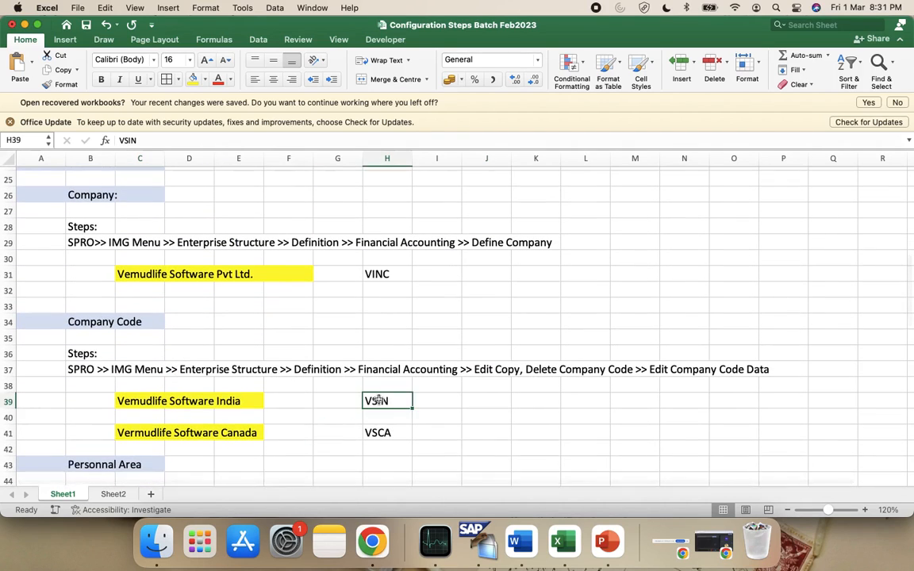
pyautogui.click(146, 432)
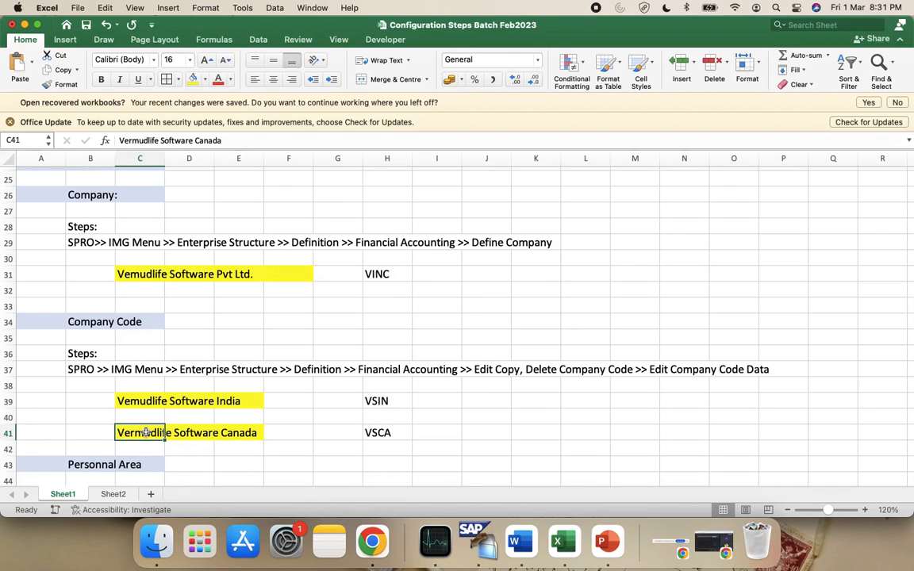
pyautogui.click(133, 397)
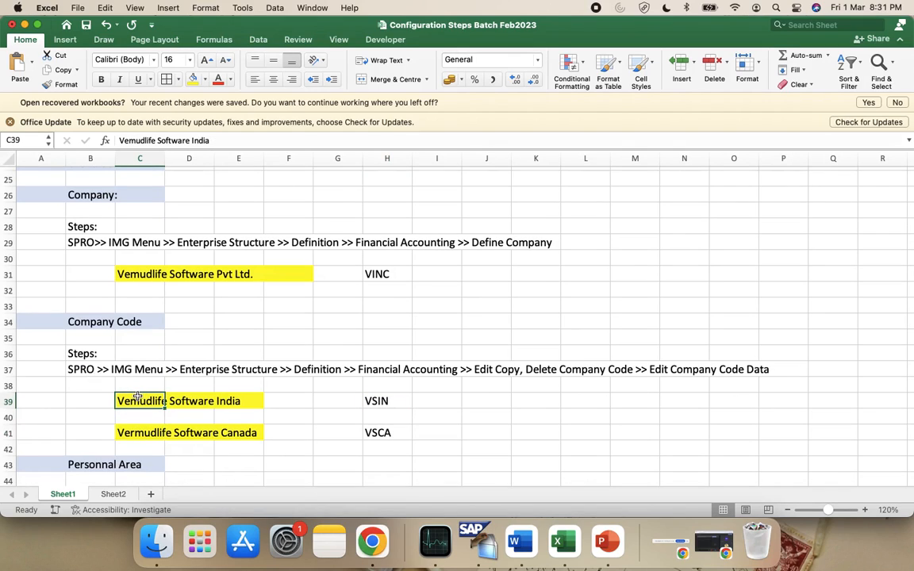
pyautogui.click(388, 432)
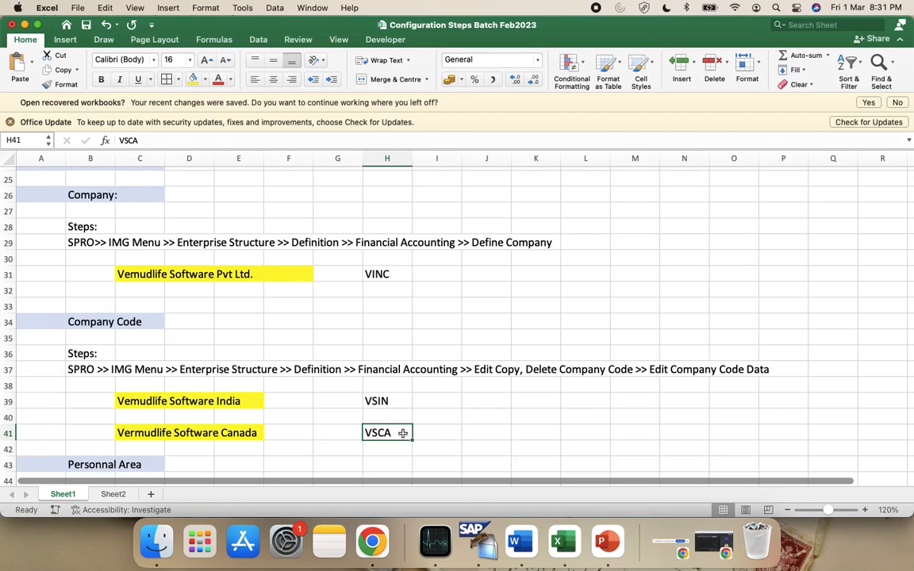
# On Sheet2, append a bold VSIN to the Step 2 sentence in B108
pyautogui.click(385, 403)
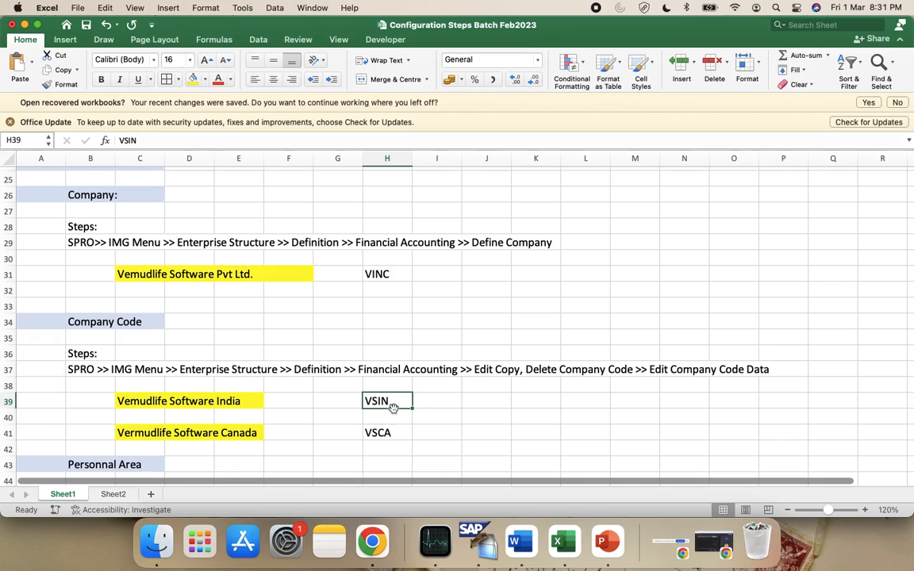
pyautogui.hotkey('ctrl', 'Left')
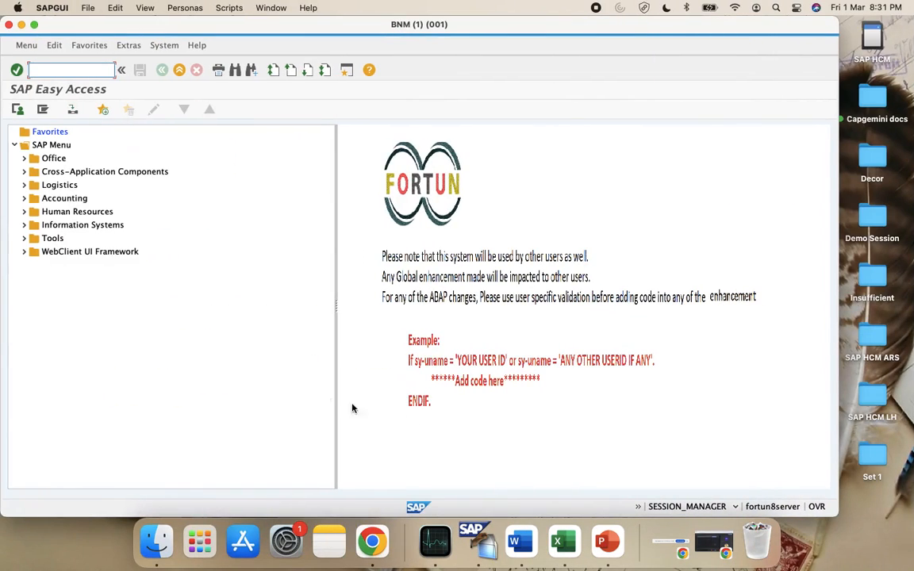
pyautogui.hotkey('ctrl', 'Right')
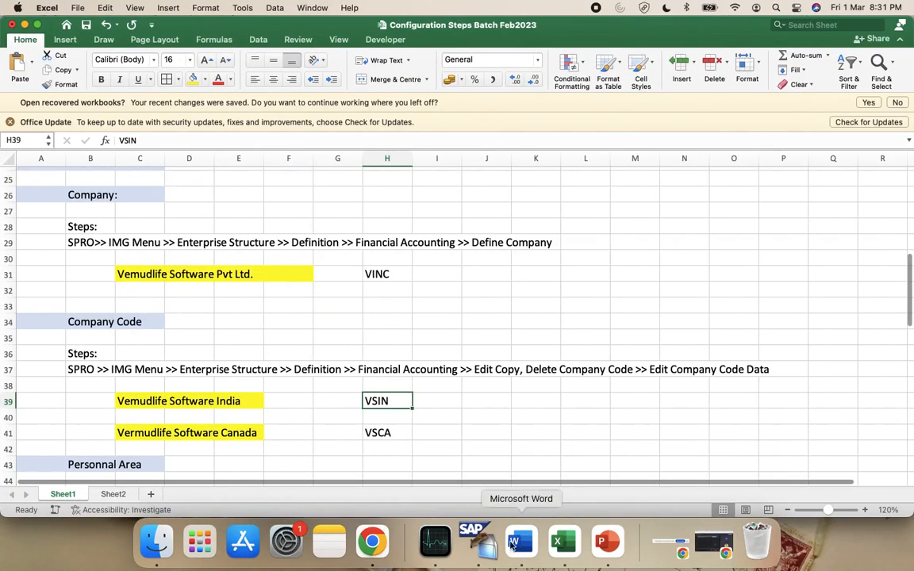
pyautogui.scroll(-3, 222, 336)
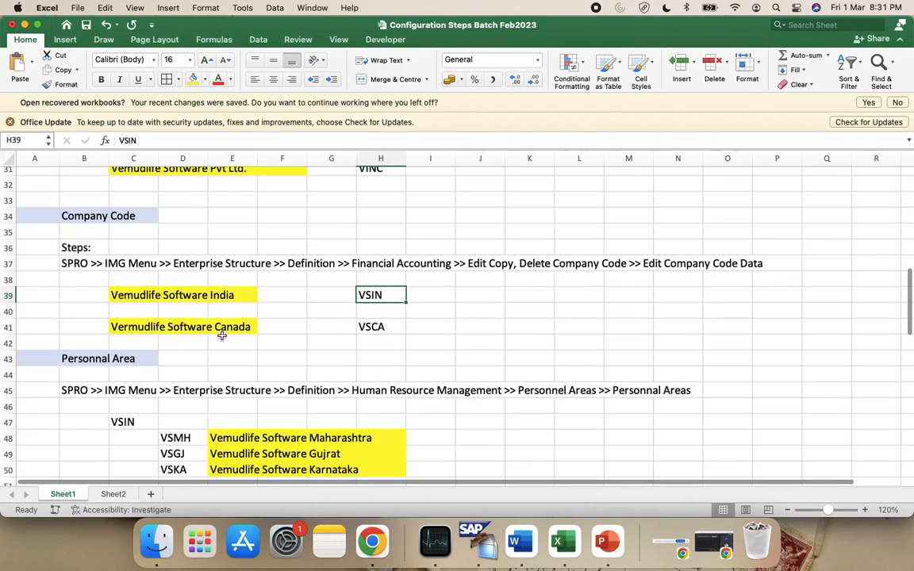
pyautogui.click(115, 494)
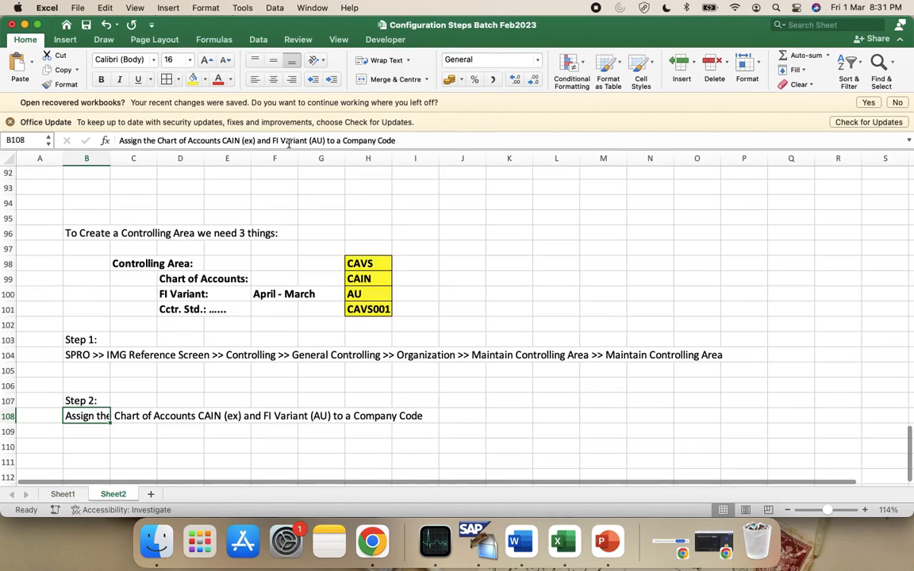
pyautogui.click(445, 138)
pyautogui.write('V')
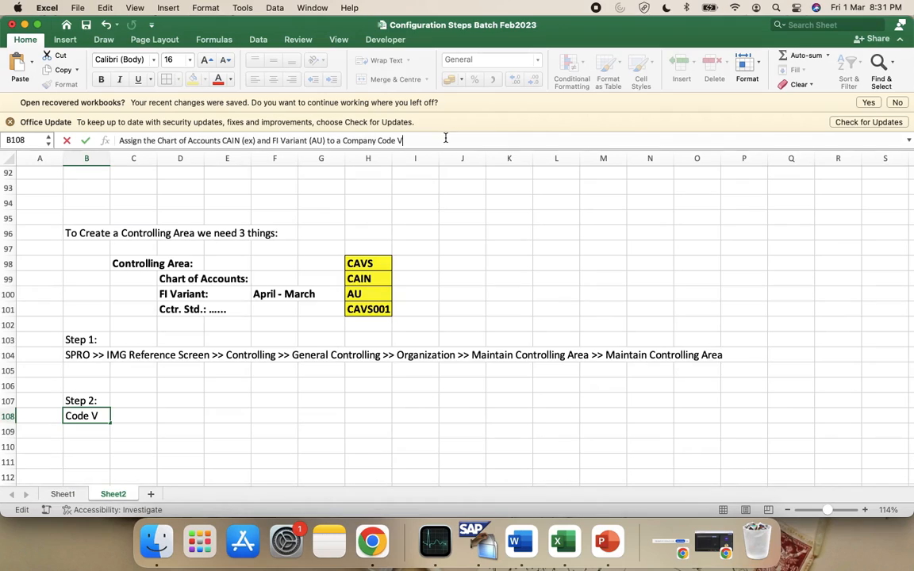
pyautogui.write('SIN')
pyautogui.doubleClick(404, 140)
pyautogui.press('super+b')
pyautogui.press('Return')
pyautogui.press('Return')
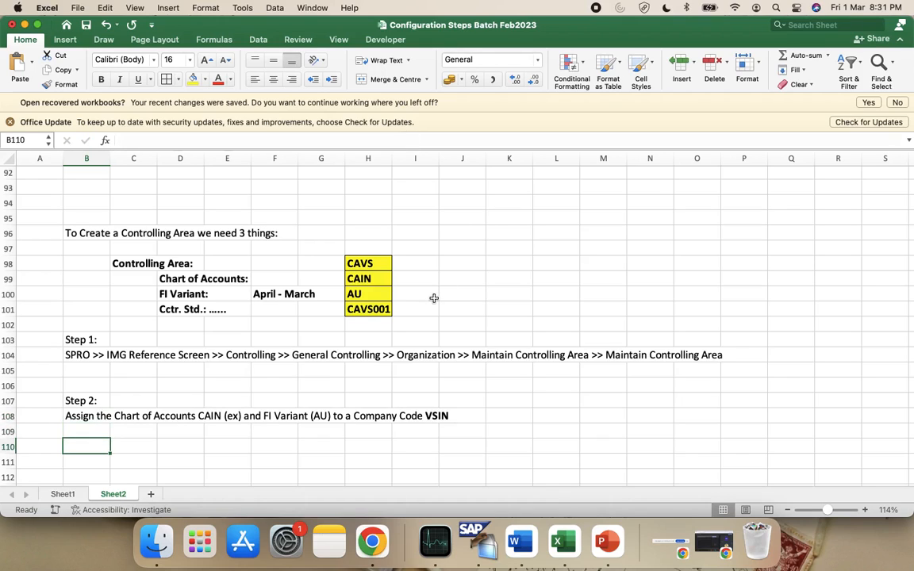
# Enter 'TCODE: OBY6' in B110 with OBY6 in bold
pyautogui.write('TCODE ')
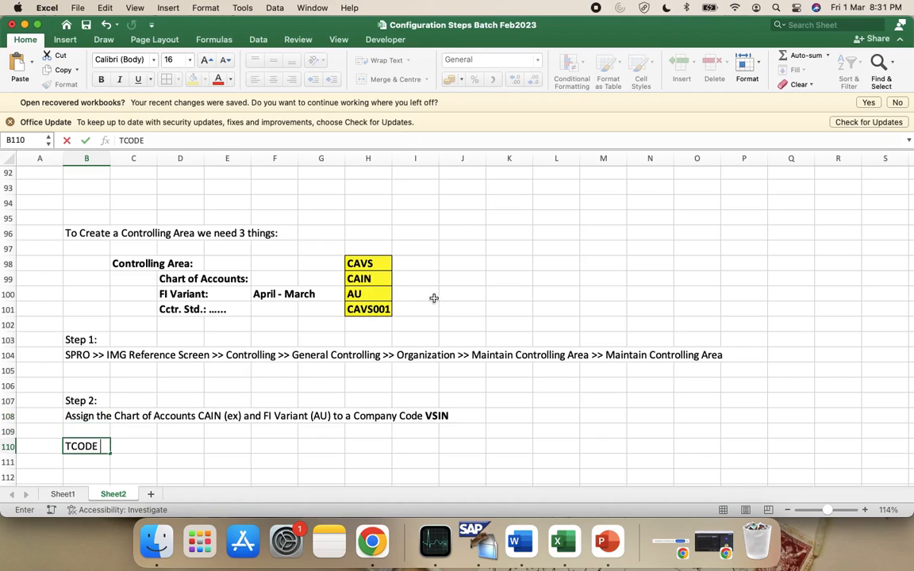
pyautogui.write(' OBY6')
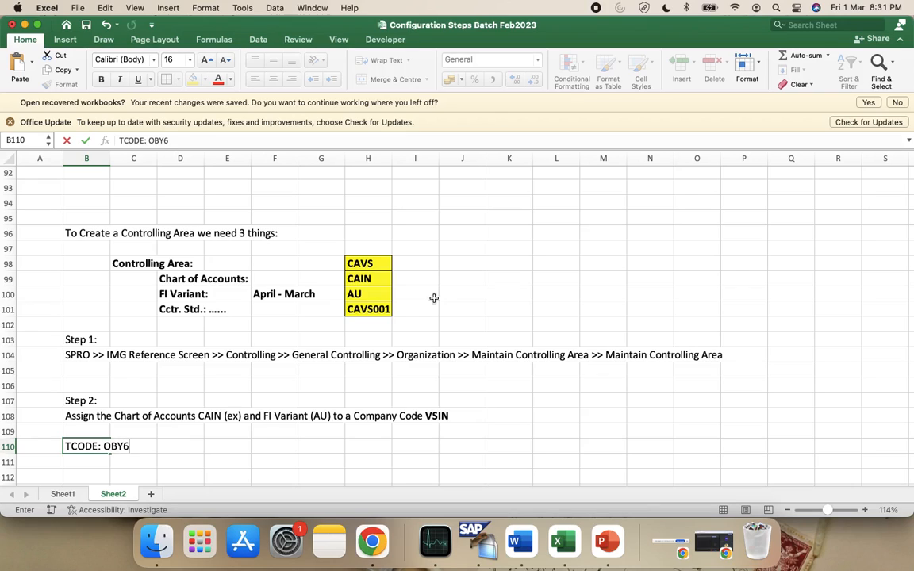
pyautogui.doubleClick(155, 140)
pyautogui.press('super+b')
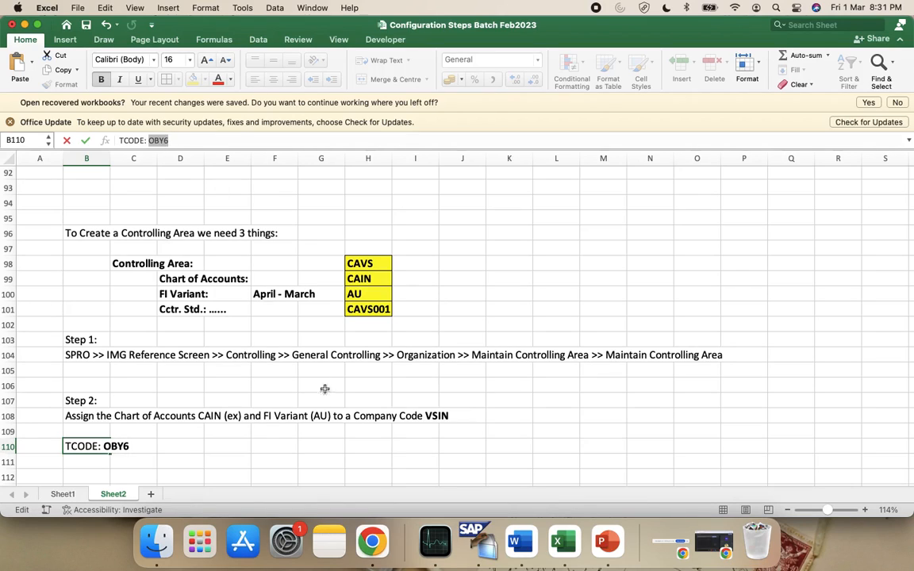
pyautogui.click(379, 465)
pyautogui.click(474, 541)
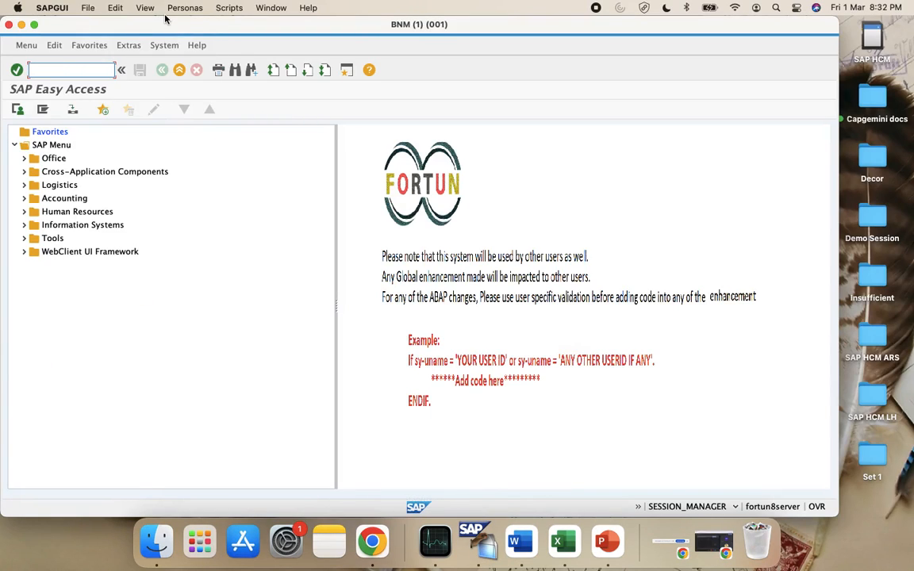
# Run OBY6, jump to company code VSIN and open its Global Data details
pyautogui.write('OBY6')
pyautogui.press('Return')
pyautogui.click(216, 479)
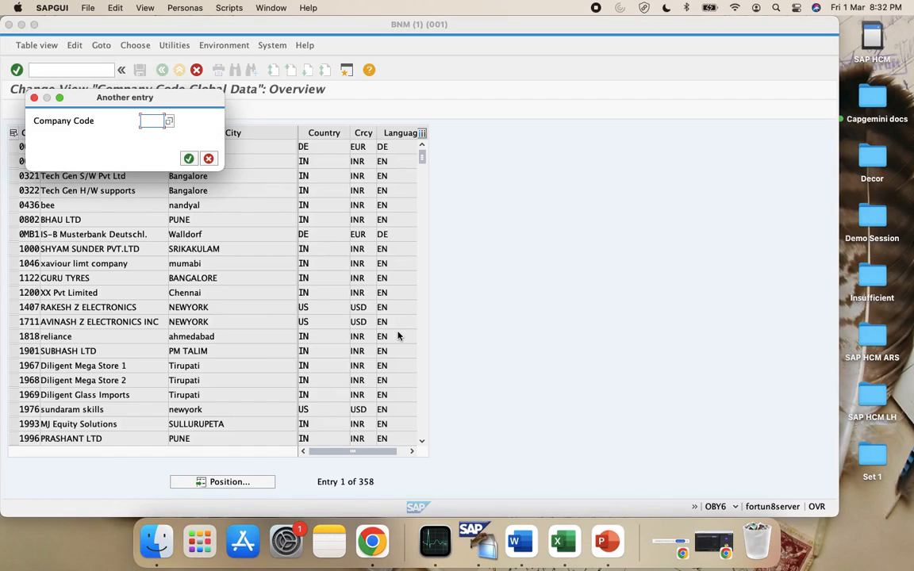
pyautogui.write('VSIN')
pyautogui.click(188, 160)
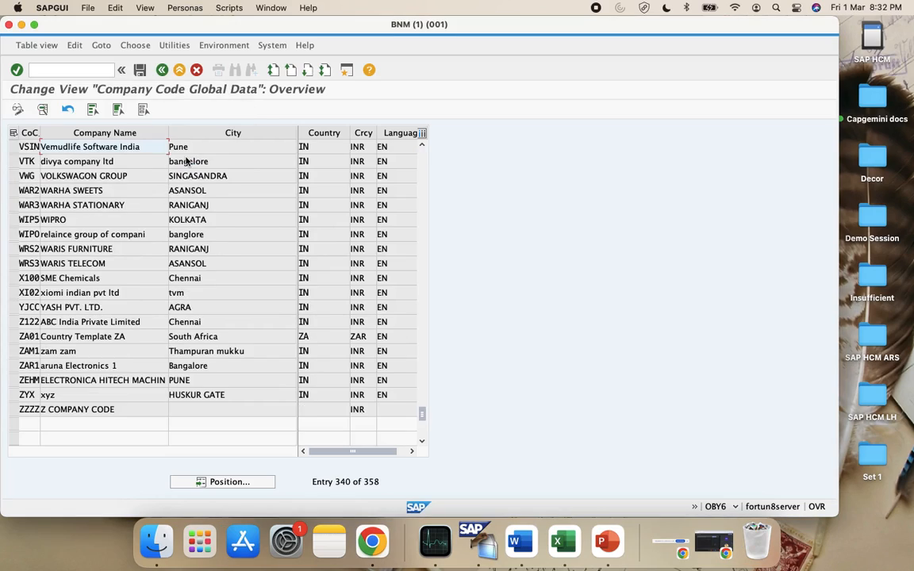
pyautogui.doubleClick(66, 146)
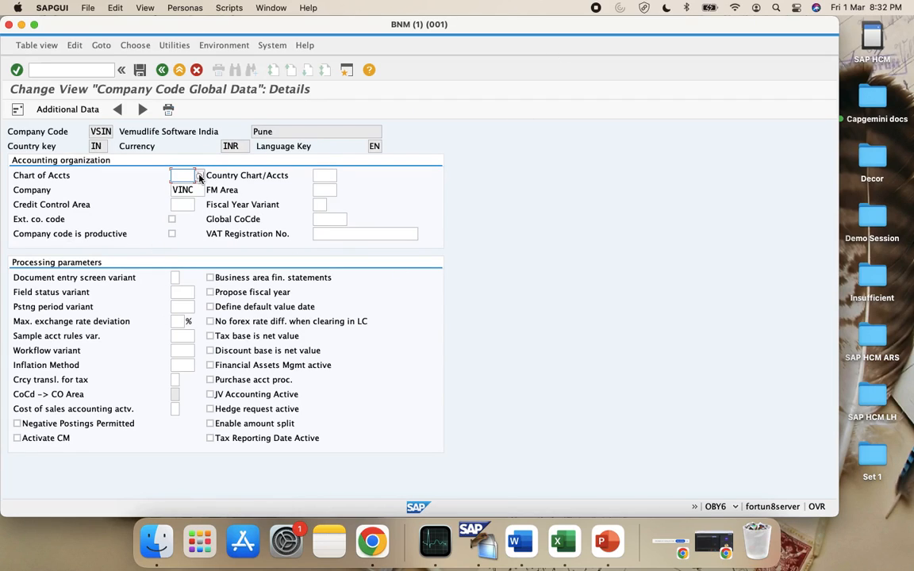
# Check the workbook's values CAVS, CAIN and AU for company code VSIN
pyautogui.click(323, 205)
pyautogui.press('super+Tab')
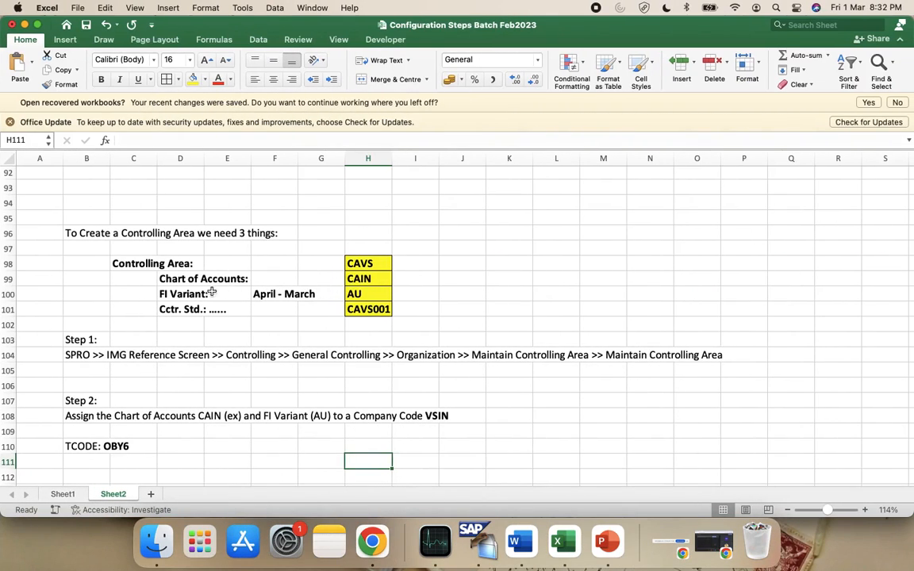
pyautogui.click(374, 265)
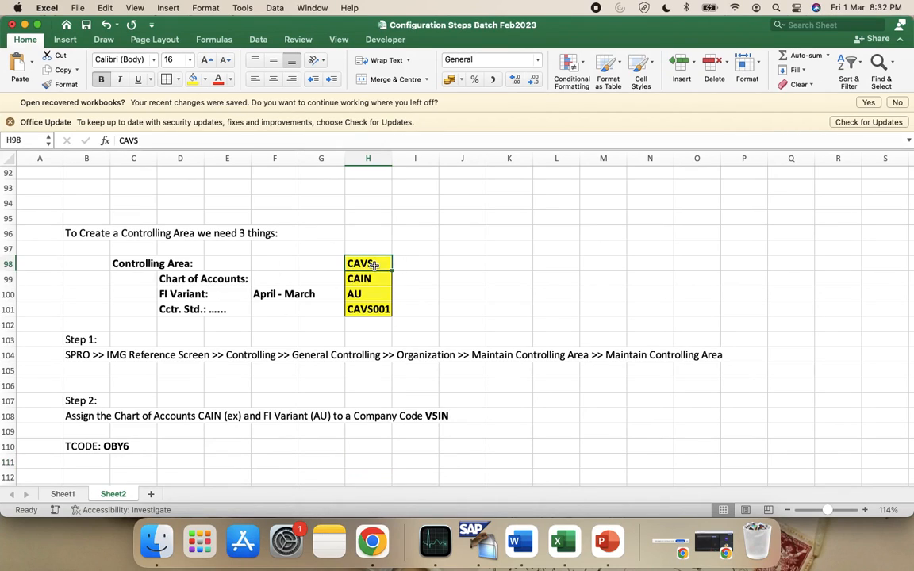
pyautogui.click(368, 279)
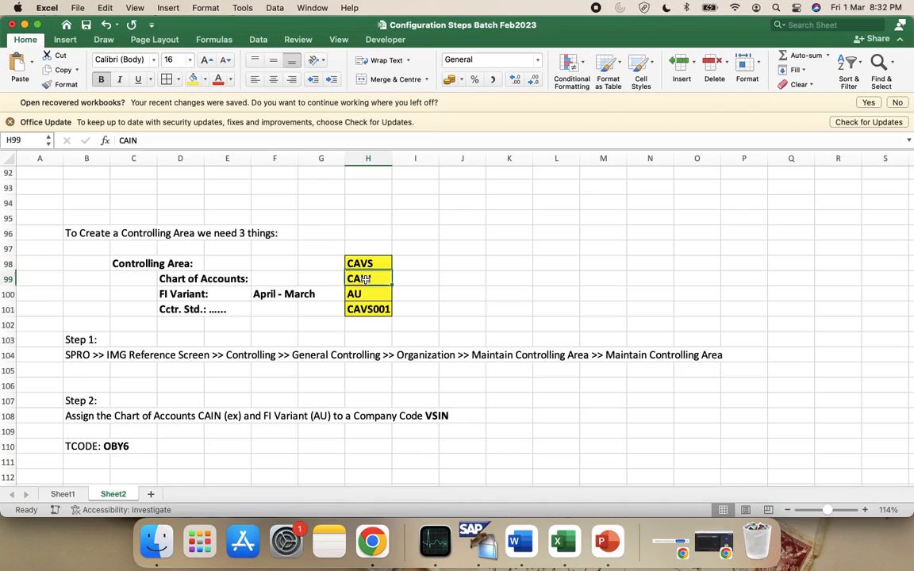
pyautogui.click(368, 294)
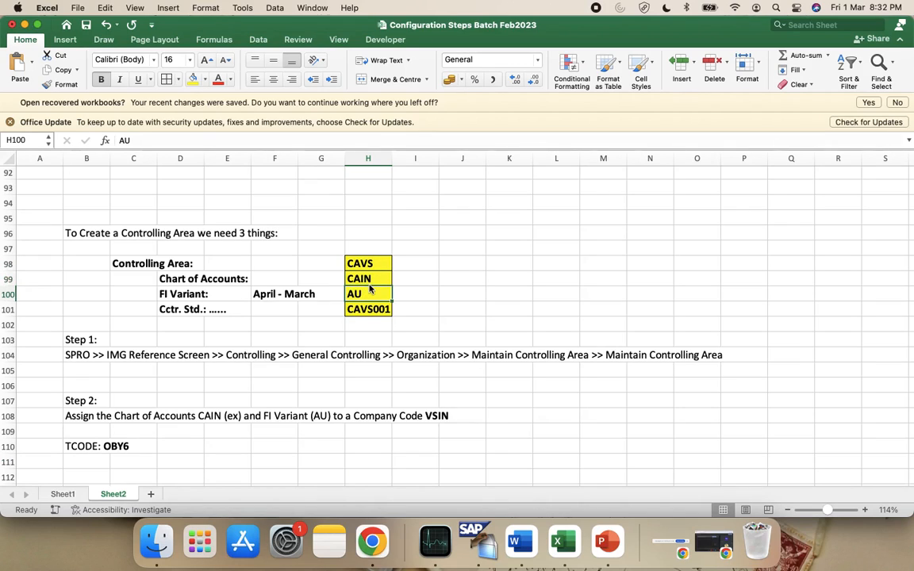
pyautogui.click(371, 276)
pyautogui.click(372, 265)
pyautogui.click(375, 279)
pyautogui.click(379, 291)
pyautogui.press('super+Tab')
# Enter chart of accounts CAIN and fiscal year variant AU for VSIN
pyautogui.click(181, 175)
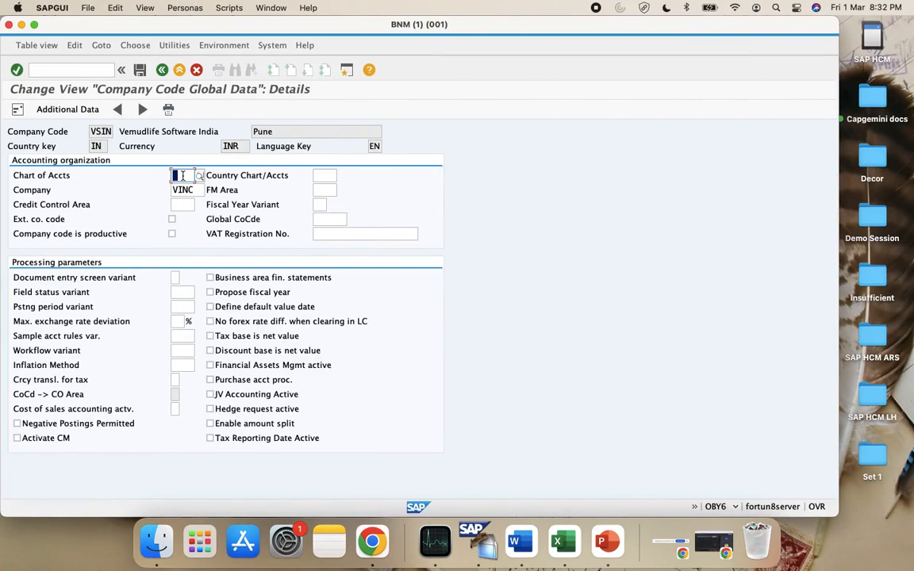
pyautogui.write('CAIN')
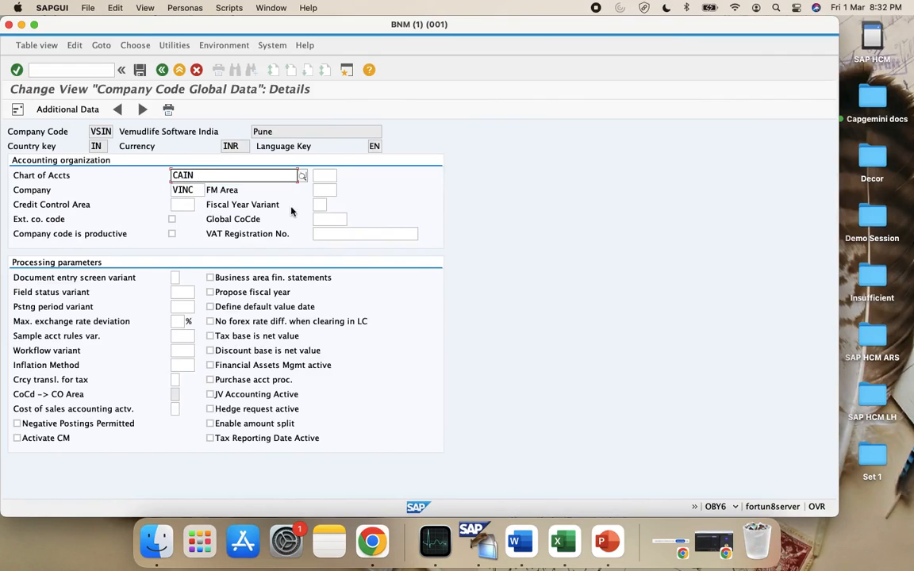
pyautogui.press('Return')
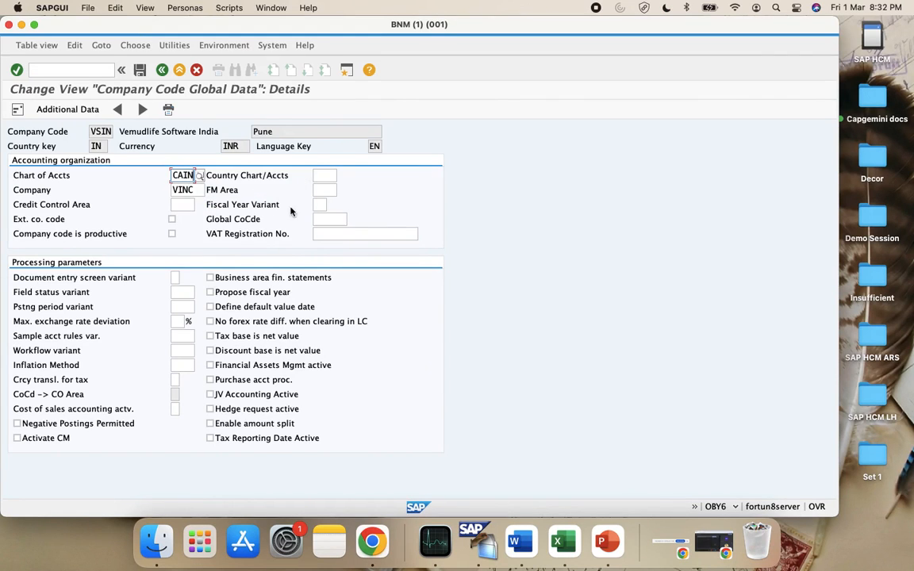
pyautogui.click(322, 205)
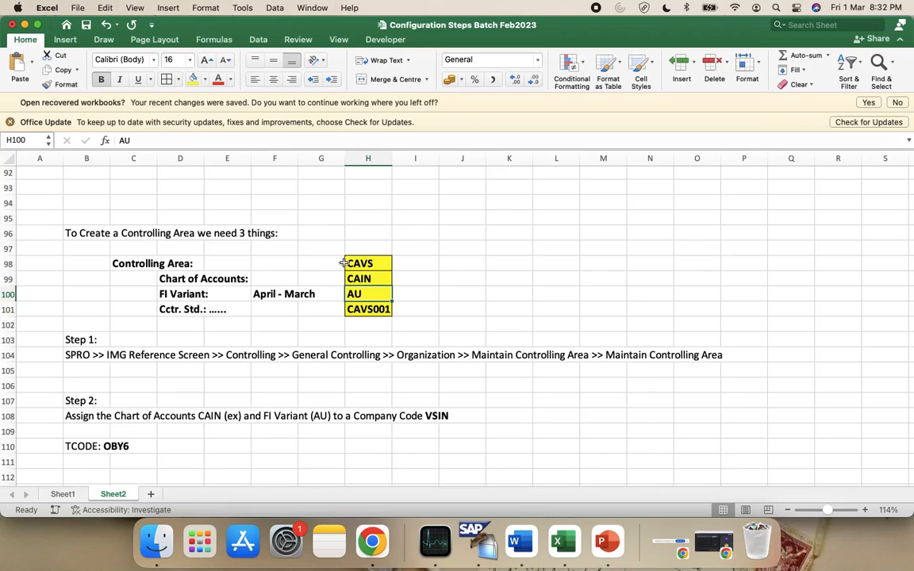
pyautogui.hotkey('ctrl', 'Left')
pyautogui.write('AU')
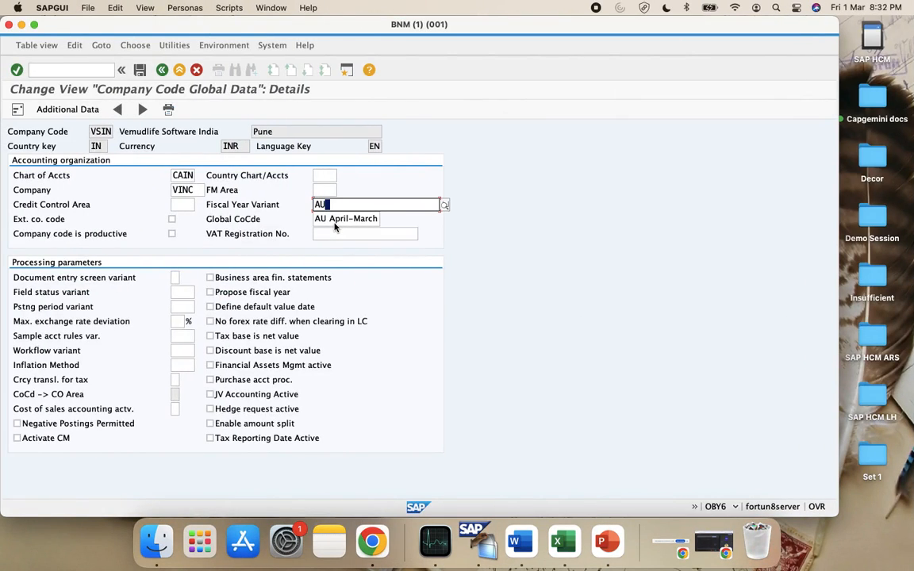
# Save the change under a customizing request and return to SAP Easy Access
pyautogui.click(139, 70)
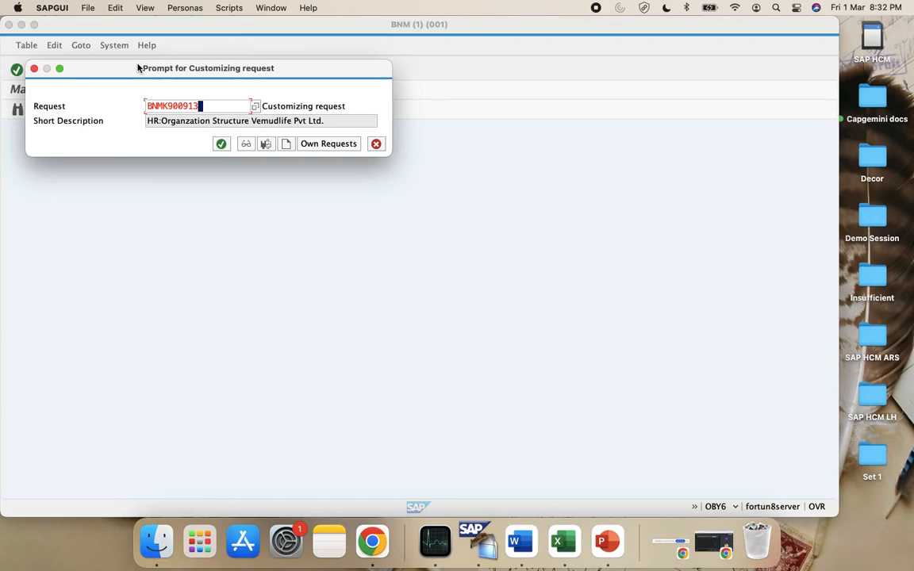
pyautogui.click(221, 143)
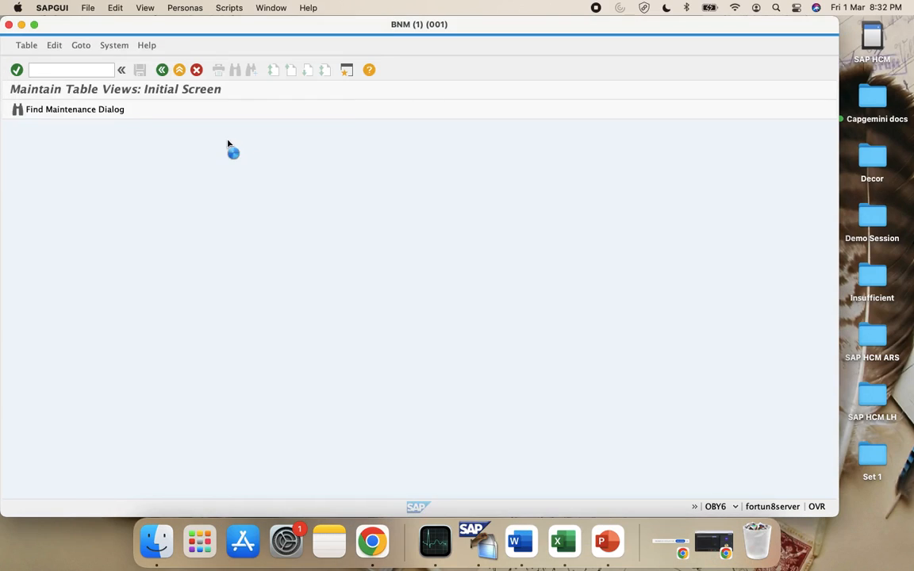
pyautogui.click(165, 70)
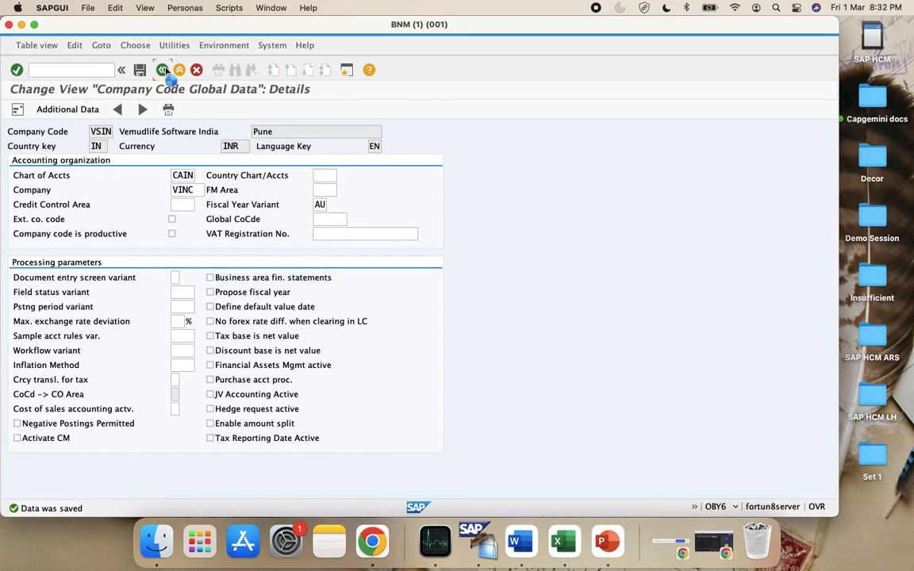
pyautogui.click(164, 70)
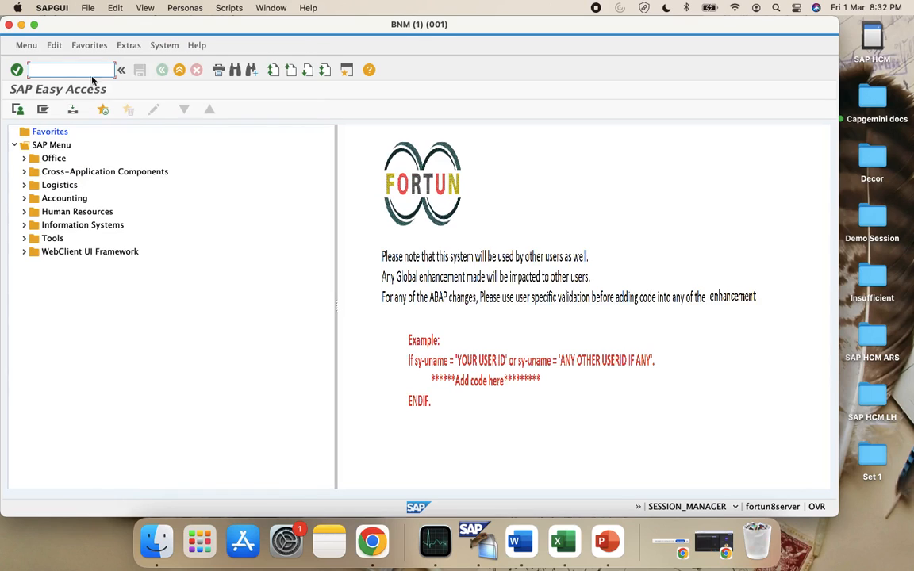
# Add a 'Step 3:' heading in B112 below the OBY6 note
pyautogui.click(555, 555)
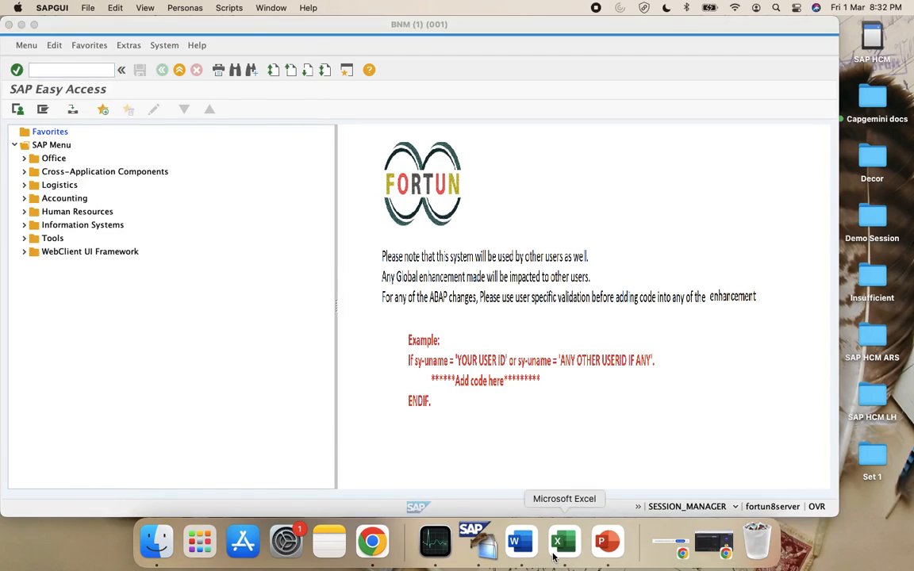
pyautogui.scroll(-3, 143, 406)
pyautogui.click(86, 412)
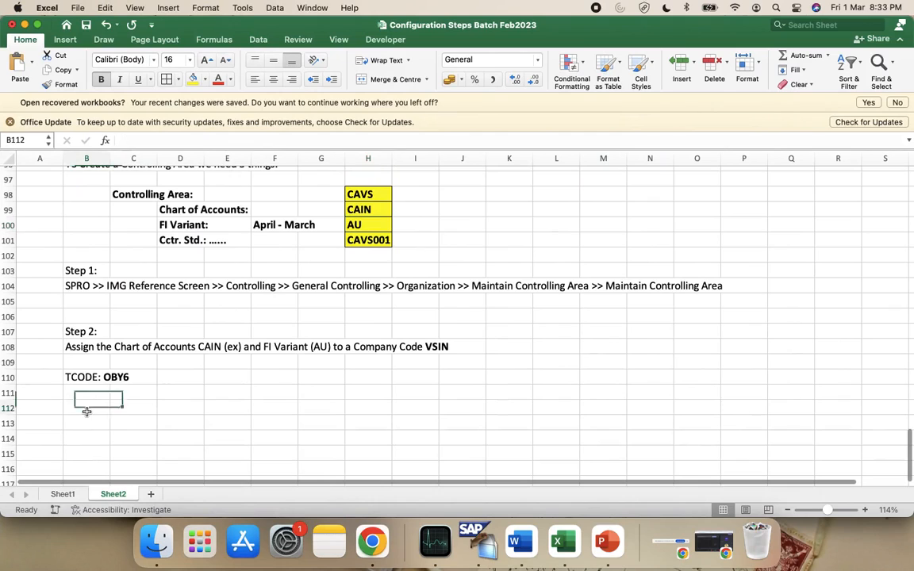
pyautogui.write('Step 3:')
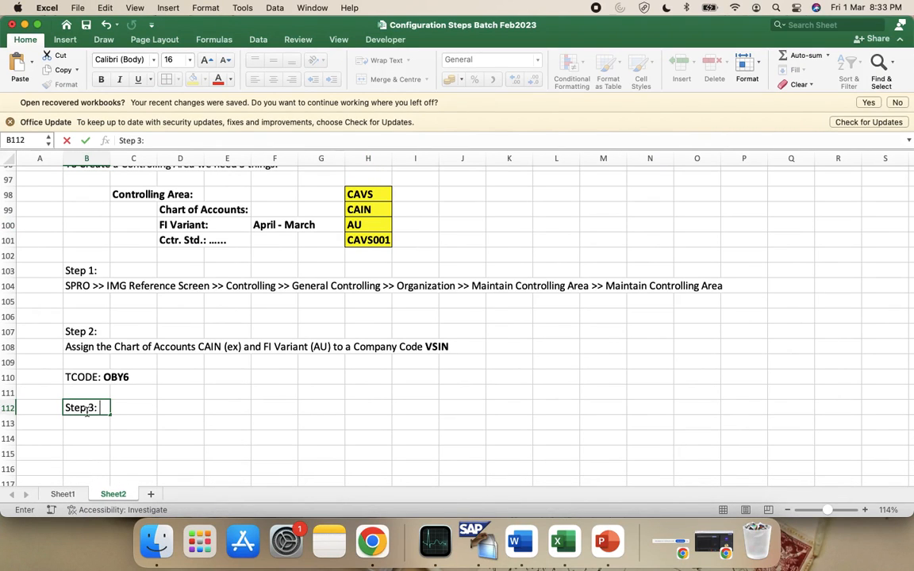
pyautogui.press('Return')
# In SPRO, open Controlling > General Controlling > Organization > Maintain Controlling Area
pyautogui.press('super+Tab')
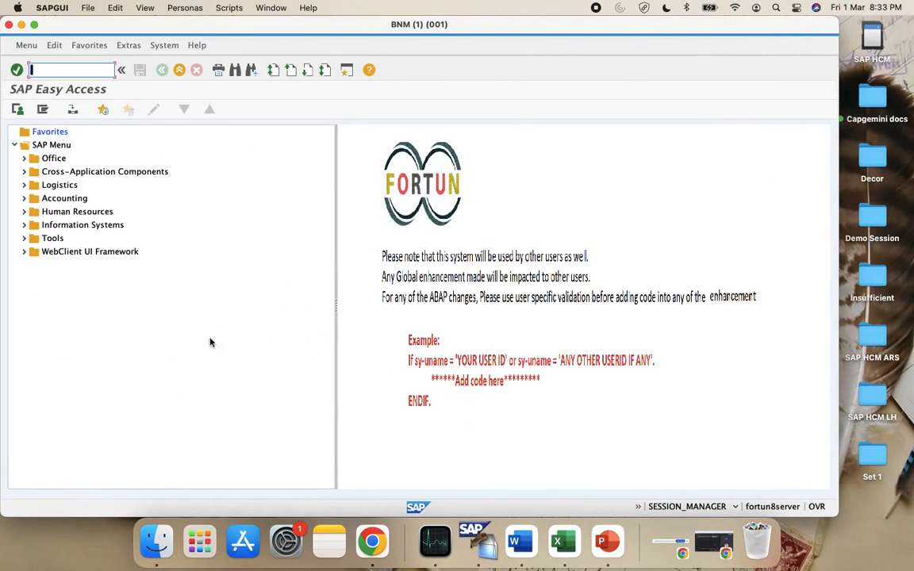
pyautogui.write('spro')
pyautogui.press('Return')
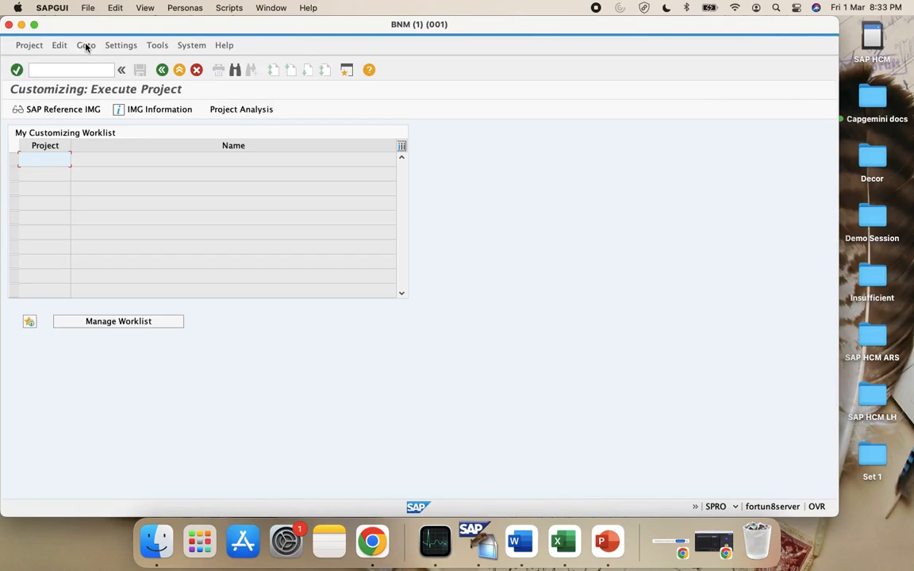
pyautogui.click(63, 111)
pyautogui.scroll(-3, 122, 347)
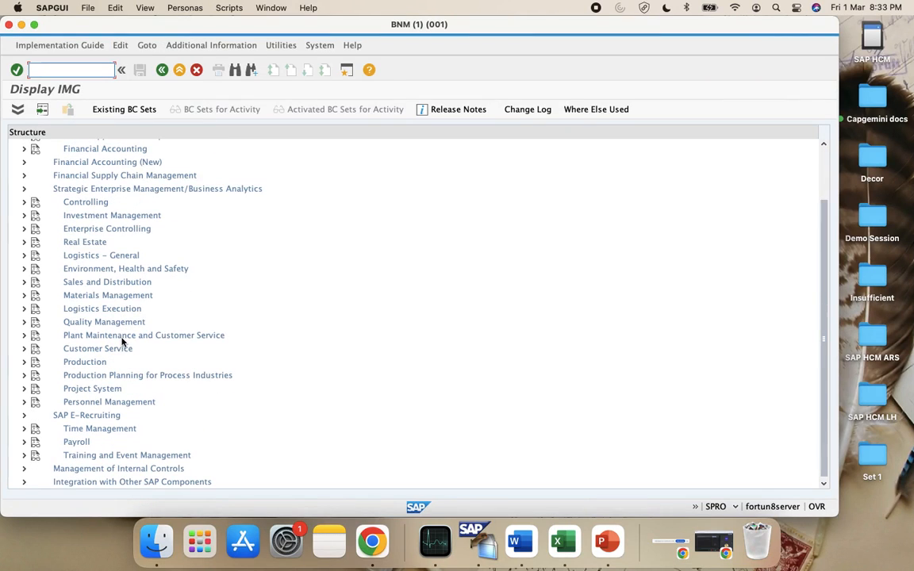
pyautogui.click(25, 201)
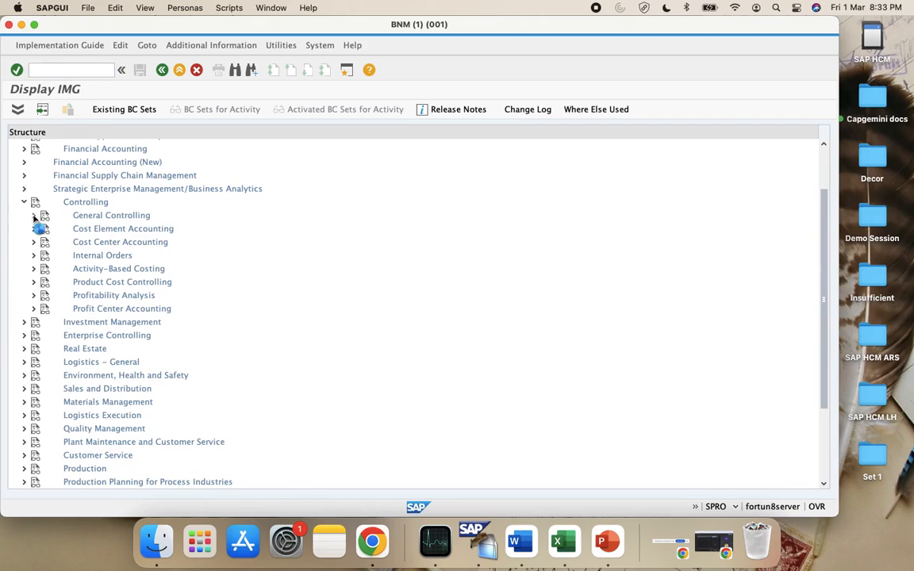
pyautogui.click(33, 215)
pyautogui.click(43, 228)
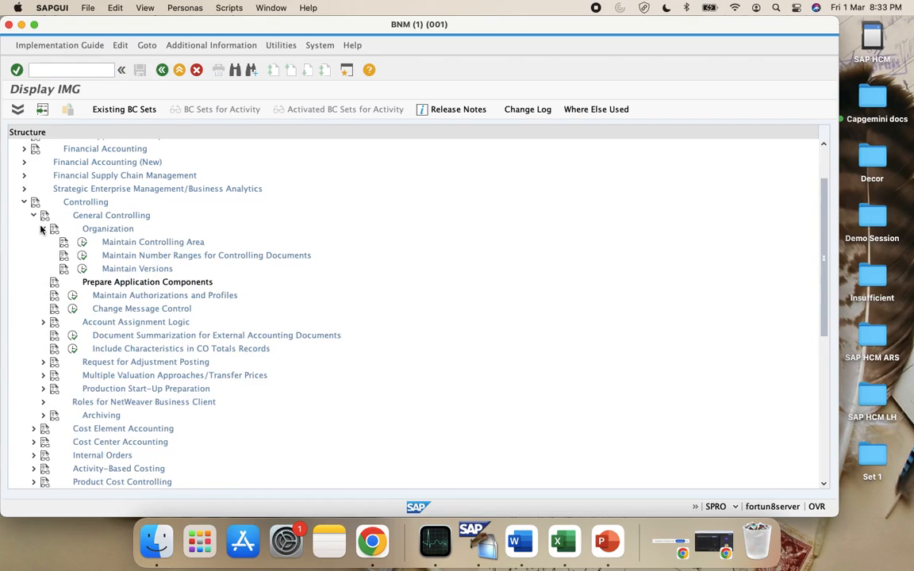
pyautogui.click(83, 243)
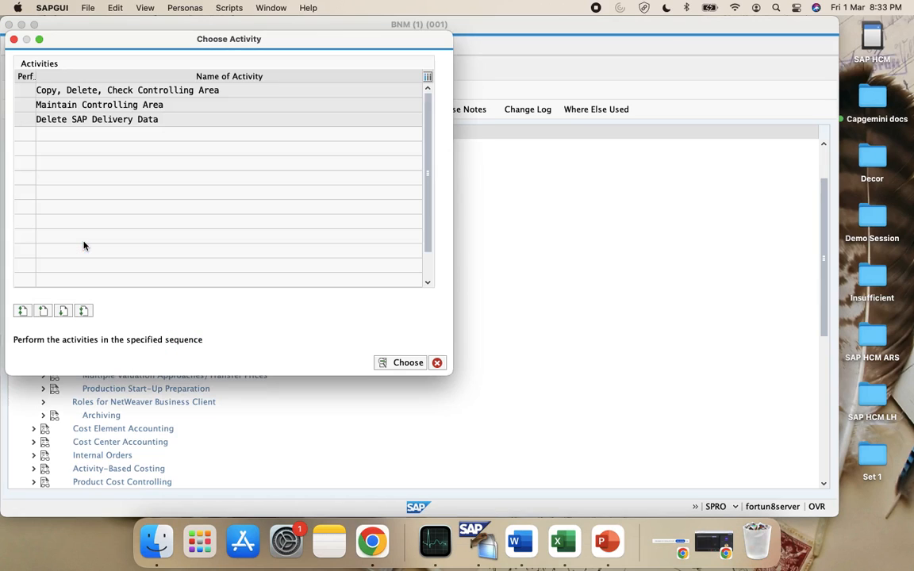
pyautogui.doubleClick(105, 104)
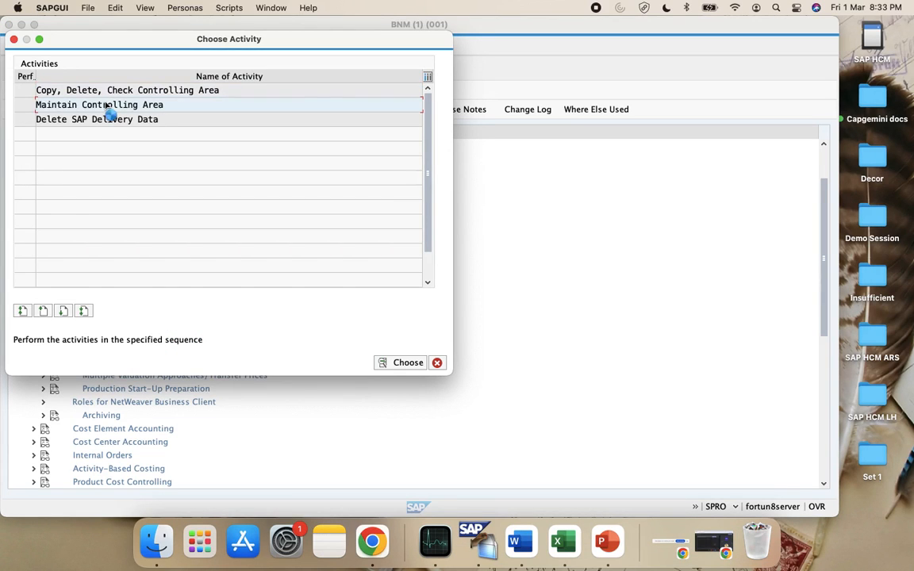
pyautogui.hotkey('ctrl', 'Right')
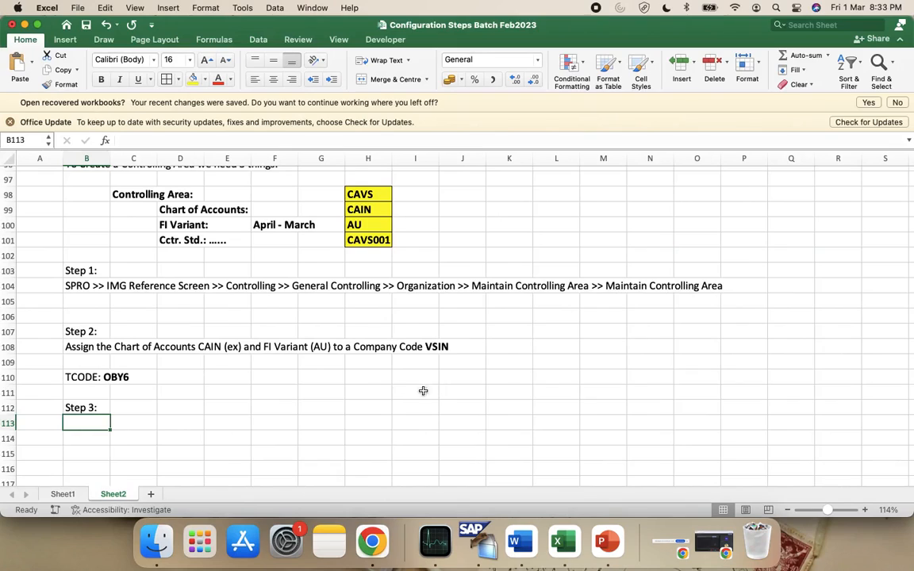
# Copy the SPRO path from B104 into B113 under Step 3
pyautogui.click(86, 290)
pyautogui.press('super+c')
pyautogui.click(102, 424)
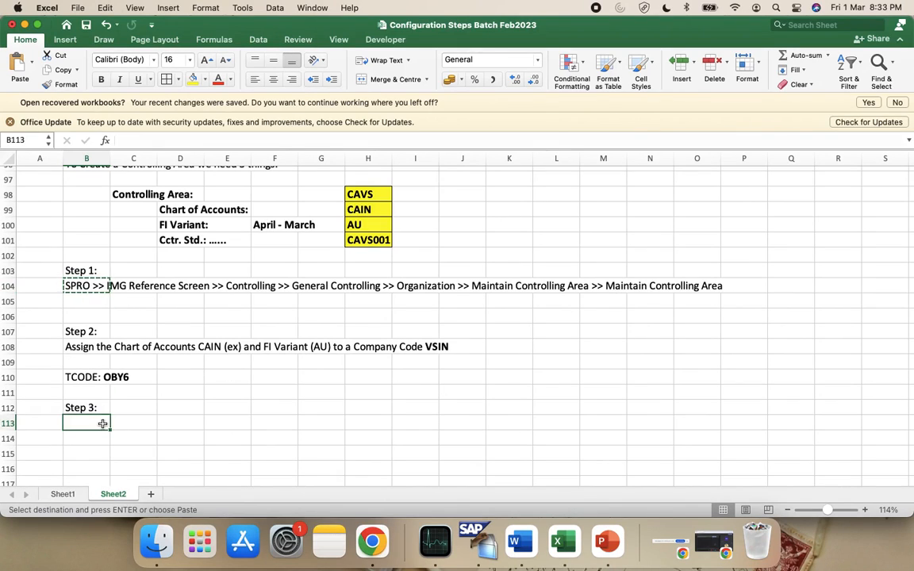
pyautogui.press('Escape')
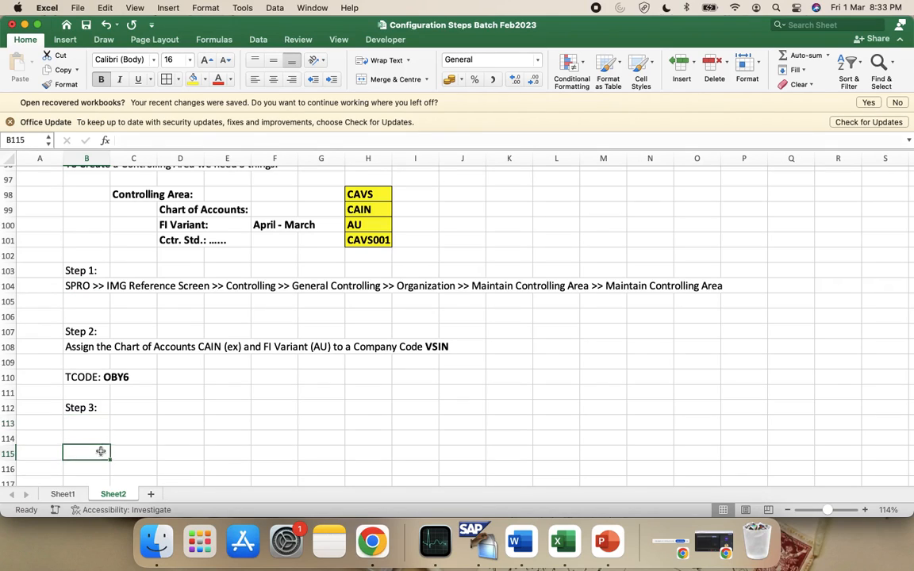
pyautogui.click(84, 287)
pyautogui.press('super+c')
pyautogui.click(102, 421)
pyautogui.press('super+v')
pyautogui.click(111, 442)
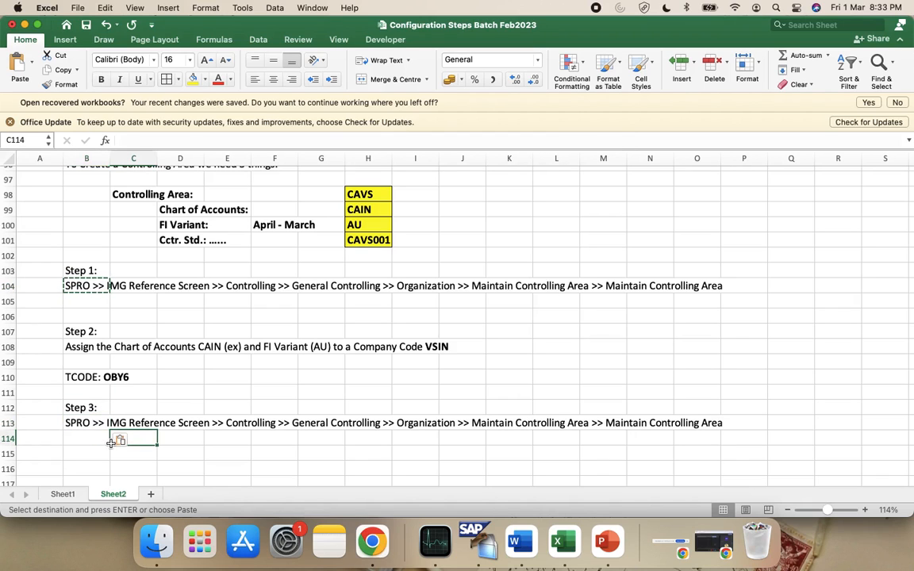
pyautogui.hotkey('ctrl', 'Left')
pyautogui.hotkey('ctrl', 'Right')
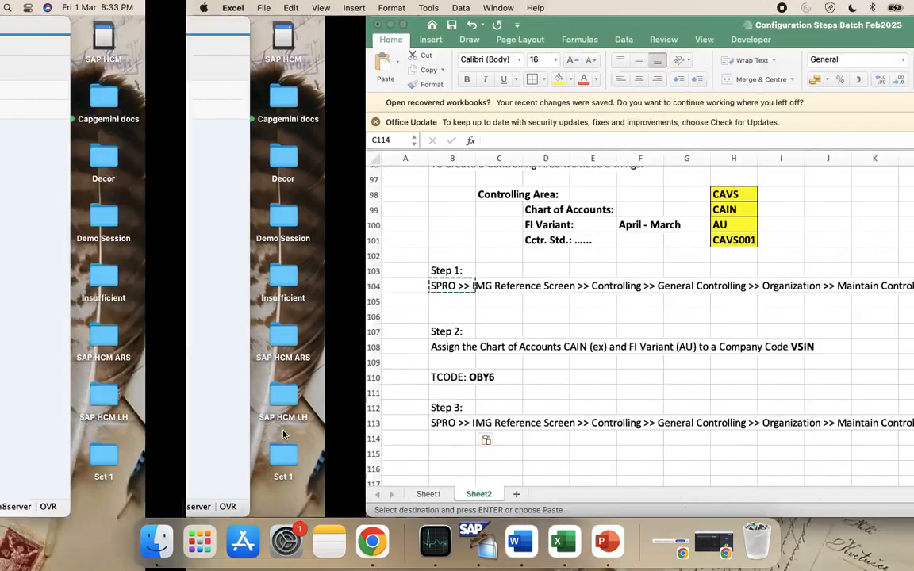
# Type 'Select your Controlling Area (ex: CAVS)' into C115
pyautogui.click(92, 454)
pyautogui.click(138, 452)
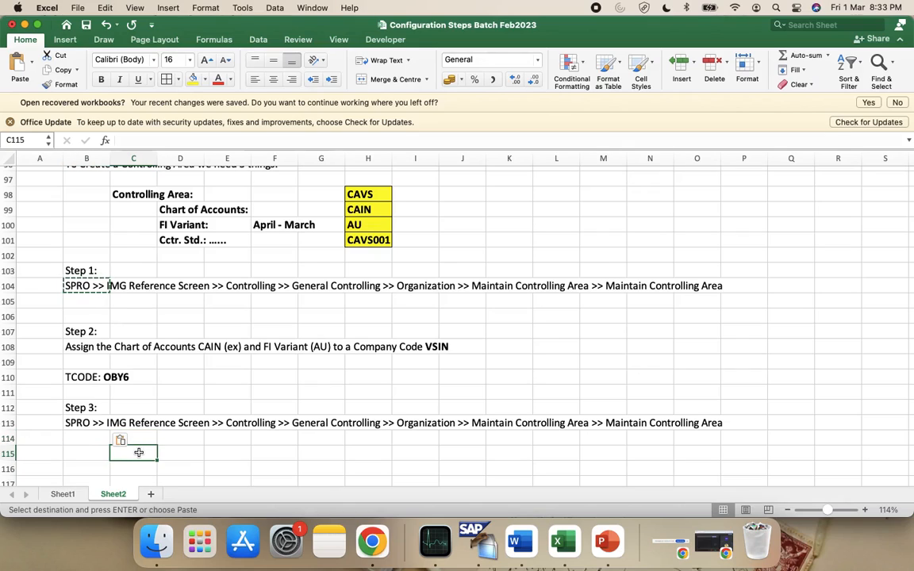
pyautogui.write('Selec')
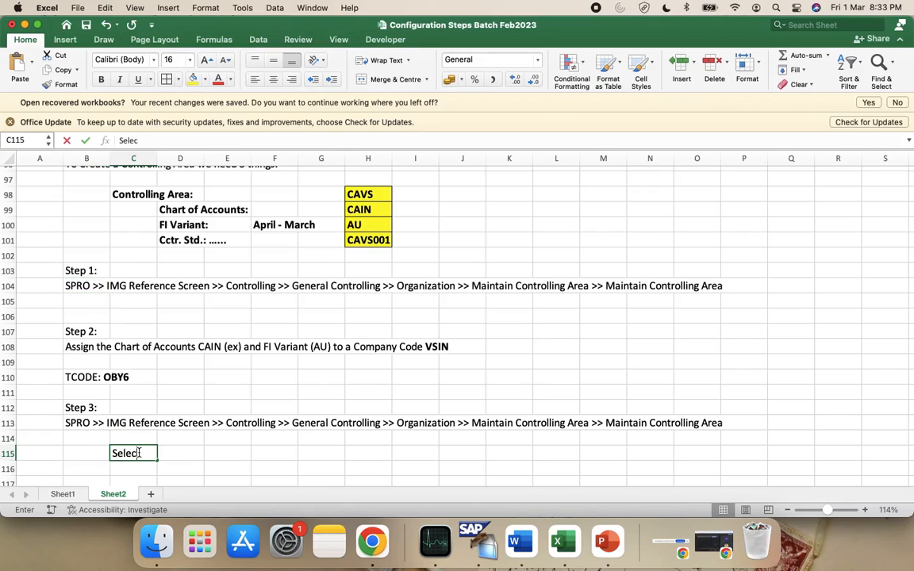
pyautogui.write('t your')
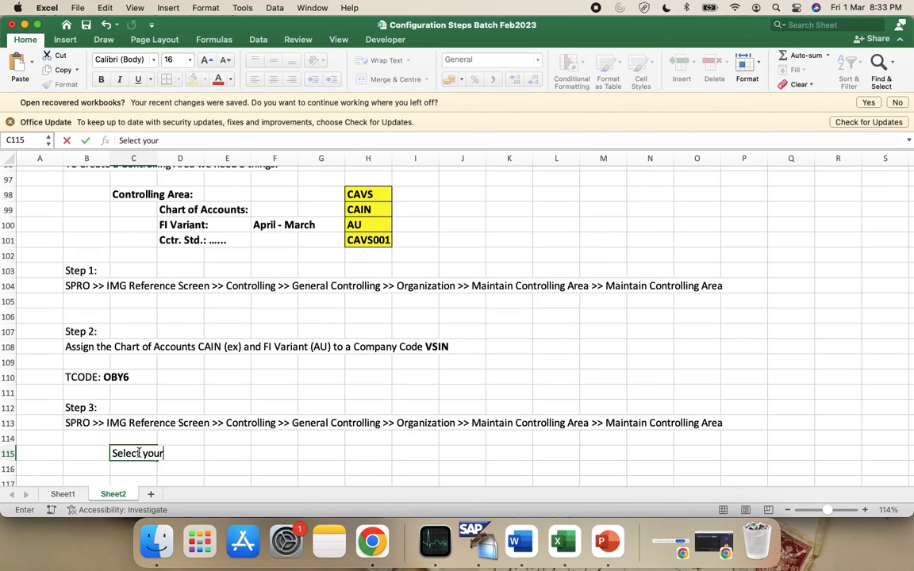
pyautogui.write(' Controlling Area')
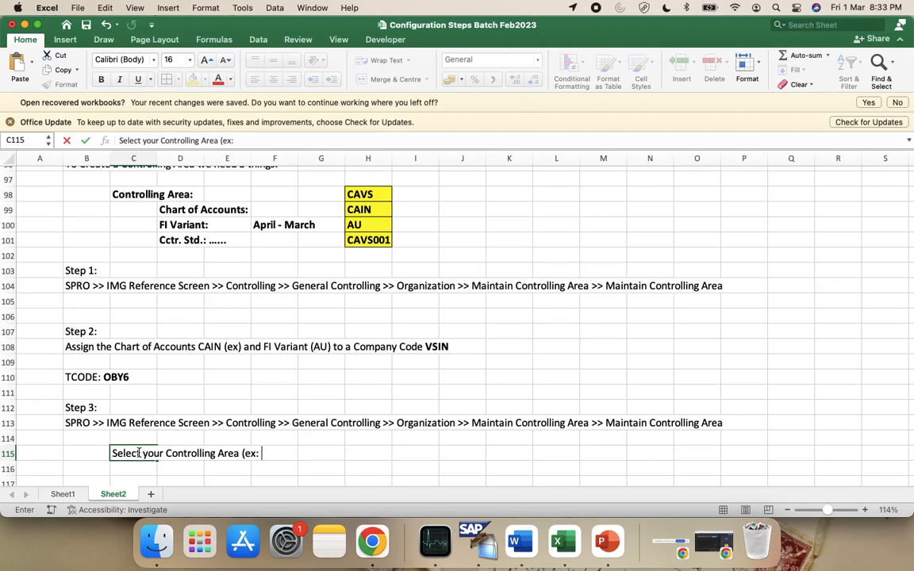
pyautogui.write('(ex: CAVS)')
pyautogui.hotkey('ctrl', 'Left')
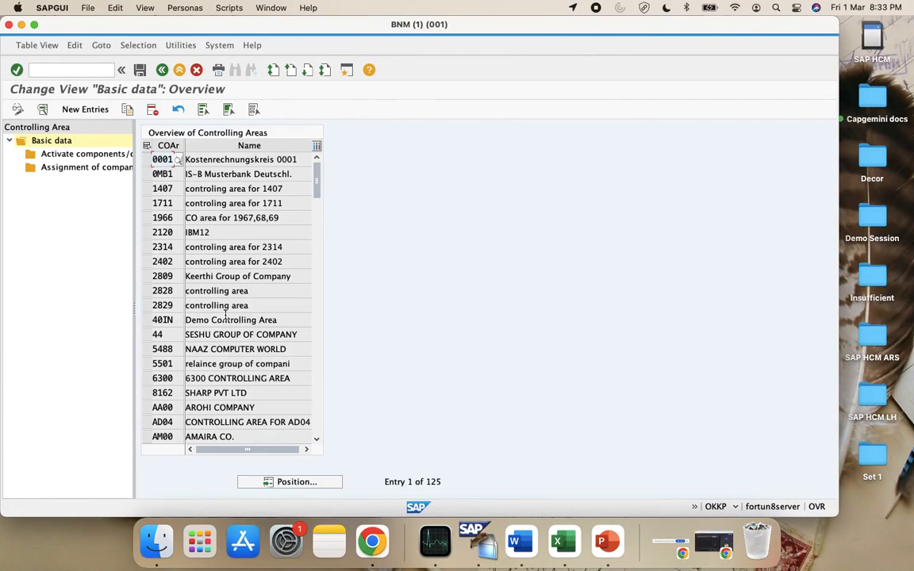
# Position the controlling area list on CA and select CAVS
pyautogui.click(316, 483)
pyautogui.write('CA*')
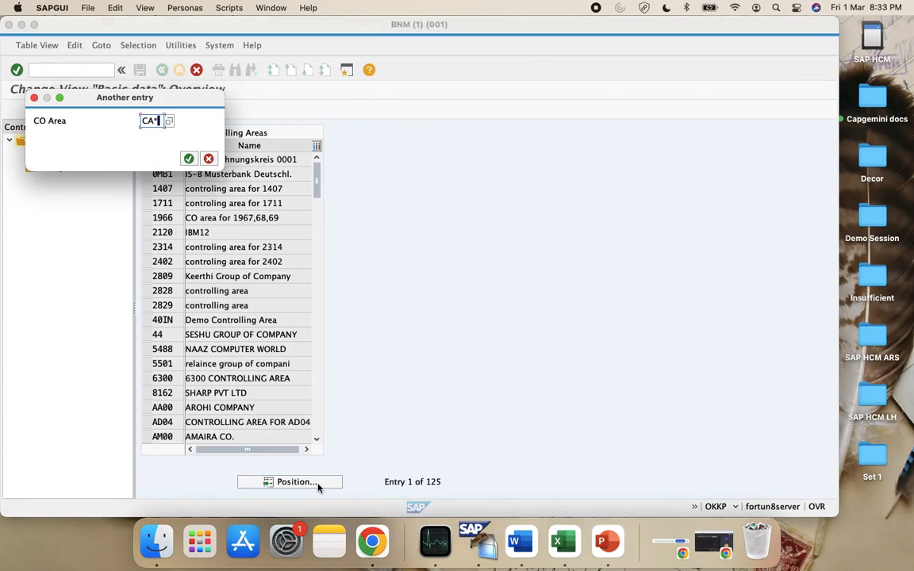
pyautogui.press('Return')
pyautogui.click(146, 174)
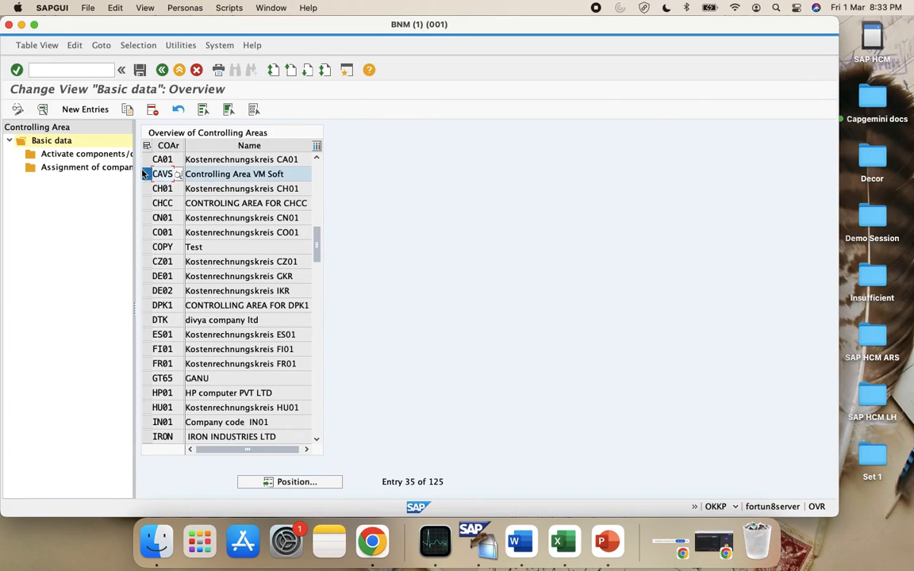
# Attempt new Activate components entries for CAVS and dismiss the missing company code error
pyautogui.doubleClick(76, 157)
pyautogui.press('super+Tab')
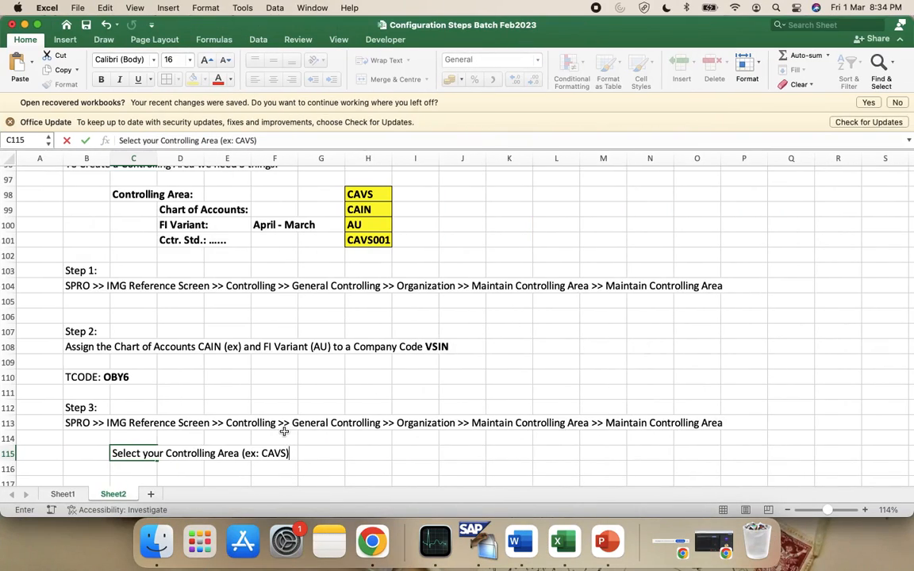
pyautogui.press('super+Tab')
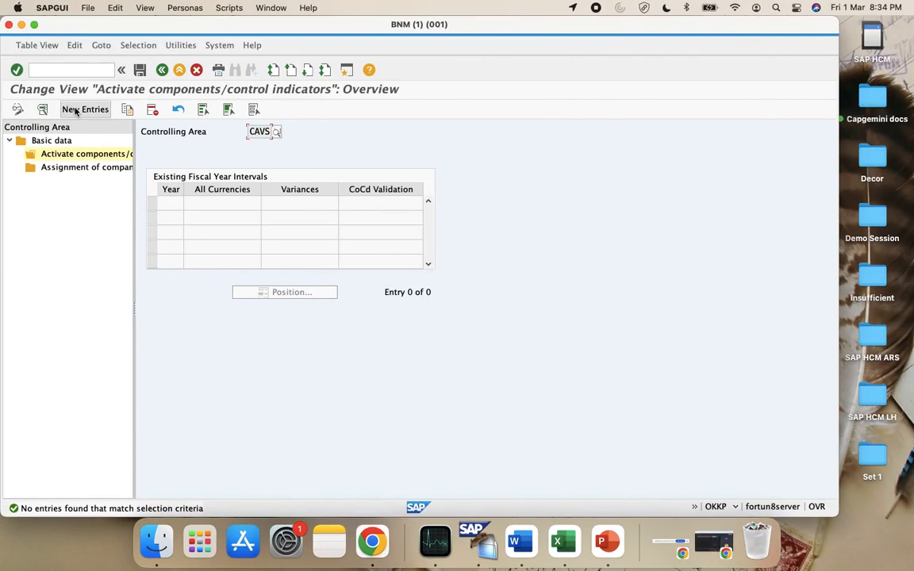
pyautogui.click(76, 111)
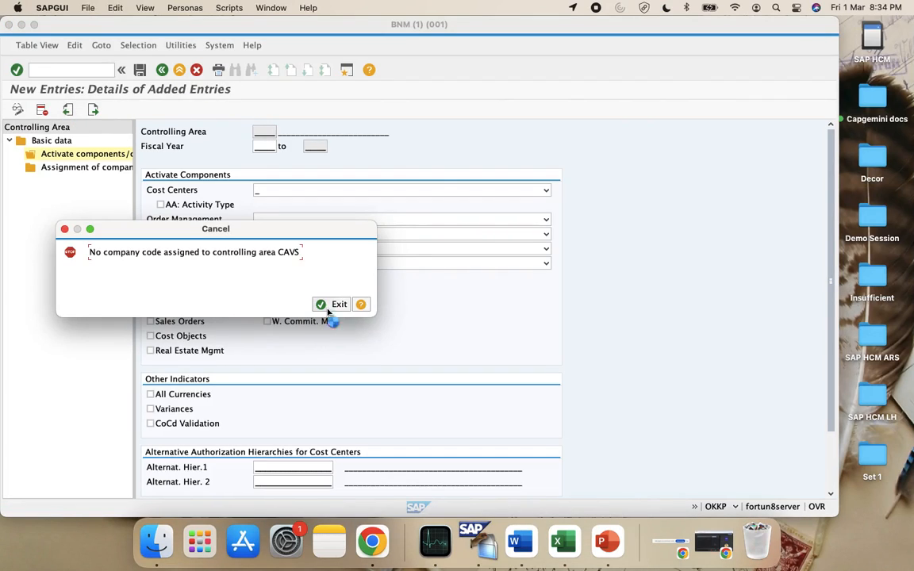
pyautogui.click(335, 305)
# Reopen Maintain Controlling Area via SPRO under Controlling > General Controlling > Organization
pyautogui.write('spro')
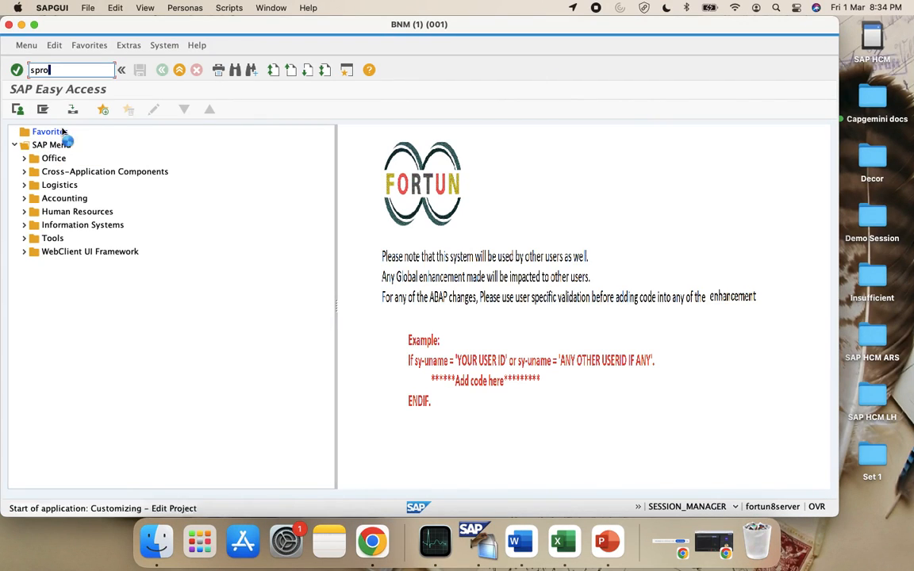
pyautogui.press('Return')
pyautogui.click(44, 111)
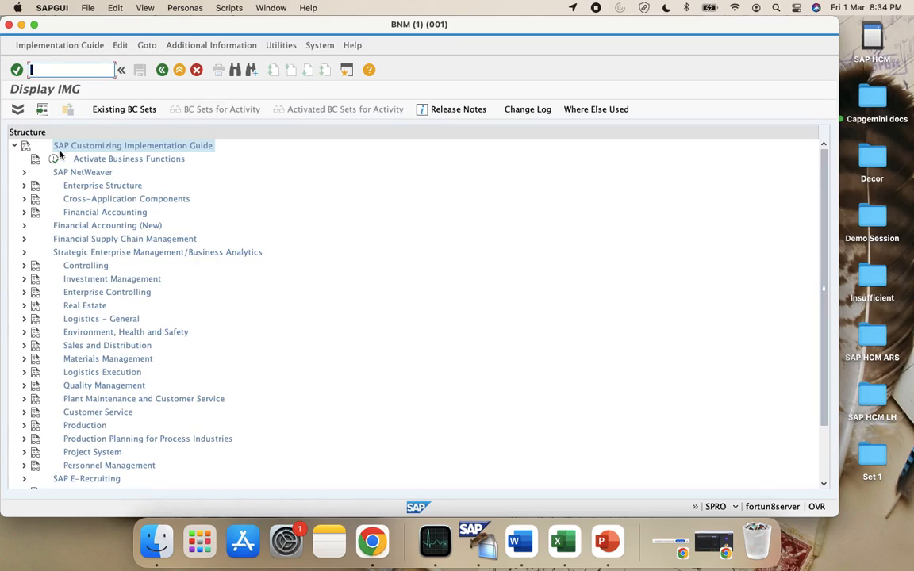
pyautogui.scroll(-3, 147, 396)
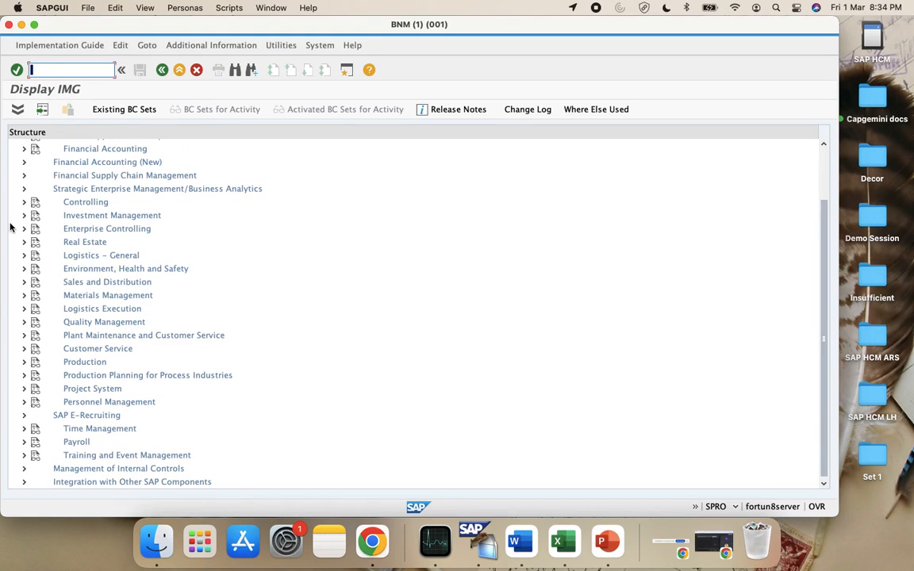
pyautogui.click(23, 202)
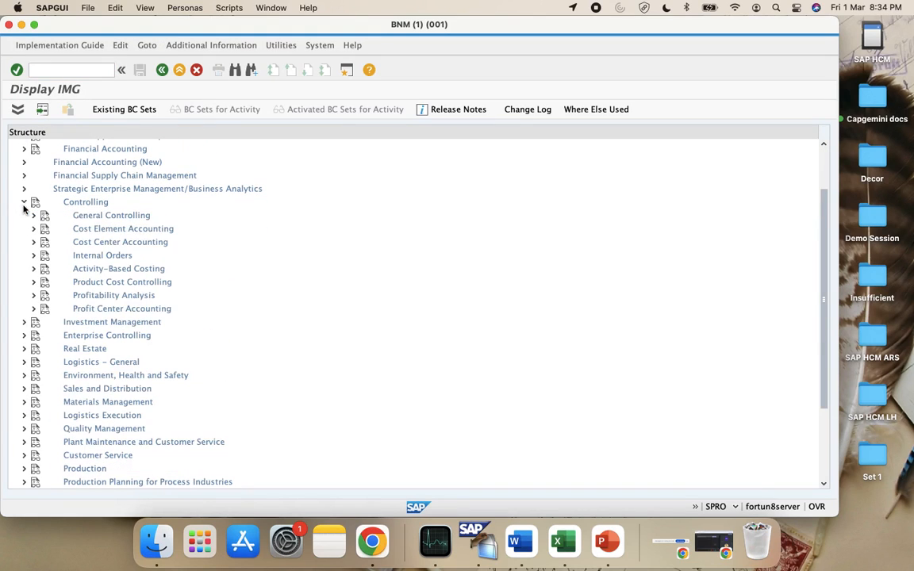
pyautogui.click(33, 216)
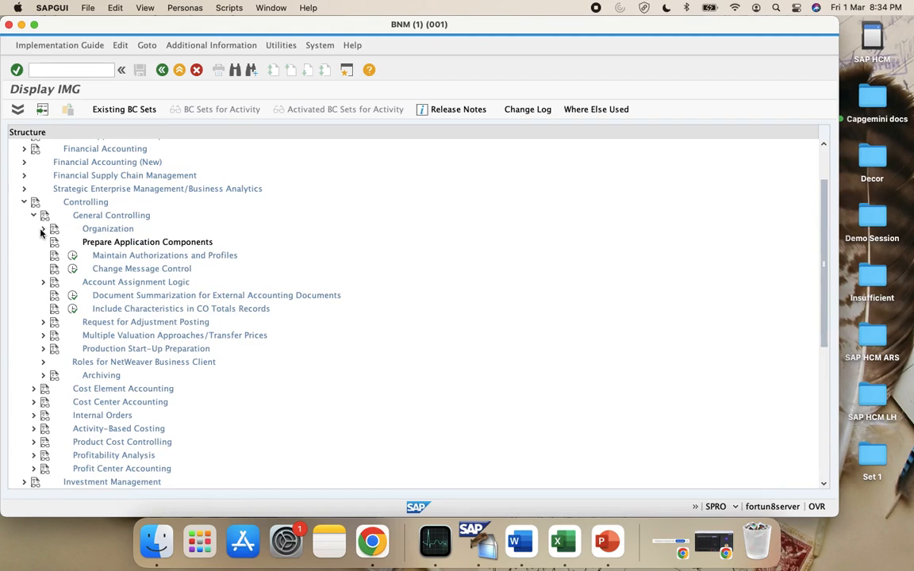
pyautogui.click(42, 228)
pyautogui.click(81, 242)
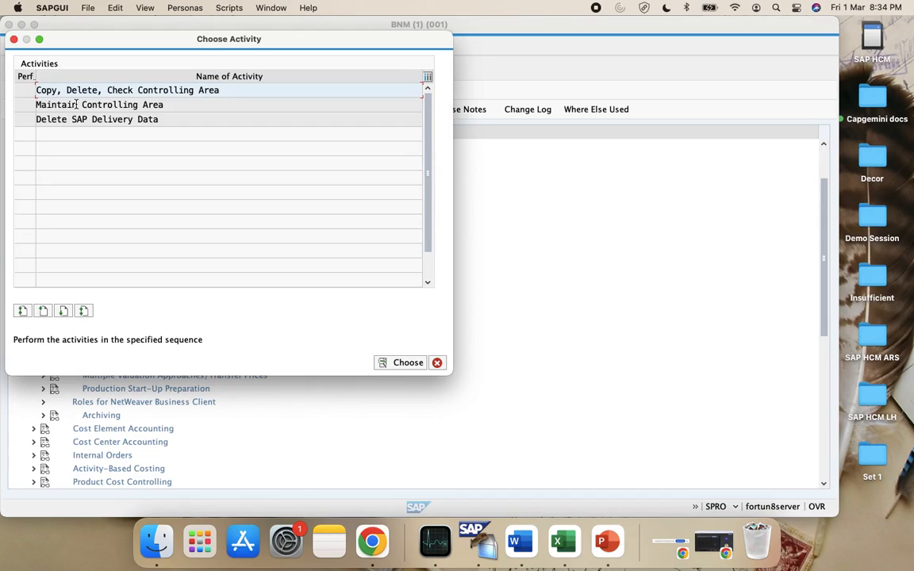
pyautogui.doubleClick(85, 104)
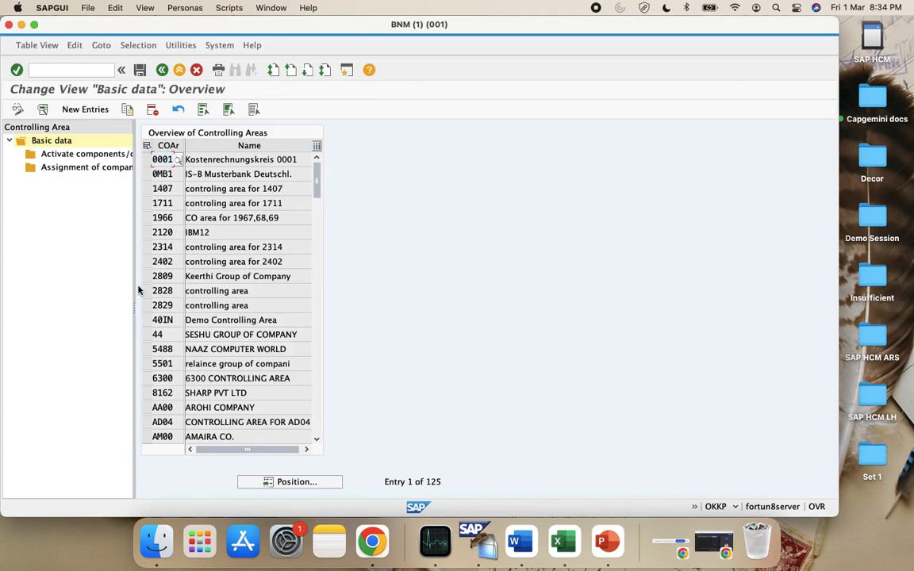
# Jump the list to CA entries and select the CAVS controlling area
pyautogui.click(312, 487)
pyautogui.write('C')
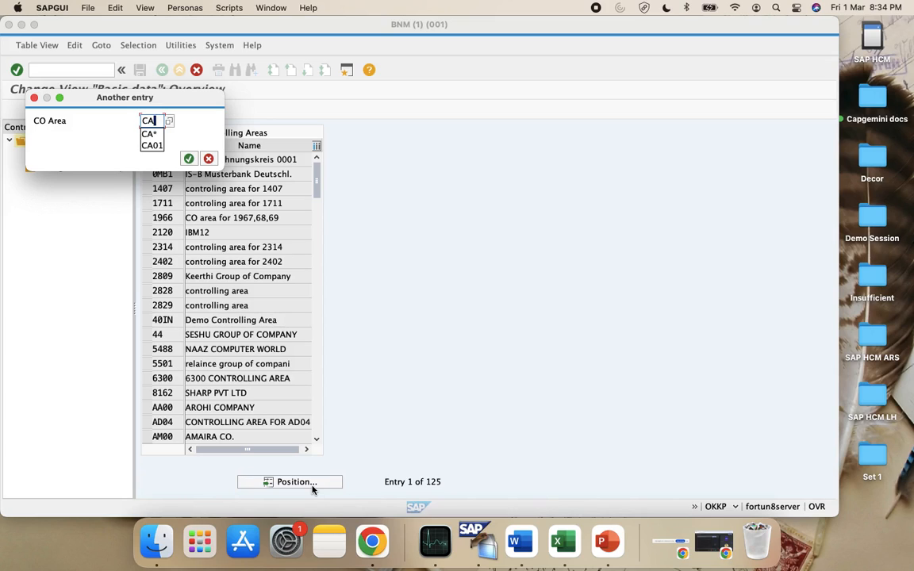
pyautogui.write('A')
pyautogui.press('Return')
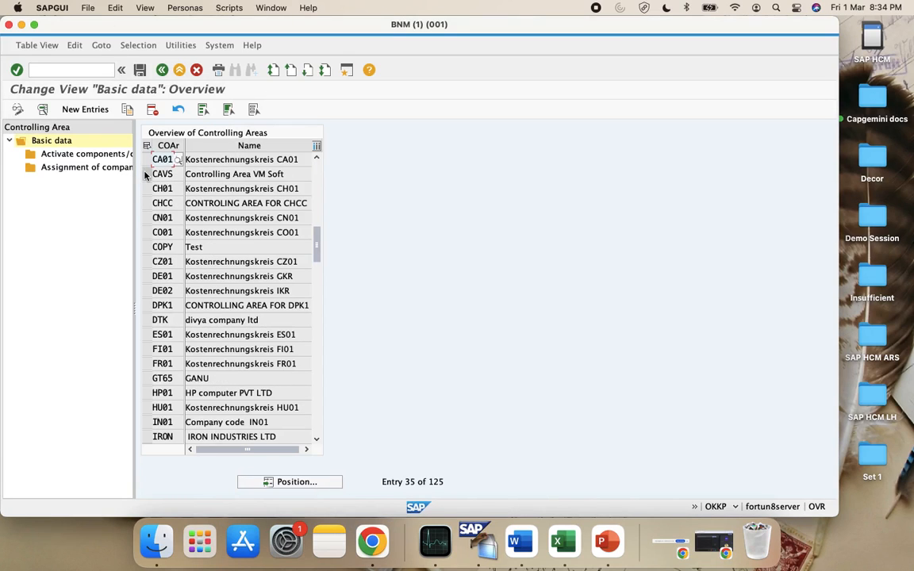
pyautogui.click(146, 175)
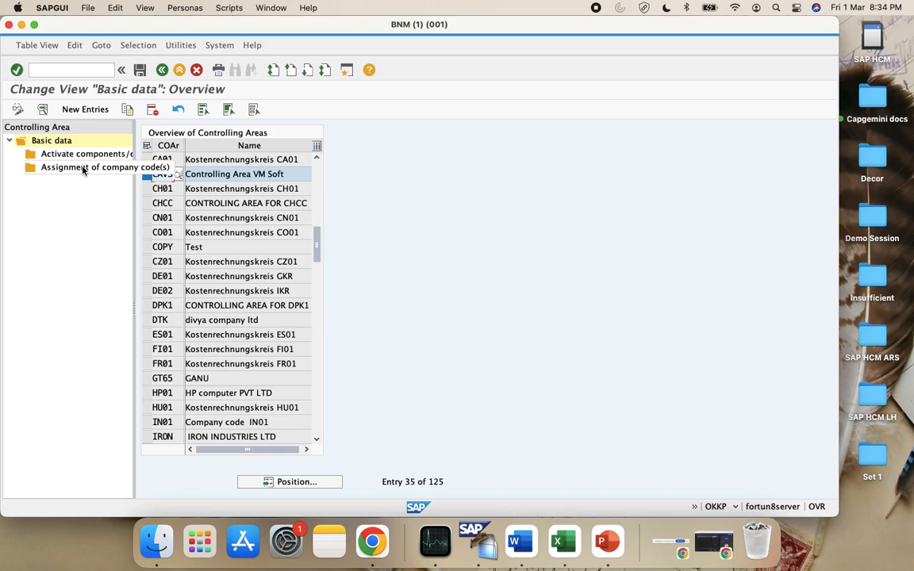
# Write 'Click Assignment of Company Code' in C116, with 'Company Code' bolded
pyautogui.click(557, 542)
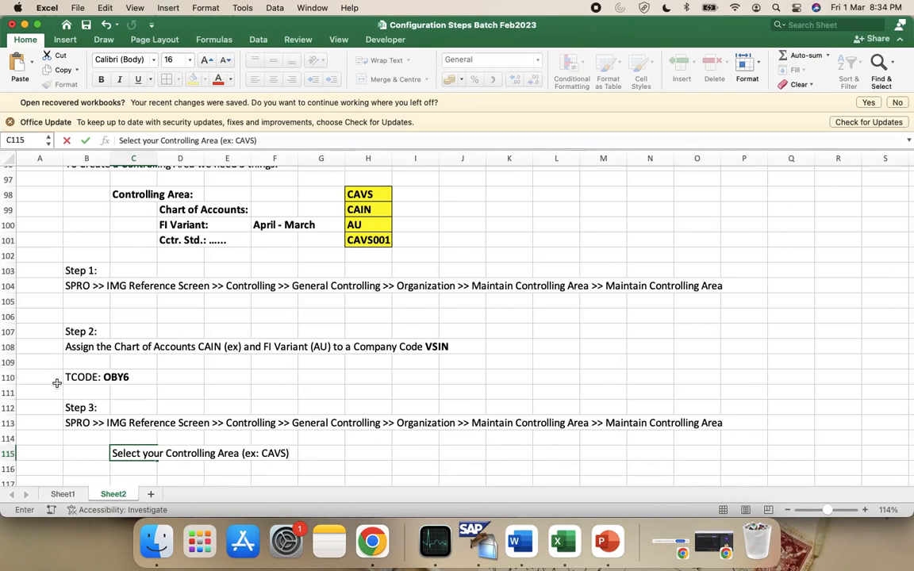
pyautogui.scroll(-2, 206, 464)
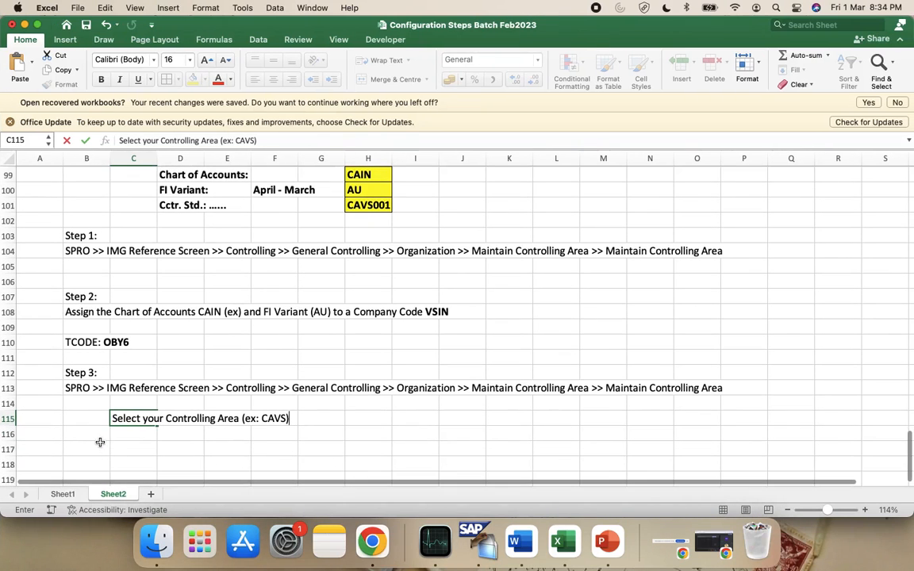
pyautogui.click(128, 444)
pyautogui.write('Clic')
pyautogui.press('BackSpace')
pyautogui.press('BackSpace')
pyautogui.press('BackSpace')
pyautogui.press('BackSpace')
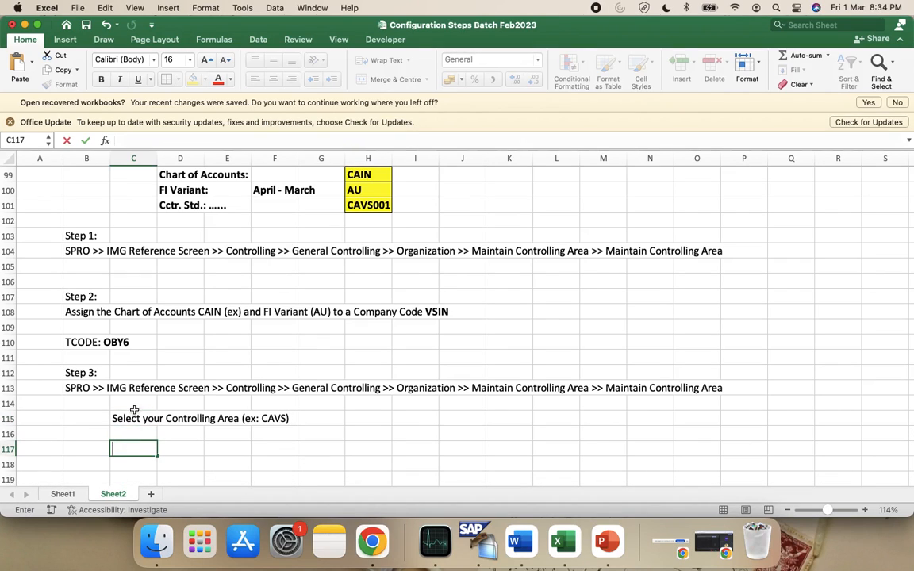
pyautogui.click(138, 429)
pyautogui.write('Click')
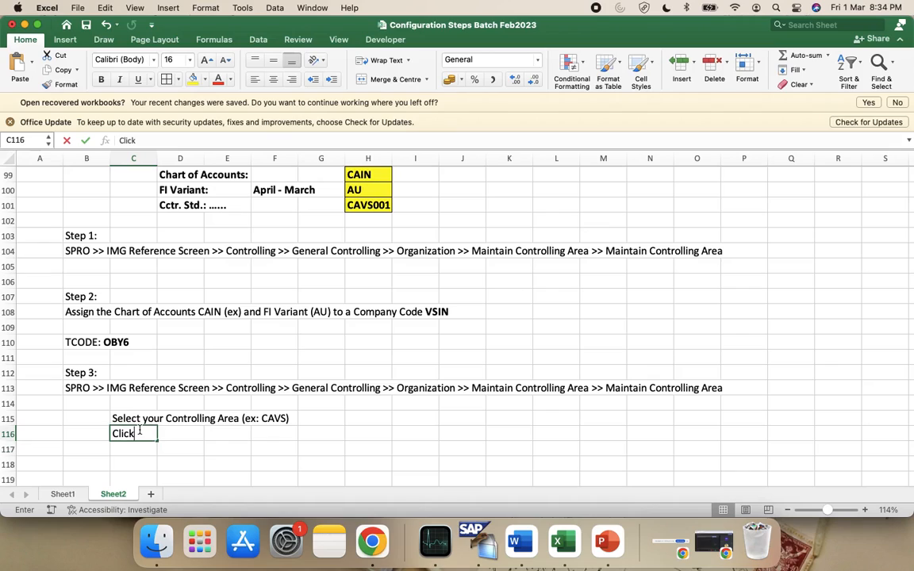
pyautogui.write(' Assignm')
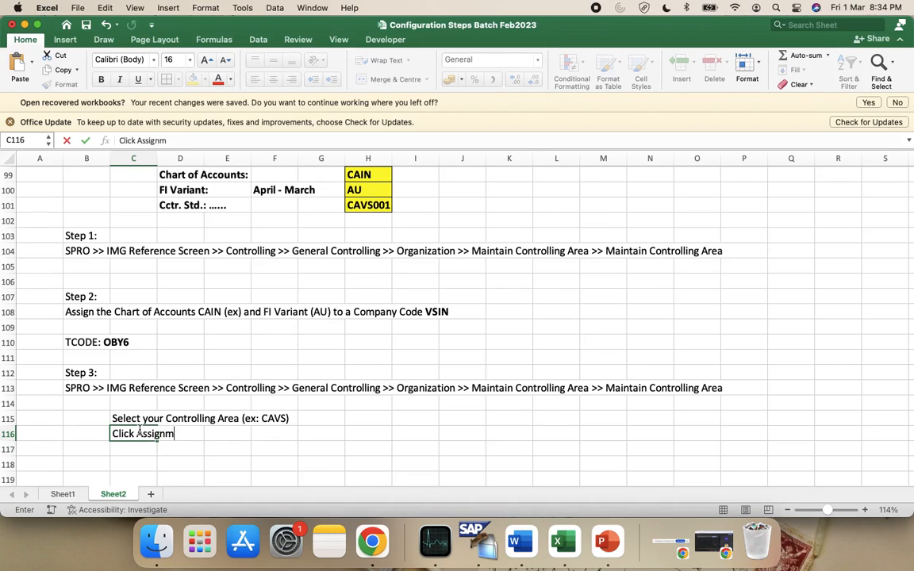
pyautogui.write('ent of Company COde')
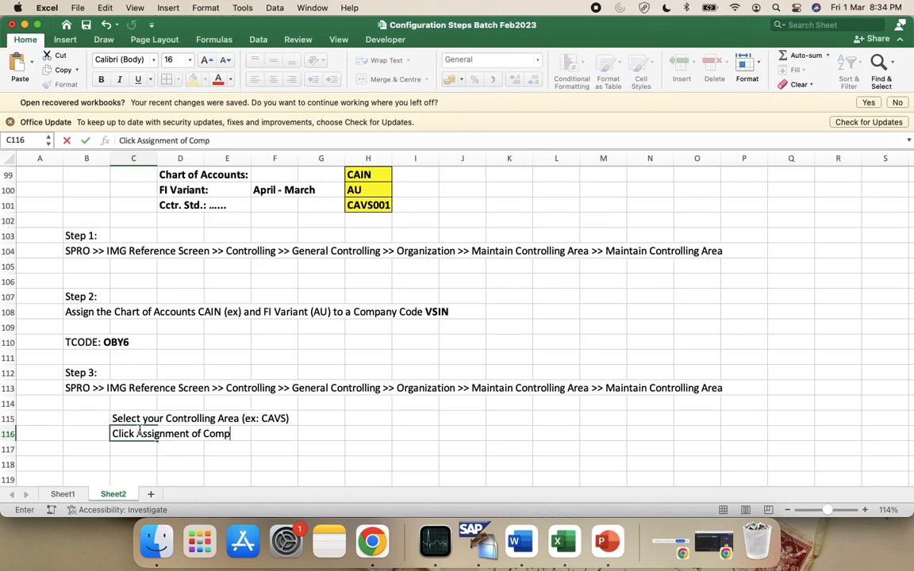
pyautogui.press('BackSpace')
pyautogui.press('BackSpace')
pyautogui.press('BackSpace')
pyautogui.write('ode')
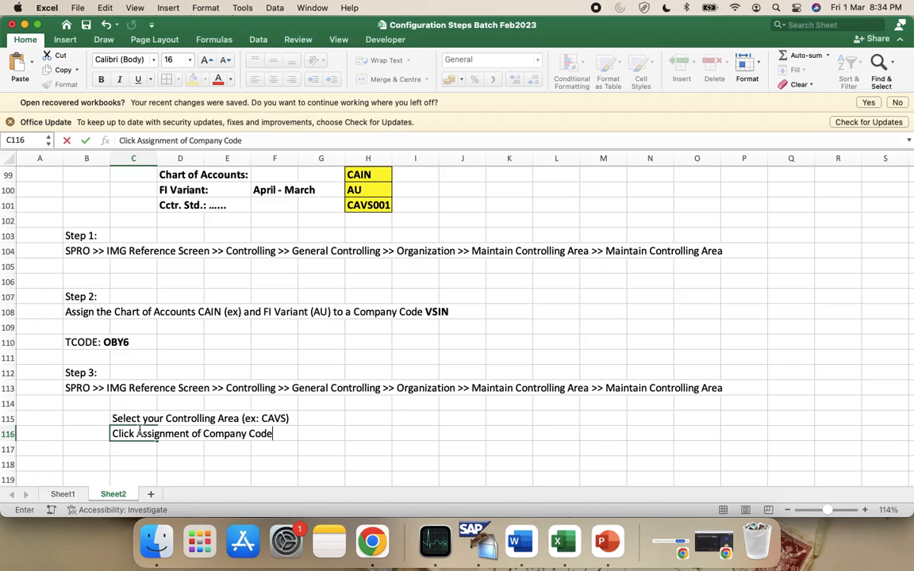
pyautogui.click(205, 435)
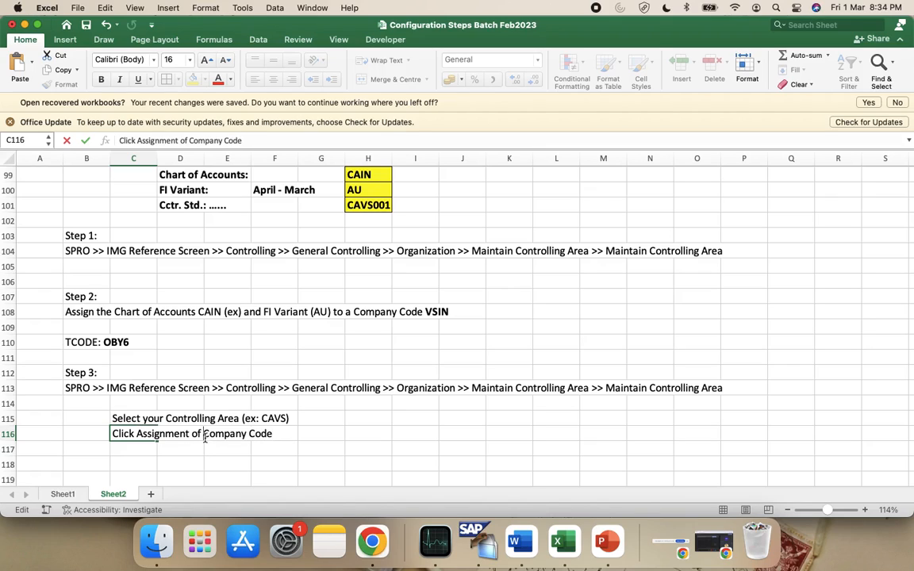
pyautogui.hotkey('shift', 'alt', 'Right')
pyautogui.hotkey('shift', 'alt', 'Right')
pyautogui.press('super+b')
pyautogui.click(287, 448)
# Open CAVS company code assignment, start new entries and browse the CoC list
pyautogui.press('super+Tab')
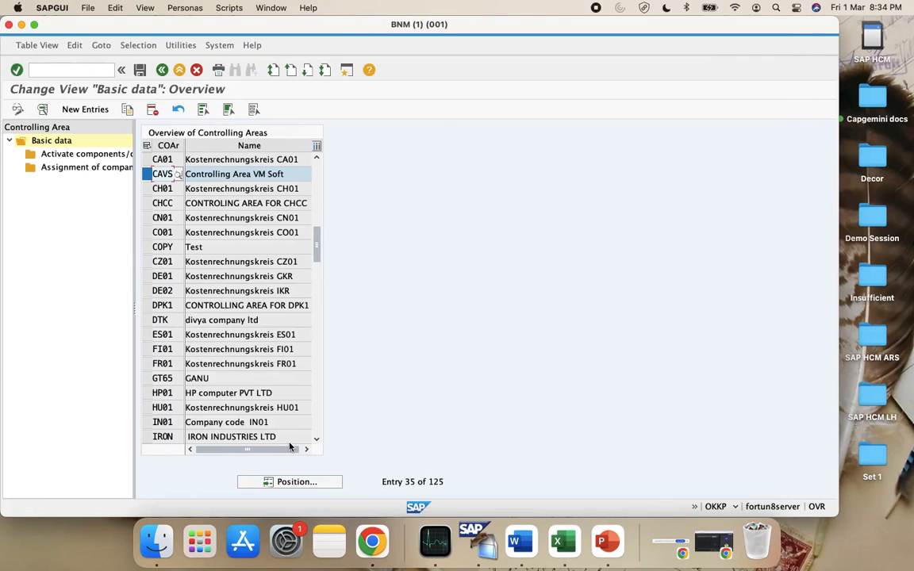
pyautogui.doubleClick(68, 168)
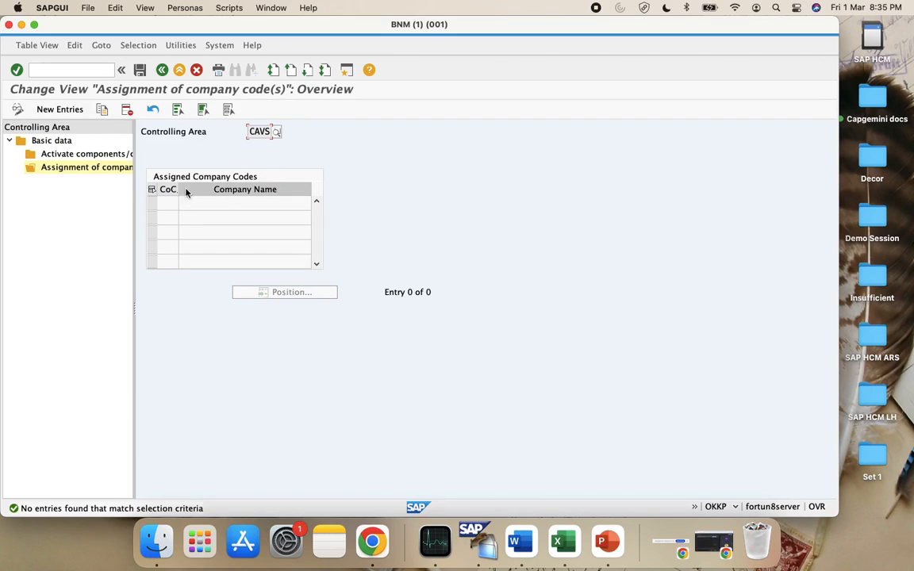
pyautogui.click(59, 112)
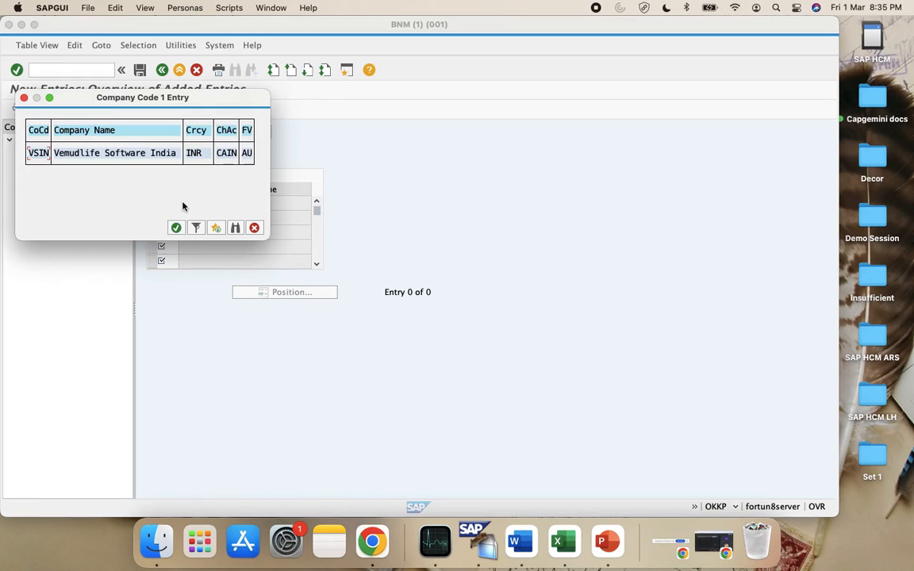
pyautogui.click(252, 227)
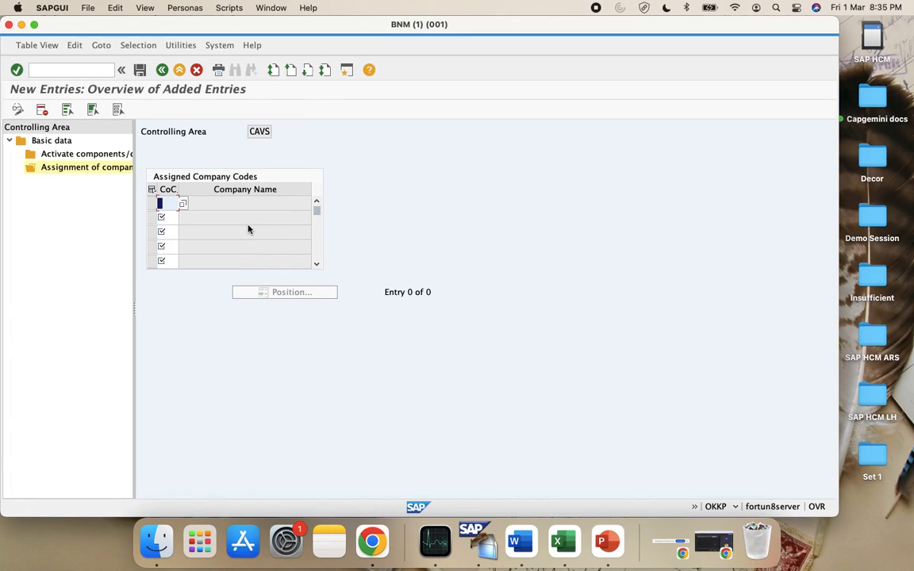
pyautogui.click(182, 204)
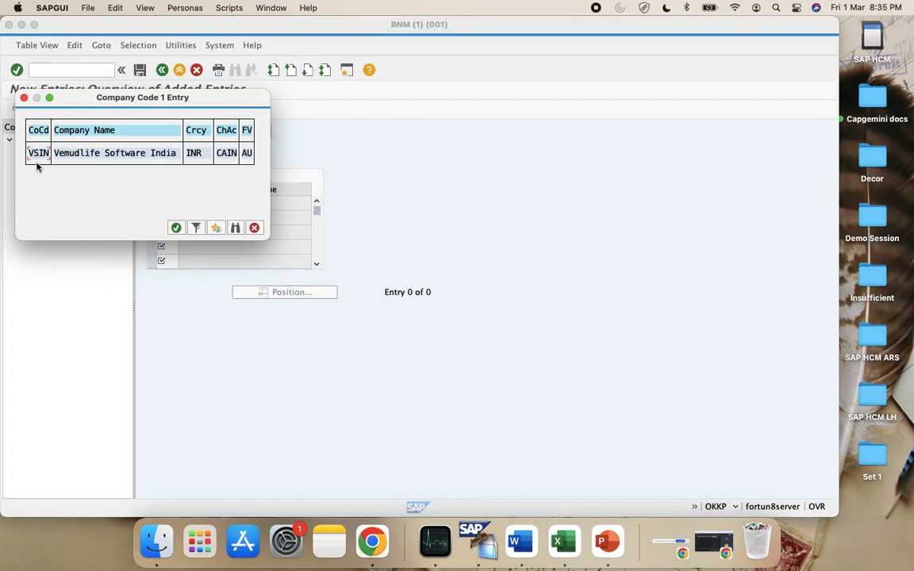
pyautogui.click(254, 227)
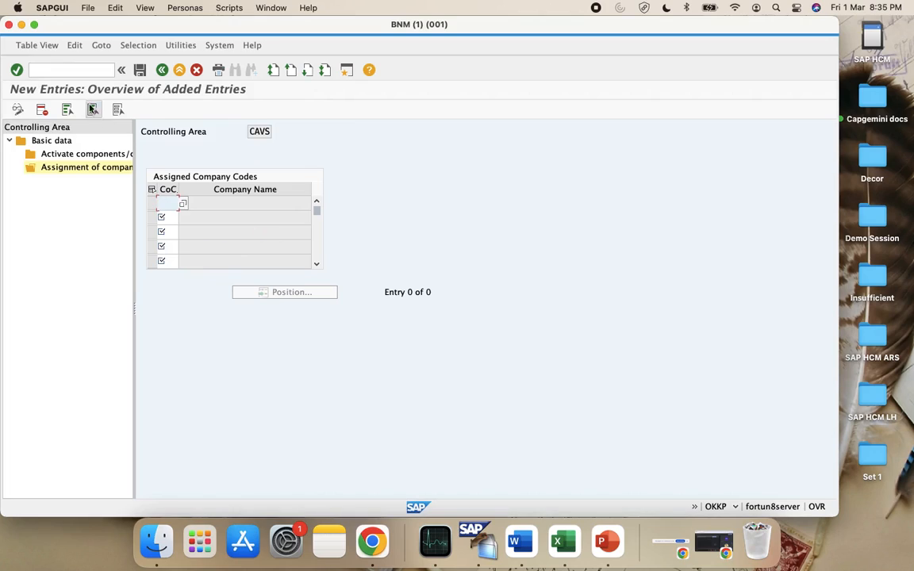
# Enter /oby6 to open OBY6 in a second session
pyautogui.click(64, 71)
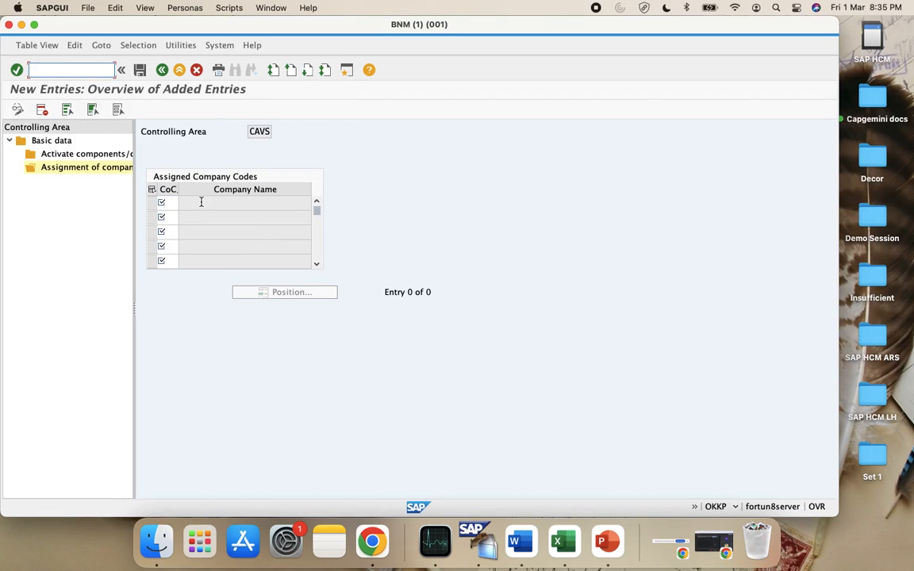
pyautogui.write('/oby6')
pyautogui.press('Return')
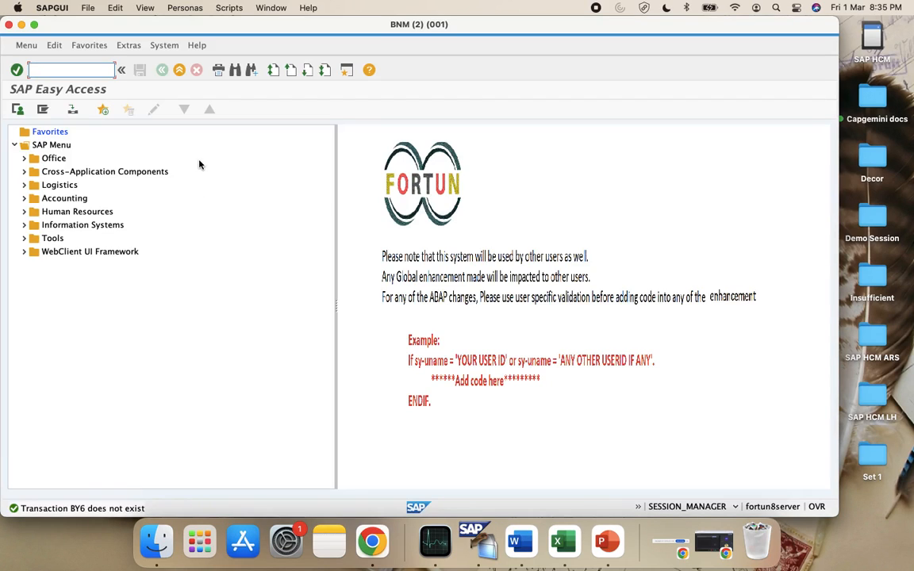
# Open the OBY6 company code table in display mode and try the company code lookup in OKKP's first row
pyautogui.write('oby6')
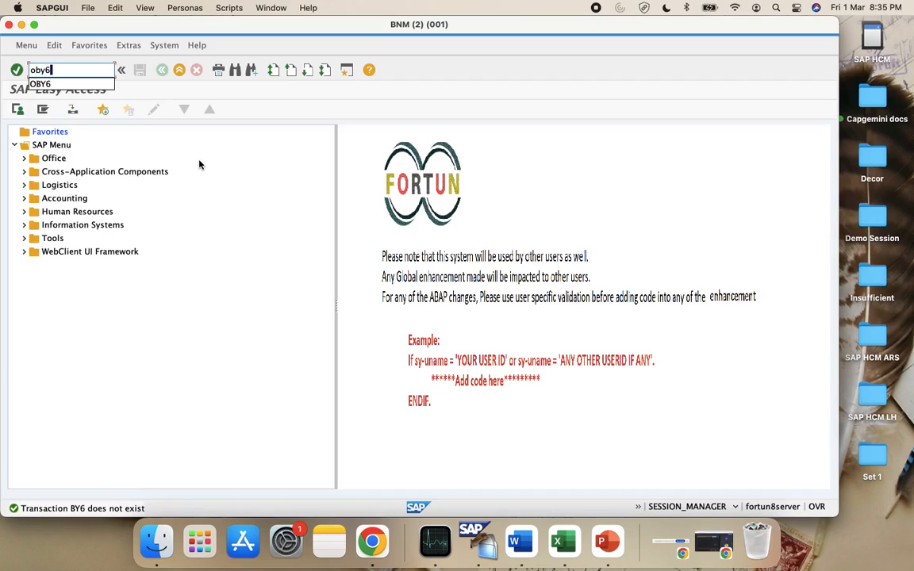
pyautogui.press('Return')
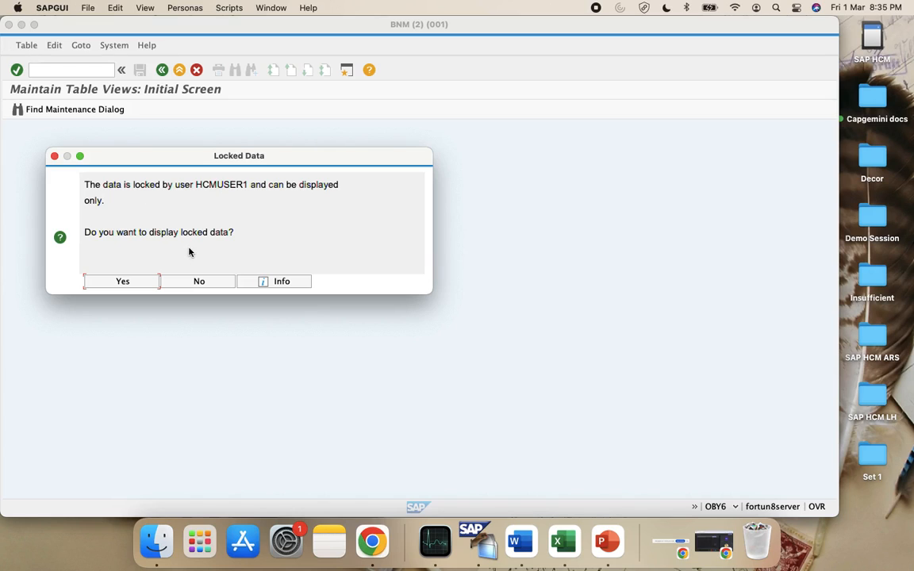
pyautogui.click(140, 283)
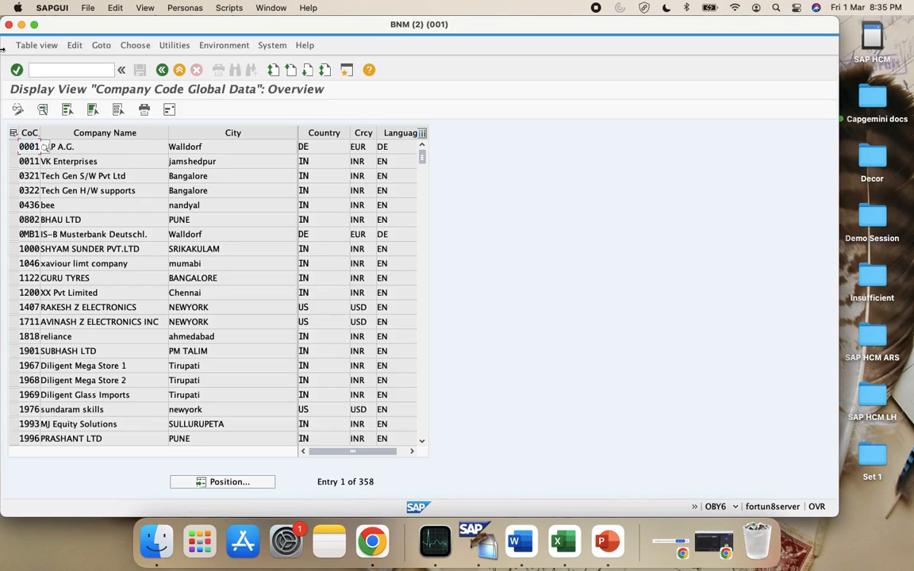
pyautogui.moveTo(2, 46); pyautogui.dragTo(386, 92)
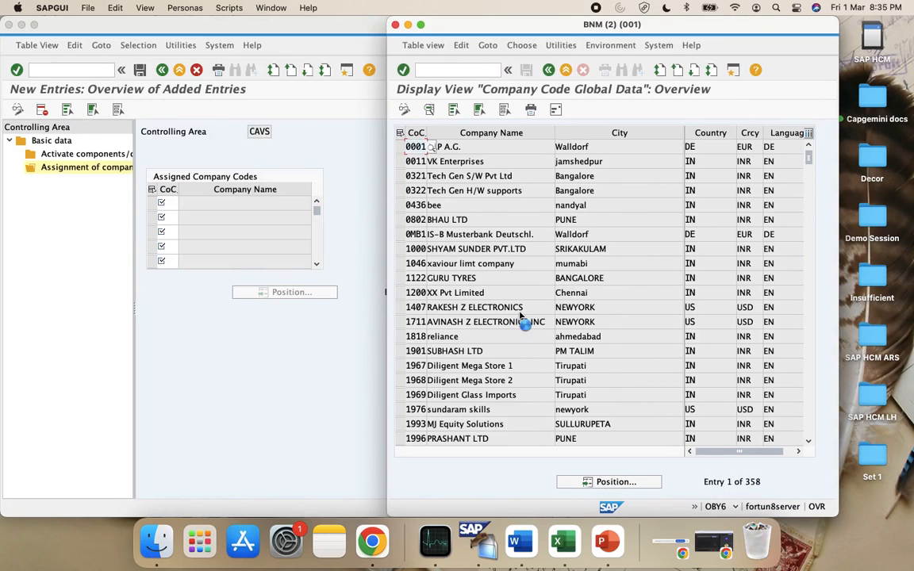
pyautogui.scroll(-3, 532, 321)
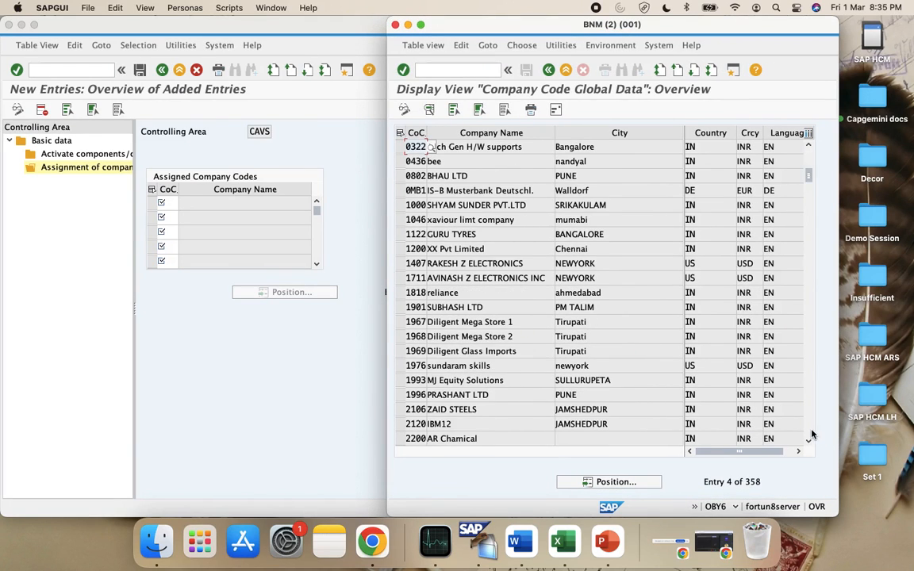
pyautogui.scroll(-20, 811, 435)
pyautogui.scroll(-20, 812, 434)
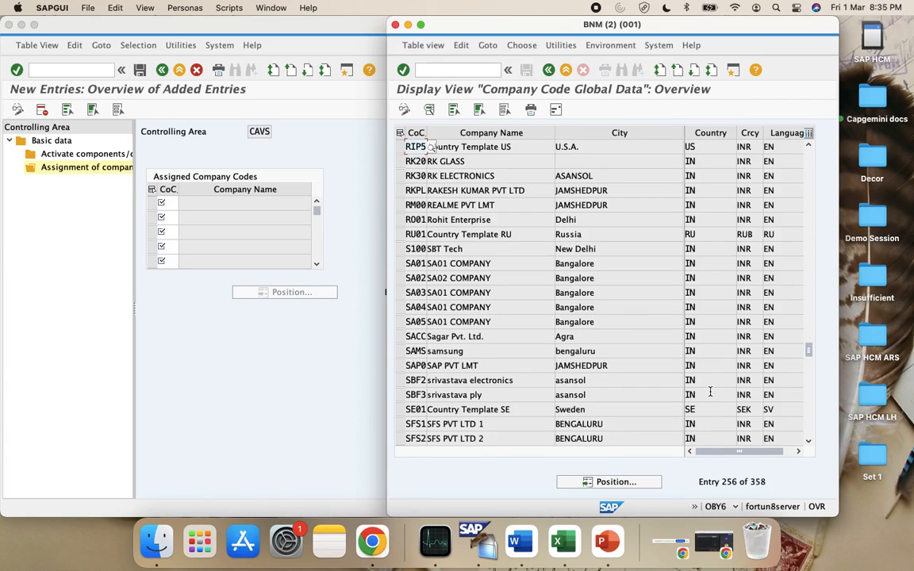
pyautogui.scroll(-13, 809, 425)
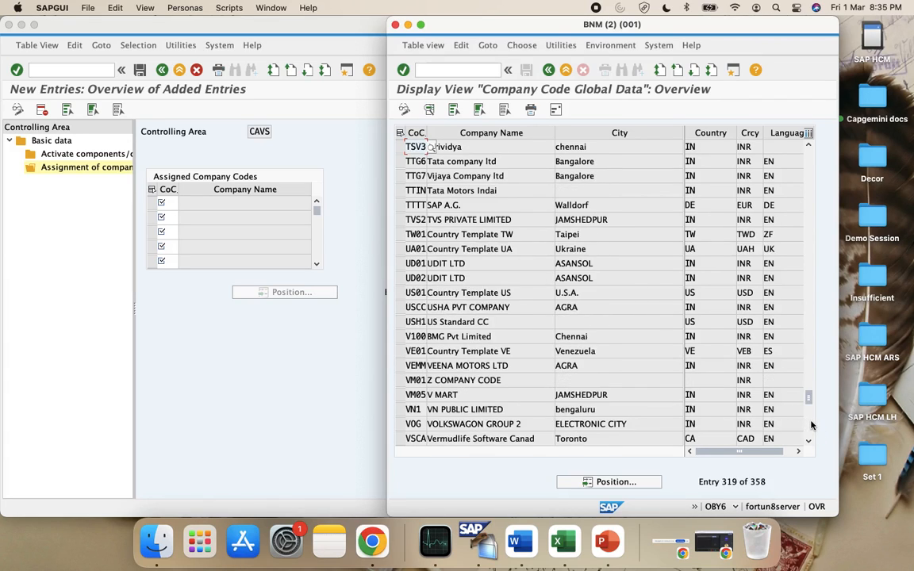
pyautogui.click(105, 317)
pyautogui.click(171, 202)
pyautogui.press('F4')
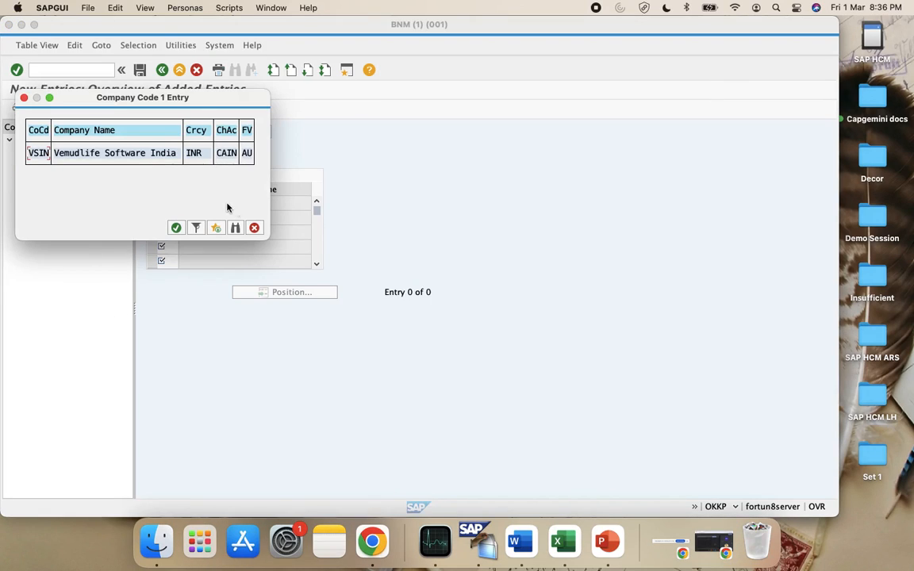
pyautogui.click(254, 228)
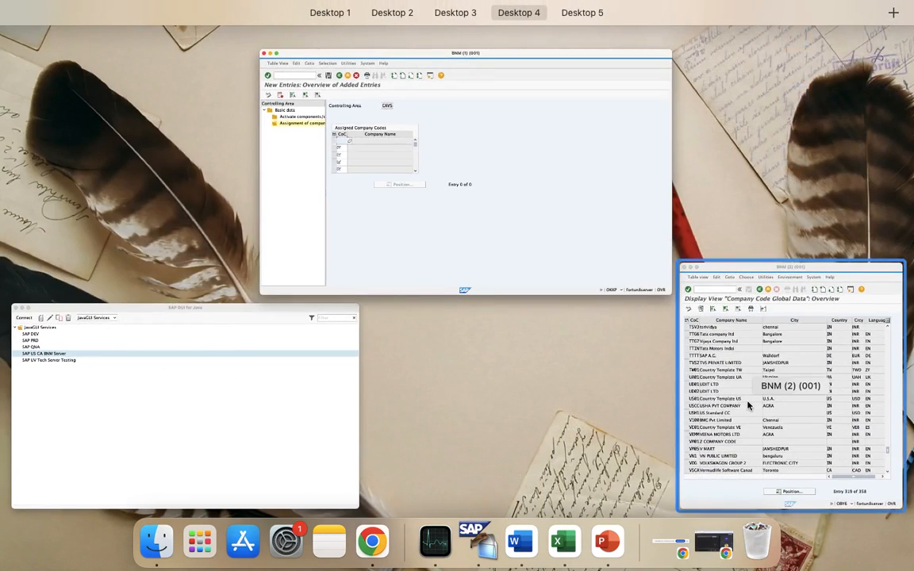
# Position the table to VSIN and check its fiscal year variant AU and chart of accounts CAIN
pyautogui.click(746, 403)
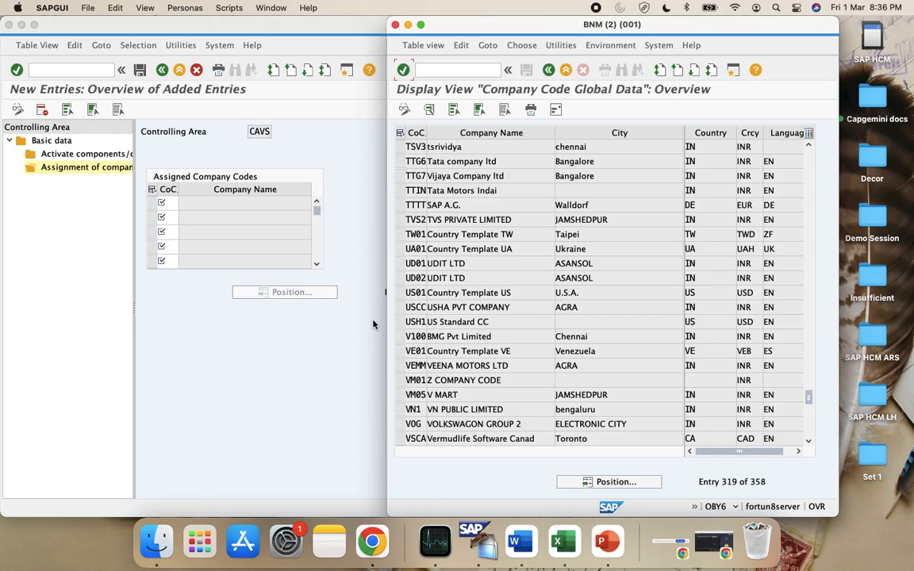
pyautogui.click(647, 482)
pyautogui.write('VSIN')
pyautogui.press('Return')
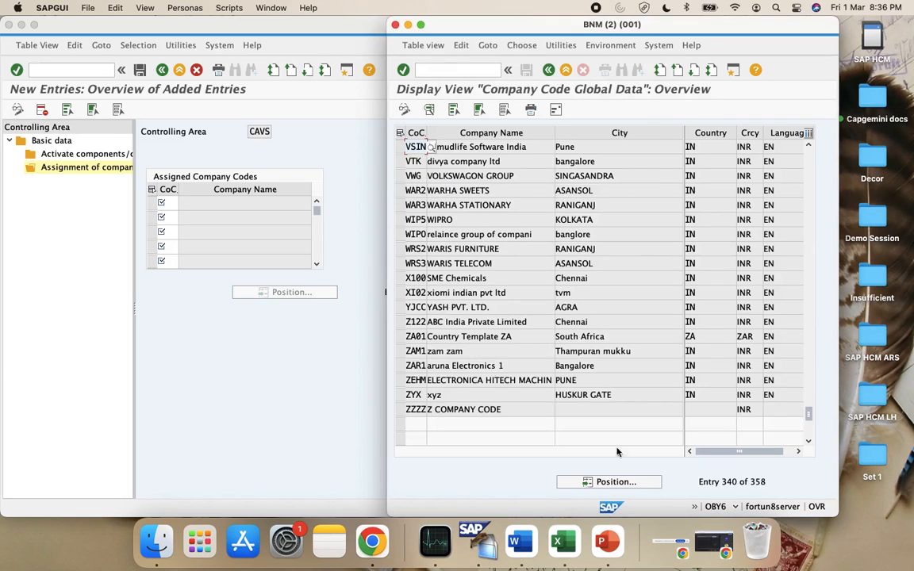
pyautogui.doubleClick(448, 150)
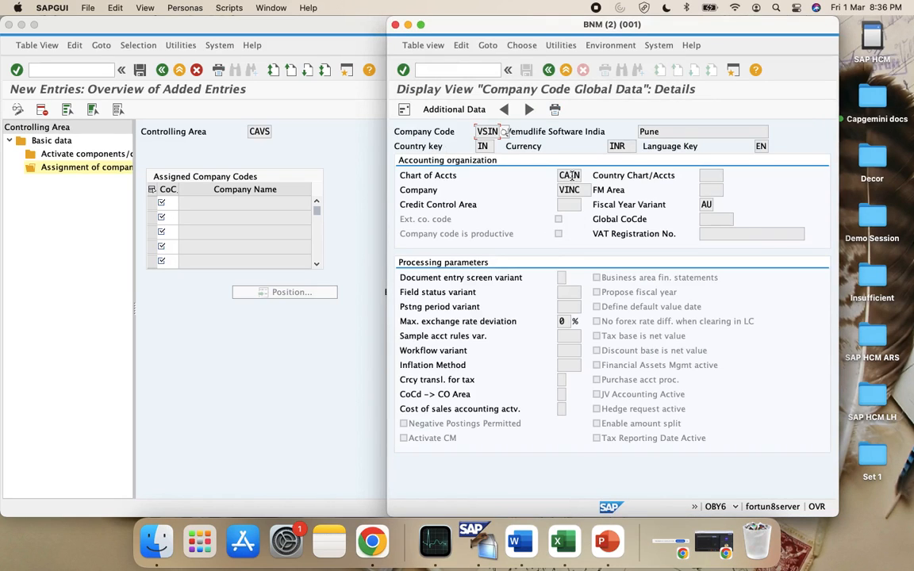
pyautogui.click(705, 205)
pyautogui.click(573, 174)
# Retry the company code lookup in the CAVS assignment, then return to the company code overview
pyautogui.click(173, 199)
pyautogui.click(182, 204)
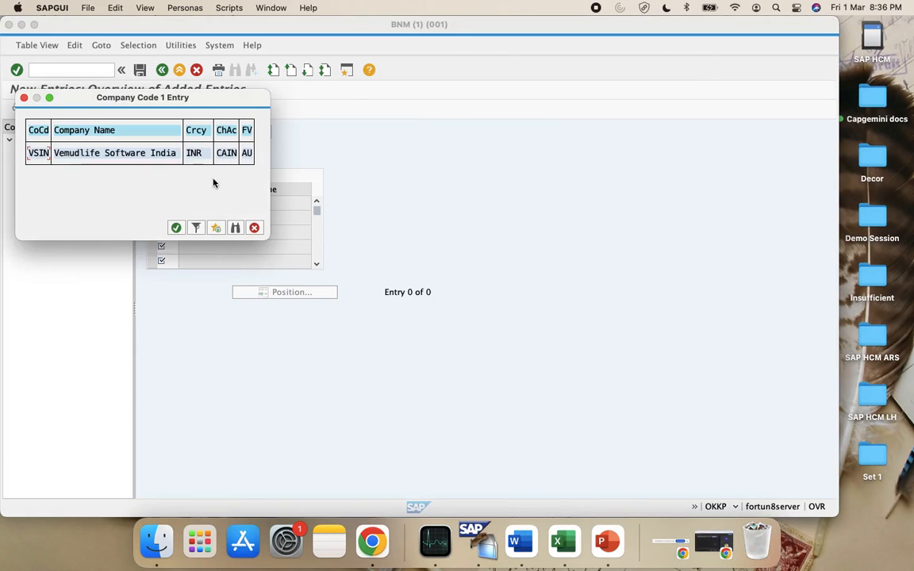
pyautogui.click(254, 227)
pyautogui.press('super+Tab')
pyautogui.hotkey('ctrl', 'Left')
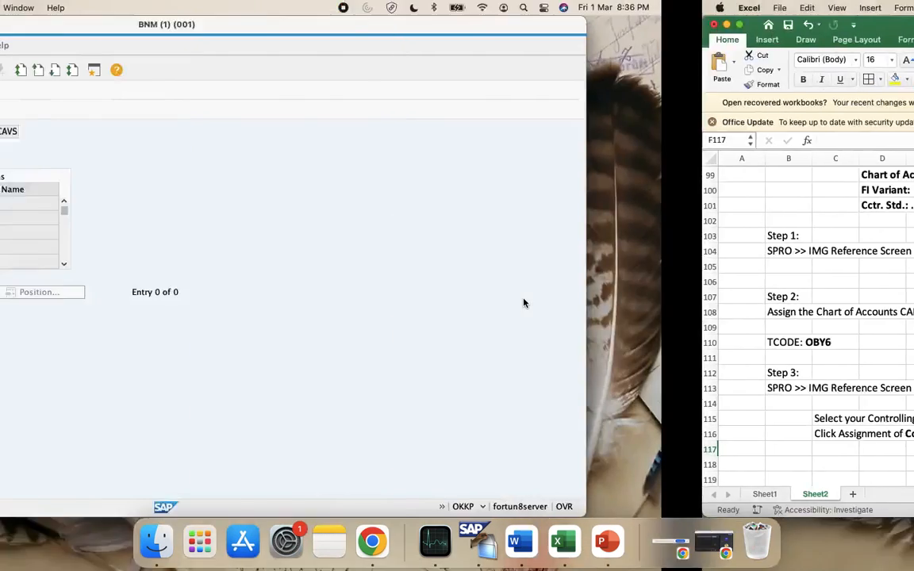
pyautogui.hotkey('ctrl', 'Up')
pyautogui.click(757, 449)
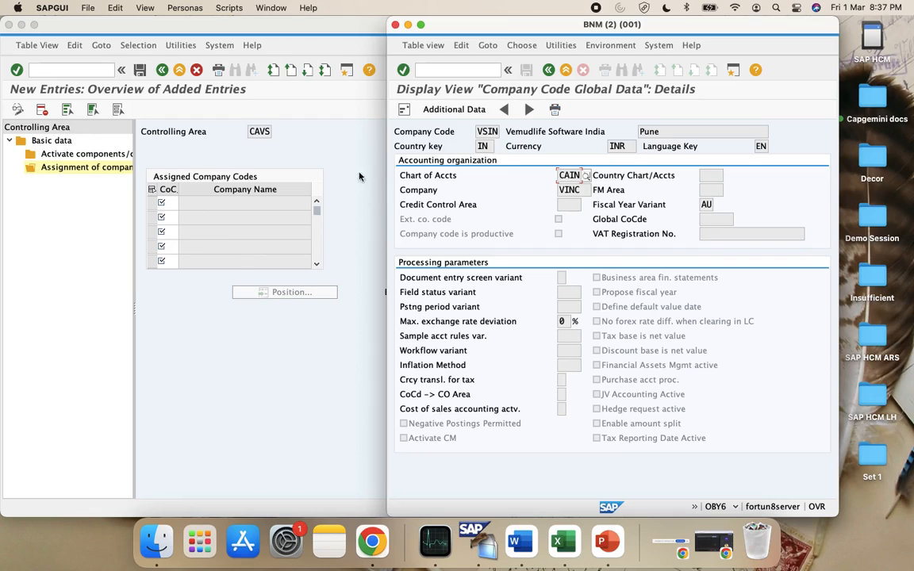
pyautogui.click(547, 70)
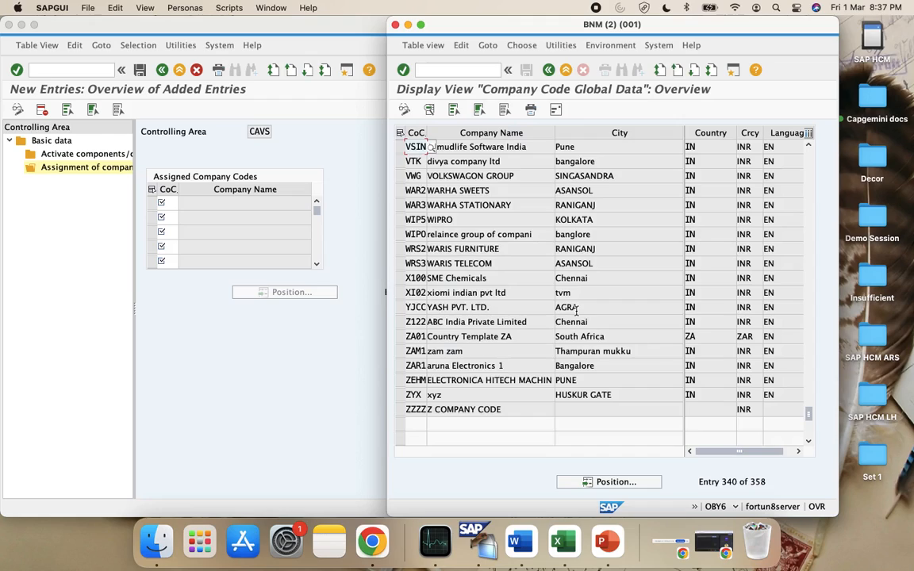
# Back out of controlling area maintenance to the activity list and return to the company code overview
pyautogui.doubleClick(410, 278)
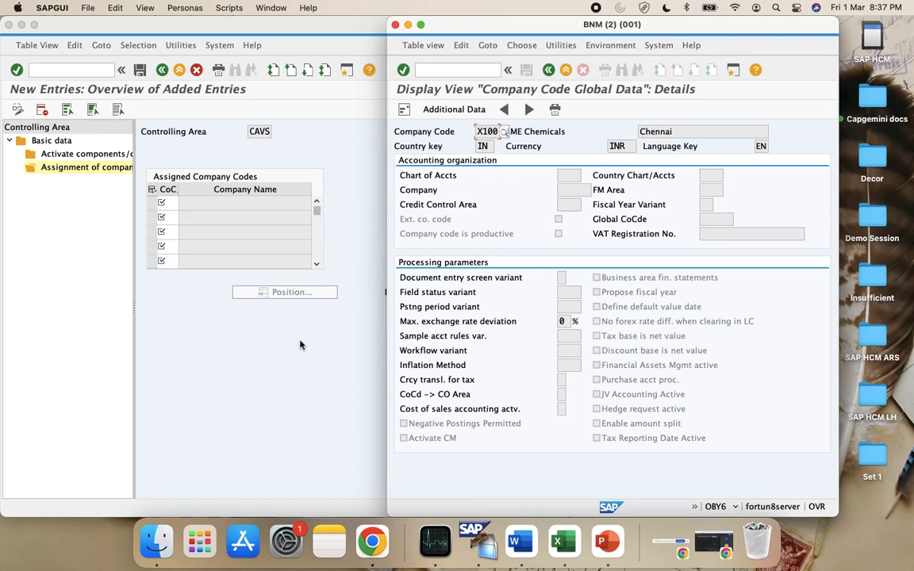
pyautogui.click(160, 69)
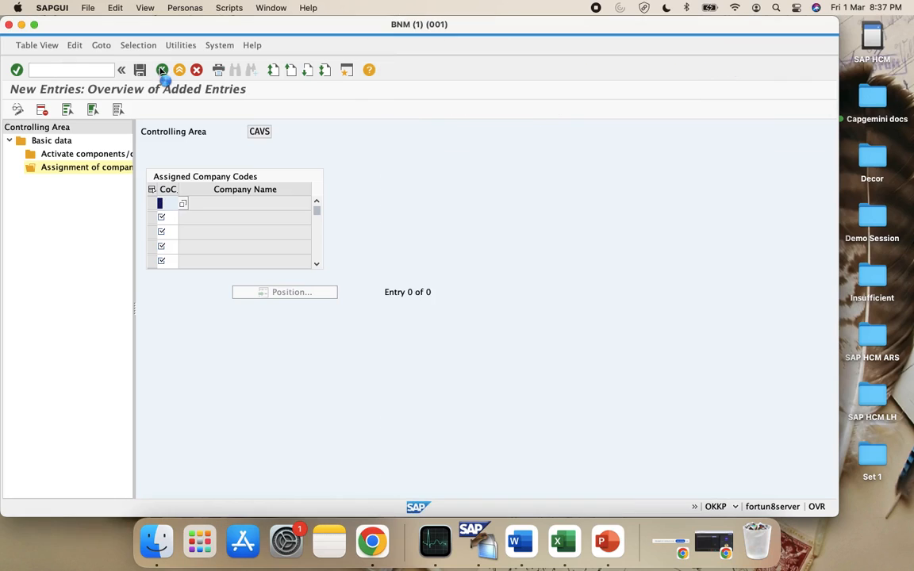
pyautogui.click(161, 70)
pyautogui.click(161, 70)
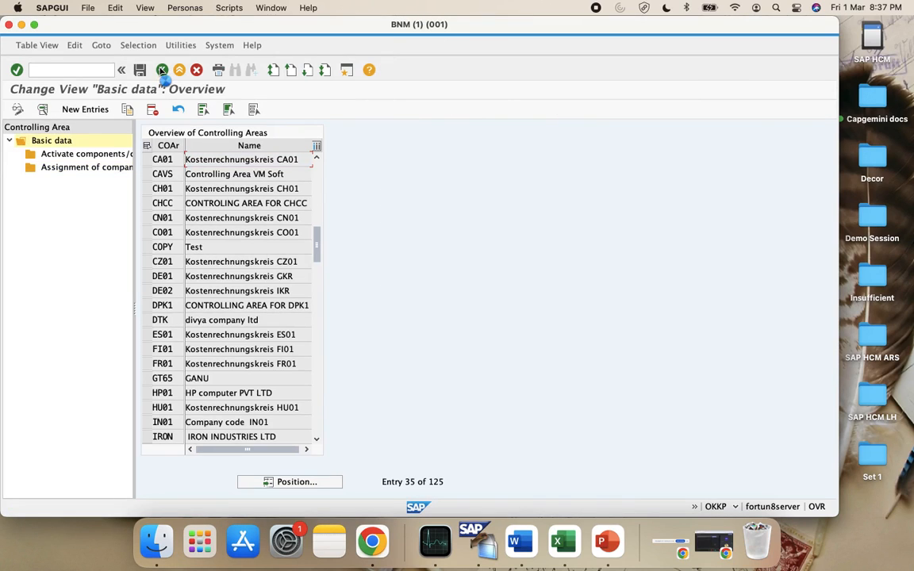
pyautogui.click(160, 70)
pyautogui.press('super+Tab')
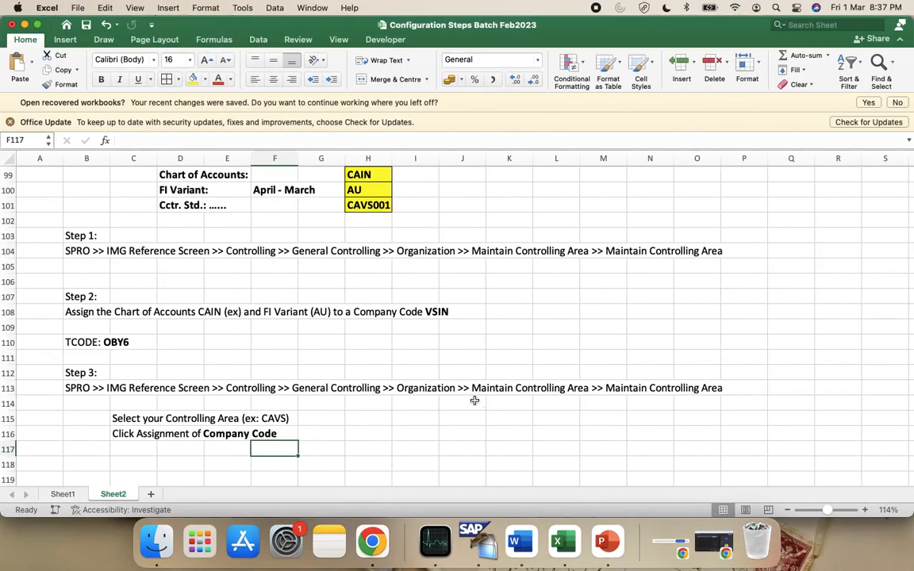
pyautogui.press('super+Tab')
pyautogui.hotkey('ctrl', 'Up')
pyautogui.click(792, 420)
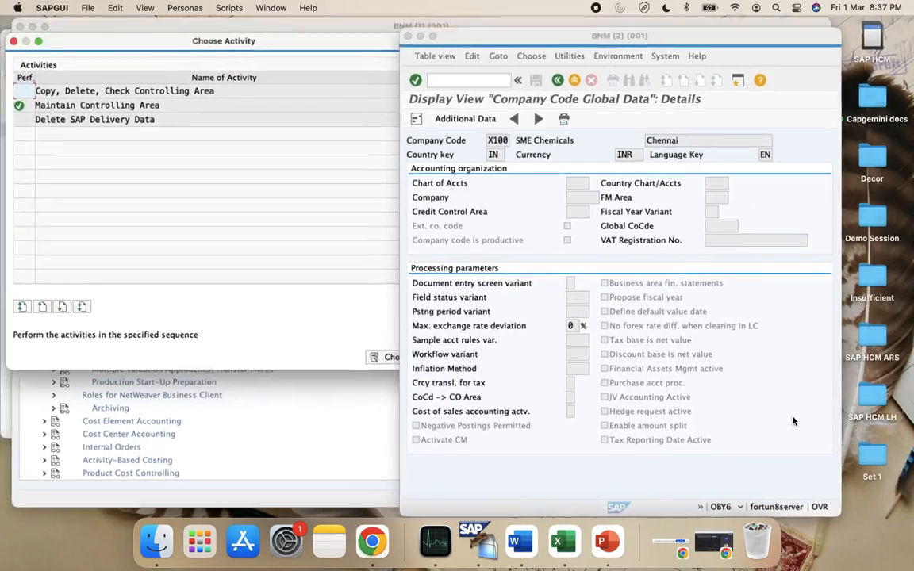
pyautogui.click(547, 70)
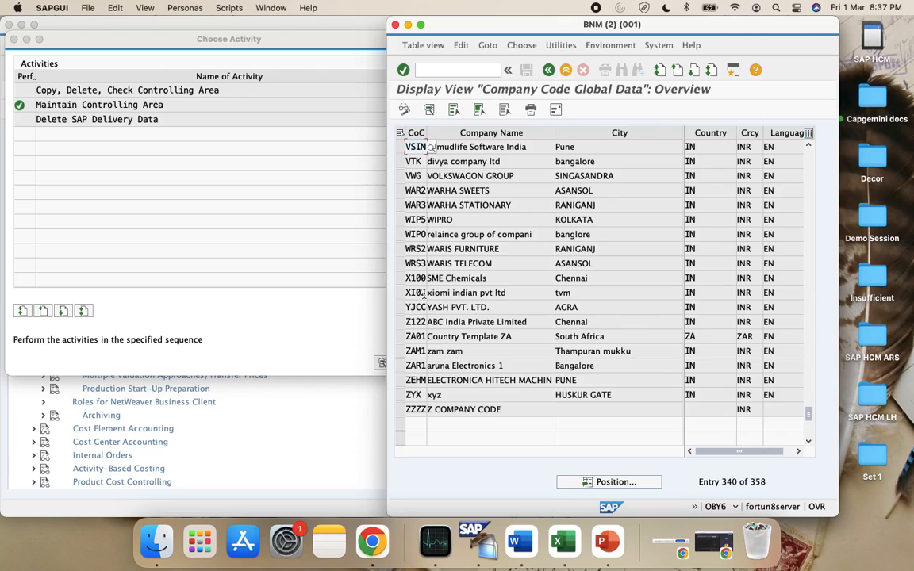
# In change mode, position to X100 SME Chemicals, open it and list the charts of accounts
pyautogui.click(403, 109)
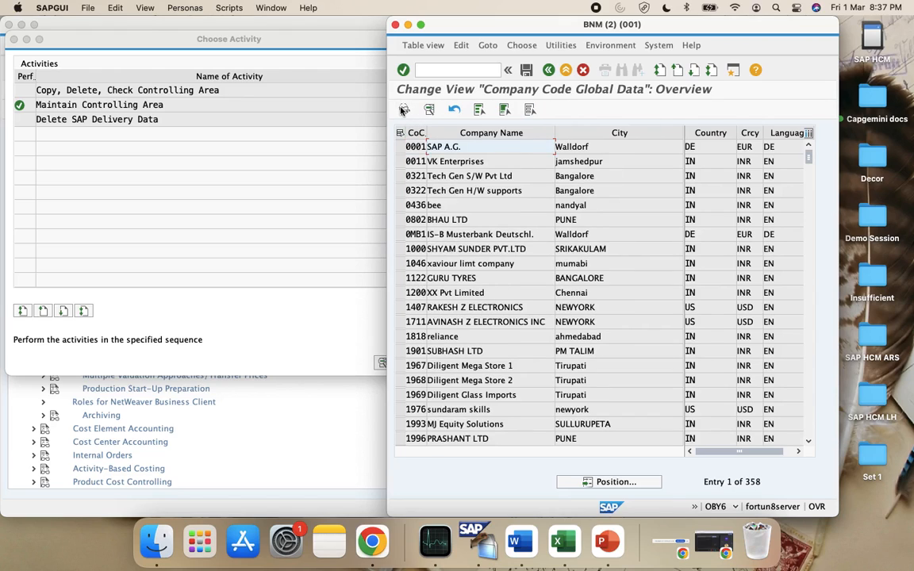
pyautogui.click(593, 482)
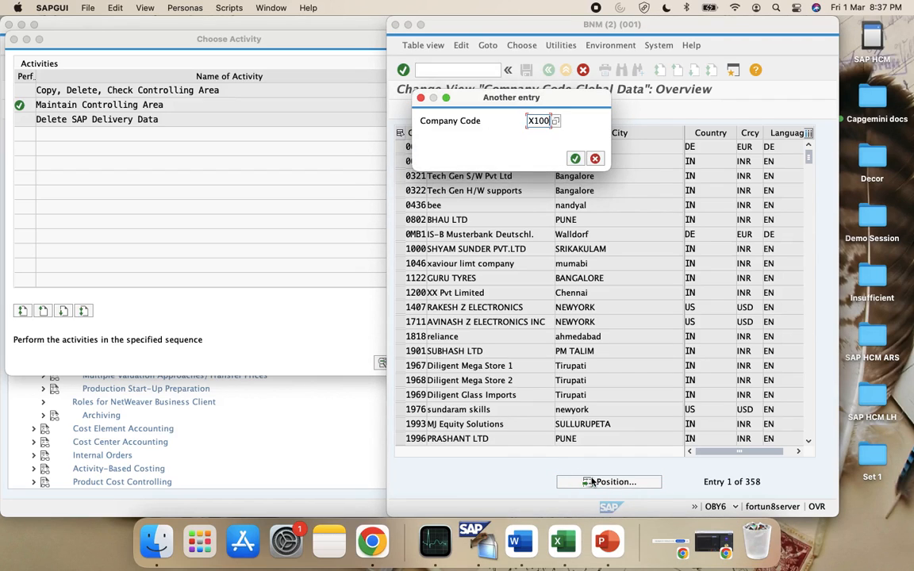
pyautogui.press('Return')
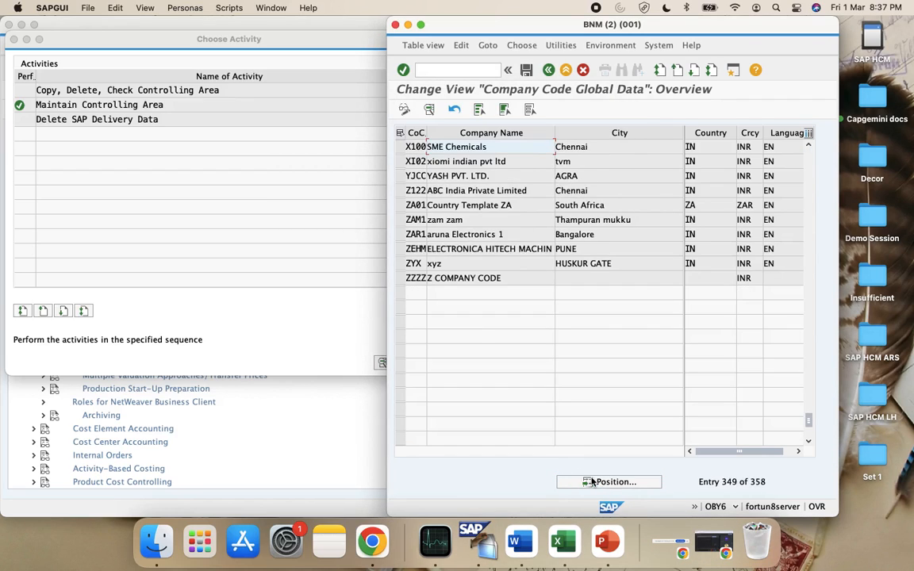
pyautogui.doubleClick(489, 151)
pyautogui.click(585, 177)
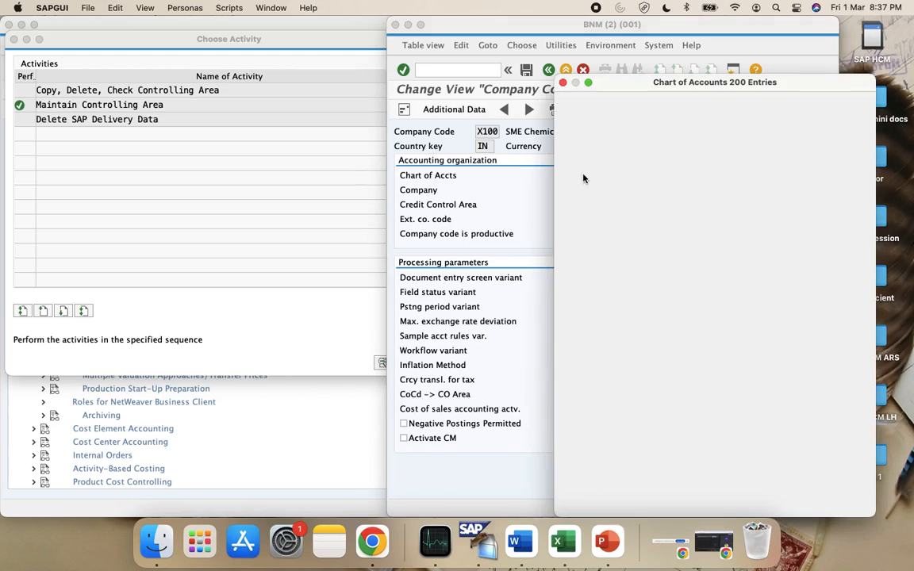
# Give X100 chart of accounts CAIN and fiscal year variant AU (April–March)
pyautogui.click(860, 504)
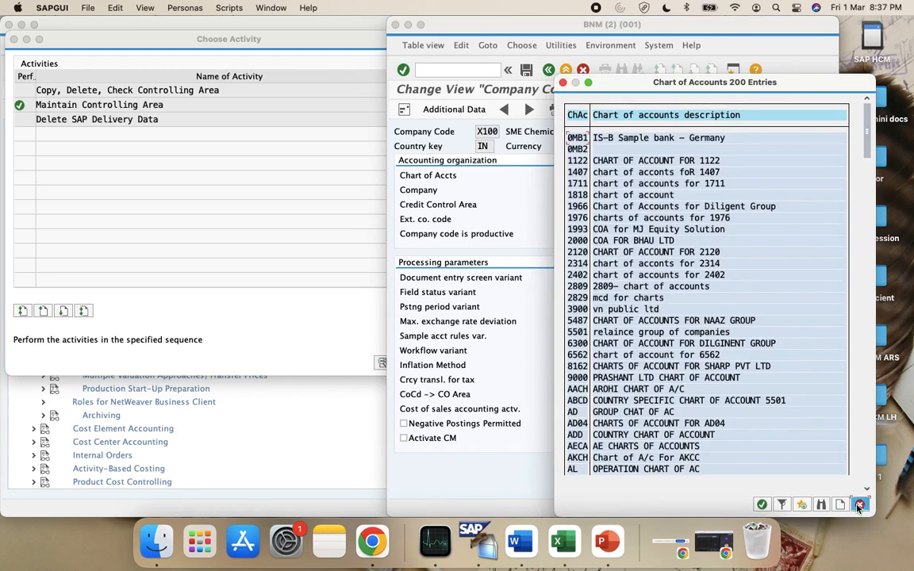
pyautogui.click(563, 541)
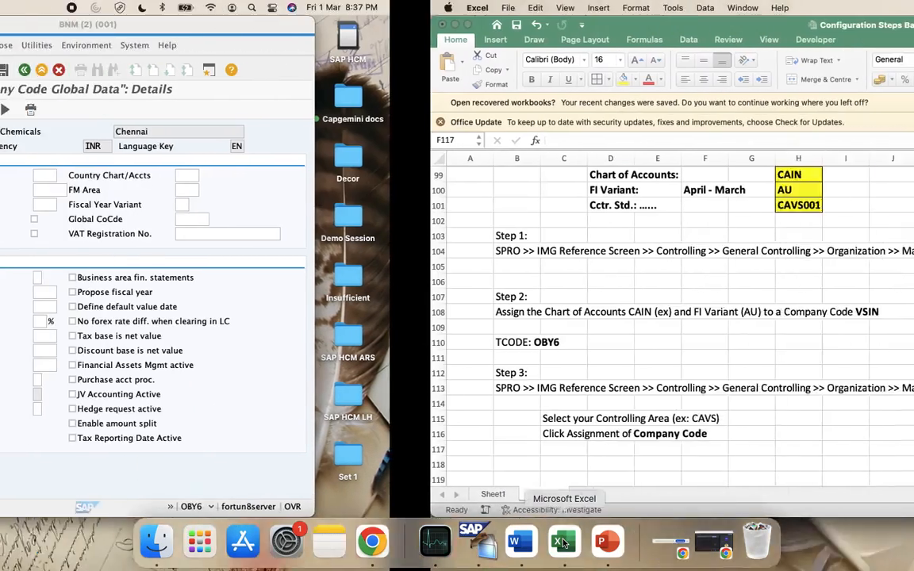
pyautogui.press('super+Tab')
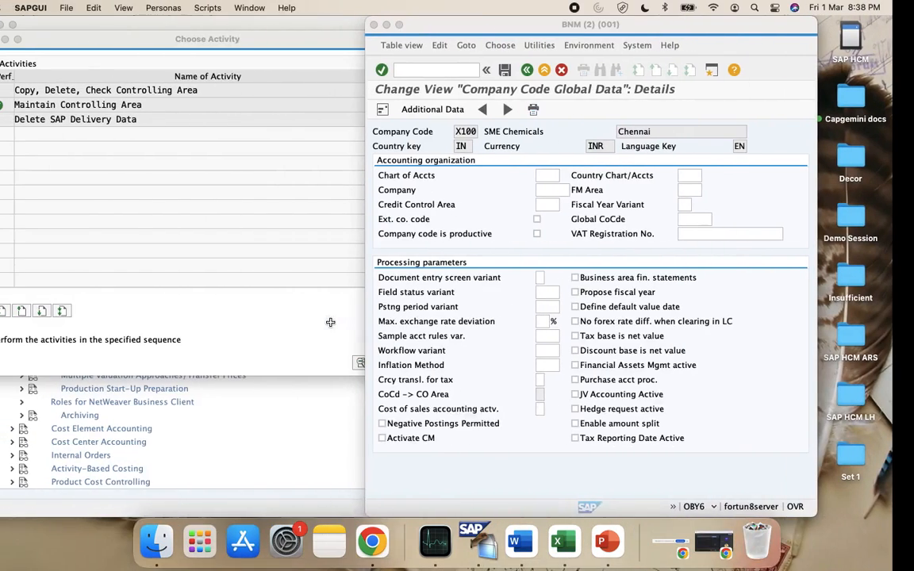
pyautogui.write('CAIN')
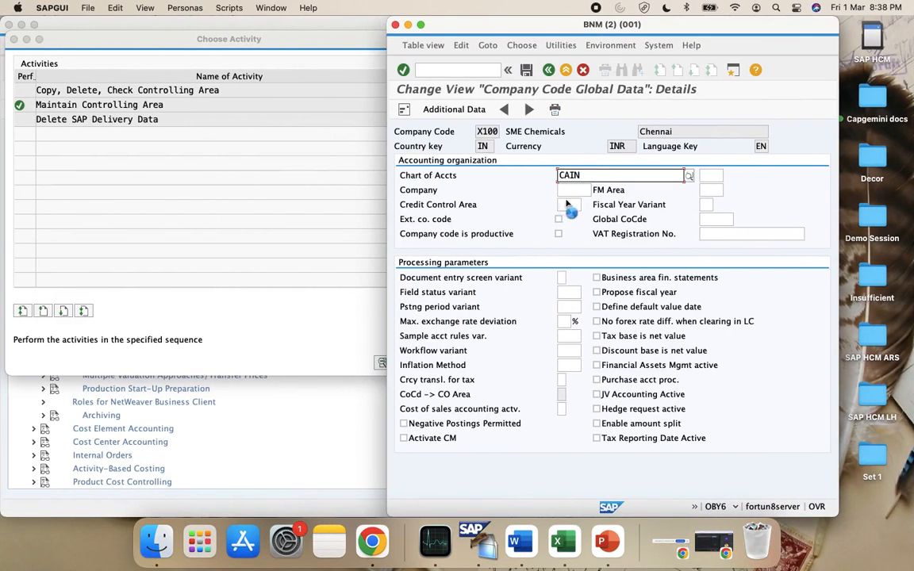
pyautogui.press('Return')
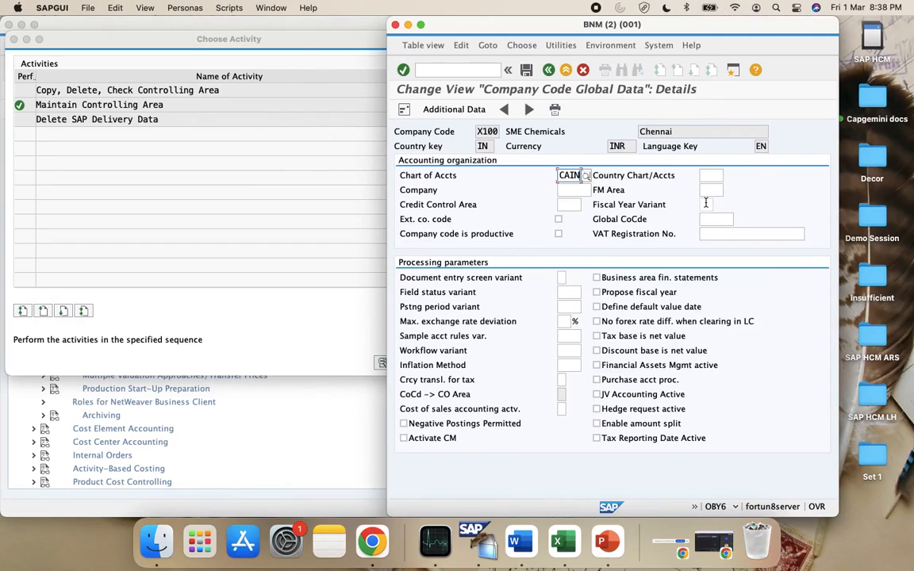
pyautogui.press('super+Tab')
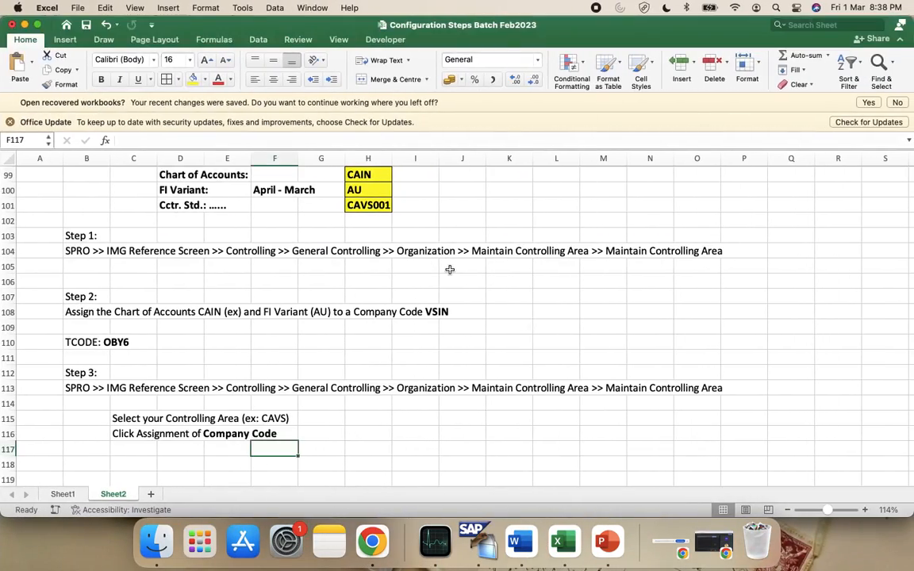
pyautogui.press('super+Tab')
pyautogui.write('AU')
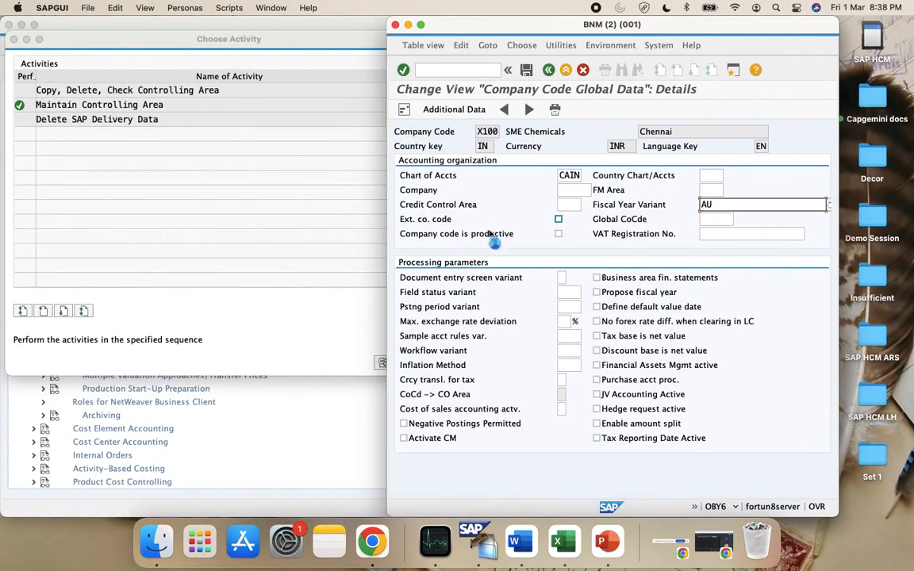
pyautogui.click(720, 222)
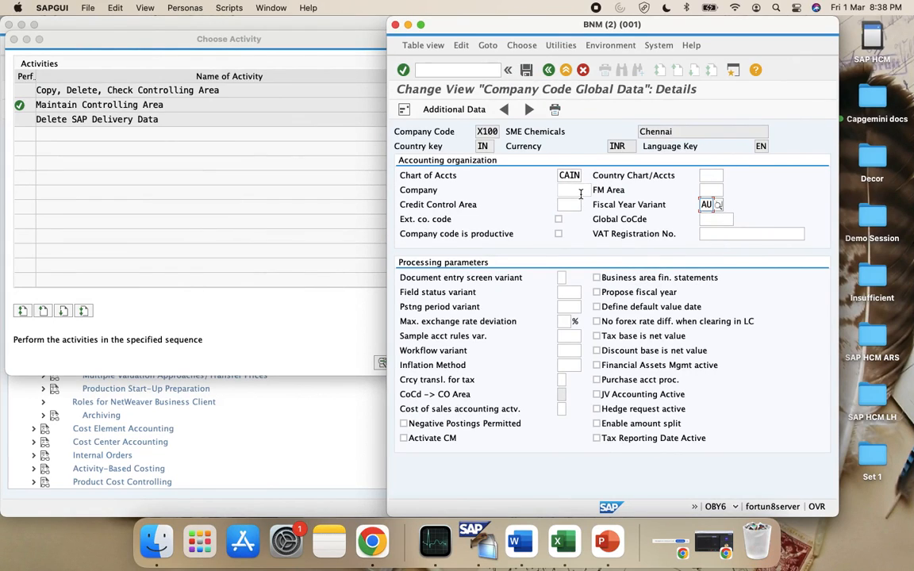
# Save X100 under the customizing request and return to the controlling area activity list
pyautogui.click(525, 70)
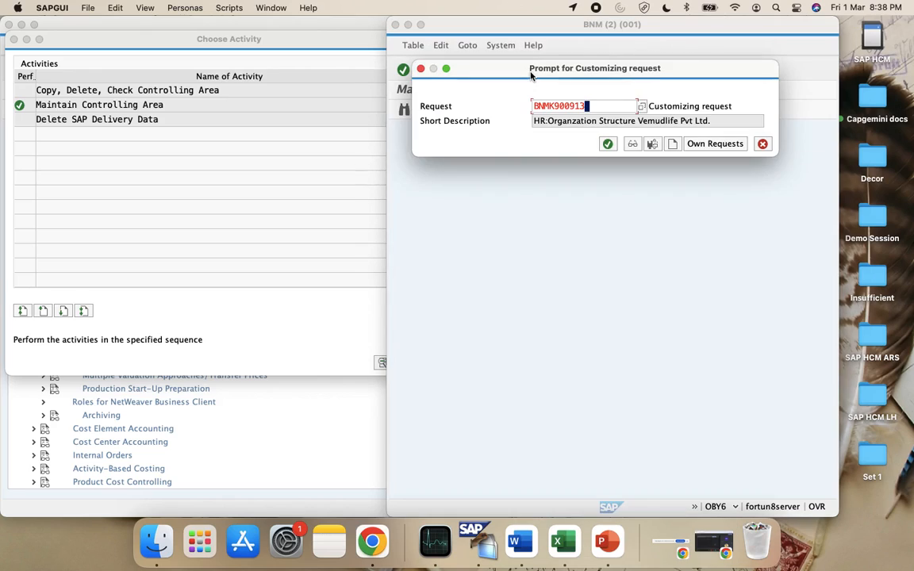
pyautogui.click(607, 143)
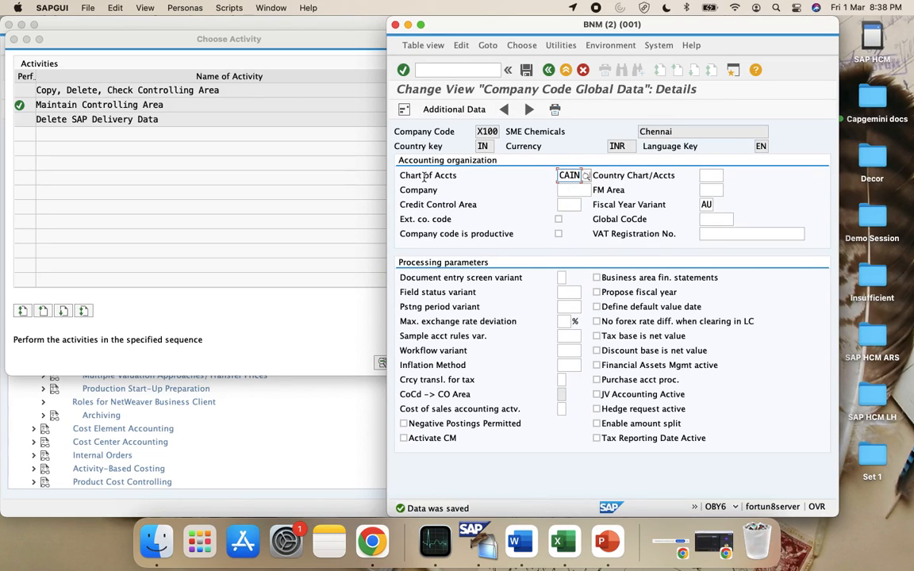
pyautogui.click(102, 134)
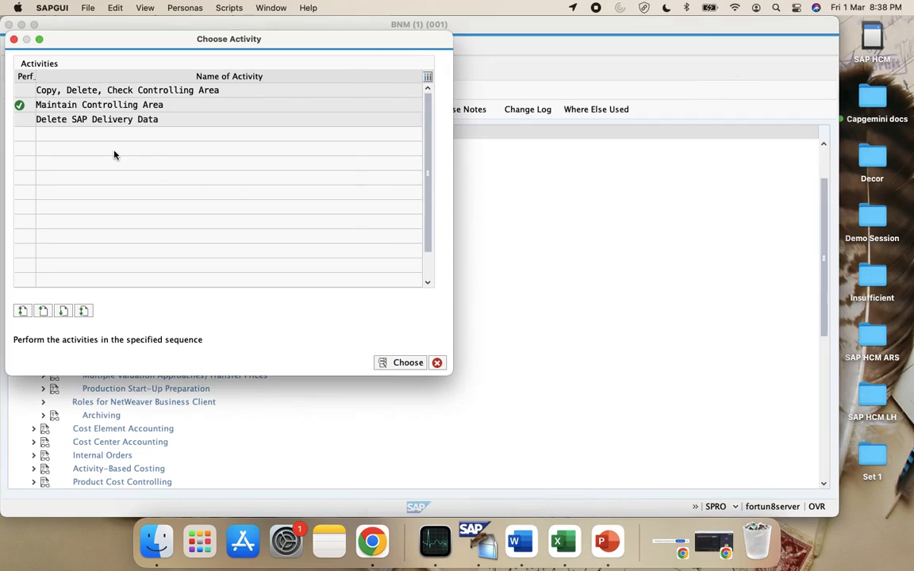
# Close the X100 company code screens and return to the controlling area activity list
pyautogui.doubleClick(60, 107)
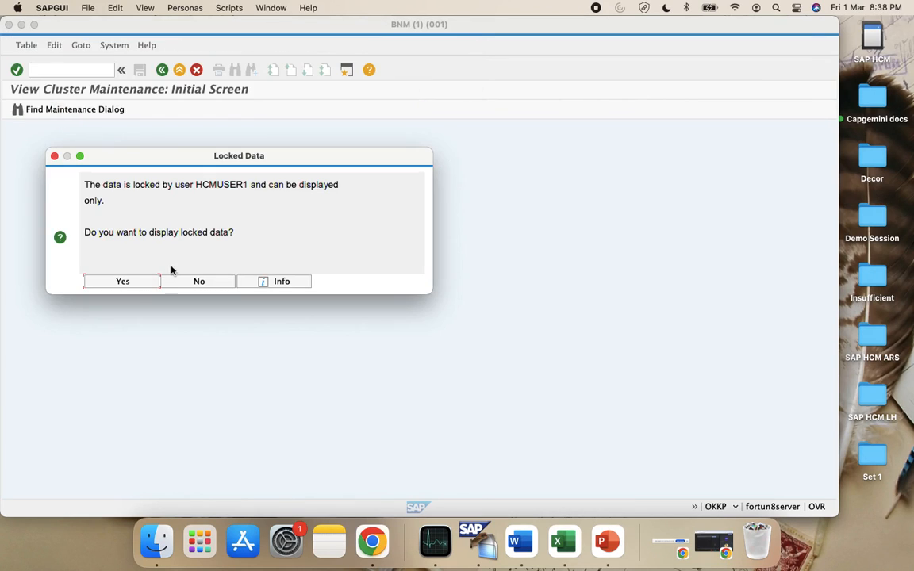
pyautogui.click(123, 281)
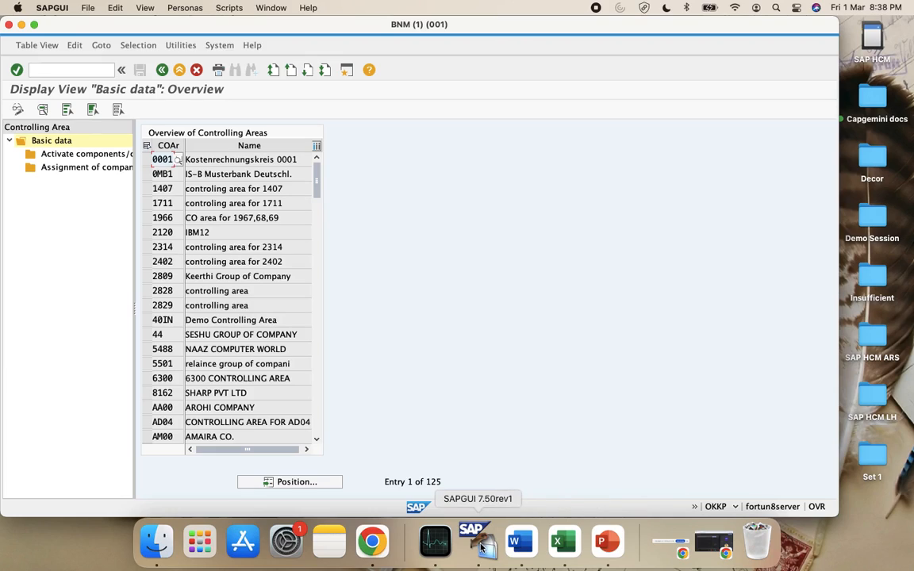
pyautogui.hotkey('ctrl', 'Up')
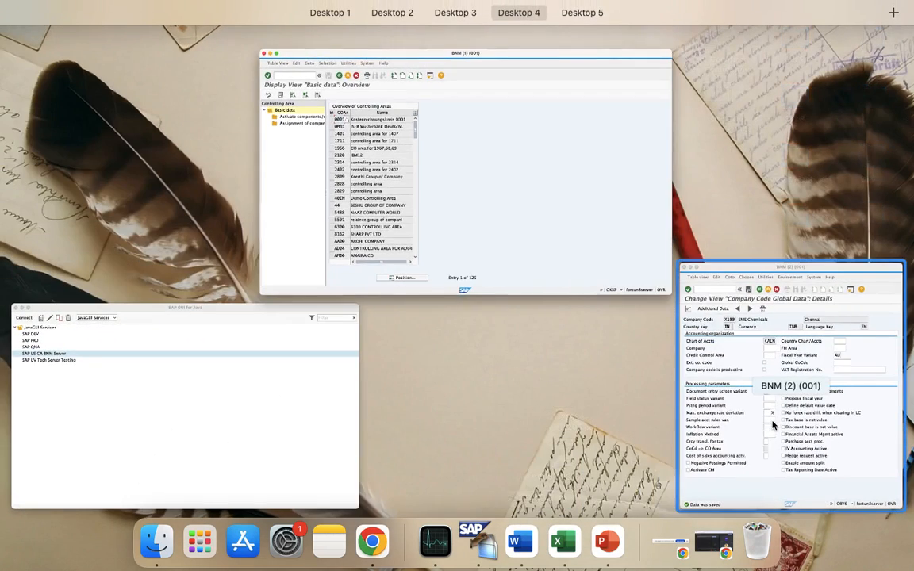
pyautogui.click(772, 425)
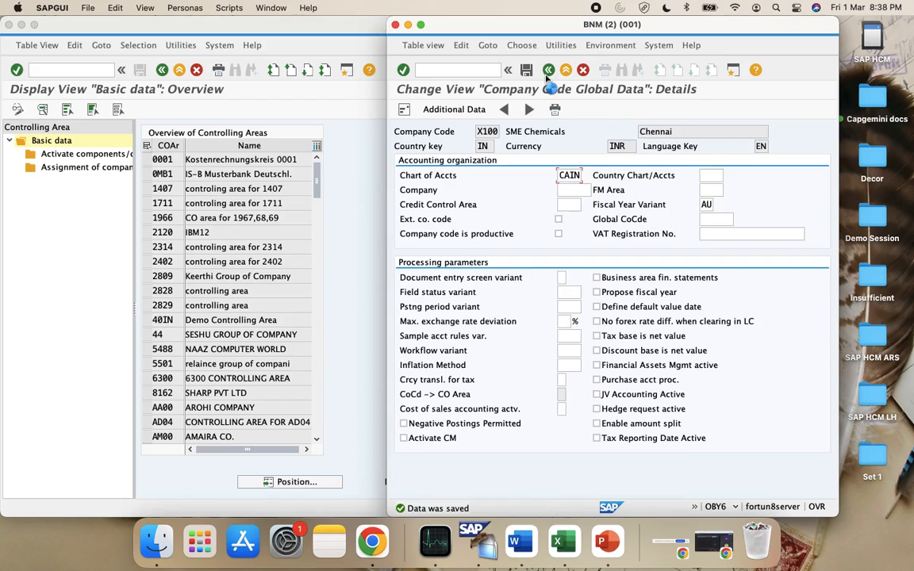
pyautogui.click(547, 72)
pyautogui.click(547, 72)
pyautogui.click(71, 216)
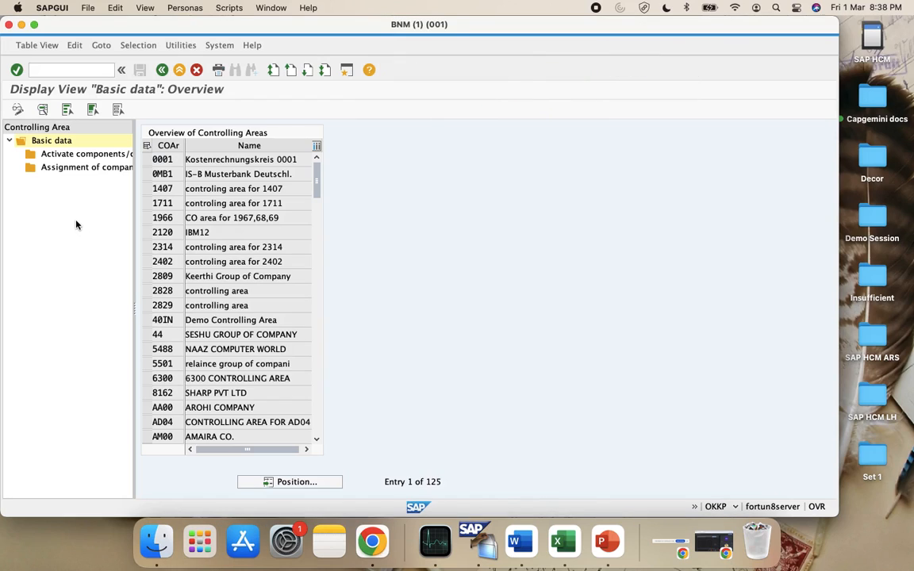
pyautogui.click(163, 69)
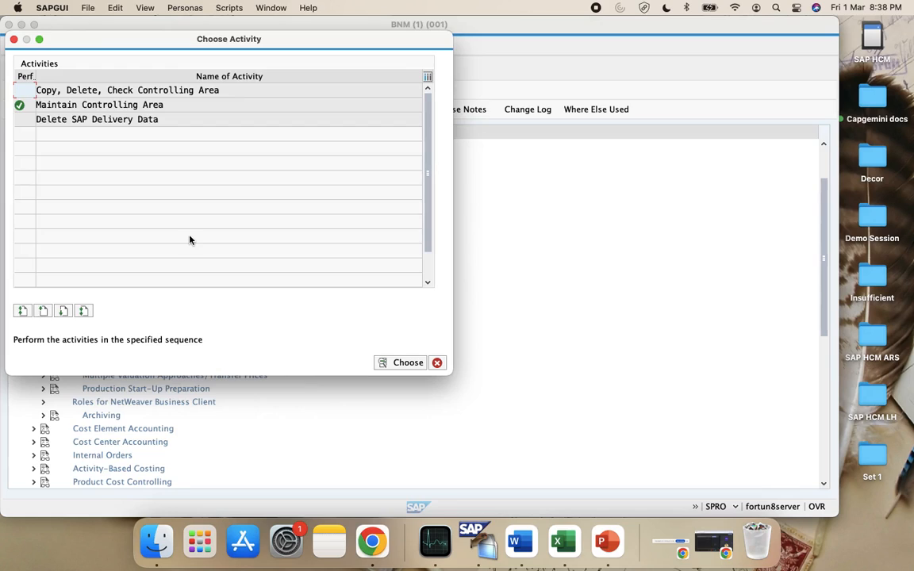
# In Maintain Controlling Area, position to CA*, select CAVS and open its company code assignment
pyautogui.doubleClick(70, 104)
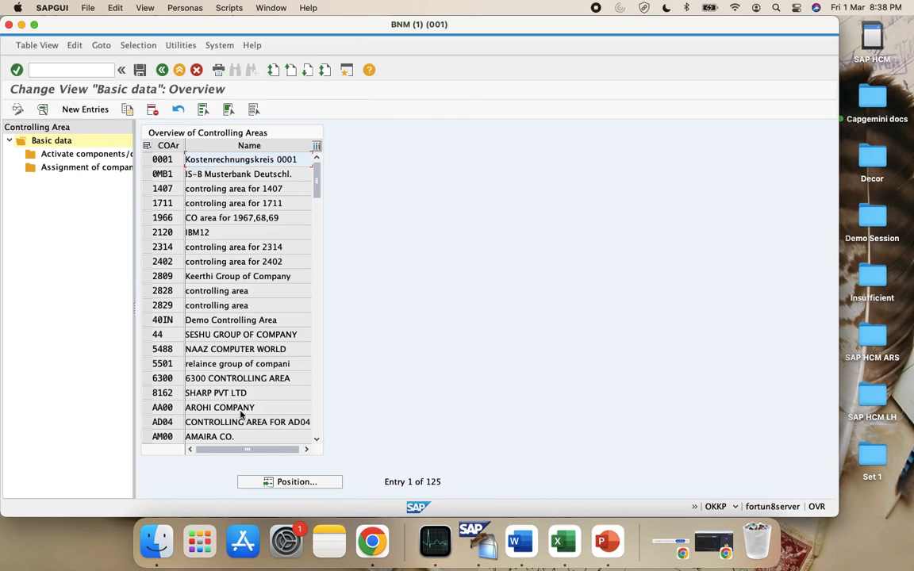
pyautogui.click(294, 483)
pyautogui.write('A')
pyautogui.press('Return')
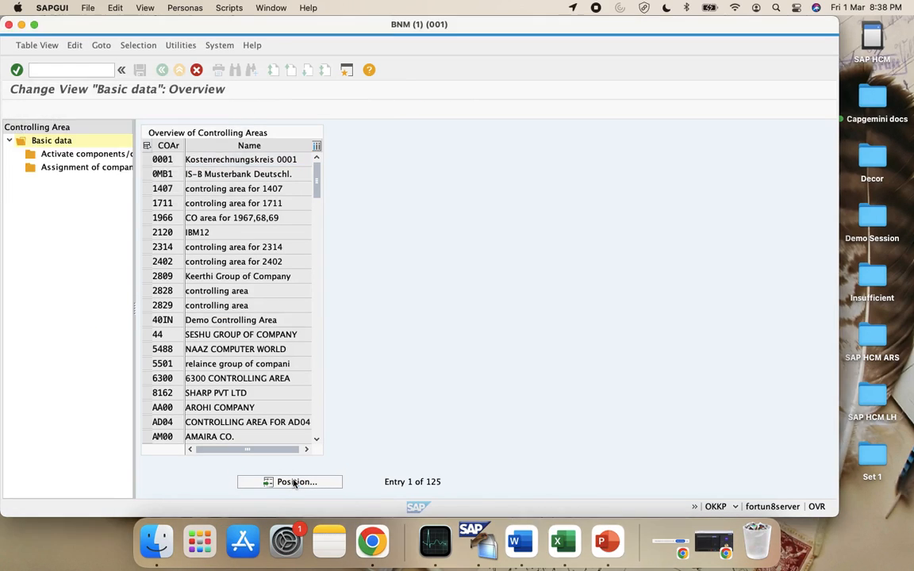
pyautogui.click(293, 483)
pyautogui.write('CA*')
pyautogui.press('Return')
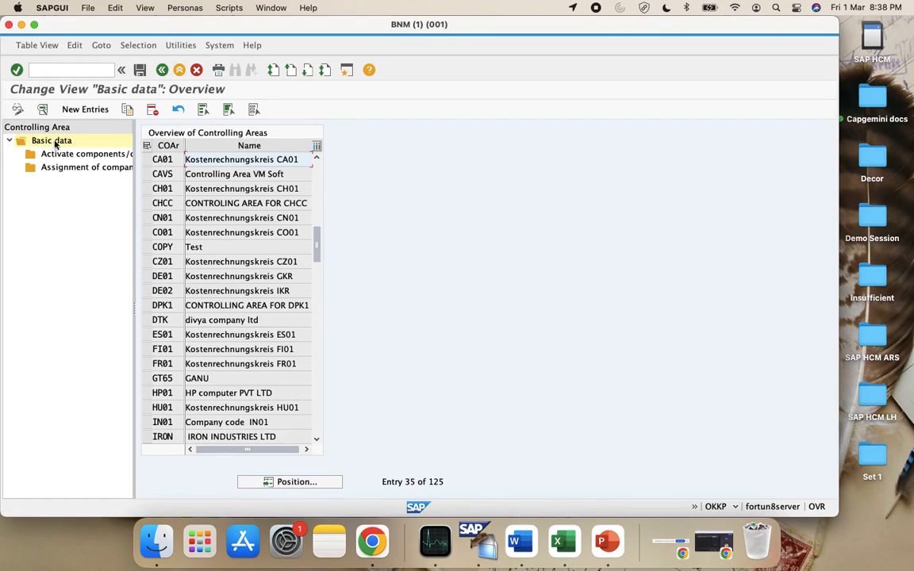
pyautogui.click(149, 175)
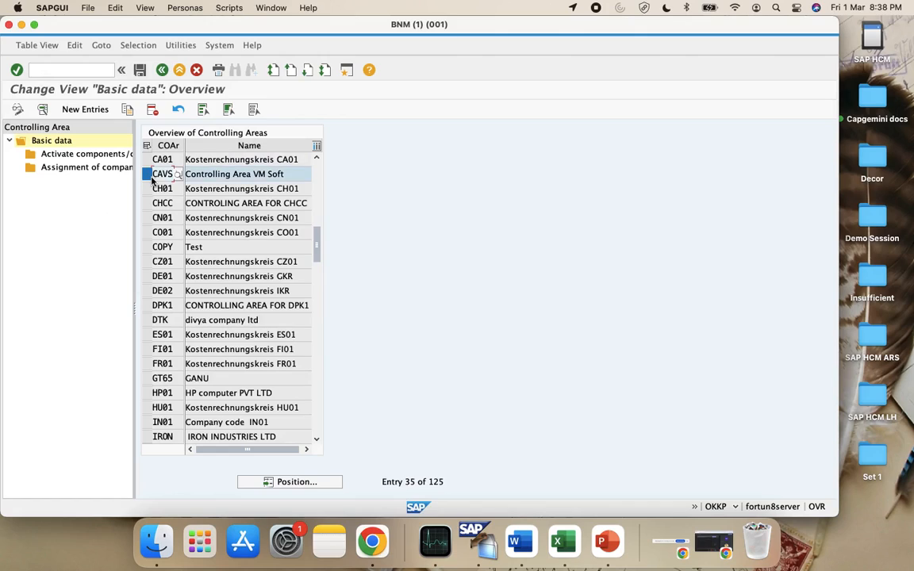
pyautogui.doubleClick(83, 170)
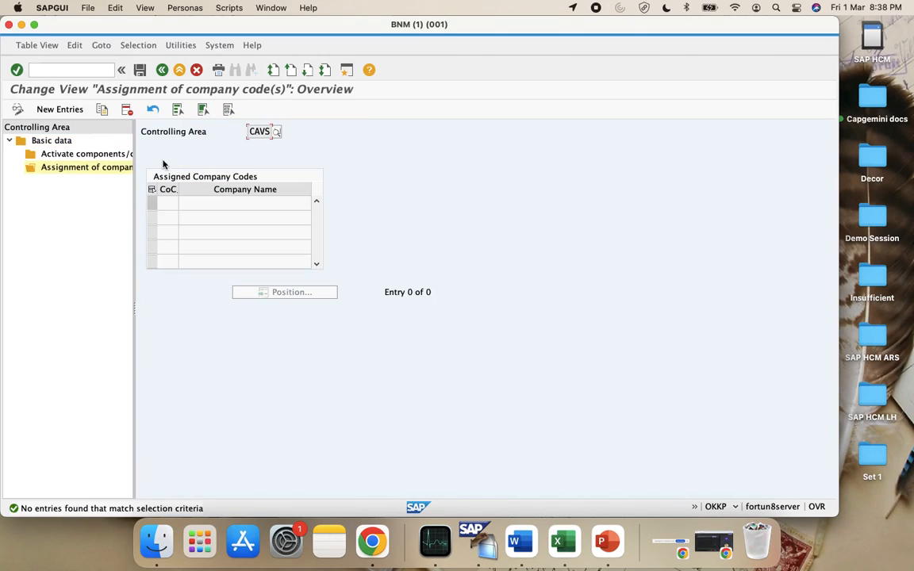
# Add a new entry assigning company code VSIN to CAVS and save it under the customizing request
pyautogui.click(64, 108)
pyautogui.click(181, 203)
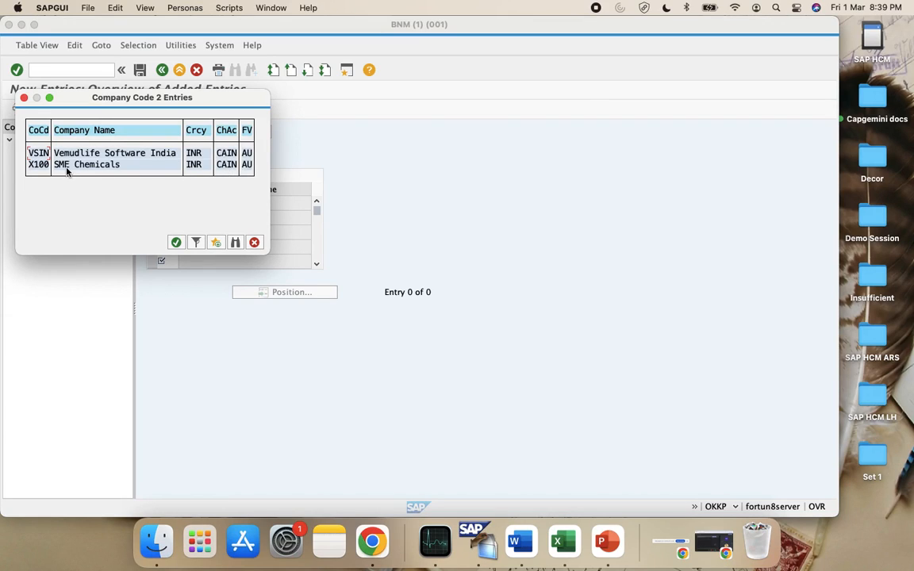
pyautogui.click(254, 242)
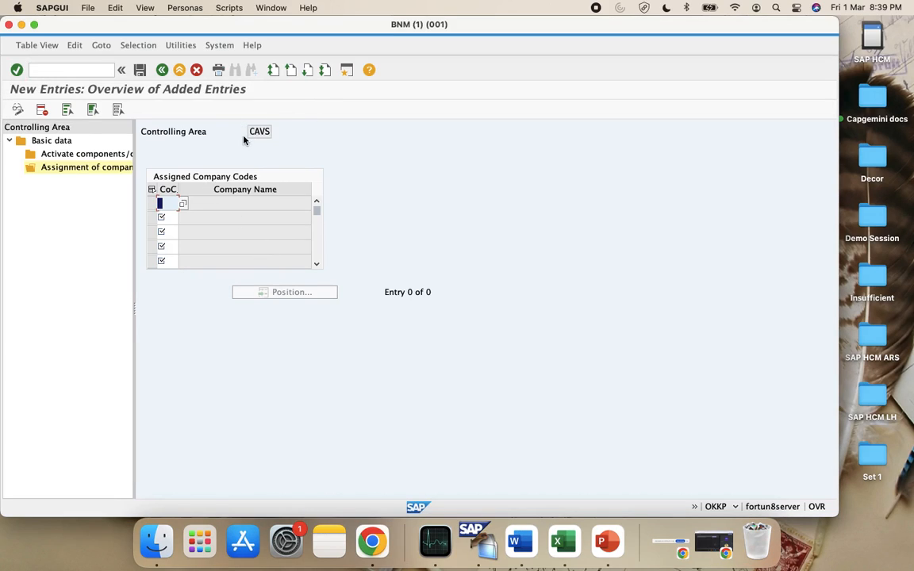
pyautogui.click(182, 204)
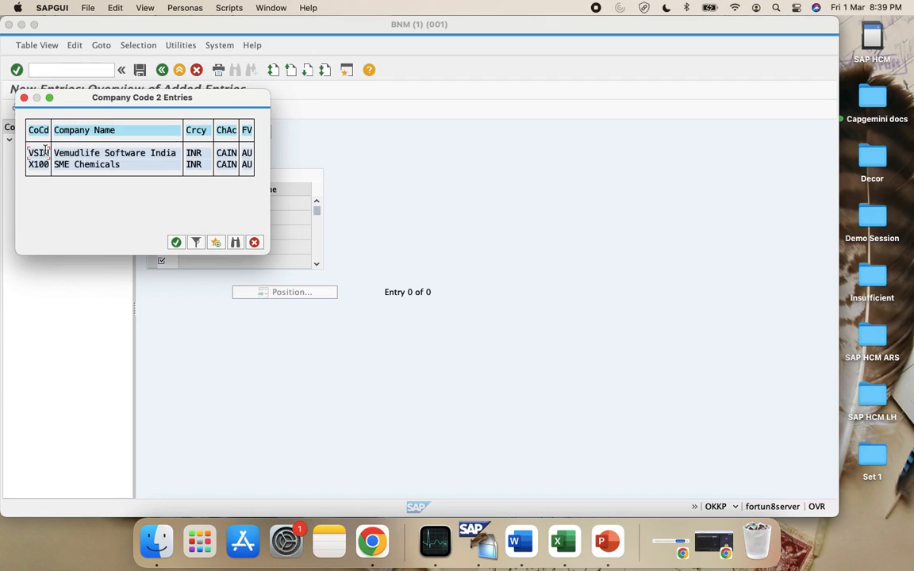
pyautogui.doubleClick(45, 153)
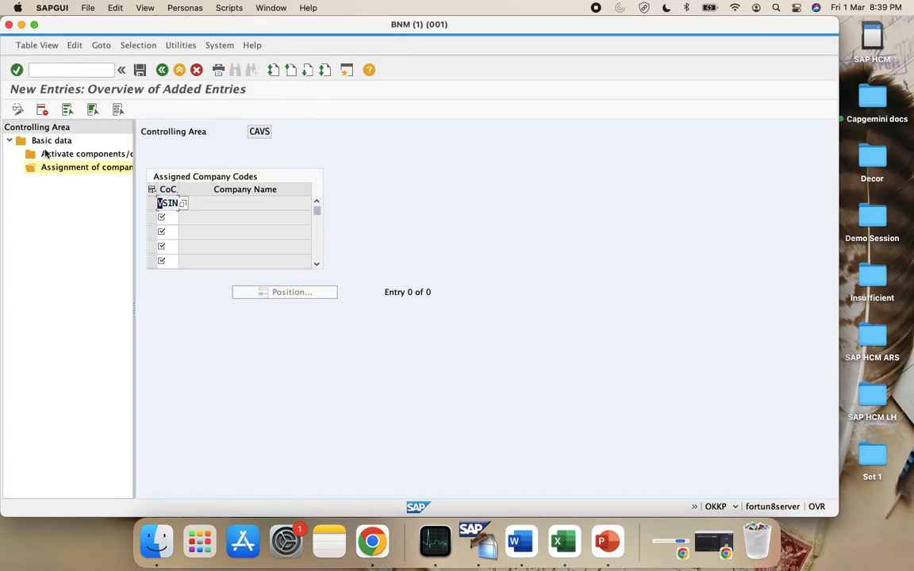
pyautogui.click(141, 71)
pyautogui.click(221, 157)
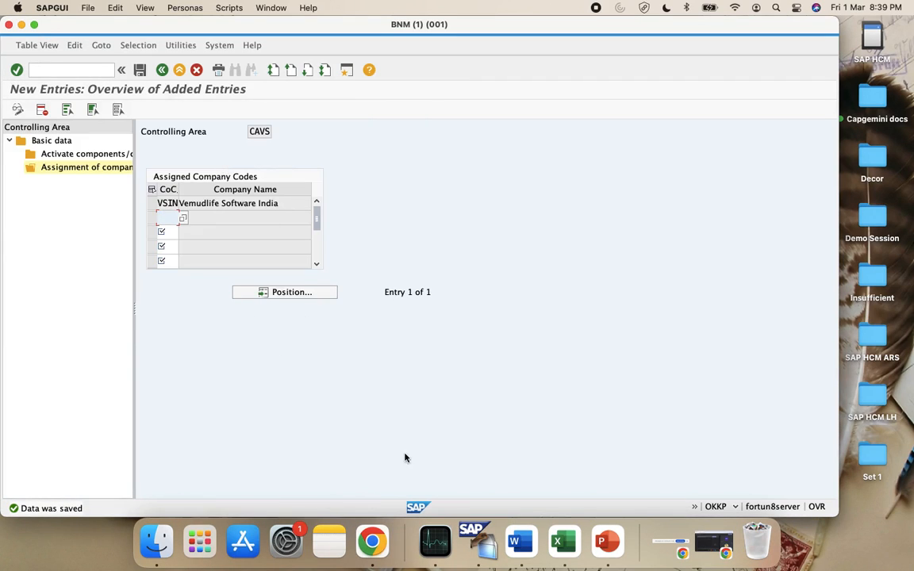
# In the Excel notes workbook, scroll down and select cell C117
pyautogui.click(576, 555)
pyautogui.scroll(-3, 262, 309)
pyautogui.click(139, 399)
# Enter 'Assign the Create Company Code (ex: VSIN) to Controlling Area and Save it' into C117
pyautogui.write('Assign the Create Company Code (ex: VSIN) ')
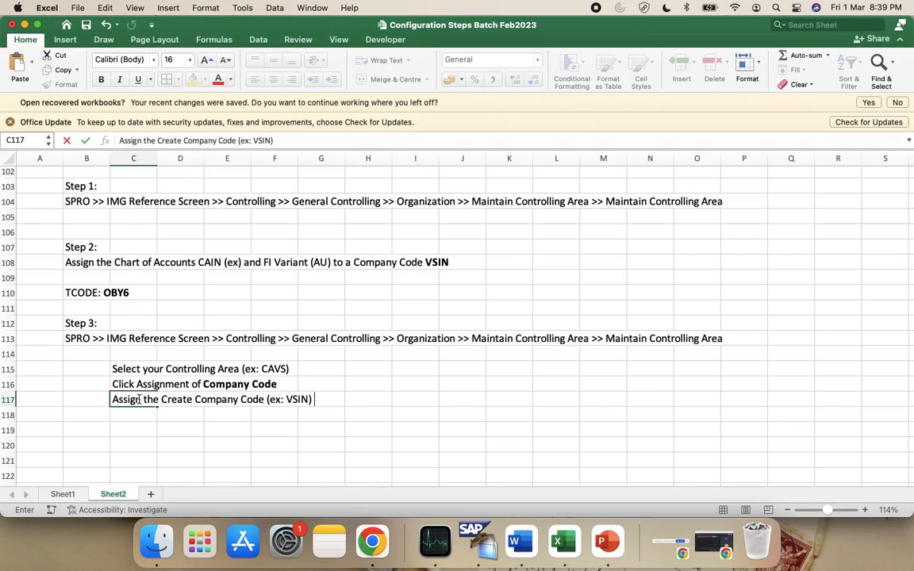
pyautogui.write('to Contro')
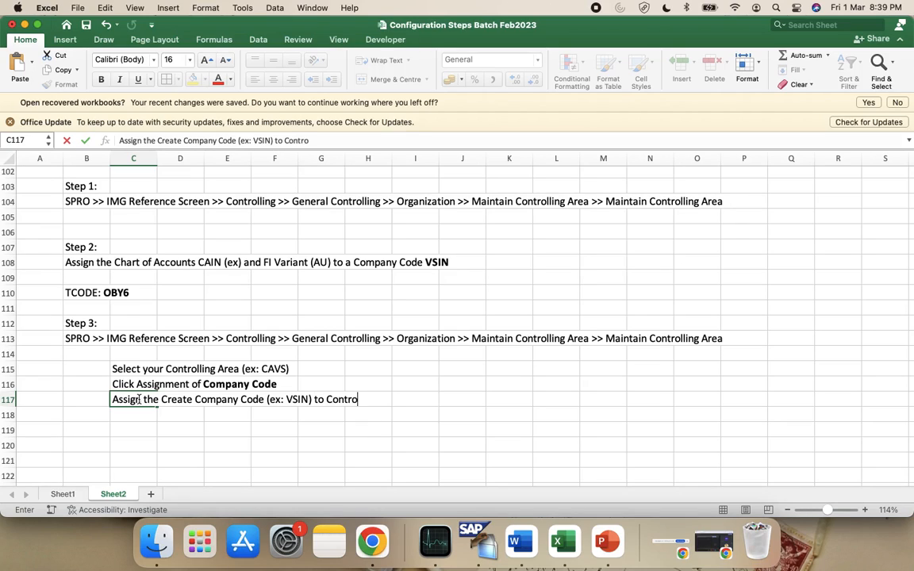
pyautogui.write('lling Area and Save it')
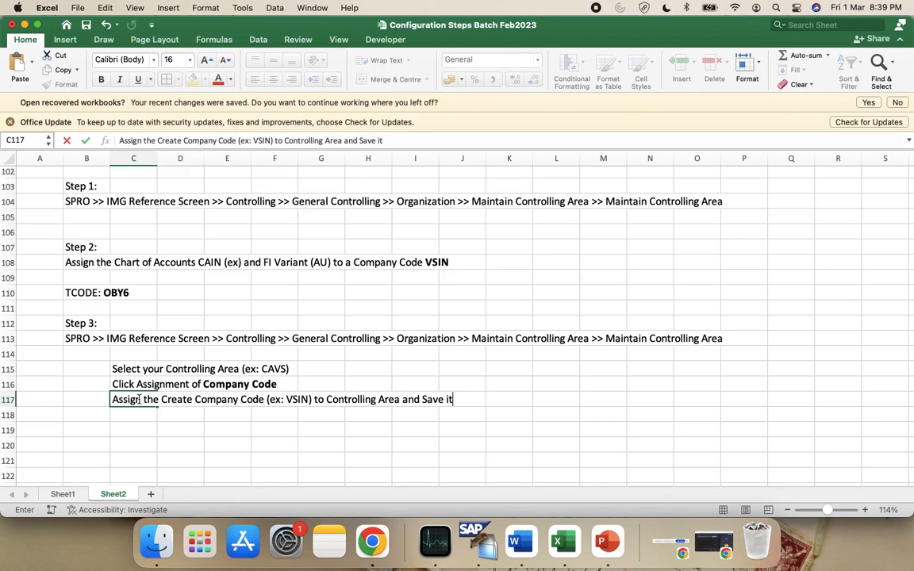
pyautogui.press('Return')
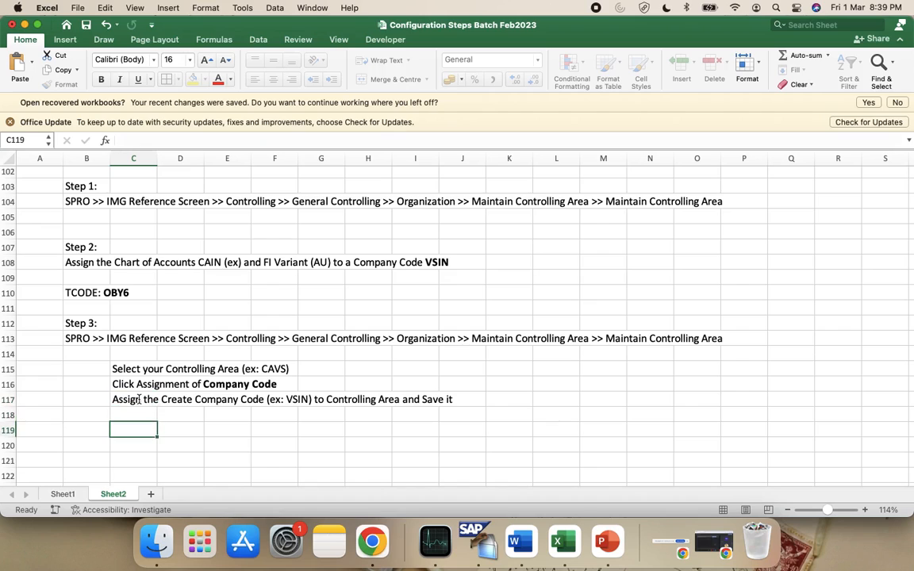
pyautogui.hotkey('ctrl', 'Left')
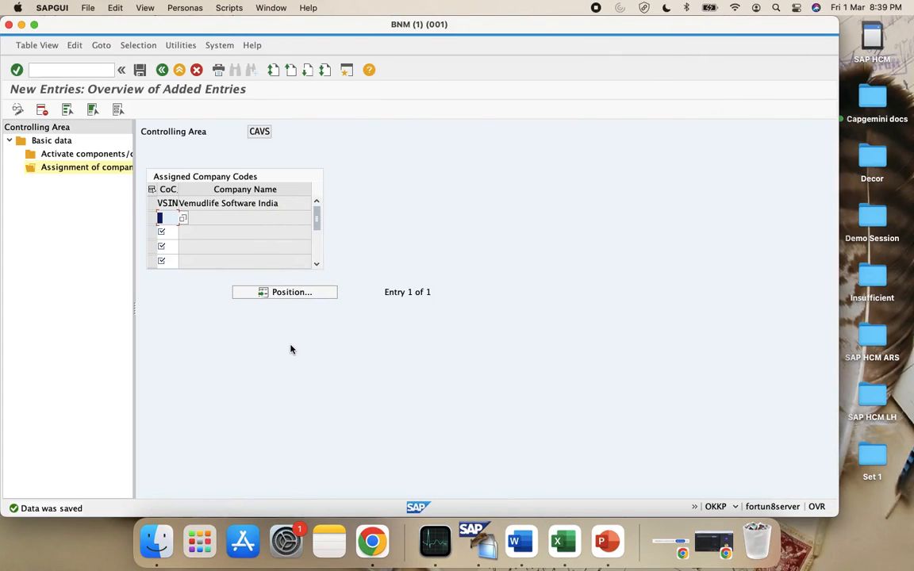
# Back out to the controlling areas, open CAVS's Activate components/control indicators and start a new entry
pyautogui.click(163, 70)
pyautogui.click(164, 70)
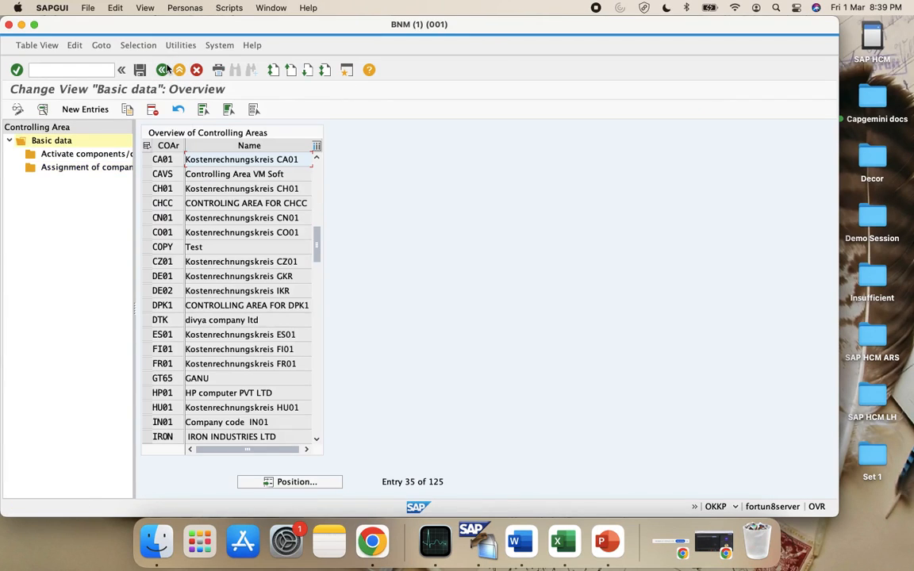
pyautogui.click(146, 174)
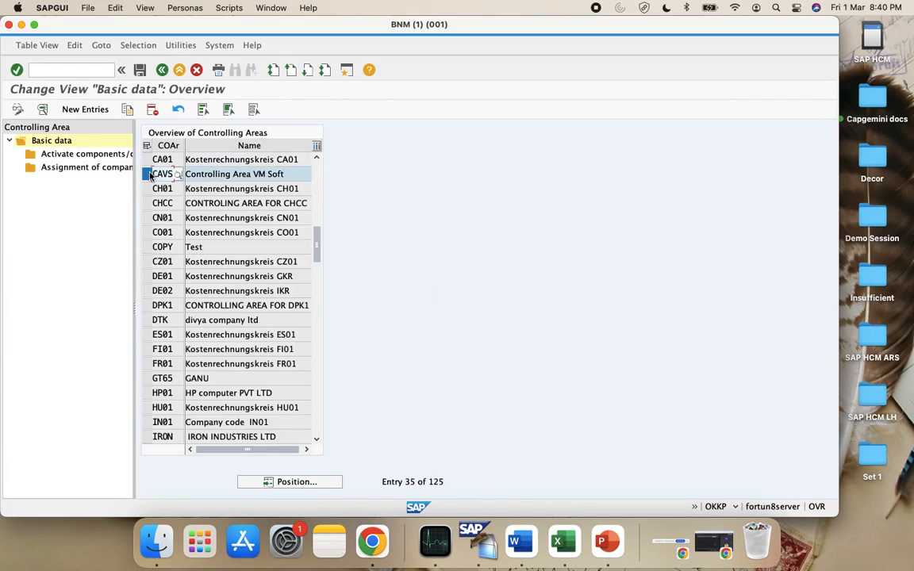
pyautogui.doubleClick(64, 155)
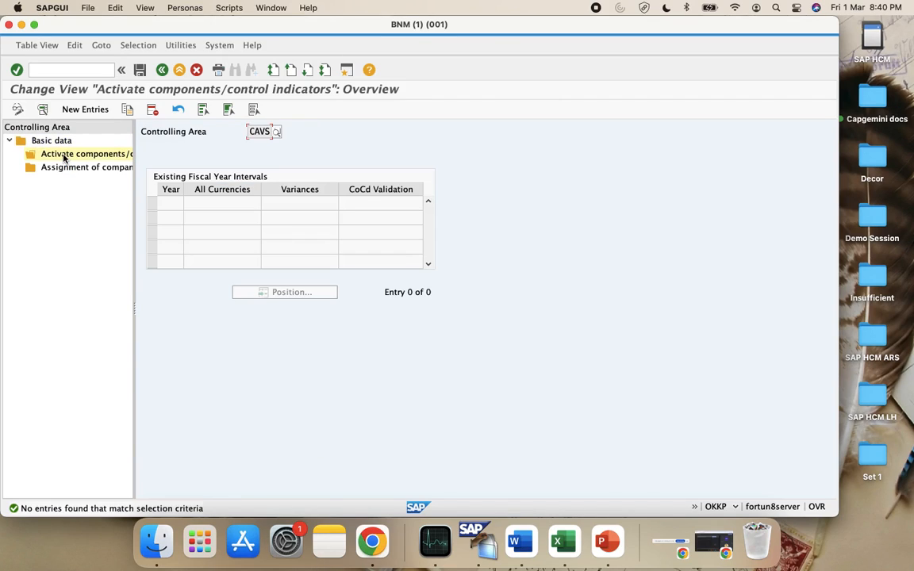
pyautogui.click(84, 110)
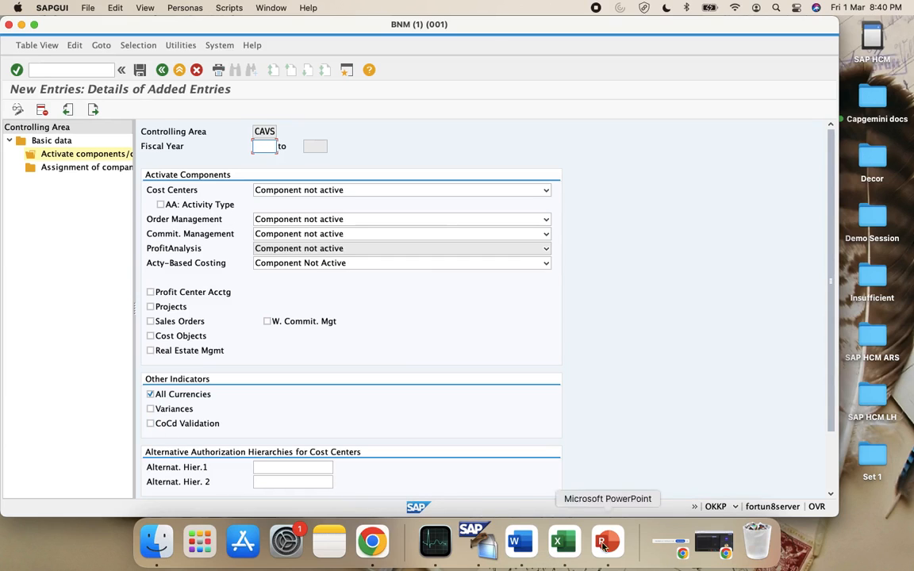
pyautogui.click(558, 542)
# Type the 'Step 4:' heading into cell B120
pyautogui.scroll(-3, 167, 378)
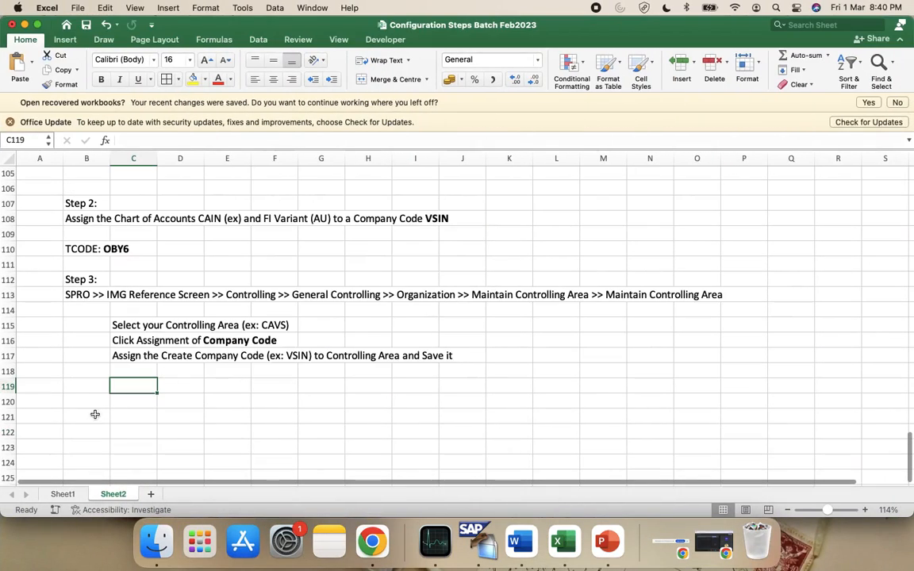
pyautogui.click(85, 400)
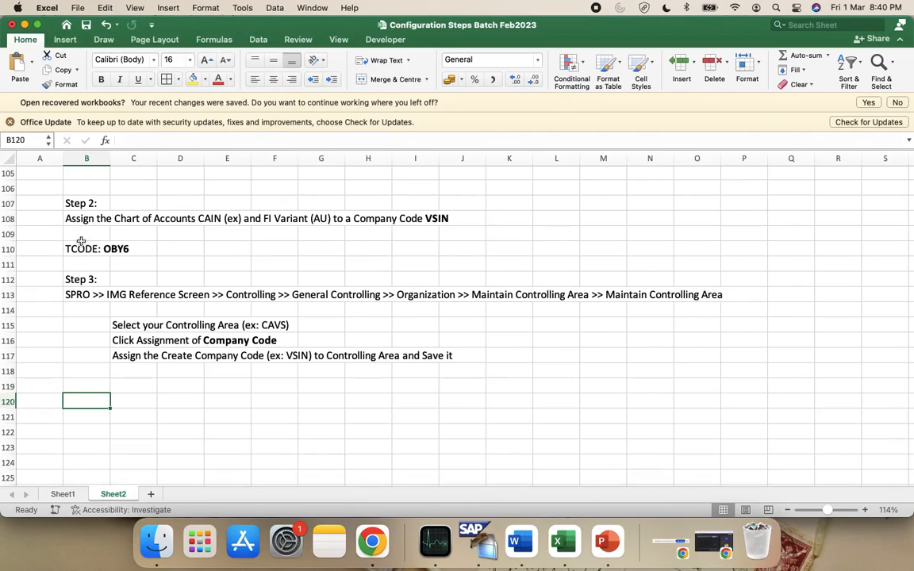
pyautogui.write('Step')
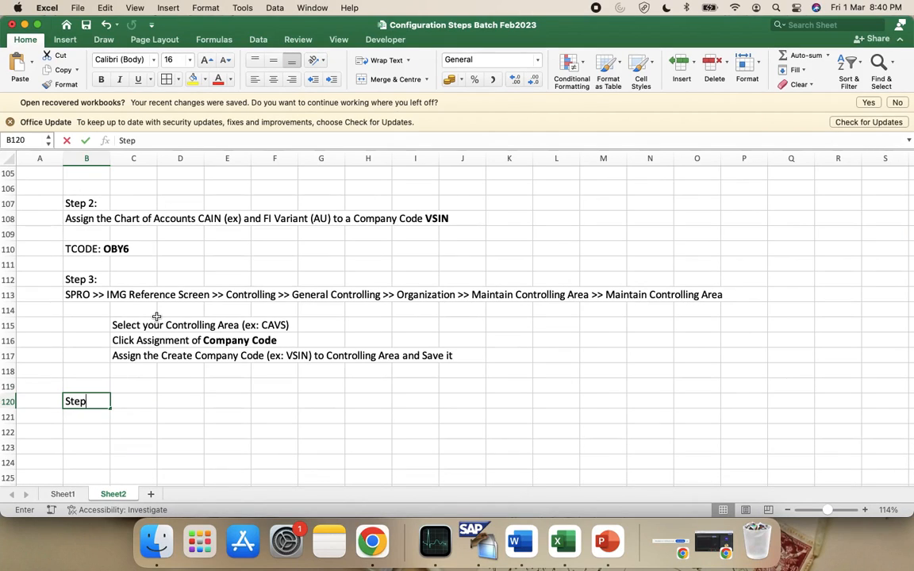
pyautogui.write(' 4: \\')
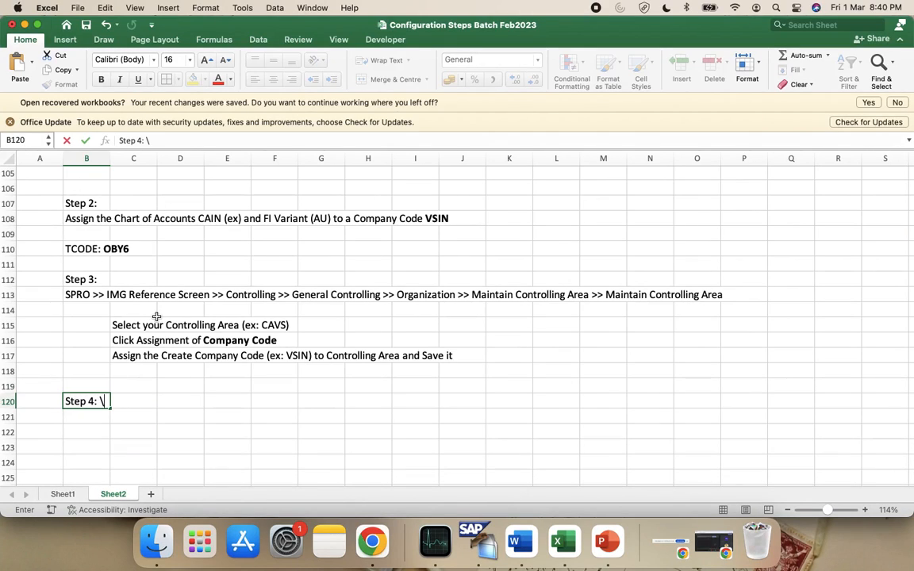
# Copy the Step 3 SPRO menu path into B121 and place the cursor at its end for editing
pyautogui.click(96, 296)
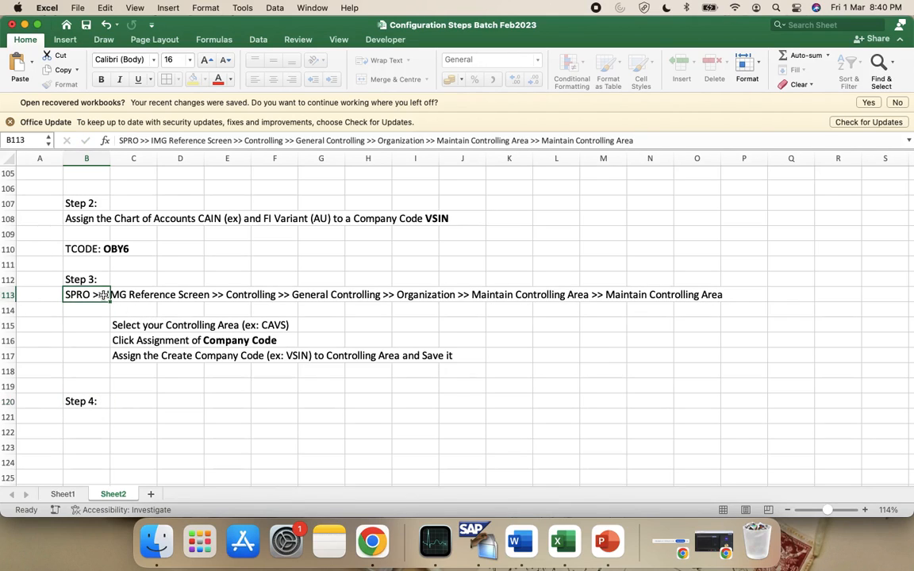
pyautogui.press('super+c')
pyautogui.click(88, 418)
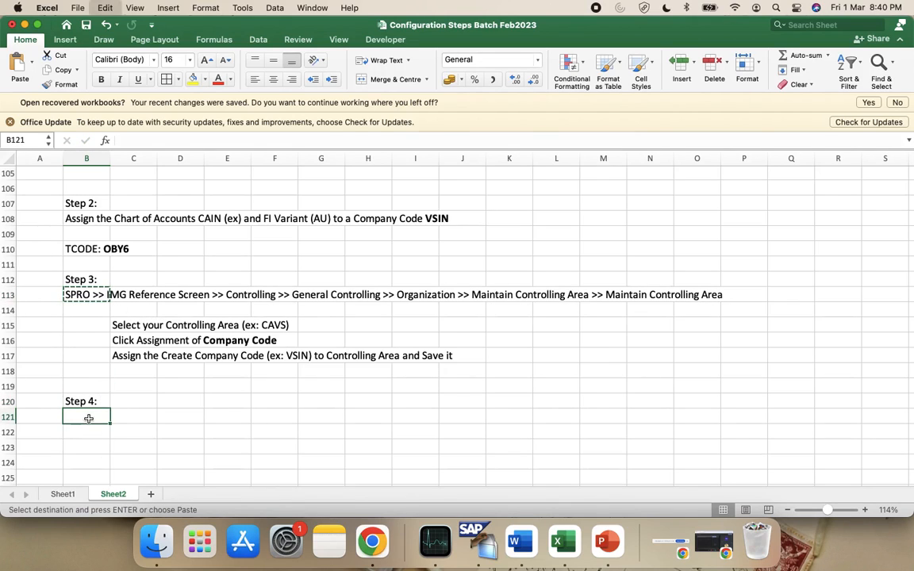
pyautogui.press('super+v')
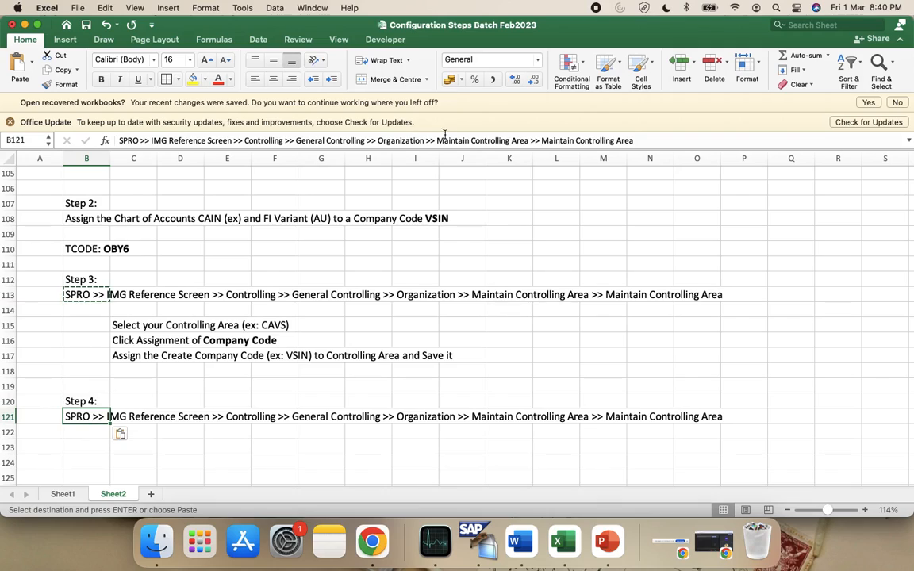
pyautogui.click(539, 140)
pyautogui.press('Right')
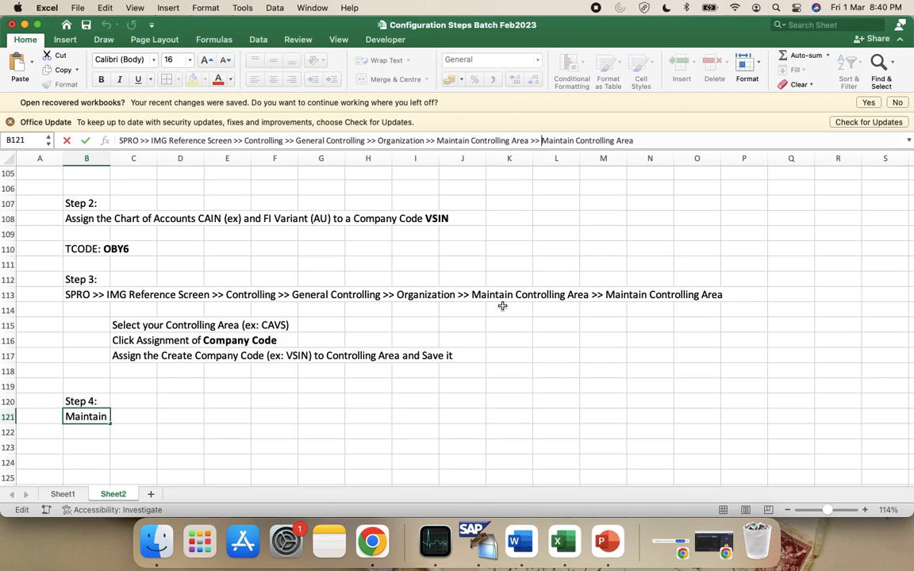
pyautogui.scroll(2, 502, 305)
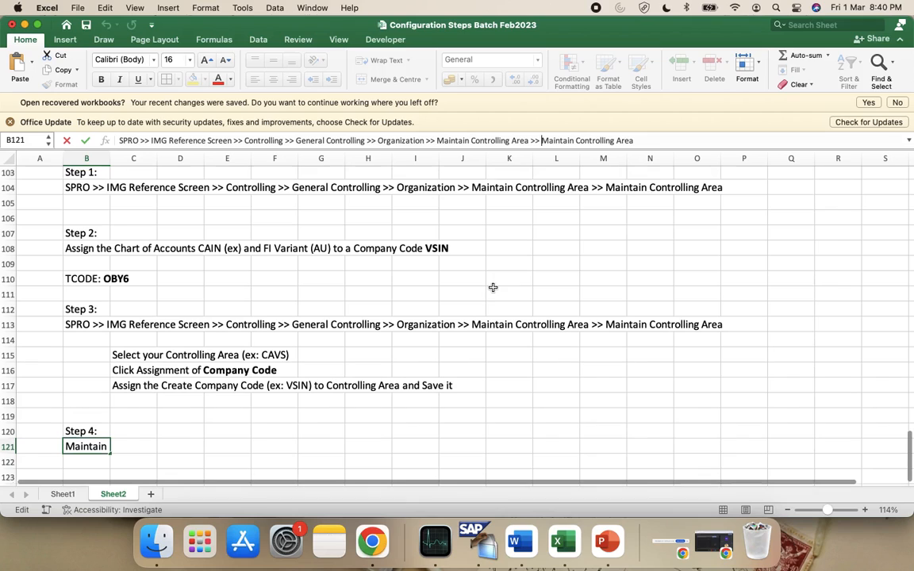
pyautogui.scroll(4, 492, 287)
pyautogui.scroll(-2, 262, 314)
pyautogui.scroll(-3, 274, 331)
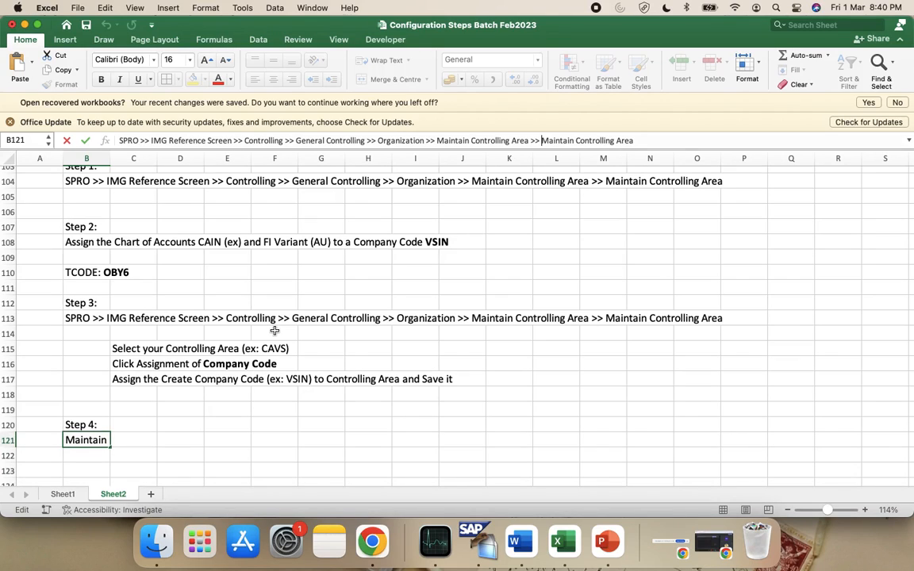
pyautogui.click(642, 135)
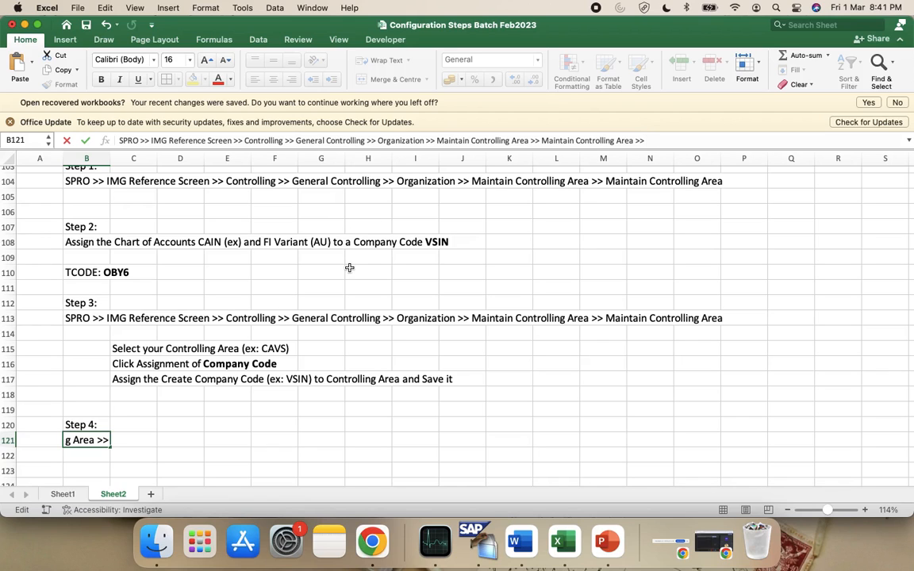
pyautogui.hotkey('ctrl', 'Left')
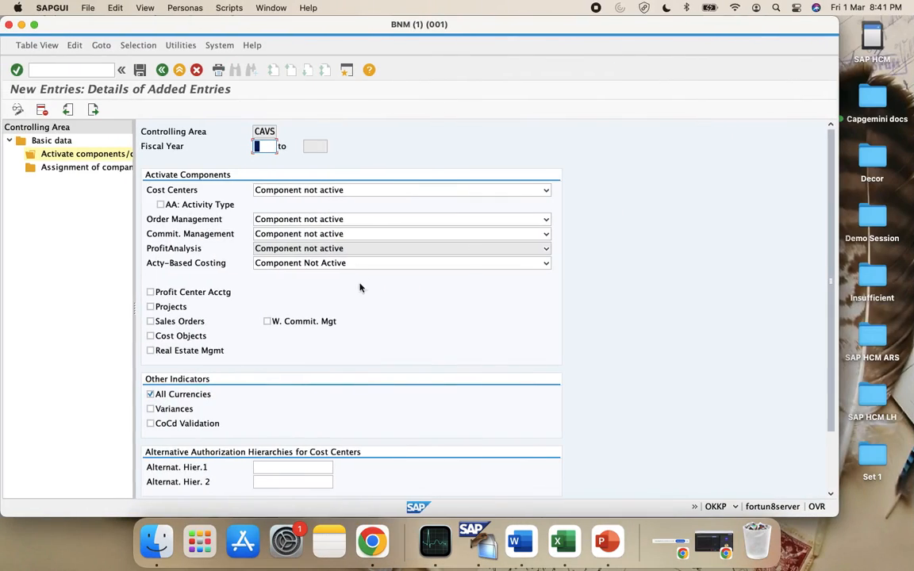
# Append 'Activate Components/ Control Indicators' to the B121 path and commit it
pyautogui.hotkey('ctrl', 'Right')
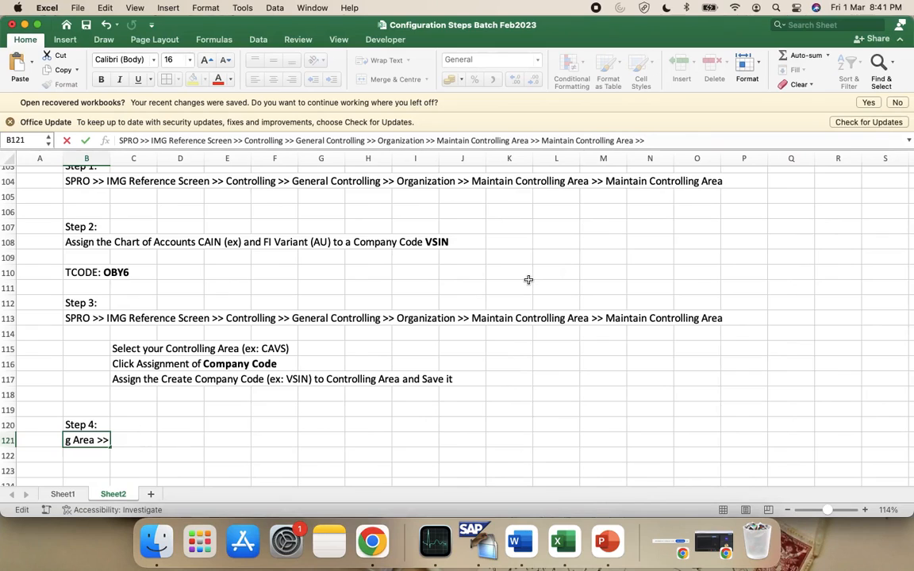
pyautogui.hotkey('ctrl', 'Left')
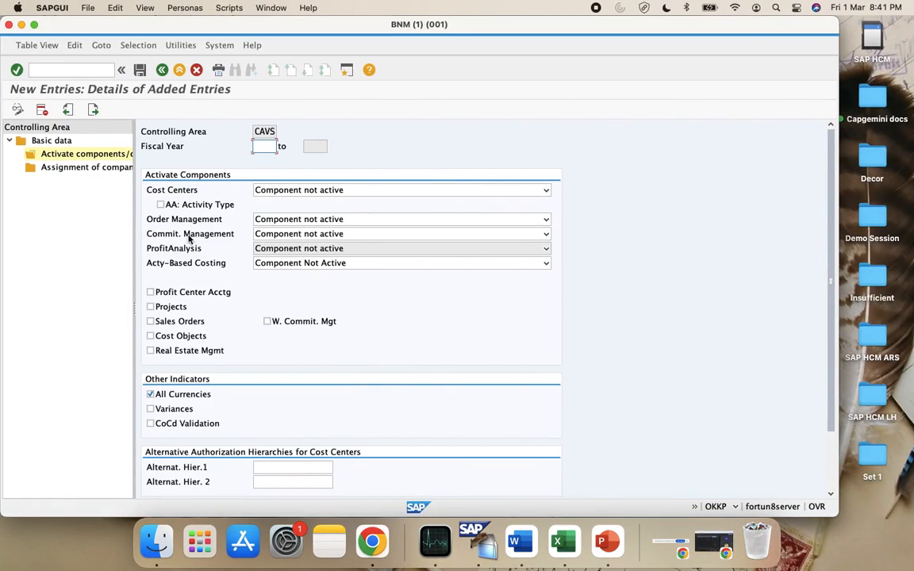
pyautogui.hotkey('ctrl', 'Right')
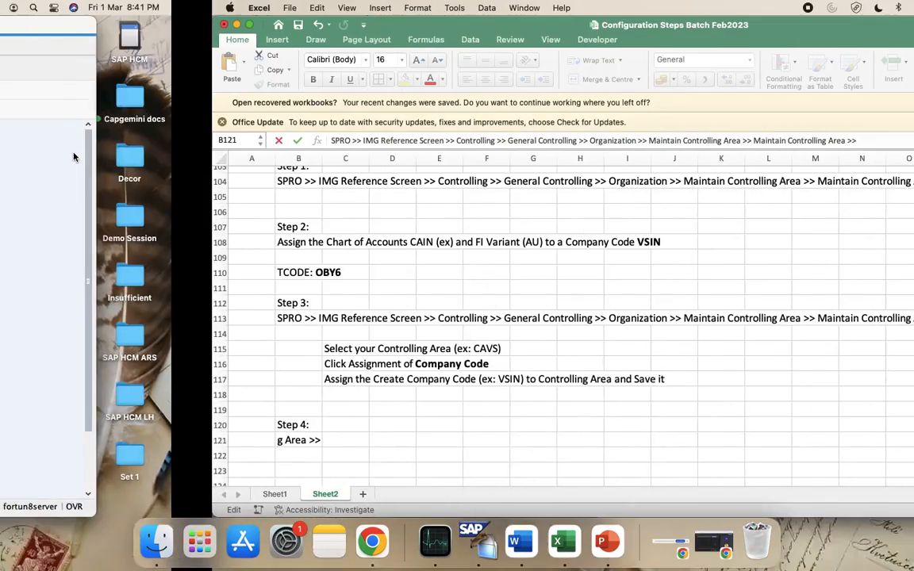
pyautogui.write('Act')
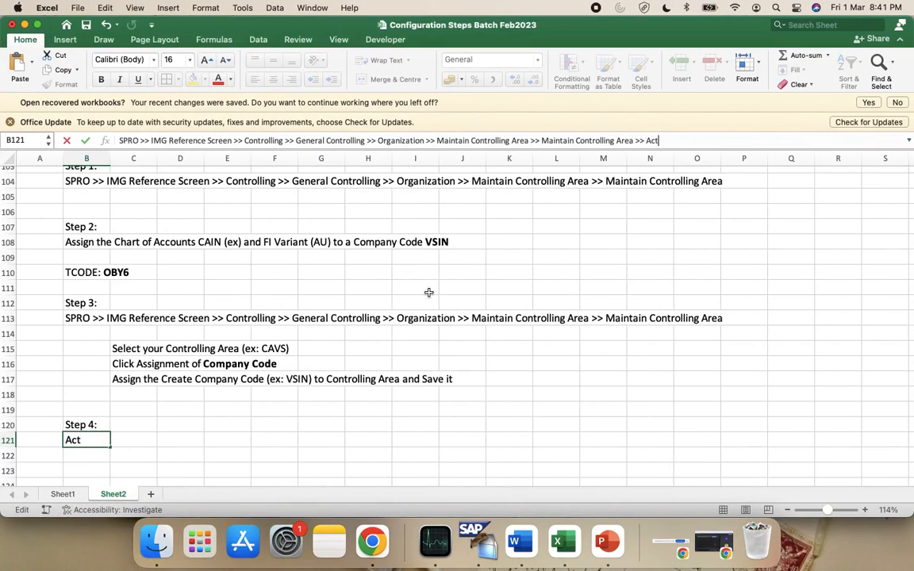
pyautogui.write('ivate Components/ Cont')
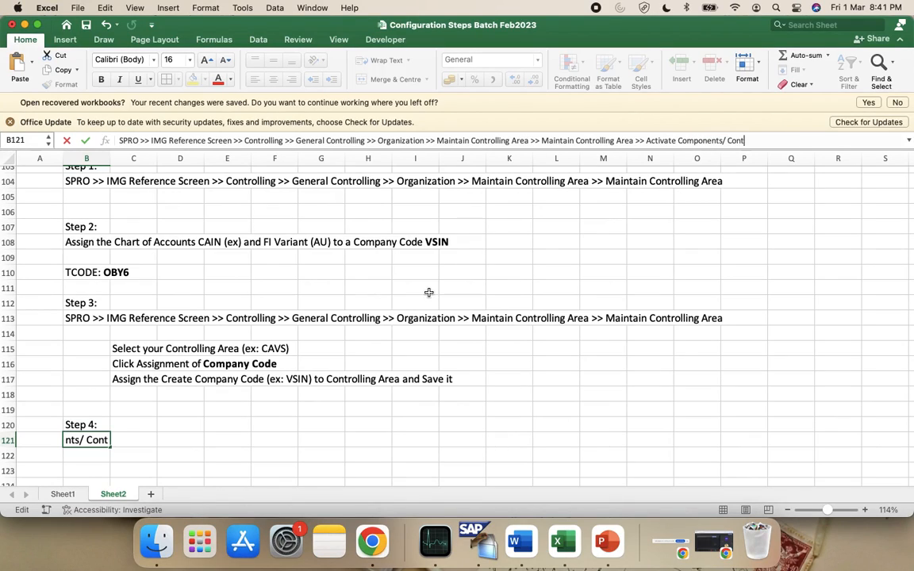
pyautogui.write('rol Indicators')
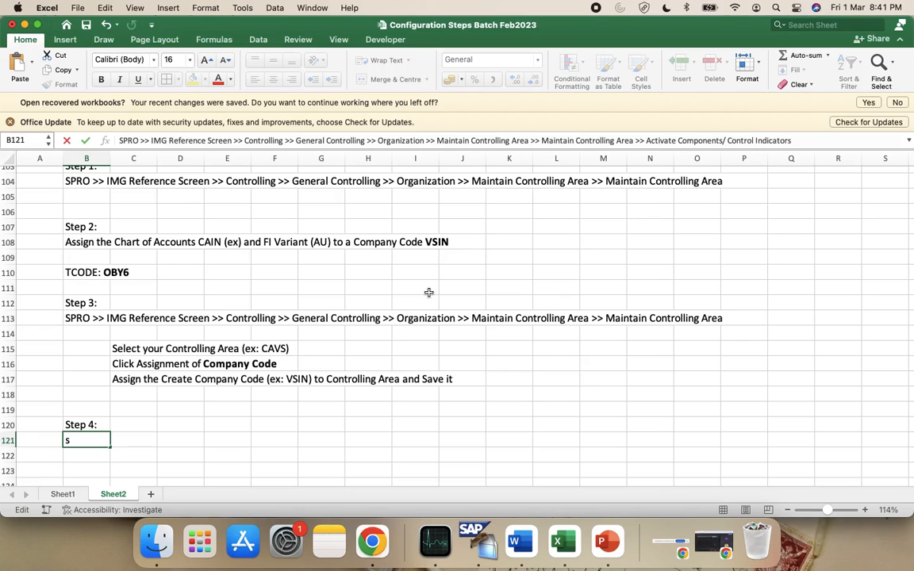
pyautogui.click(380, 440)
pyautogui.scroll(-2, 383, 443)
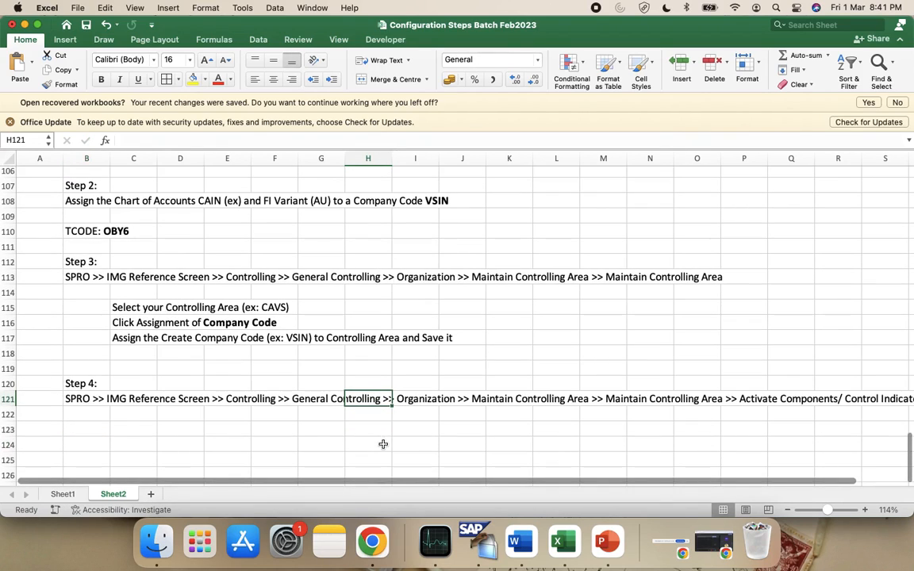
pyautogui.scroll(-3, 141, 371)
pyautogui.click(130, 360)
pyautogui.hotkey('ctrl', 'Left')
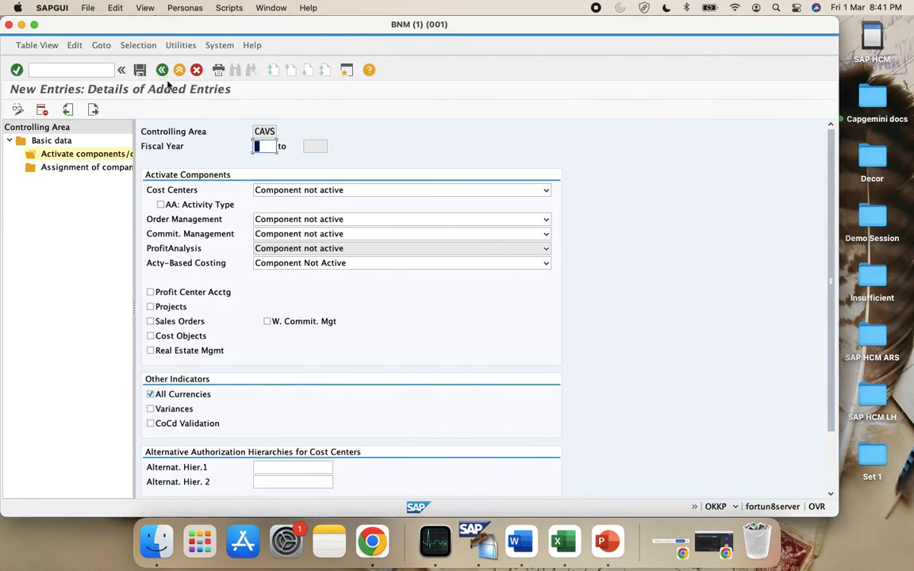
pyautogui.click(161, 70)
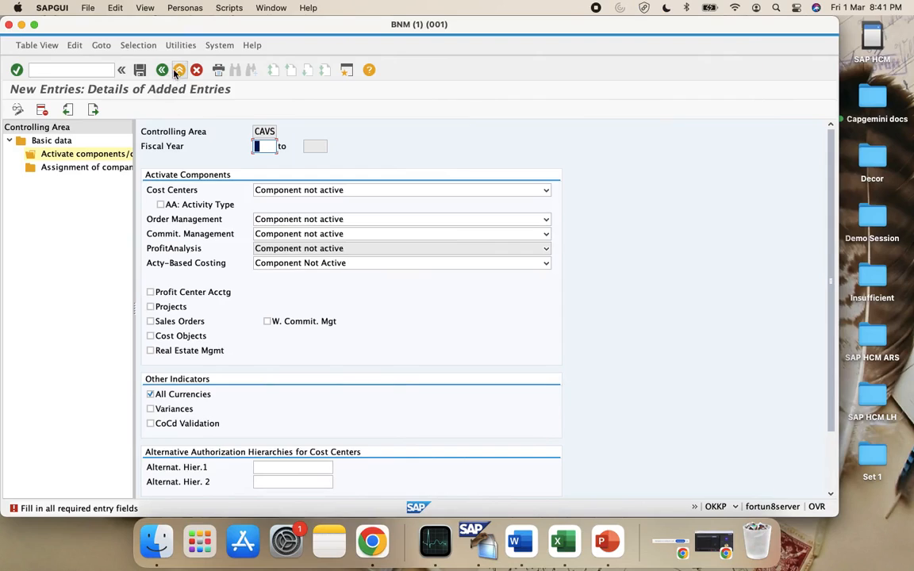
pyautogui.click(178, 71)
pyautogui.click(204, 180)
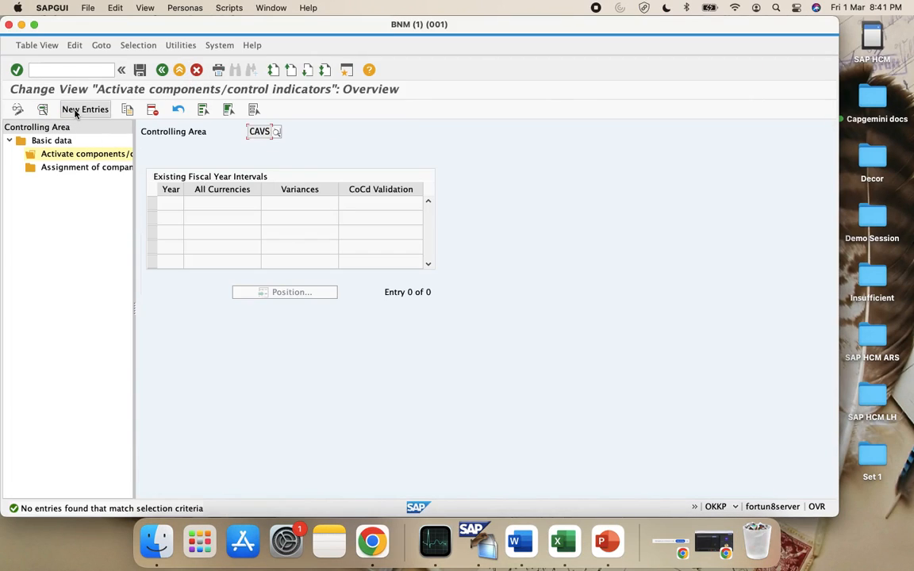
pyautogui.click(85, 111)
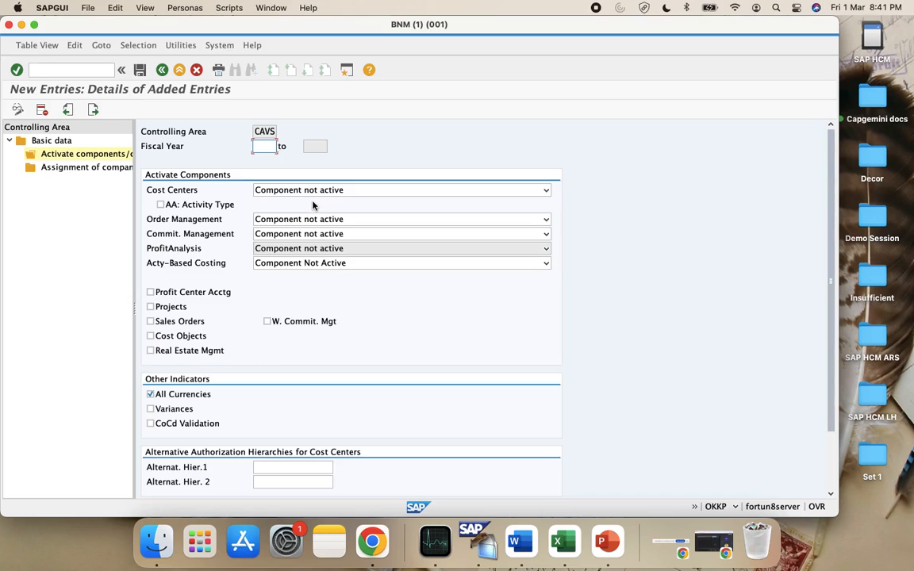
# Enter 2018 as the fiscal year of the new CAVS entry
pyautogui.write('2019')
pyautogui.press('BackSpace')
pyautogui.press('BackSpace')
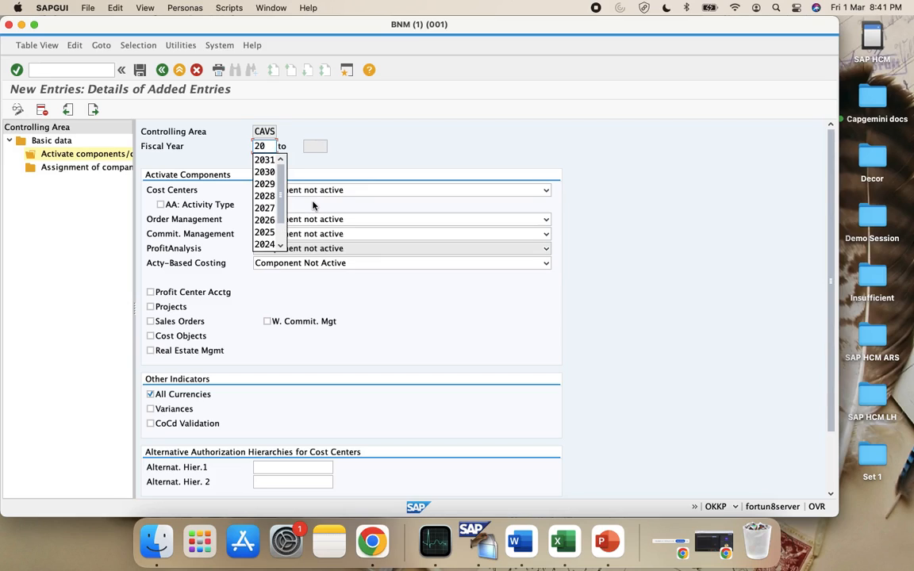
pyautogui.write('18')
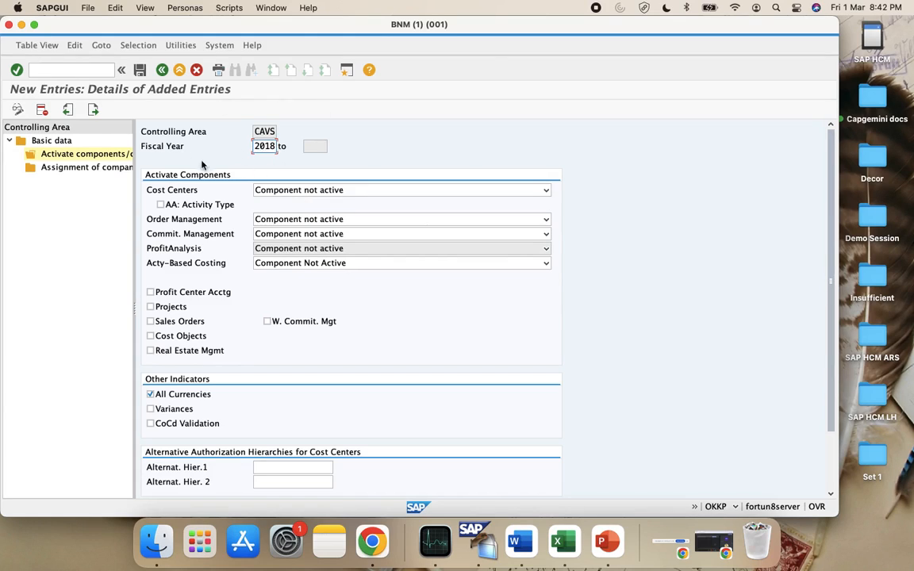
# Set Cost Centers and Order Management to Component active, Commit. Management to Components active
pyautogui.click(322, 191)
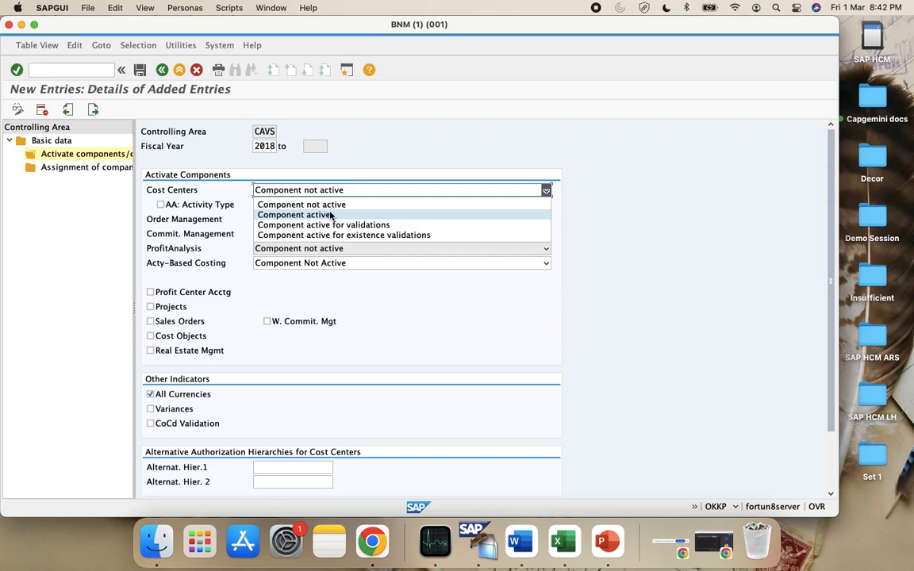
pyautogui.click(332, 215)
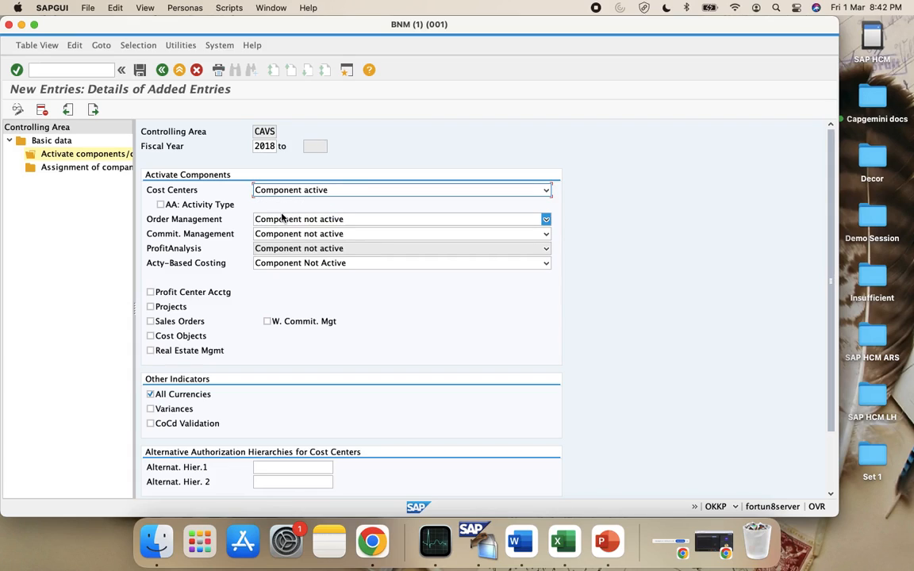
pyautogui.click(317, 219)
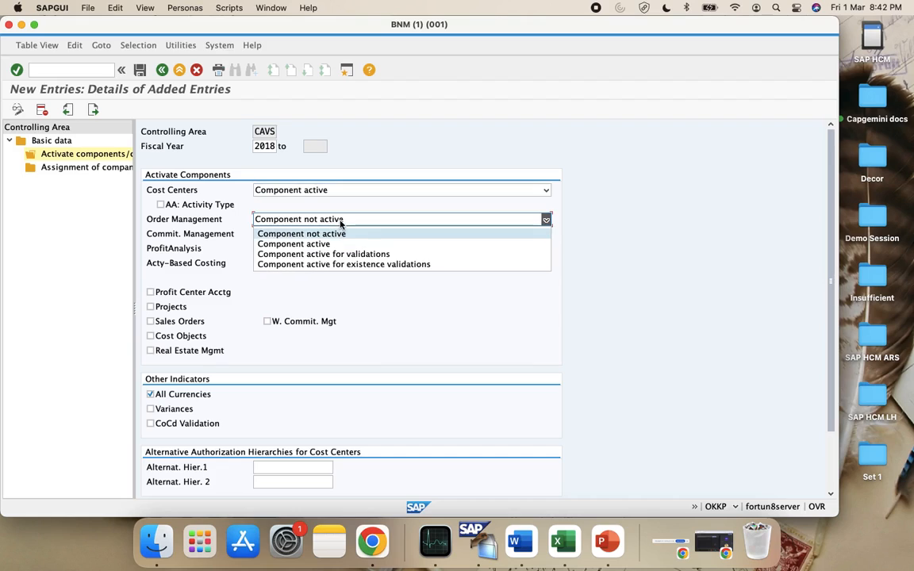
pyautogui.click(338, 244)
pyautogui.click(317, 233)
pyautogui.click(324, 259)
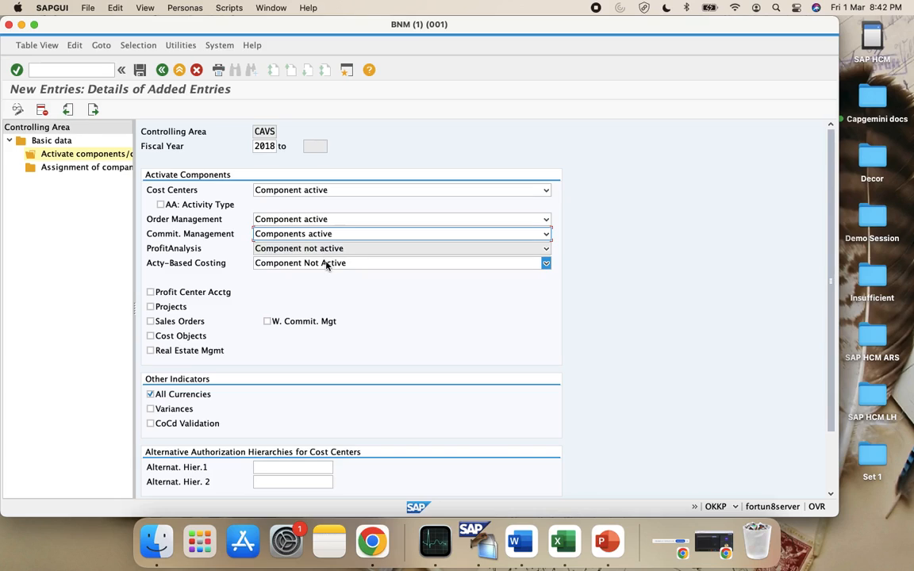
pyautogui.scroll(-3, 315, 251)
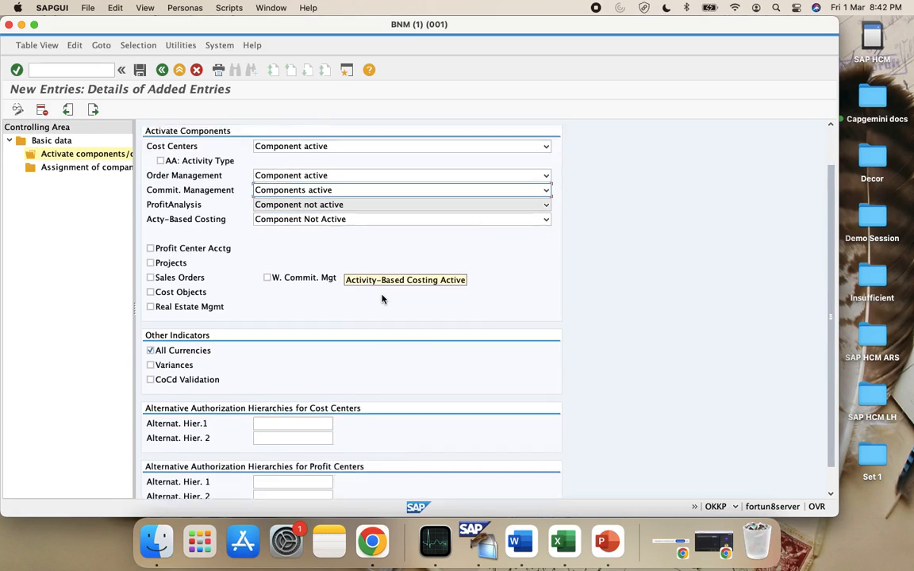
pyautogui.scroll(1, 379, 309)
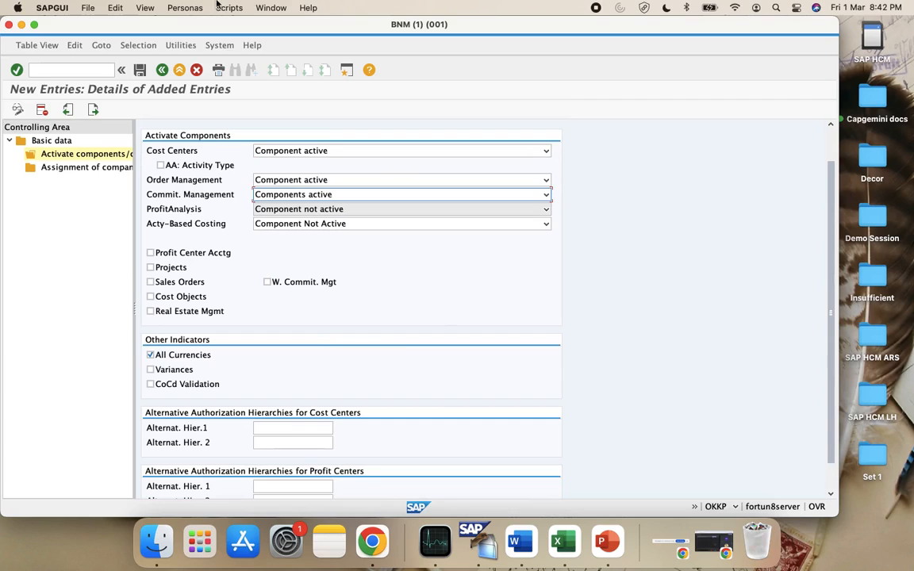
pyautogui.scroll(2, 270, 309)
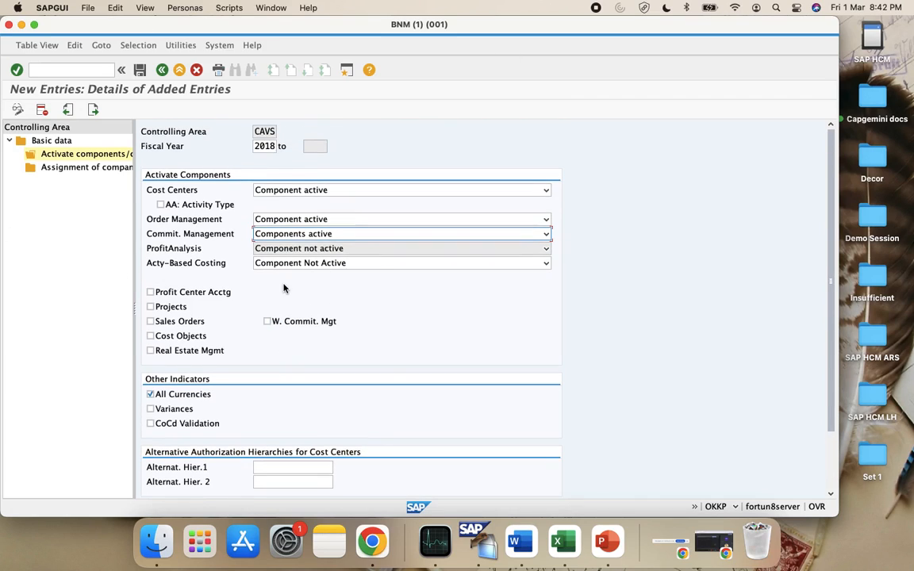
# Tick Profit Center Acctg, Projects and Variances on the 2018–9999 CAVS entry and save it
pyautogui.click(177, 291)
pyautogui.click(176, 307)
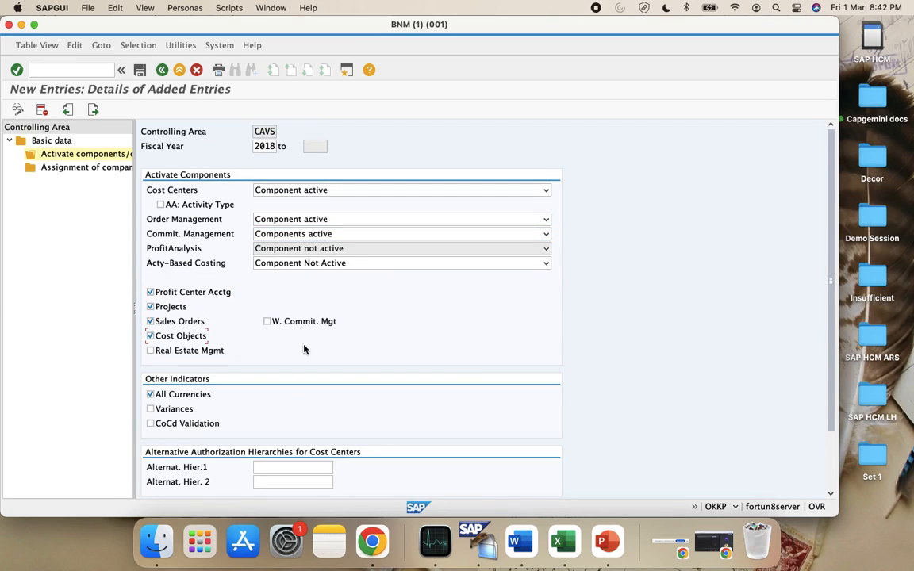
pyautogui.scroll(-3, 276, 331)
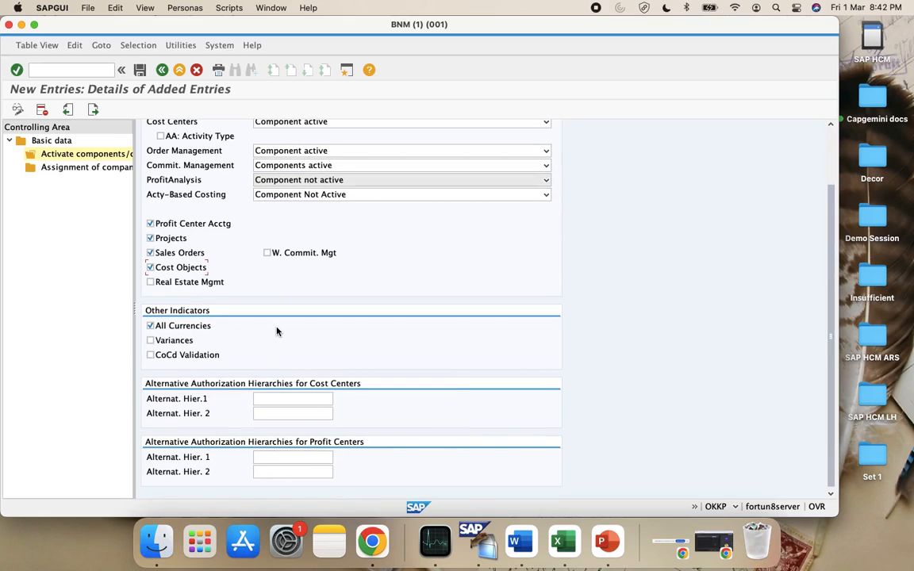
pyautogui.click(150, 339)
pyautogui.scroll(3, 398, 386)
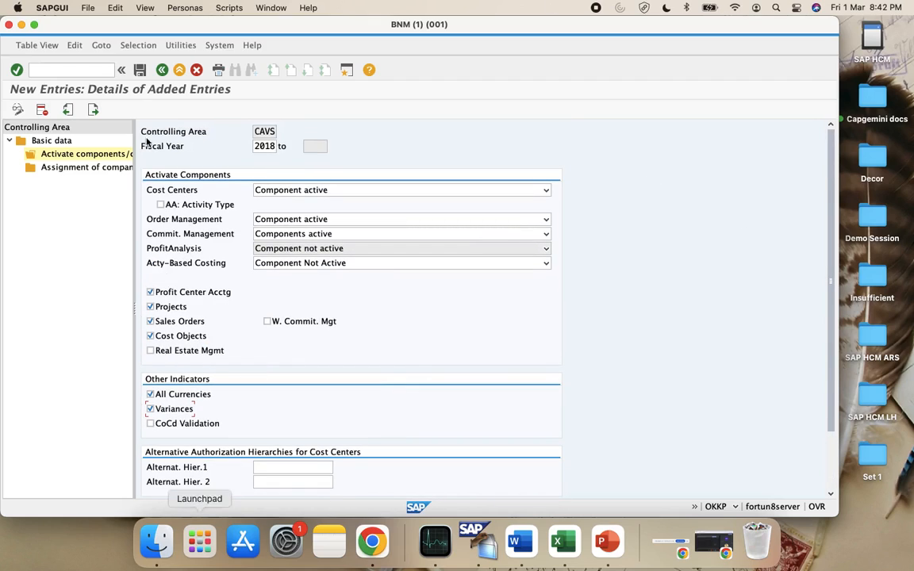
pyautogui.click(139, 69)
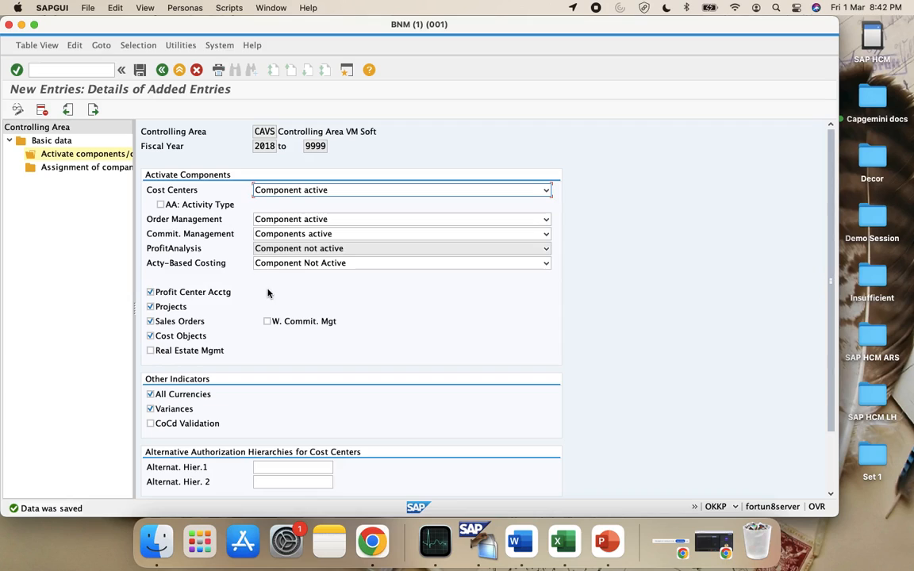
pyautogui.scroll(-2, 458, 312)
pyautogui.scroll(2, 458, 314)
# Return to the fiscal-year overview and copy the 2018 entry as fiscal year 2019
pyautogui.click(161, 69)
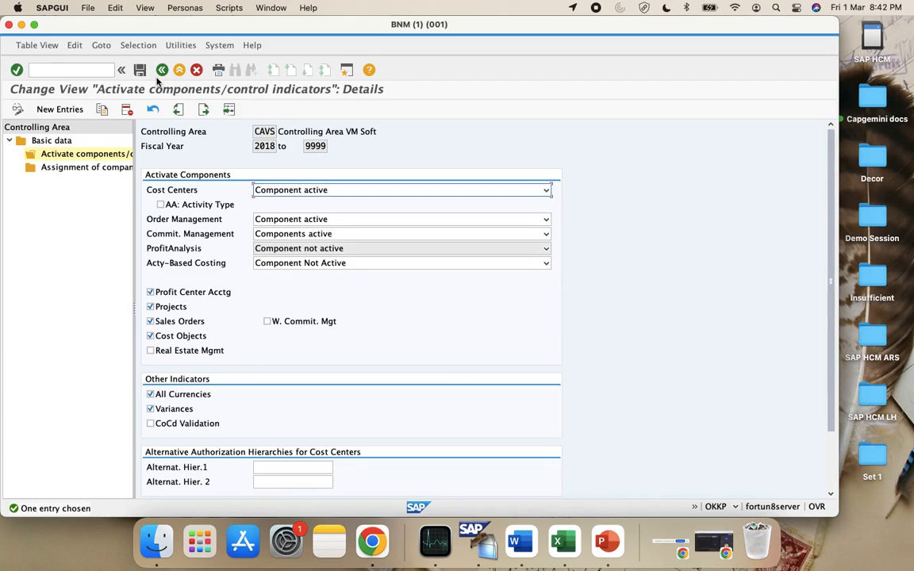
pyautogui.click(161, 70)
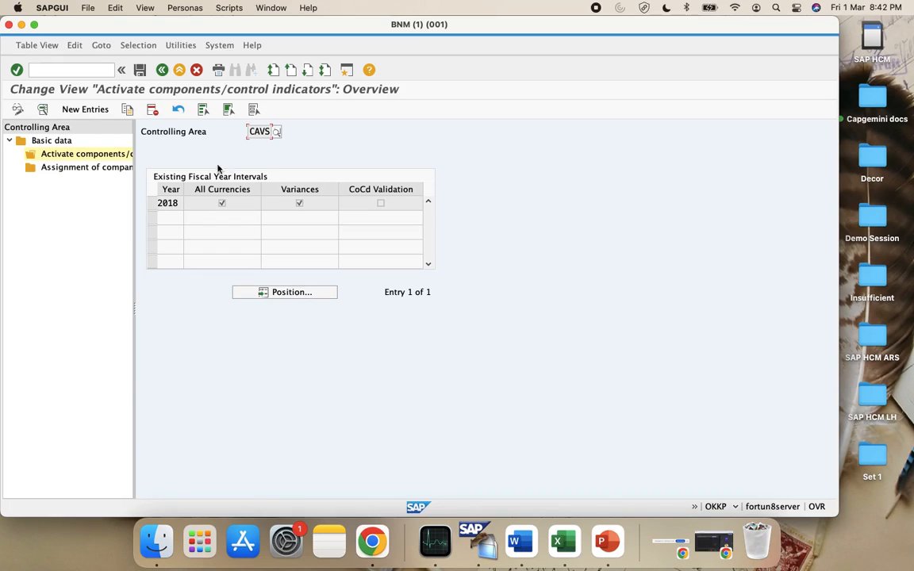
pyautogui.click(150, 205)
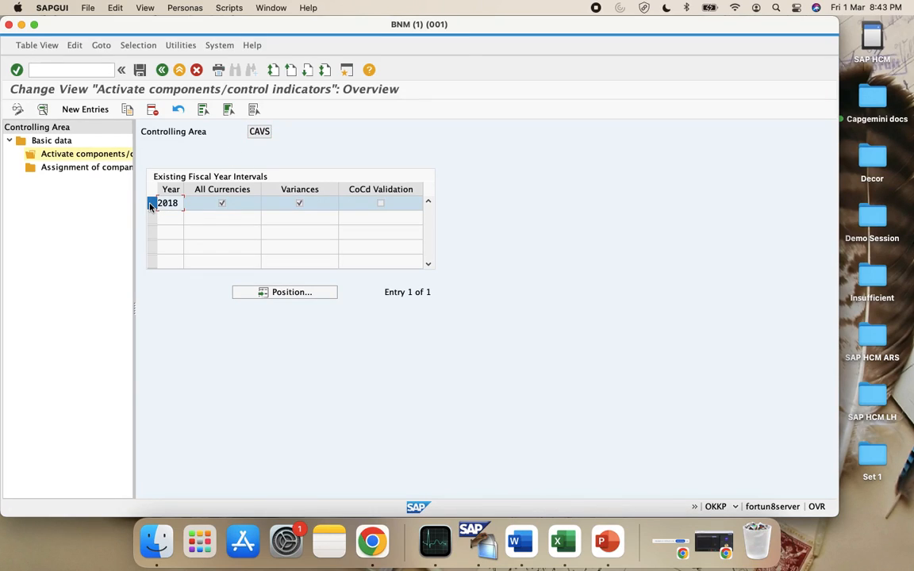
pyautogui.click(127, 110)
pyautogui.press('BackSpace')
pyautogui.press('BackSpace')
pyautogui.write('19')
pyautogui.press('Return')
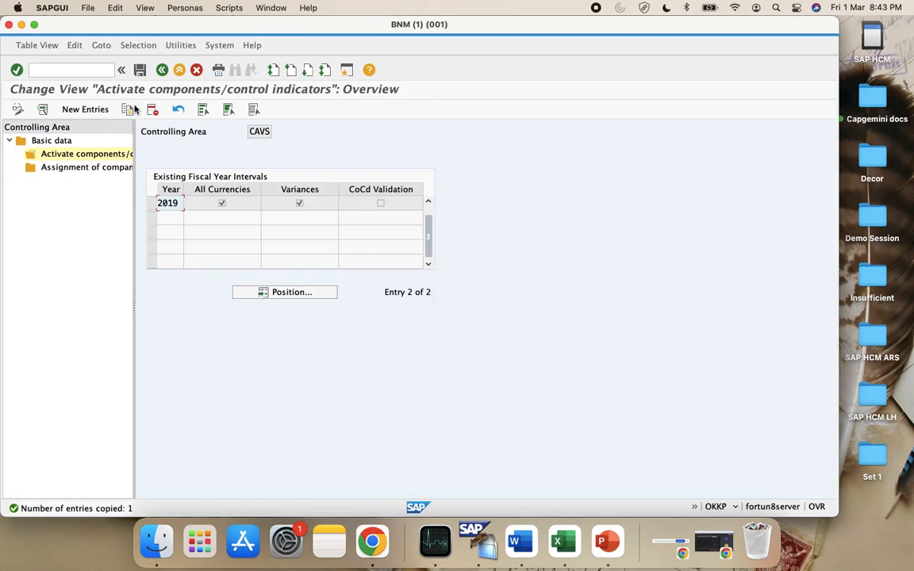
# Copy the entries forward as fiscal years 2020 and 2021
pyautogui.click(152, 203)
pyautogui.click(128, 111)
pyautogui.press('BackSpace')
pyautogui.write('020')
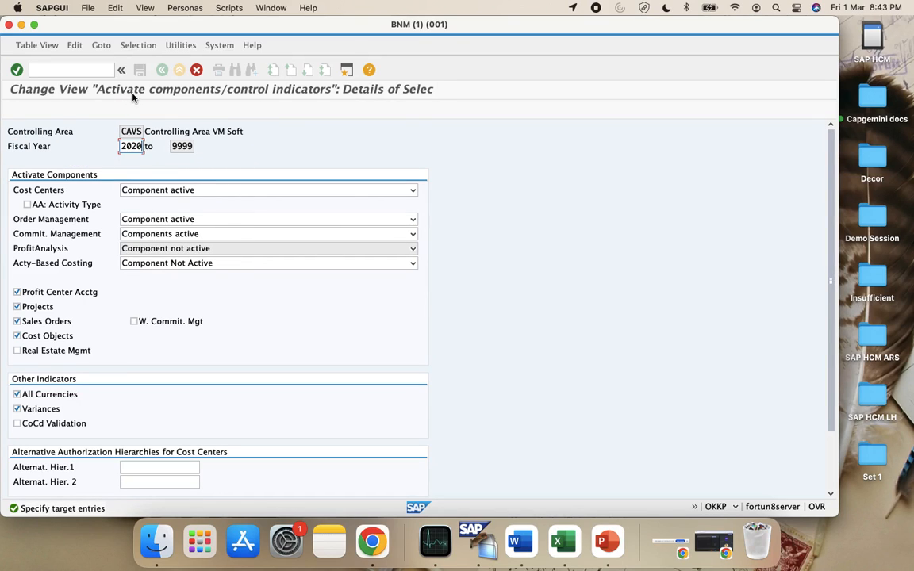
pyautogui.press('Return')
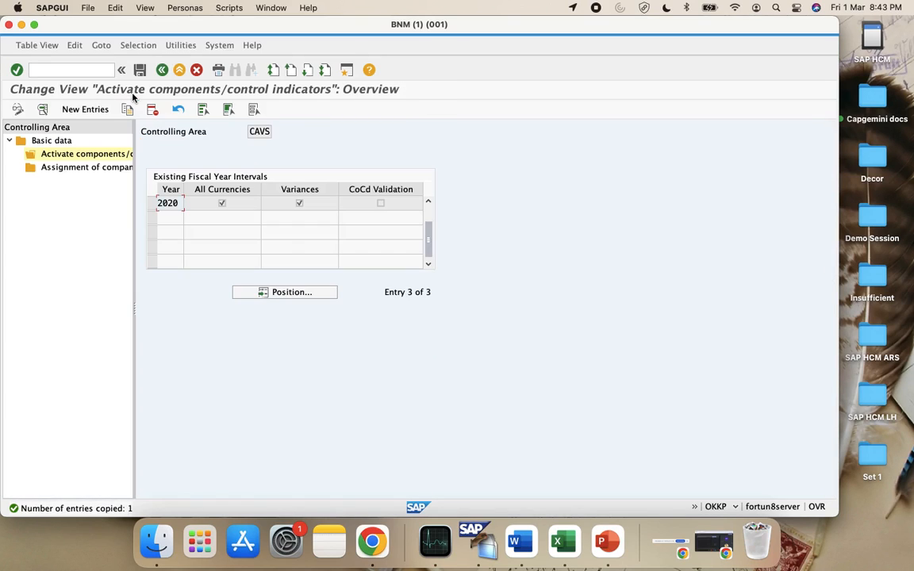
pyautogui.click(150, 203)
pyautogui.click(127, 109)
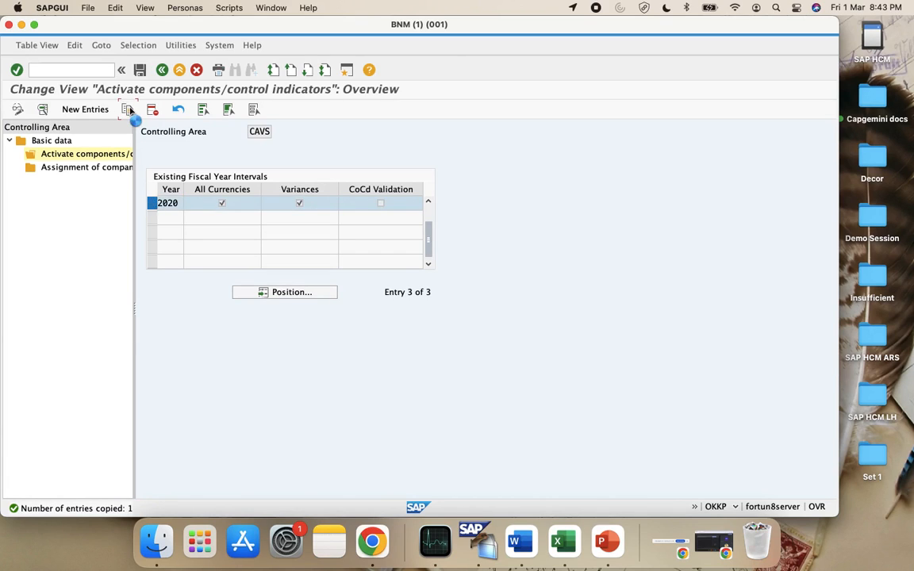
pyautogui.press('BackSpace')
pyautogui.write('1')
pyautogui.press('Return')
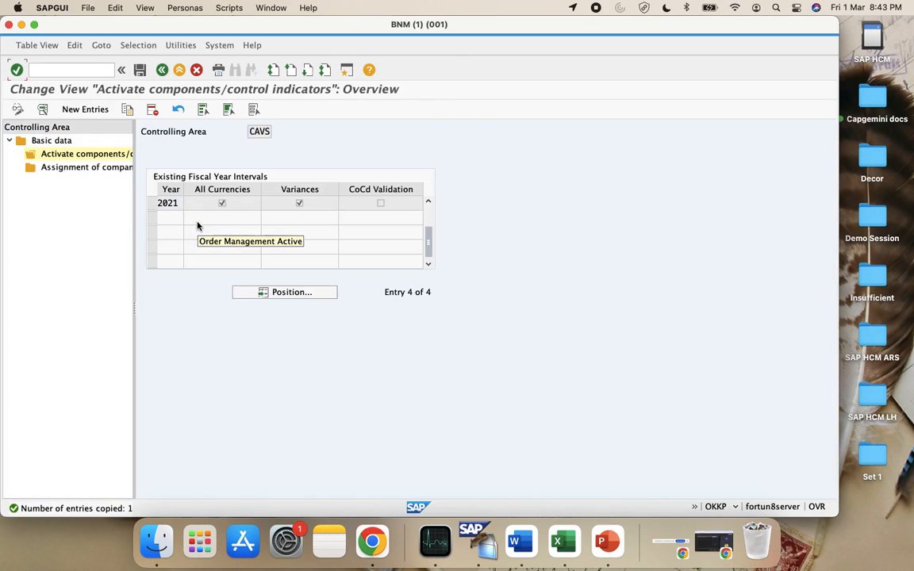
# Copy the entries forward as fiscal years 2022, 2023 and 2024
pyautogui.click(151, 203)
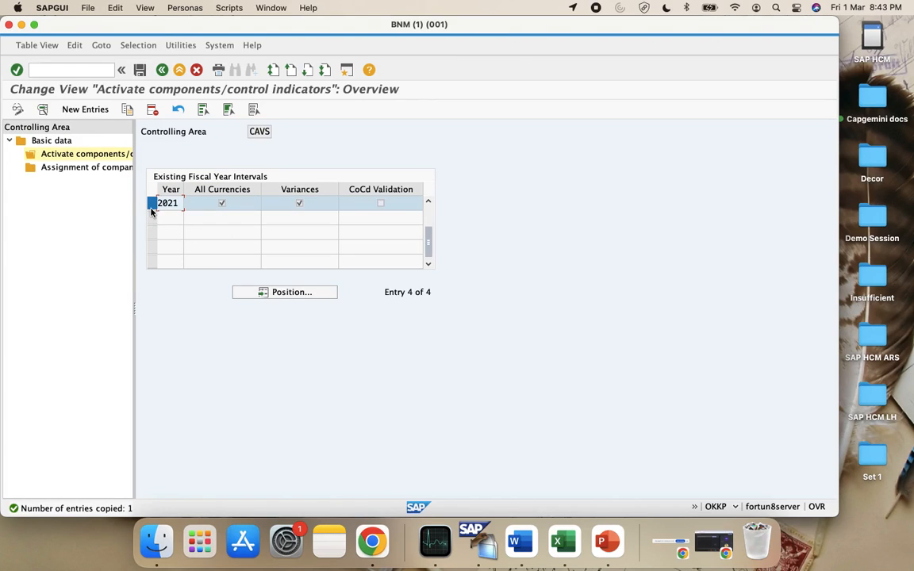
pyautogui.click(126, 109)
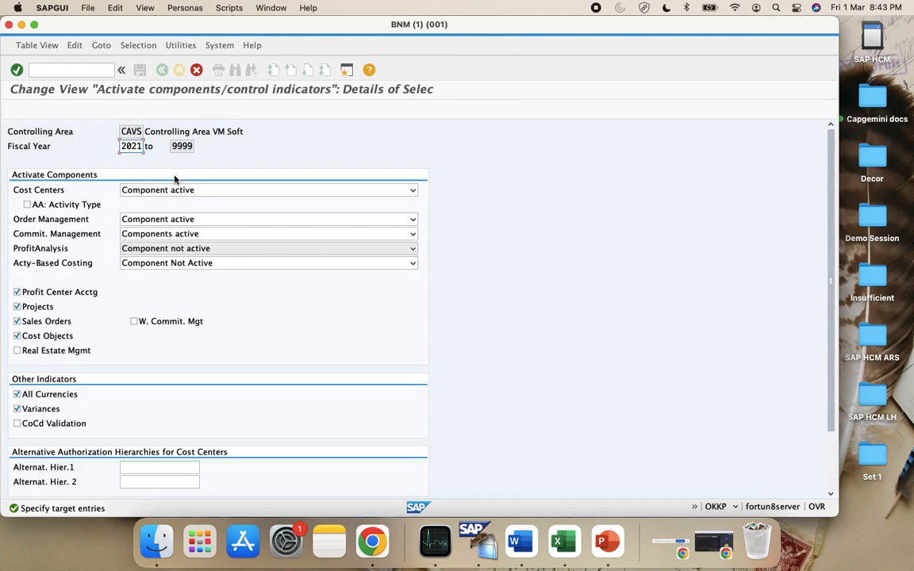
pyautogui.press('Return')
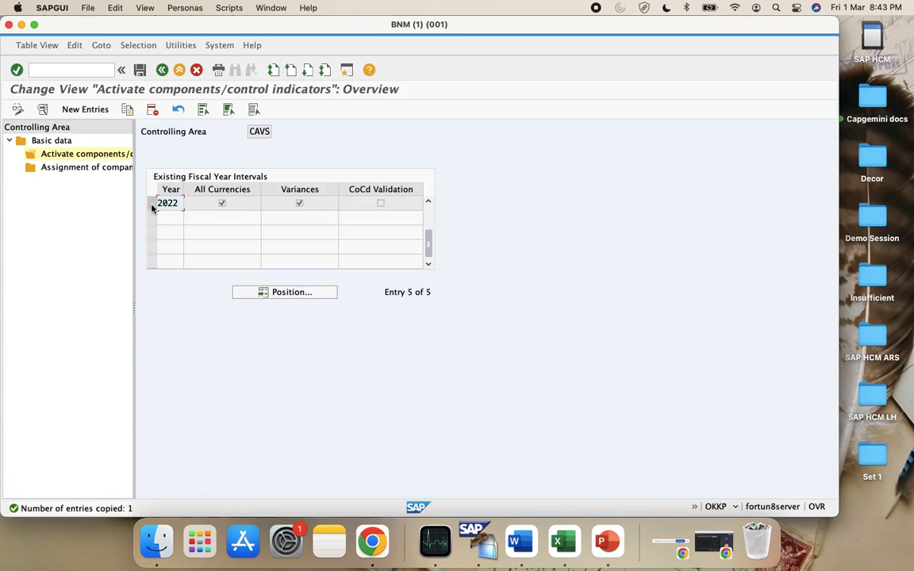
pyautogui.click(151, 203)
pyautogui.click(127, 108)
pyautogui.write('2023')
pyautogui.press('Return')
pyautogui.click(151, 203)
pyautogui.click(127, 111)
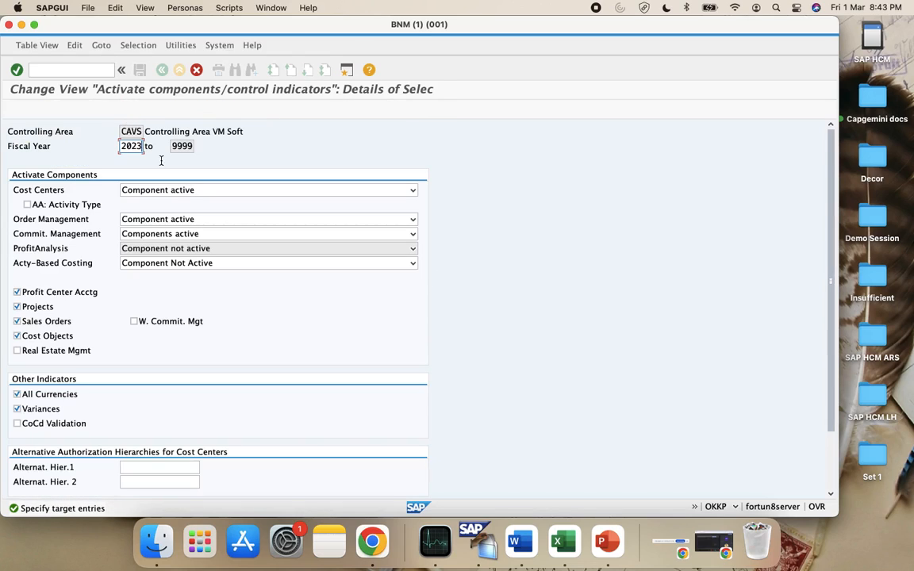
pyautogui.press('Return')
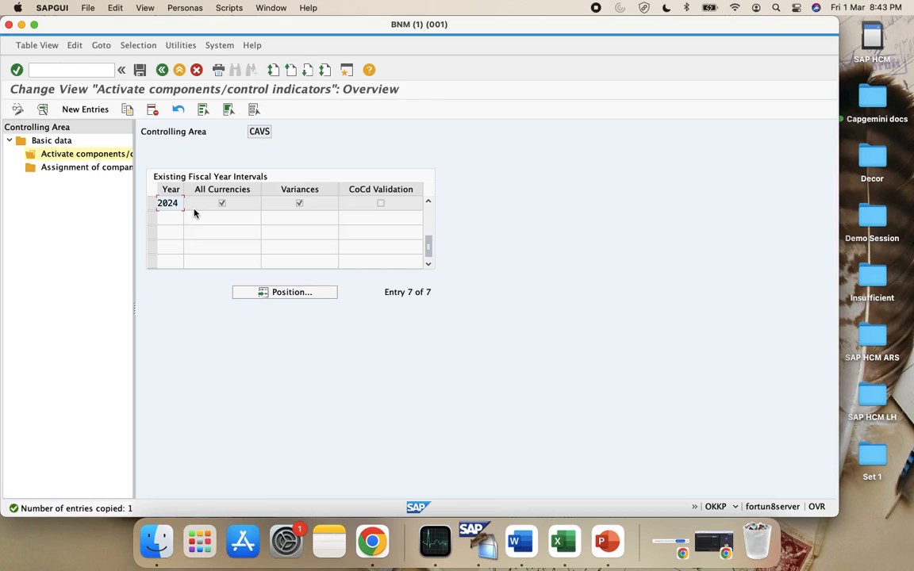
# Copy the entries forward as fiscal years 2025, 2026 and 2027
pyautogui.click(150, 203)
pyautogui.click(126, 109)
pyautogui.press('BackSpace')
pyautogui.write('5')
pyautogui.press('Return')
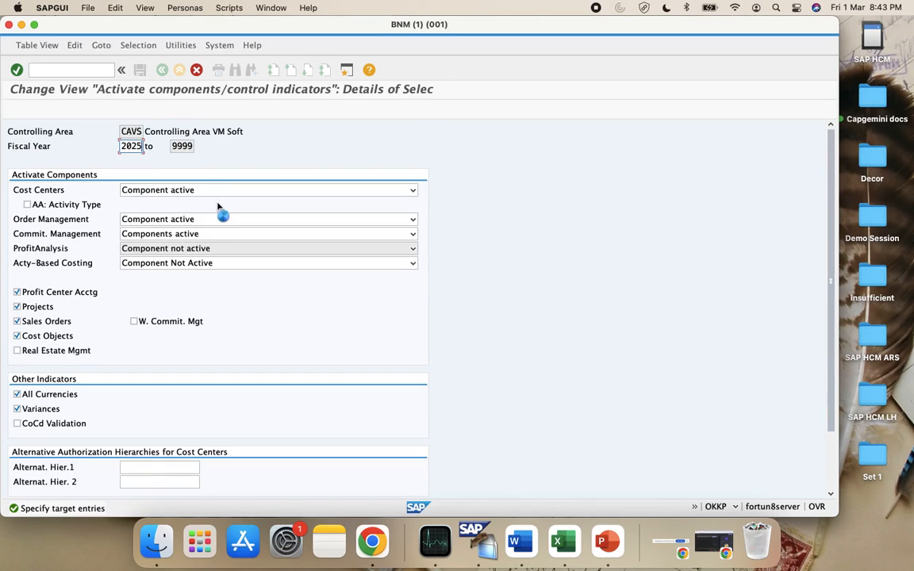
pyautogui.click(150, 203)
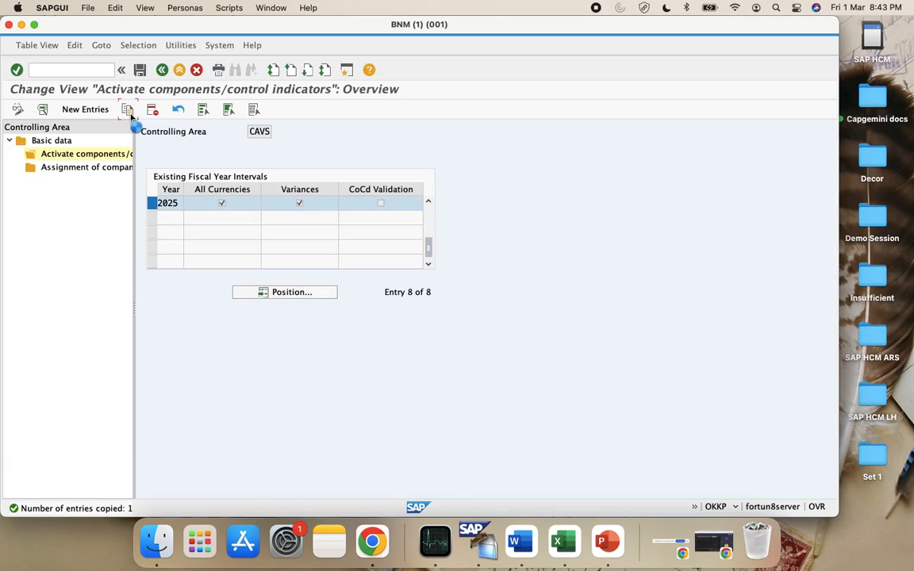
pyautogui.click(126, 109)
pyautogui.press('BackSpace')
pyautogui.write('6')
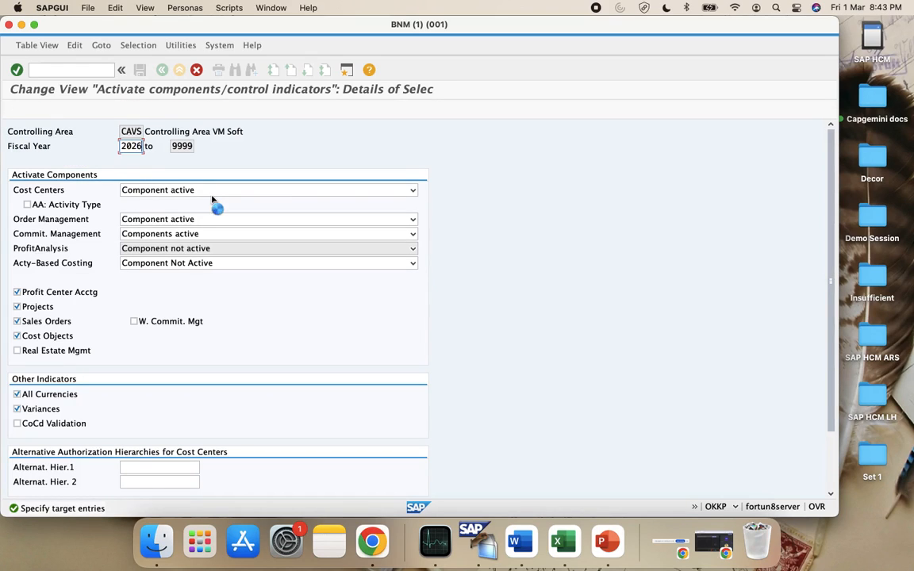
pyautogui.press('Return')
pyautogui.click(151, 203)
pyautogui.click(127, 109)
pyautogui.press('BackSpace')
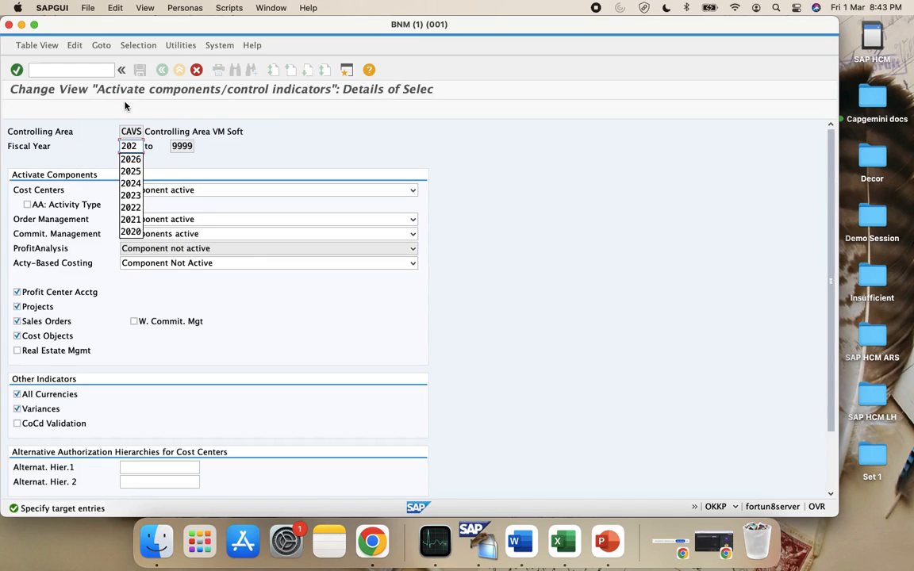
pyautogui.write('7')
pyautogui.press('Return')
# Delete the stray 0202 entry created by mistake and add fiscal year 2028 instead
pyautogui.click(152, 203)
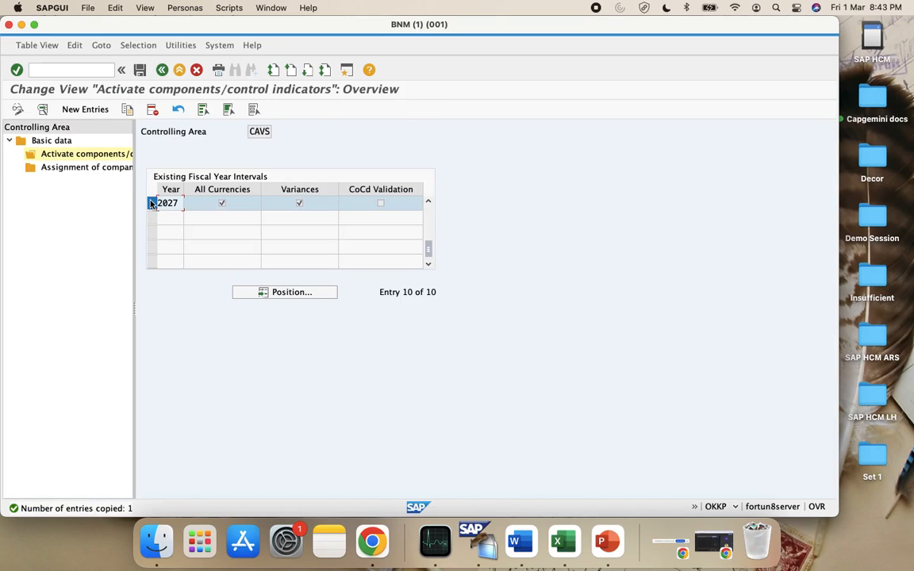
pyautogui.click(127, 108)
pyautogui.press('BackSpace')
pyautogui.press('Return')
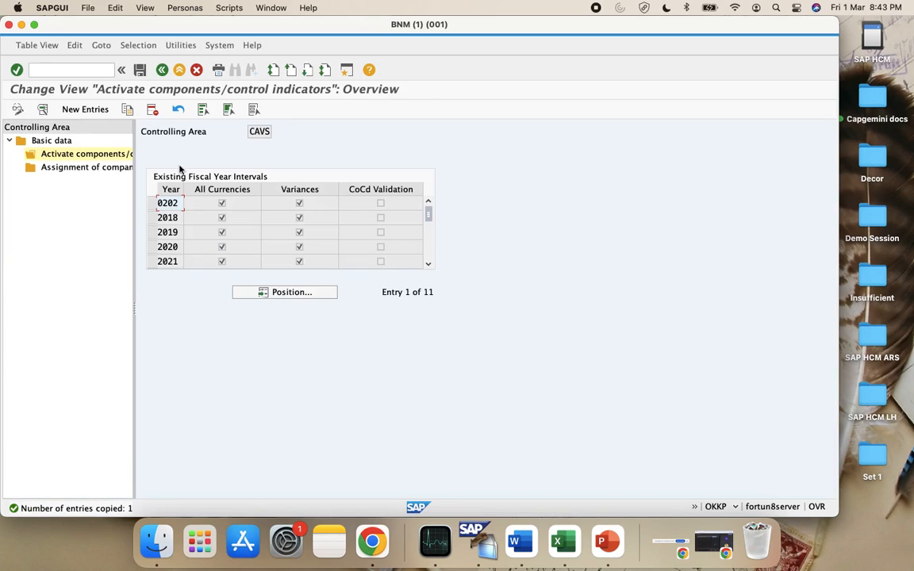
pyautogui.click(152, 203)
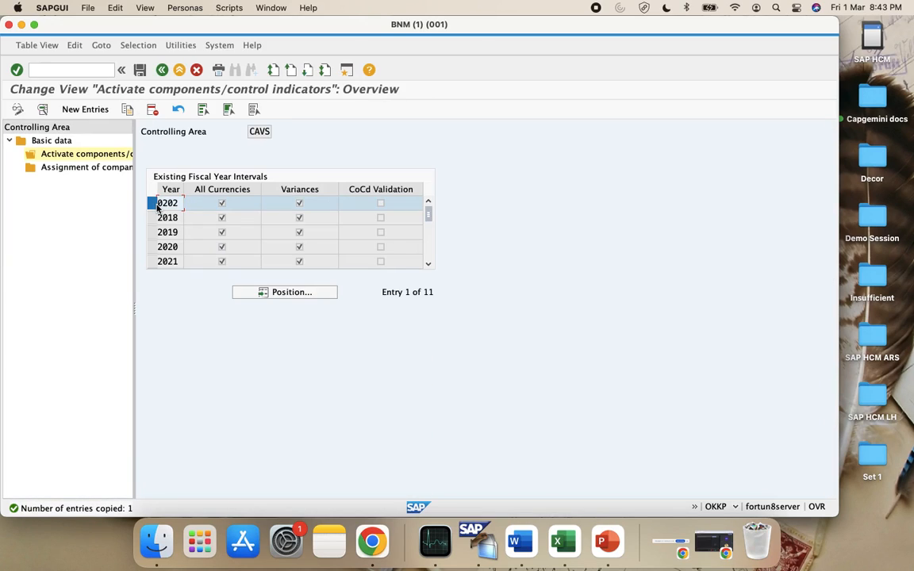
pyautogui.click(151, 111)
pyautogui.click(125, 110)
pyautogui.write('2028')
pyautogui.press('Return')
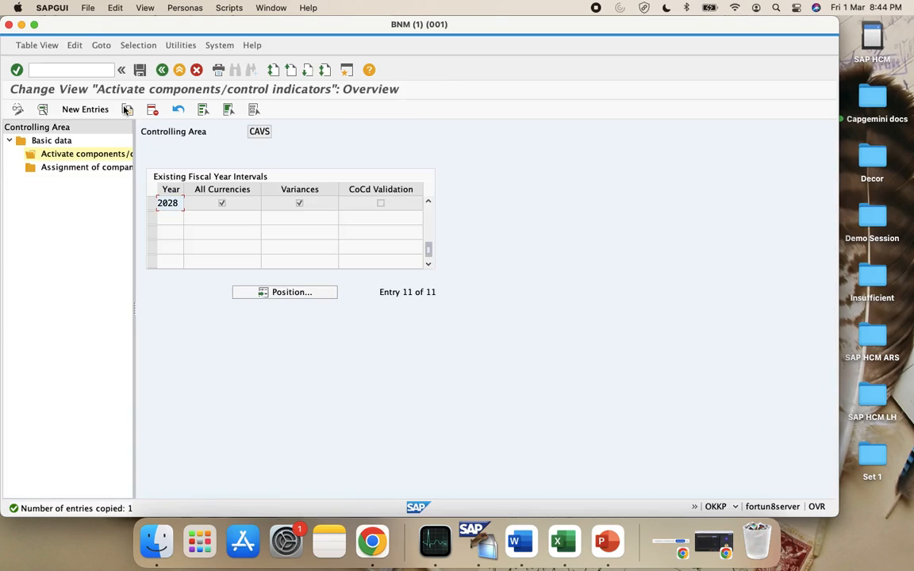
# Save the 2018–2028 entries and acknowledge the critical transport notice
pyautogui.click(139, 70)
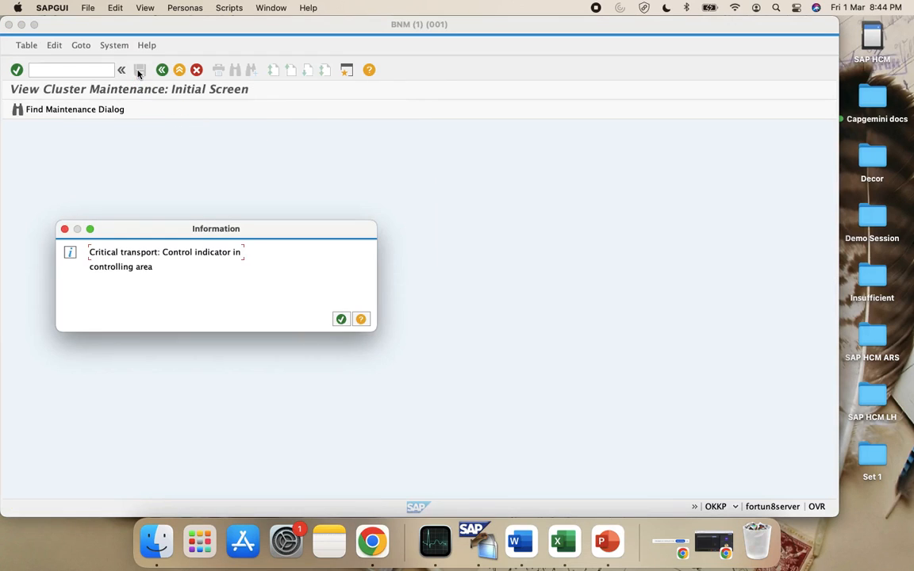
pyautogui.click(340, 318)
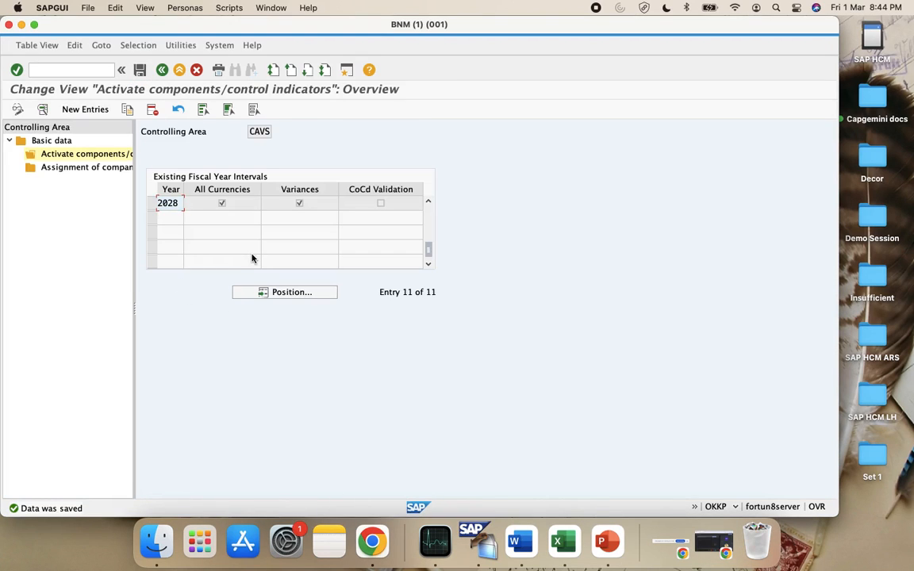
pyautogui.scroll(4, 252, 259)
pyautogui.scroll(6, 252, 259)
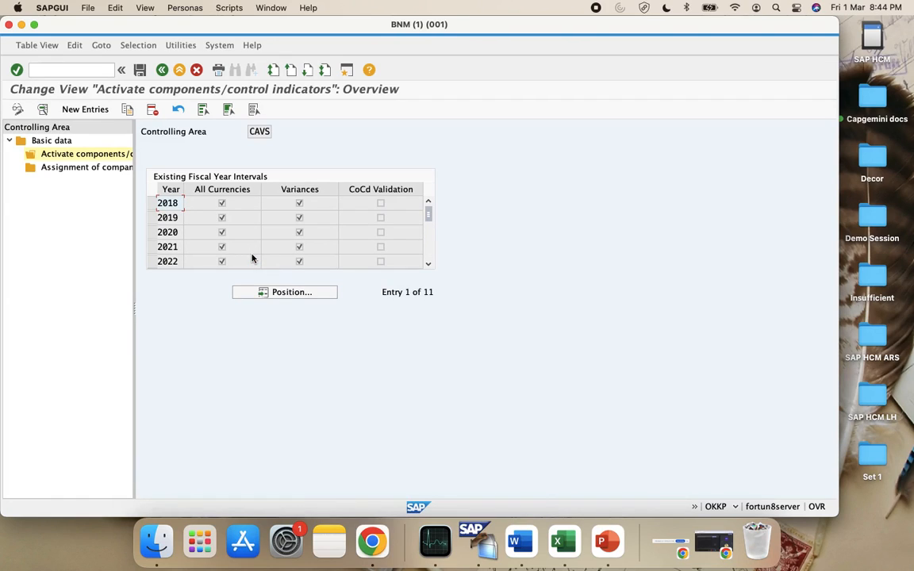
# Copy the entries backward as fiscal years 2017, 2016 and 2015
pyautogui.click(151, 203)
pyautogui.click(126, 108)
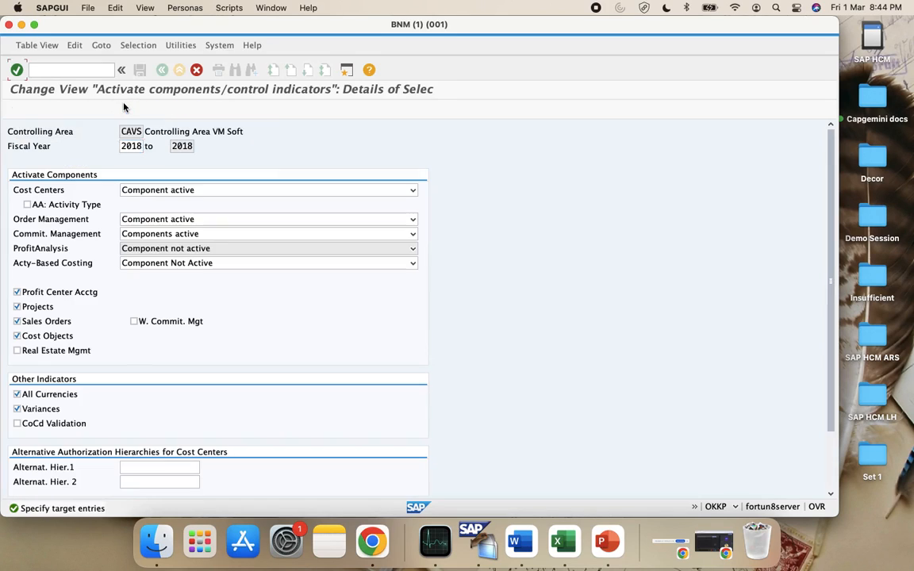
pyautogui.press('Return')
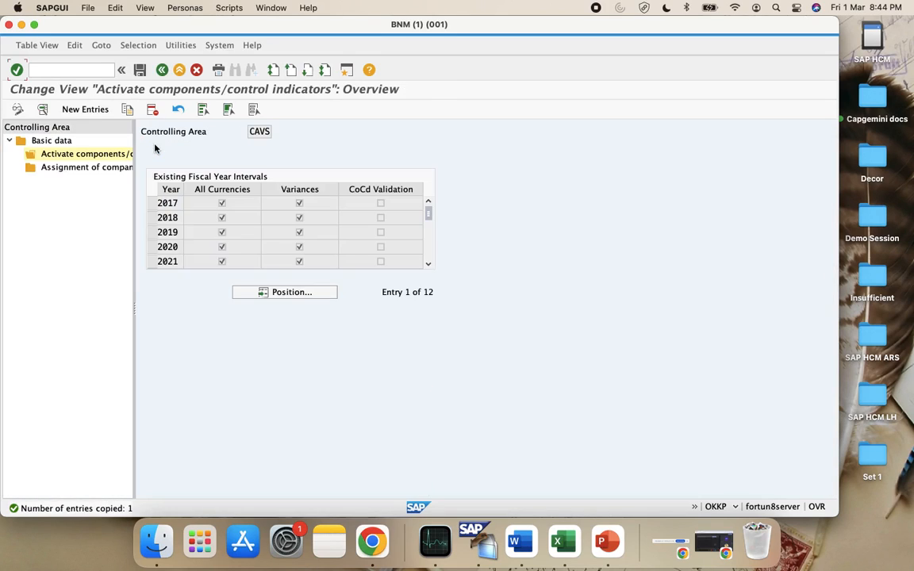
pyautogui.click(151, 203)
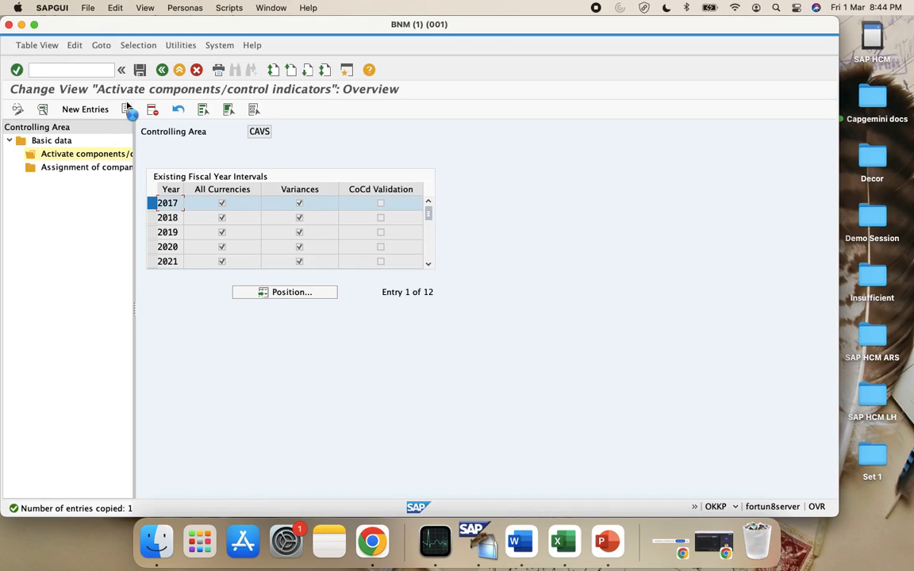
pyautogui.click(126, 109)
pyautogui.write('6')
pyautogui.press('Return')
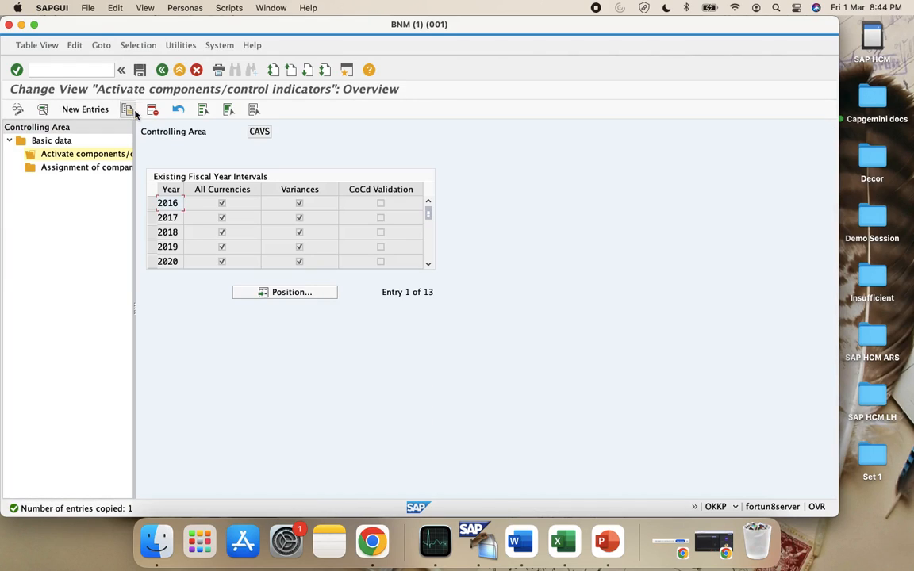
pyautogui.click(151, 203)
pyautogui.click(126, 109)
pyautogui.press('BackSpace')
pyautogui.write('5')
pyautogui.press('Return')
# Copy the entries backward as fiscal years 2014, 2013, 2012 and 2011
pyautogui.click(150, 204)
pyautogui.click(125, 112)
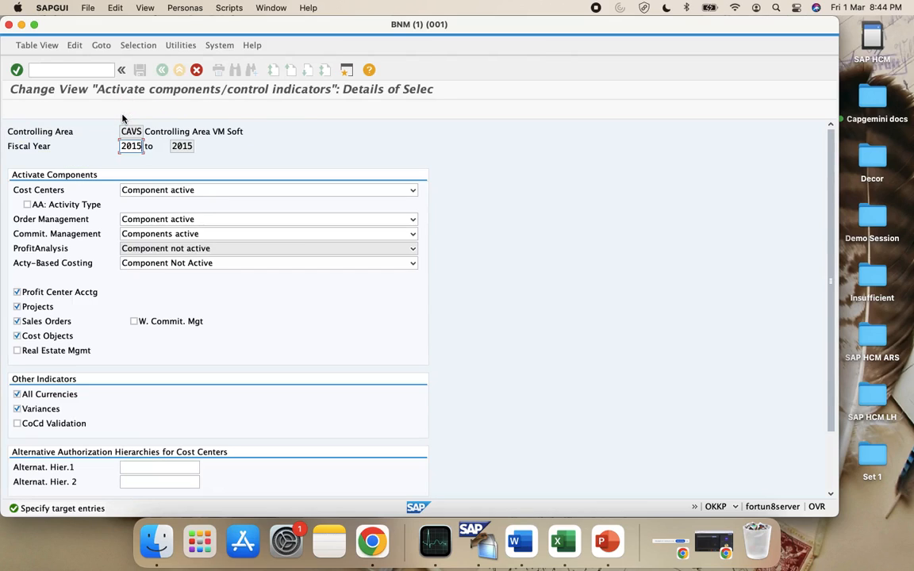
pyautogui.press('Return')
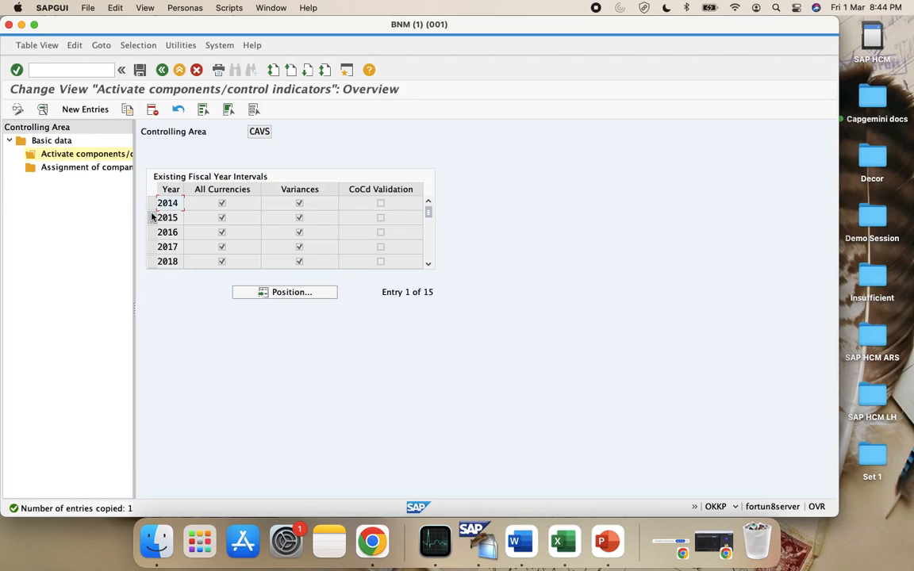
pyautogui.click(150, 203)
pyautogui.click(127, 109)
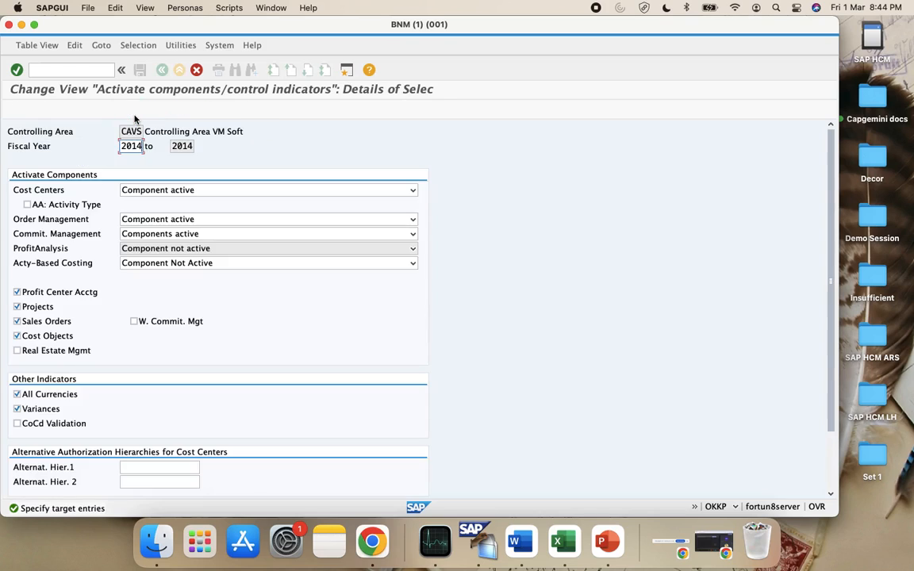
pyautogui.press('BackSpace')
pyautogui.write('3')
pyautogui.press('Return')
pyautogui.click(153, 203)
pyautogui.click(127, 109)
pyautogui.press('BackSpace')
pyautogui.write('2012')
pyautogui.click(153, 203)
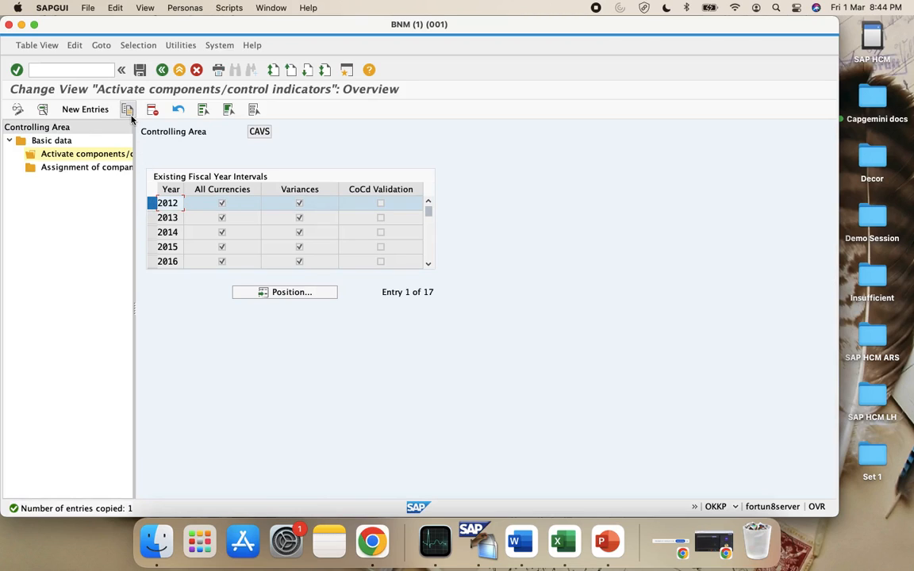
pyautogui.click(127, 110)
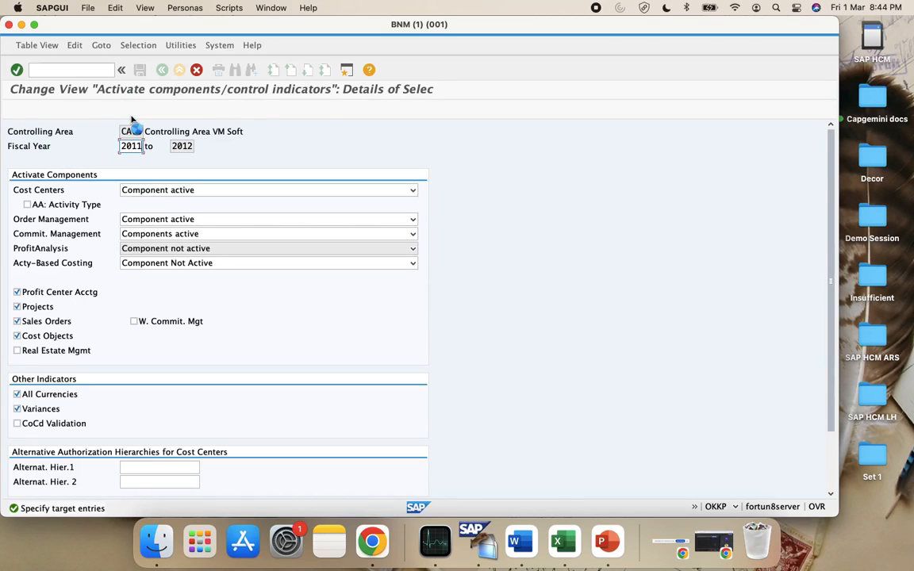
pyautogui.press('Return')
# Copy the 2011 entry as fiscal year 2010
pyautogui.click(151, 202)
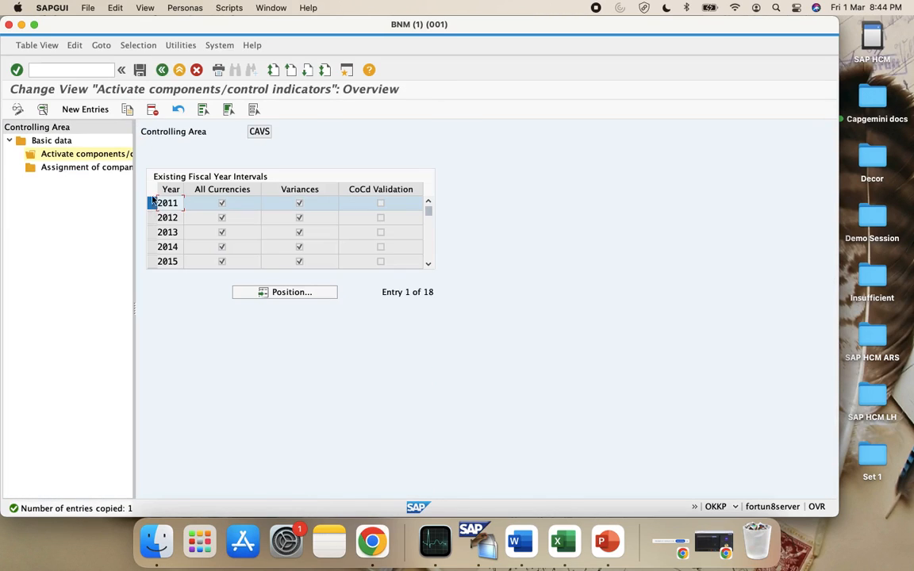
pyautogui.click(127, 108)
pyautogui.press('BackSpace')
pyautogui.write('010')
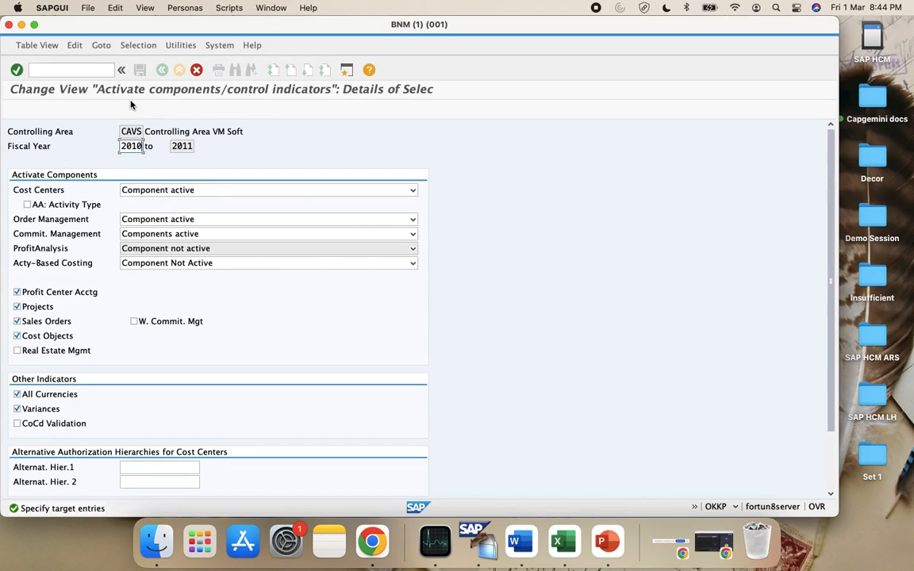
pyautogui.press('Return')
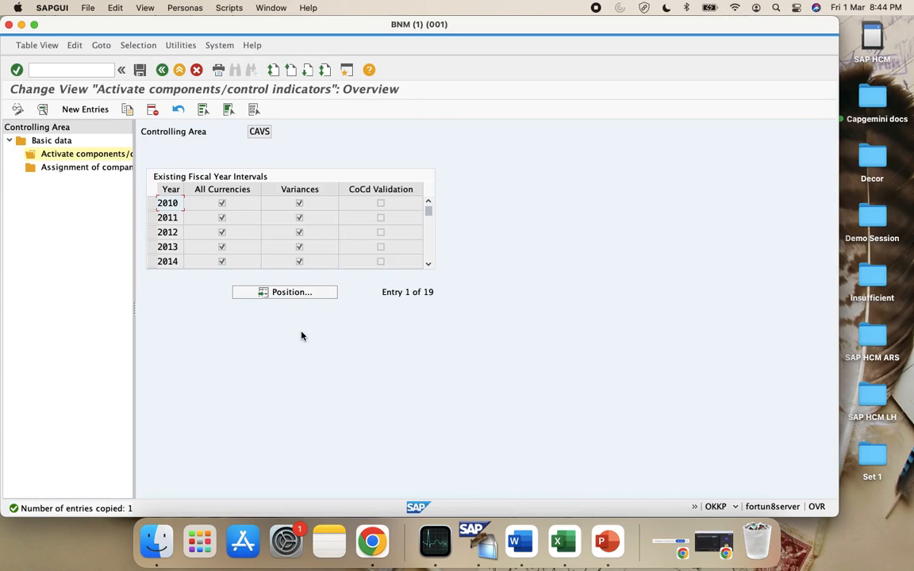
# Check the list reaches 2028, then save all 2010–2028 intervals and acknowledge the transport notice
pyautogui.click(429, 264)
pyautogui.click(428, 264)
pyautogui.click(428, 264)
pyautogui.click(428, 265)
pyautogui.click(428, 264)
pyautogui.click(428, 266)
pyautogui.click(429, 265)
pyautogui.click(428, 265)
pyautogui.click(428, 266)
pyautogui.click(429, 265)
pyautogui.click(428, 265)
pyautogui.click(429, 266)
pyautogui.click(429, 266)
pyautogui.click(428, 265)
pyautogui.click(428, 265)
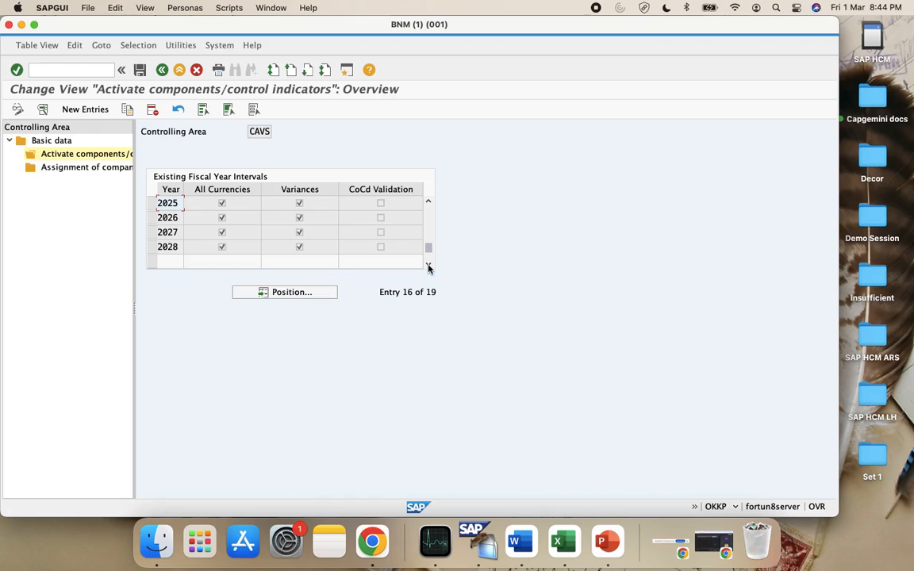
pyautogui.click(428, 266)
pyautogui.click(142, 70)
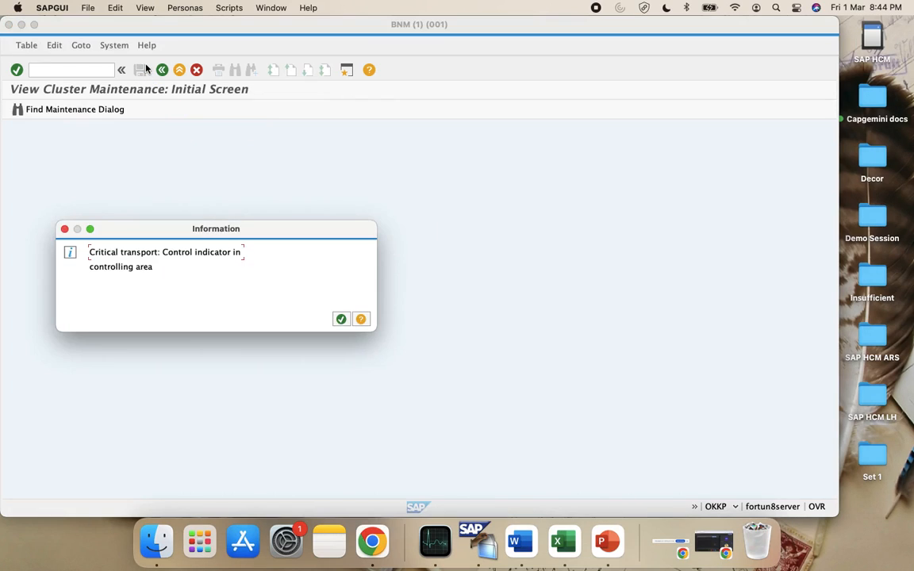
pyautogui.click(340, 319)
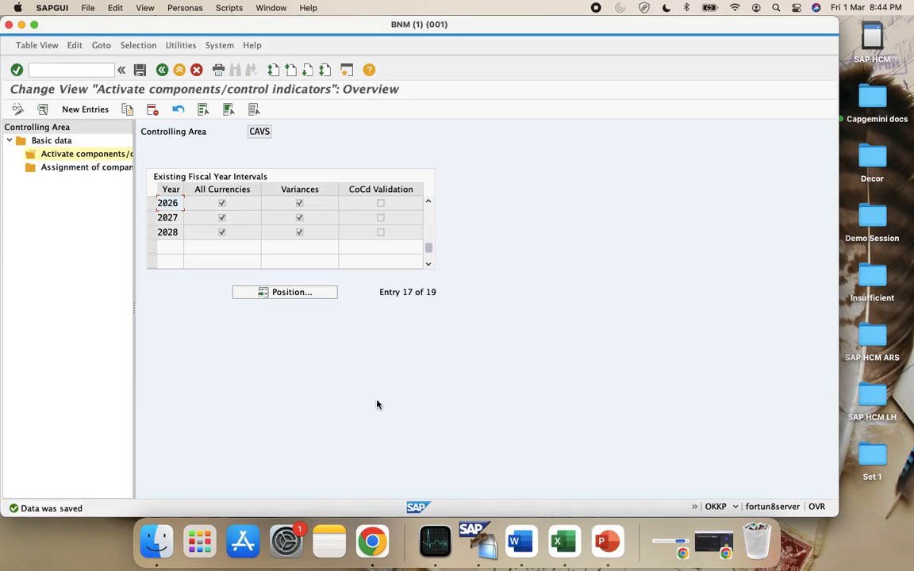
pyautogui.click(563, 542)
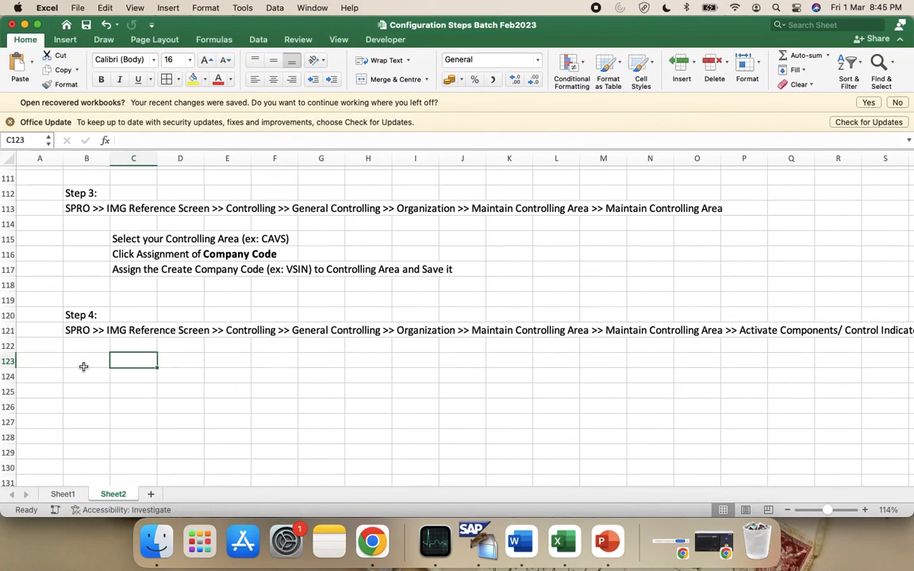
# Enter 'Create the Entries for 10- 15 years' as the Step 4 note in C123
pyautogui.write('Create the ')
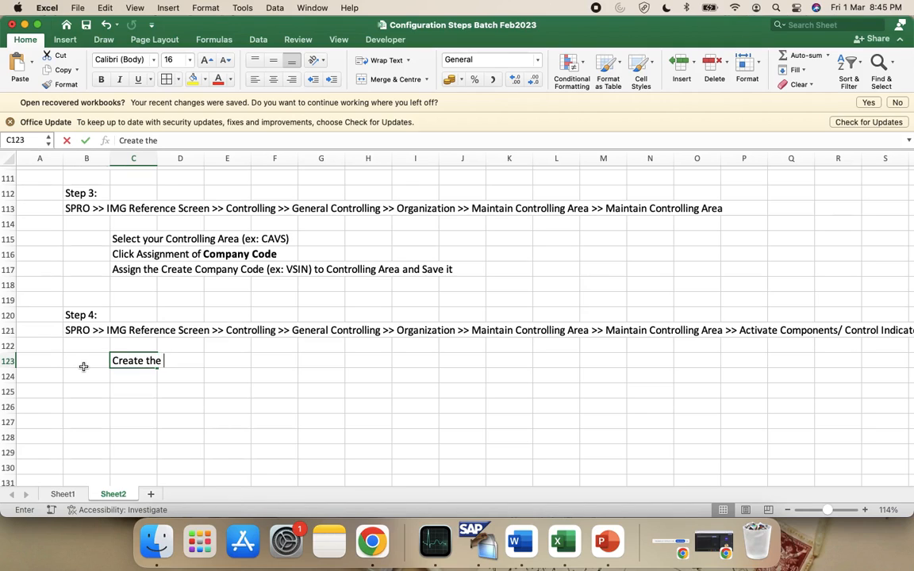
pyautogui.write('Entries')
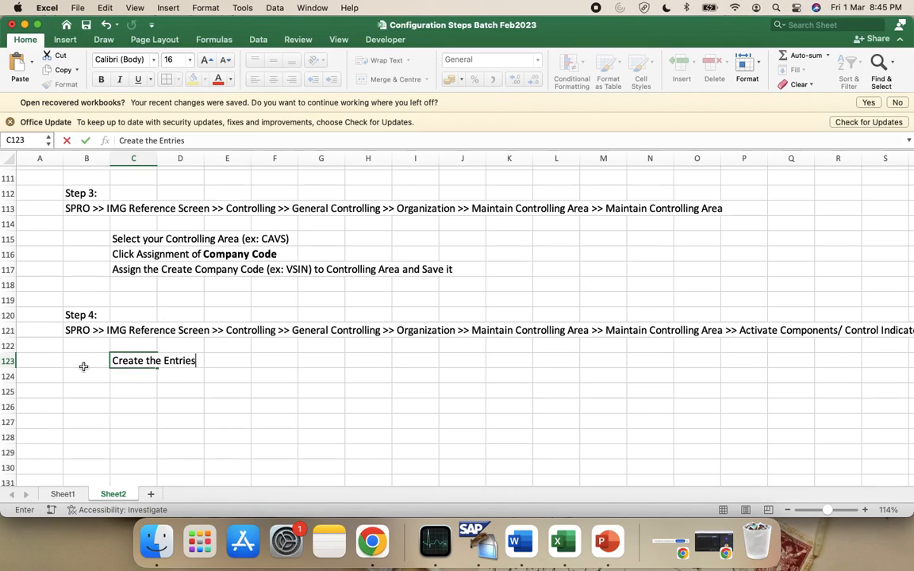
pyautogui.write(' for 10- 15 ')
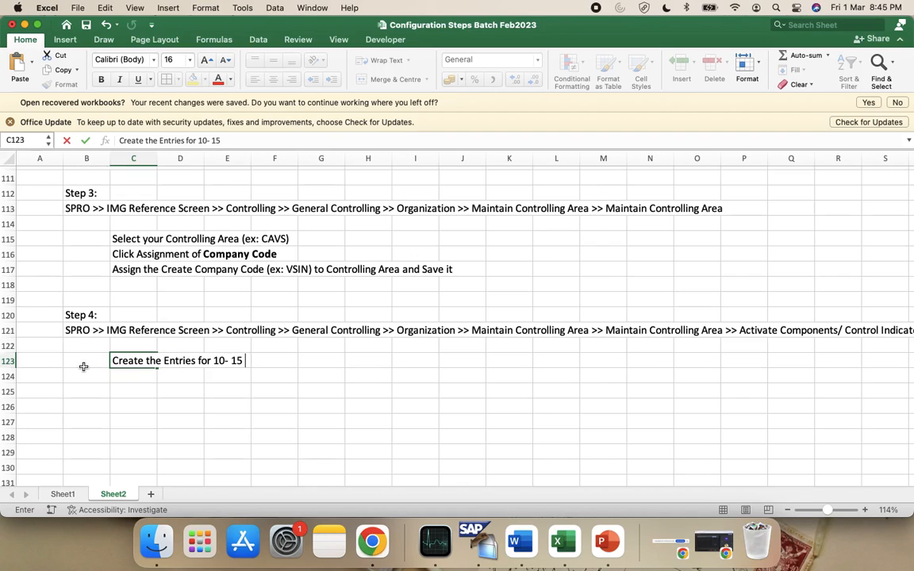
pyautogui.write('years')
pyautogui.press('Return')
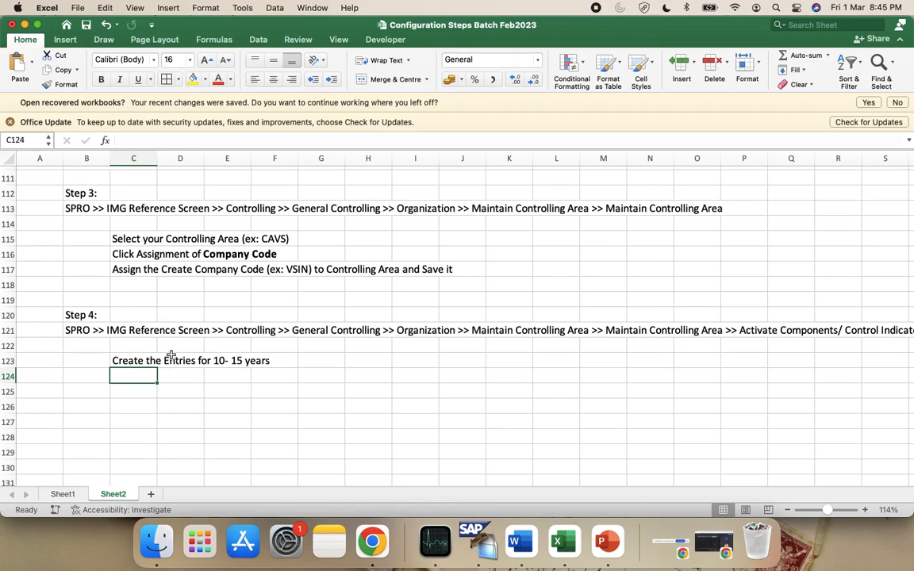
pyautogui.click(93, 402)
pyautogui.hotkey('ctrl', 'Left')
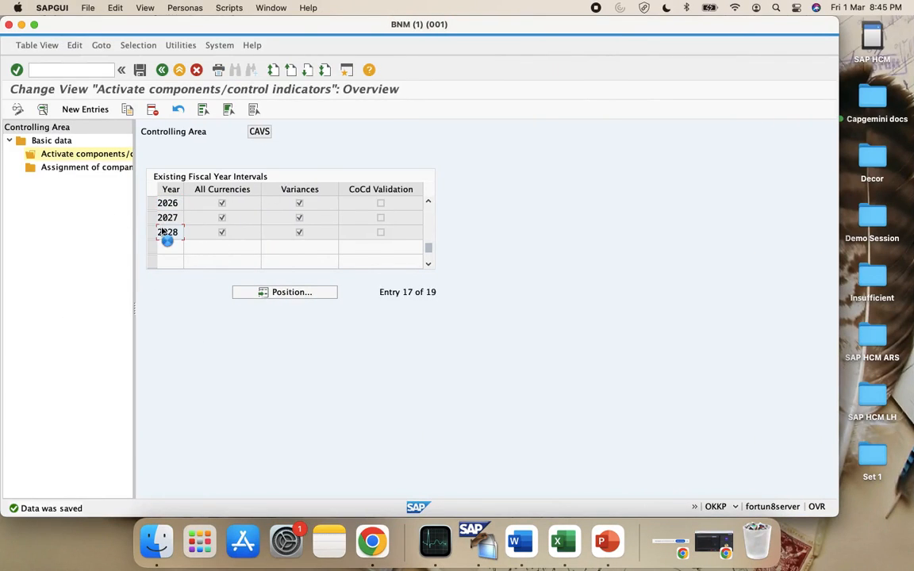
pyautogui.doubleClick(167, 235)
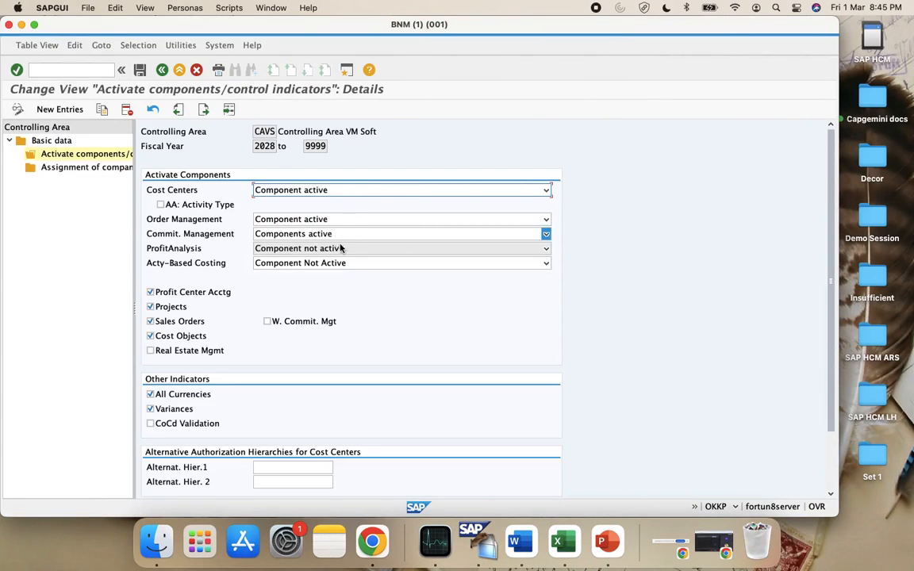
pyautogui.scroll(-3, 329, 302)
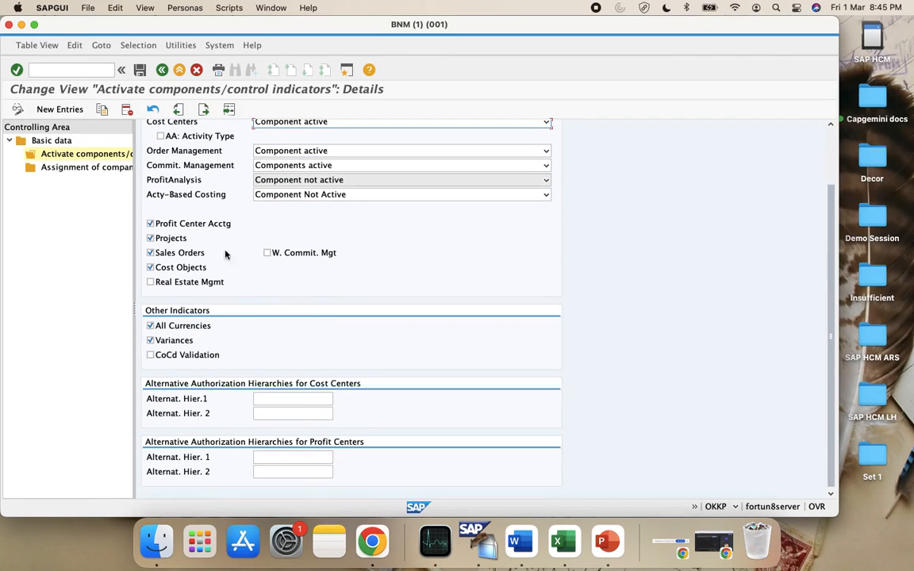
pyautogui.scroll(3, 313, 254)
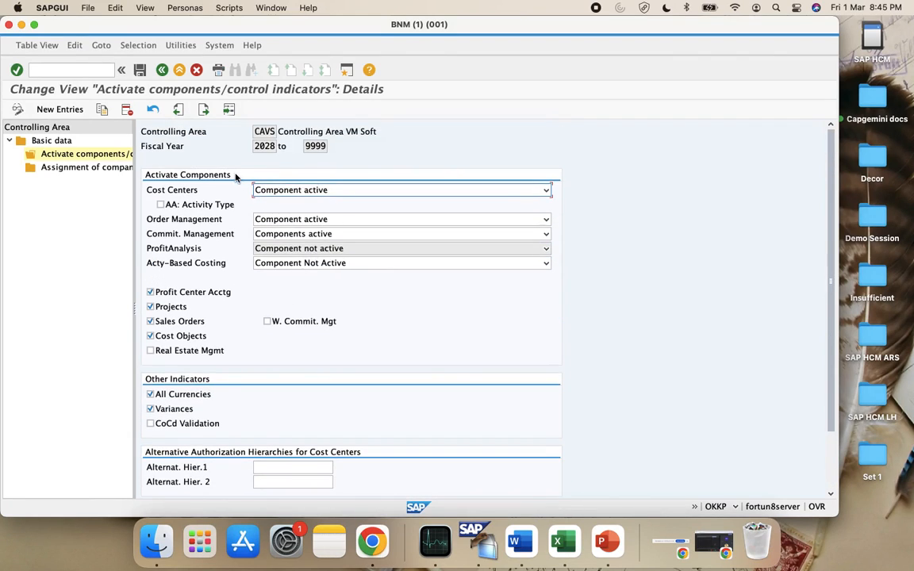
pyautogui.click(138, 70)
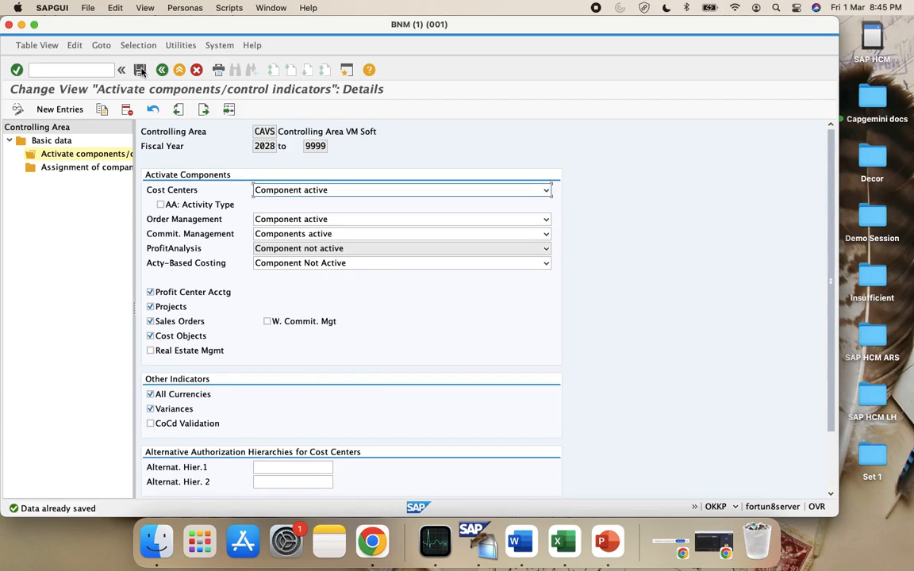
pyautogui.click(161, 69)
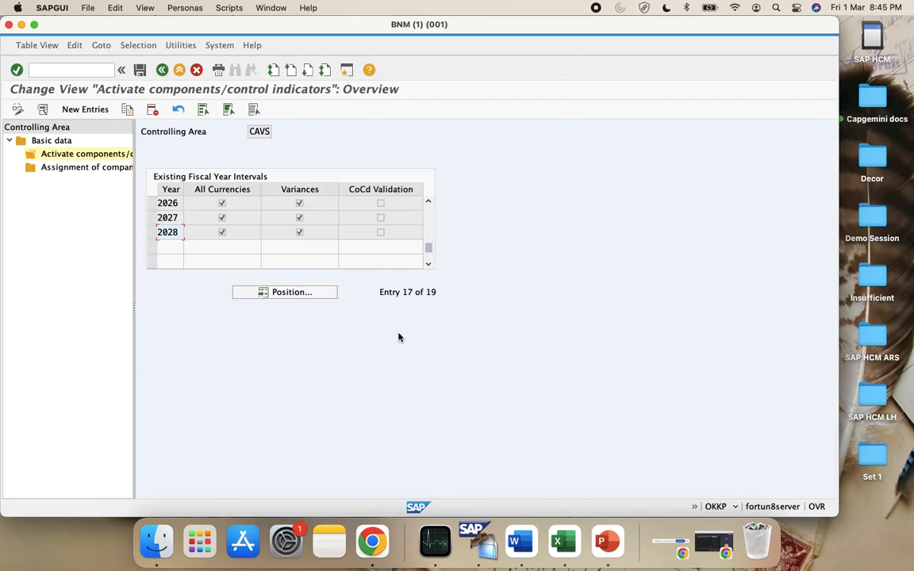
pyautogui.click(558, 542)
# Add the heading 'Step 5: Maintain Versions' in the notes sheet
pyautogui.write('Step 5')
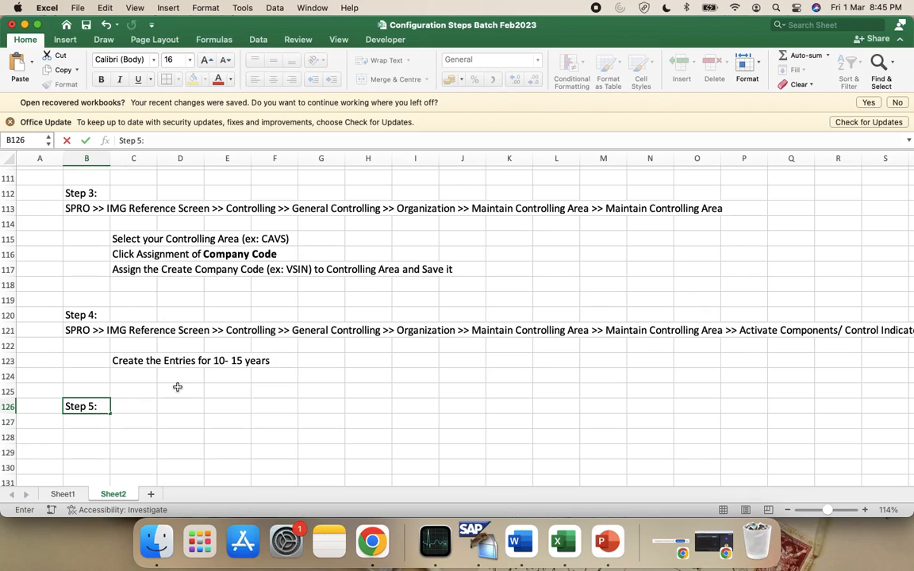
pyautogui.write(': Maintain Versio')
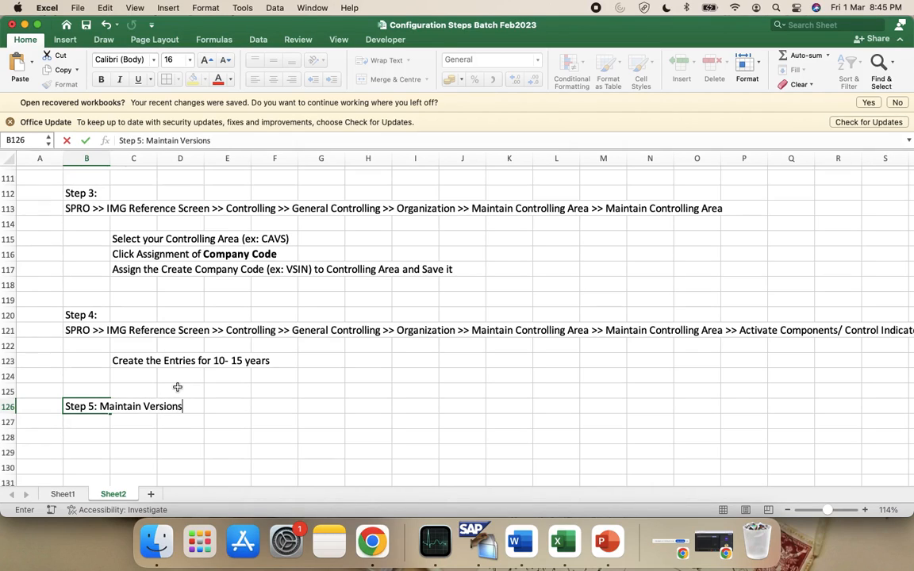
pyautogui.write('ns')
pyautogui.press('Return')
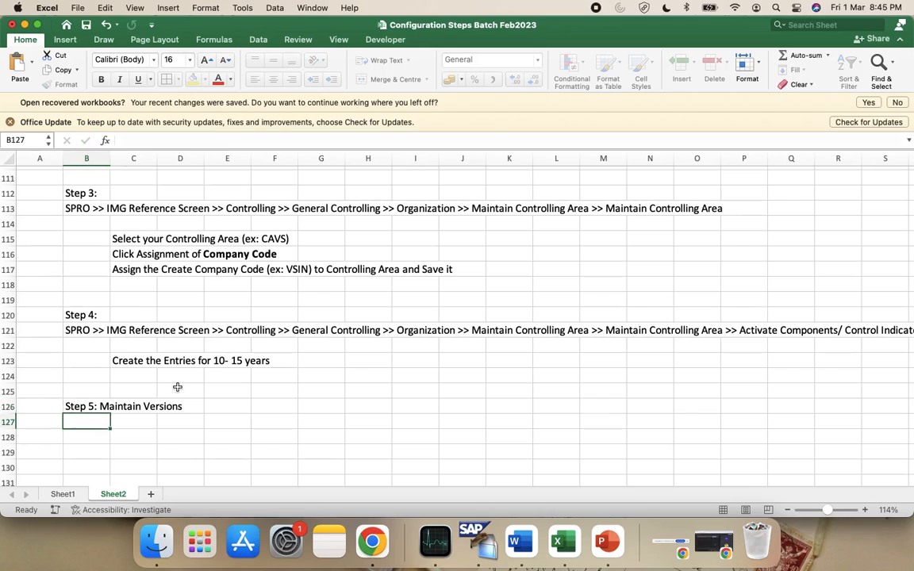
pyautogui.press('Tab')
pyautogui.write('Controlling Area')
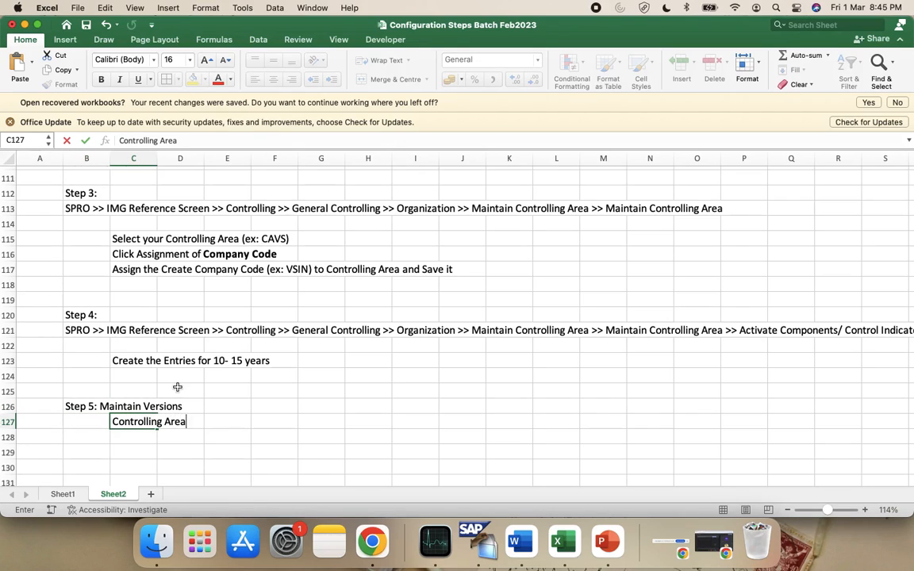
pyautogui.press('BackSpace')
pyautogui.press('BackSpace')
pyautogui.press('BackSpace')
pyautogui.press('BackSpace')
pyautogui.press('BackSpace')
pyautogui.press('BackSpace')
pyautogui.press('BackSpace')
pyautogui.press('BackSpace')
pyautogui.press('BackSpace')
pyautogui.press('BackSpace')
pyautogui.press('BackSpace')
pyautogui.press('BackSpace')
pyautogui.press('BackSpace')
pyautogui.press('BackSpace')
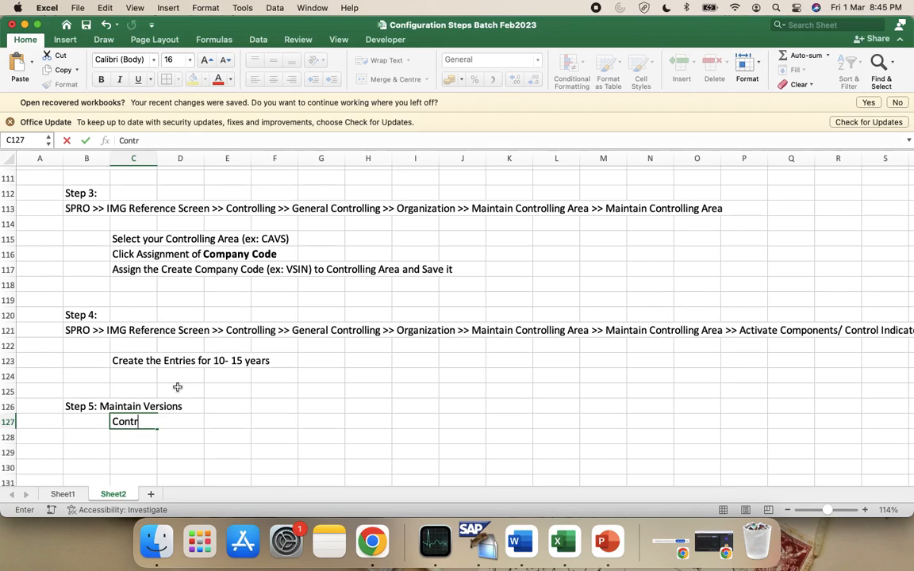
pyautogui.press('Return')
pyautogui.press('Tab')
# Note that the new controlling area needs the same 10 -15 years for planned version 0
pyautogui.write('The new')
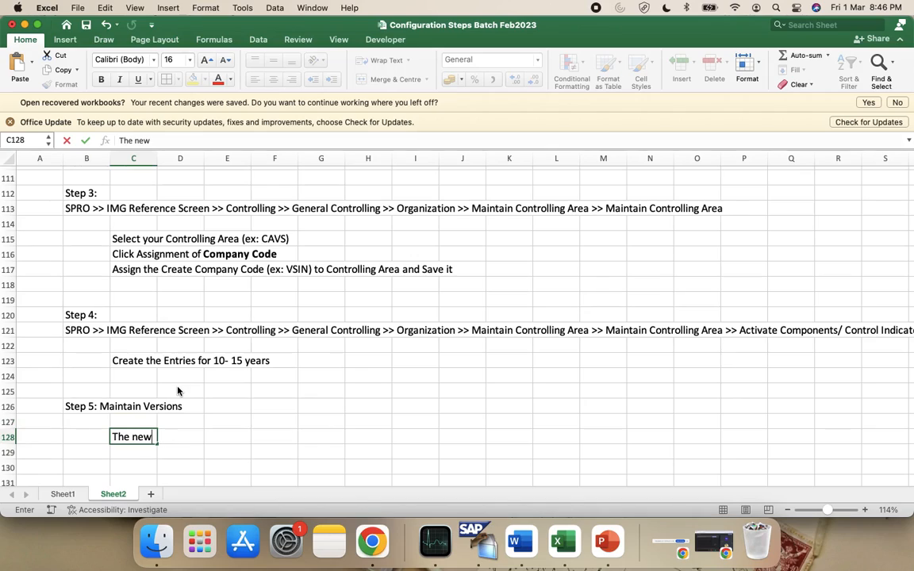
pyautogui.write('ly created')
pyautogui.write('nt')
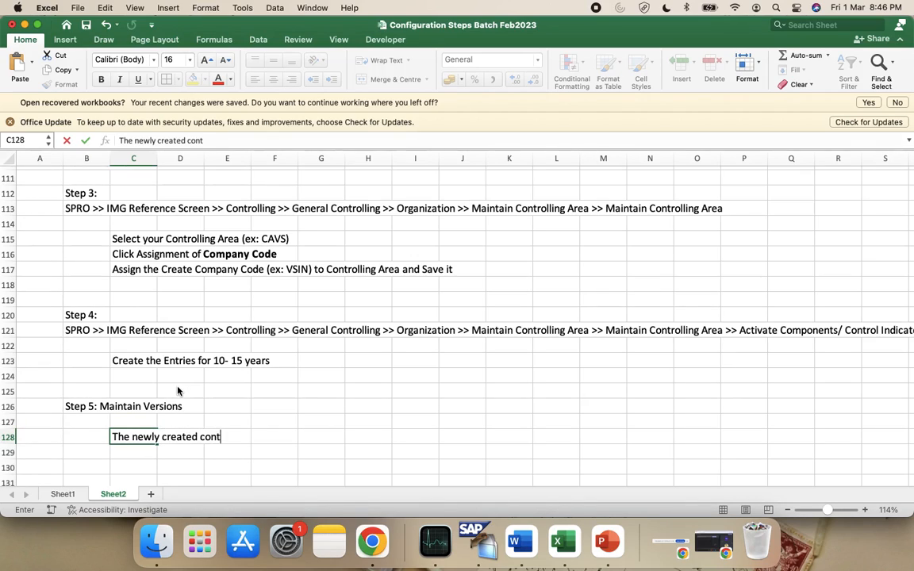
pyautogui.write('rolling are')
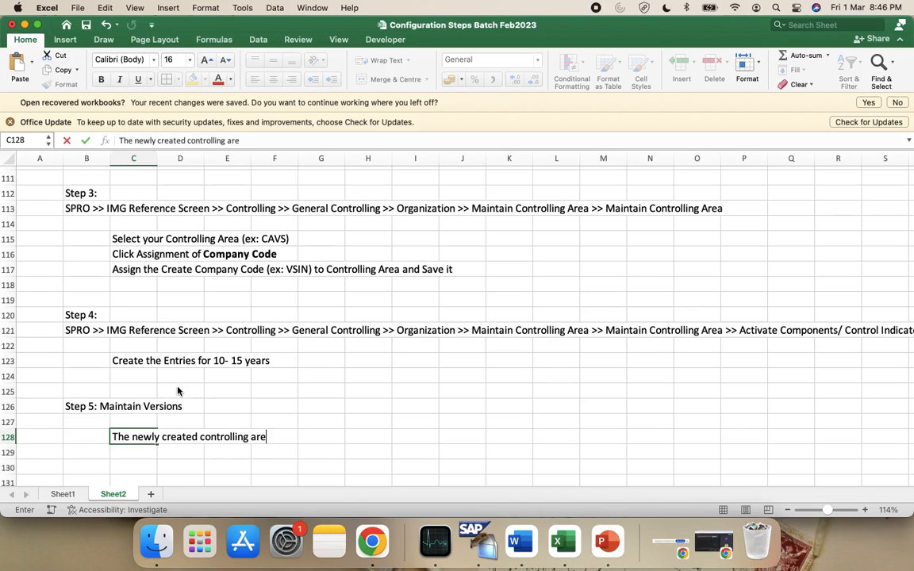
pyautogui.write('a has to be extended')
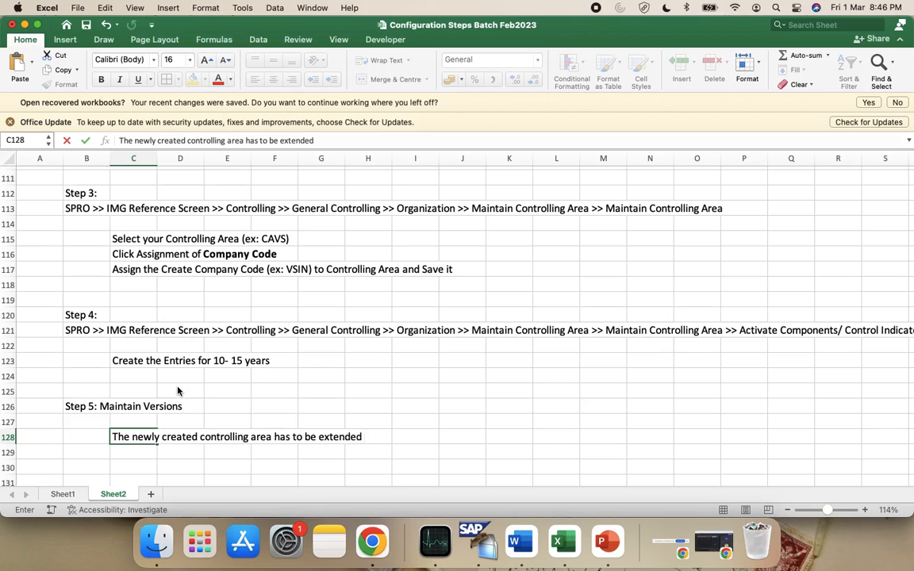
pyautogui.press('BackSpace')
pyautogui.press('BackSpace')
pyautogui.press('BackSpace')
pyautogui.press('BackSpace')
pyautogui.press('BackSpace')
pyautogui.press('BackSpace')
pyautogui.press('BackSpace')
pyautogui.press('BackSpace')
pyautogui.write('create ')
pyautogui.write('fo')
pyautogui.press('BackSpace')
pyautogui.press('BackSpace')
pyautogui.write('d for same 10 -15 y')
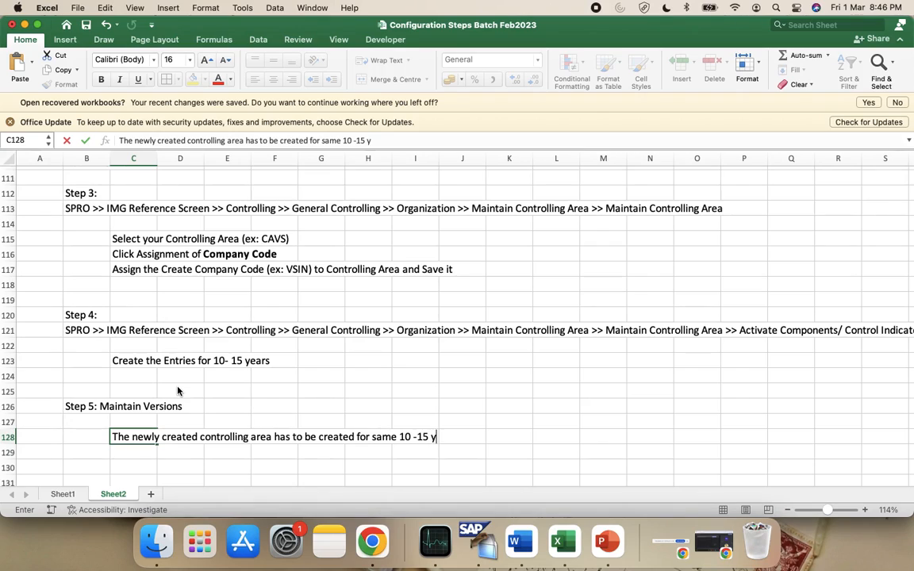
pyautogui.write('ears for ')
pyautogui.write('planne')
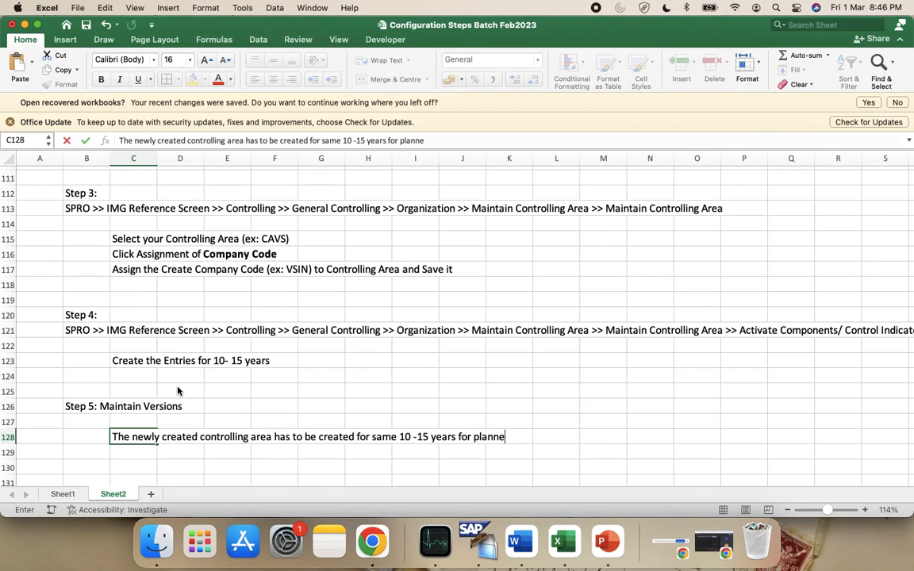
pyautogui.write('d version 0 ')
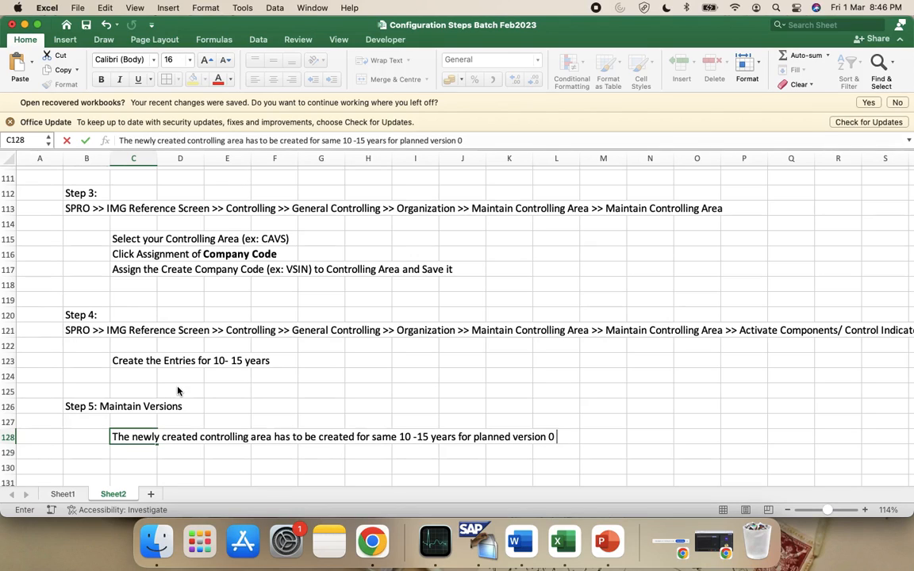
pyautogui.write('as well .')
pyautogui.press('Return')
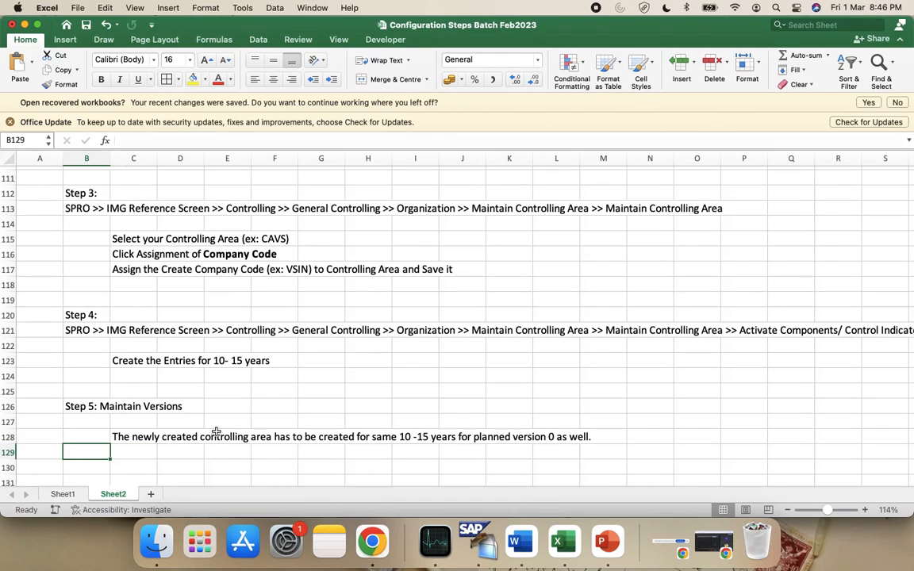
# Enter 0 in cell E126 beside the Step 5 heading
pyautogui.press('super+Tab')
pyautogui.hotkey('ctrl', 'Right')
pyautogui.click(79, 408)
pyautogui.click(221, 403)
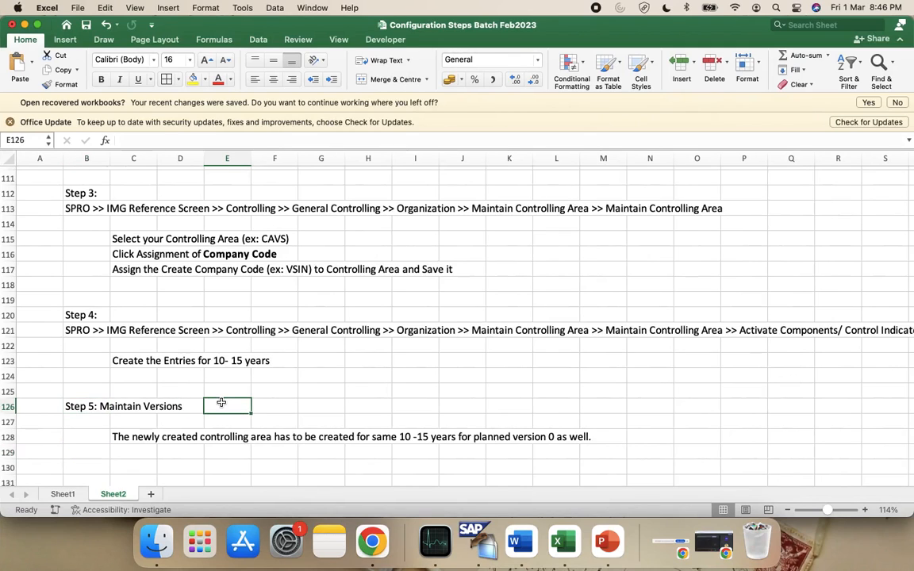
pyautogui.write('0')
pyautogui.press('Return')
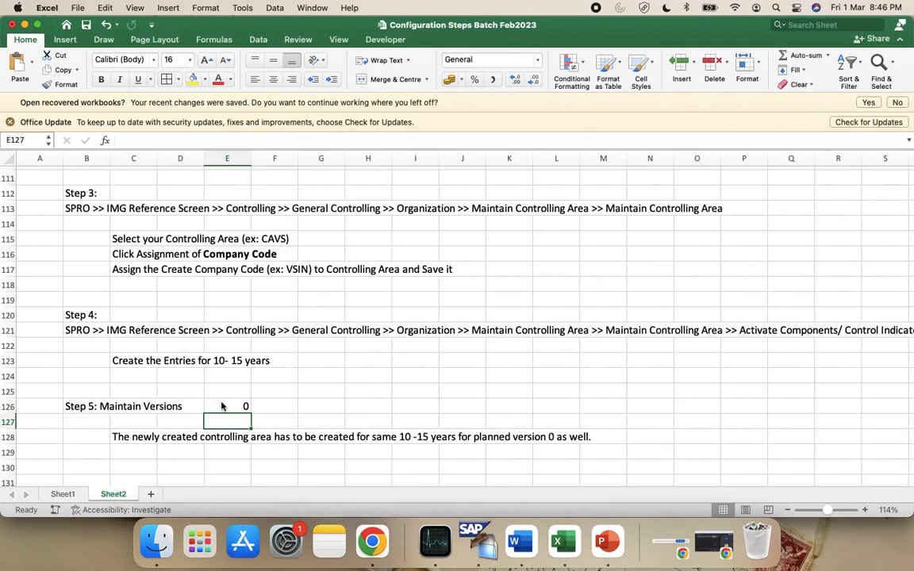
pyautogui.hotkey('ctrl', 'Left')
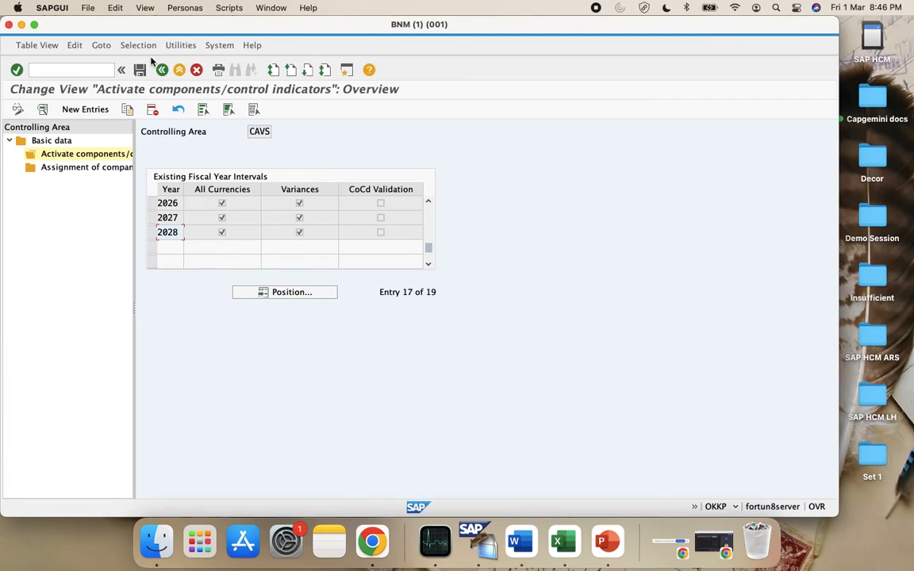
# Leave the CAVS fiscal-year intervals and review the Controlling Maintain Versions activity
pyautogui.click(140, 70)
pyautogui.click(160, 70)
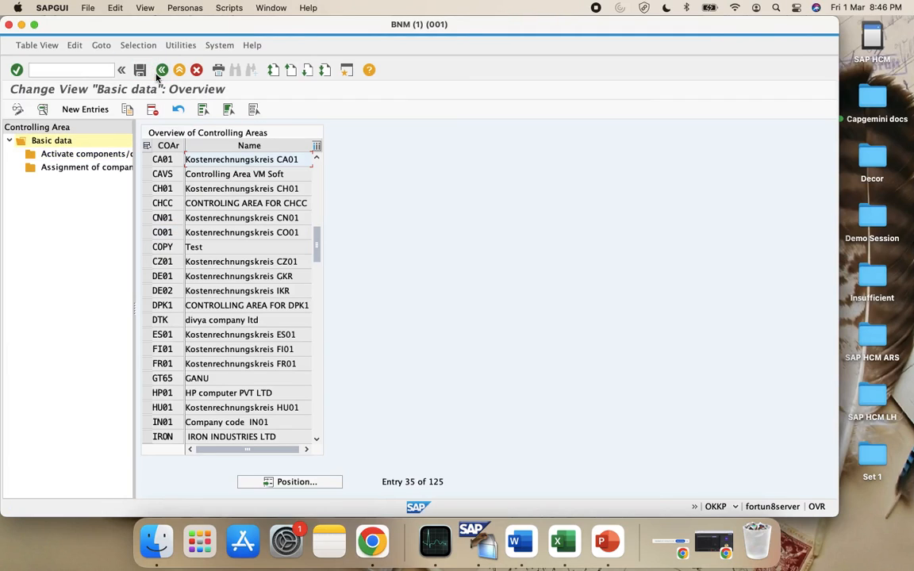
pyautogui.click(161, 70)
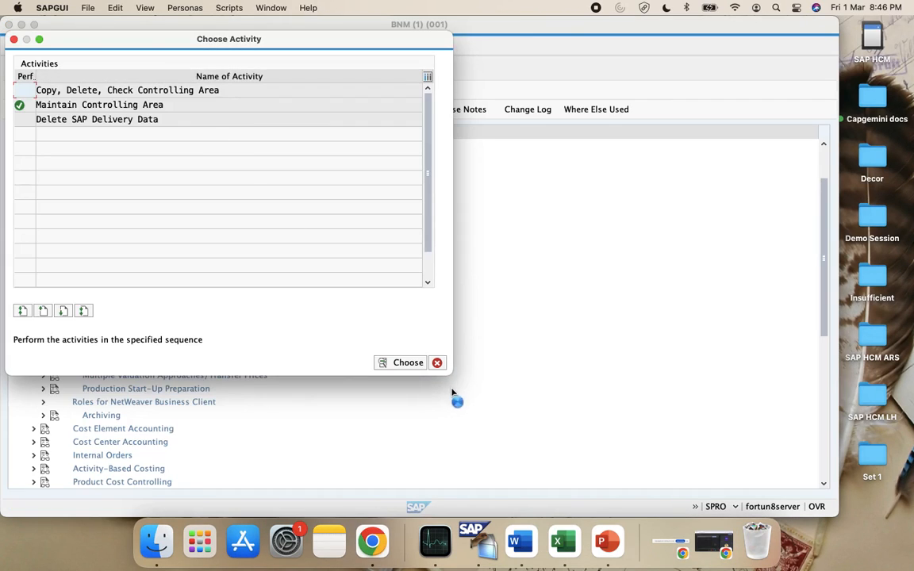
pyautogui.click(437, 362)
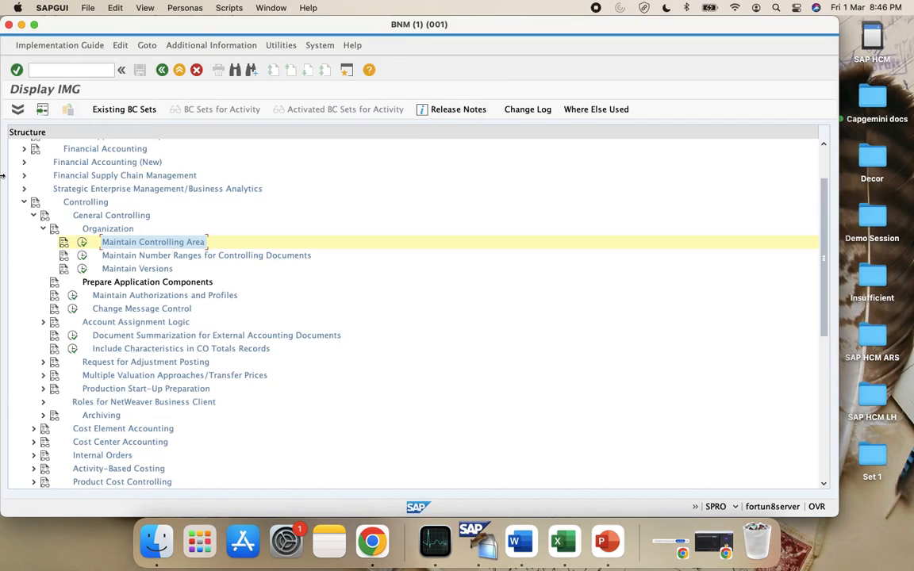
pyautogui.click(84, 271)
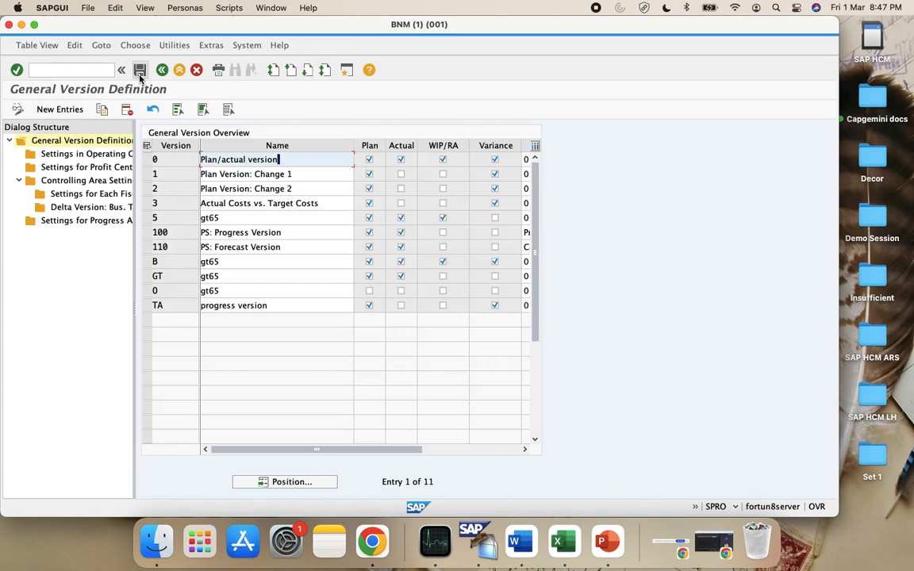
pyautogui.click(161, 71)
# Open Maintain Plan Versions under Personnel Management > Global Settings > Plan Version Maintenance
pyautogui.click(58, 74)
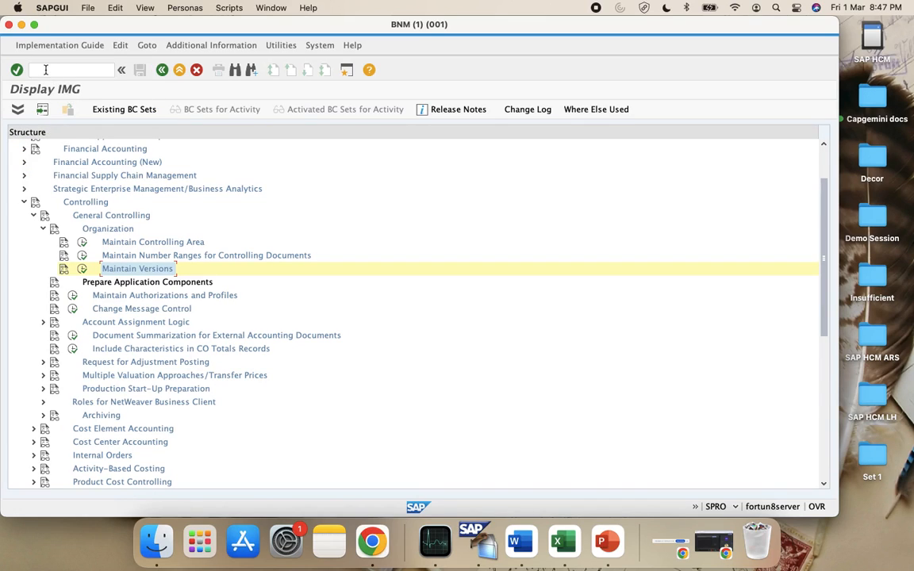
pyautogui.click(23, 203)
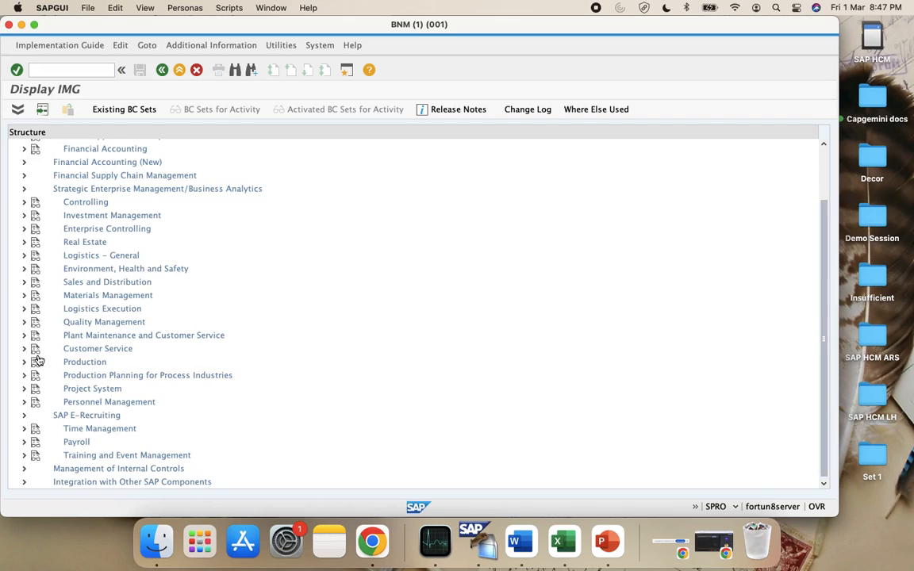
pyautogui.click(23, 403)
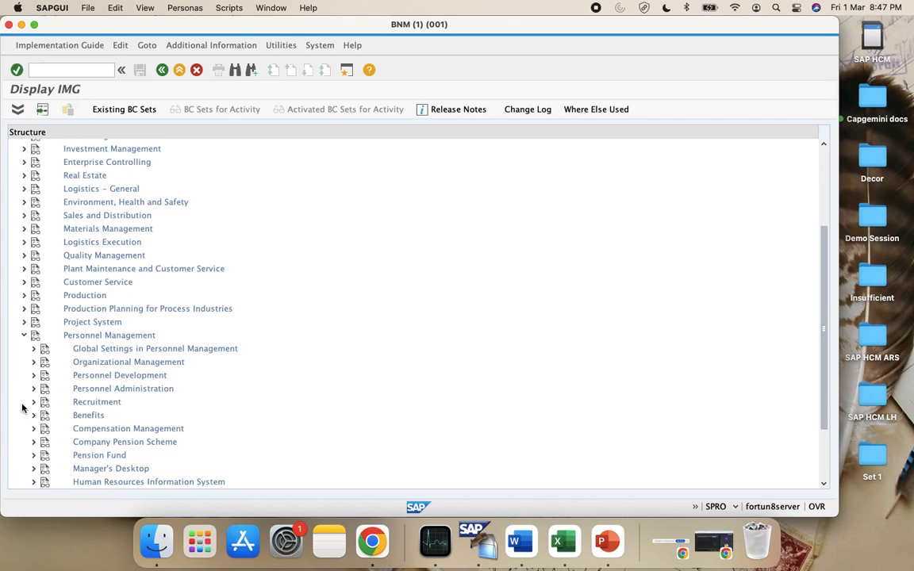
pyautogui.scroll(-3, 36, 349)
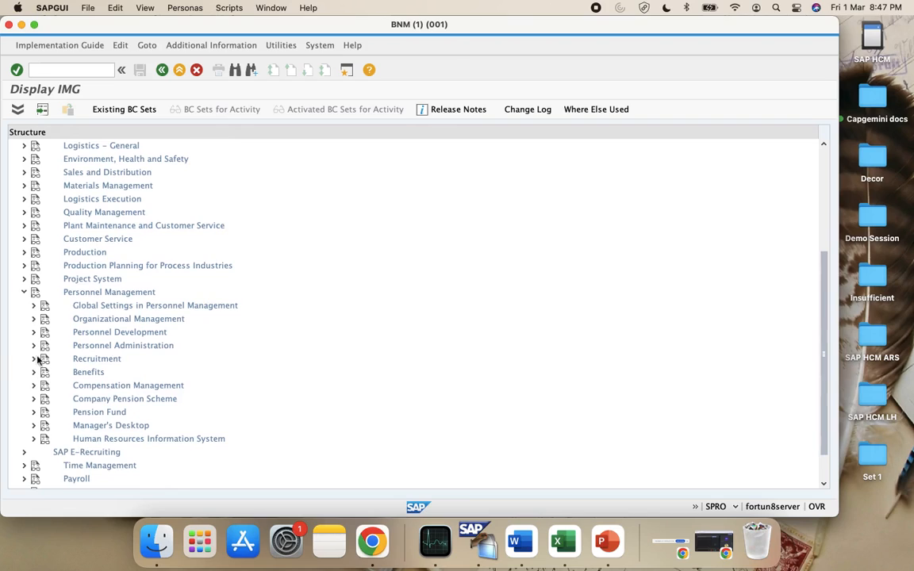
pyautogui.click(32, 306)
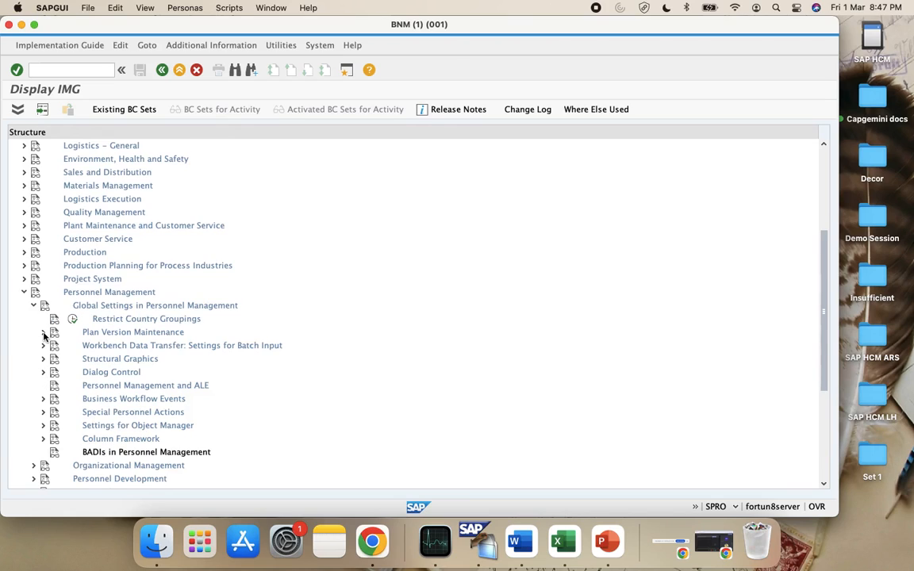
pyautogui.click(43, 333)
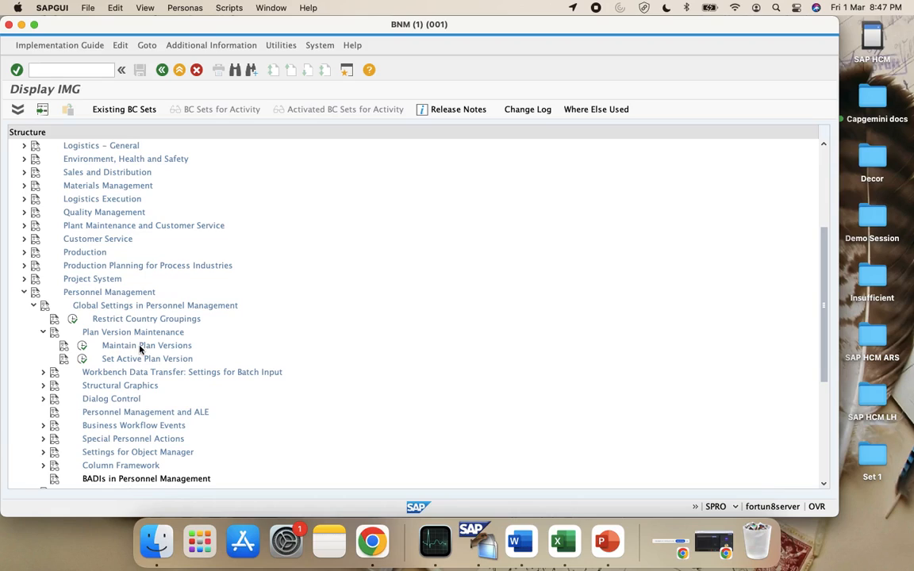
pyautogui.click(81, 345)
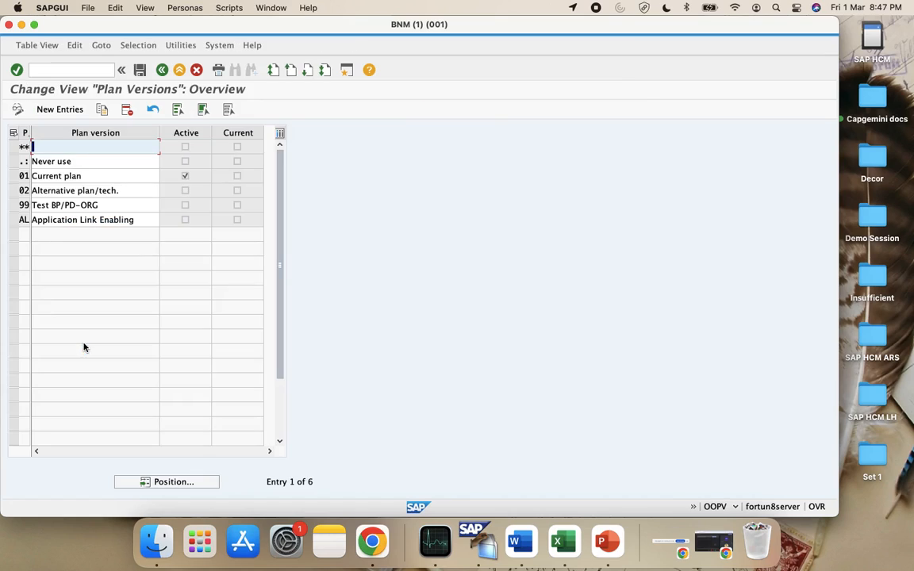
# Select plan version 01 Current plan, then check Set Active Plan Version and keep PLOGI at 01
pyautogui.click(12, 180)
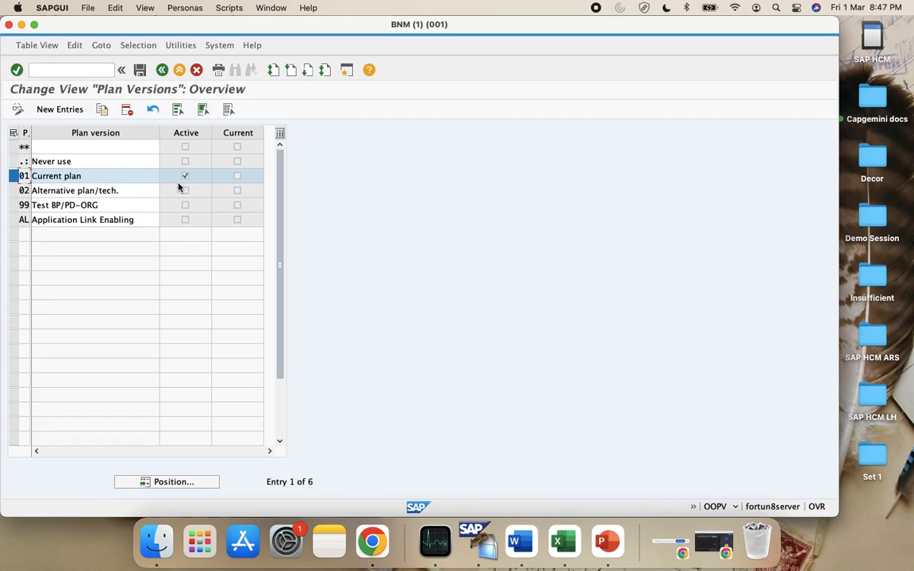
pyautogui.click(164, 70)
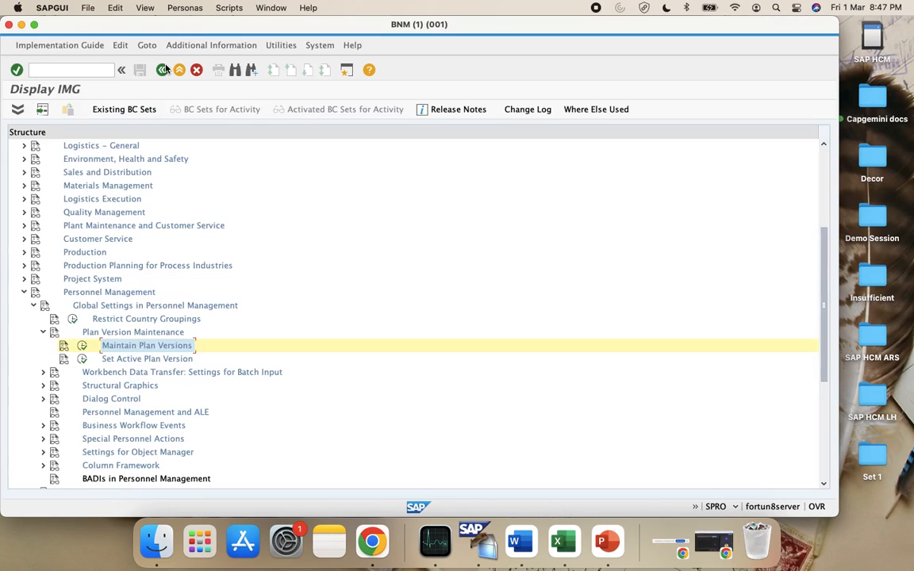
pyautogui.scroll(-2, 230, 405)
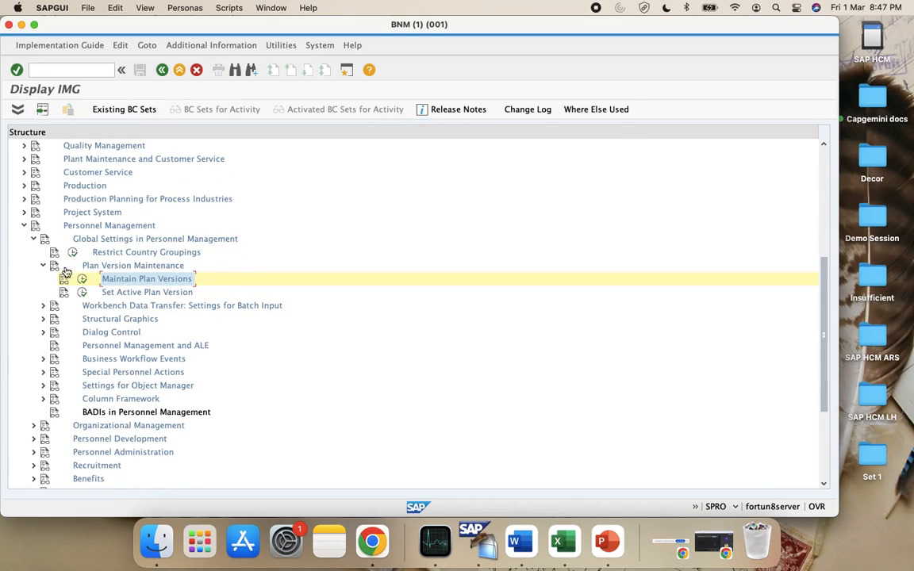
pyautogui.click(82, 291)
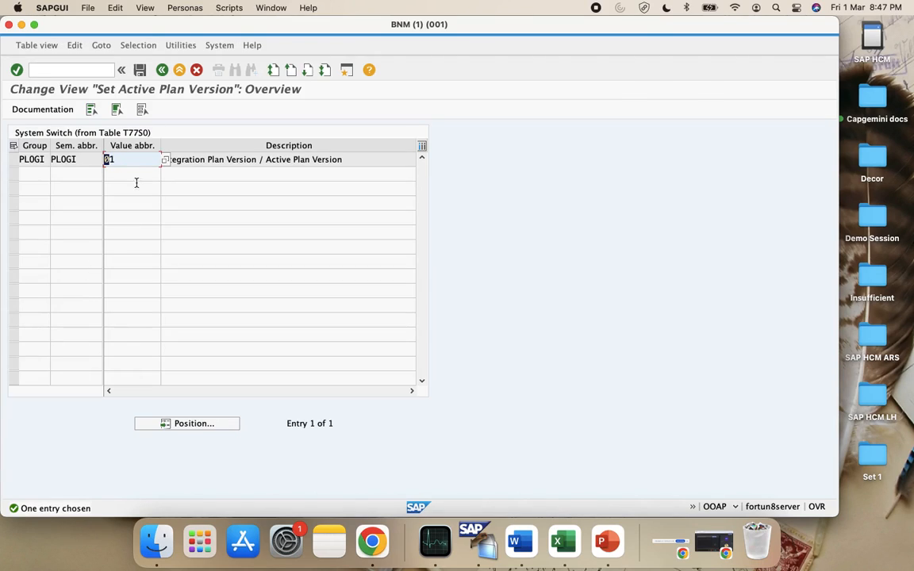
pyautogui.click(164, 159)
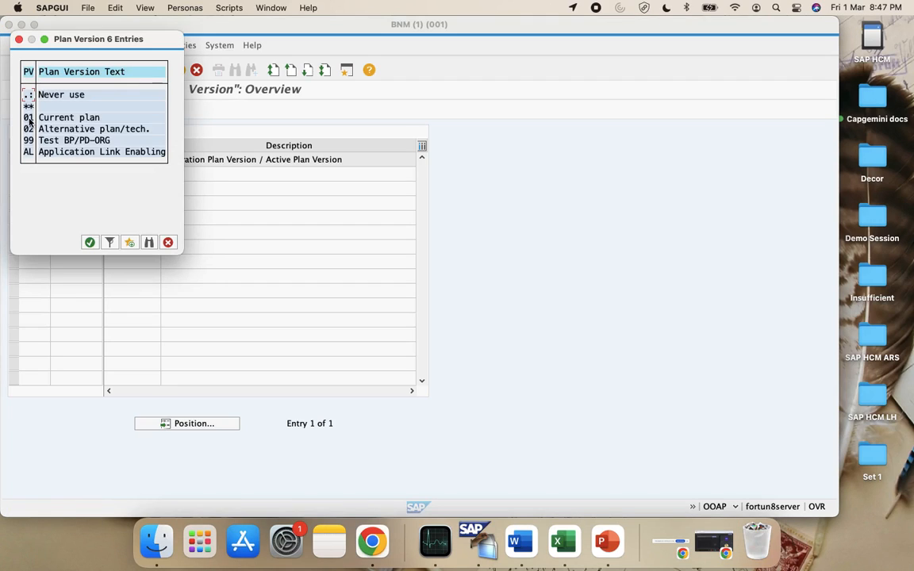
pyautogui.click(168, 242)
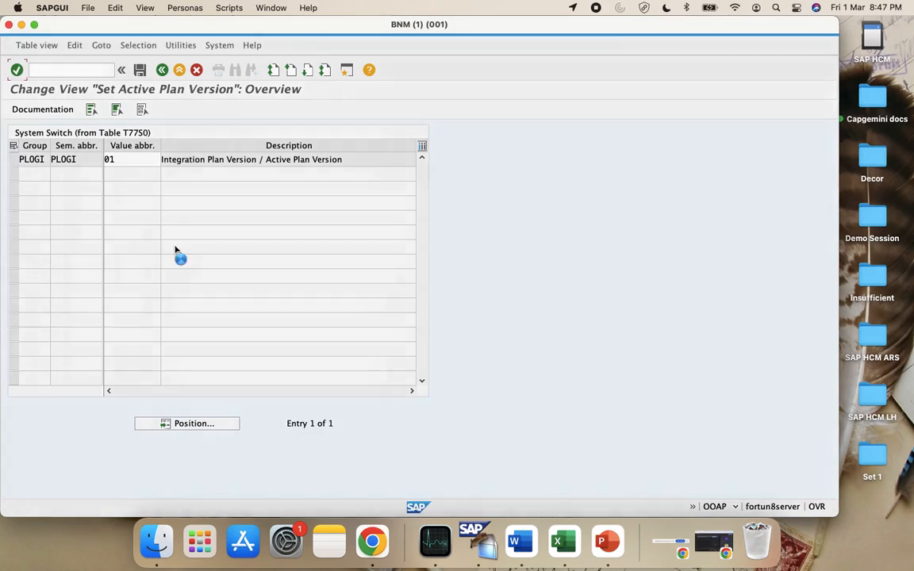
pyautogui.click(164, 160)
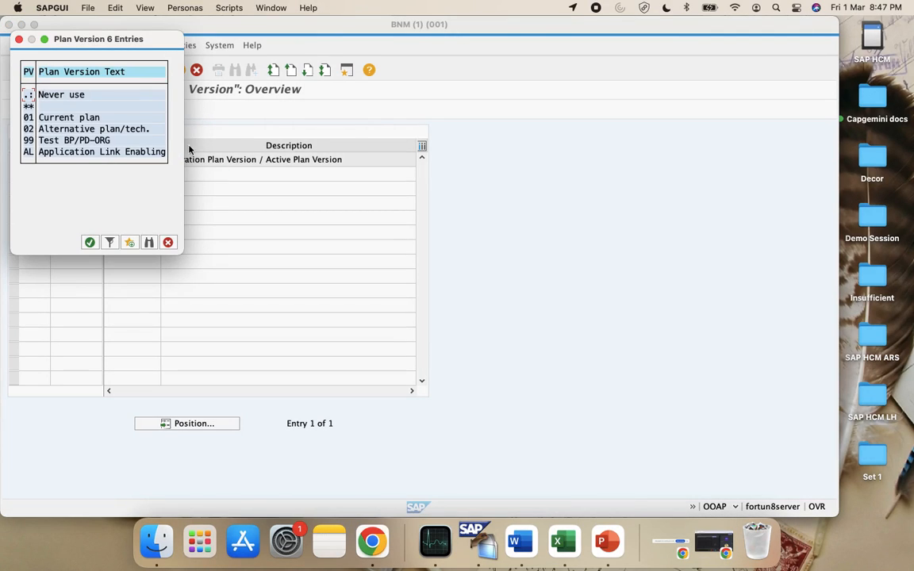
pyautogui.click(167, 242)
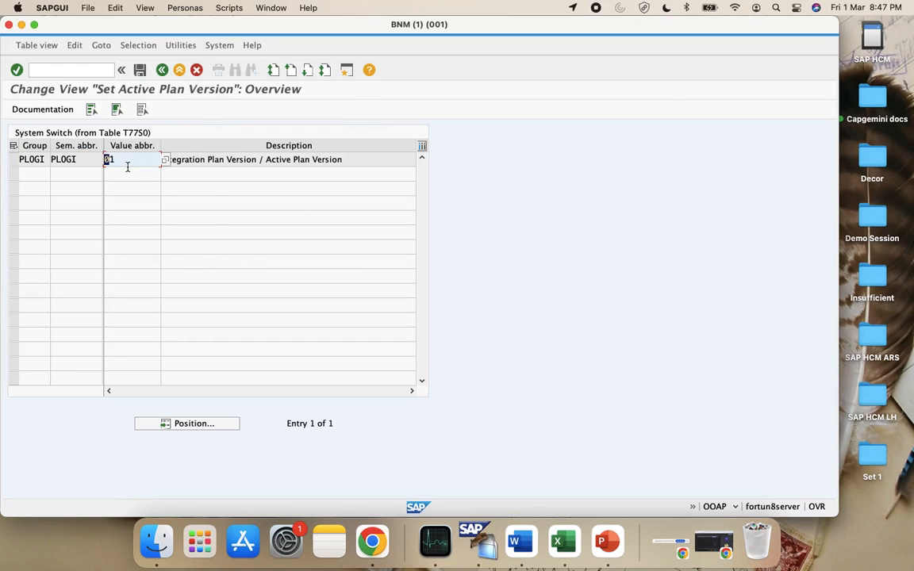
pyautogui.click(163, 70)
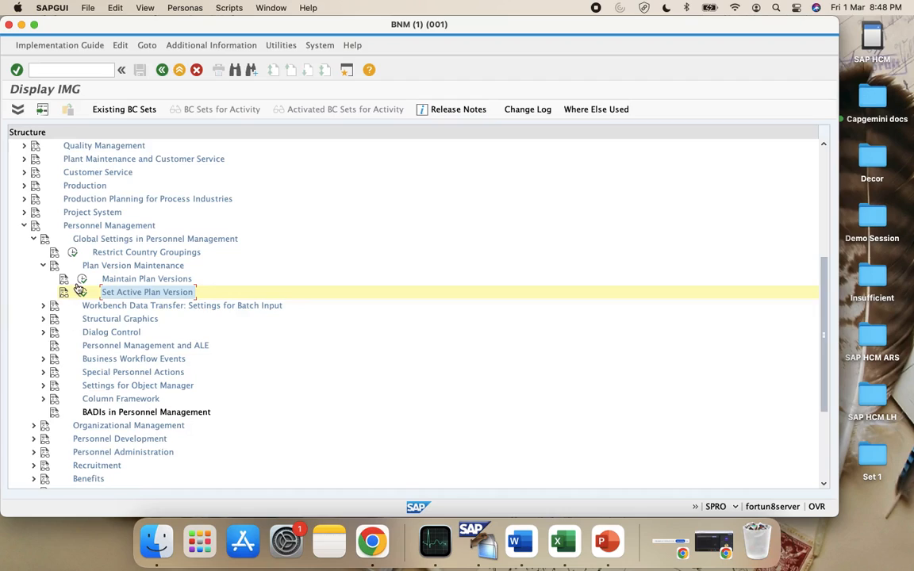
# Recheck plan version 01 in Maintain Plan Versions, then collapse Plan Version Maintenance and Personnel Management
pyautogui.click(82, 278)
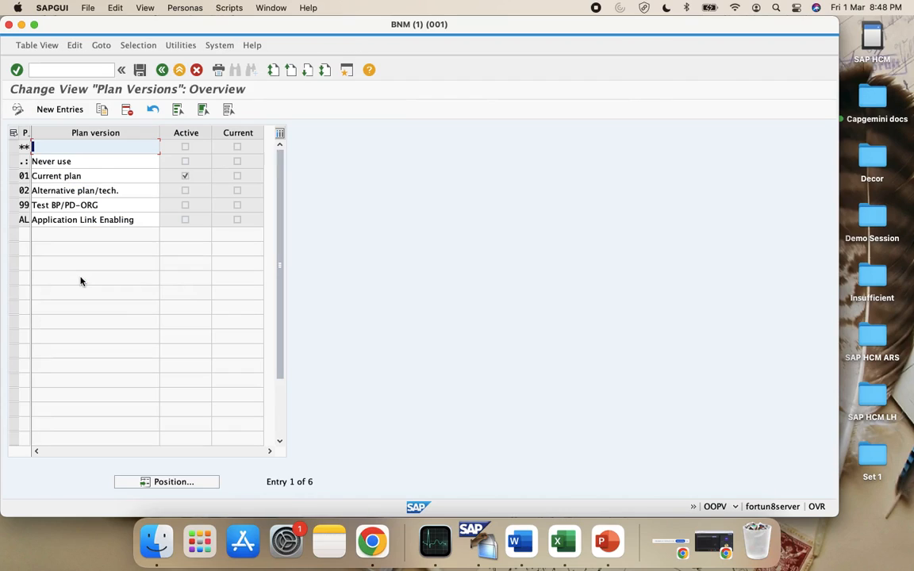
pyautogui.click(13, 175)
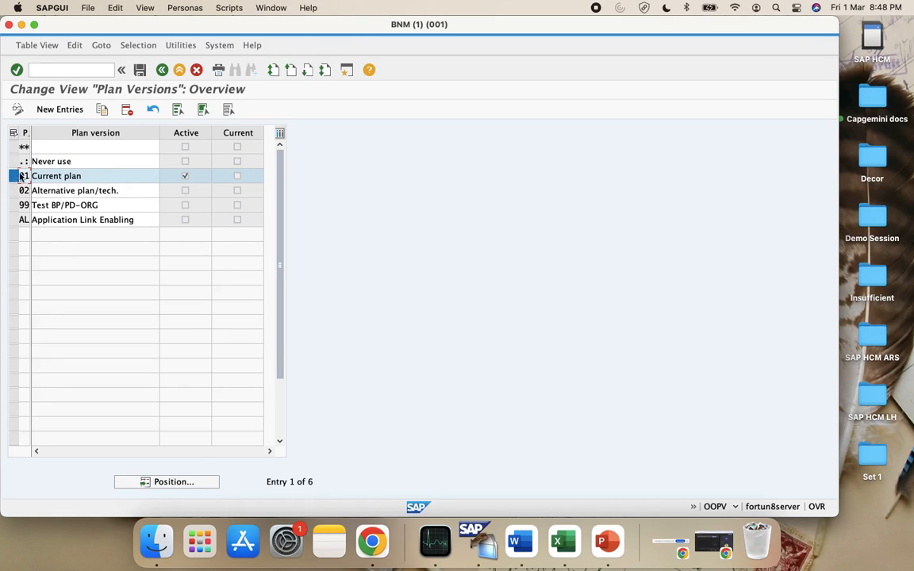
pyautogui.click(162, 70)
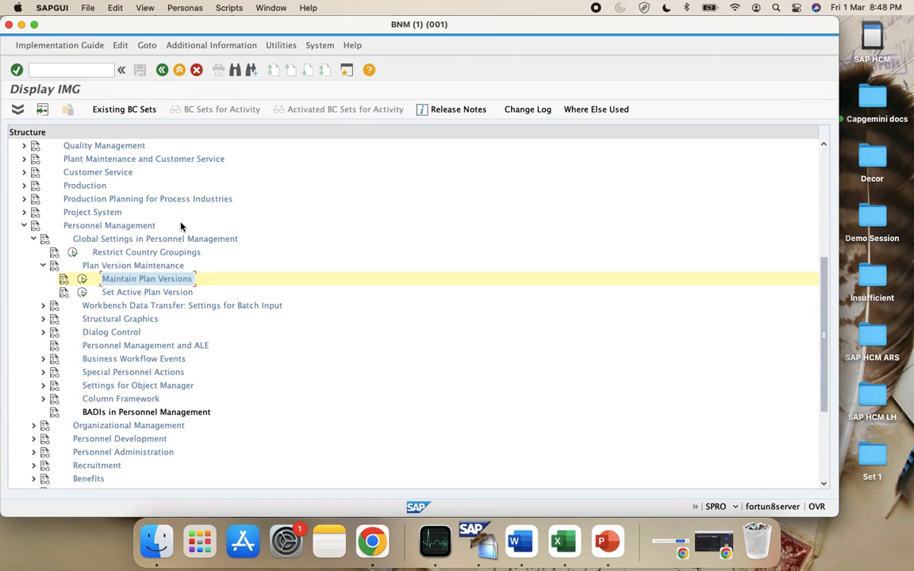
pyautogui.click(43, 265)
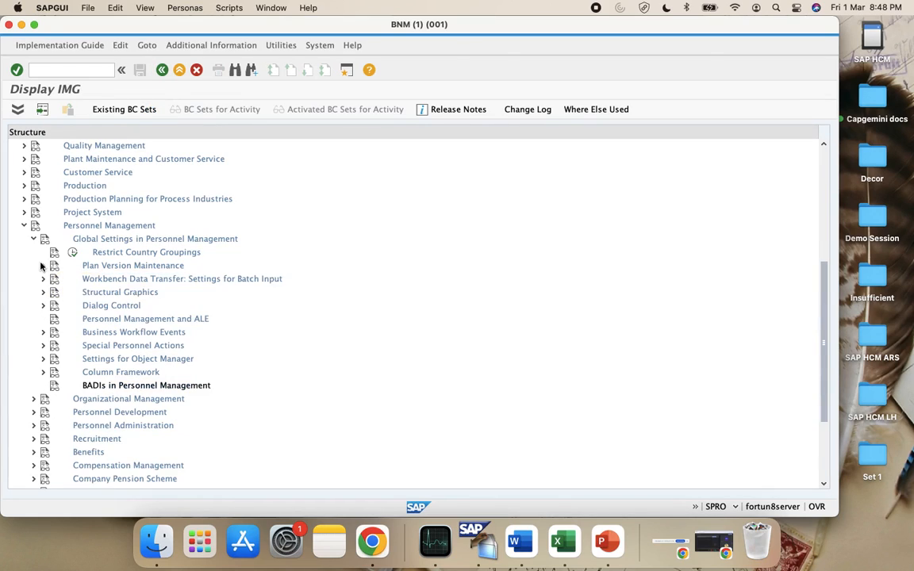
pyautogui.click(23, 225)
pyautogui.scroll(5, 73, 306)
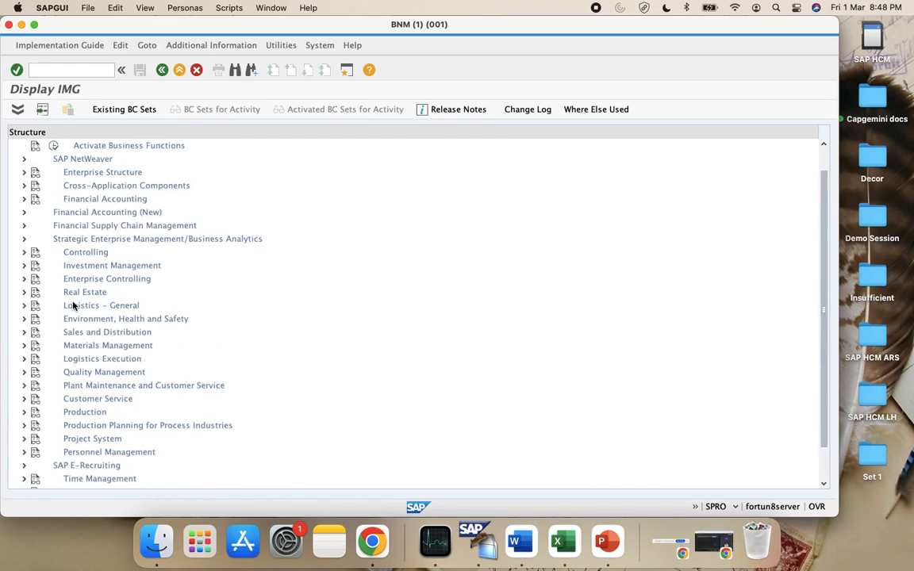
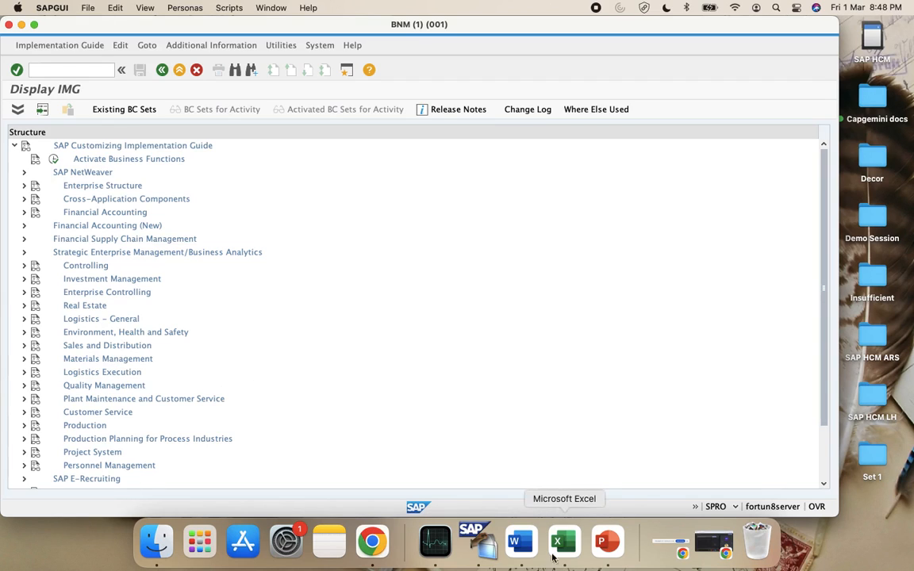
# In the Excel workbook, enter 'Company code 1' in B134 and 'Company code 2' in B136
pyautogui.click(558, 541)
pyautogui.scroll(-4, 361, 317)
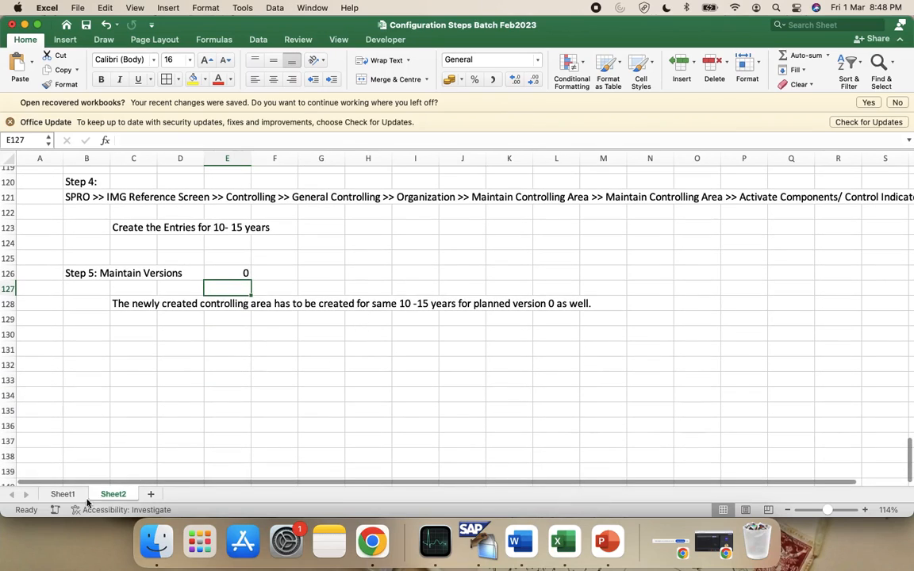
pyautogui.click(102, 399)
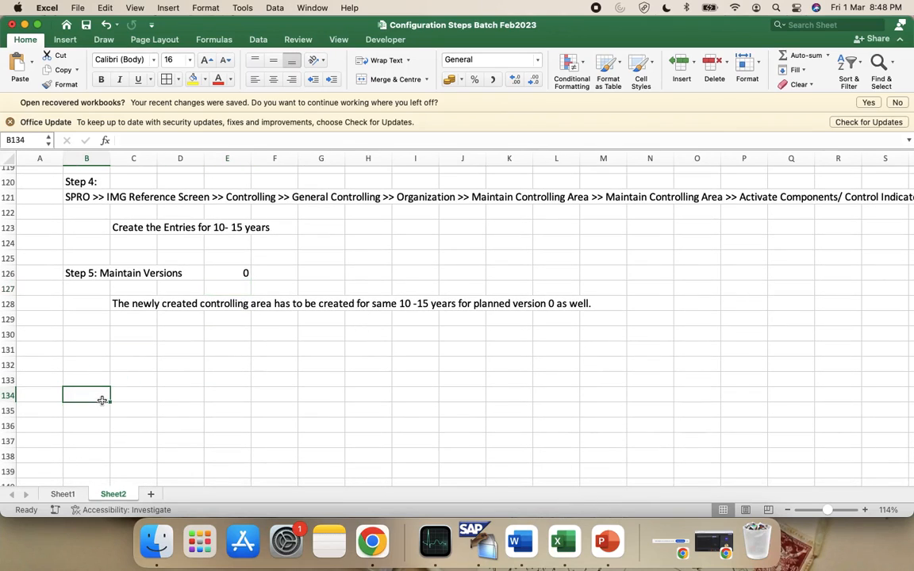
pyautogui.write('Company CO')
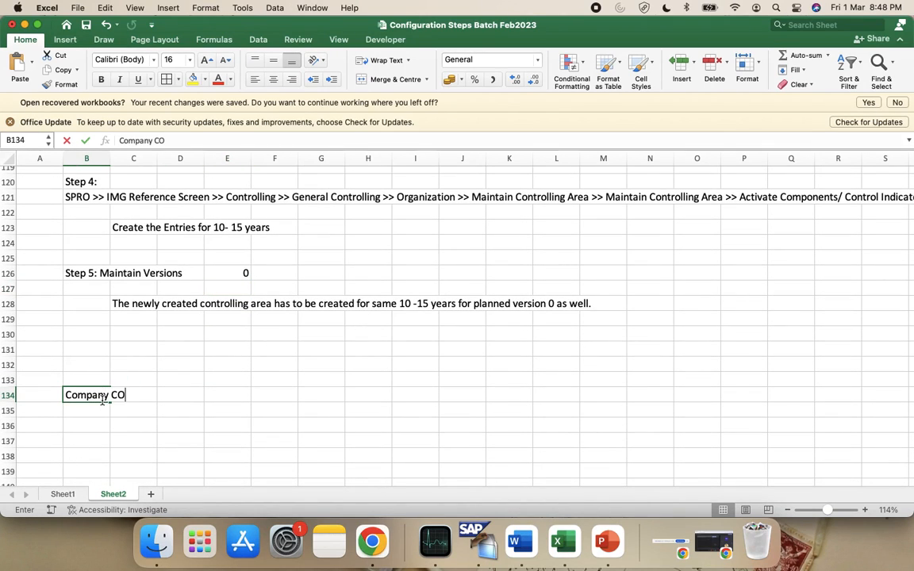
pyautogui.press('BackSpace')
pyautogui.press('BackSpace')
pyautogui.press('BackSpace')
pyautogui.write('code 1')
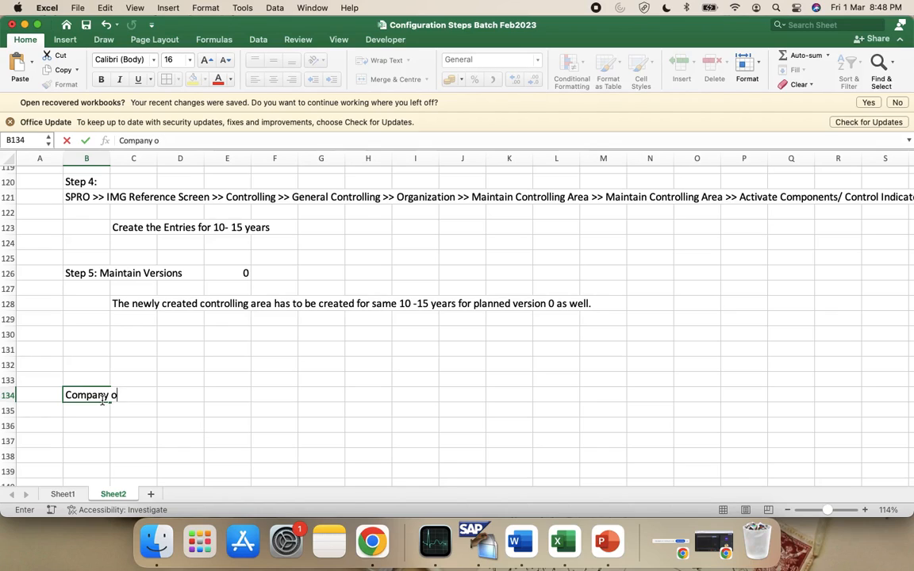
pyautogui.press('Return')
pyautogui.press('Return')
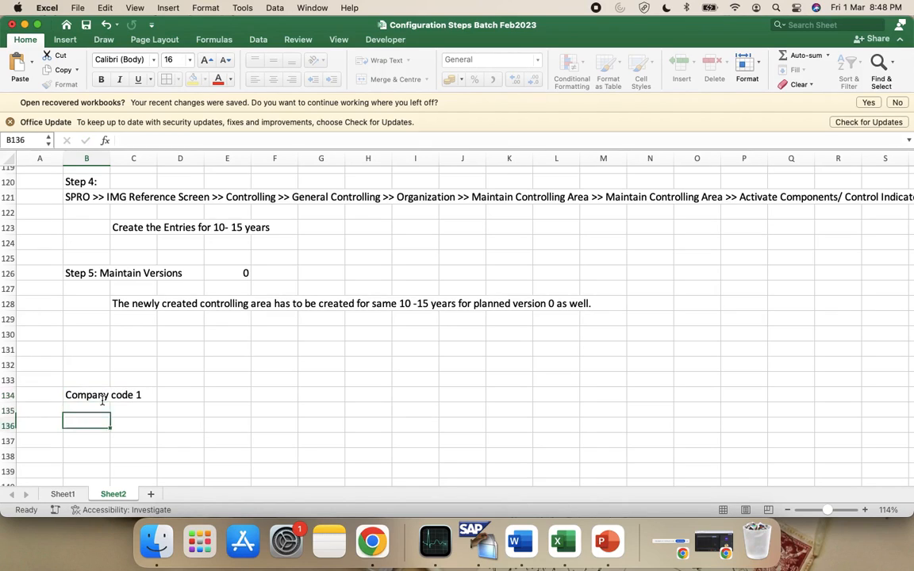
pyautogui.write('Company')
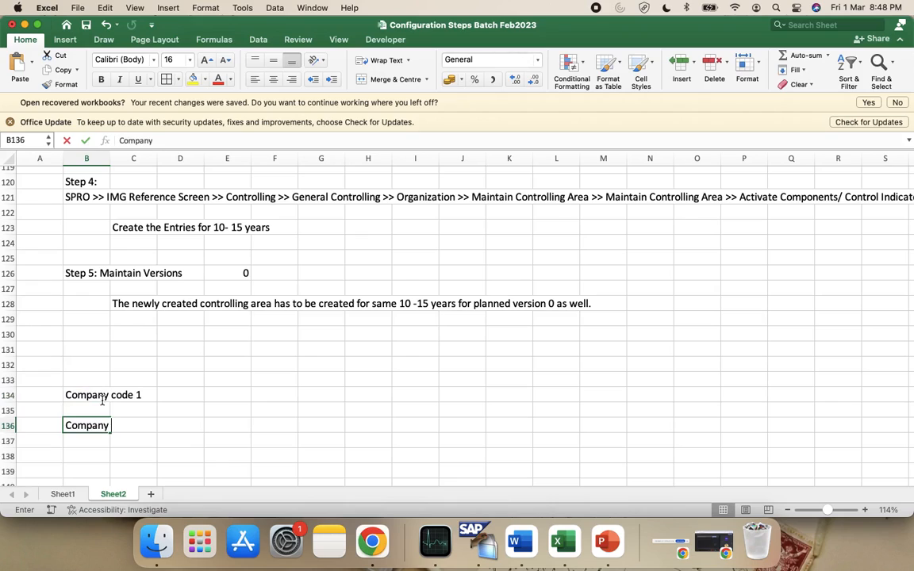
pyautogui.write(' code 2')
# Enter 'Organization Management A' in cell E134
pyautogui.click(245, 397)
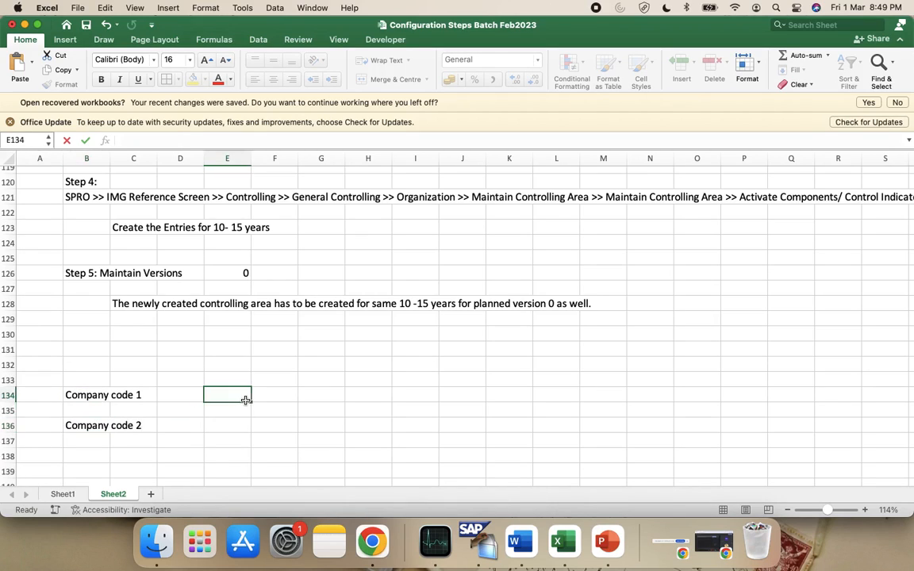
pyautogui.write('Organzai')
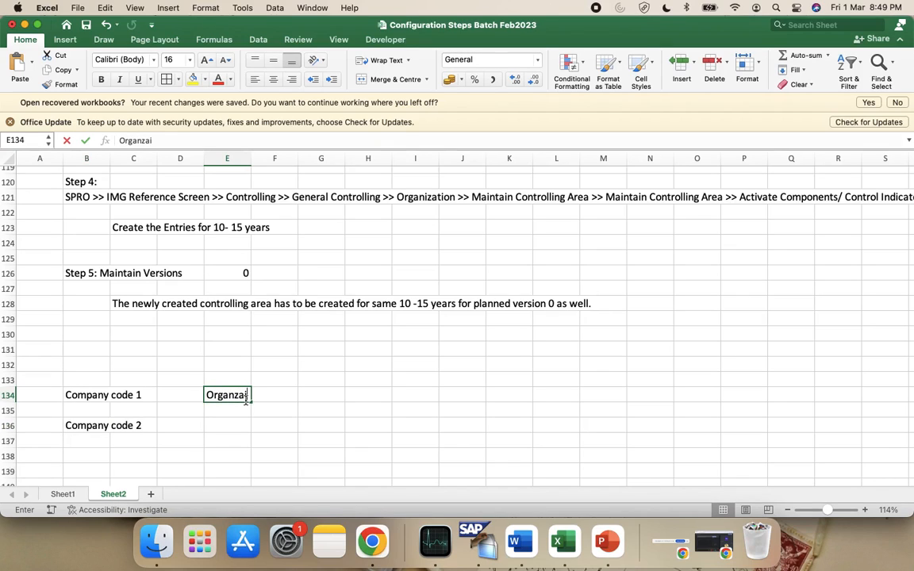
pyautogui.press('BackSpace')
pyautogui.press('BackSpace')
pyautogui.press('BackSpace')
pyautogui.write('a')
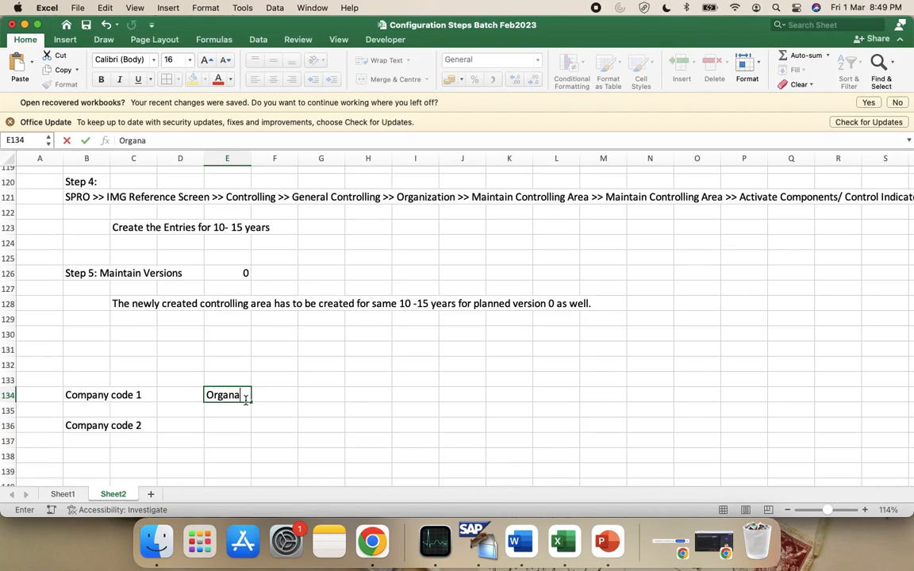
pyautogui.press('BackSpace')
pyautogui.write('ization Management')
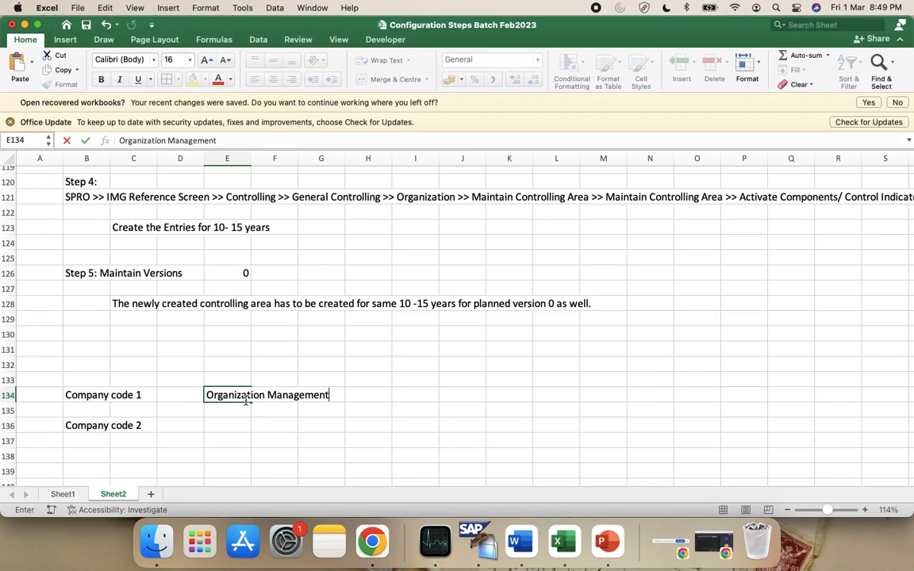
pyautogui.write(' A')
pyautogui.press('Return')
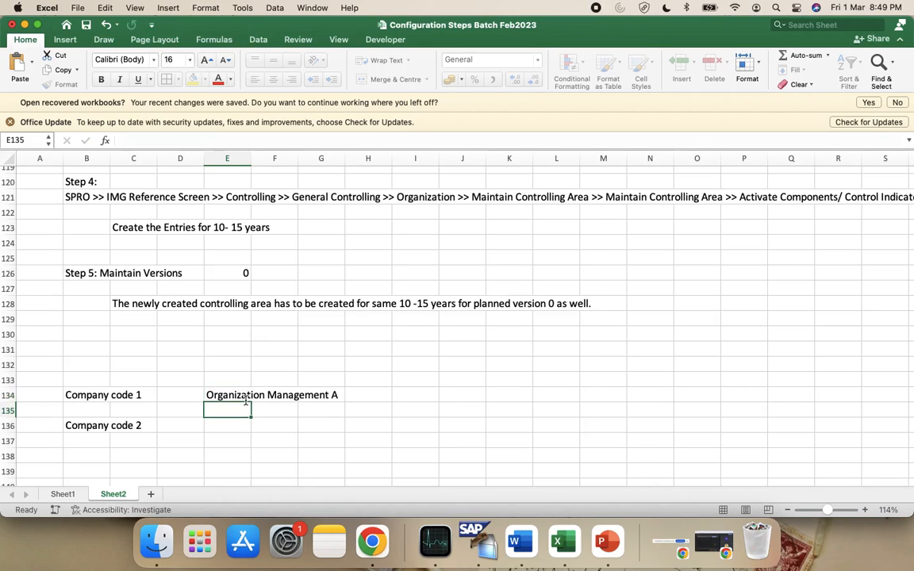
# Enter 'Organization Management B' in cell E136
pyautogui.press('Return')
pyautogui.write('Or')
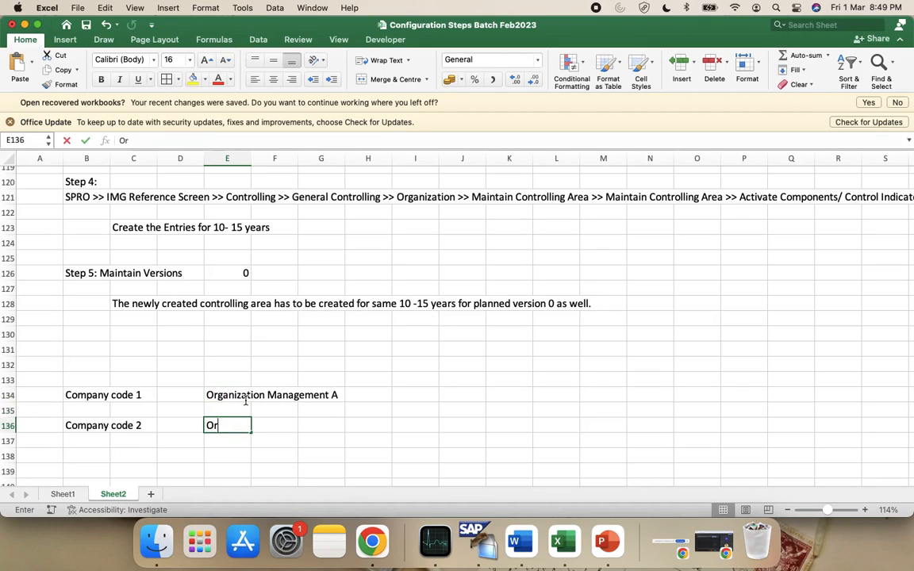
pyautogui.write('gan')
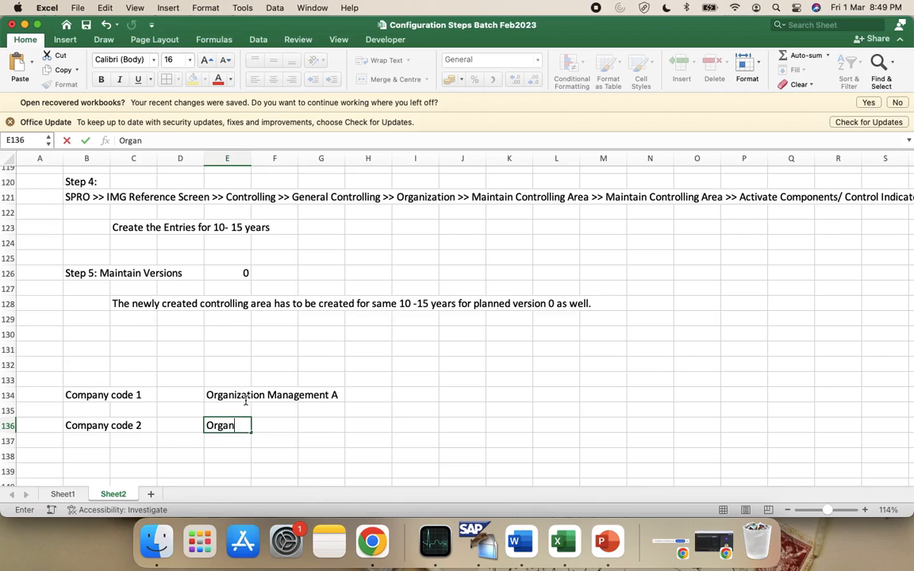
pyautogui.write('ization Manageme')
pyautogui.press('BackSpace')
pyautogui.press('BackSpace')
pyautogui.press('BackSpace')
pyautogui.write('e')
pyautogui.write('B')
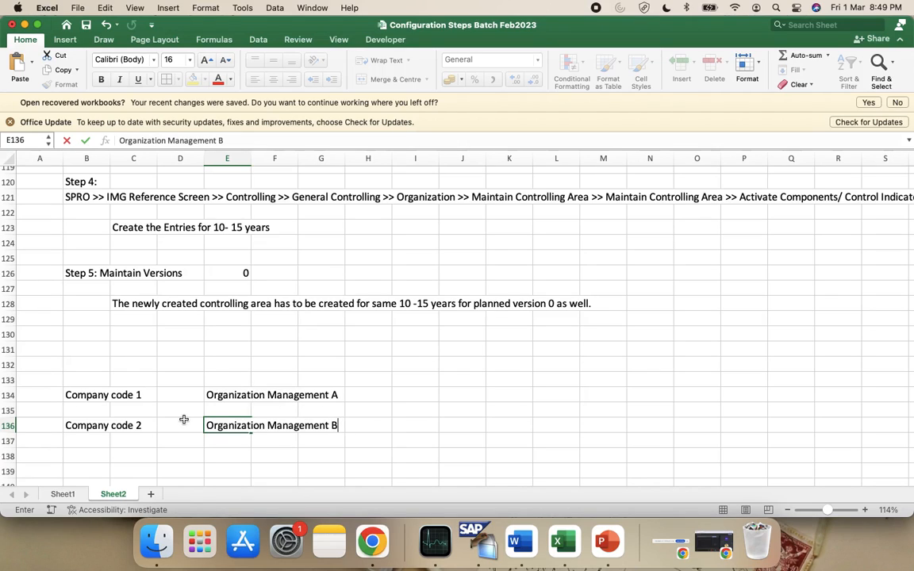
pyautogui.click(406, 390)
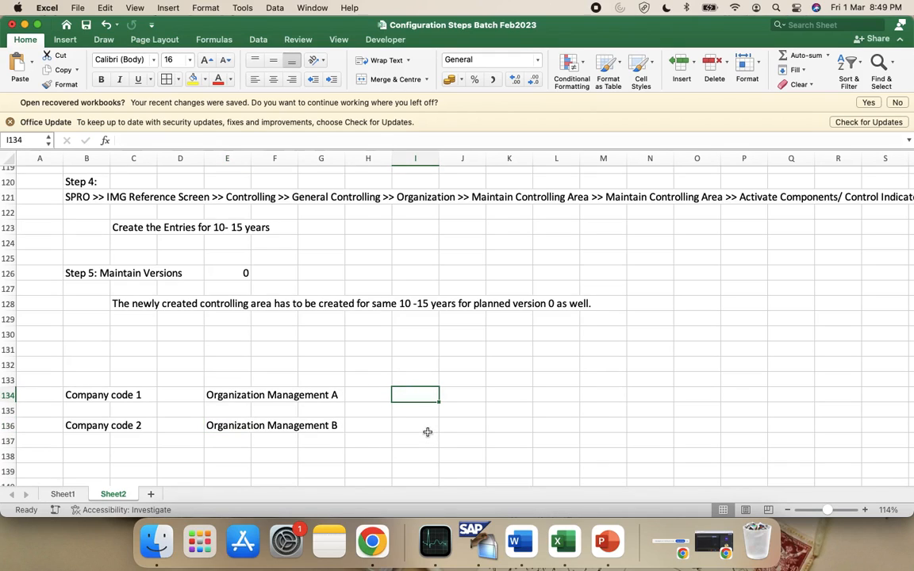
# Enter 'Plan Version A' in I134 and 'Plan Version B' in I136
pyautogui.write('V')
pyautogui.press('BackSpace')
pyautogui.write('Plan Version ')
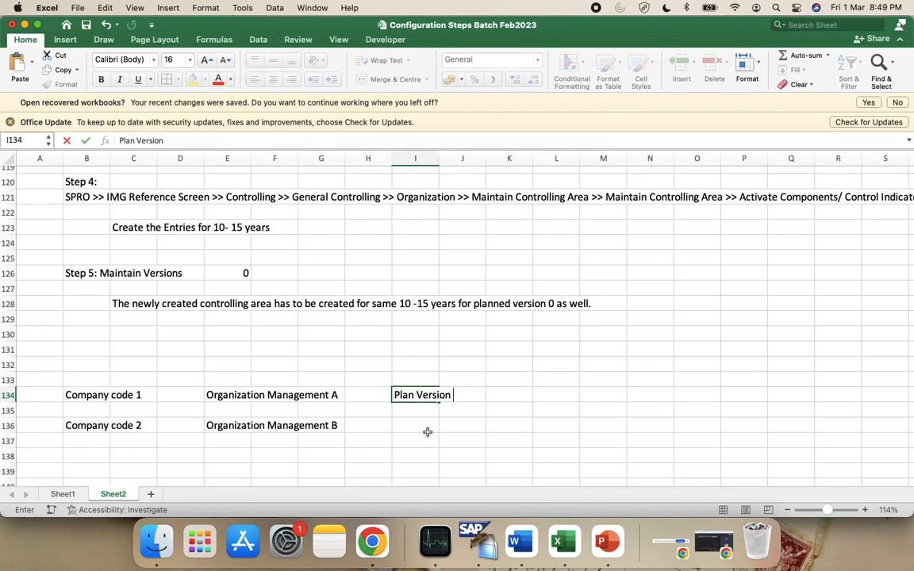
pyautogui.write('A')
pyautogui.click(427, 432)
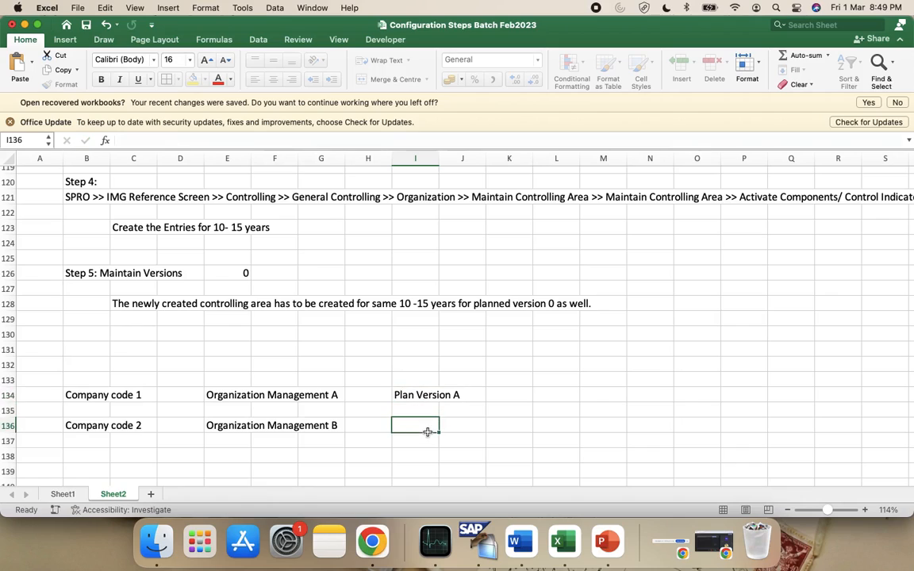
pyautogui.write('Plab')
pyautogui.press('BackSpace')
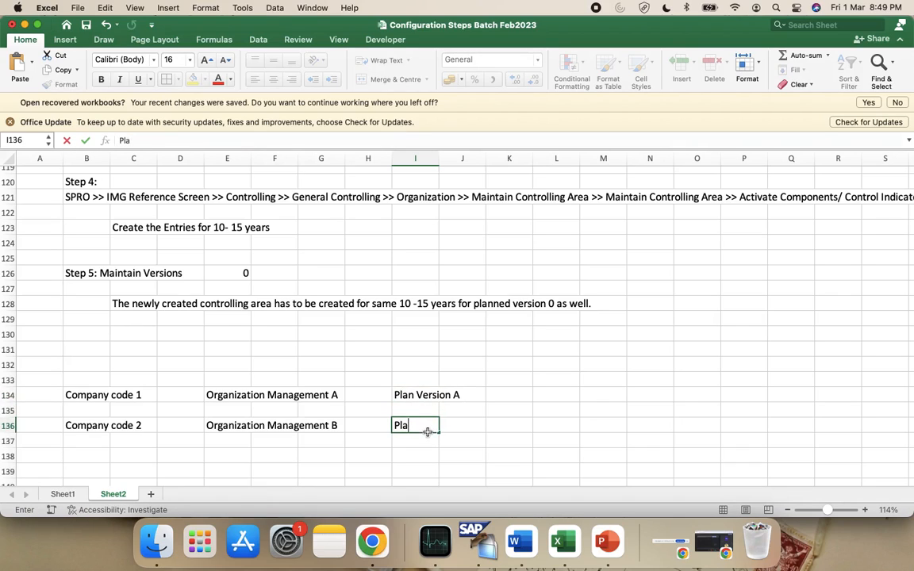
pyautogui.write('n Version B')
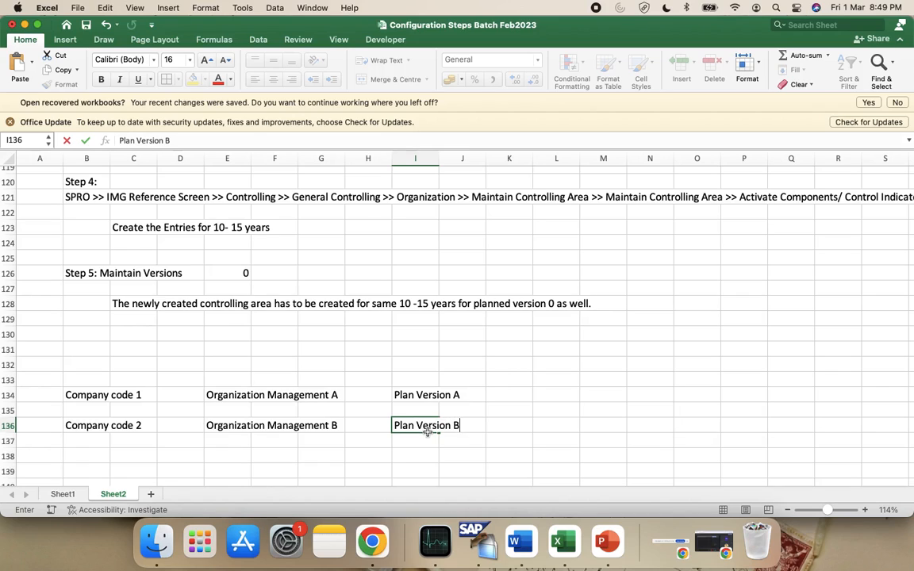
pyautogui.click(504, 410)
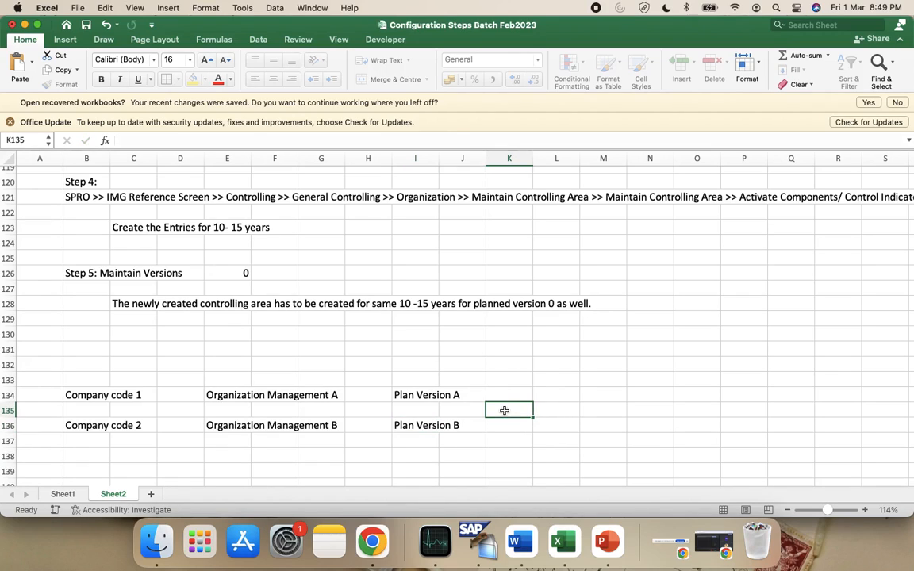
# Enter '10-15 years' in K134 and '10 - 15 years' in K136, then return to SAP
pyautogui.click(518, 393)
pyautogui.write('1')
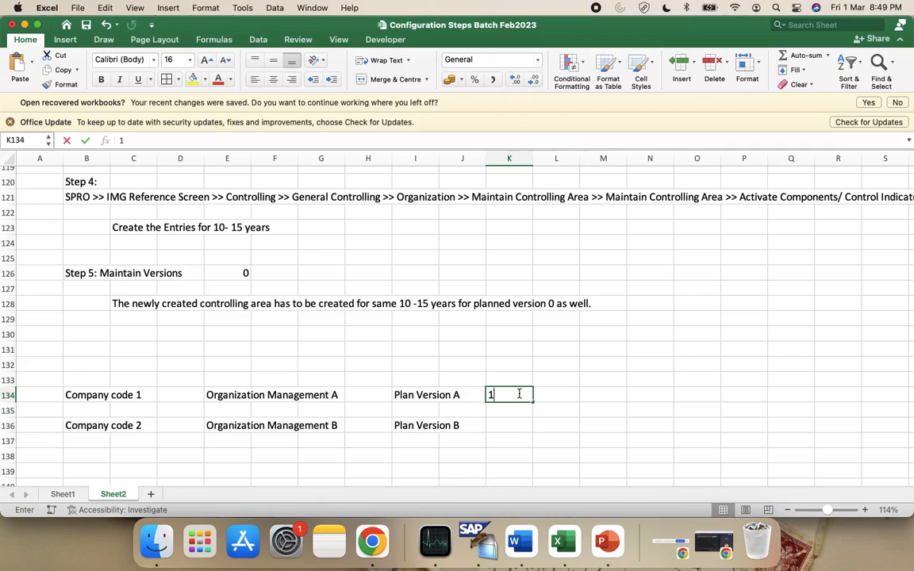
pyautogui.write('0-15 years')
pyautogui.press('Return')
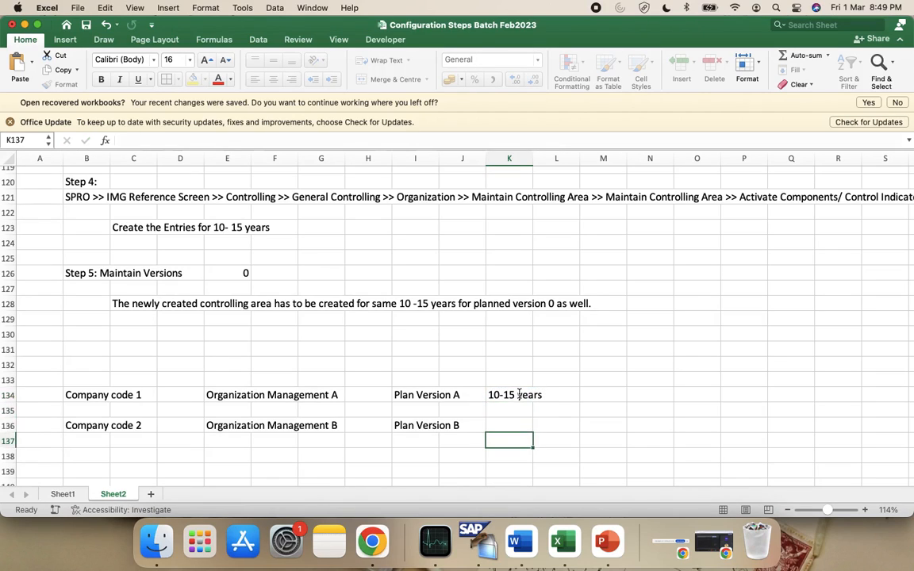
pyautogui.press('Down')
pyautogui.write('10 ')
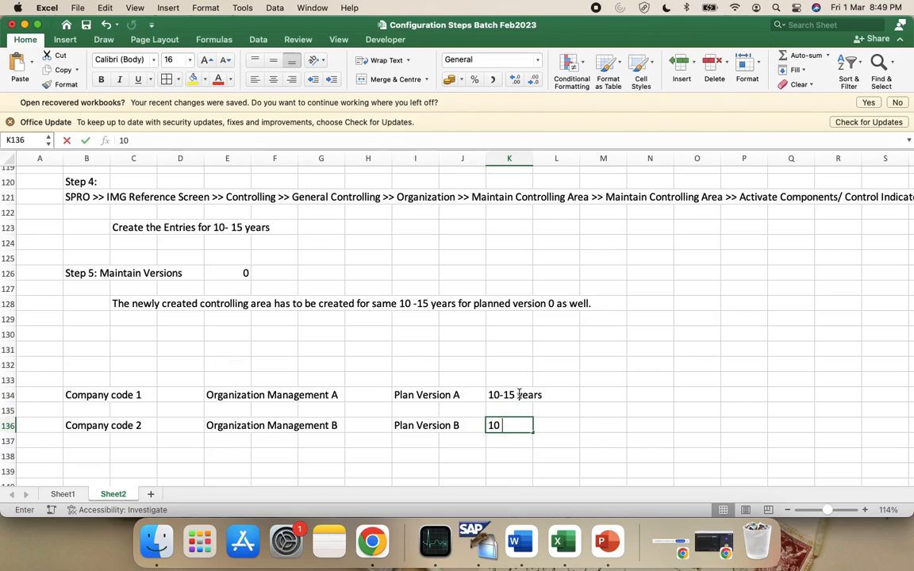
pyautogui.write('- 15 ')
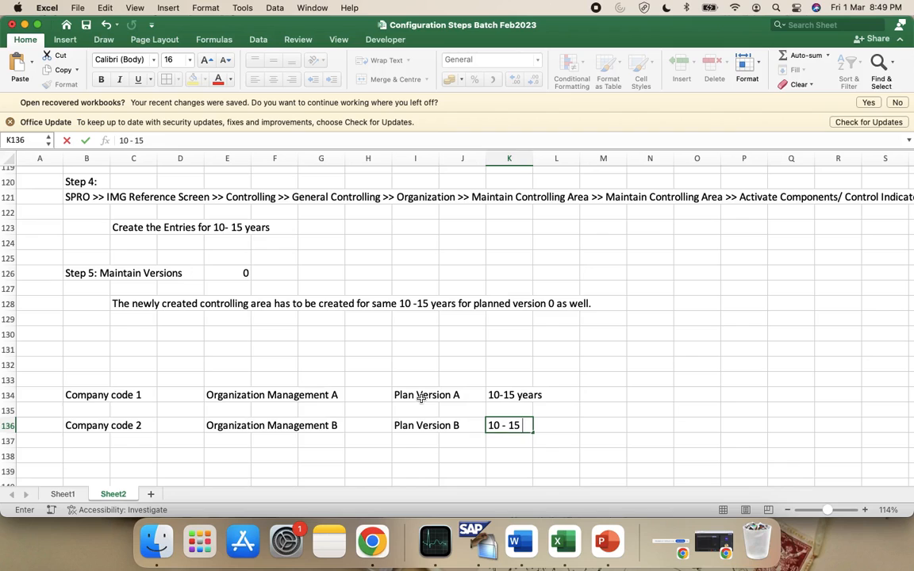
pyautogui.write('years')
pyautogui.press('super+Tab')
# Expand Personnel Management > Plan Version Maintenance, review the plan versions, then open Set Active Plan Version
pyautogui.scroll(-3, 67, 373)
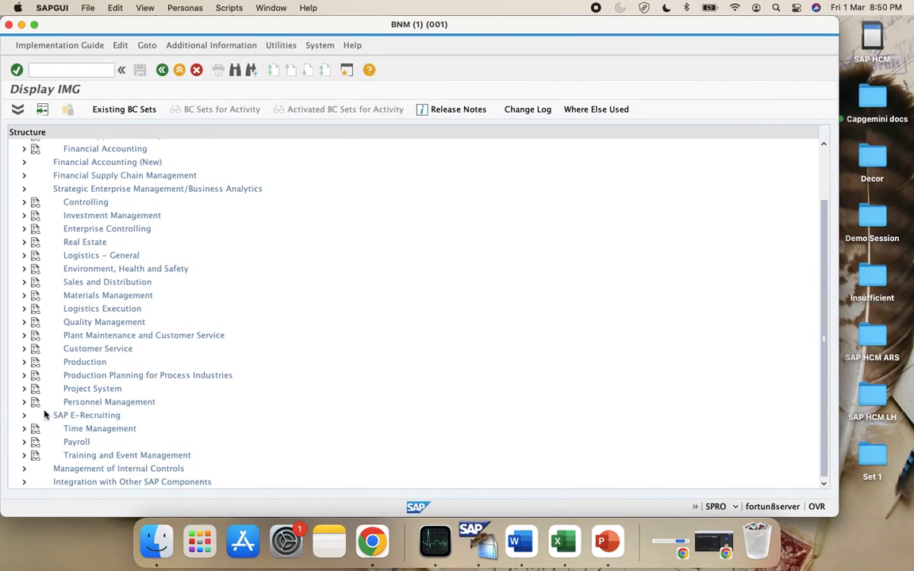
pyautogui.click(24, 402)
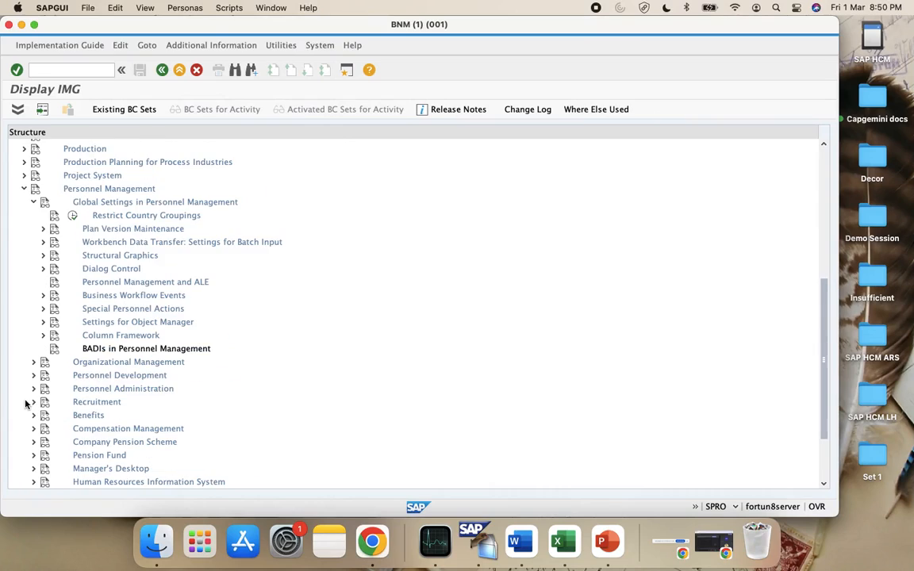
pyautogui.click(44, 229)
pyautogui.click(82, 245)
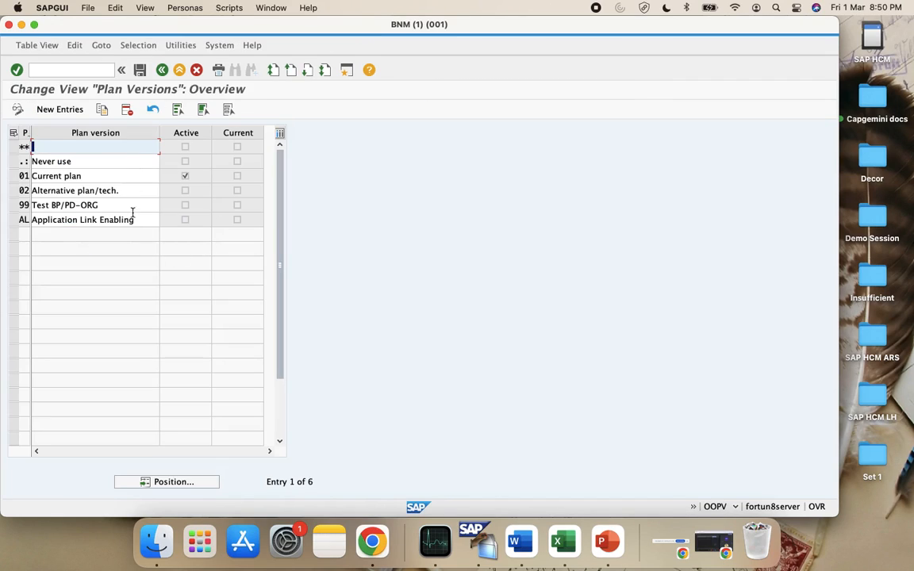
pyautogui.click(13, 220)
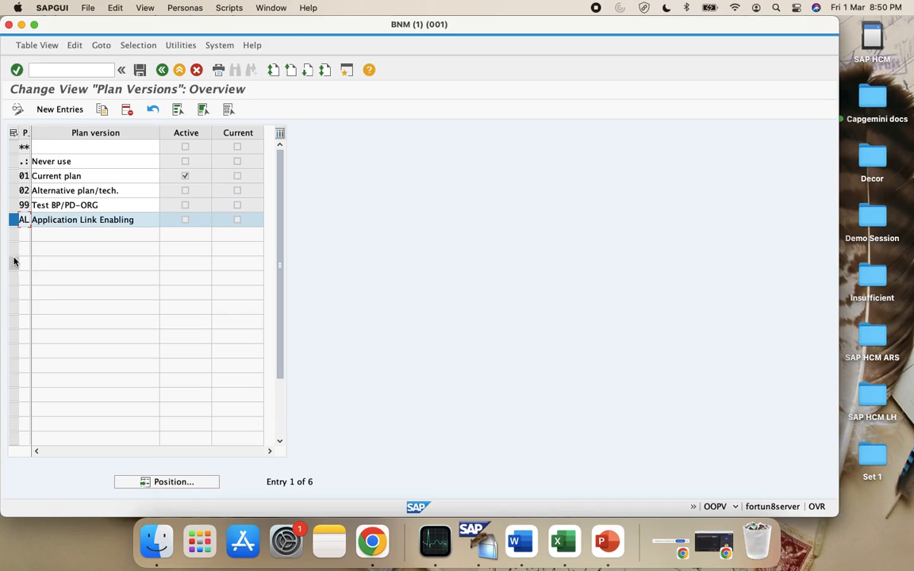
pyautogui.click(163, 70)
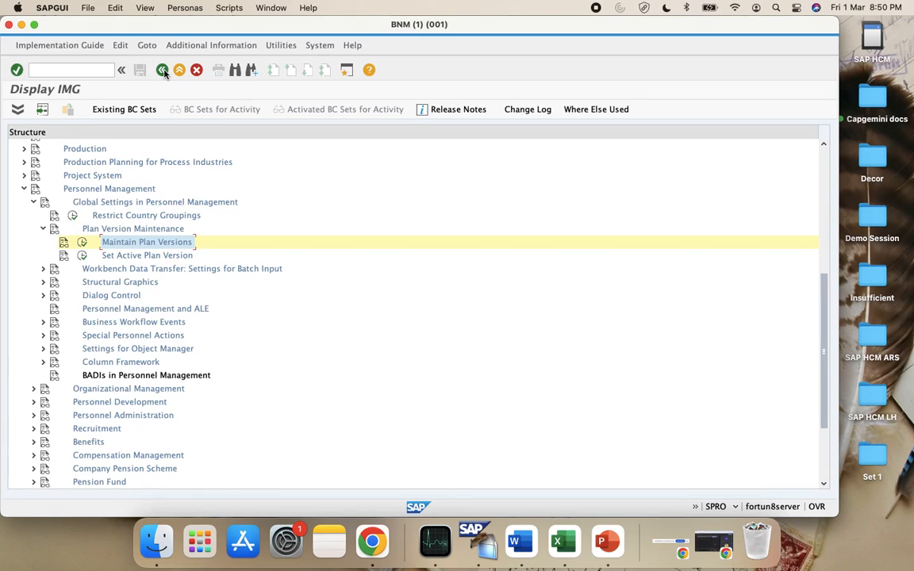
pyautogui.click(81, 255)
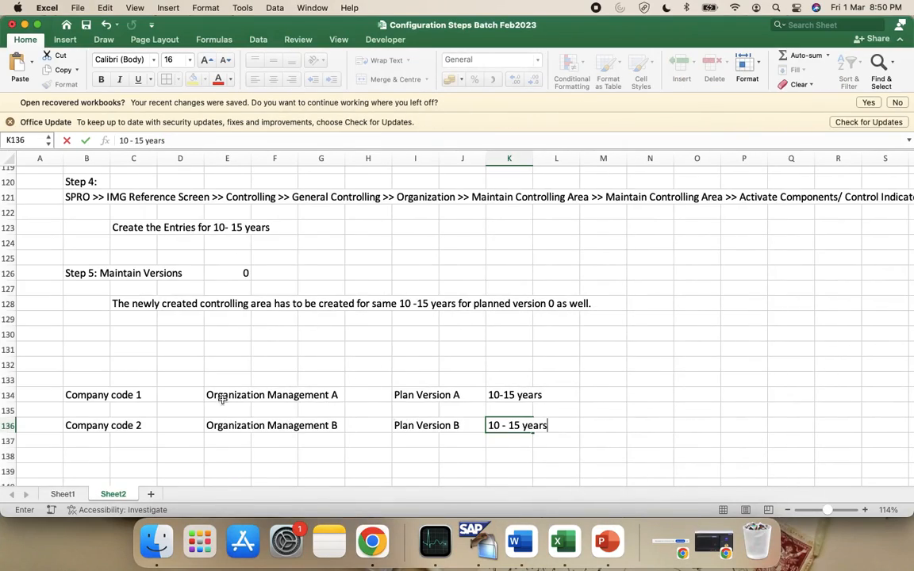
# Review the Excel notes in rows 134 and 136 for company codes and plan versions
pyautogui.click(91, 394)
pyautogui.hotkey('shift', 'Right')
pyautogui.hotkey('shift', 'Right')
pyautogui.hotkey('shift', 'Right')
pyautogui.hotkey('shift', 'Right')
pyautogui.hotkey('shift', 'Right')
pyautogui.hotkey('shift', 'Right')
pyautogui.hotkey('shift', 'Right')
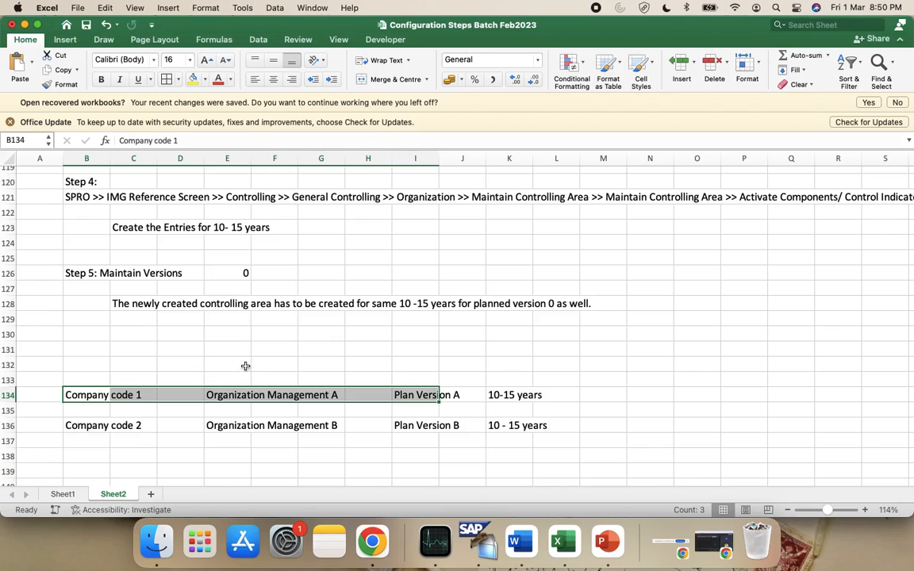
pyautogui.hotkey('shift', 'Right')
pyautogui.hotkey('shift', 'Right')
pyautogui.hotkey('shift', 'Right')
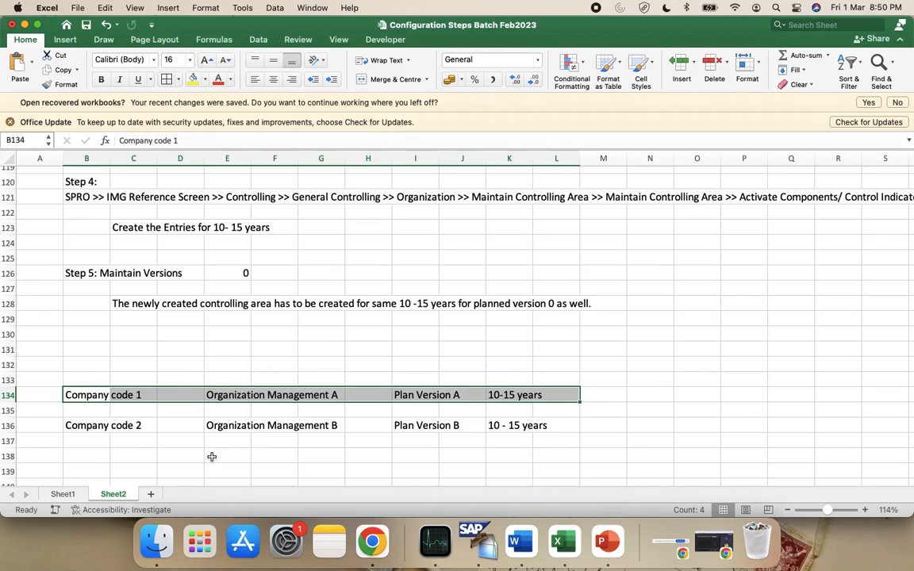
pyautogui.click(424, 394)
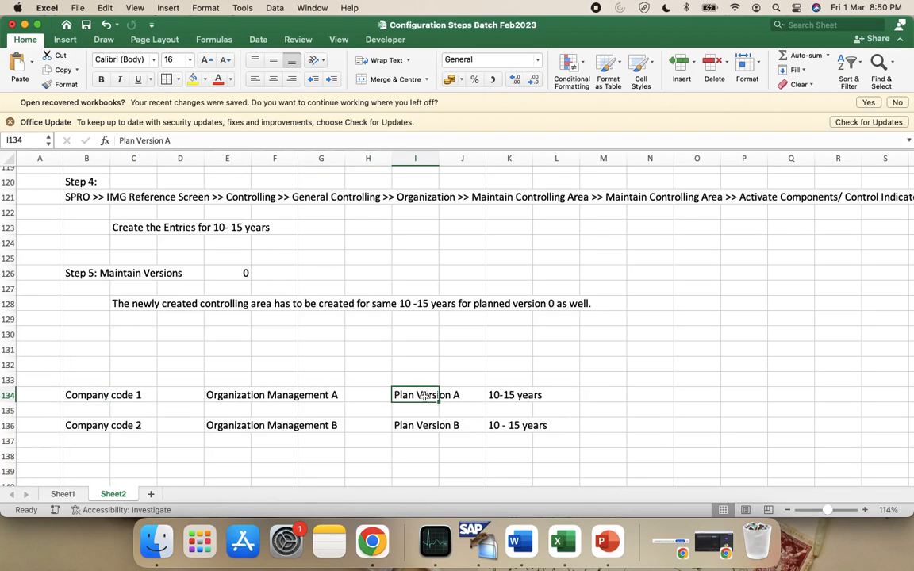
pyautogui.click(73, 426)
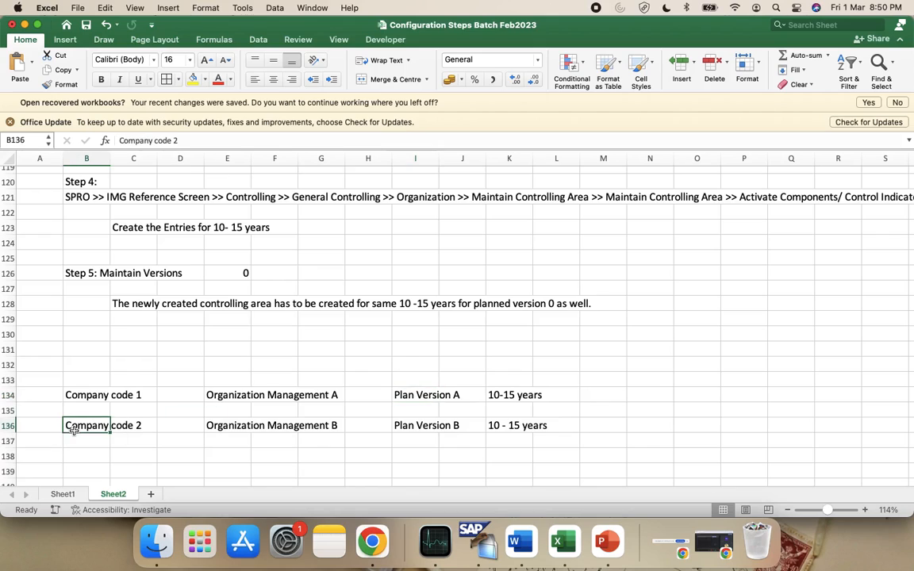
pyautogui.hotkey('shift', 'Right')
pyautogui.hotkey('shift', 'Right')
pyautogui.hotkey('shift', 'Right')
pyautogui.hotkey('shift', 'Right')
pyautogui.hotkey('shift', 'Right')
pyautogui.hotkey('shift', 'Right')
pyautogui.hotkey('shift', 'Right')
pyautogui.hotkey('shift', 'Right')
pyautogui.hotkey('shift', 'Right')
pyautogui.hotkey('shift', 'Right')
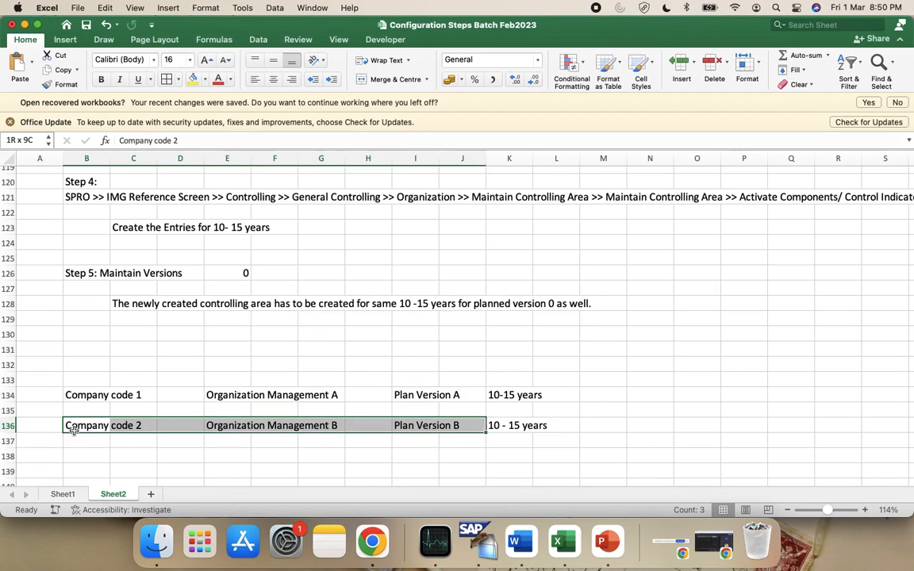
pyautogui.click(413, 426)
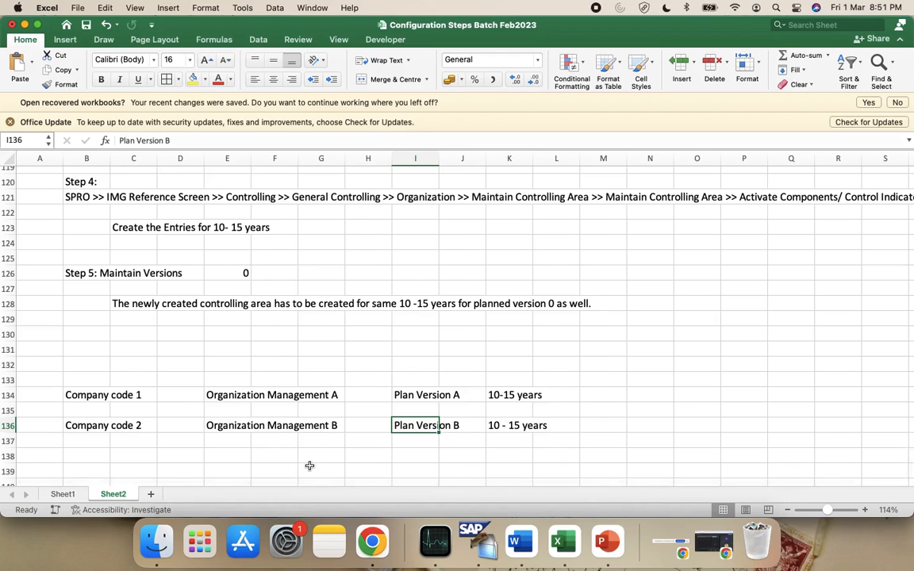
pyautogui.press('super+Tab')
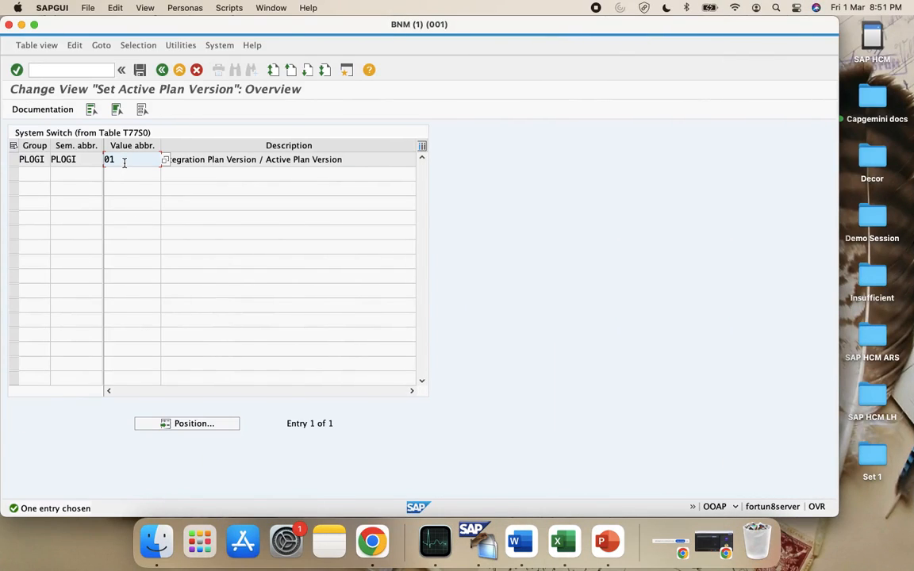
# Check the plan version list for PLOGI, keep version 01, and return to the IMG tree
pyautogui.click(165, 160)
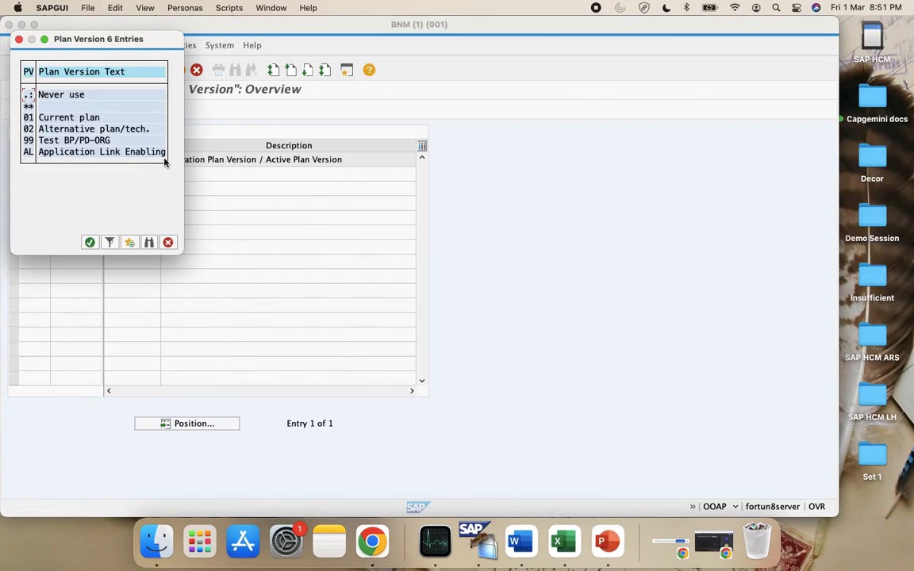
pyautogui.click(167, 242)
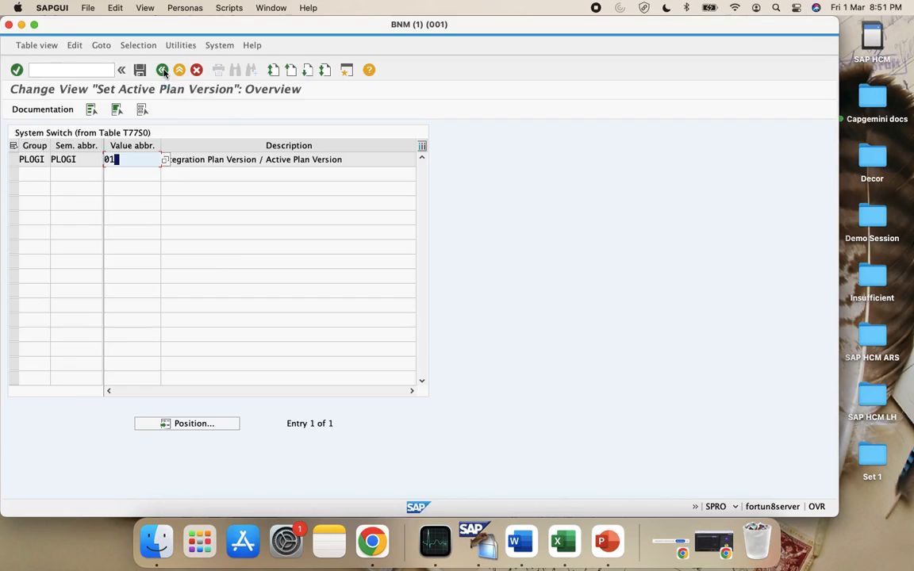
pyautogui.click(161, 71)
pyautogui.scroll(6, 146, 235)
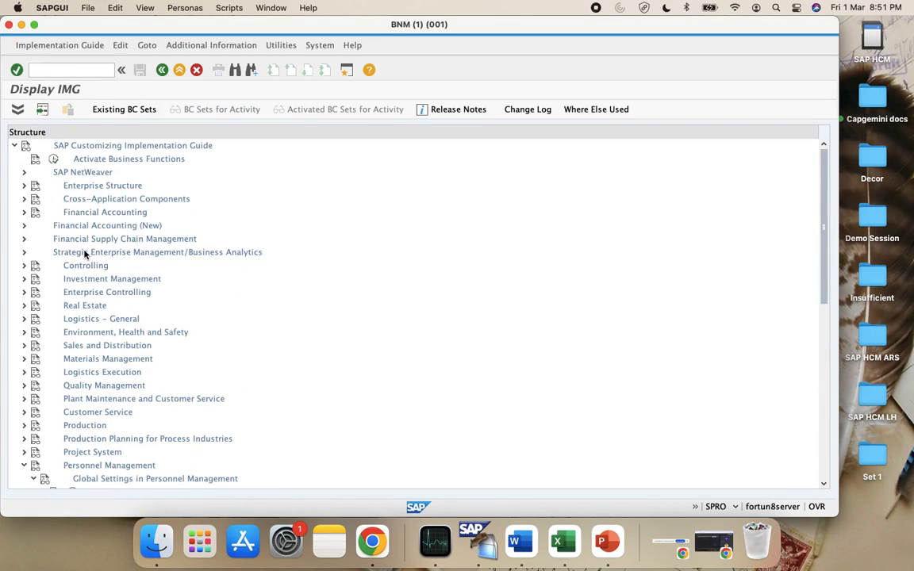
pyautogui.click(23, 292)
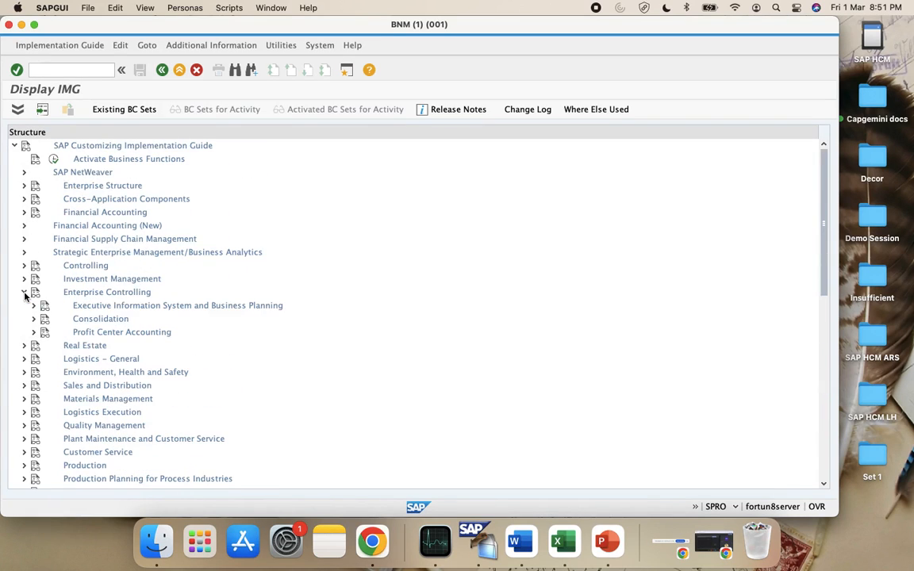
pyautogui.click(24, 292)
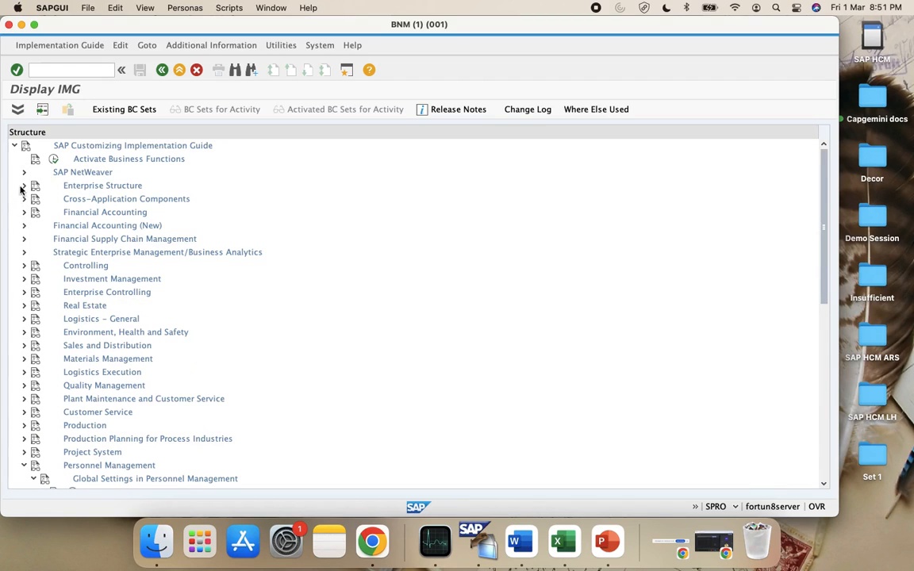
pyautogui.click(557, 542)
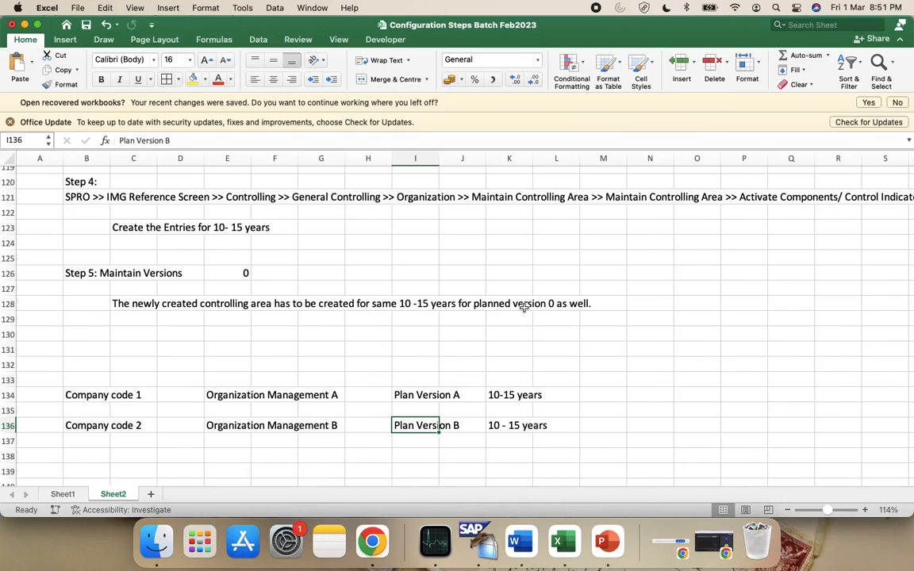
pyautogui.click(219, 342)
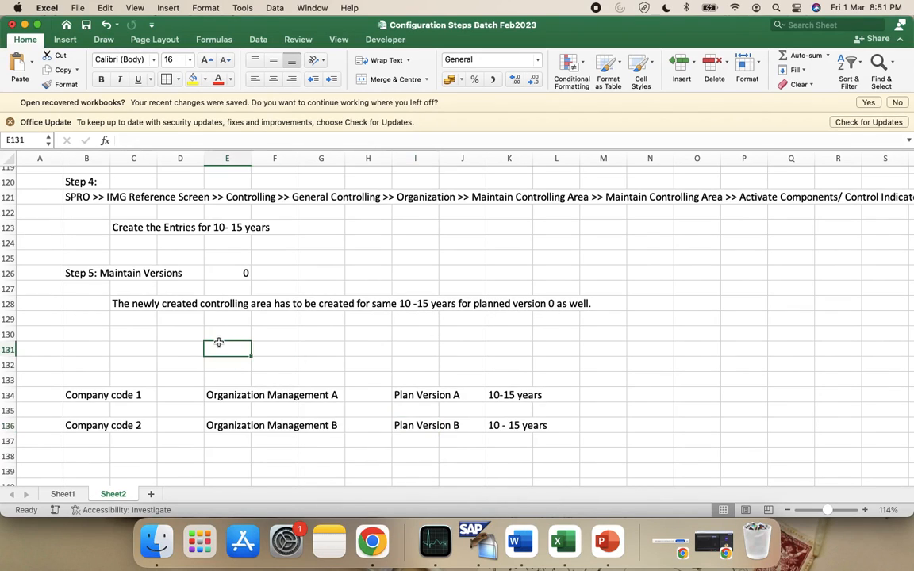
pyautogui.scroll(10, 219, 341)
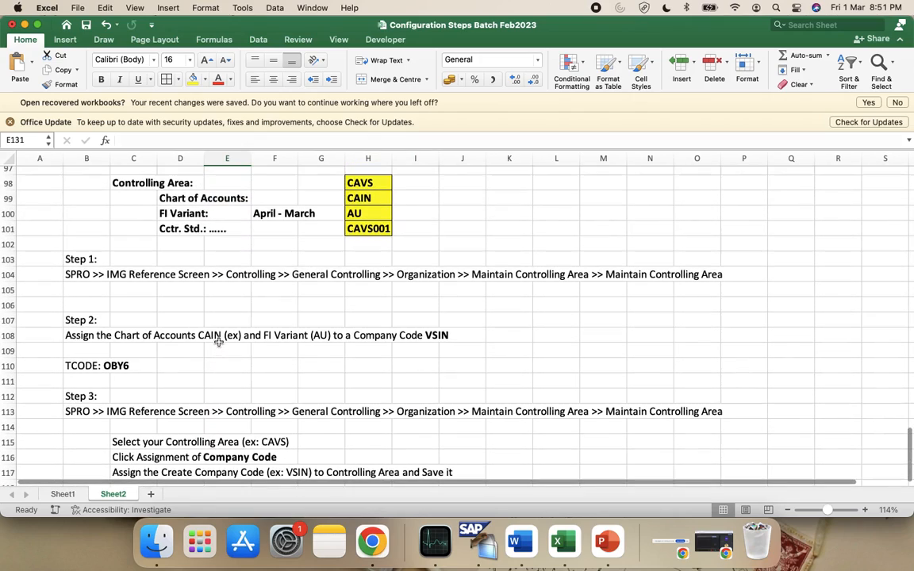
pyautogui.scroll(-10, 391, 222)
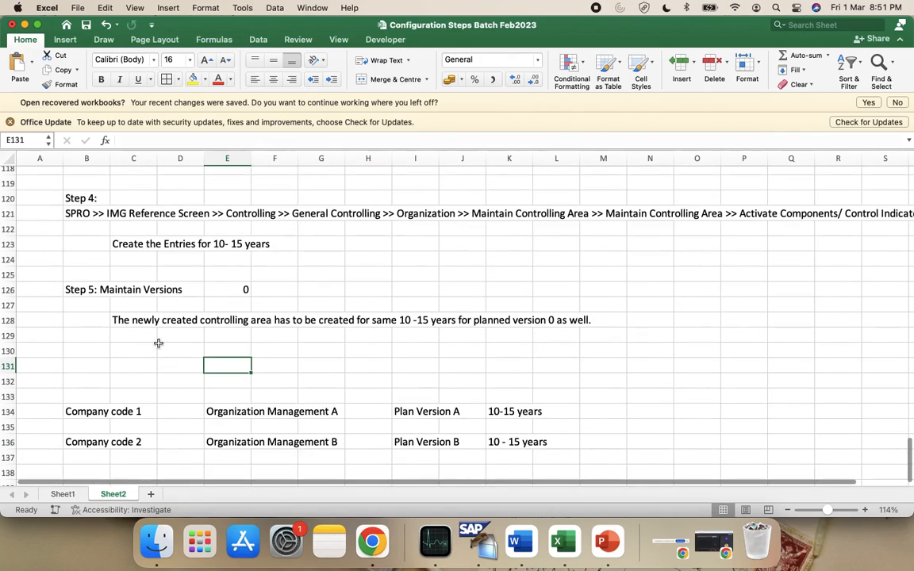
pyautogui.press('super+Tab')
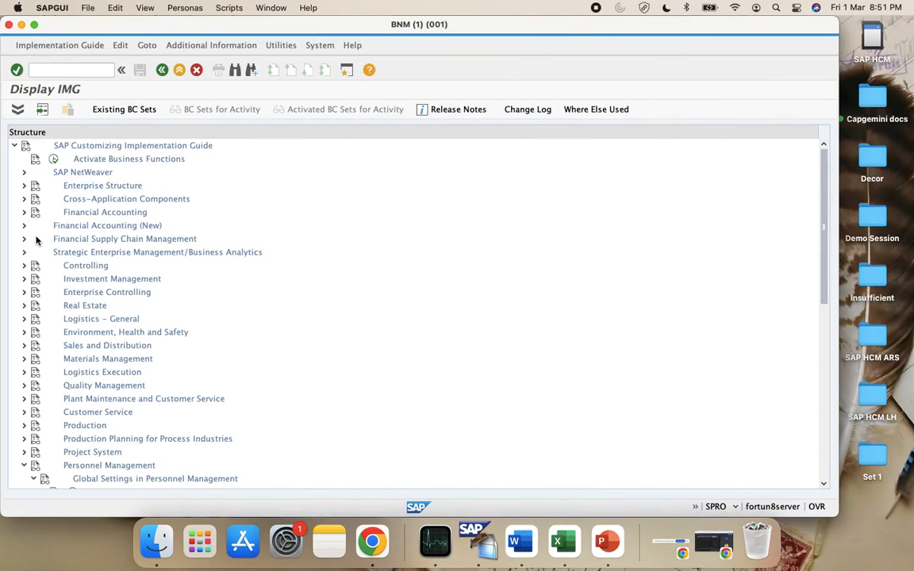
# Expand Controlling > General Controlling > Organization in the IMG tree
pyautogui.click(23, 265)
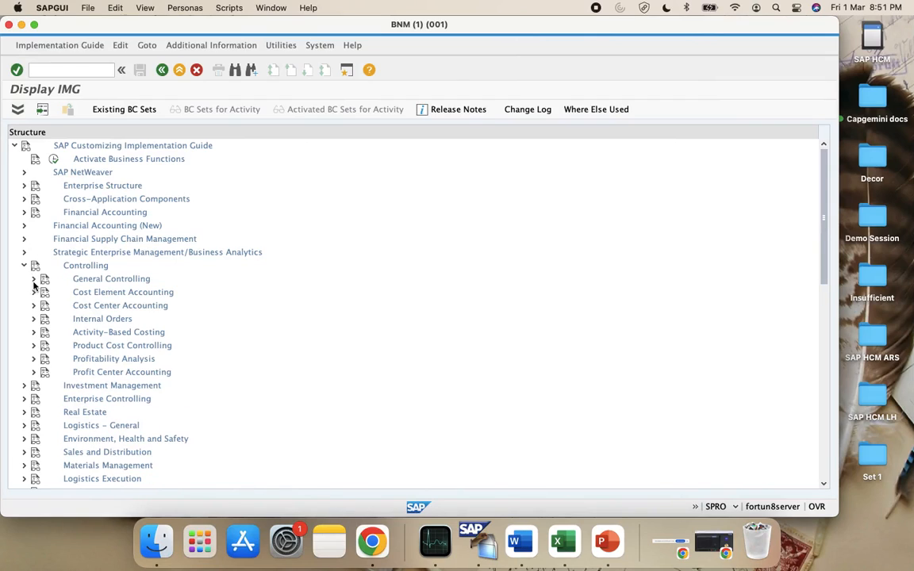
pyautogui.click(33, 279)
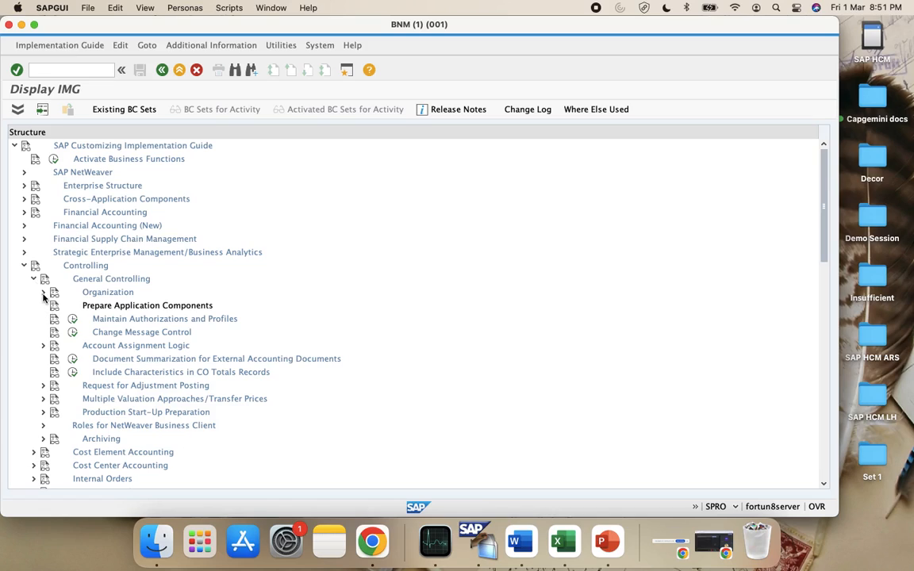
pyautogui.click(43, 292)
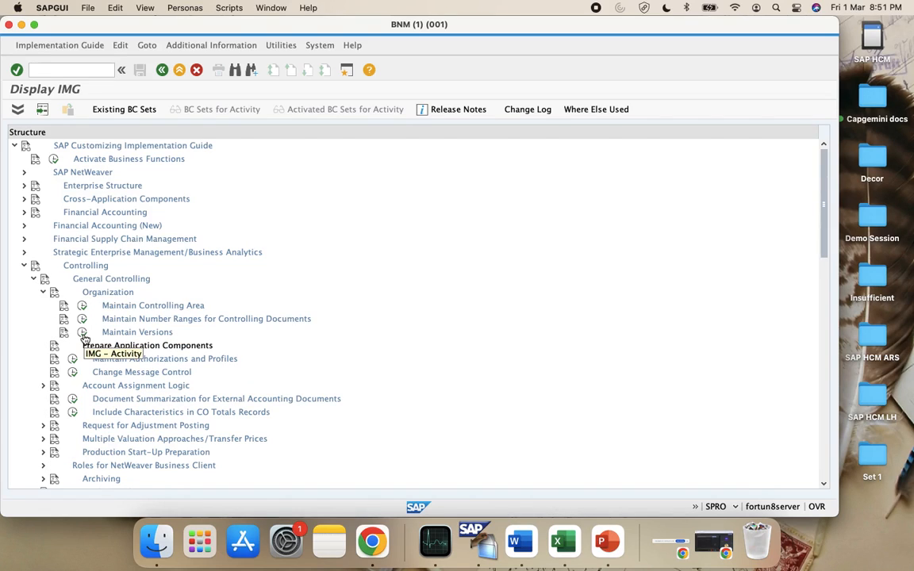
pyautogui.scroll(-10, 115, 413)
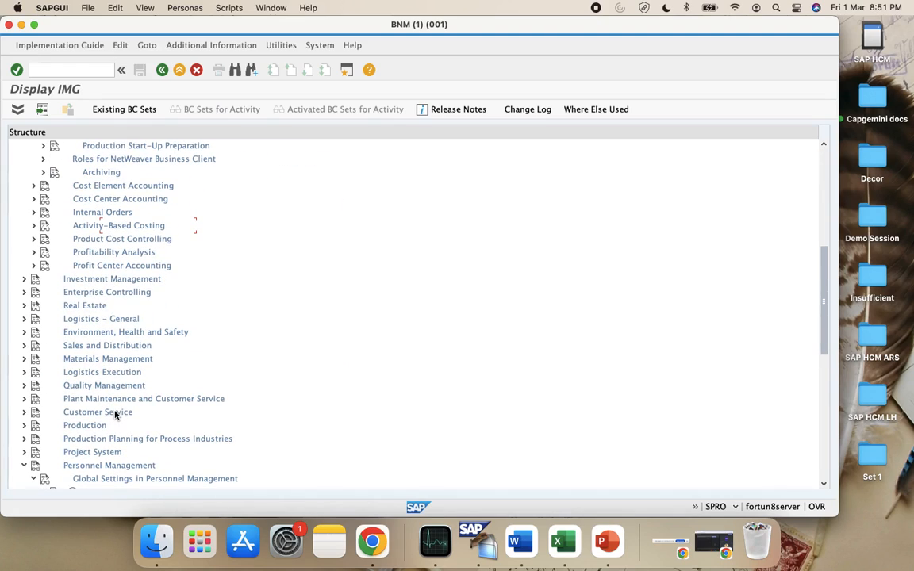
pyautogui.scroll(-4, 91, 416)
pyautogui.click(92, 429)
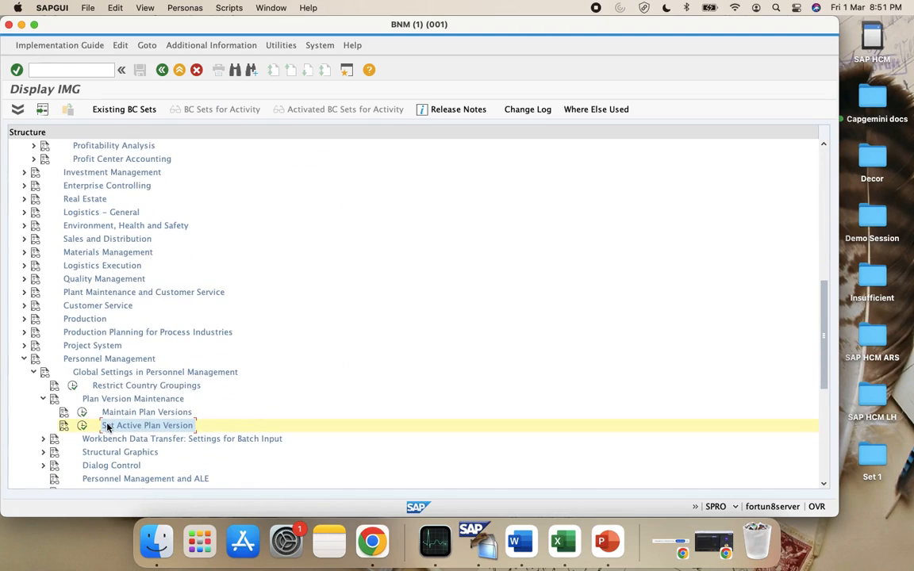
pyautogui.scroll(15, 107, 428)
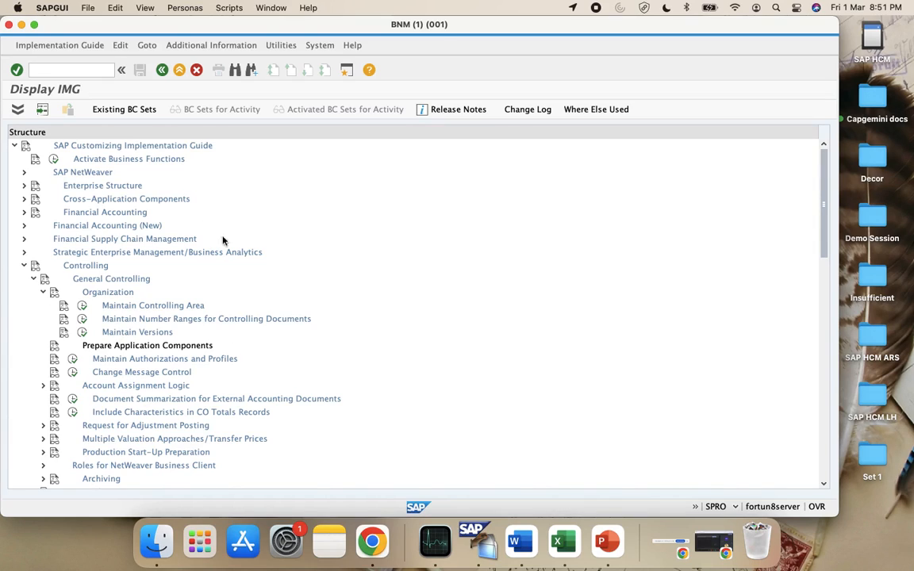
# Open Maintain Versions, select version 0 Plan/actual version, and open its Settings for Each Fiscal Year
pyautogui.click(85, 334)
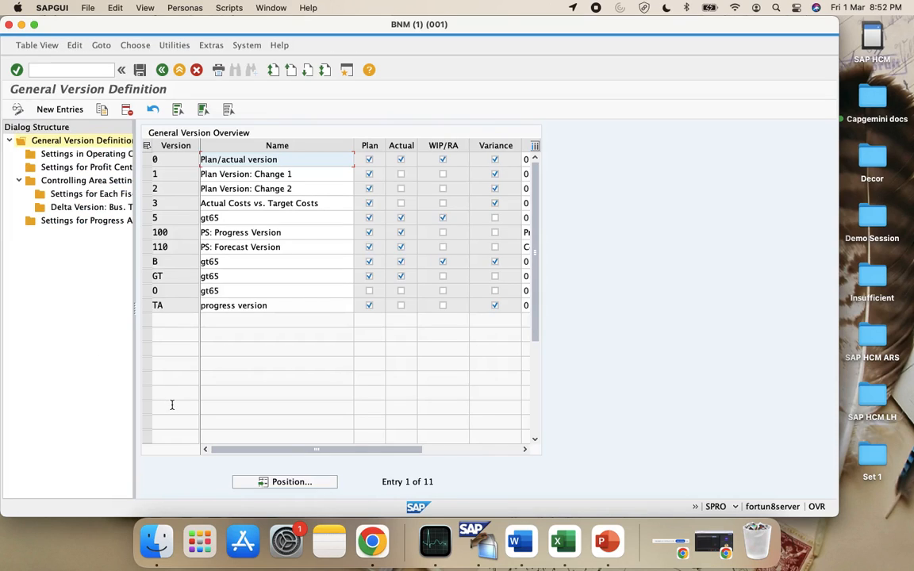
pyautogui.click(147, 161)
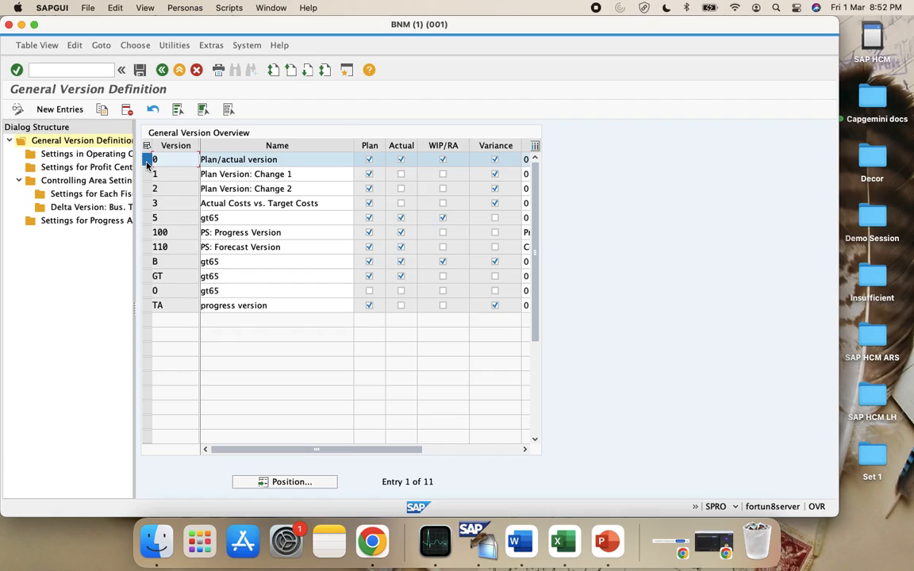
pyautogui.doubleClick(87, 197)
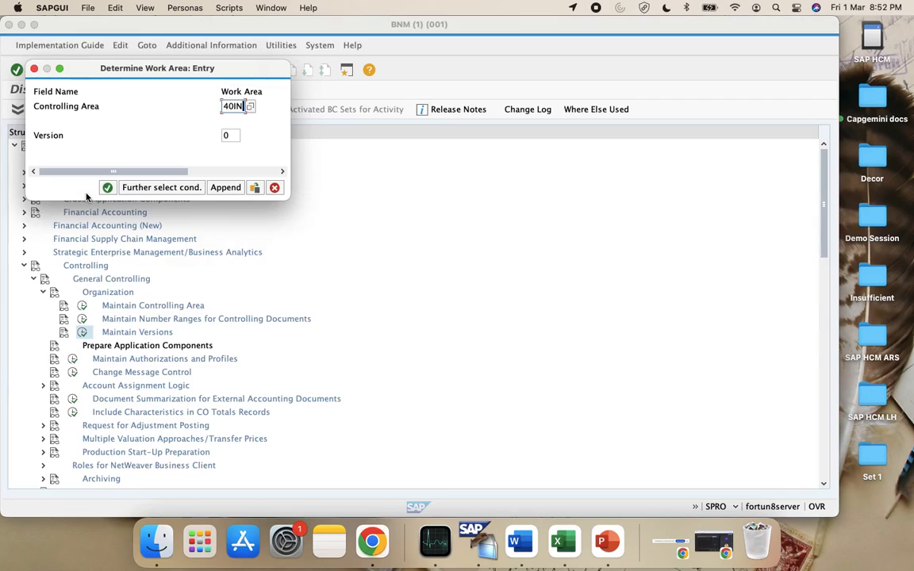
# Replace controlling area 40IN with CAVS, verified in the Excel notes, and confirm with version 0
pyautogui.press('BackSpace')
pyautogui.press('BackSpace')
pyautogui.press('BackSpace')
pyautogui.press('BackSpace')
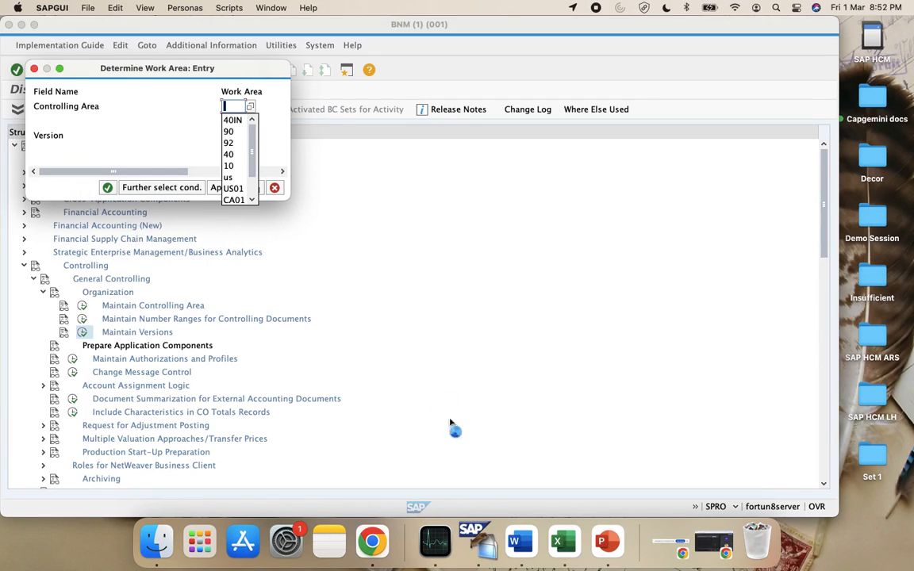
pyautogui.click(564, 546)
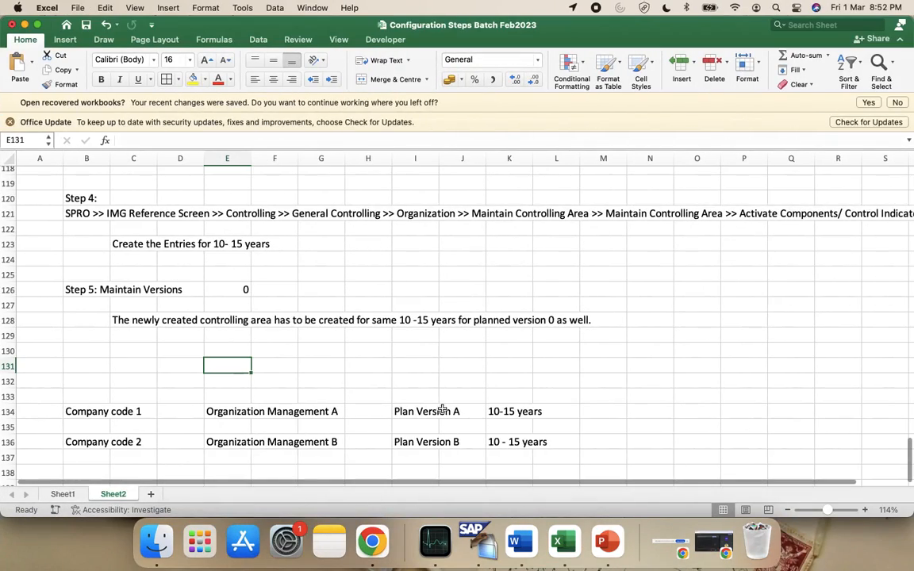
pyautogui.scroll(5, 442, 415)
pyautogui.scroll(-2, 442, 415)
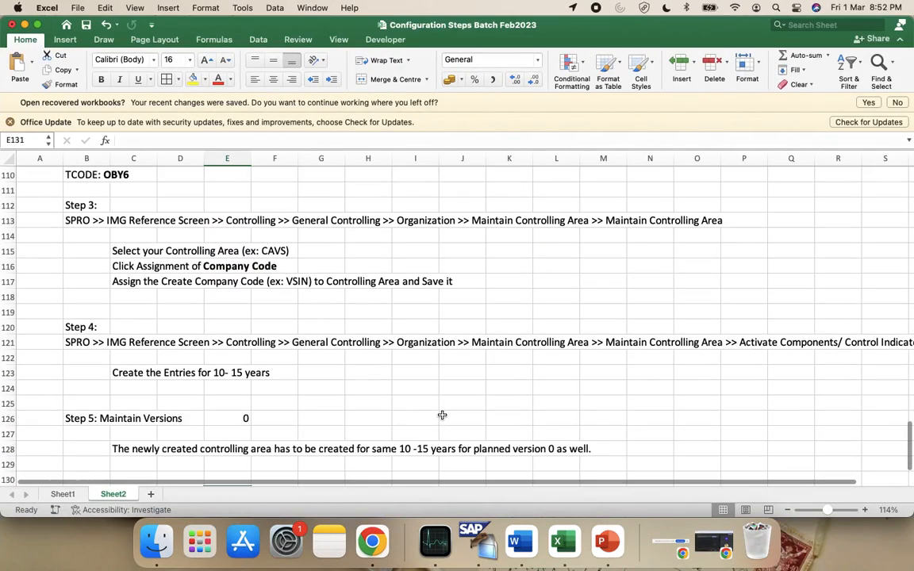
pyautogui.press('super+Tab')
pyautogui.write('CAVS')
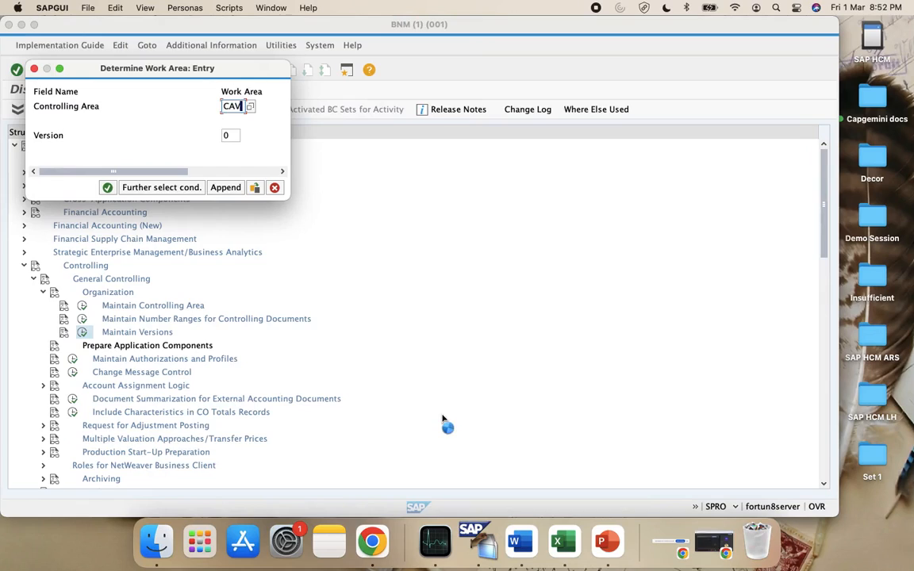
pyautogui.click(105, 188)
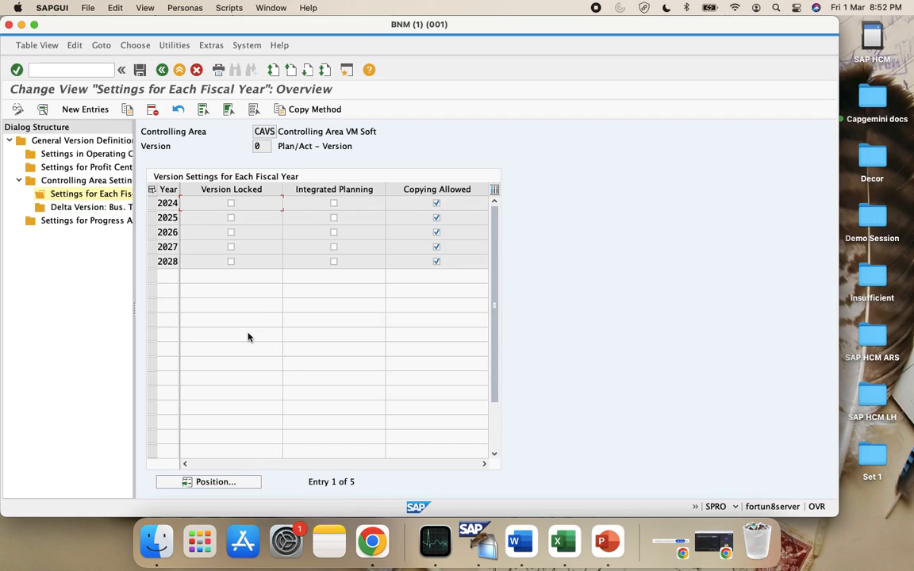
# For fiscal year 2024, set exchange rate type M, clear the value date, enable cost-center integrated planning, and save
pyautogui.doubleClick(163, 204)
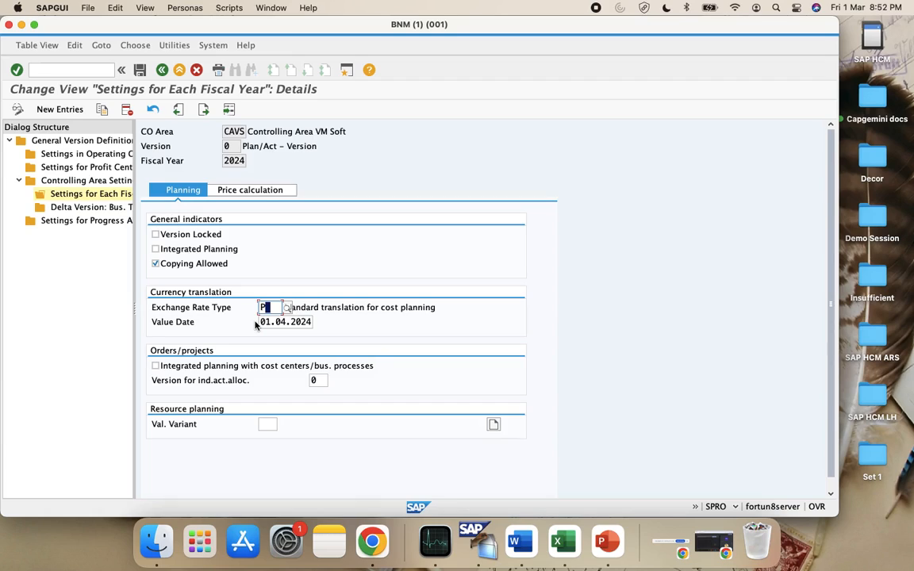
pyautogui.click(185, 249)
pyautogui.click(266, 307)
pyautogui.click(288, 307)
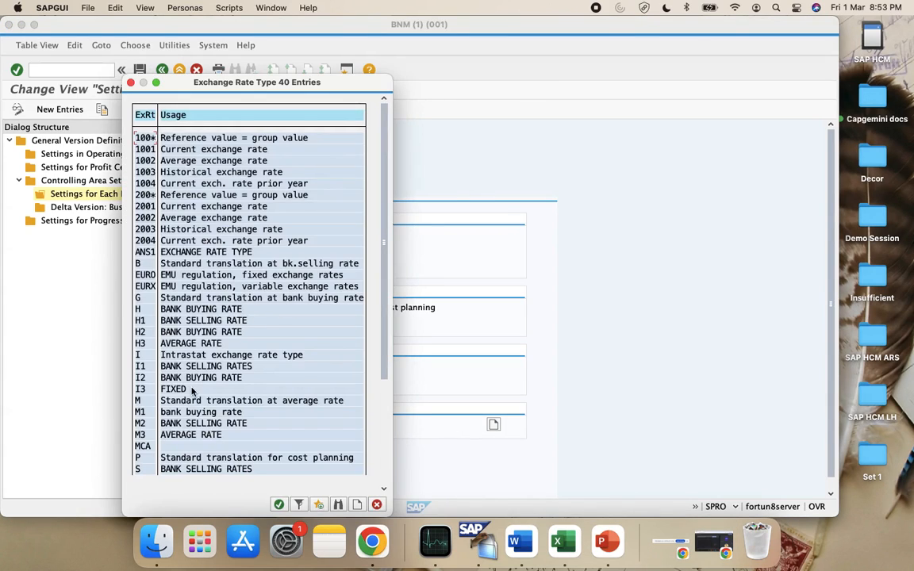
pyautogui.doubleClick(145, 405)
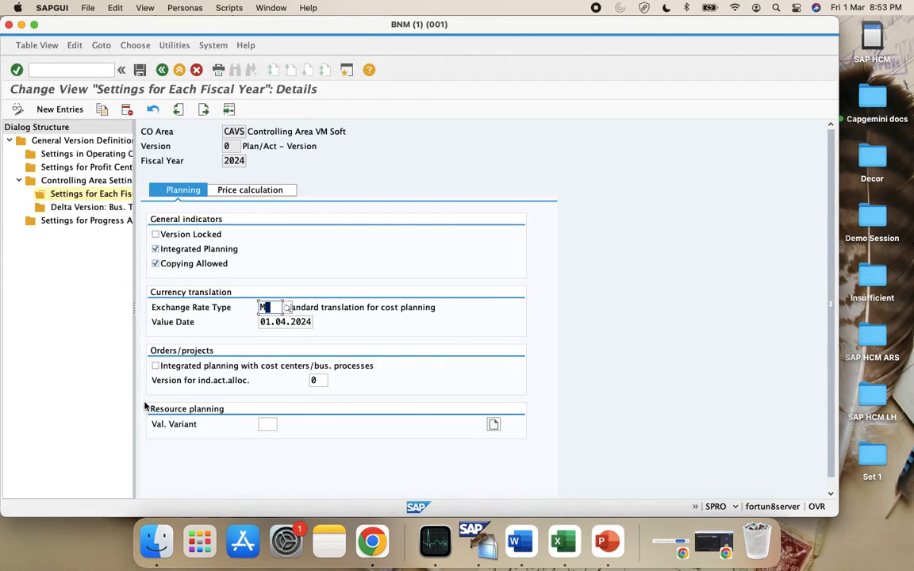
pyautogui.click(292, 321)
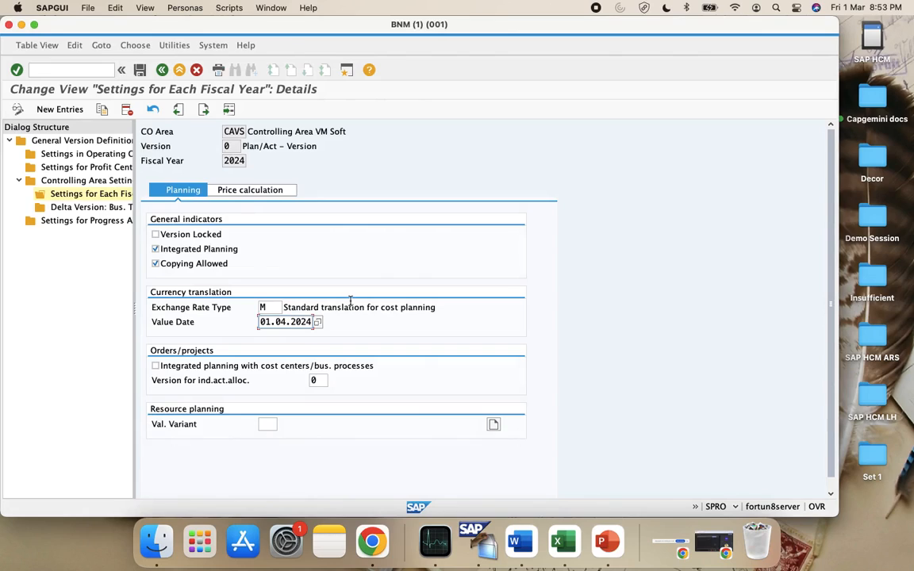
pyautogui.press('super+a')
pyautogui.press('BackSpace')
pyautogui.click(156, 365)
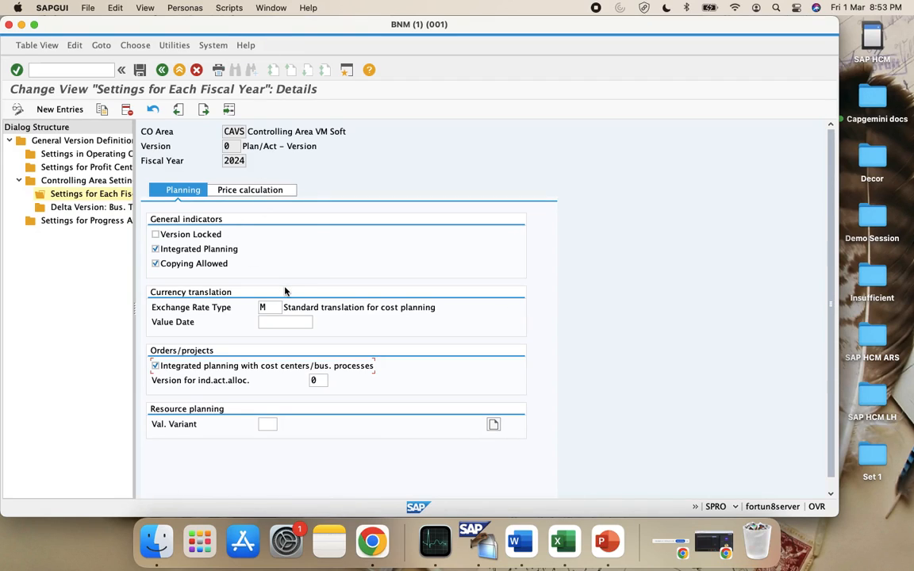
pyautogui.click(139, 69)
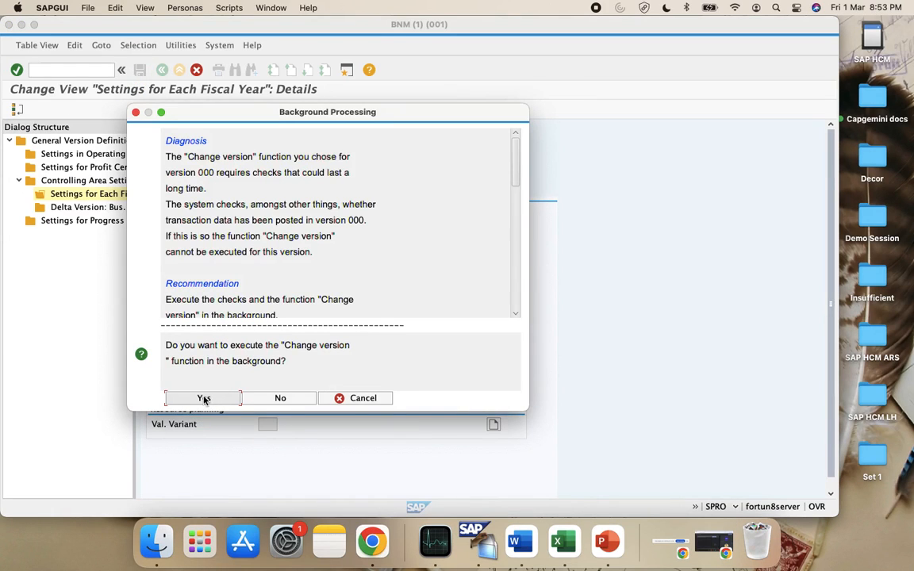
# Run the version change in the background with output device LP01, acknowledging the X_65_80 formatting notice
pyautogui.click(203, 400)
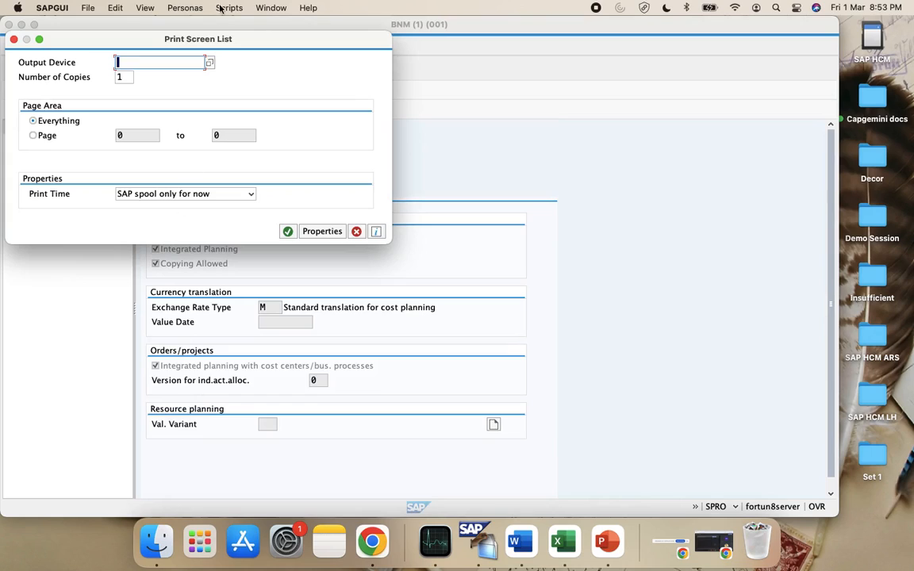
pyautogui.click(209, 63)
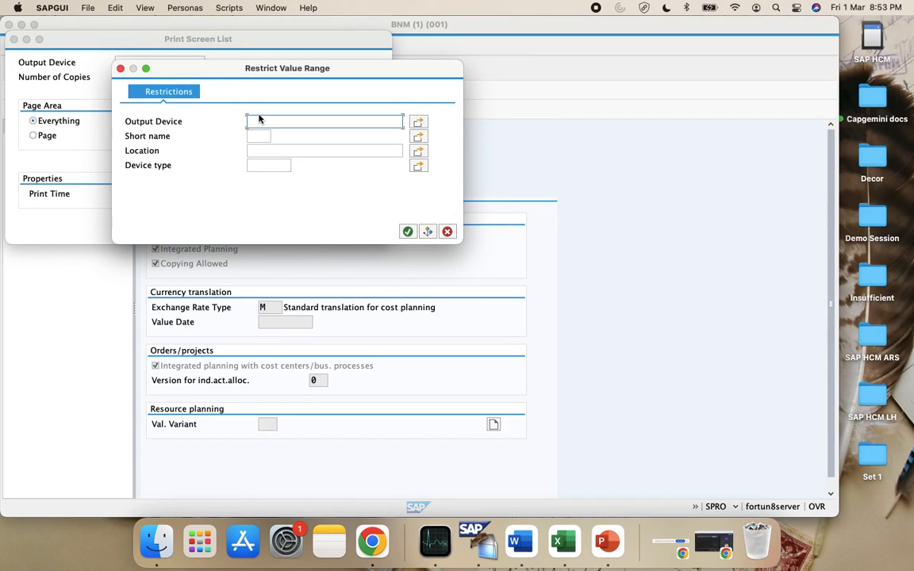
pyautogui.press('Return')
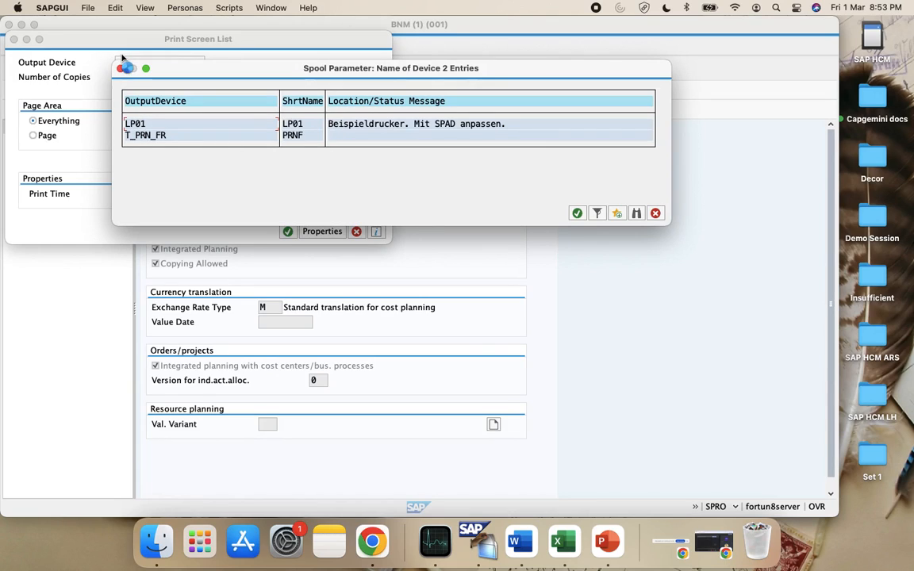
pyautogui.doubleClick(165, 128)
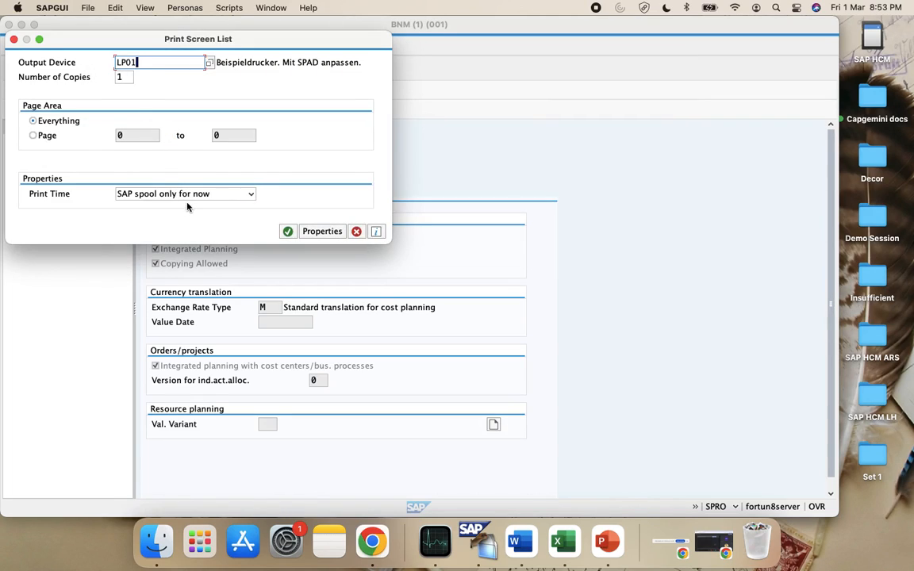
pyautogui.press('BackSpace')
pyautogui.press('BackSpace')
pyautogui.press('BackSpace')
pyautogui.press('BackSpace')
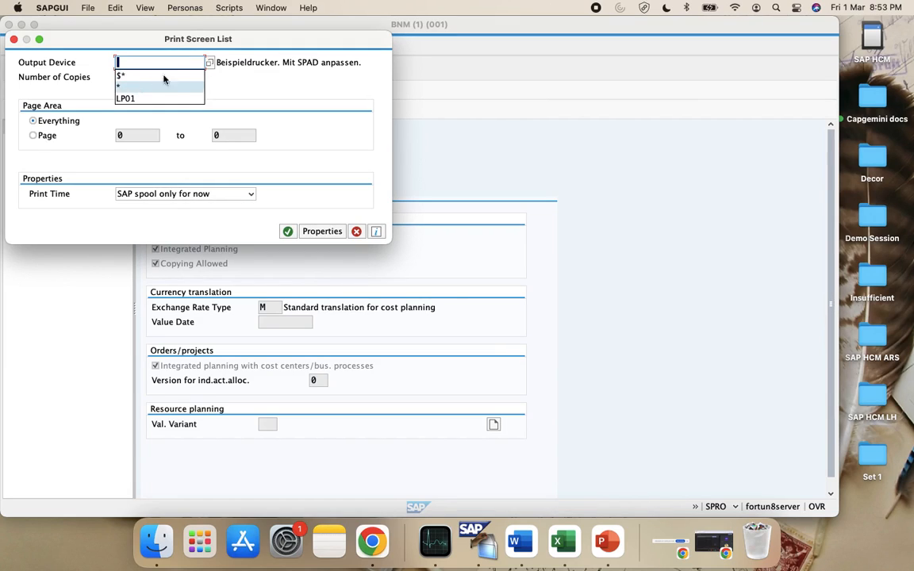
pyautogui.click(210, 62)
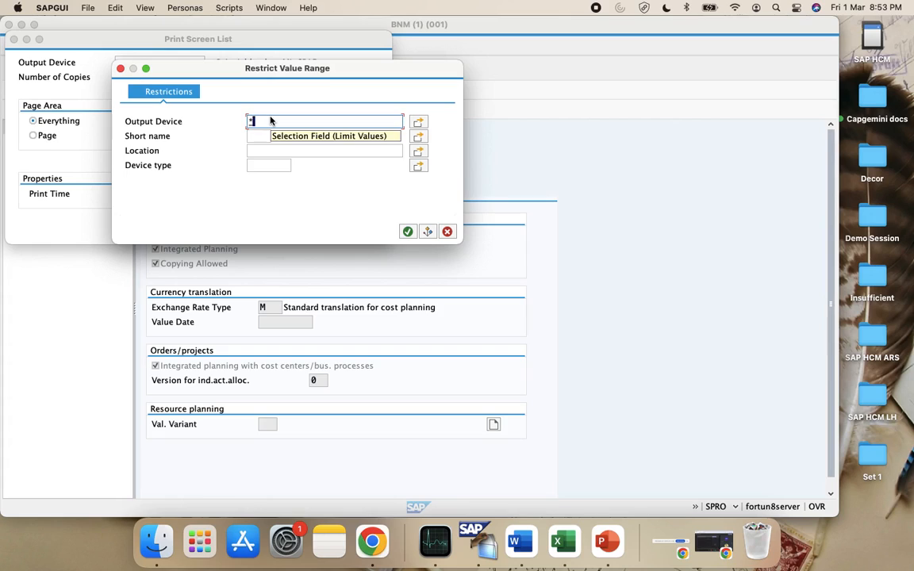
pyautogui.click(408, 231)
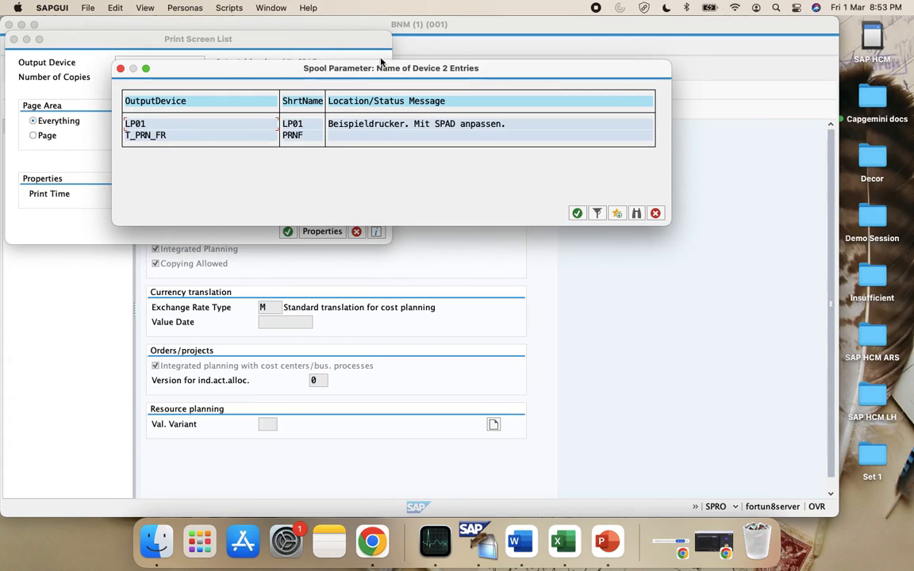
pyautogui.doubleClick(147, 124)
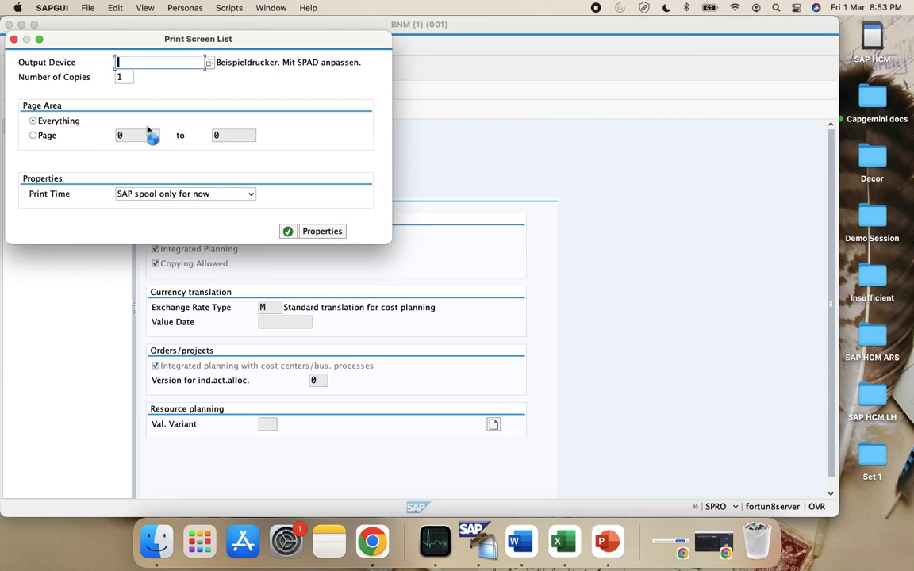
pyautogui.click(288, 230)
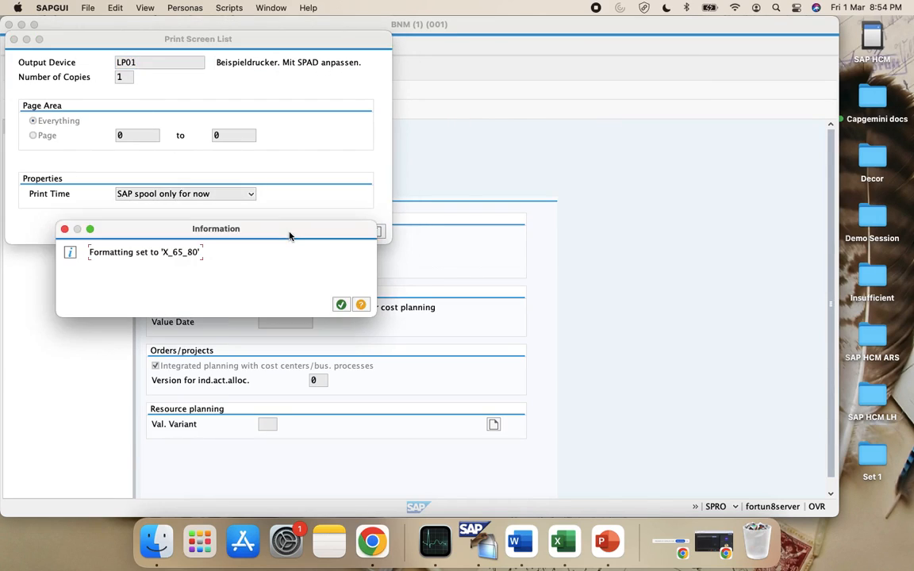
pyautogui.click(340, 303)
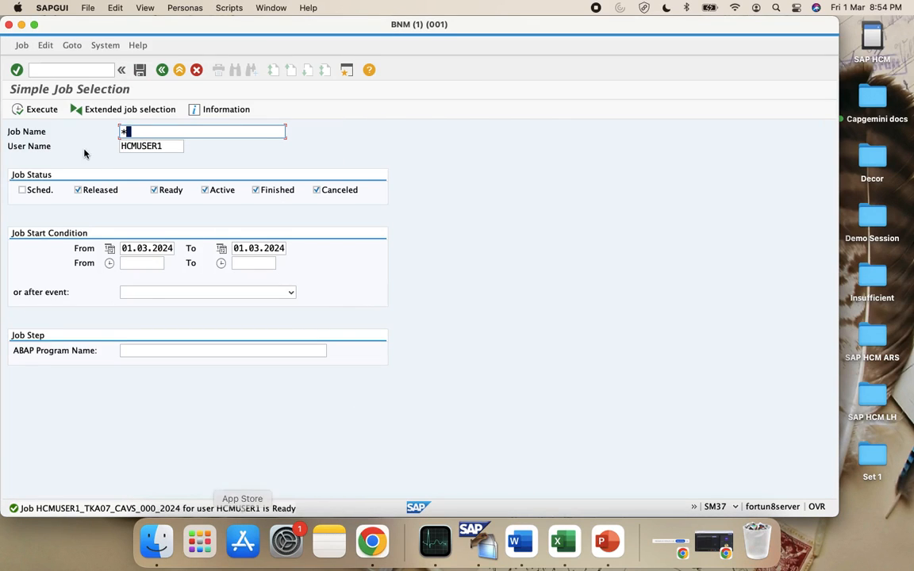
# Check the background job's status and return to the main menu
pyautogui.click(17, 106)
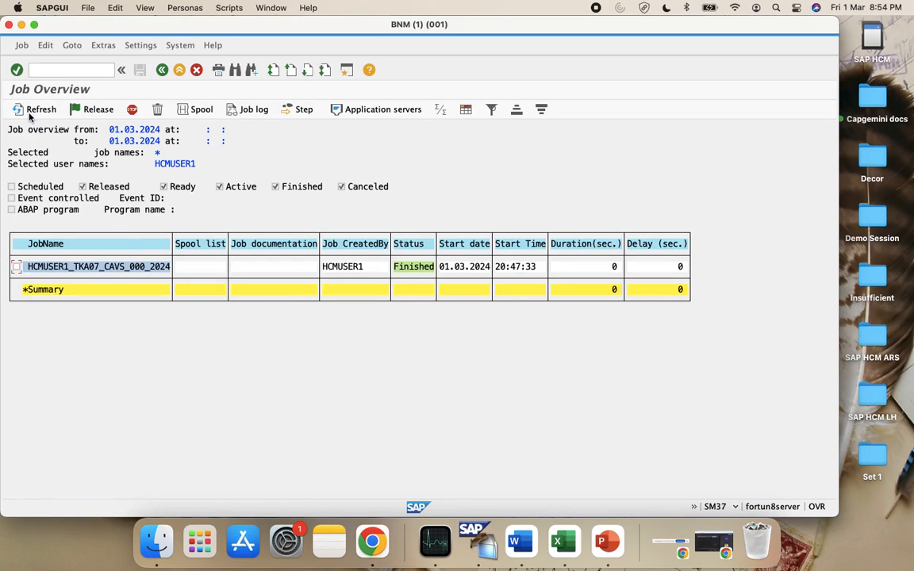
pyautogui.click(157, 70)
pyautogui.click(156, 70)
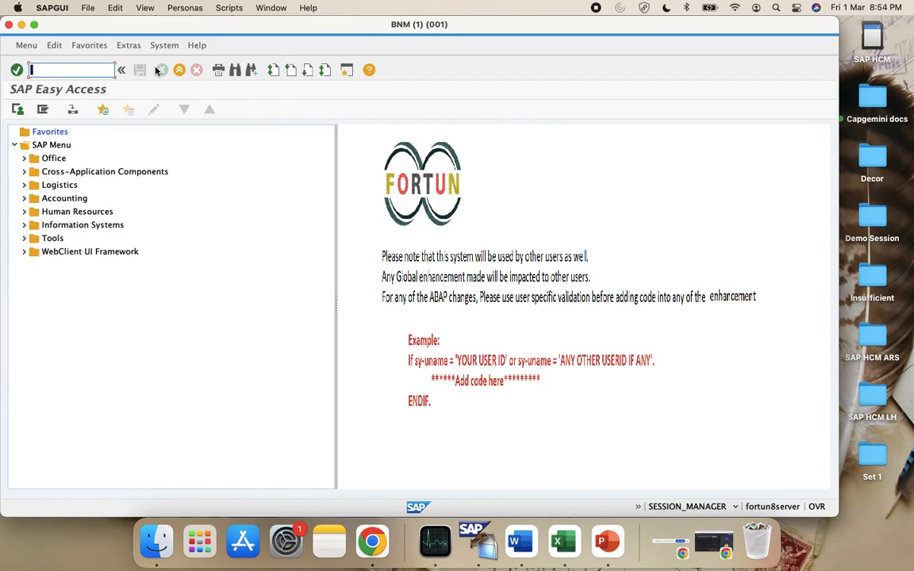
# Via SPRO Maintain Versions, open version 0's fiscal-year settings for controlling area CAVS
pyautogui.write('spro')
pyautogui.press('Return')
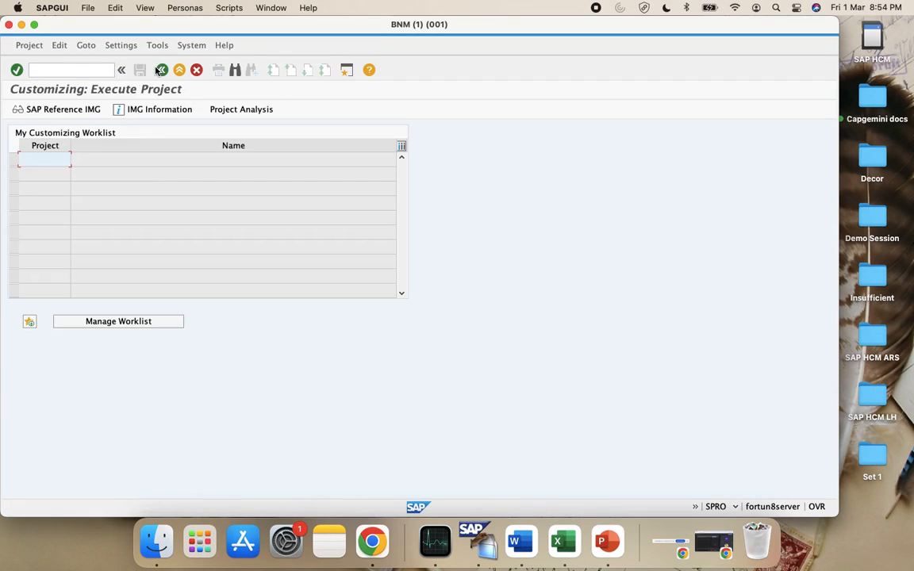
pyautogui.click(60, 110)
pyautogui.scroll(-3, 51, 415)
pyautogui.click(24, 202)
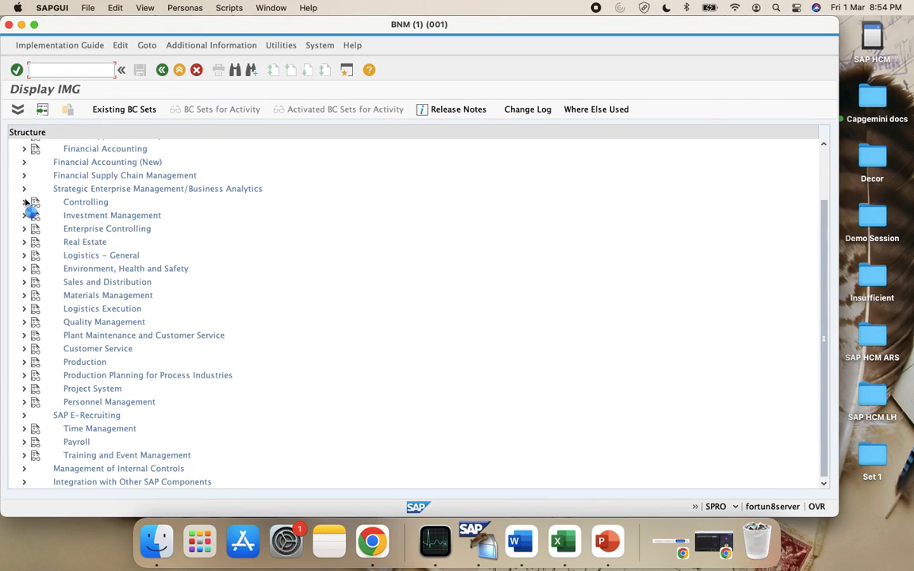
pyautogui.click(33, 215)
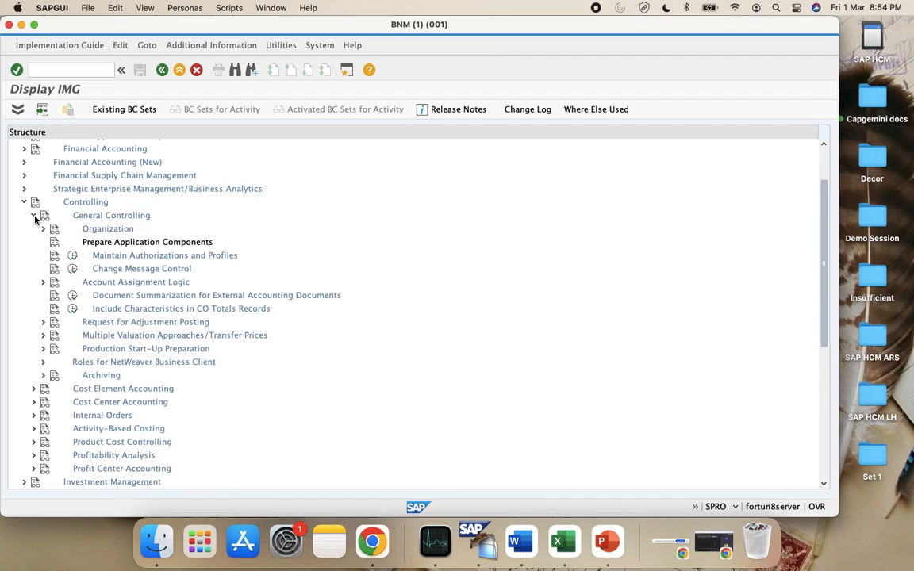
pyautogui.click(43, 229)
pyautogui.click(82, 268)
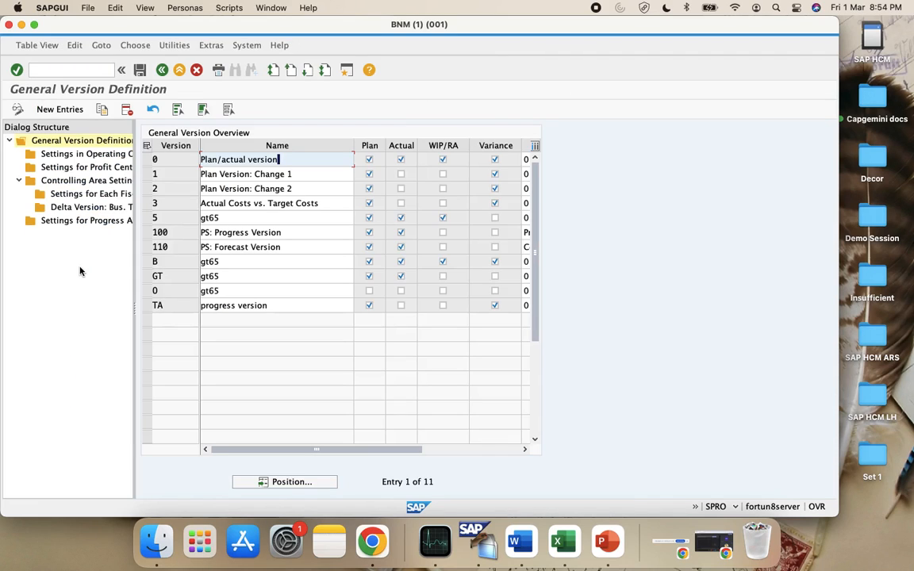
pyautogui.click(146, 159)
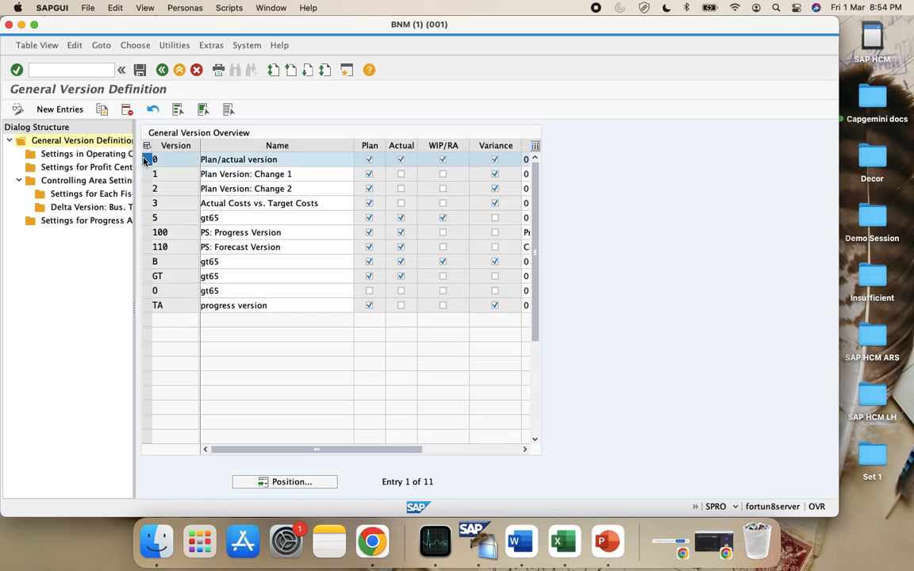
pyautogui.doubleClick(82, 196)
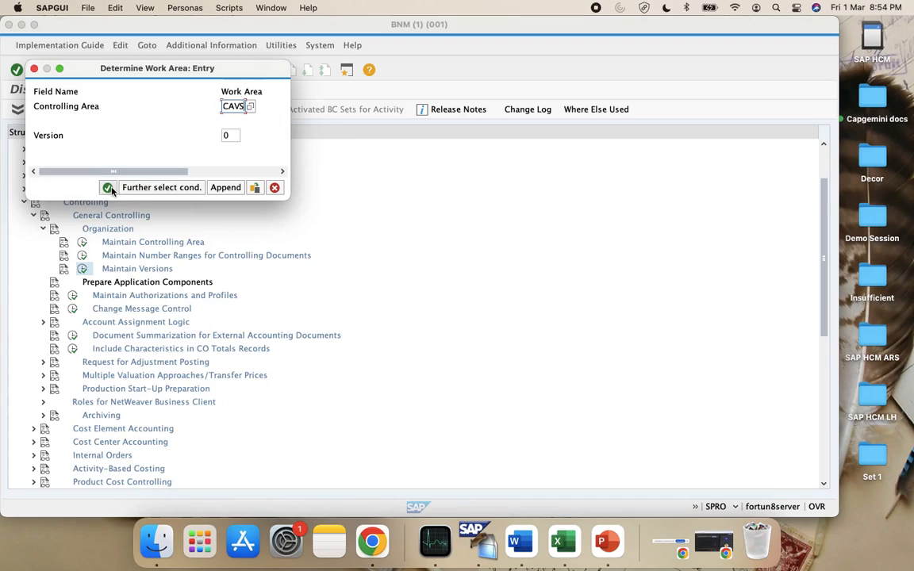
pyautogui.click(108, 188)
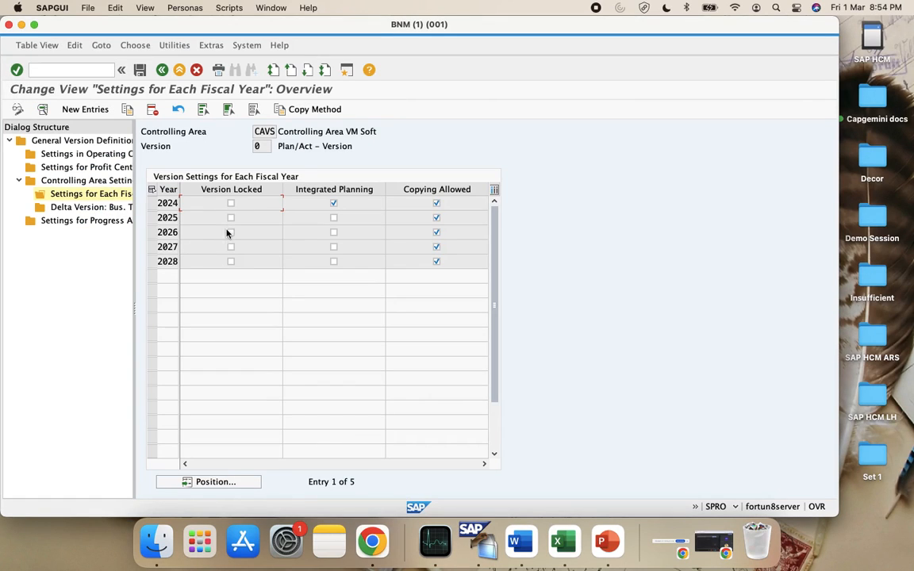
# Review the 2024 fiscal-year settings and copy them as fiscal year 2023
pyautogui.doubleClick(173, 203)
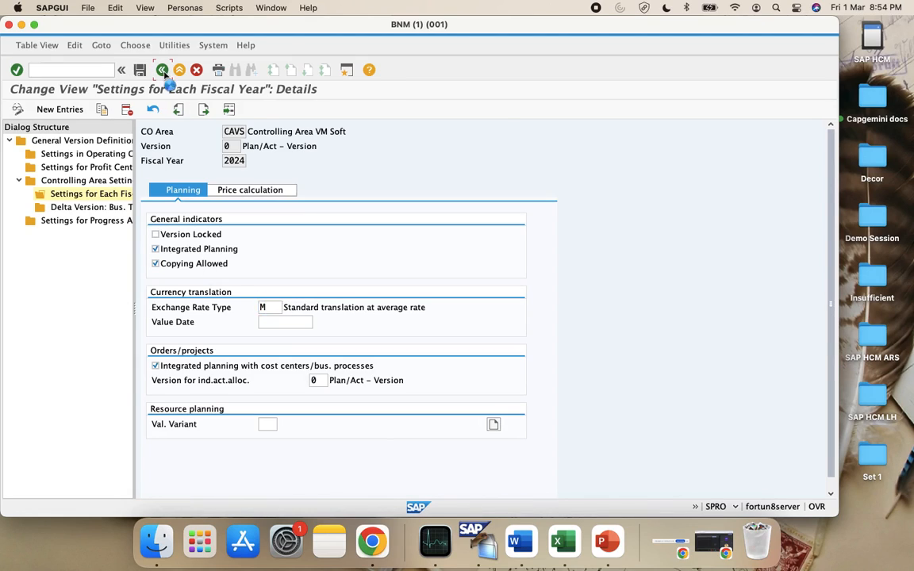
pyautogui.click(163, 71)
pyautogui.click(153, 203)
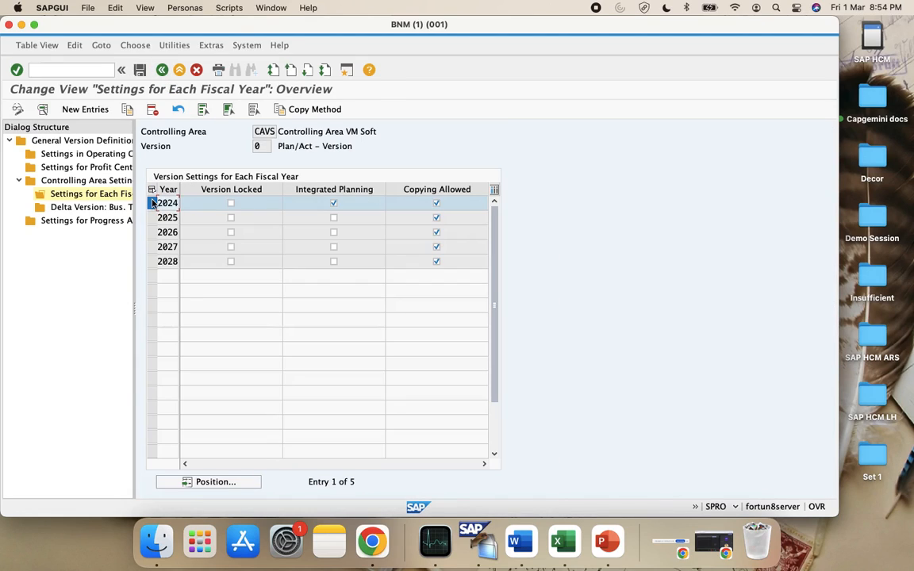
pyautogui.click(125, 110)
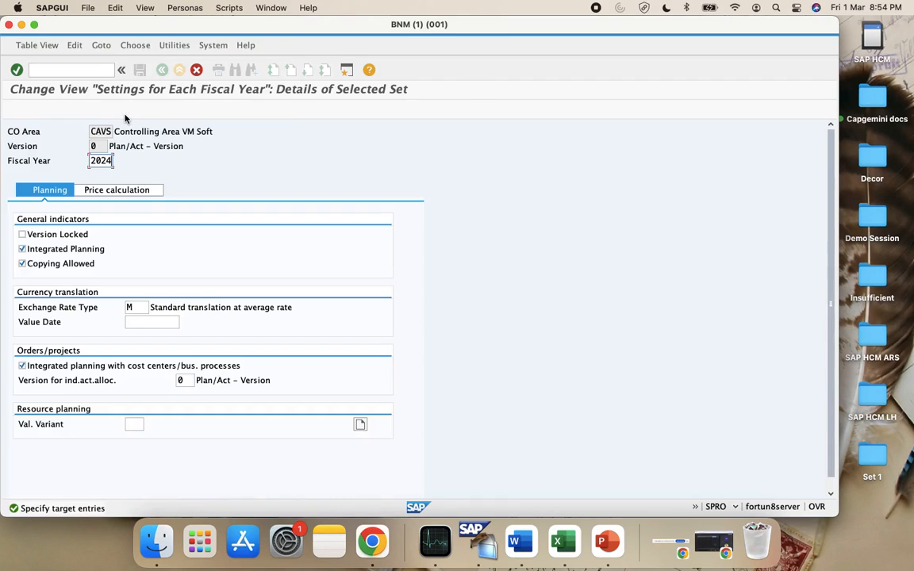
pyautogui.press('BackSpace')
pyautogui.write('3')
pyautogui.press('Return')
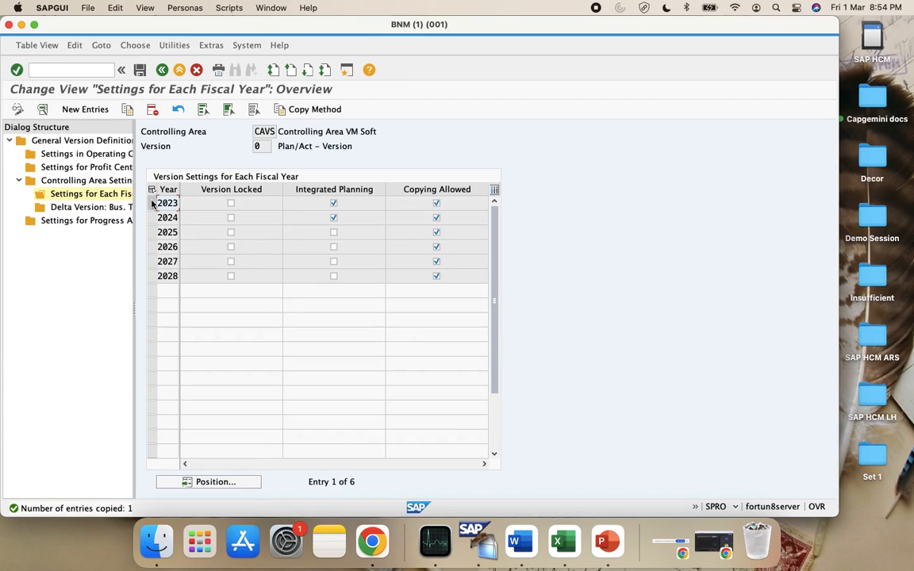
# Save the new 2023 entry and confirm the customizing request
pyautogui.click(152, 203)
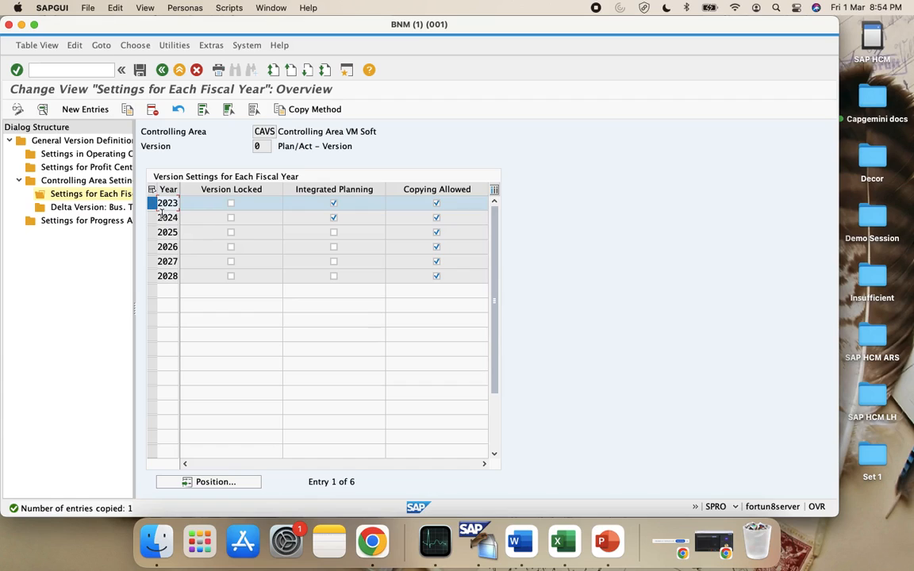
pyautogui.click(140, 69)
pyautogui.click(221, 158)
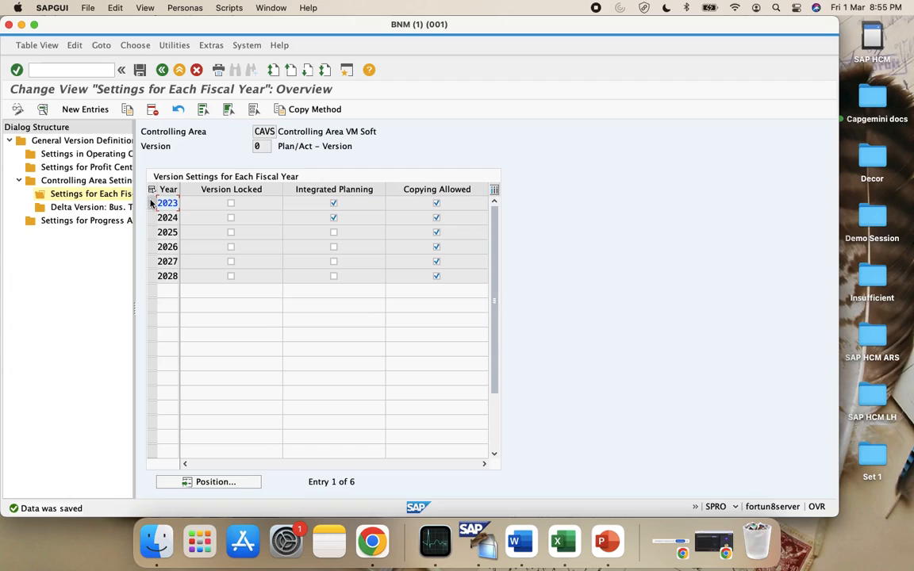
# Copy the earliest year backwards to create fiscal years 2022, 2021 and 2020
pyautogui.click(126, 110)
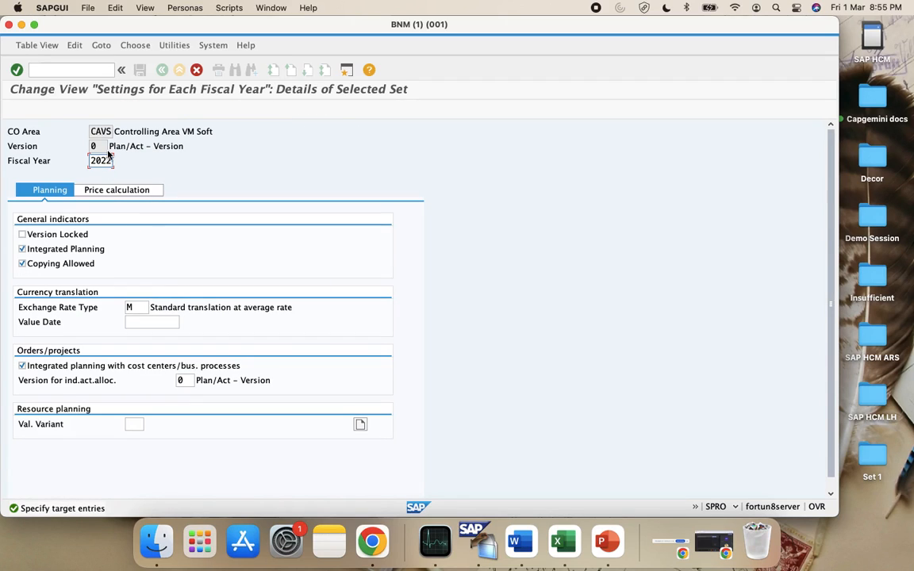
pyautogui.press('Return')
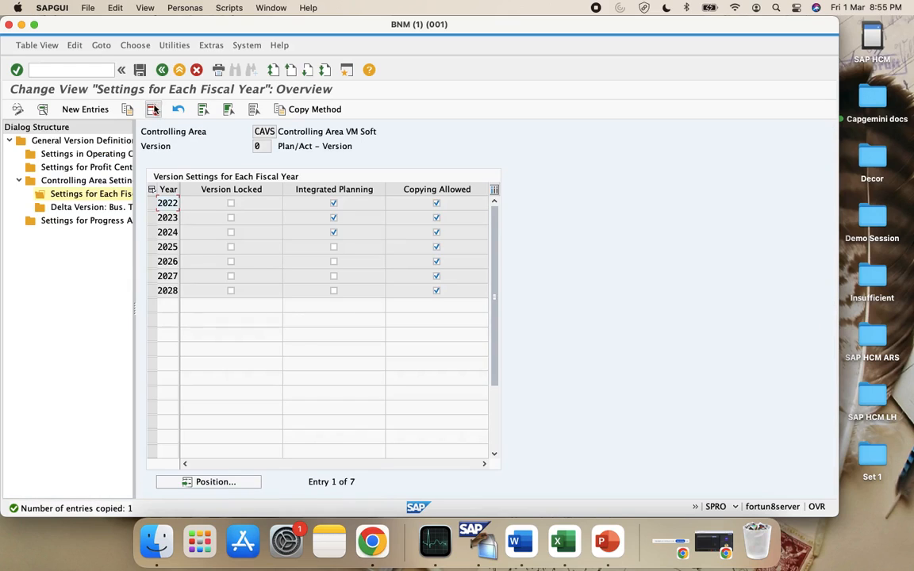
pyautogui.click(154, 204)
pyautogui.click(125, 110)
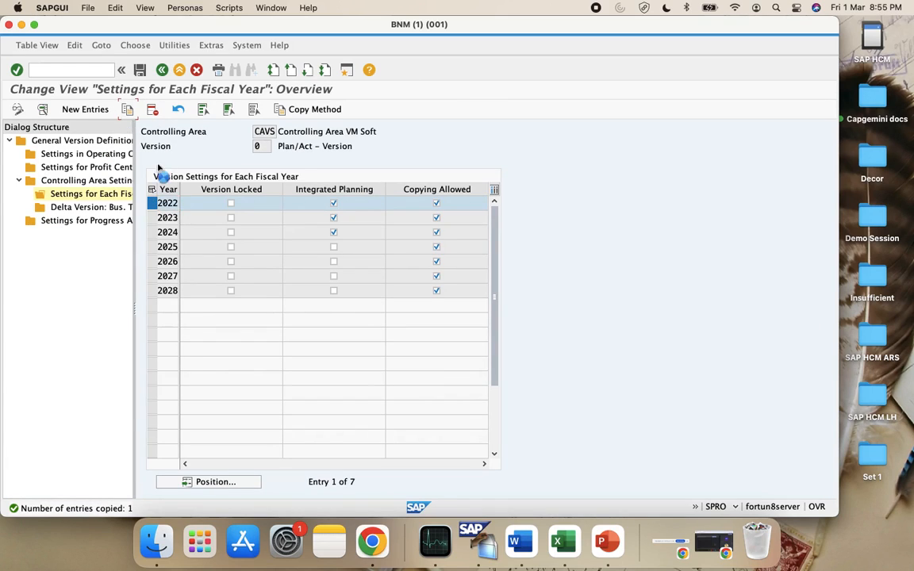
pyautogui.press('BackSpace')
pyautogui.write('1')
pyautogui.press('Return')
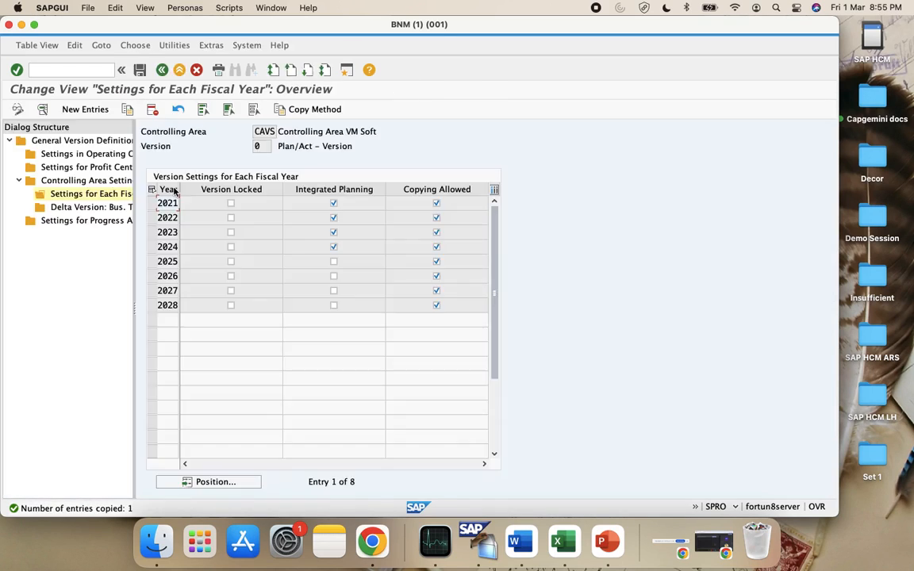
pyautogui.click(151, 203)
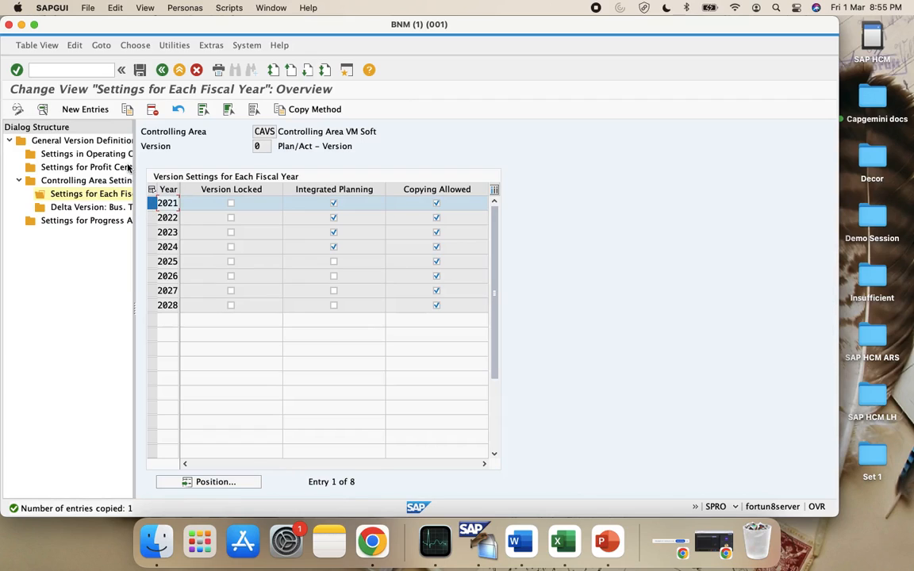
pyautogui.click(128, 115)
pyautogui.press('BackSpace')
pyautogui.write('0')
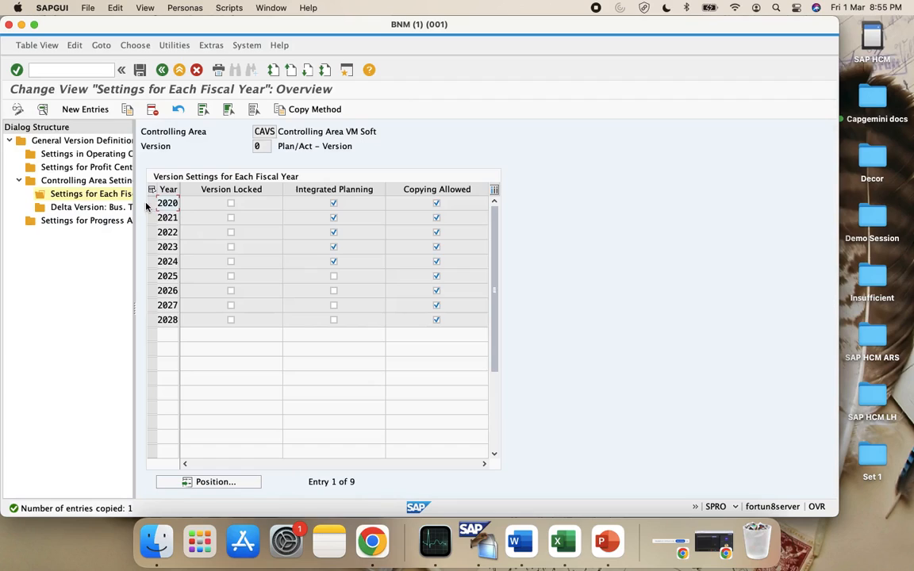
# Add fiscal years 2019 and 2018 by copying from the earliest year
pyautogui.click(151, 203)
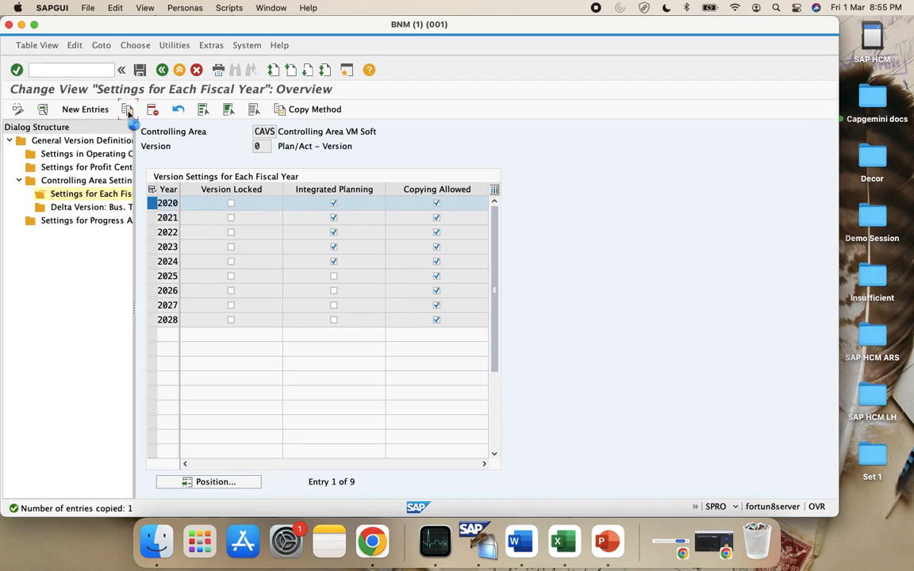
pyautogui.click(127, 111)
pyautogui.press('BackSpace')
pyautogui.press('BackSpace')
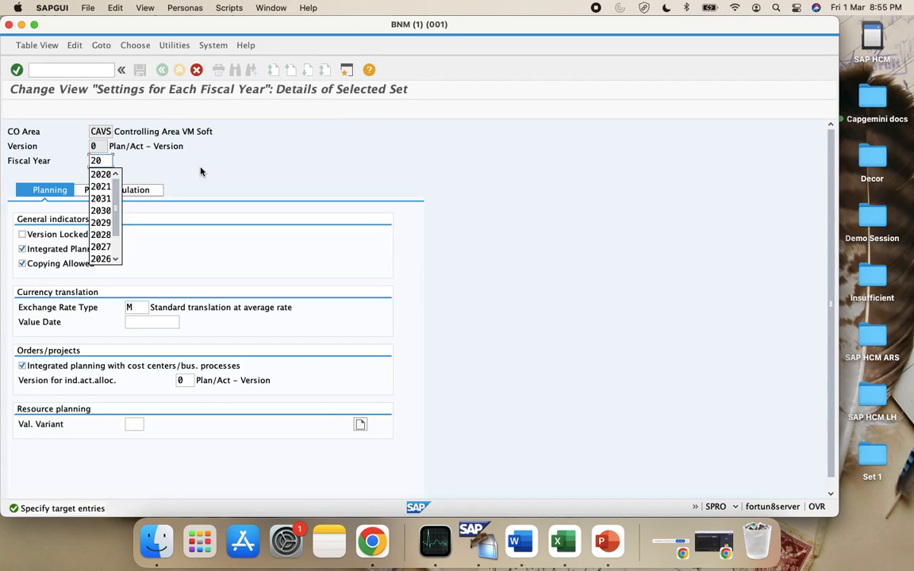
pyautogui.write('0')
pyautogui.press('BackSpace')
pyautogui.write('19')
pyautogui.press('Return')
pyautogui.click(152, 203)
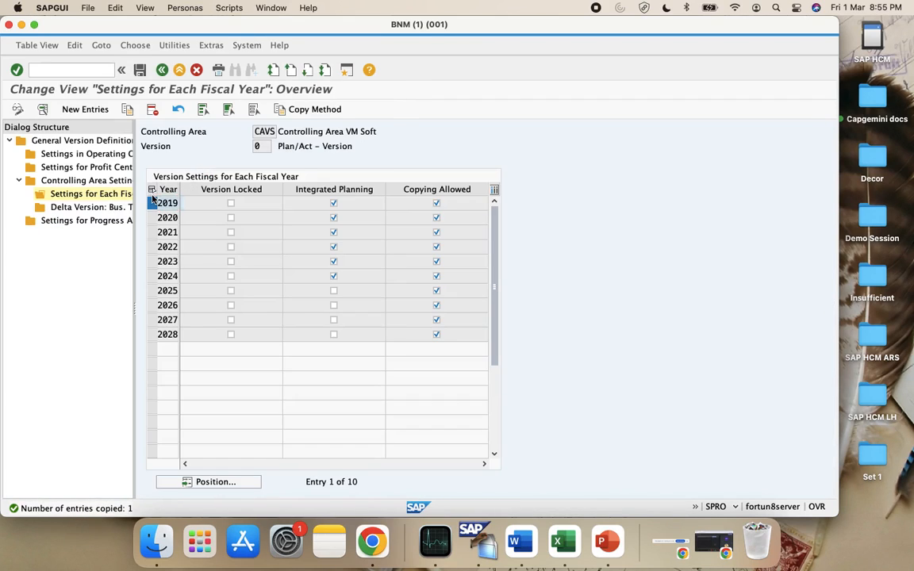
pyautogui.click(128, 109)
pyautogui.press('BackSpace')
pyautogui.press('BackSpace')
pyautogui.write('18')
pyautogui.press('Return')
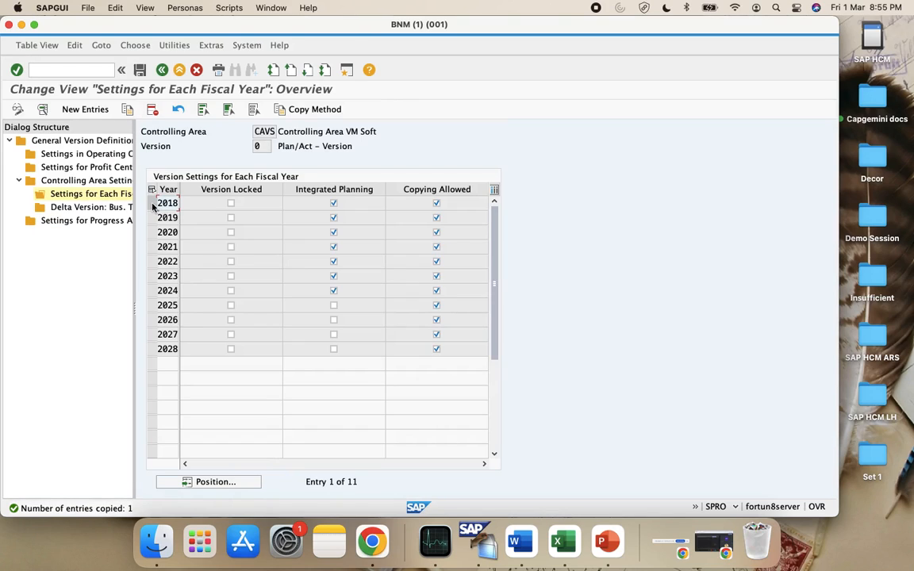
# Add fiscal years 2017 and 2016 by copying from the earliest year
pyautogui.click(151, 204)
pyautogui.click(127, 110)
pyautogui.press('BackSpace')
pyautogui.write('7')
pyautogui.press('Return')
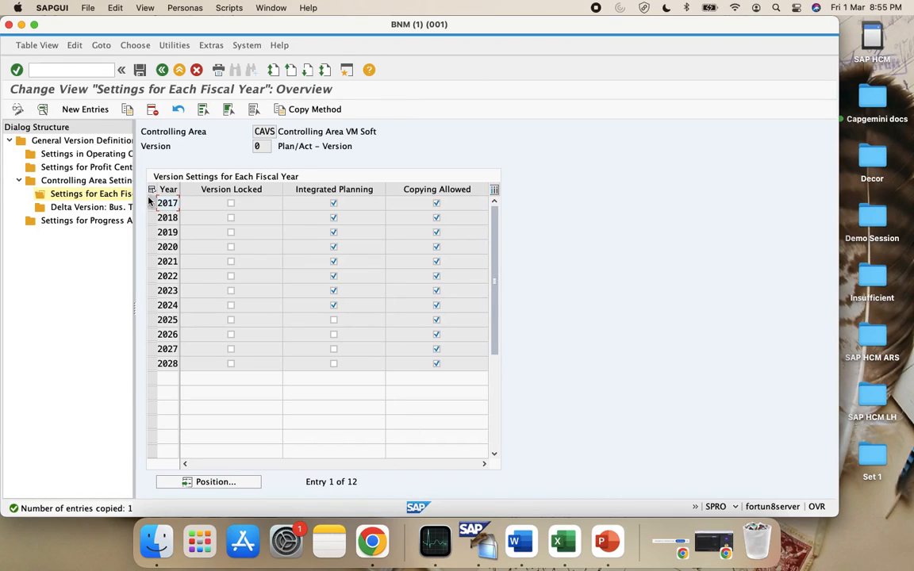
pyautogui.click(151, 204)
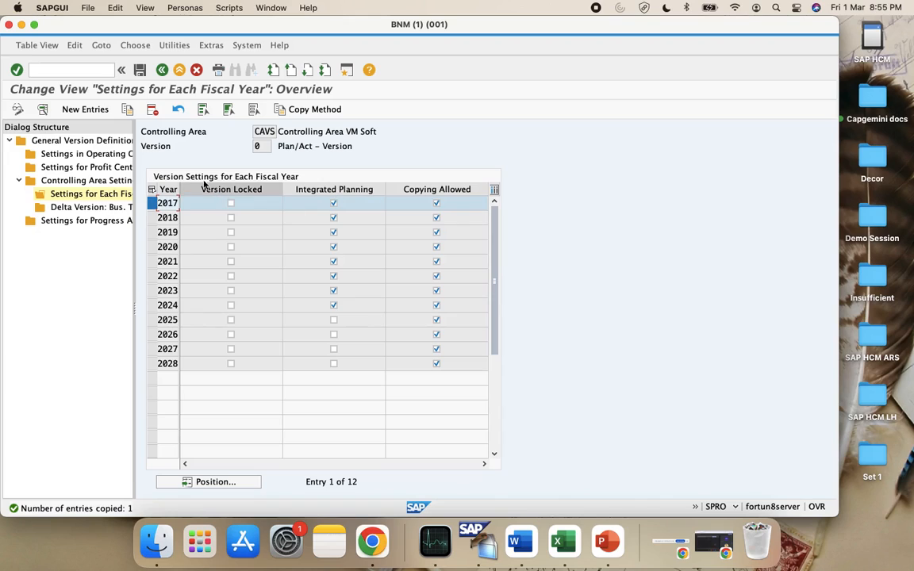
pyautogui.click(127, 109)
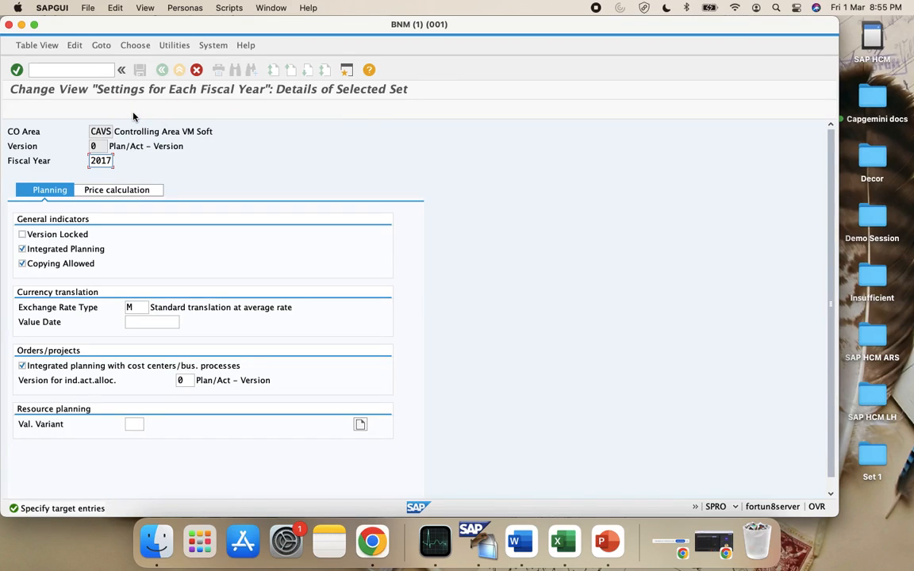
pyautogui.write('8')
pyautogui.press('Return')
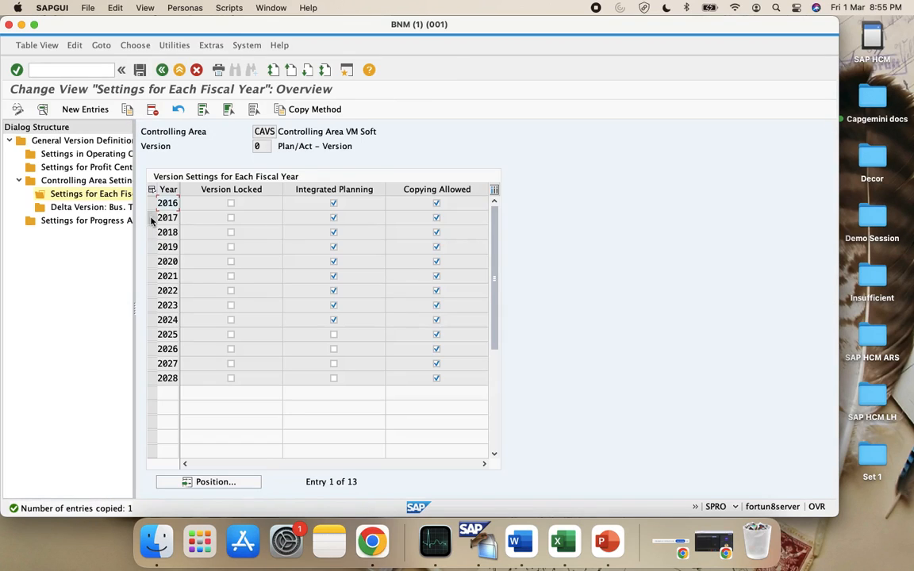
pyautogui.click(150, 205)
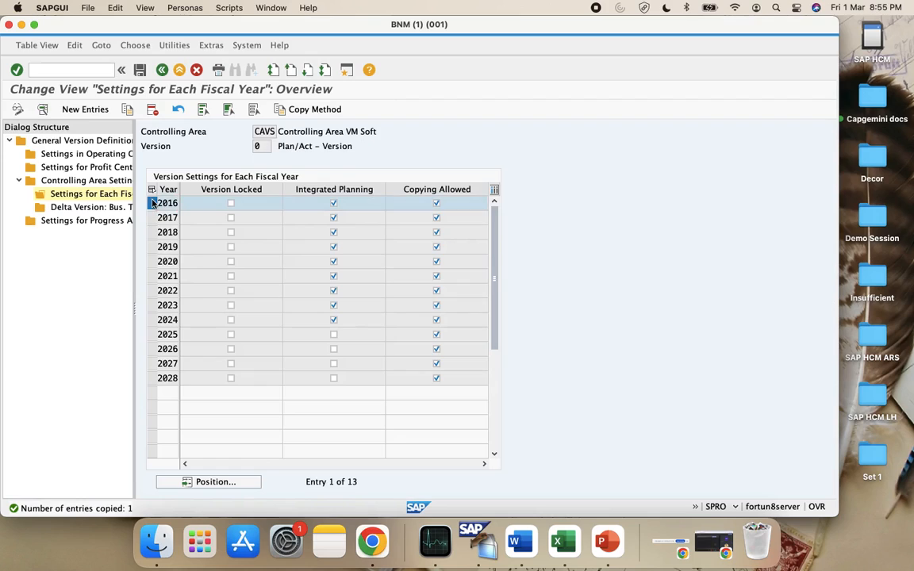
# Copy the earliest year backwards to add fiscal years 2015 and 2014
pyautogui.click(126, 110)
pyautogui.press('BackSpace')
pyautogui.write('5')
pyautogui.press('Return')
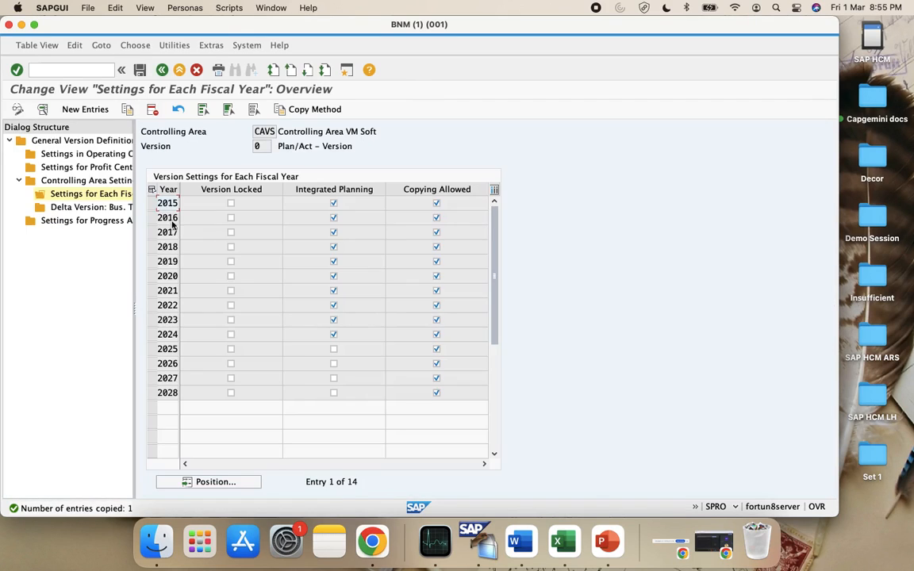
pyautogui.click(151, 204)
pyautogui.click(126, 109)
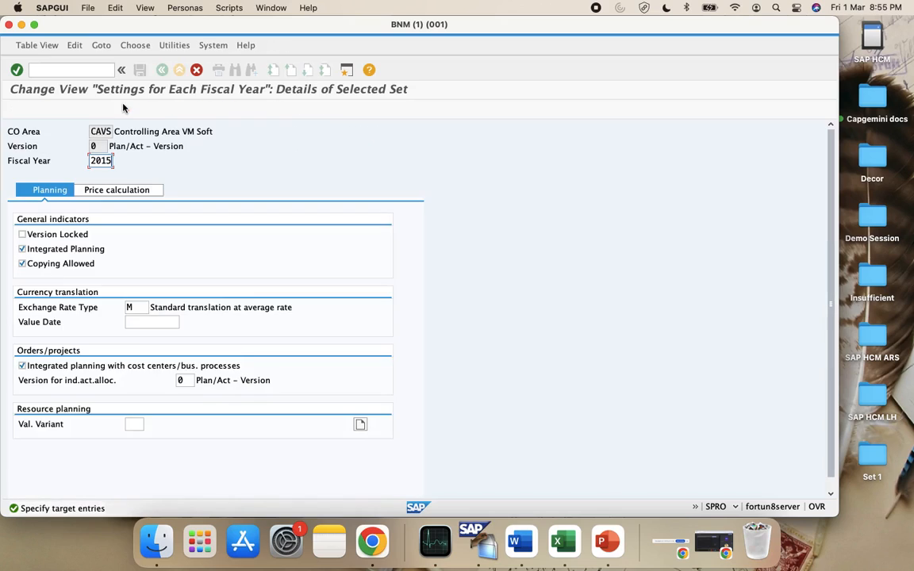
pyautogui.press('BackSpace')
pyautogui.write('4')
pyautogui.press('Return')
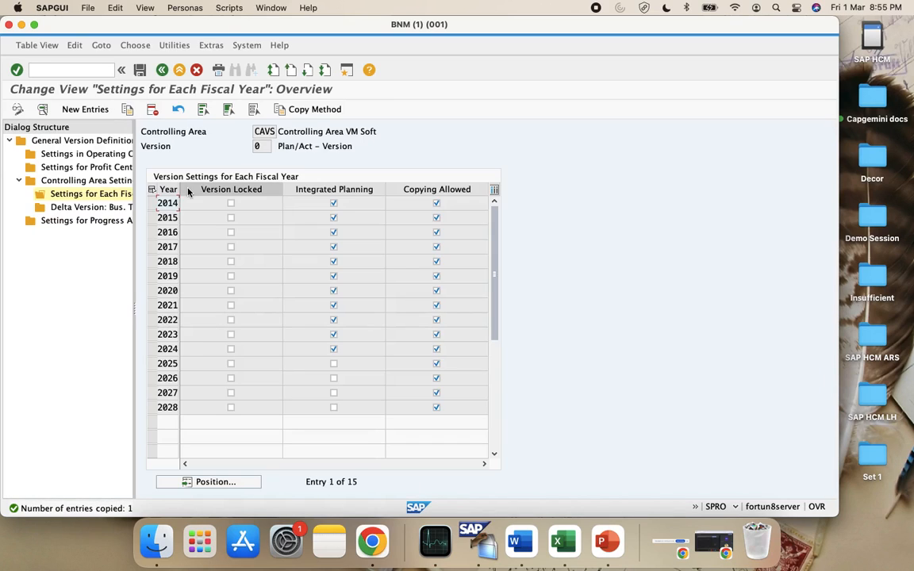
# Add fiscal years 2013 and 2012 by copying from the earliest year
pyautogui.click(150, 203)
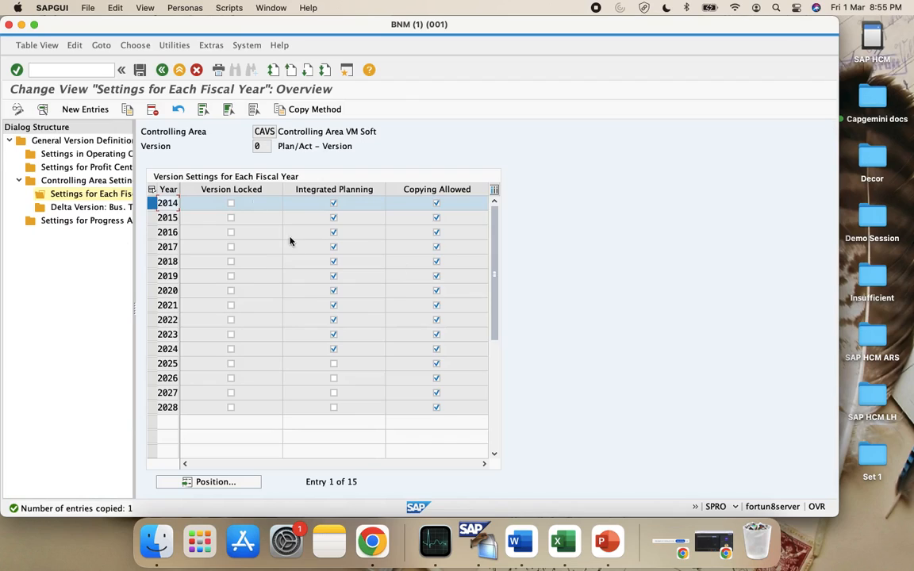
pyautogui.click(130, 111)
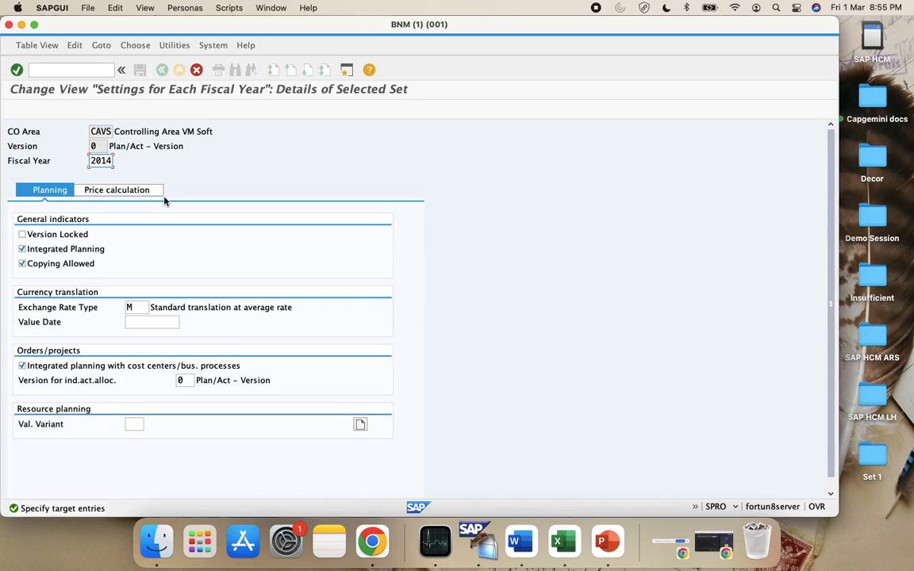
pyautogui.press('BackSpace')
pyautogui.write('5')
pyautogui.press('Return')
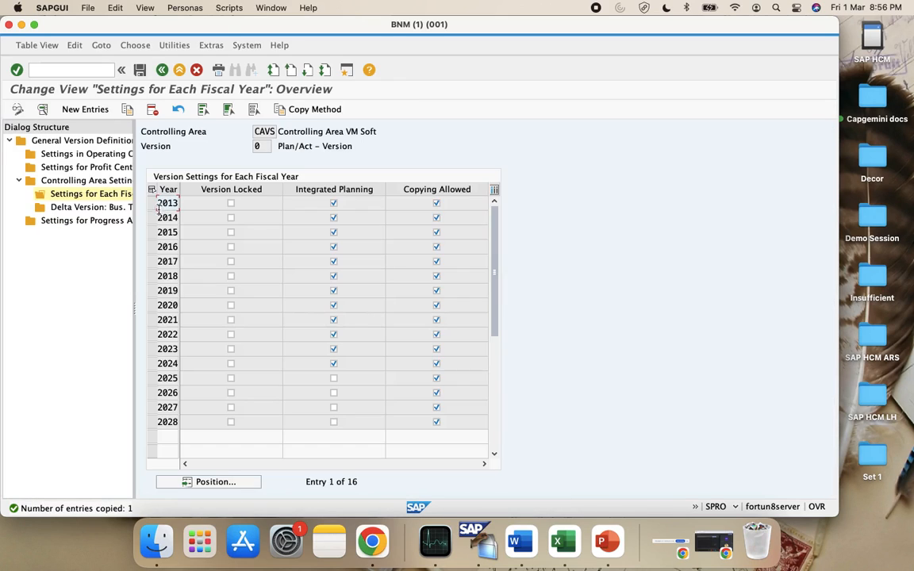
pyautogui.click(151, 203)
pyautogui.click(126, 111)
pyautogui.press('BackSpace')
pyautogui.write('2')
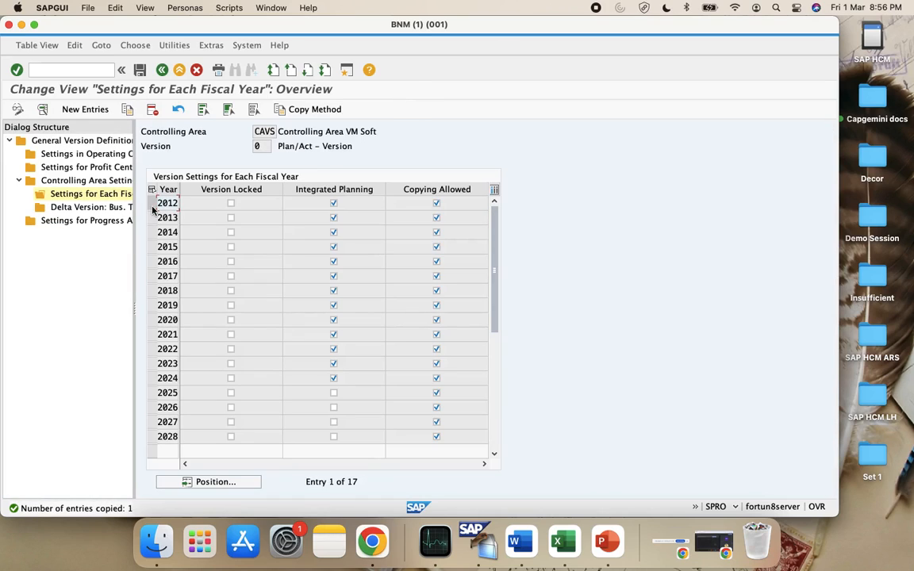
# Add fiscal years 2011 and 2010, then save all 19 entries
pyautogui.click(150, 203)
pyautogui.click(127, 109)
pyautogui.press('BackSpace')
pyautogui.write('1')
pyautogui.press('Return')
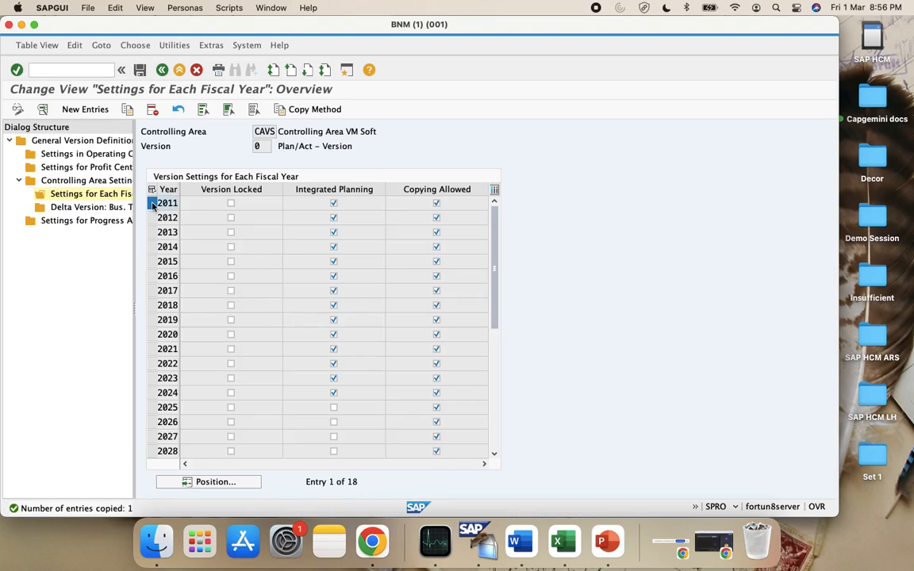
pyautogui.click(126, 114)
pyautogui.press('BackSpace')
pyautogui.write('010')
pyautogui.press('Return')
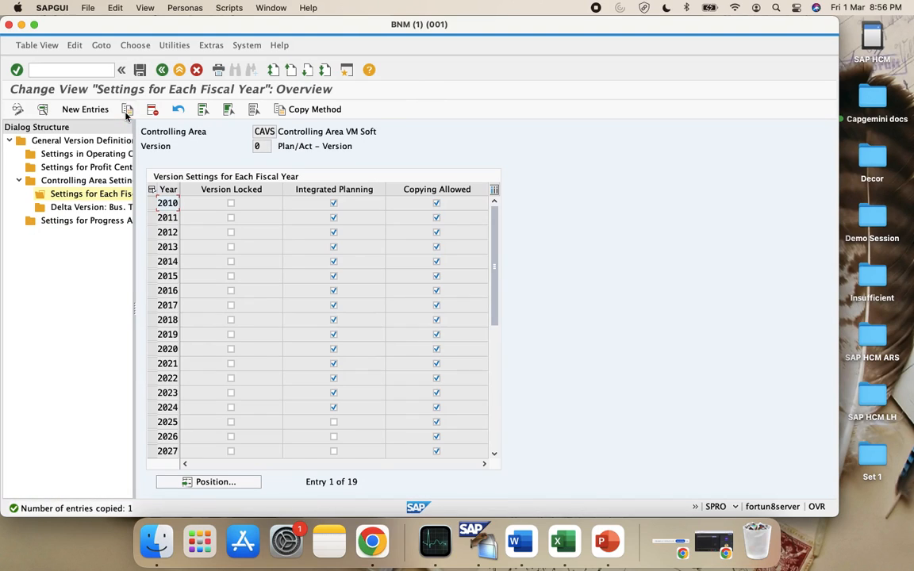
pyautogui.click(139, 70)
# Save the fiscal-year entries again and return to the top of the list
pyautogui.click(139, 70)
pyautogui.click(493, 435)
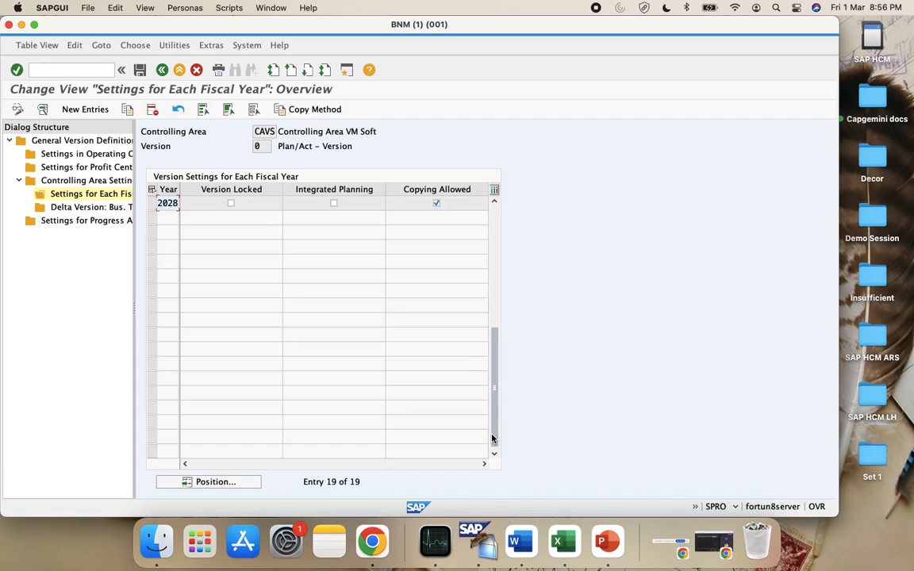
pyautogui.scroll(1, 410, 368)
pyautogui.scroll(5, 409, 370)
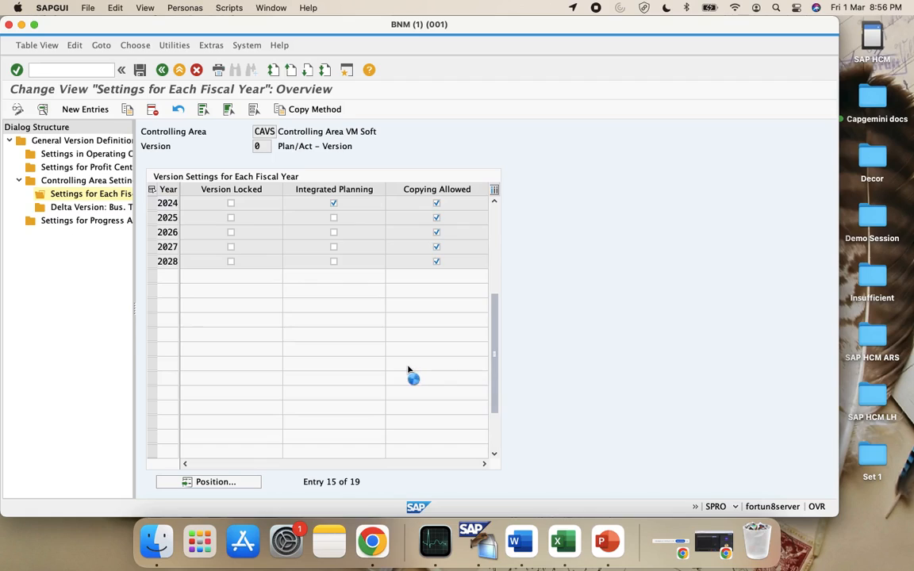
# Delete fiscal years 2025, 2026, 2027 and 2028 as a background job
pyautogui.click(151, 246)
pyautogui.click(151, 261)
pyautogui.click(152, 276)
pyautogui.click(152, 290)
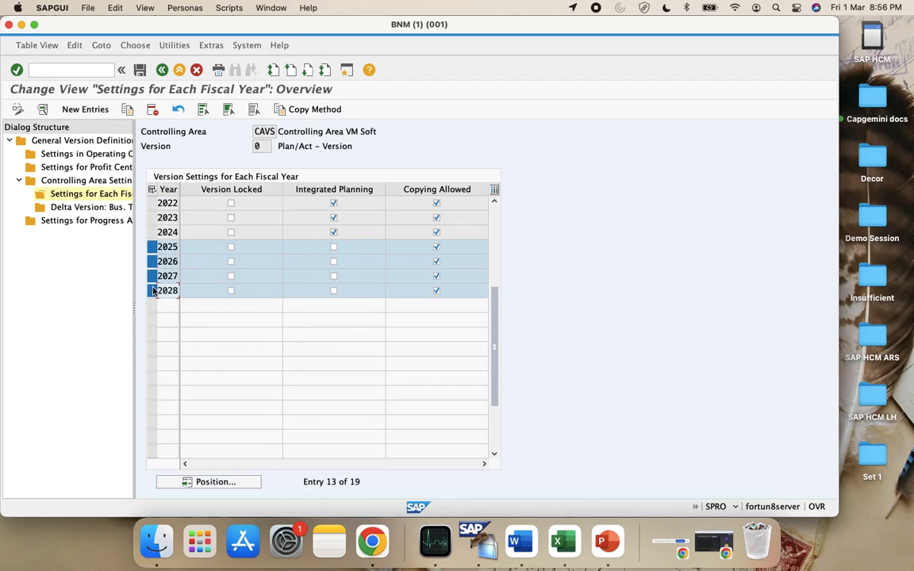
pyautogui.click(153, 109)
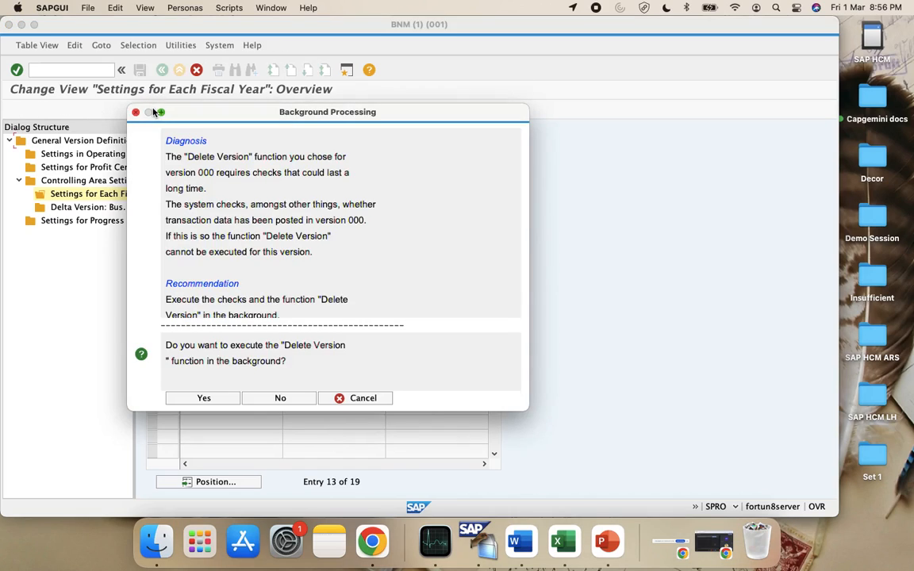
pyautogui.click(213, 397)
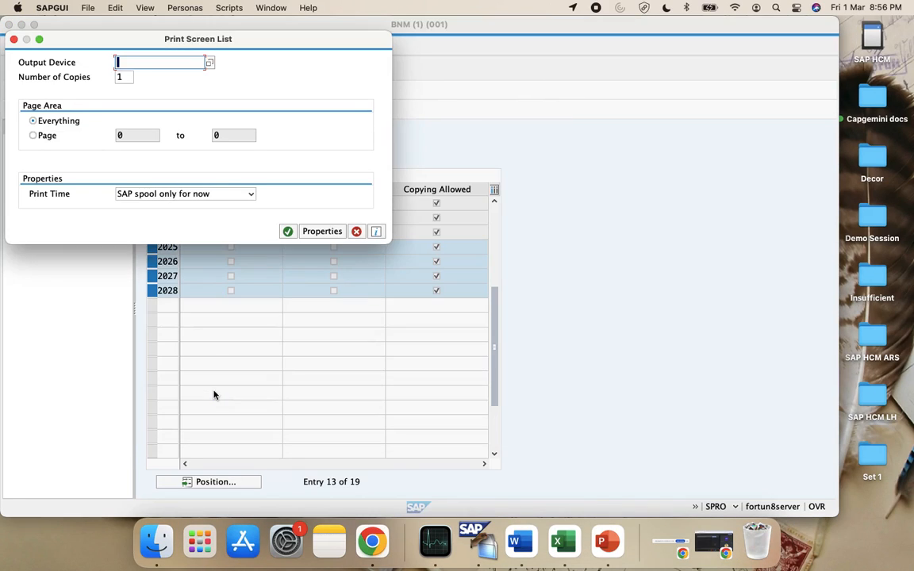
# Choose output device LP01 for the deletion job and submit it
pyautogui.write('$*')
pyautogui.press('Return')
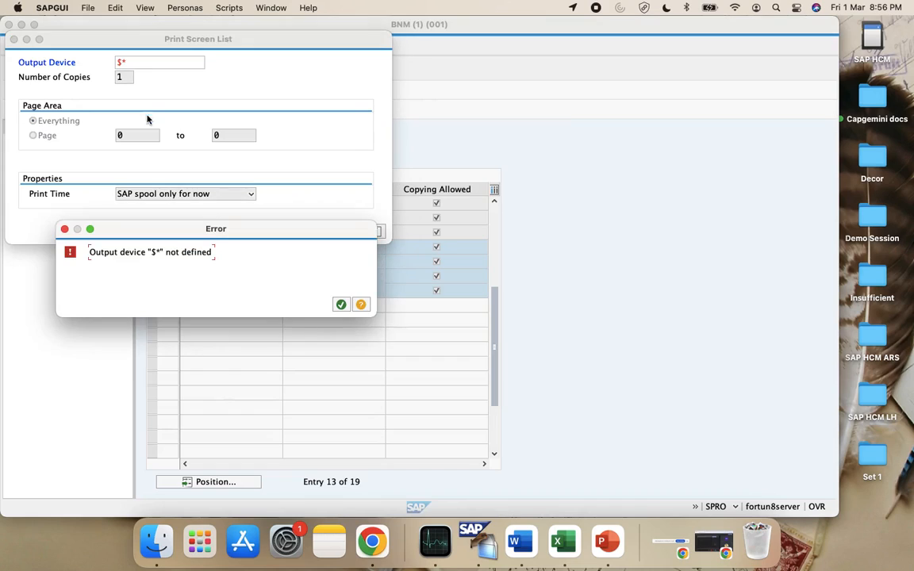
pyautogui.click(341, 308)
pyautogui.press('BackSpace')
pyautogui.press('BackSpace')
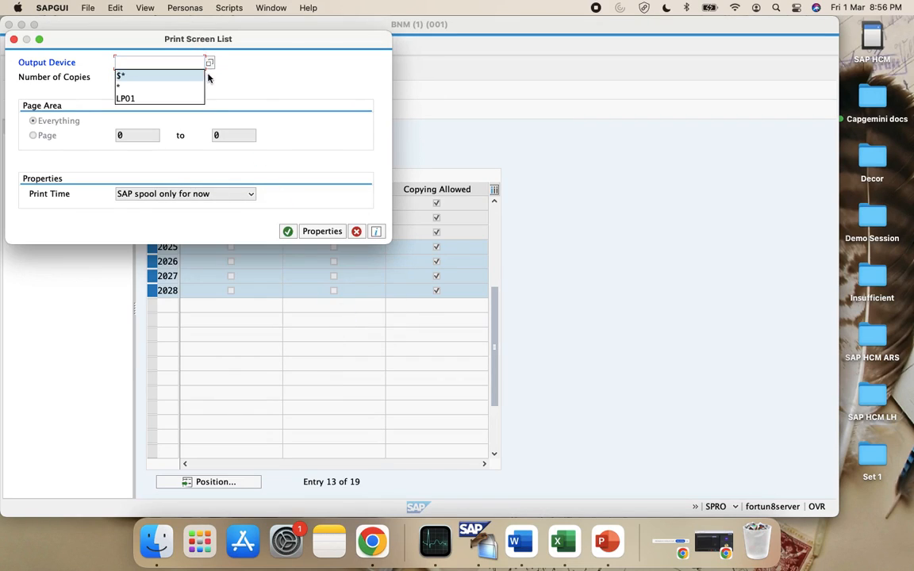
pyautogui.click(209, 62)
pyautogui.write('*')
pyautogui.press('Return')
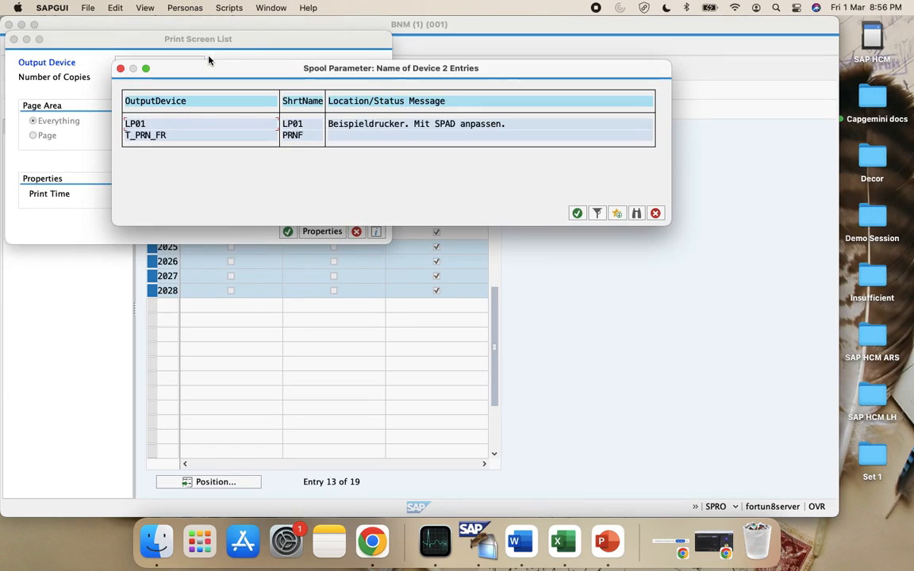
pyautogui.doubleClick(174, 126)
pyautogui.click(286, 231)
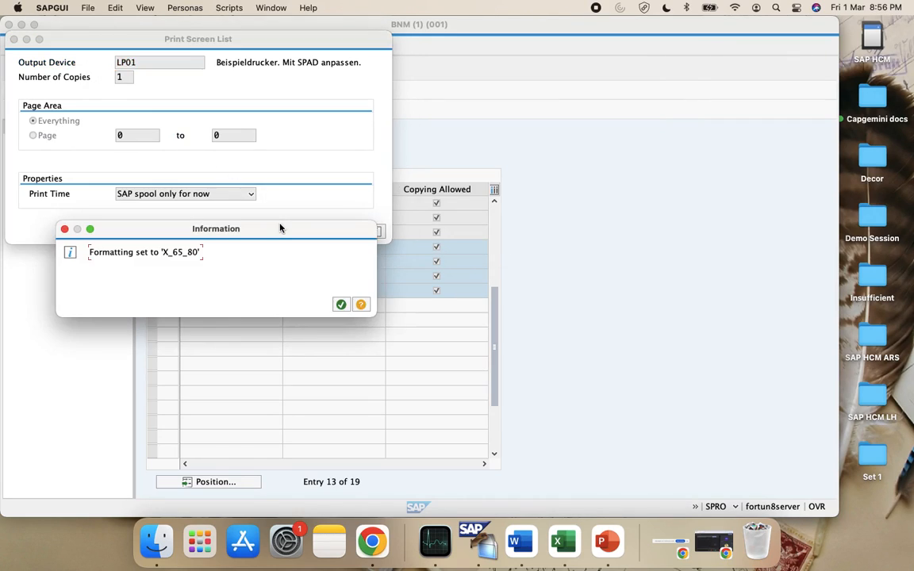
pyautogui.click(339, 306)
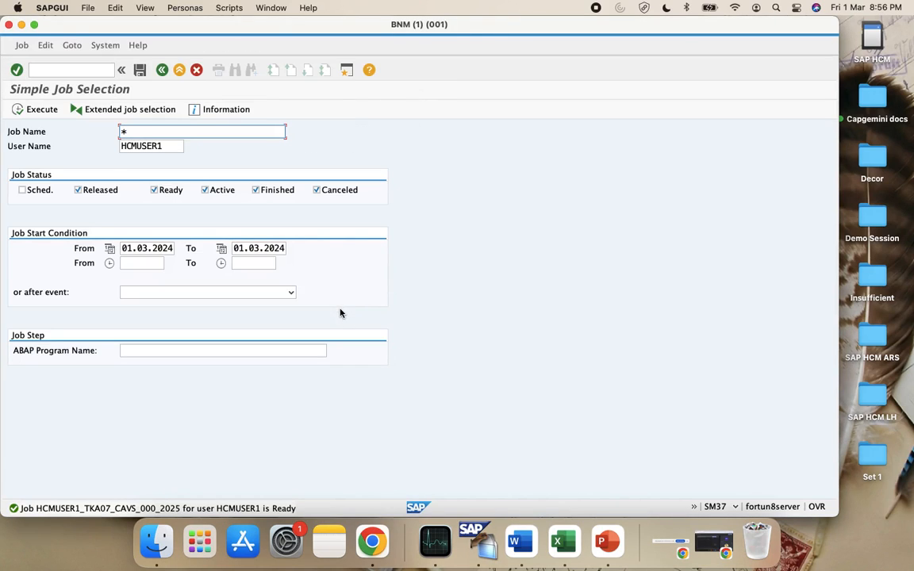
# List the matching background jobs and return to the main menu
pyautogui.click(19, 109)
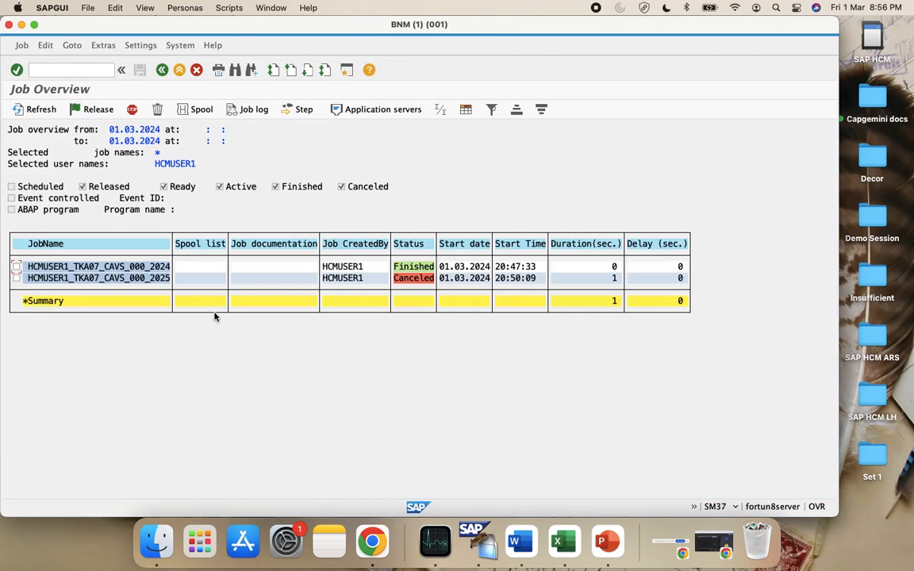
pyautogui.click(162, 70)
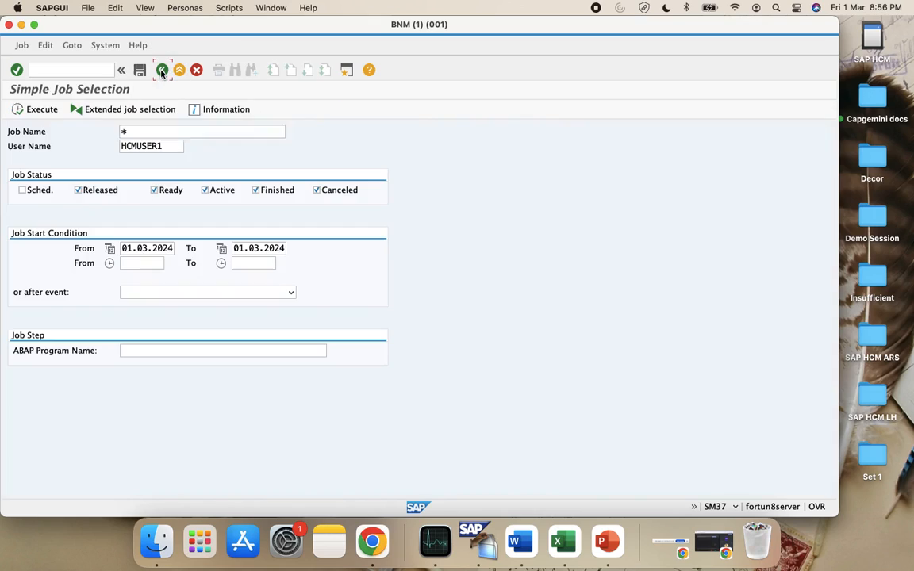
pyautogui.click(161, 70)
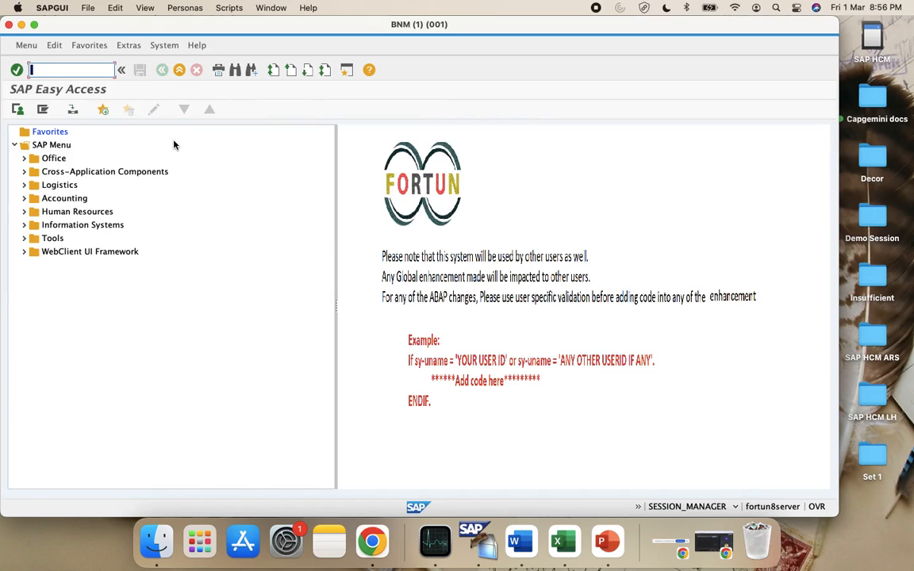
# Run SPRO and open Controlling > General Controlling > Organization > Maintain Versions
pyautogui.write('spro')
pyautogui.press('Return')
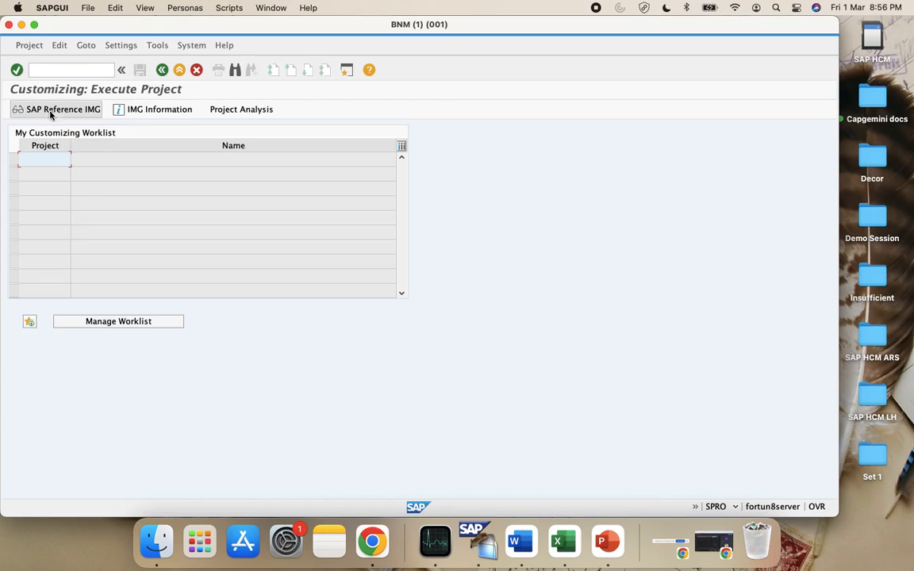
pyautogui.click(49, 110)
pyautogui.scroll(-3, 111, 252)
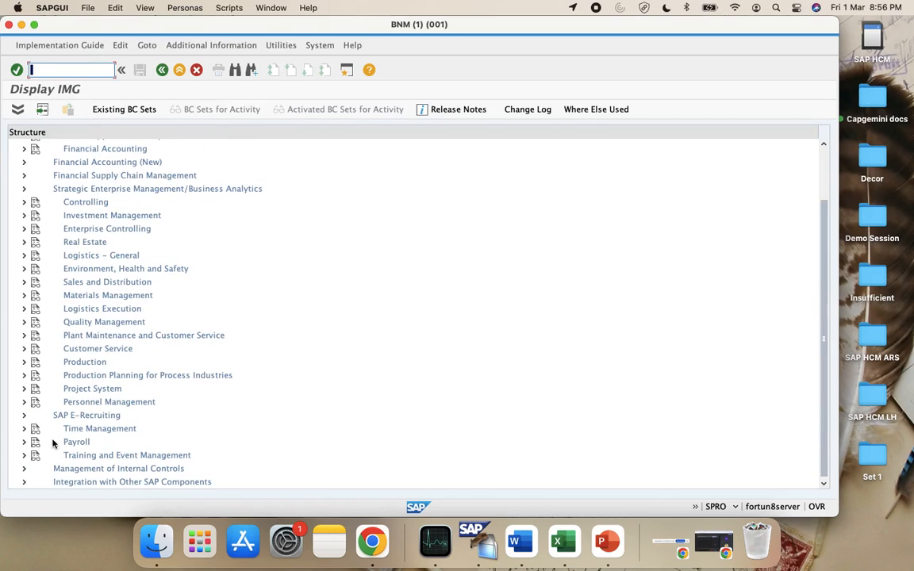
pyautogui.click(24, 202)
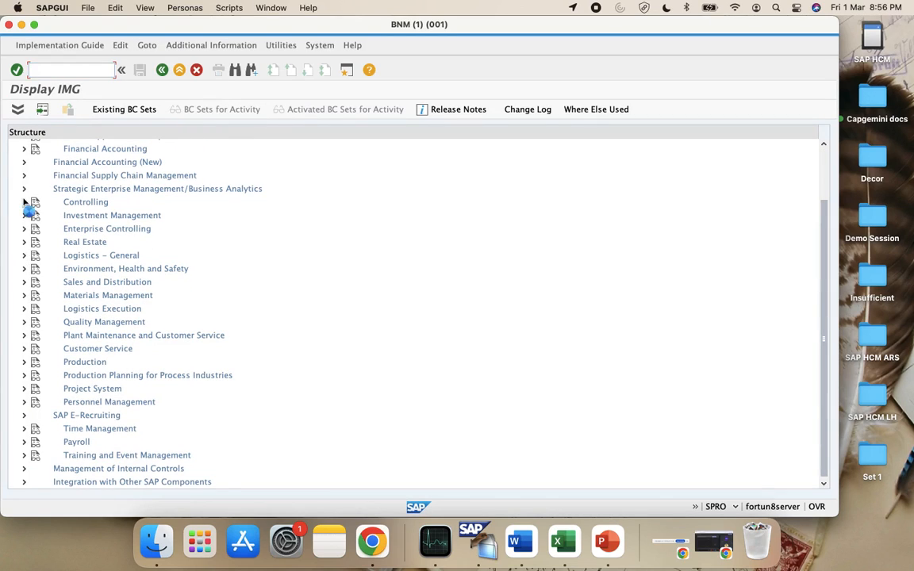
pyautogui.click(33, 215)
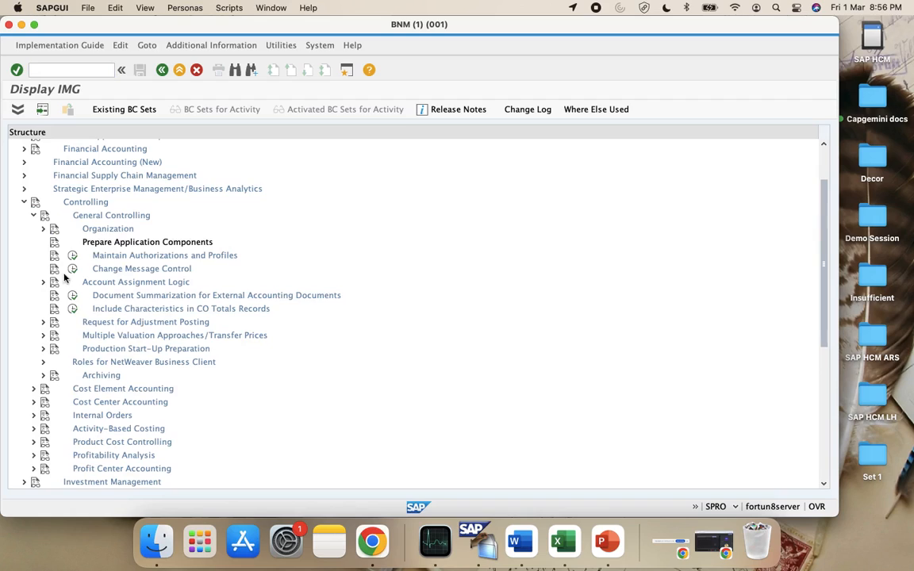
pyautogui.click(43, 228)
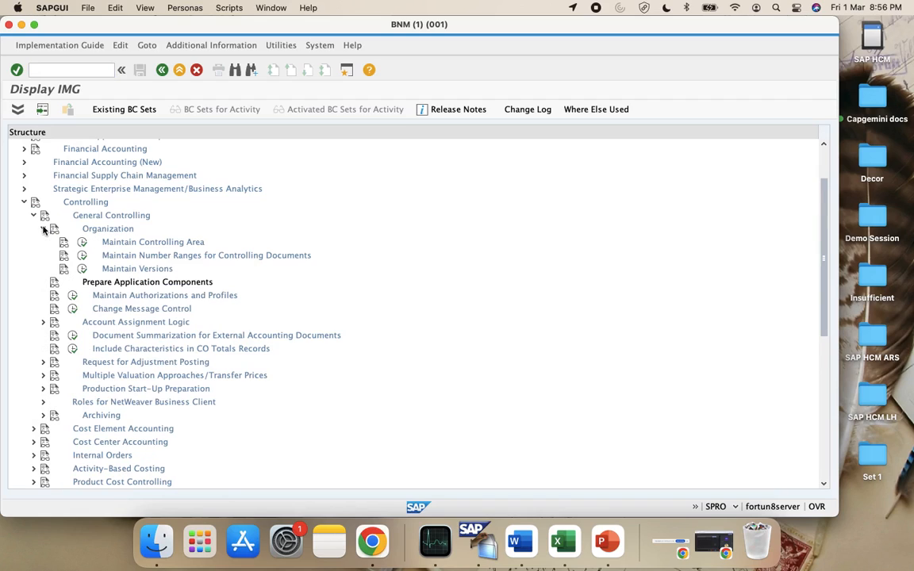
pyautogui.click(82, 268)
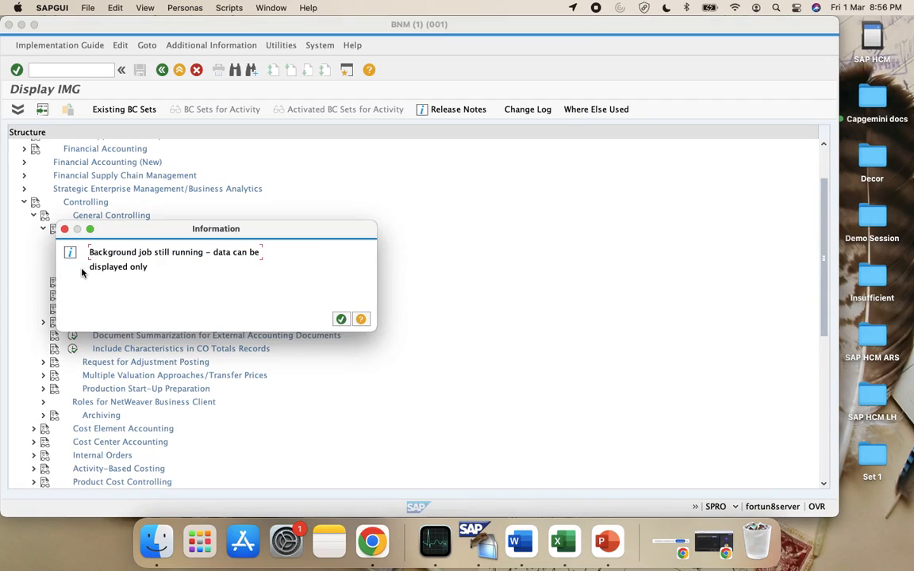
# Display the fiscal-year settings of version 0 for controlling area CAVS
pyautogui.click(341, 320)
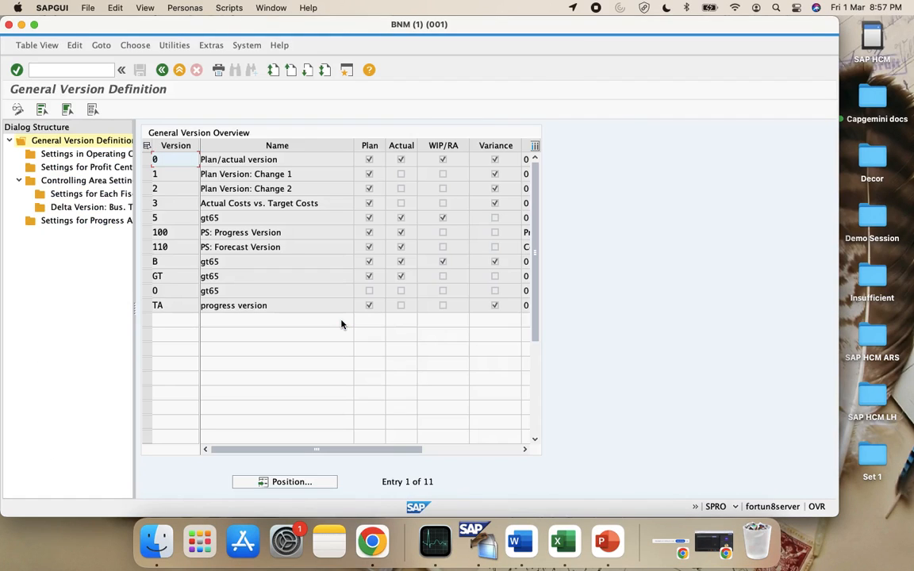
pyautogui.click(78, 198)
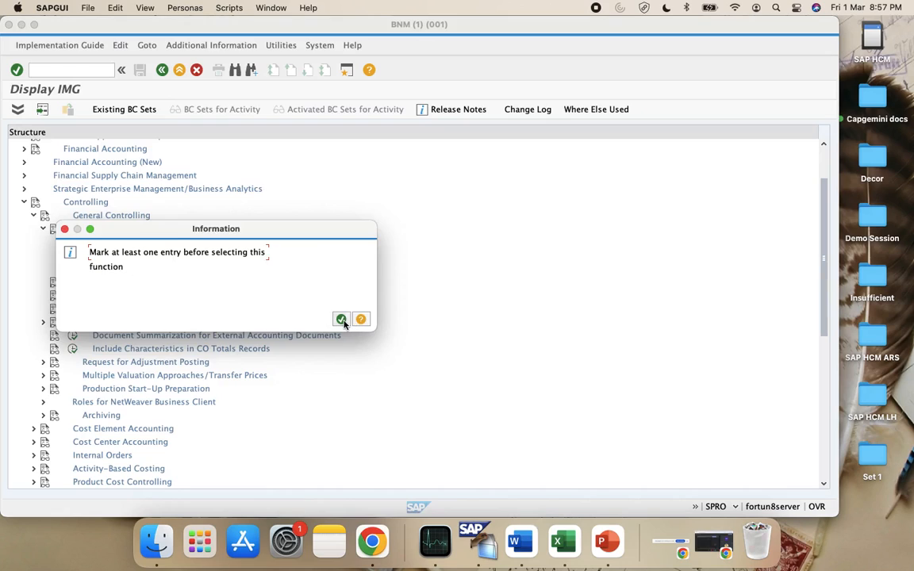
pyautogui.click(342, 321)
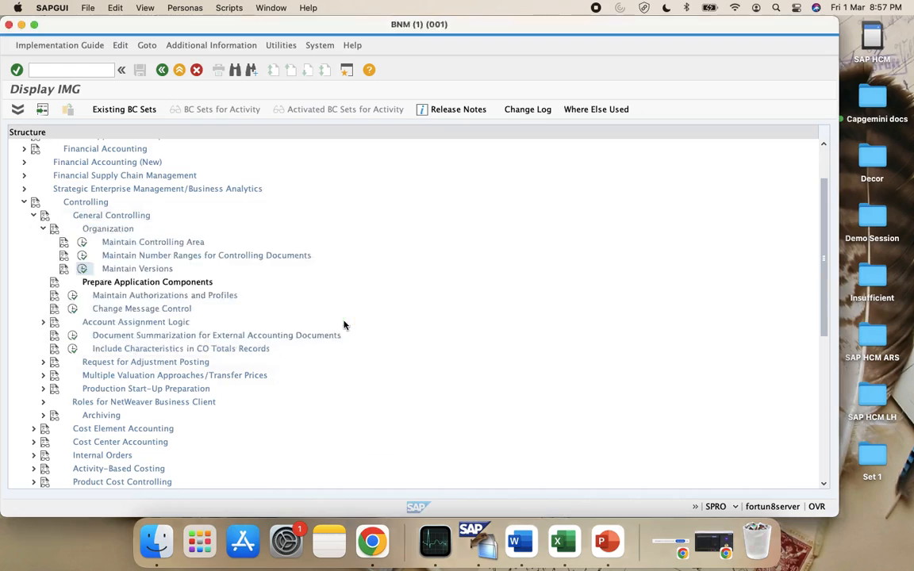
pyautogui.click(106, 154)
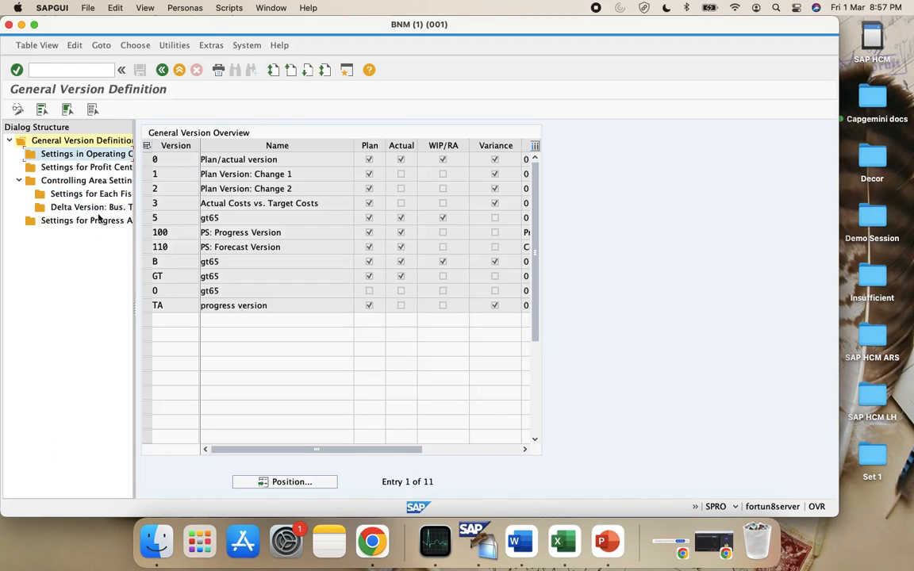
pyautogui.click(57, 194)
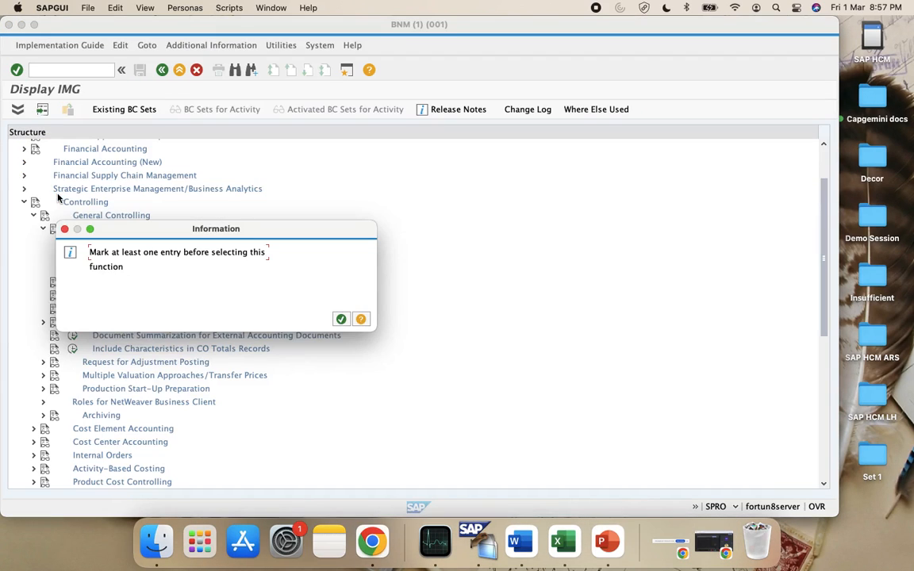
pyautogui.click(340, 320)
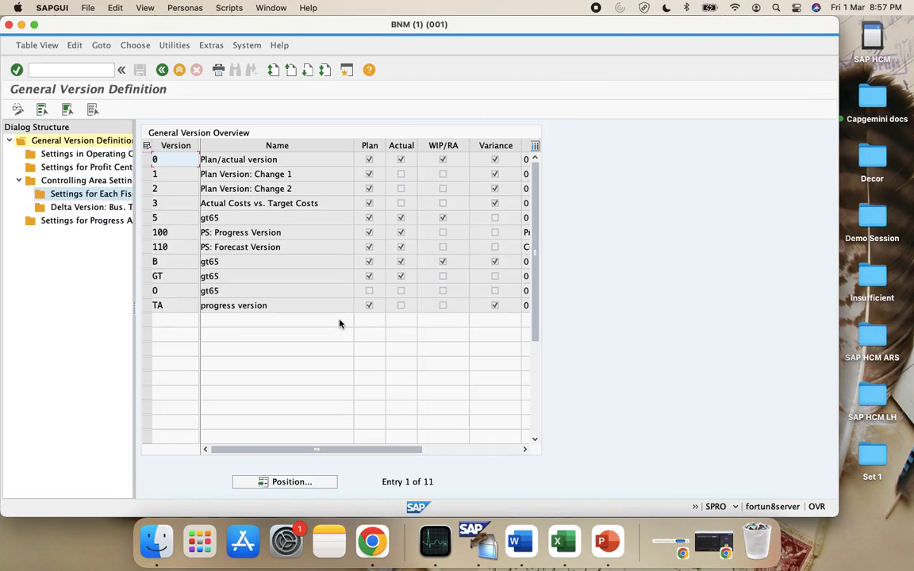
pyautogui.click(147, 160)
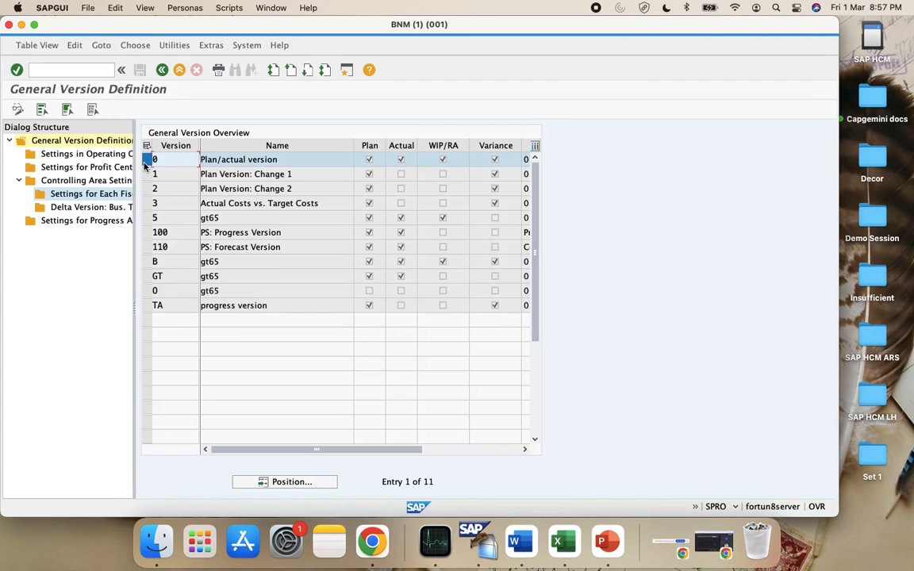
pyautogui.click(84, 191)
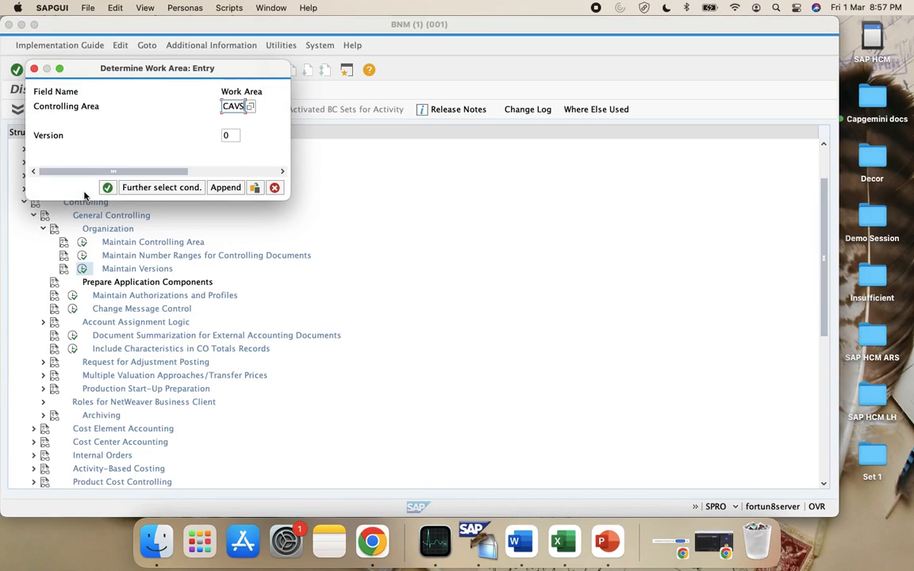
pyautogui.click(107, 187)
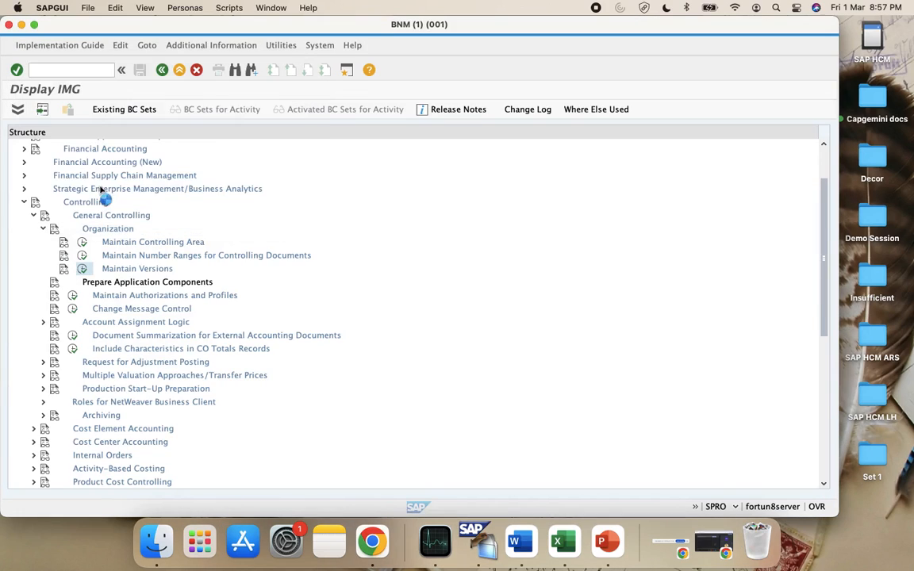
pyautogui.scroll(-5, 200, 267)
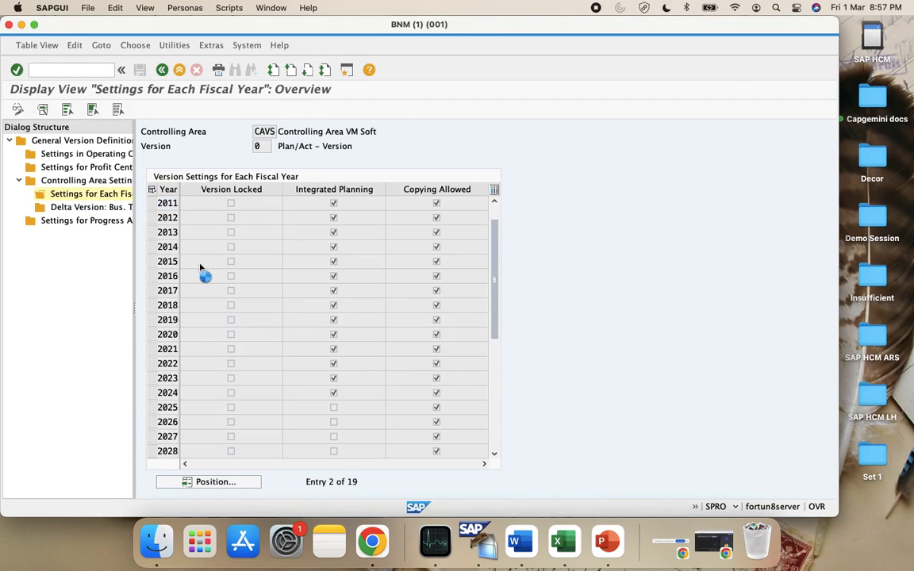
pyautogui.scroll(1, 200, 267)
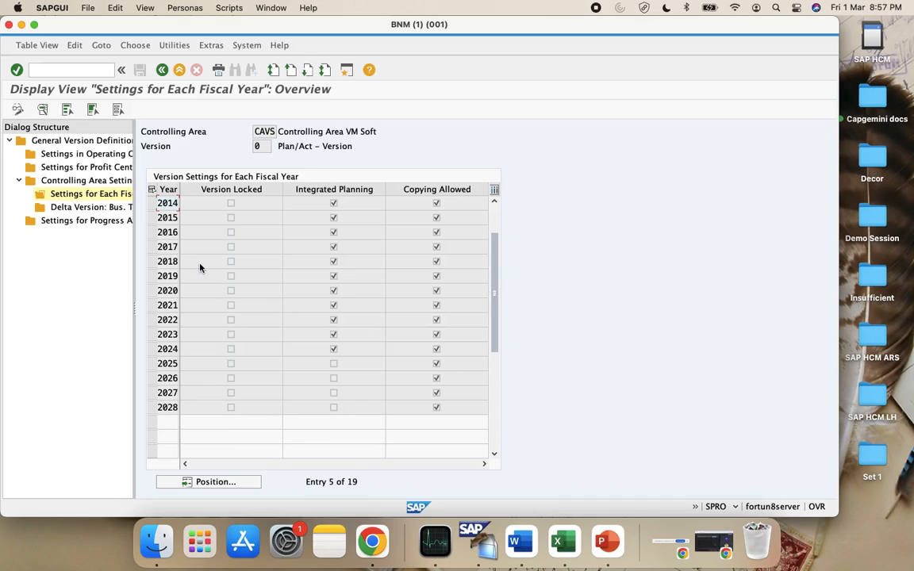
# Find the settings locked to display-only, then open SM37 in a new session
pyautogui.click(17, 108)
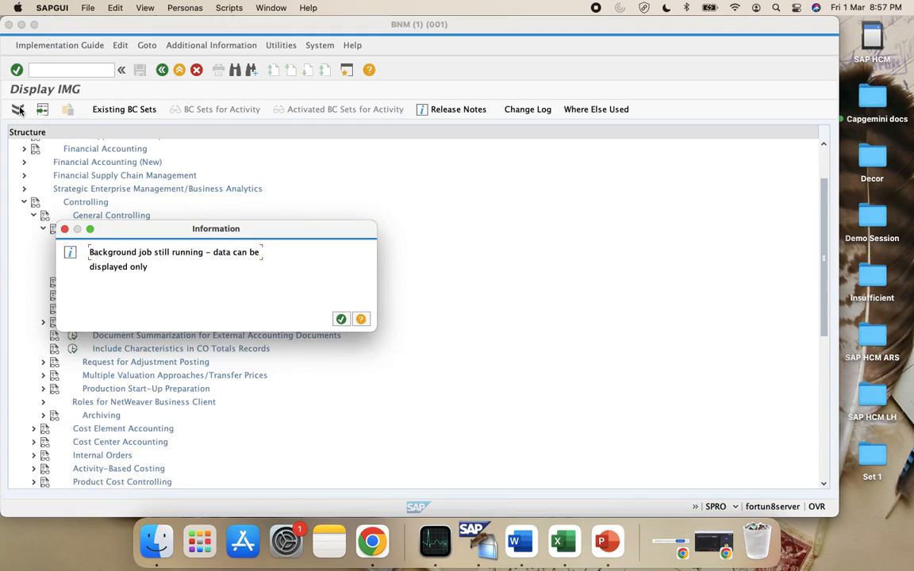
pyautogui.click(340, 319)
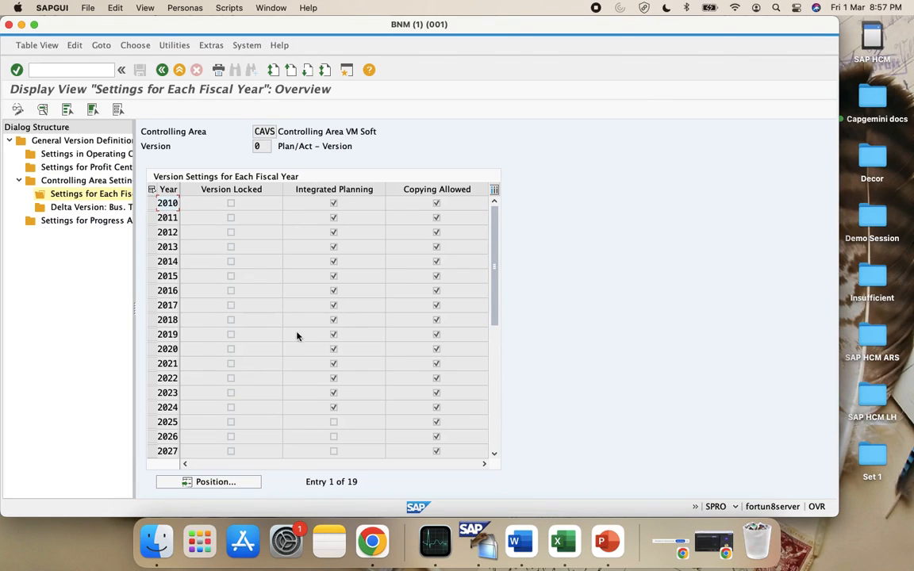
pyautogui.click(74, 70)
pyautogui.write('/osm37')
pyautogui.press('Return')
# Delete the canceled CAVS 2025 background job from the SM37 job list
pyautogui.click(17, 109)
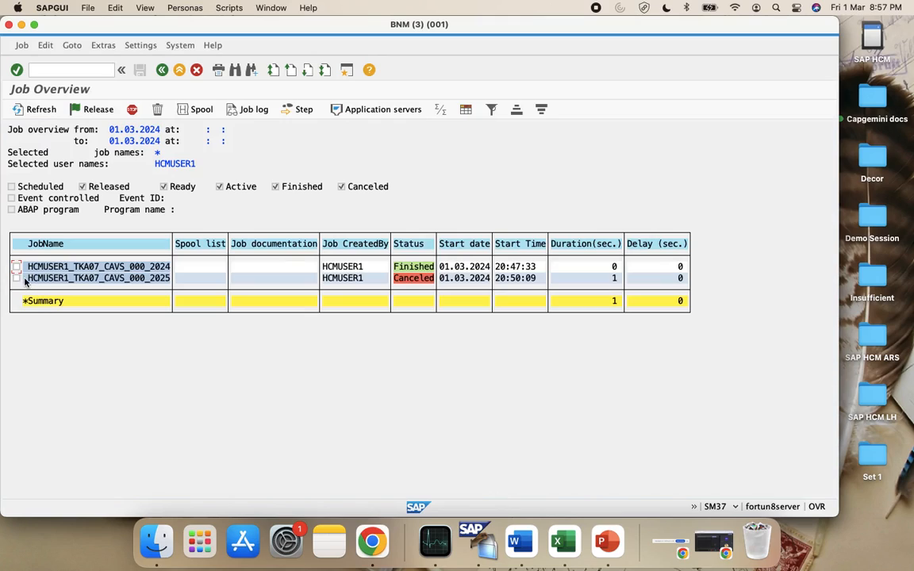
pyautogui.click(16, 278)
pyautogui.click(157, 109)
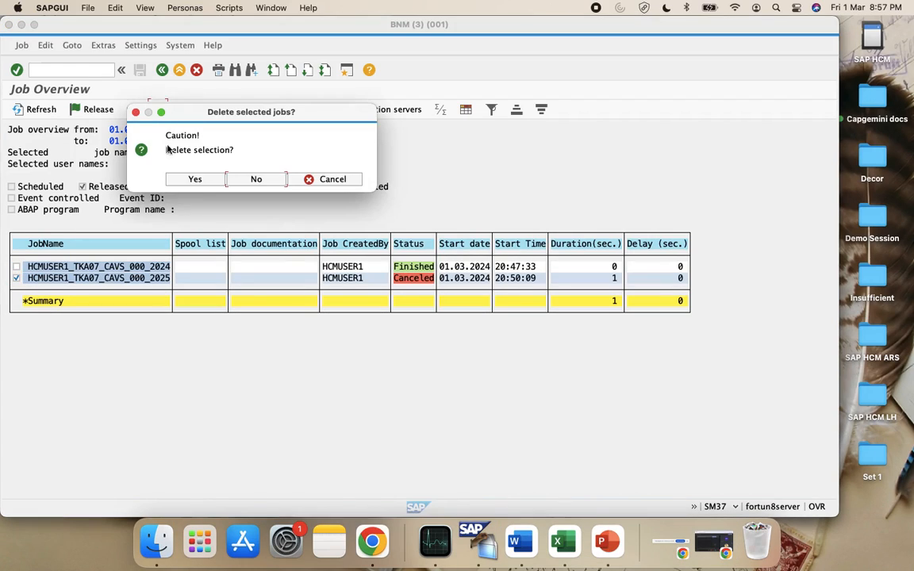
pyautogui.click(195, 179)
# Recheck Maintain Versions through SPRO under Controlling > General Controlling > Organization
pyautogui.click(51, 69)
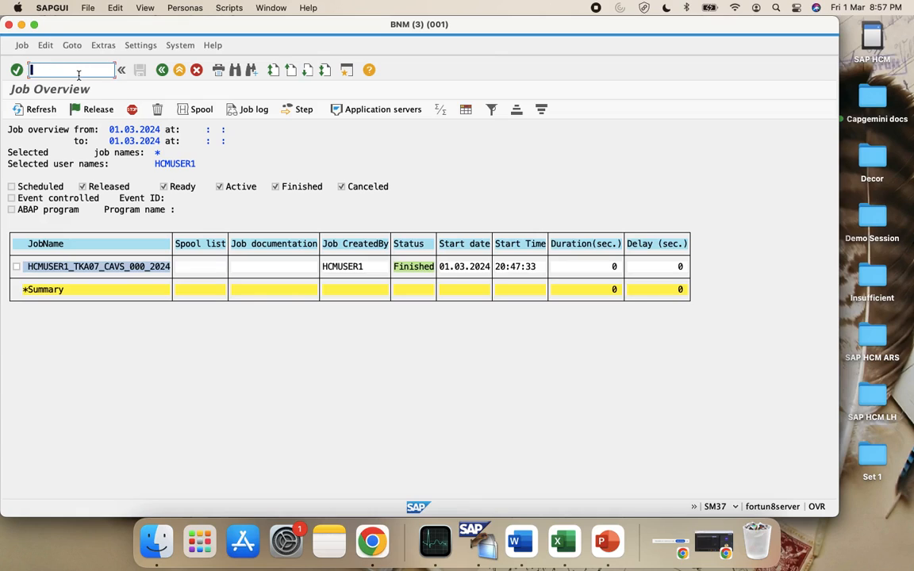
pyautogui.write('/n')
pyautogui.press('Return')
pyautogui.write('spro')
pyautogui.press('Return')
pyautogui.click(68, 113)
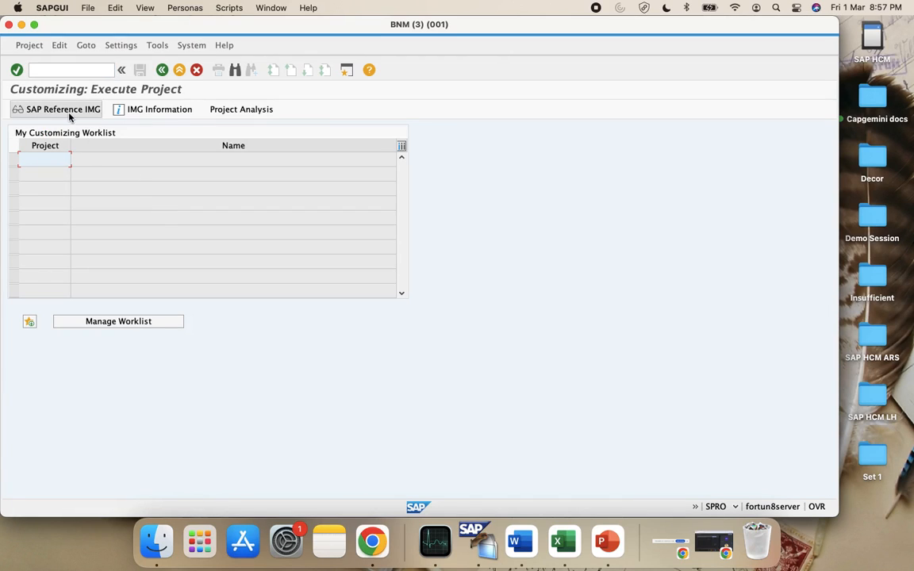
pyautogui.scroll(-2, 55, 295)
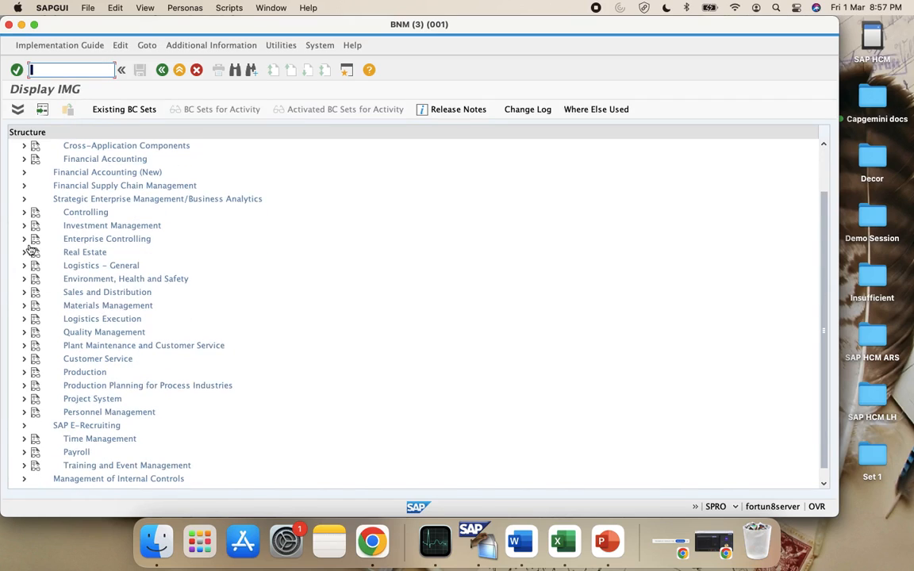
pyautogui.click(24, 212)
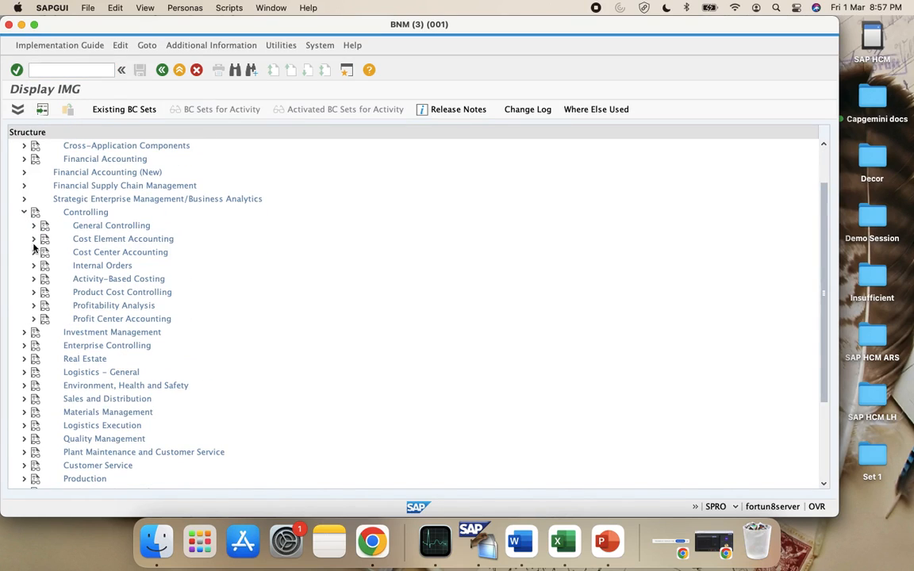
pyautogui.click(33, 225)
pyautogui.click(43, 240)
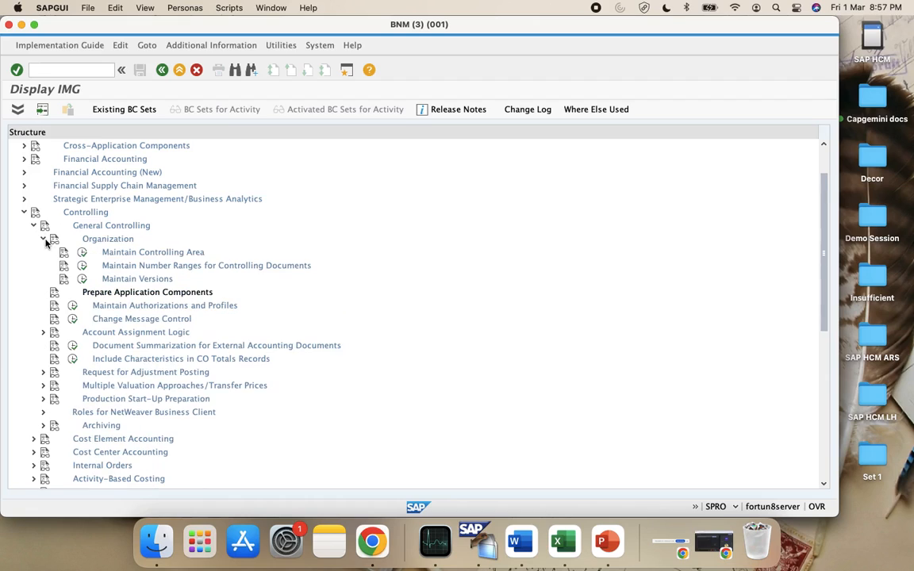
pyautogui.click(81, 280)
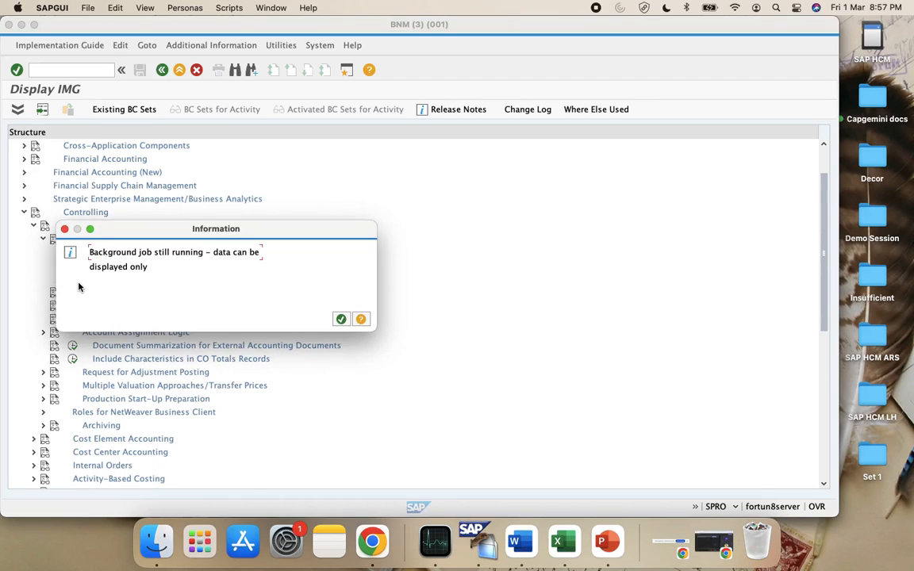
pyautogui.click(340, 318)
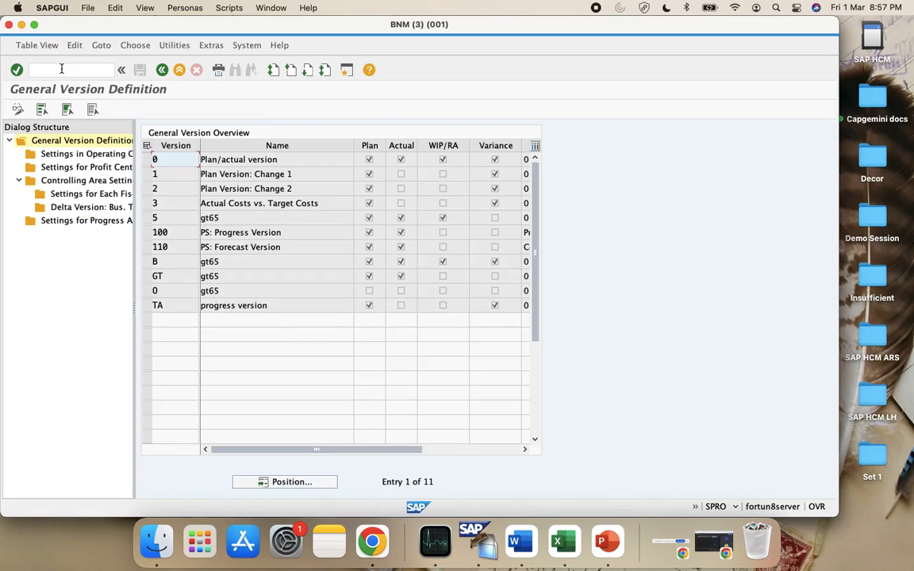
# End all SAP sessions with /nex
pyautogui.click(61, 69)
pyautogui.write('/nex')
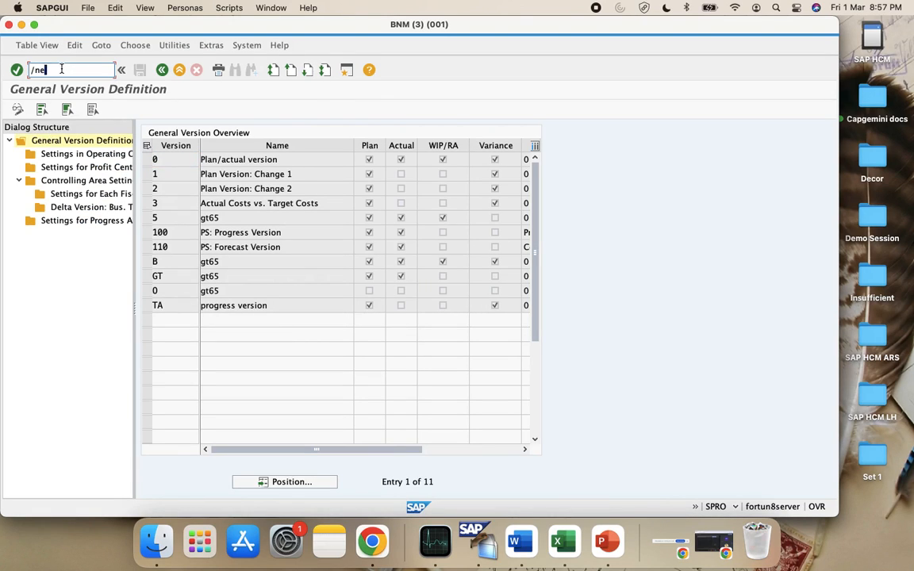
pyautogui.press('Return')
# Log on to the SAP US CA BNM Server with the saved user and password, entering SPRO
pyautogui.doubleClick(67, 118)
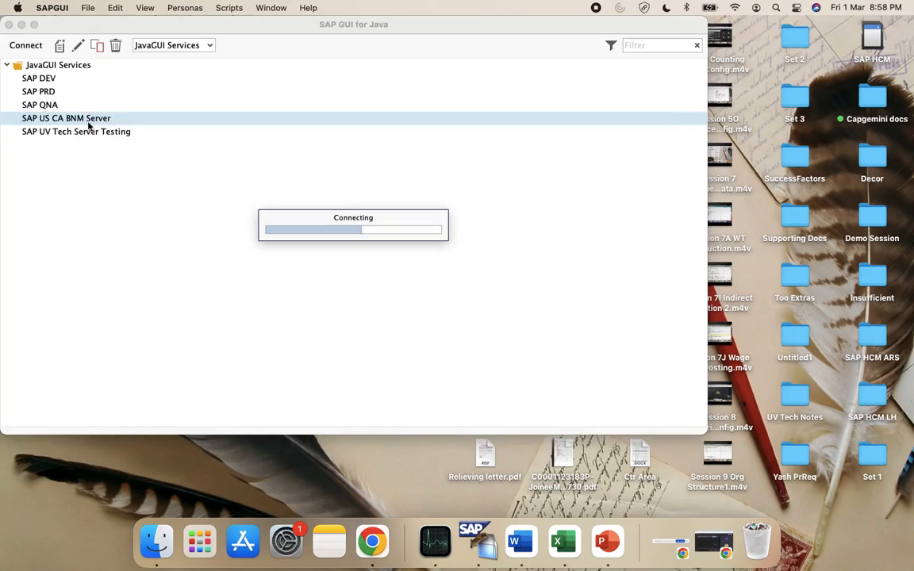
pyautogui.press('Down')
pyautogui.press('Down')
pyautogui.press('Down')
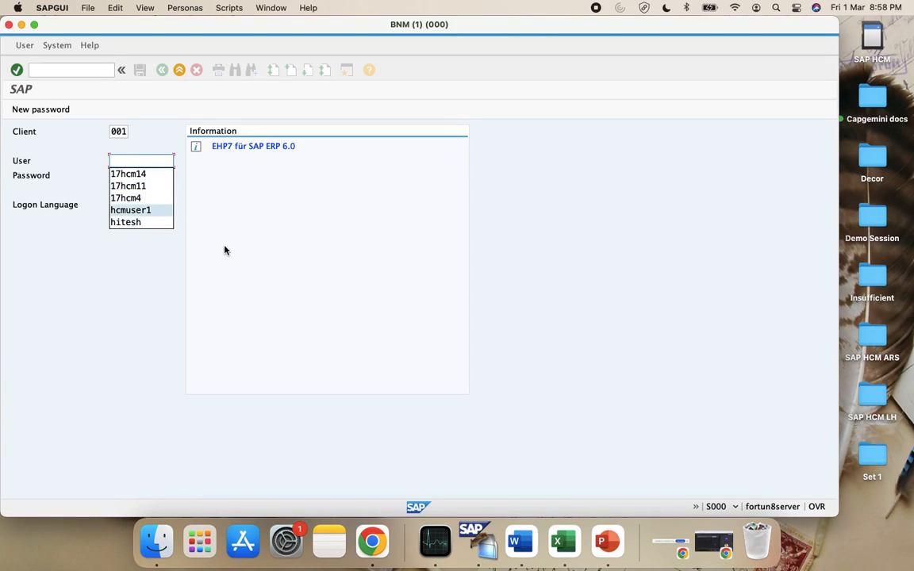
pyautogui.press('Return')
pyautogui.press('Tab')
pyautogui.write('**********')
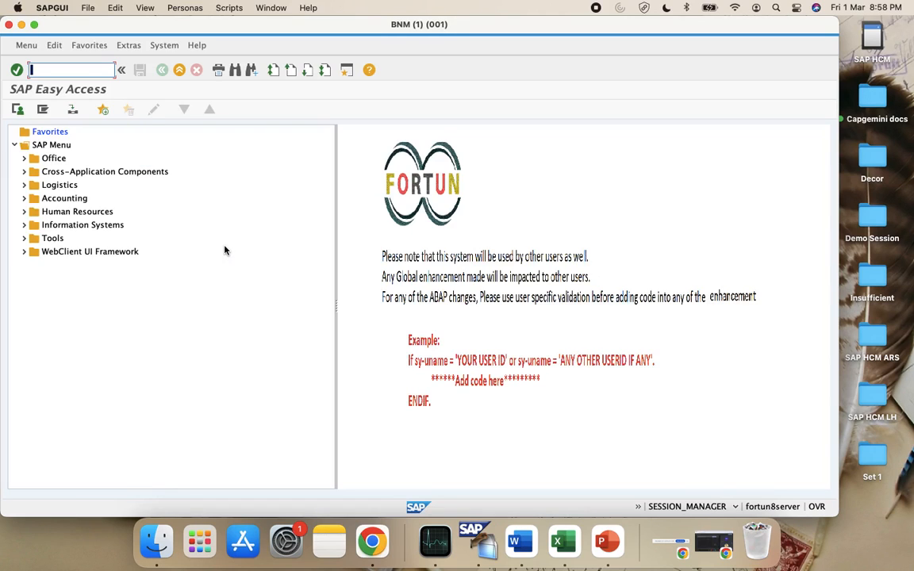
pyautogui.write('spro')
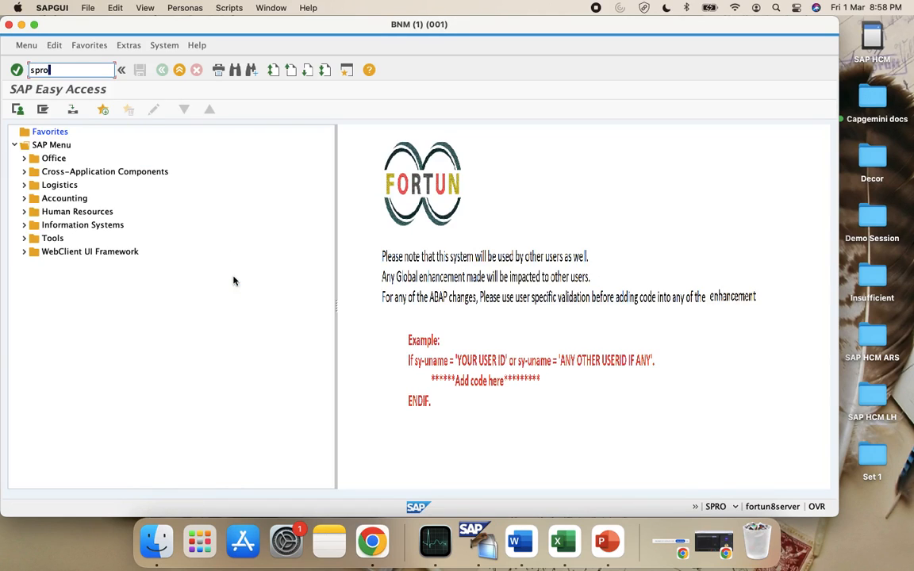
pyautogui.press('Return')
# Open Maintain Versions under Controlling > General Controlling > Organization, dismissing the display-only notice
pyautogui.click(42, 115)
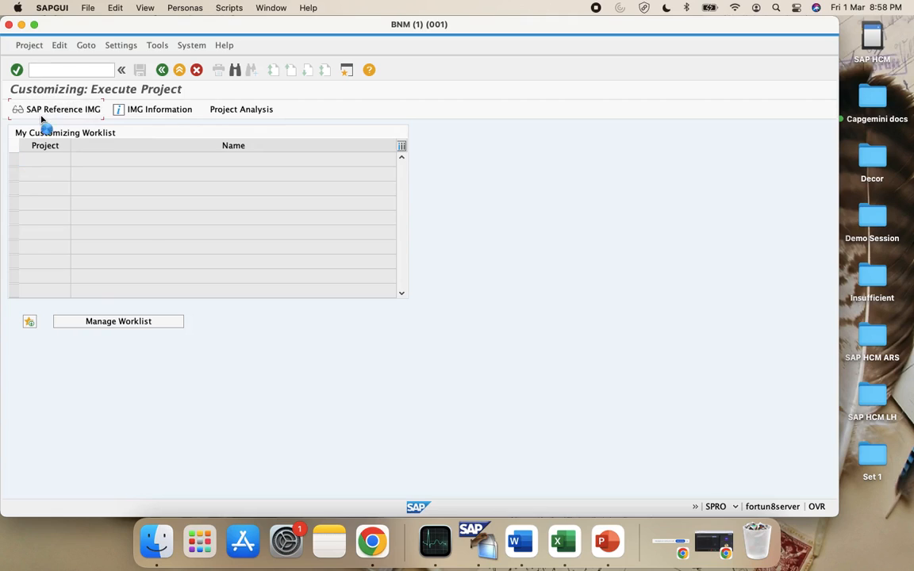
pyautogui.scroll(-3, 119, 314)
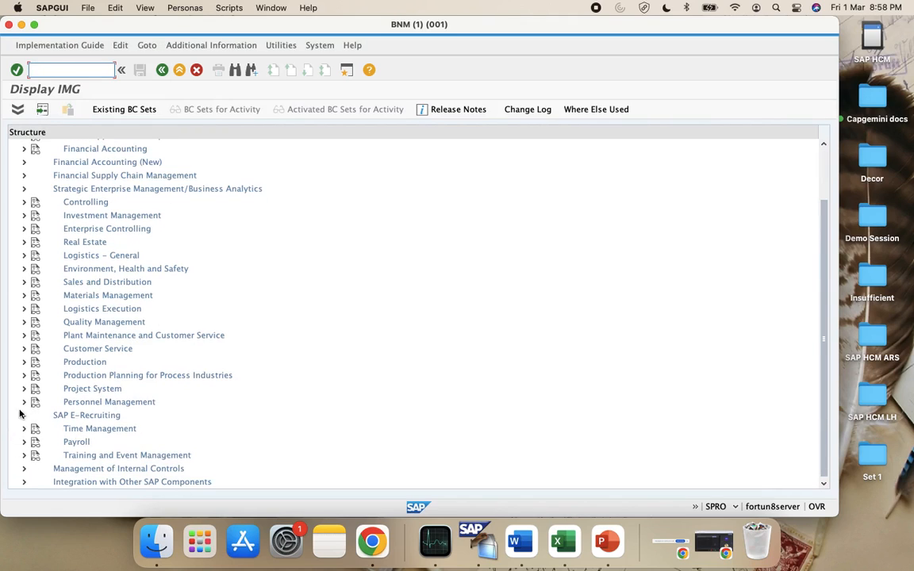
pyautogui.click(23, 202)
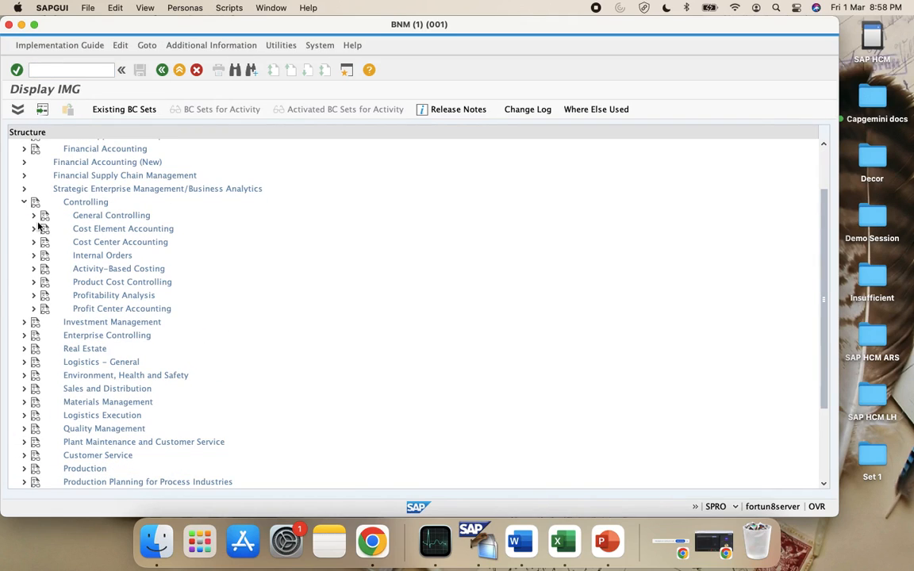
pyautogui.click(33, 215)
pyautogui.click(43, 230)
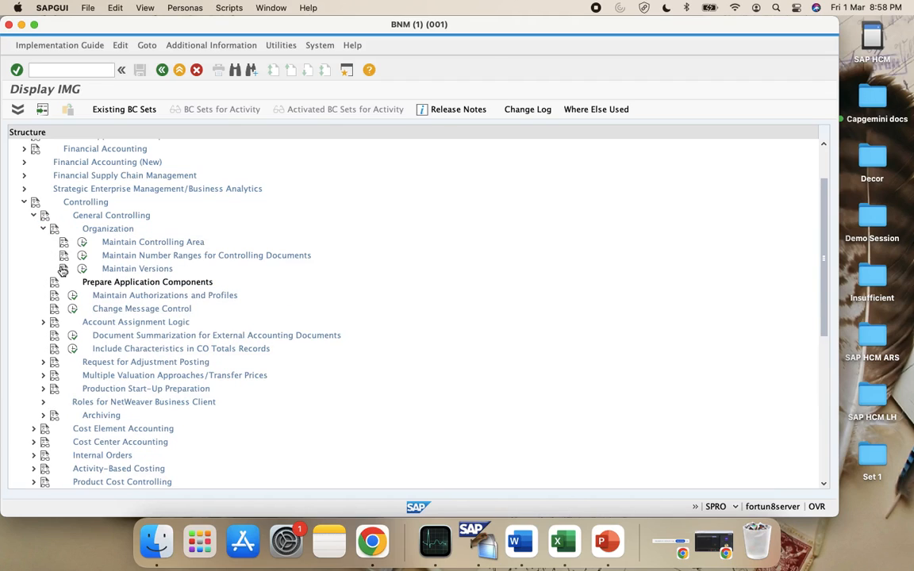
pyautogui.click(76, 274)
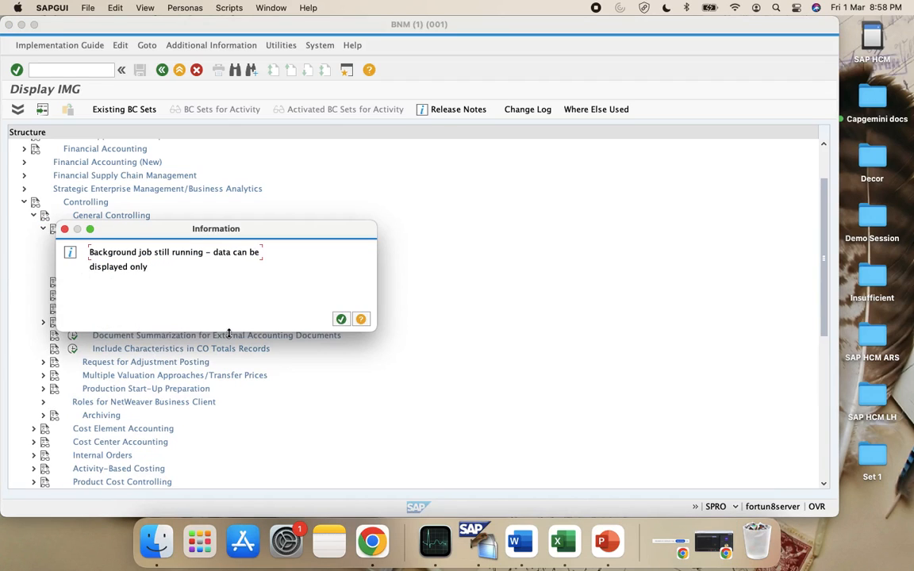
pyautogui.click(340, 319)
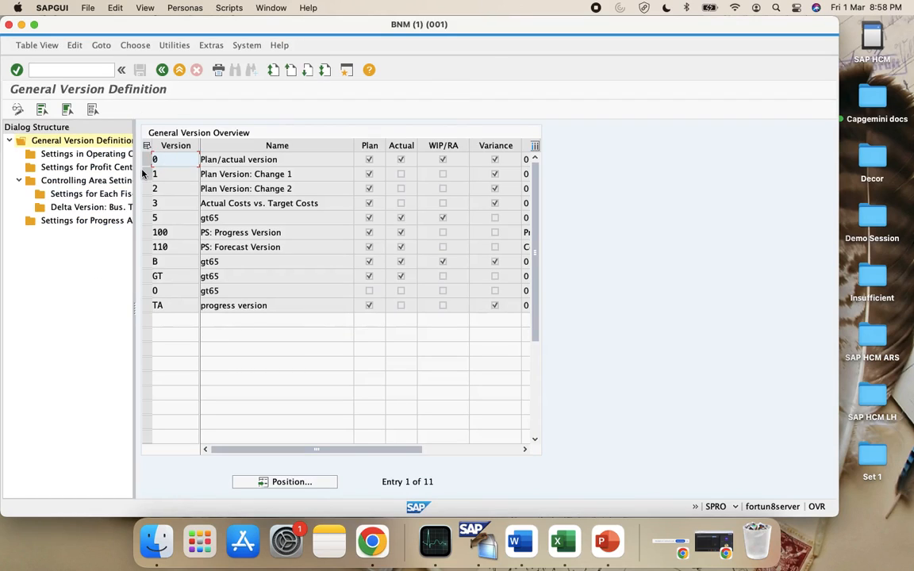
# Show version 0's Settings for Each Fiscal Year for controlling area CAVS
pyautogui.click(162, 160)
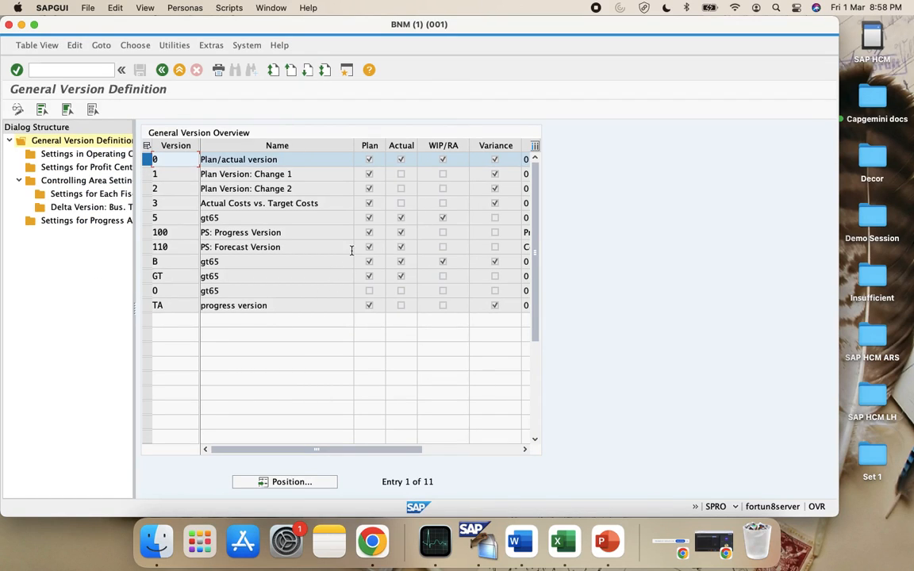
pyautogui.doubleClick(86, 194)
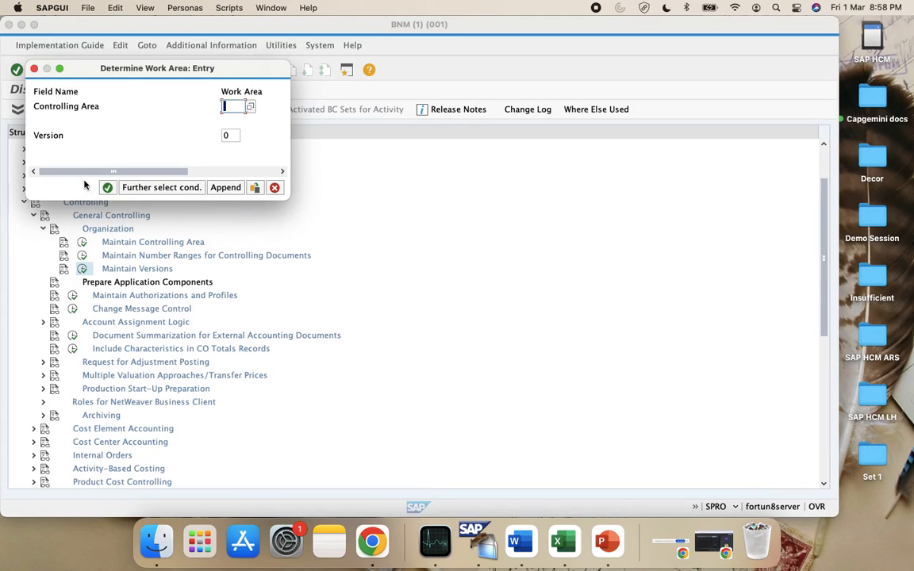
pyautogui.press('Down')
pyautogui.press('Return')
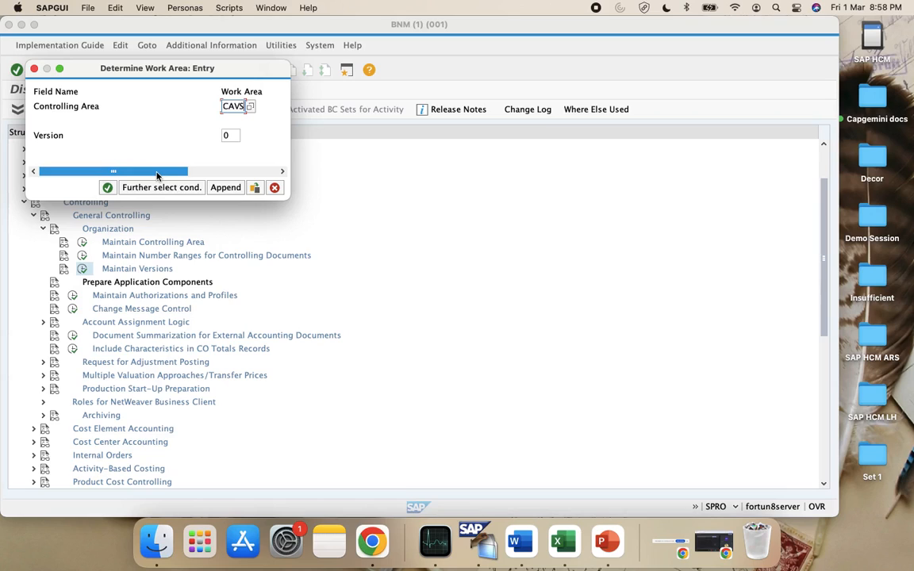
pyautogui.click(107, 187)
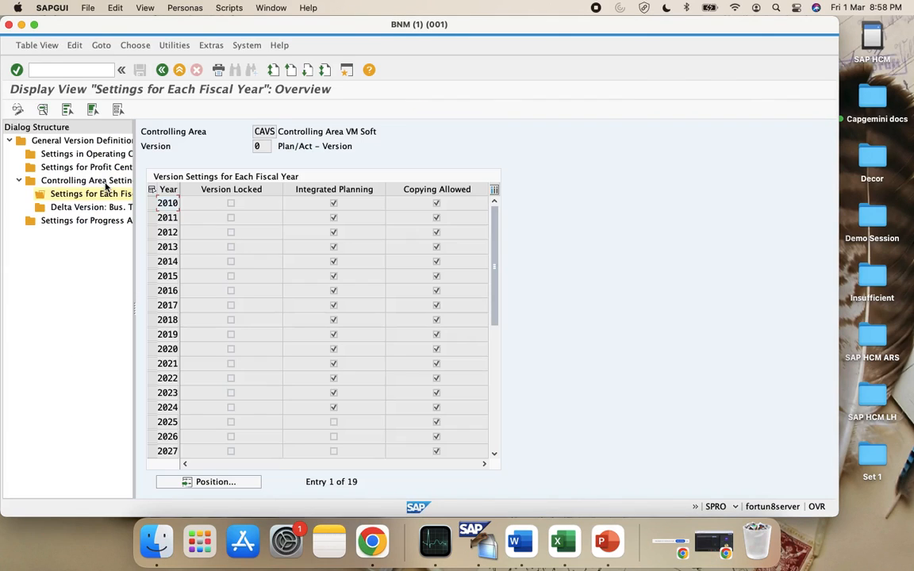
# Inspect the fiscal year 2010 details, then return to the year overview
pyautogui.doubleClick(168, 203)
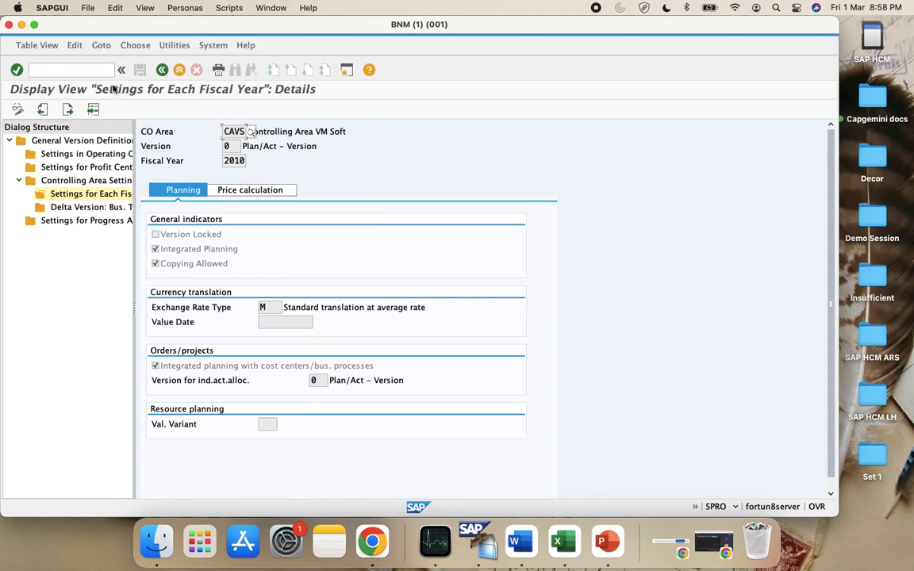
pyautogui.click(161, 71)
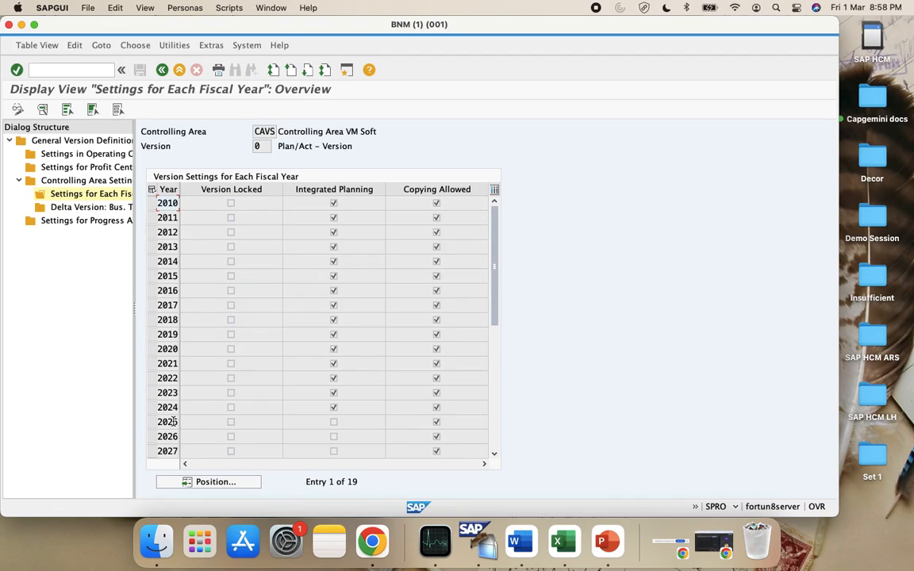
pyautogui.scroll(-1, 171, 429)
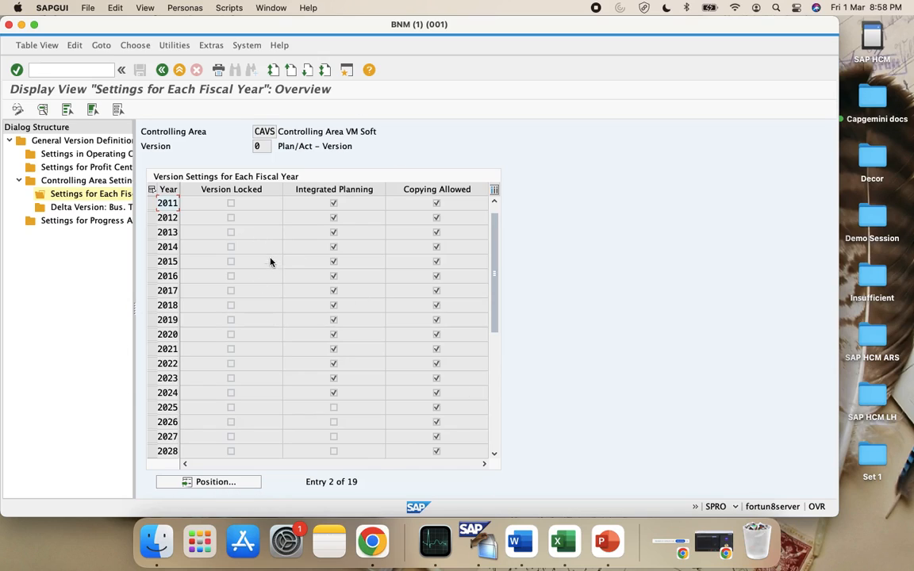
pyautogui.click(558, 542)
# Copy the Step 4 menu path from B121 into B130
pyautogui.scroll(-10, 282, 360)
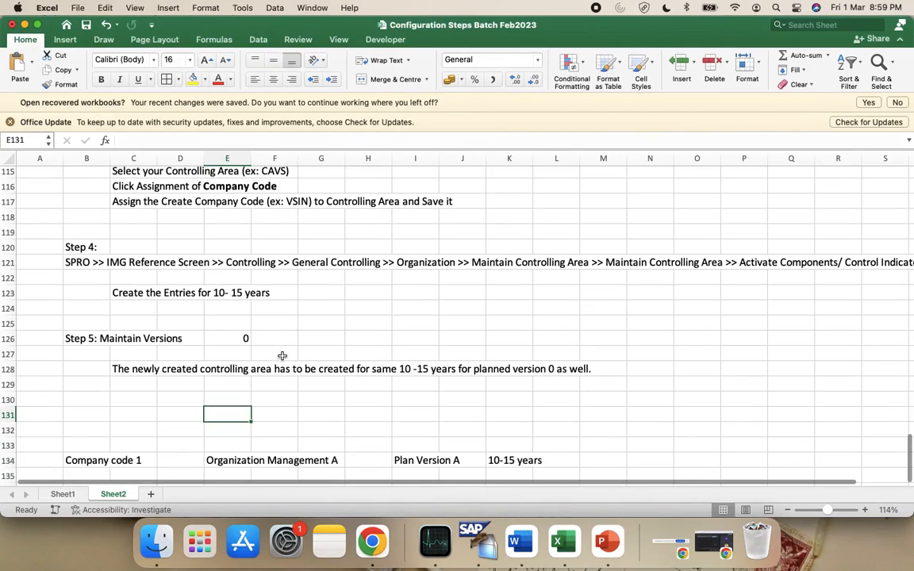
pyautogui.scroll(3, 71, 357)
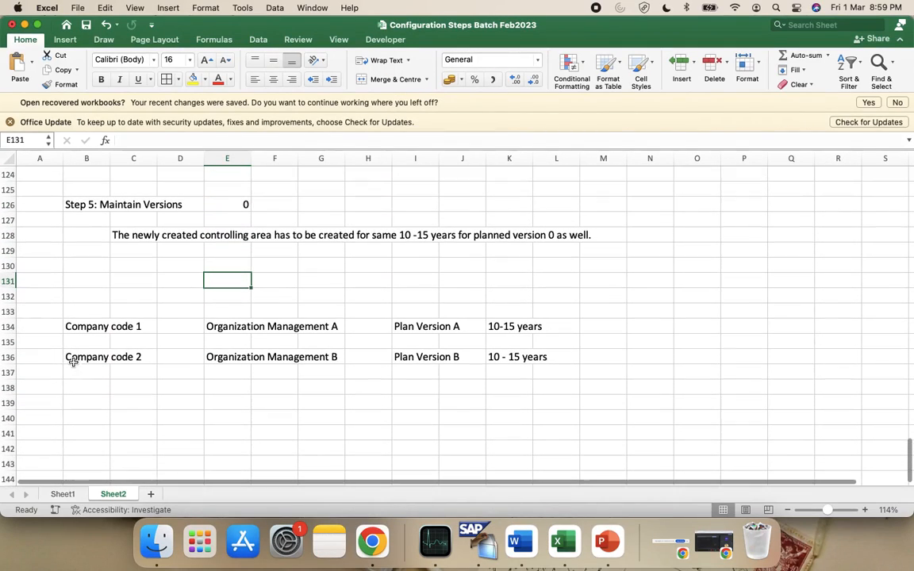
pyautogui.scroll(6, 127, 238)
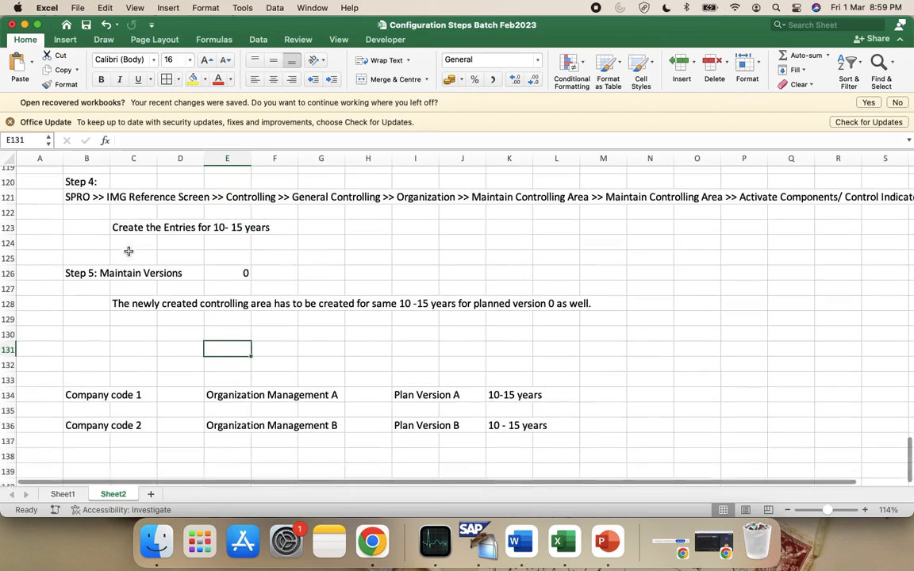
pyautogui.click(73, 230)
pyautogui.press('super+c')
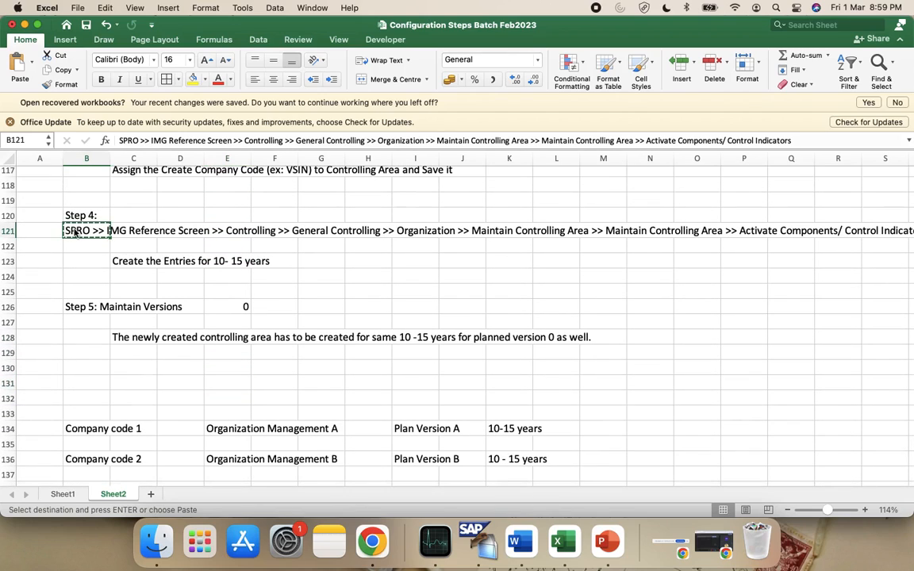
pyautogui.click(93, 381)
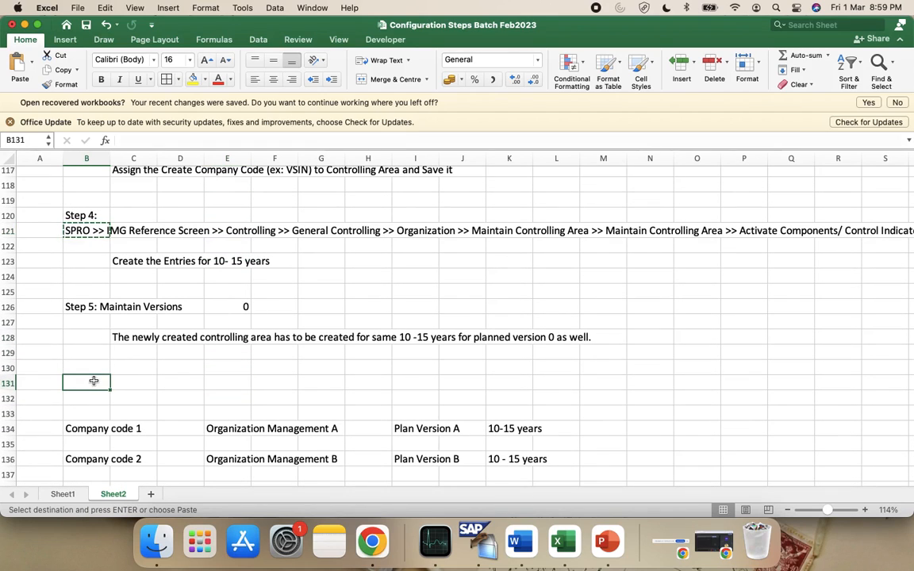
pyautogui.click(80, 362)
pyautogui.press('super+v')
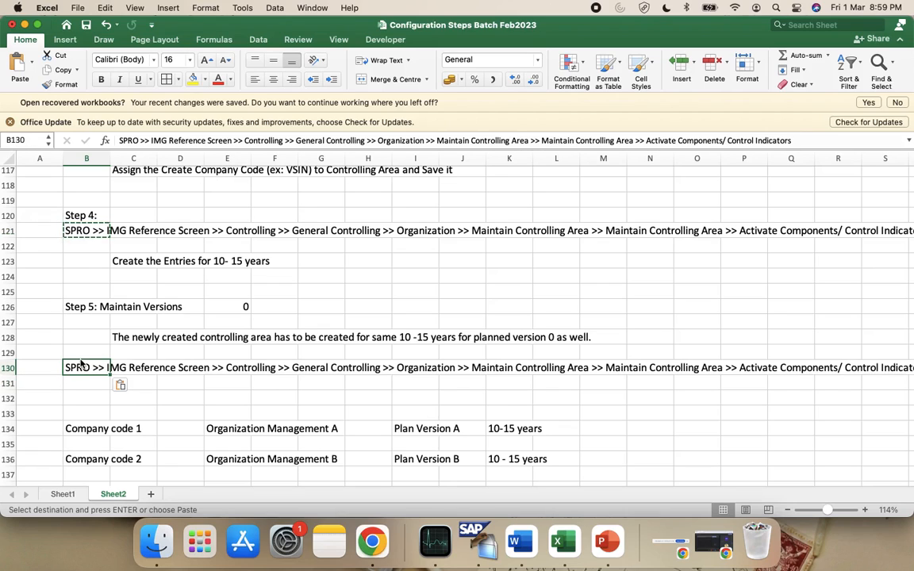
# Edit the B130 path so it ends 'Organization >> Maintain Versions'
pyautogui.hscroll(3, 419, 235)
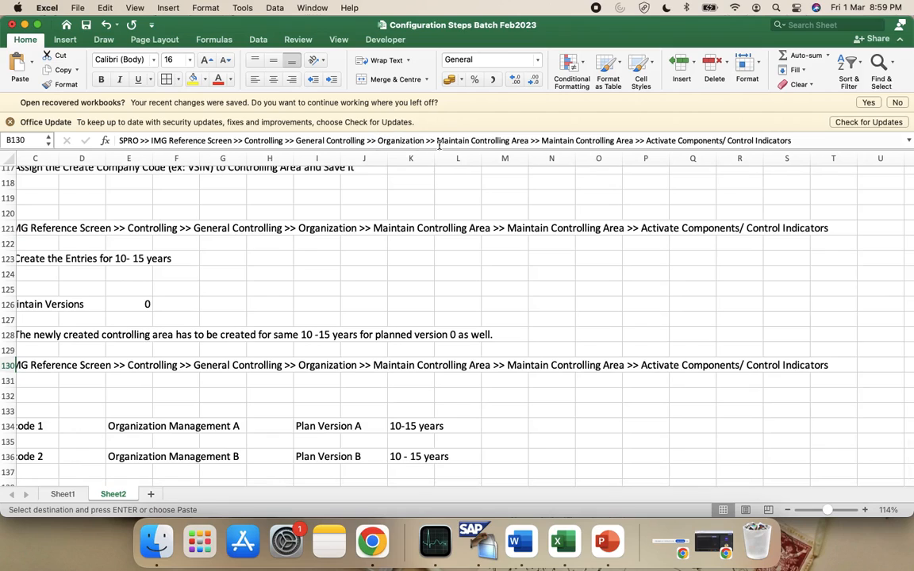
pyautogui.click(543, 140)
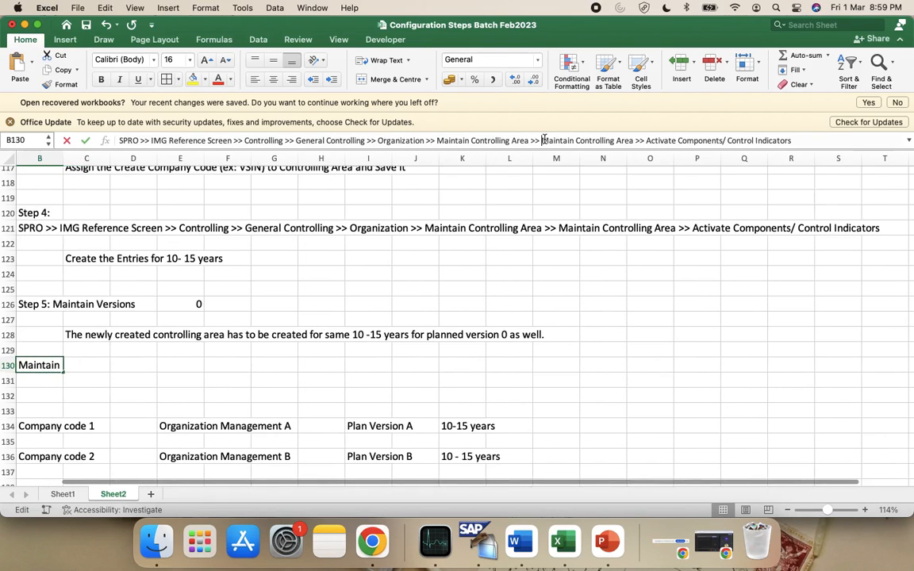
pyautogui.doubleClick(543, 141)
pyautogui.hotkey('shift', 'End')
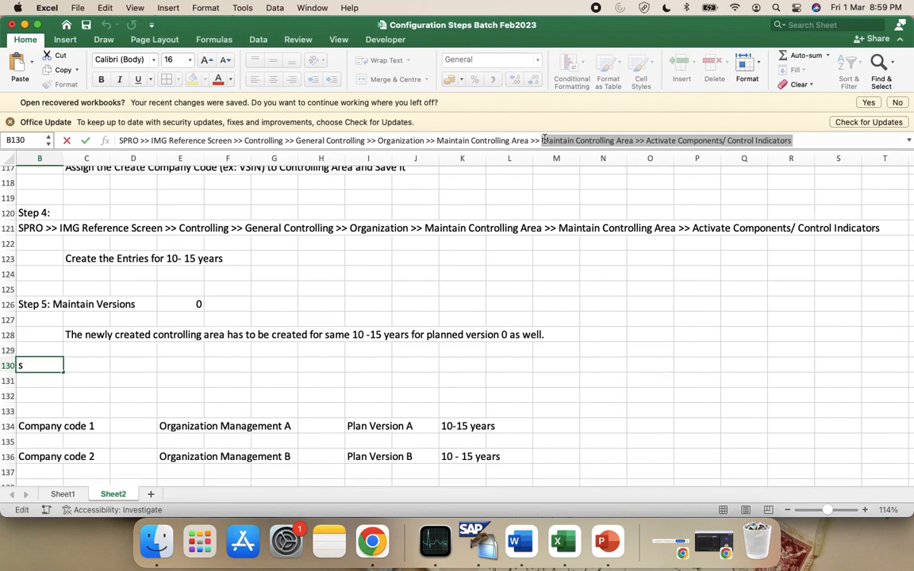
pyautogui.write('Main')
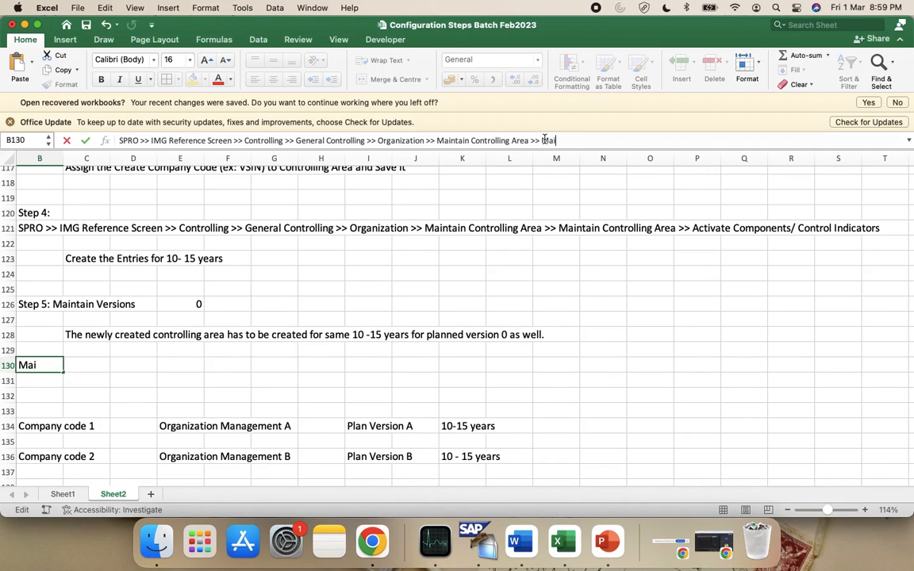
pyautogui.press('BackSpace')
pyautogui.hotkey('ctrl', 'Left')
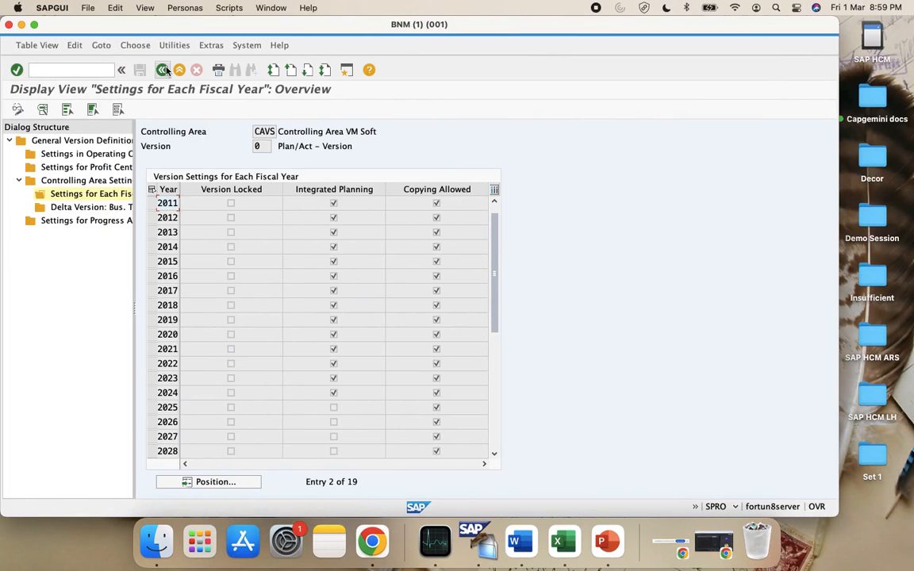
pyautogui.click(161, 70)
pyautogui.click(163, 70)
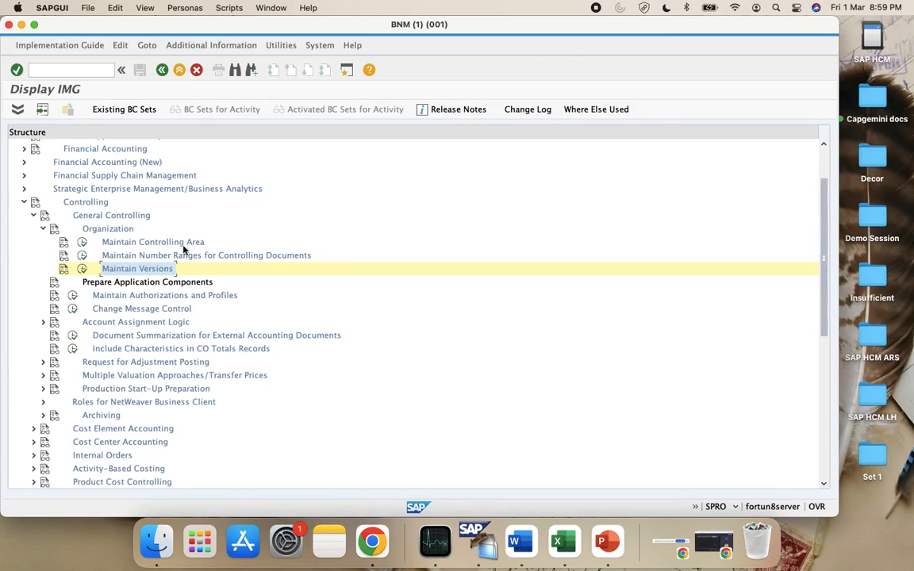
pyautogui.press('super+Tab')
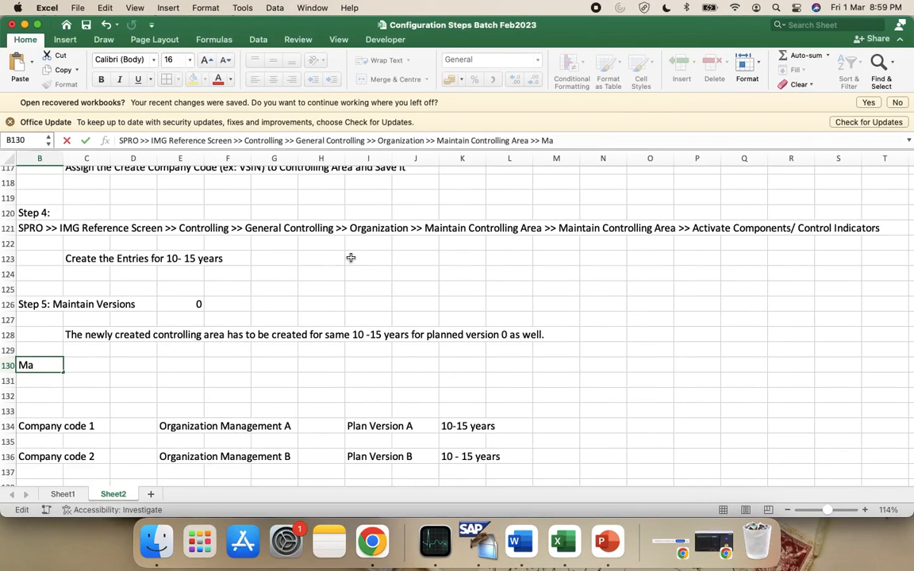
pyautogui.press('BackSpace')
pyautogui.press('BackSpace')
pyautogui.press('BackSpace')
pyautogui.press('BackSpace')
pyautogui.press('BackSpace')
pyautogui.press('BackSpace')
pyautogui.press('BackSpace')
pyautogui.press('BackSpace')
pyautogui.press('BackSpace')
pyautogui.press('BackSpace')
pyautogui.press('BackSpace')
pyautogui.press('BackSpace')
pyautogui.press('BackSpace')
pyautogui.press('BackSpace')
pyautogui.press('BackSpace')
pyautogui.press('BackSpace')
pyautogui.press('BackSpace')
pyautogui.press('BackSpace')
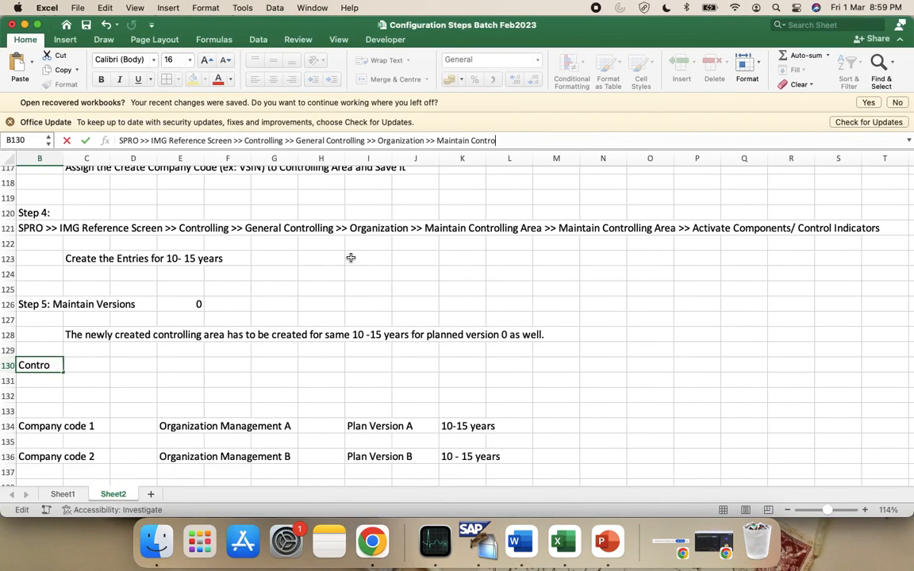
pyautogui.press('BackSpace')
pyautogui.press('BackSpace')
pyautogui.press('BackSpace')
pyautogui.hotkey('ctrl', 'Left')
pyautogui.hotkey('ctrl', 'Right')
pyautogui.write('Versions')
pyautogui.press('Return')
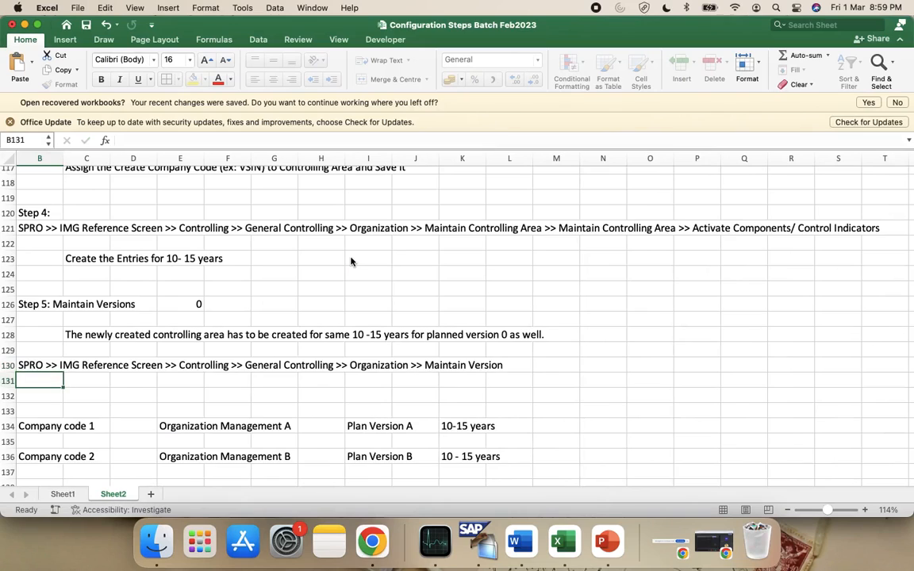
pyautogui.scroll(-1, 262, 361)
pyautogui.scroll(-5, 263, 361)
pyautogui.hscroll(-1, 262, 361)
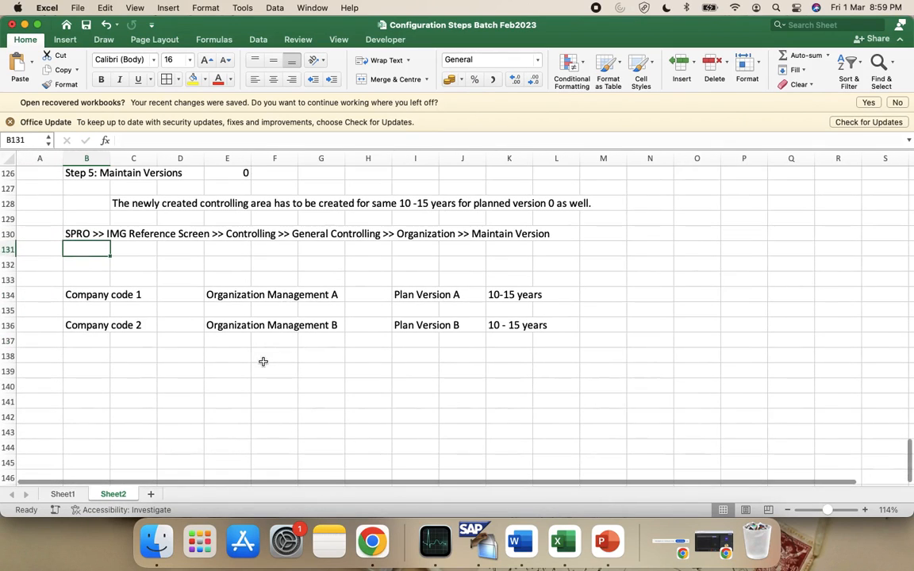
# Type 'Note: Use Case of various Plan Versions' in B133
pyautogui.click(78, 276)
pyautogui.write('Note ')
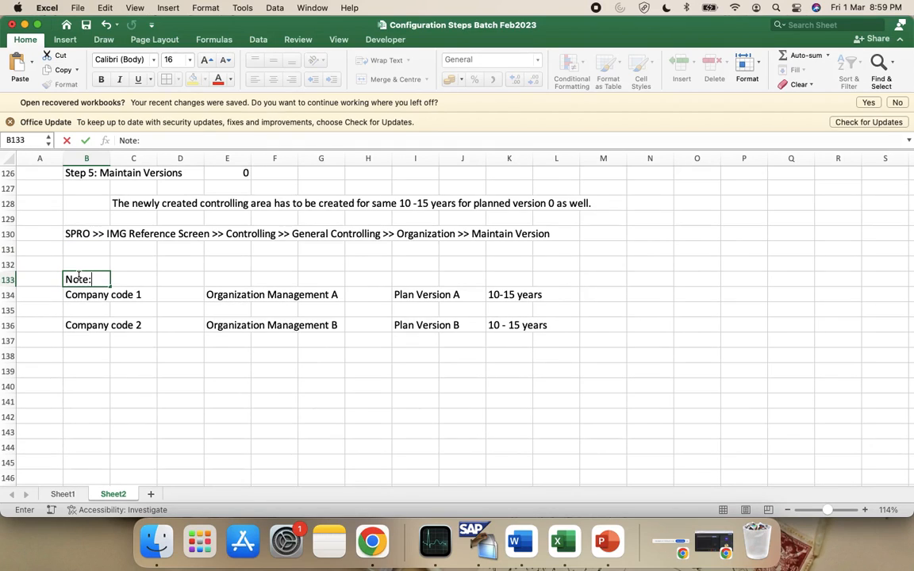
pyautogui.write(' Use Case of')
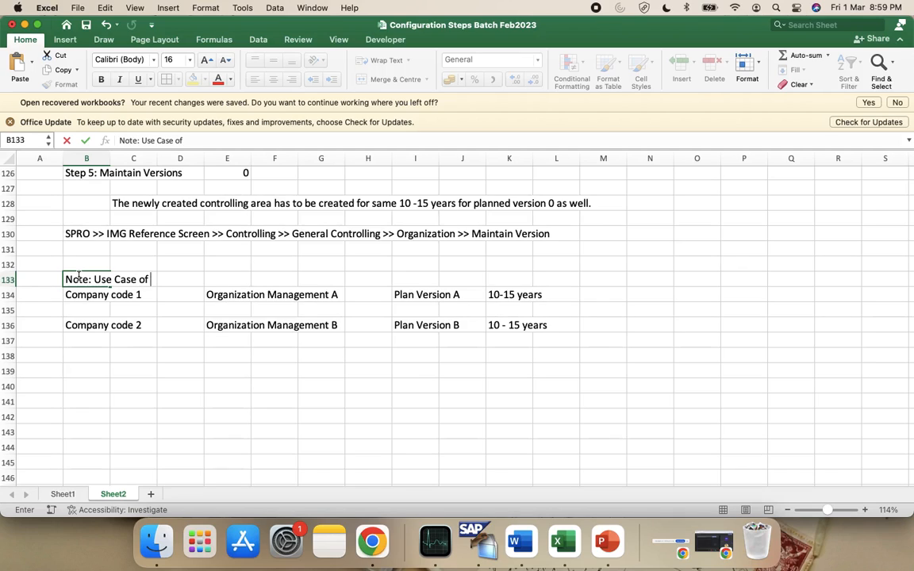
pyautogui.write(' variou')
pyautogui.write('s ver')
pyautogui.press('BackSpace')
pyautogui.press('BackSpace')
pyautogui.press('BackSpace')
pyautogui.write('P')
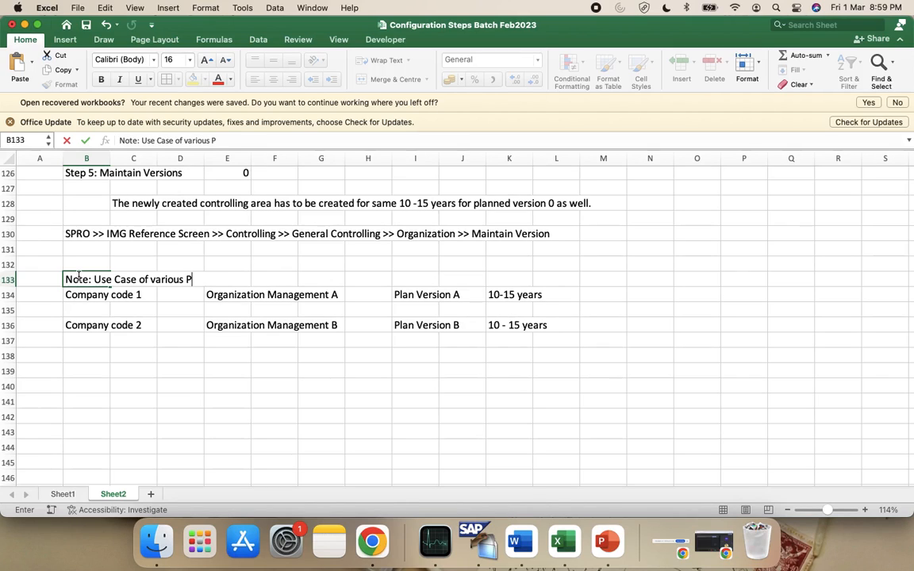
pyautogui.write('lan Versions')
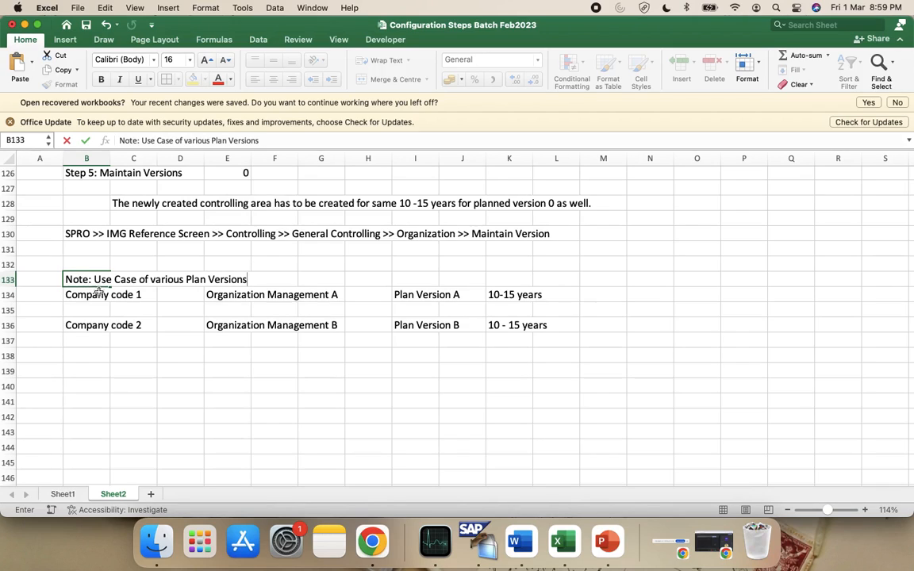
pyautogui.click(127, 354)
# Fill the block B133:L136 yellow
pyautogui.moveTo(82, 278); pyautogui.dragTo(571, 325)
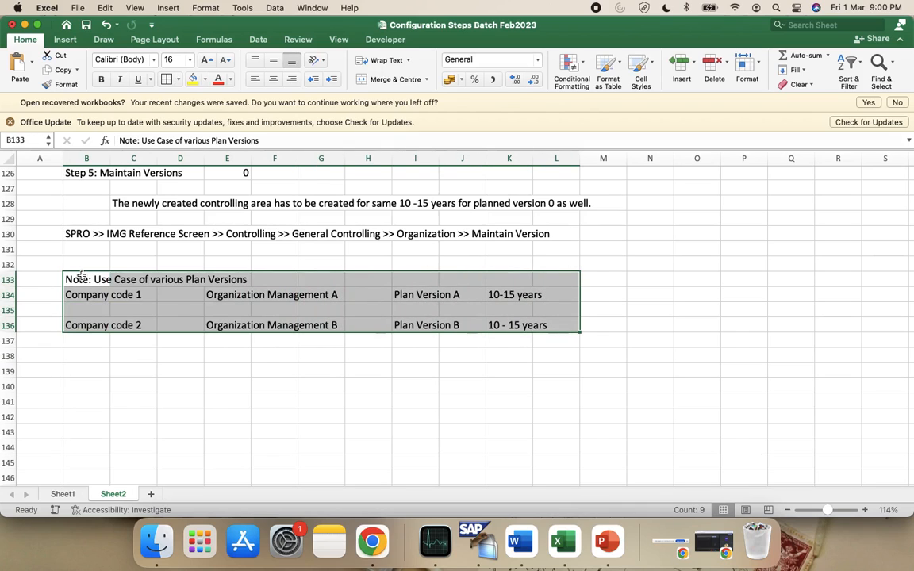
pyautogui.click(192, 80)
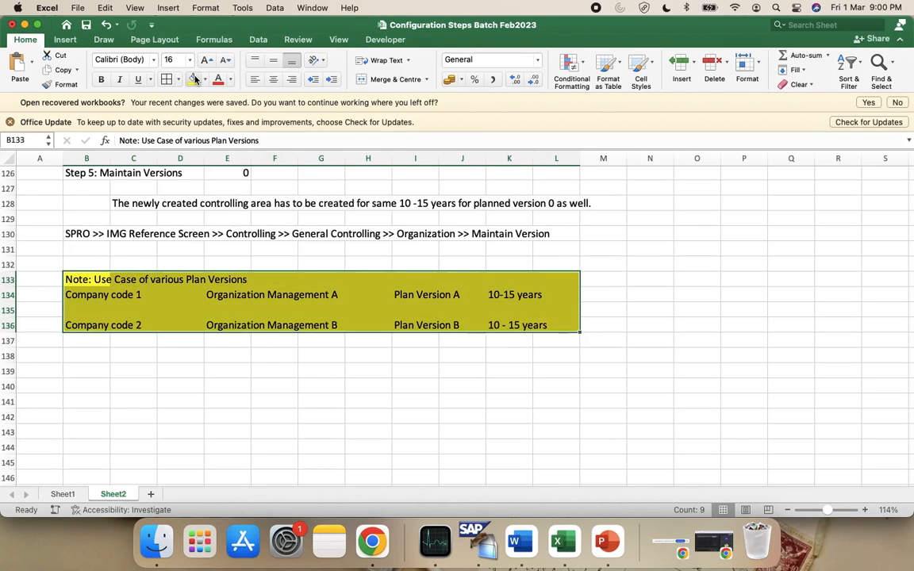
pyautogui.click(183, 372)
pyautogui.scroll(1, 183, 371)
pyautogui.scroll(10, 183, 371)
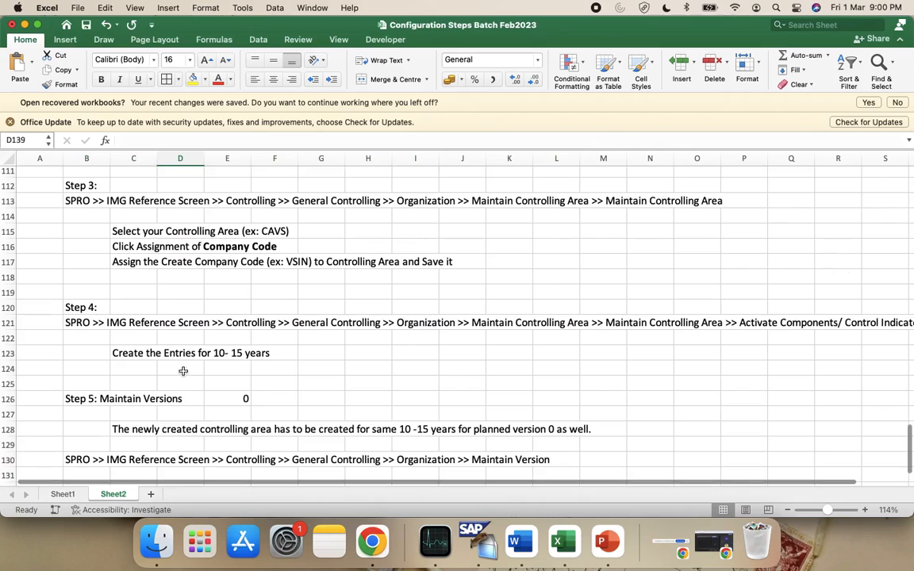
pyautogui.scroll(10, 183, 371)
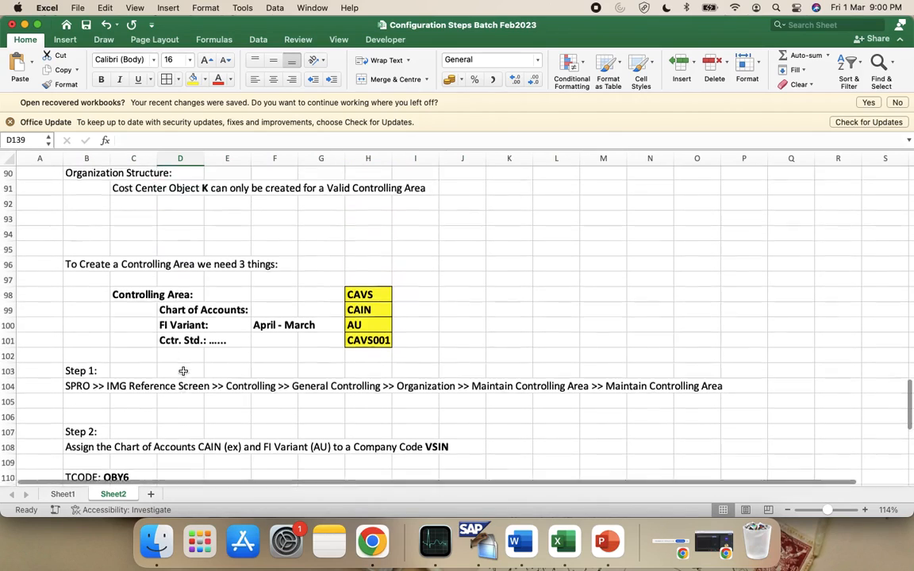
pyautogui.scroll(-20, 183, 372)
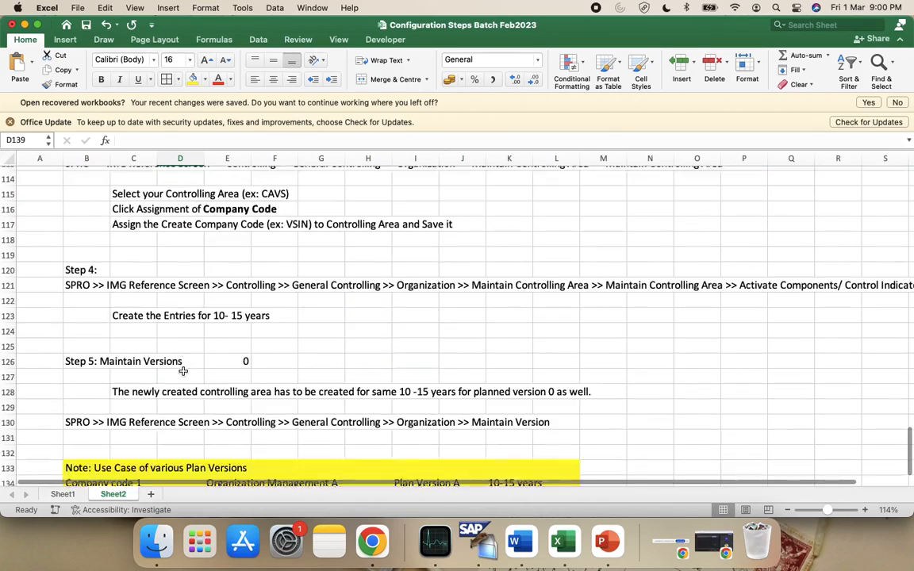
pyautogui.scroll(5, 183, 371)
# Add a 'Cost Centers:' heading in B140 and fill B140:C140 yellow
pyautogui.click(68, 347)
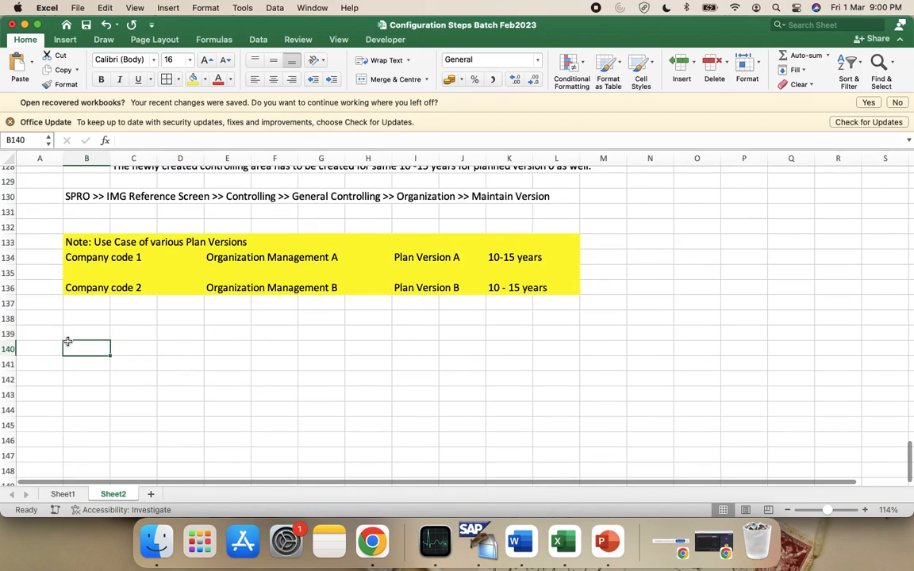
pyautogui.write('Cost')
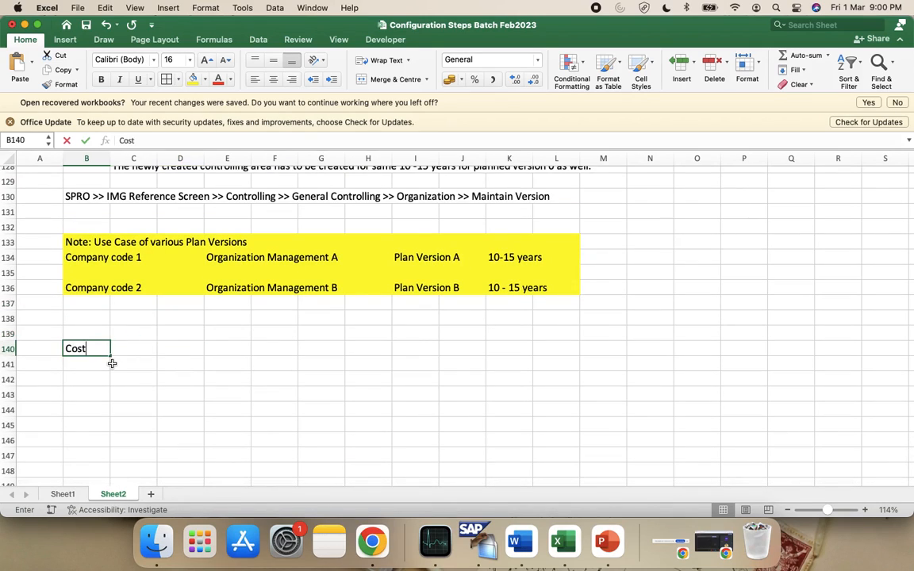
pyautogui.write(' Centers:')
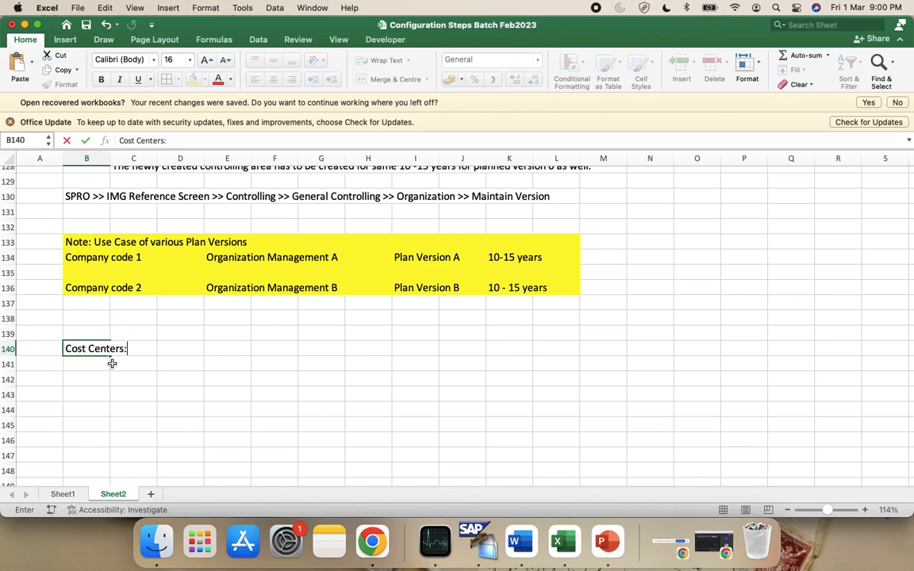
pyautogui.click(120, 375)
pyautogui.click(93, 349)
pyautogui.hotkey('shift', 'Right')
pyautogui.click(191, 78)
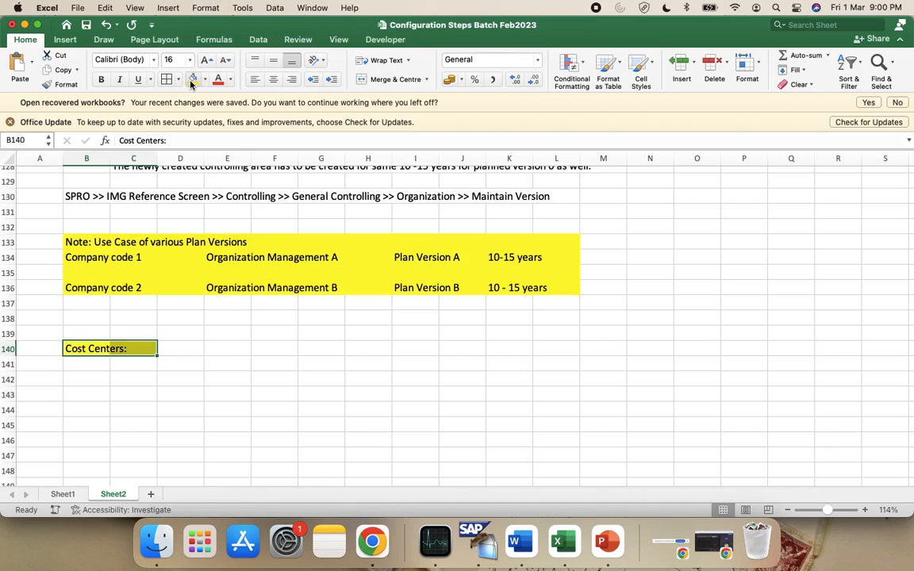
pyautogui.click(195, 421)
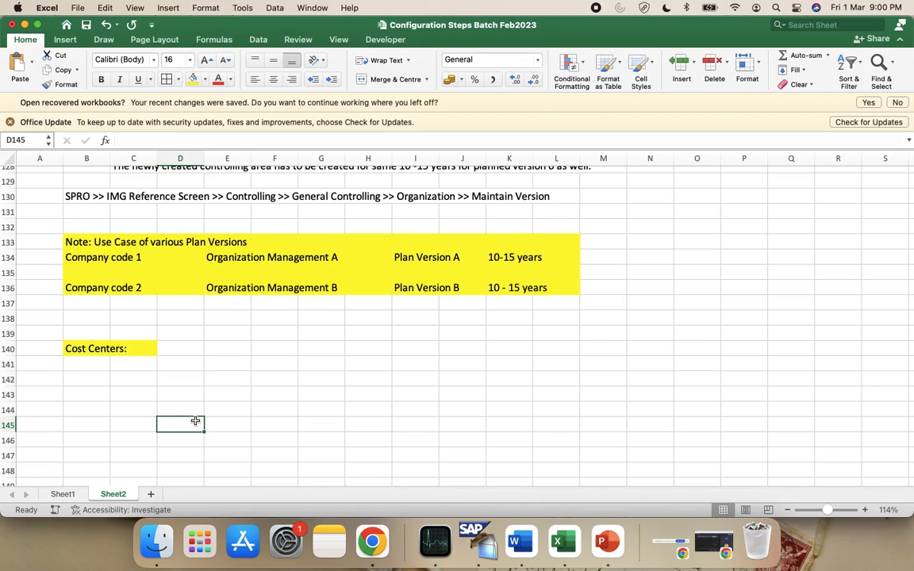
# Enter transaction code KS01 in D140 beside the heading
pyautogui.click(94, 365)
pyautogui.click(100, 375)
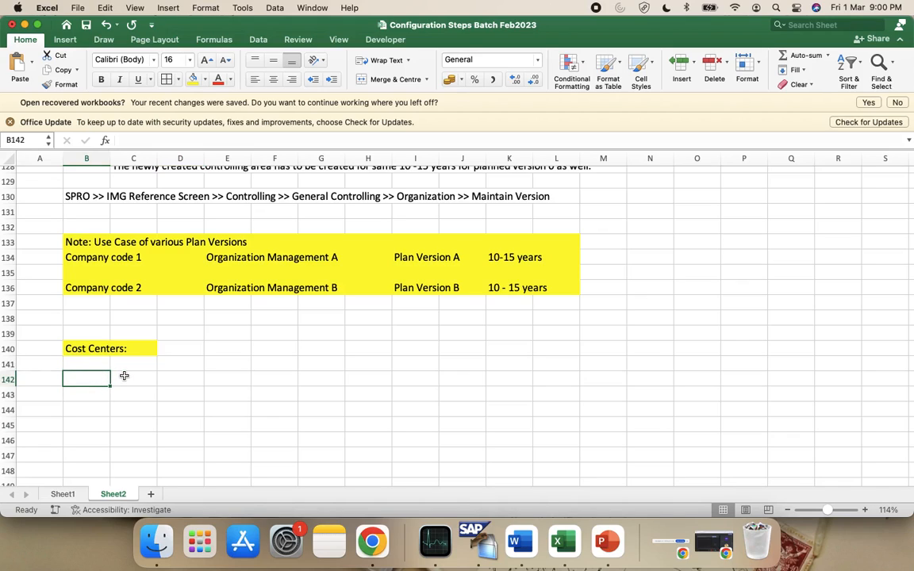
pyautogui.click(180, 349)
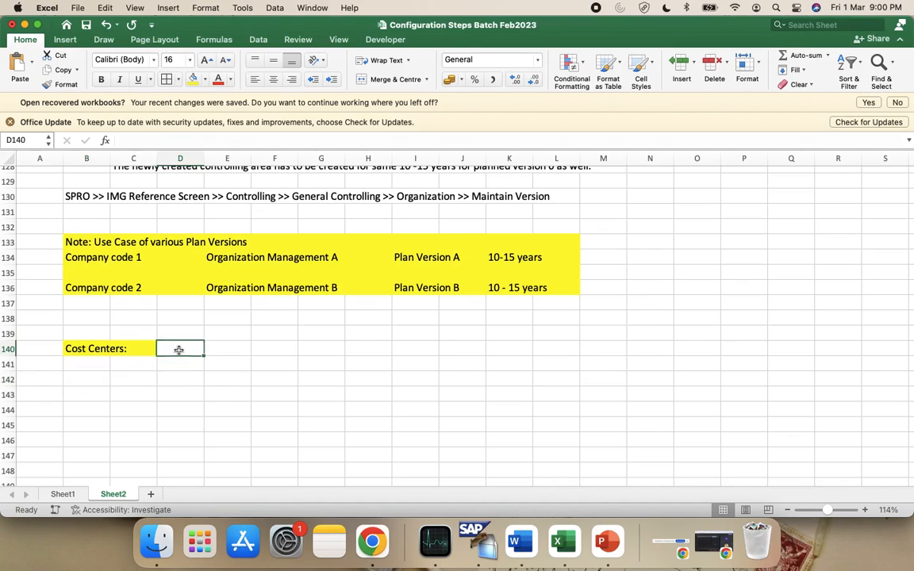
pyautogui.write('KS01')
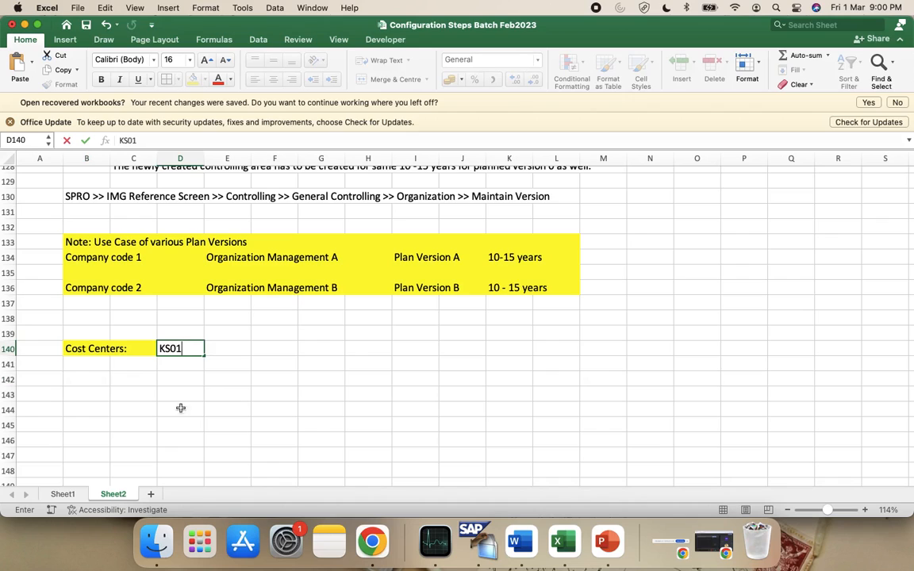
pyautogui.click(136, 387)
pyautogui.click(91, 378)
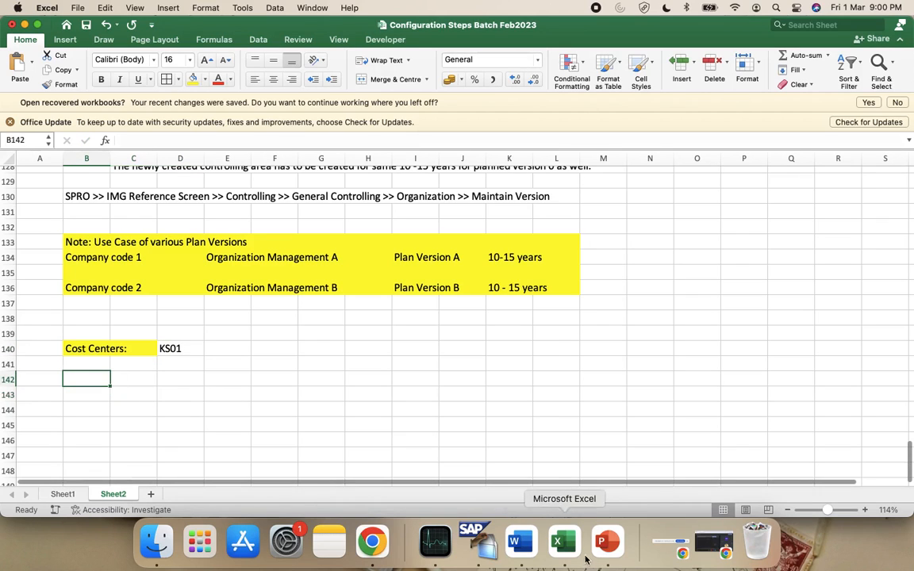
pyautogui.click(473, 539)
pyautogui.click(39, 70)
# Start KS01 with /nks01 and set Valid From to 01.01.2020
pyautogui.write('/n')
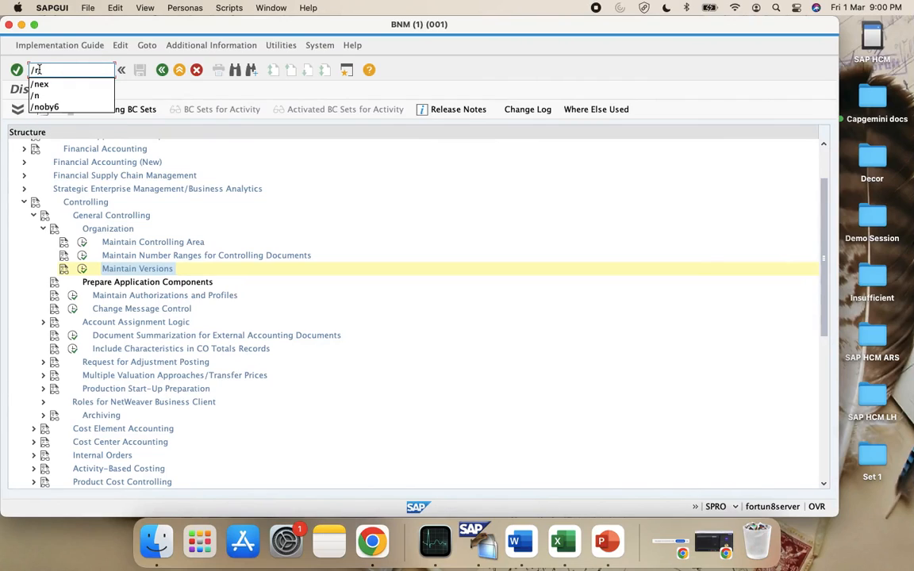
pyautogui.write('ks01')
pyautogui.press('Return')
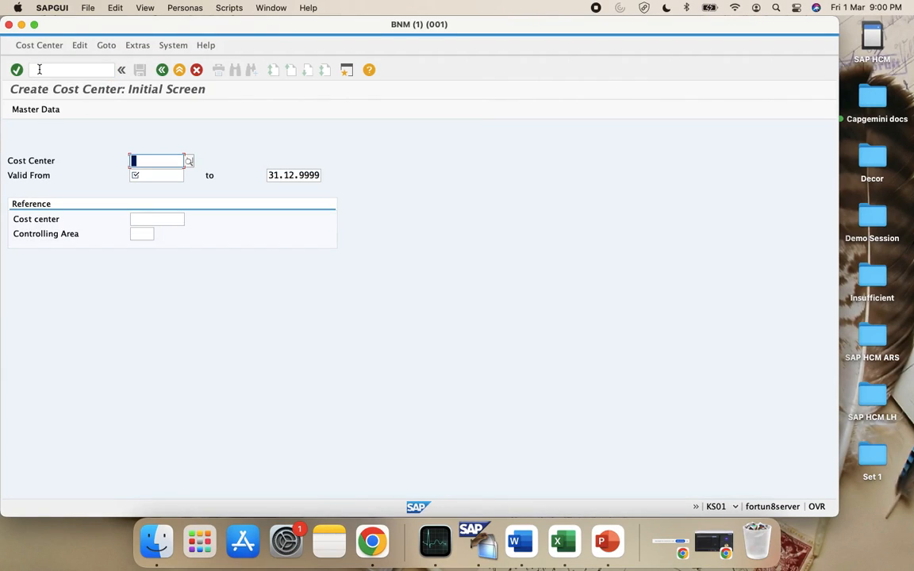
pyautogui.click(157, 175)
pyautogui.write('01')
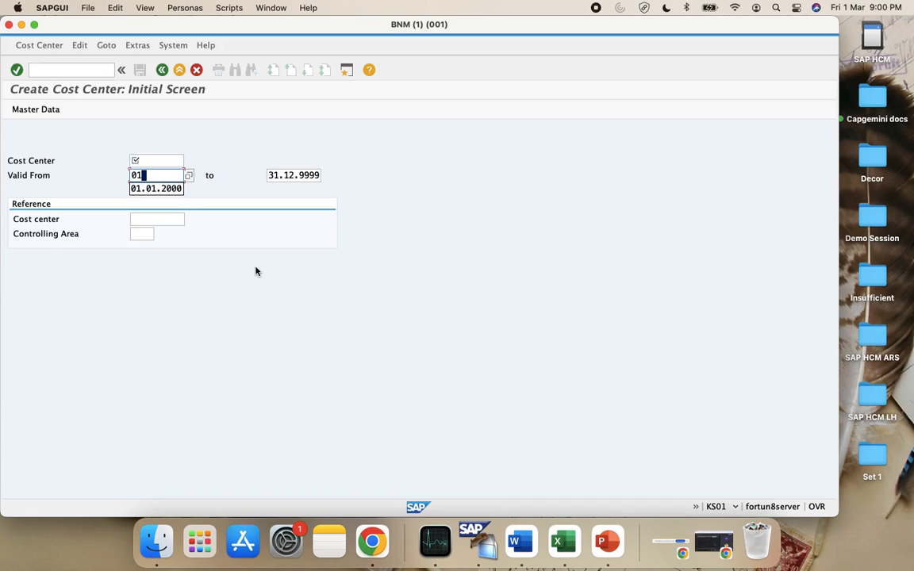
pyautogui.press('Down')
pyautogui.press('Return')
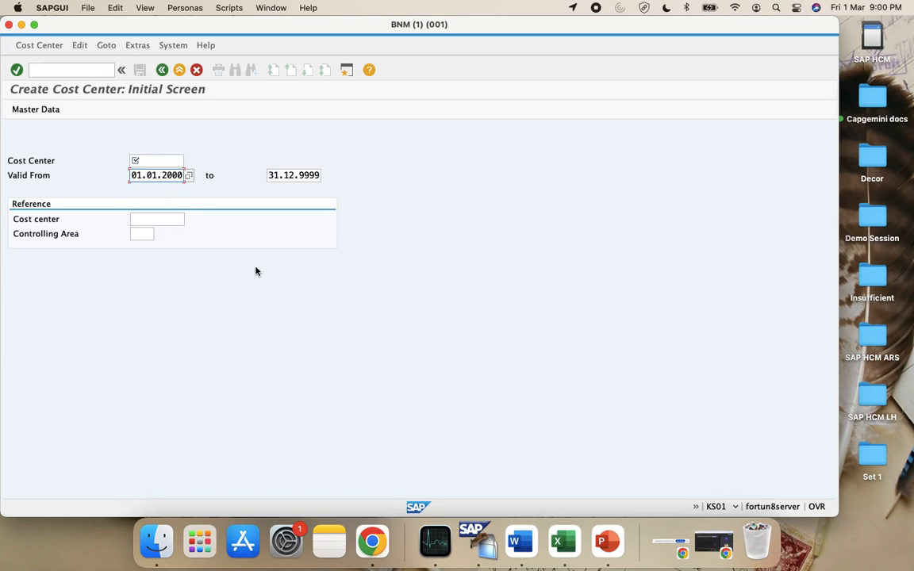
pyautogui.press('BackSpace')
pyautogui.press('BackSpace')
pyautogui.write('20')
pyautogui.click(153, 219)
pyautogui.click(159, 161)
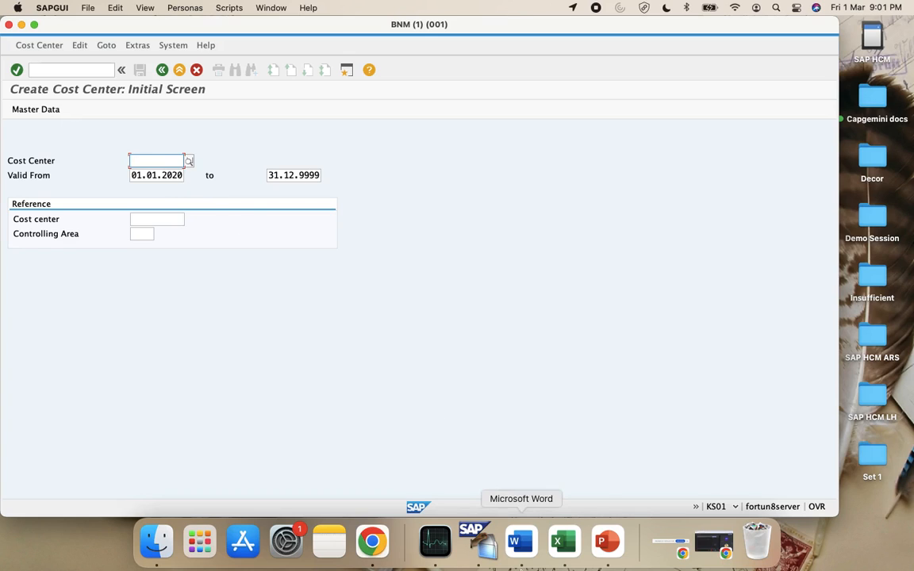
pyautogui.click(565, 544)
pyautogui.scroll(3, 77, 298)
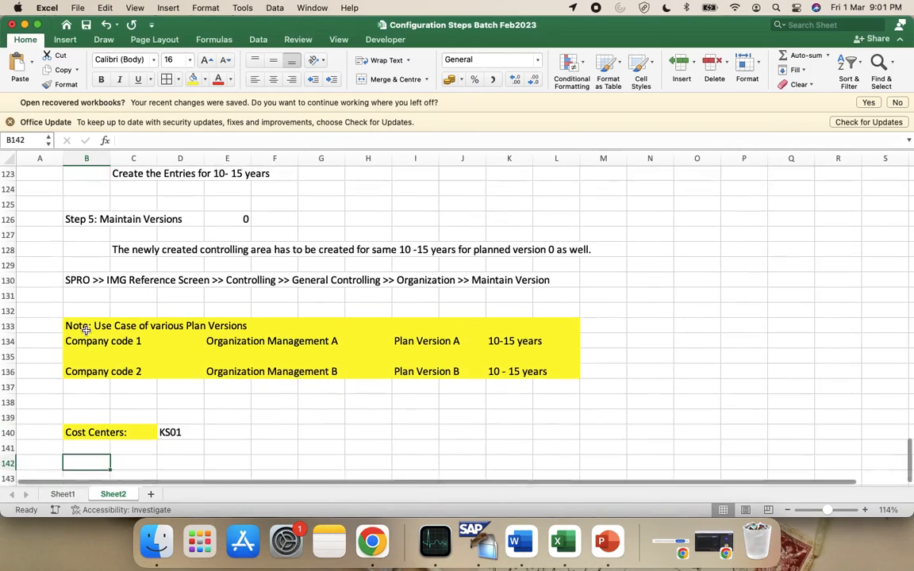
pyautogui.click(64, 493)
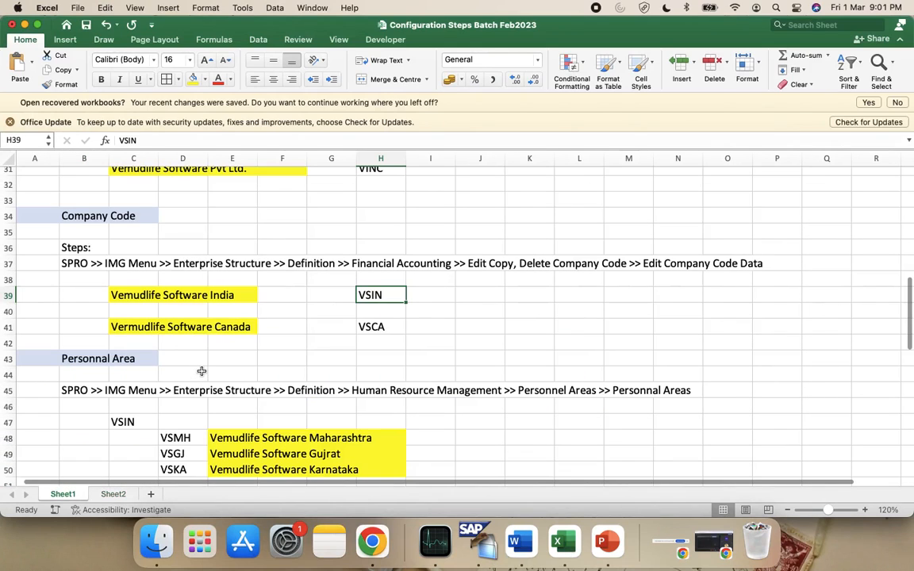
pyautogui.hotkey('ctrl', 'Left')
pyautogui.hotkey('ctrl', 'Right')
pyautogui.scroll(-3, 468, 377)
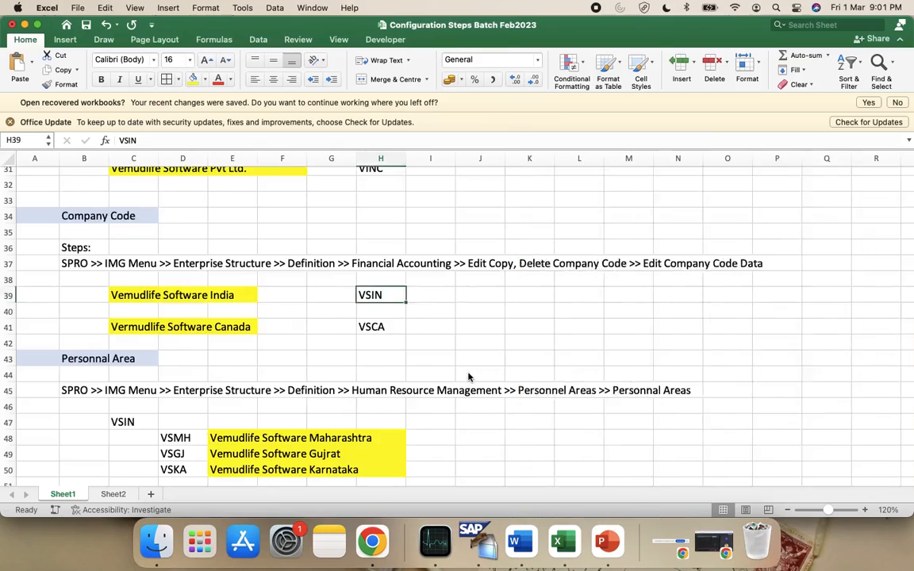
pyautogui.scroll(-3, 468, 377)
pyautogui.scroll(3, 468, 378)
pyautogui.hotkey('ctrl', 'Left')
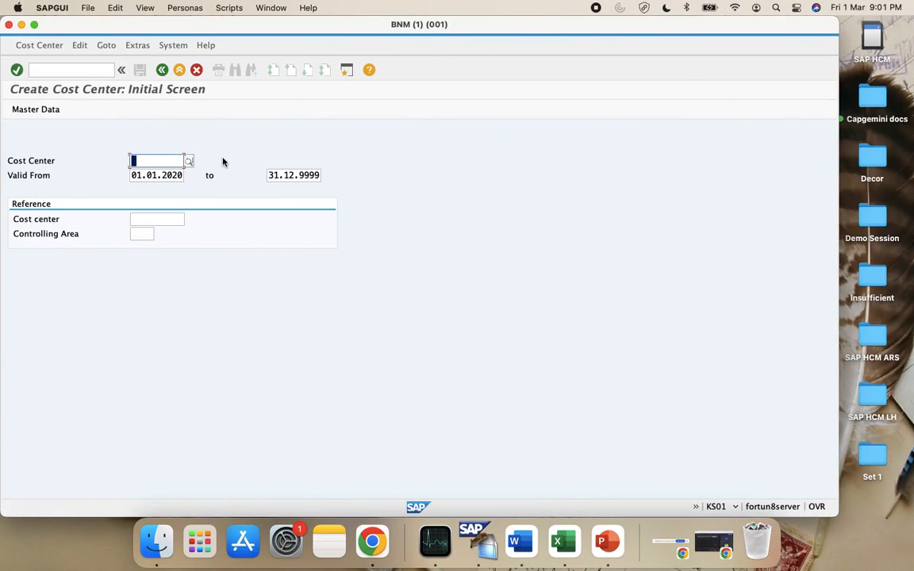
# Set the controlling area to CAVS via Extras > Set Controlling Area
pyautogui.write('CSI')
pyautogui.press('BackSpace')
pyautogui.press('BackSpace')
pyautogui.press('BackSpace')
pyautogui.write('VSIN ')
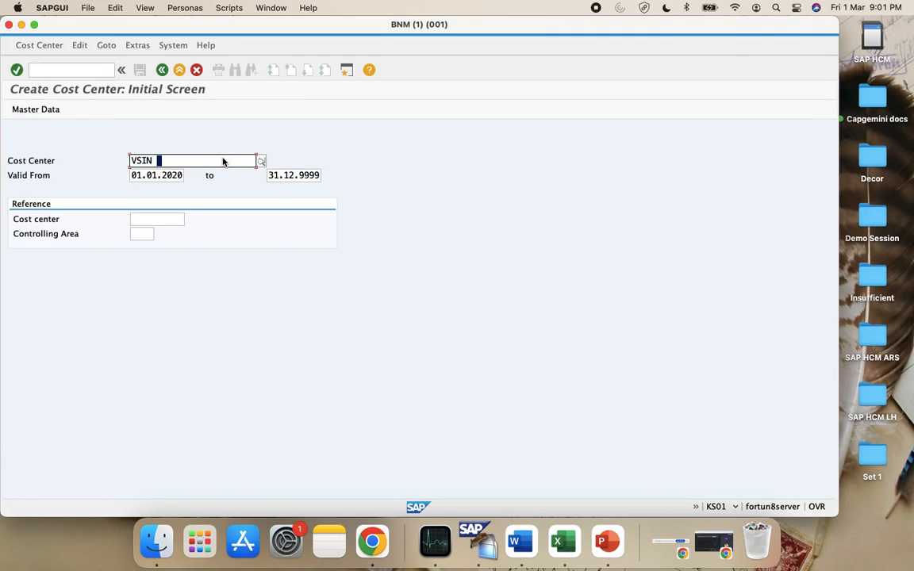
pyautogui.write('CC')
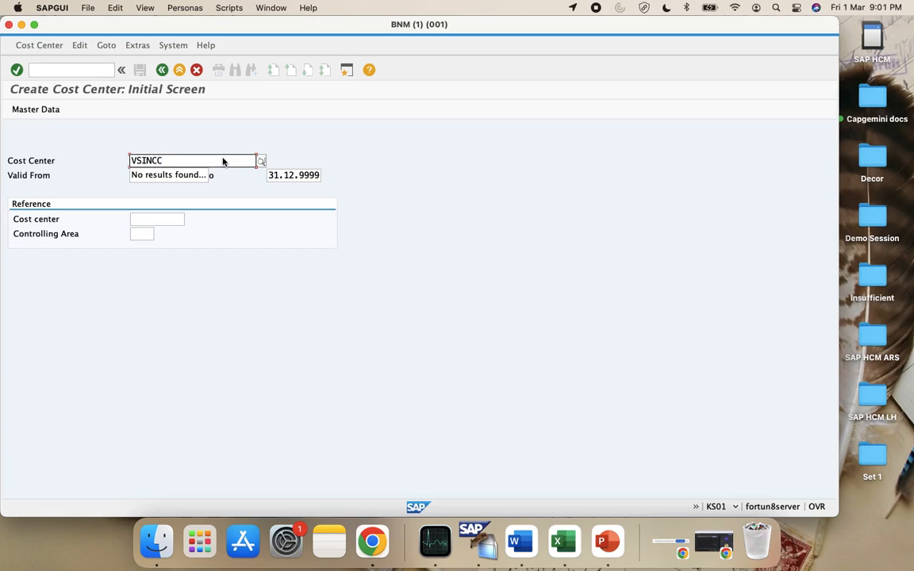
pyautogui.write('MH')
pyautogui.click(123, 47)
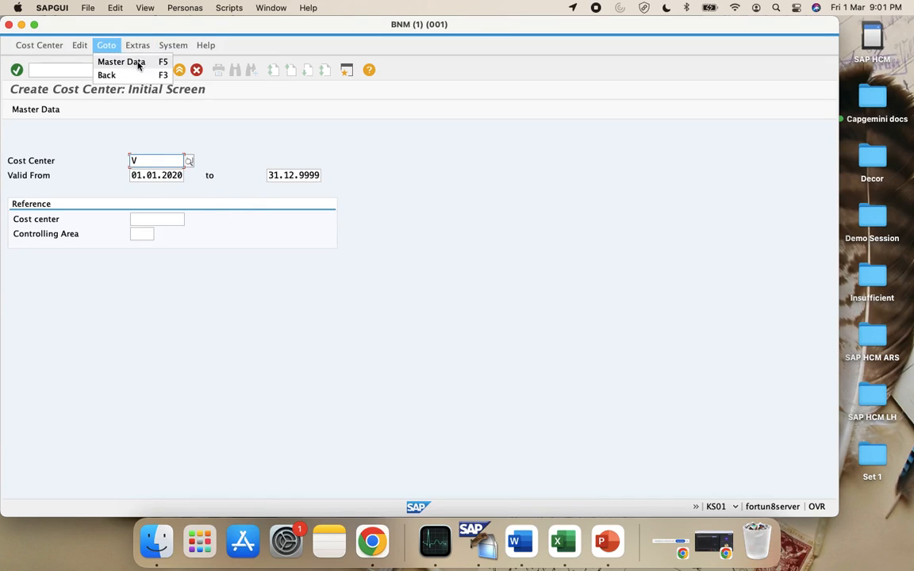
pyautogui.click(147, 75)
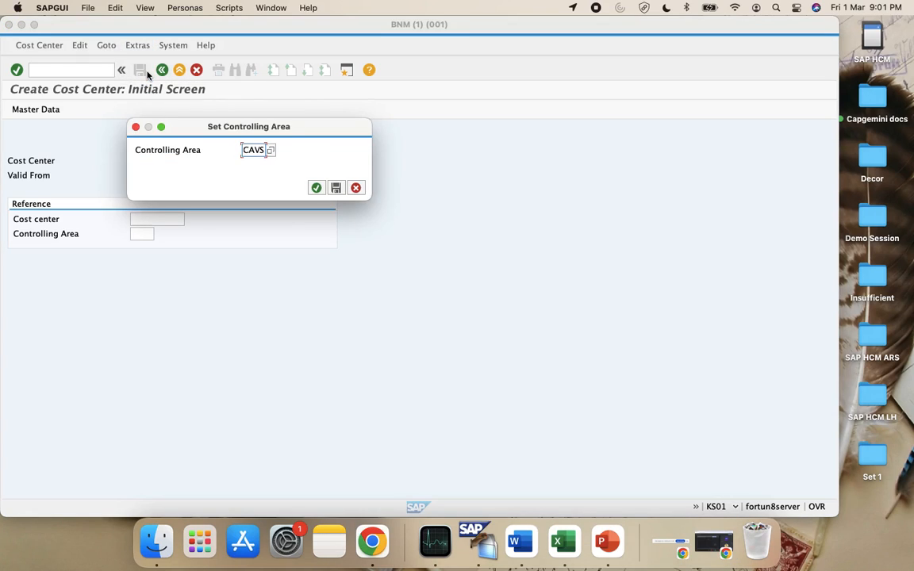
pyautogui.click(316, 187)
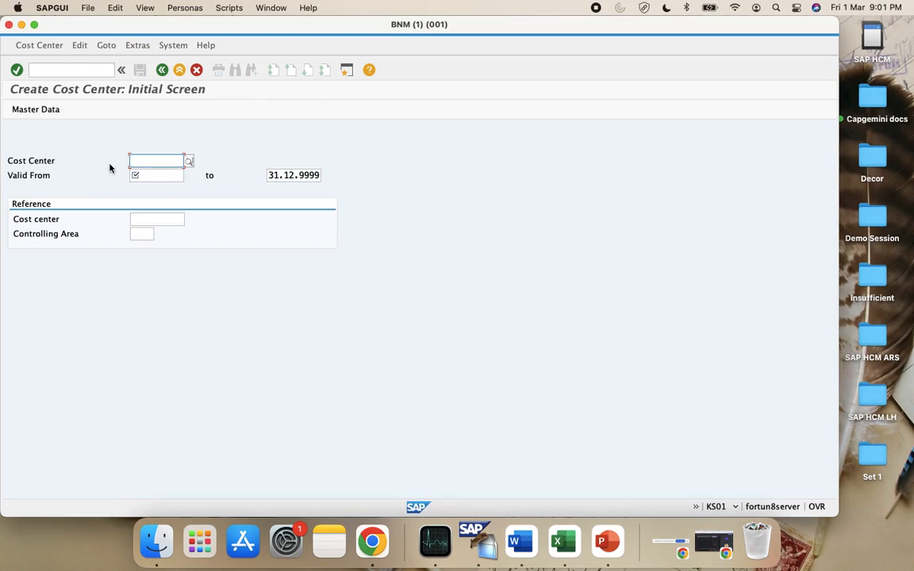
pyautogui.click(136, 45)
pyautogui.click(147, 75)
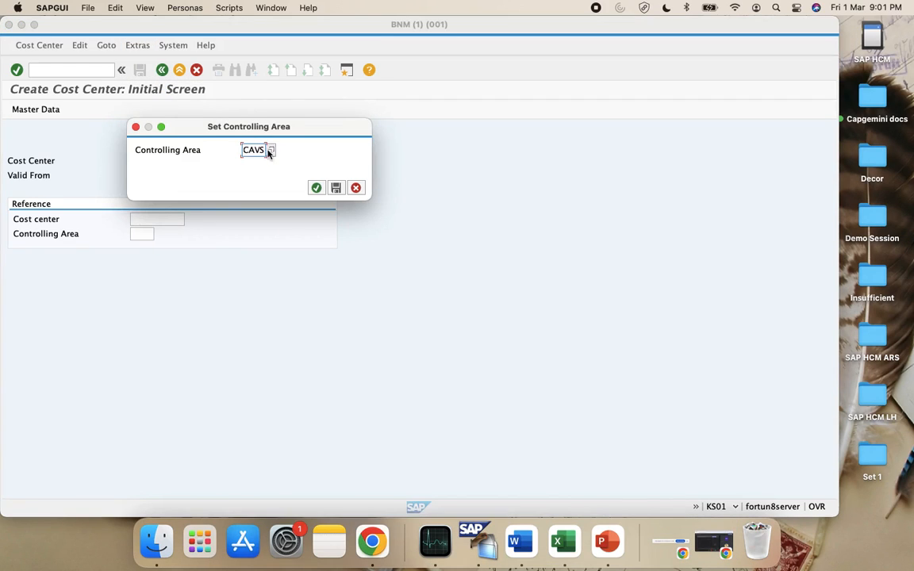
pyautogui.click(316, 187)
# Enter VSINCCMH as the cost center code and copy it
pyautogui.press('BackSpace')
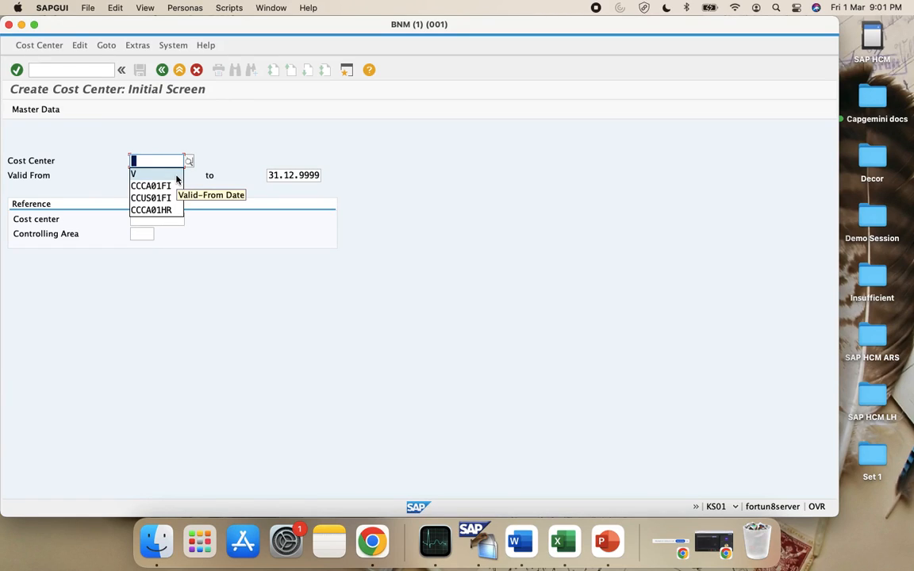
pyautogui.write('VS')
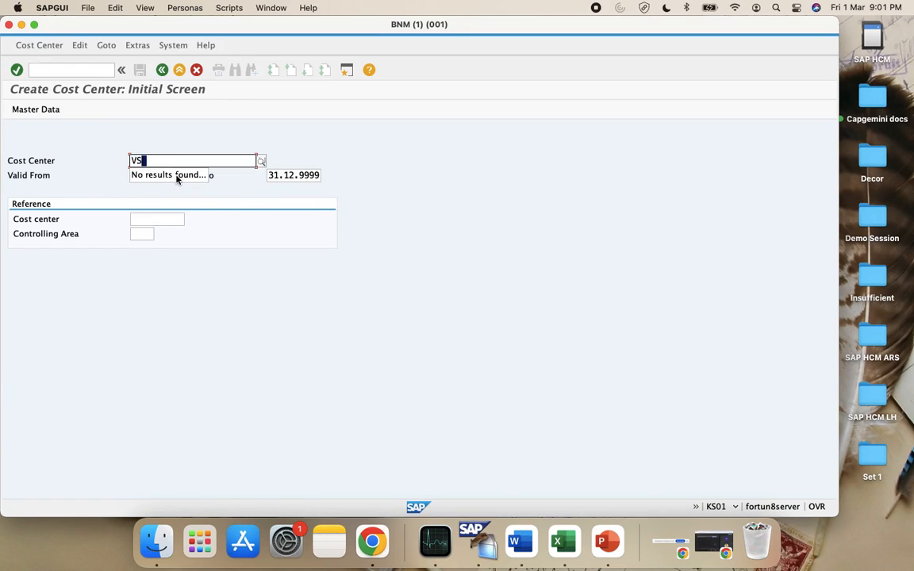
pyautogui.write('INCCMH')
pyautogui.press('super+a')
pyautogui.press('super+c')
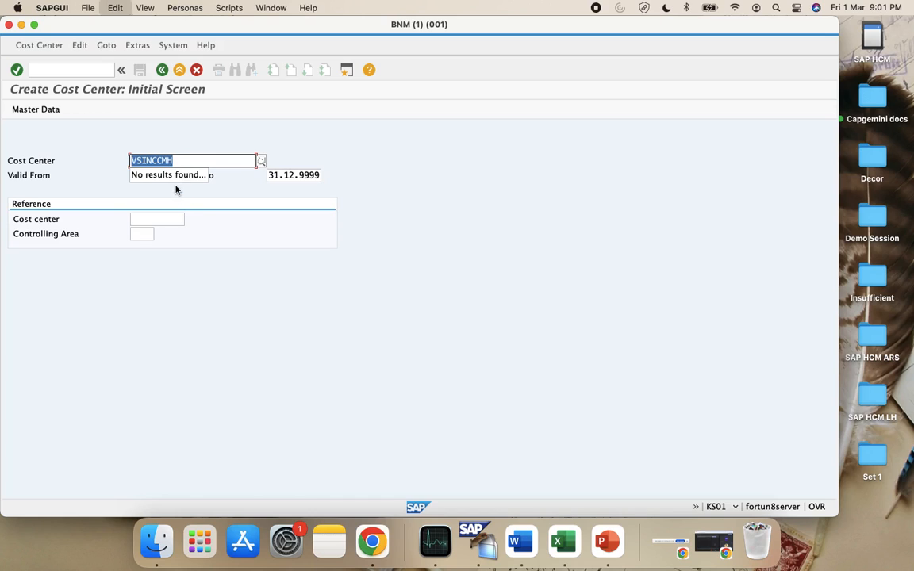
# Paste VSINCCMH into cell D142 on Sheet2
pyautogui.click(557, 544)
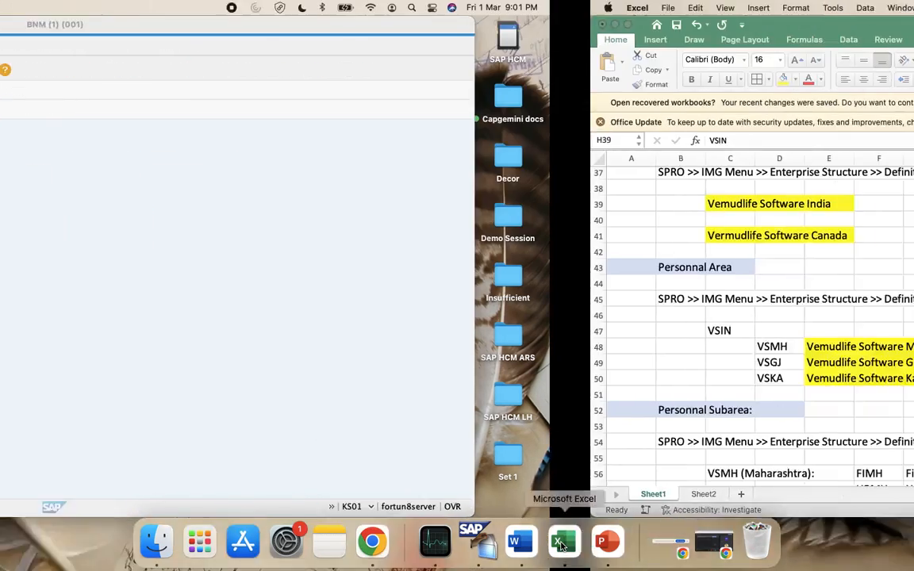
pyautogui.scroll(-15, 354, 431)
pyautogui.scroll(-5, 354, 432)
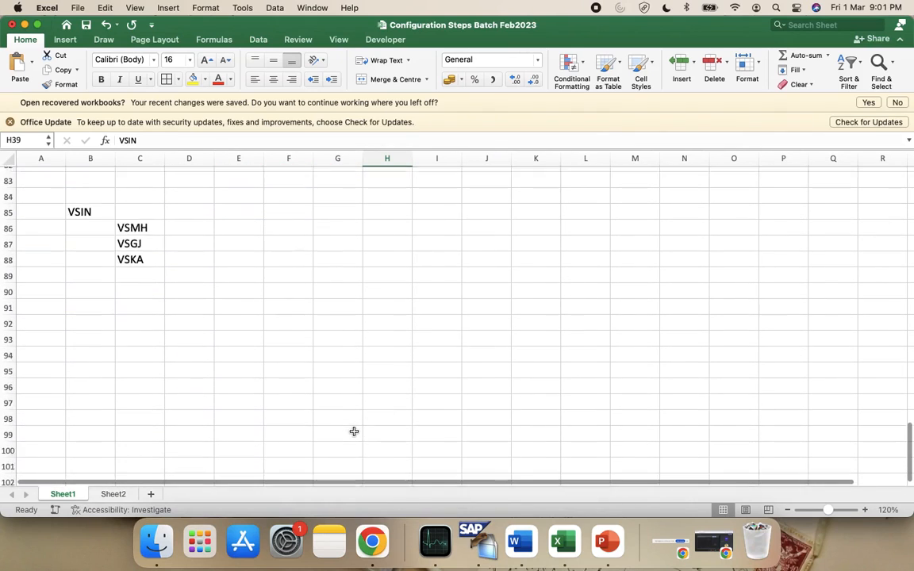
pyautogui.scroll(3, 353, 431)
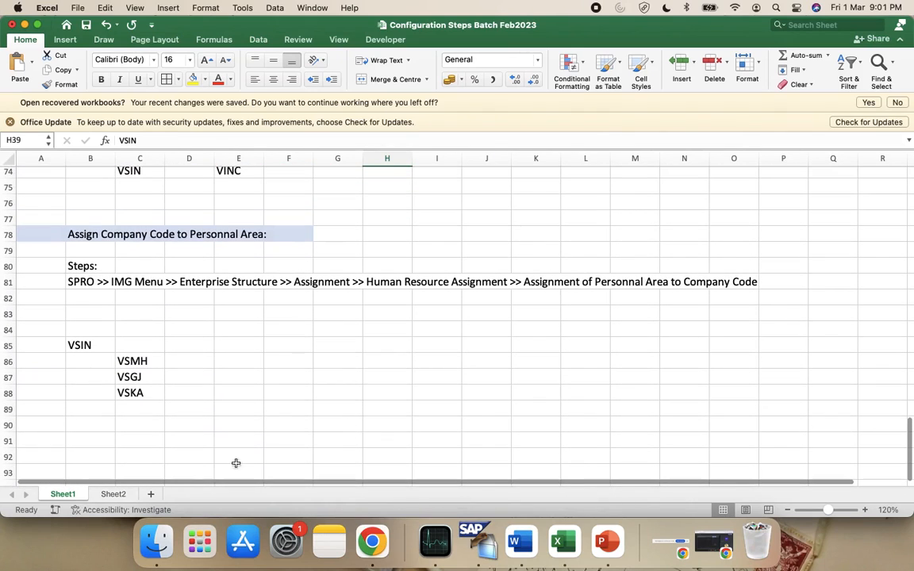
pyautogui.click(108, 494)
pyautogui.scroll(-5, 231, 404)
pyautogui.click(172, 281)
pyautogui.press('super+v')
pyautogui.click(263, 346)
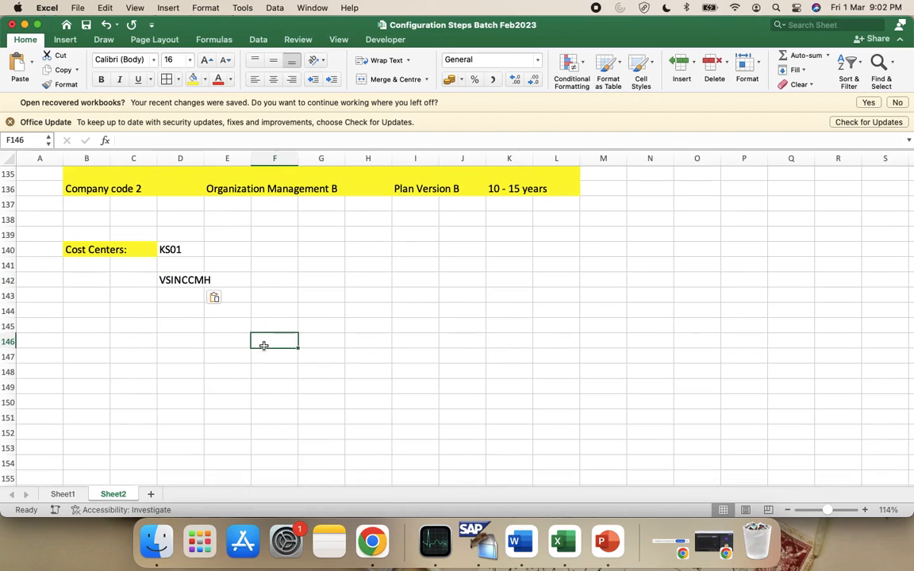
pyautogui.click(130, 279)
# Type Maharashtra in F142 beside the cost center code
pyautogui.click(275, 278)
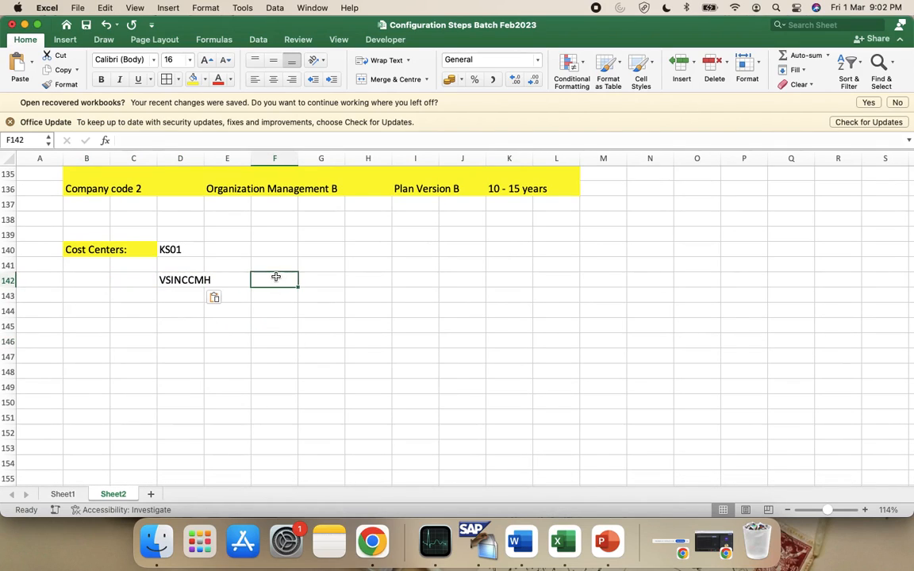
pyautogui.write('Mahara')
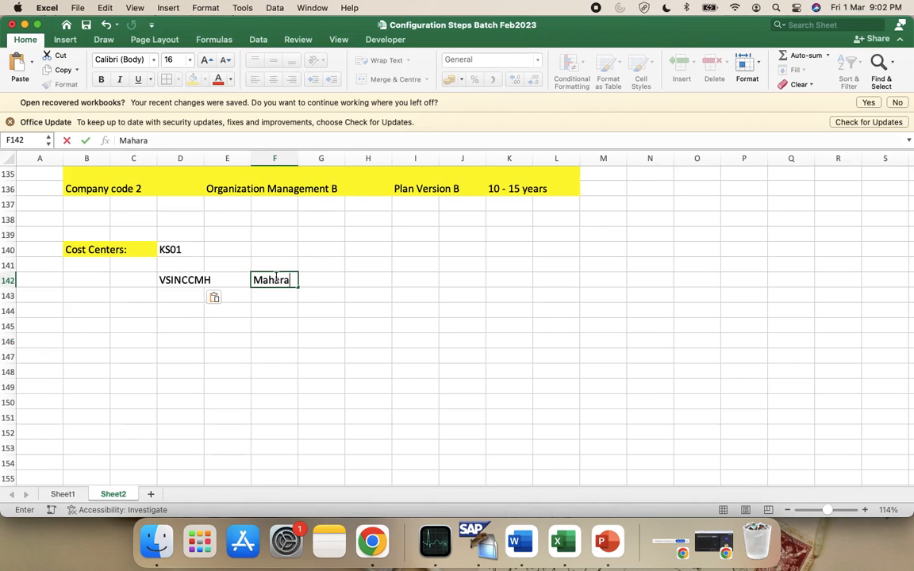
pyautogui.write('shtra')
pyautogui.press('Return')
pyautogui.hotkey('ctrl', 'Left')
# Paste VSINCCMH as cost center, set Valid From 01.01.2020, and continue to the Basic Screen
pyautogui.click(148, 178)
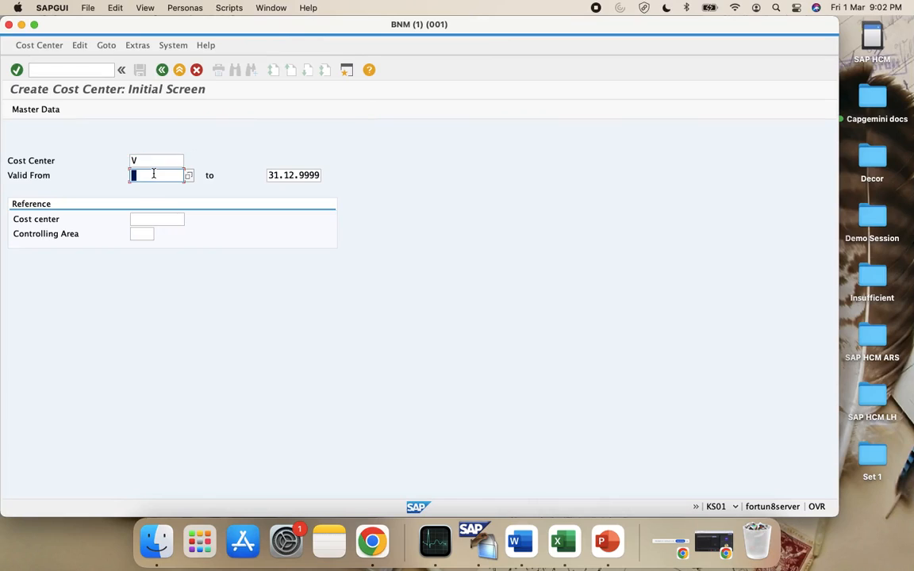
pyautogui.doubleClick(150, 159)
pyautogui.press('super+v')
pyautogui.click(166, 178)
pyautogui.write('01')
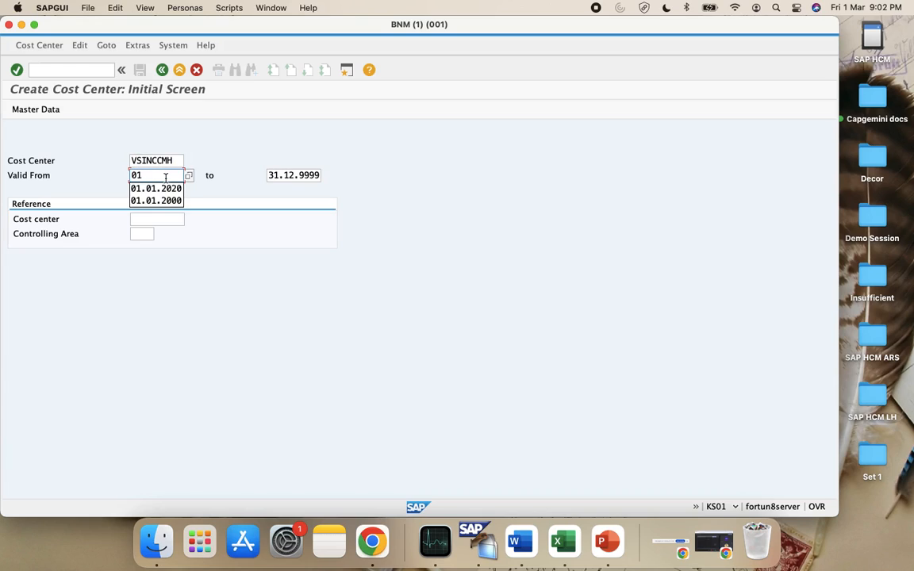
pyautogui.press('Down')
pyautogui.press('Return')
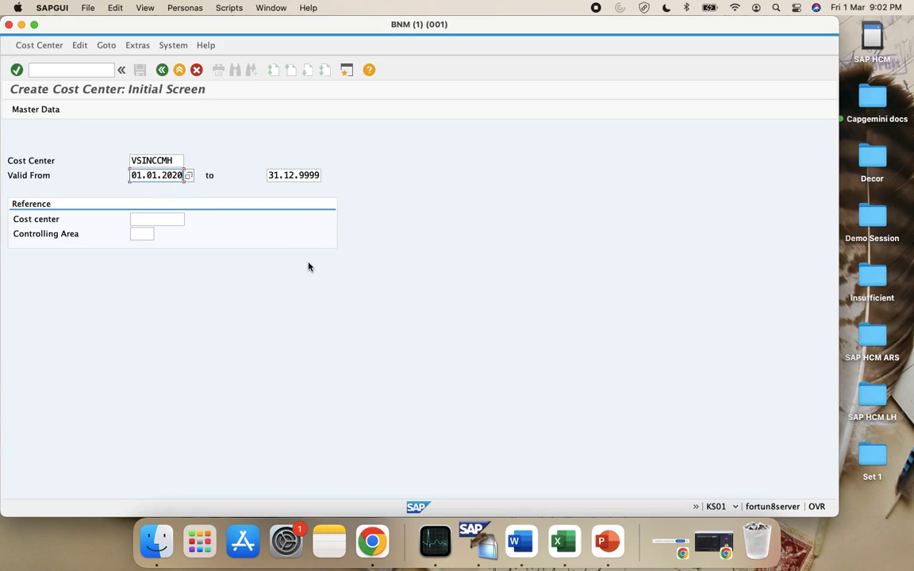
pyautogui.press('Return')
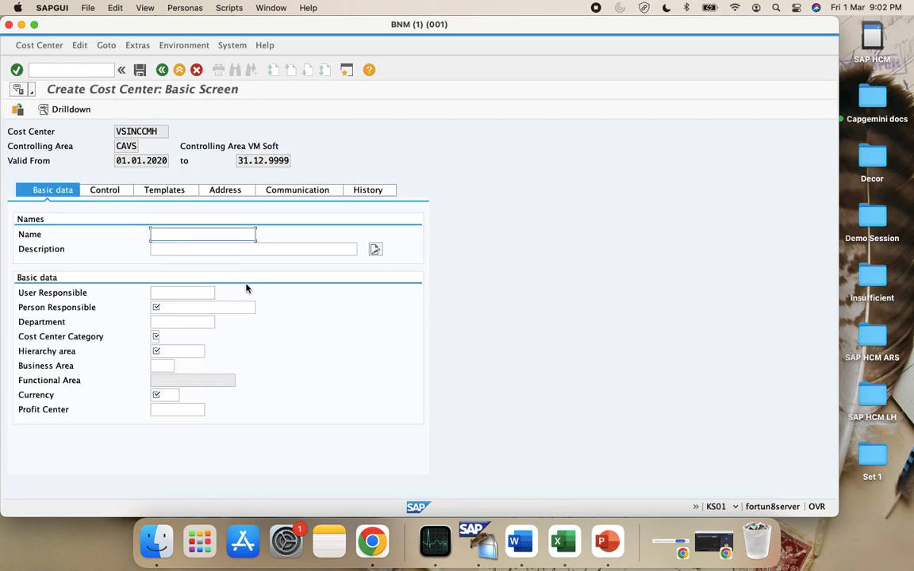
# Name the cost center 'VS India CC MH' with description 'VS India CC Maharashtra'
pyautogui.write('VSINCCMH')
pyautogui.doubleClick(203, 236)
pyautogui.press('BackSpace')
pyautogui.write('V')
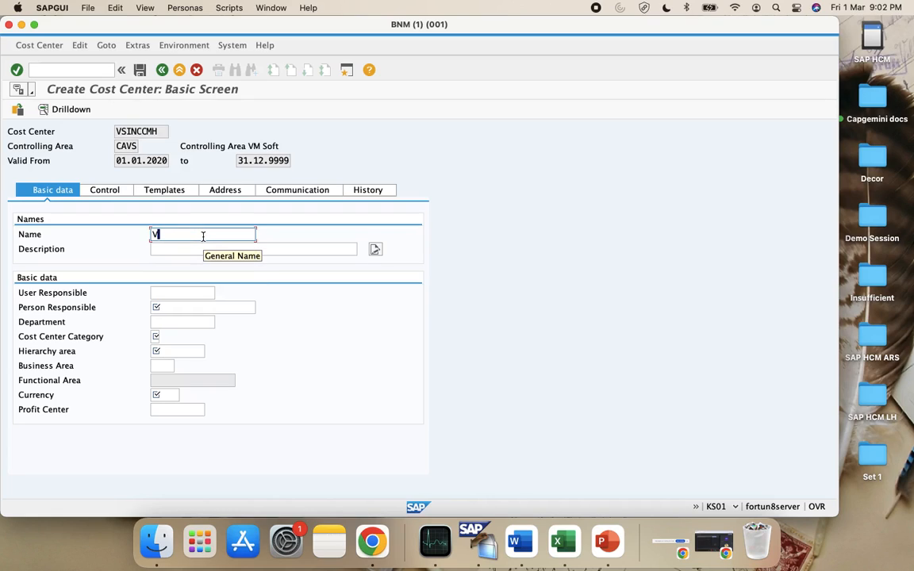
pyautogui.write('S India CC MH')
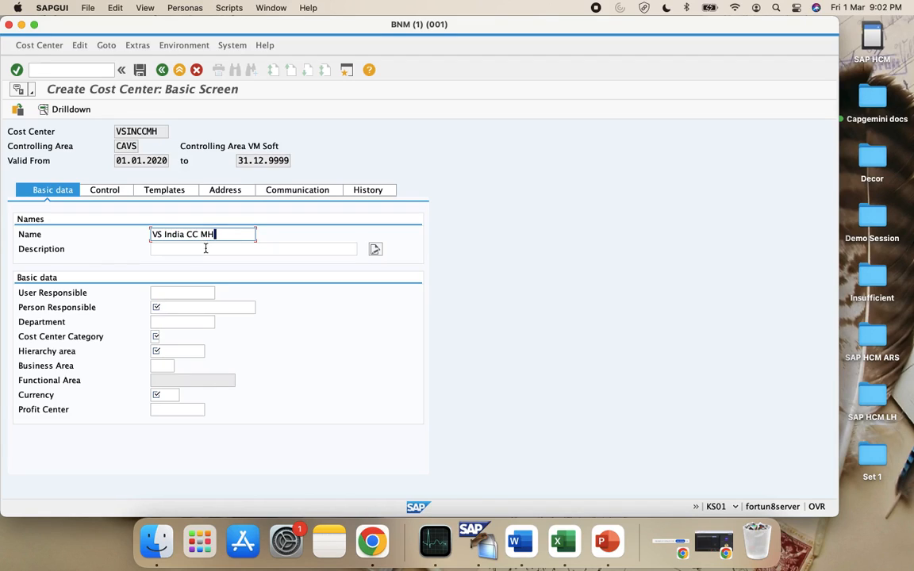
pyautogui.press('super+a')
pyautogui.press('super+c')
pyautogui.click(206, 249)
pyautogui.press('super+v')
pyautogui.press('BackSpace')
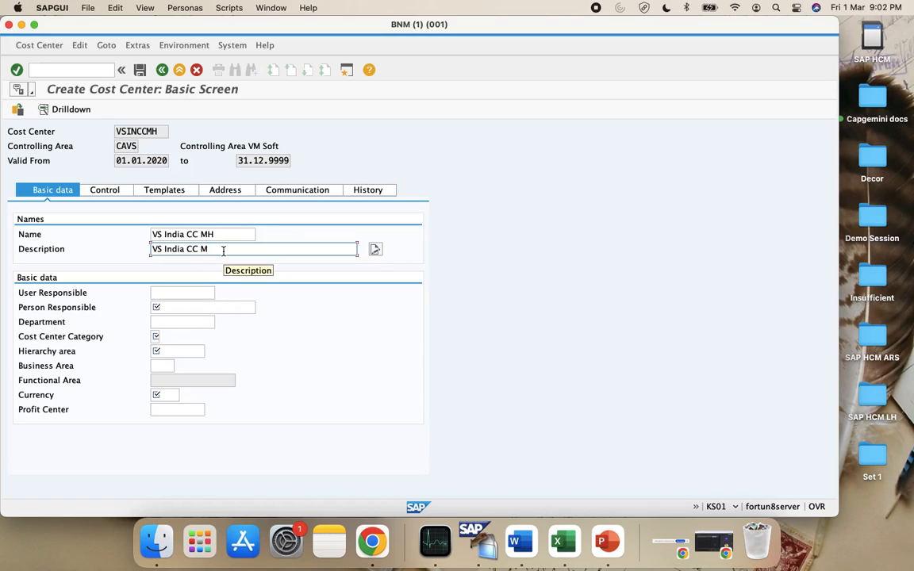
pyautogui.write('aharashtra')
# Set person responsible to Anything, category W (Administration) and hierarchy area CAVS001
pyautogui.click(211, 309)
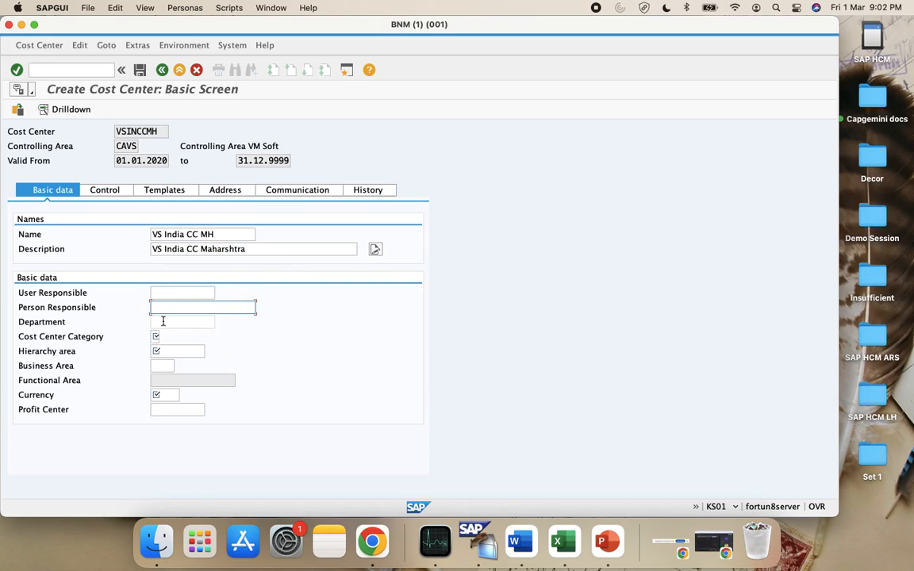
pyautogui.write('An')
pyautogui.write('hing')
pyautogui.click(158, 338)
pyautogui.click(165, 338)
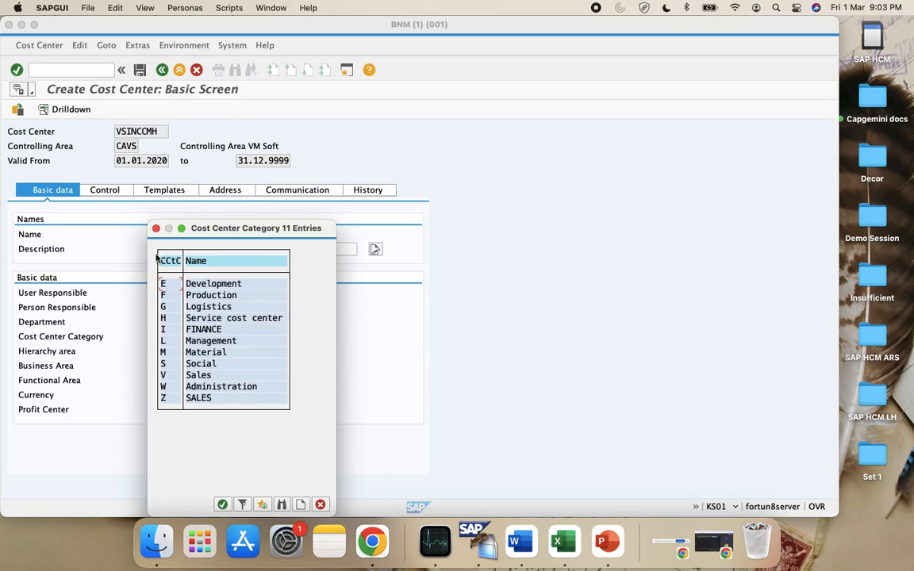
pyautogui.doubleClick(163, 386)
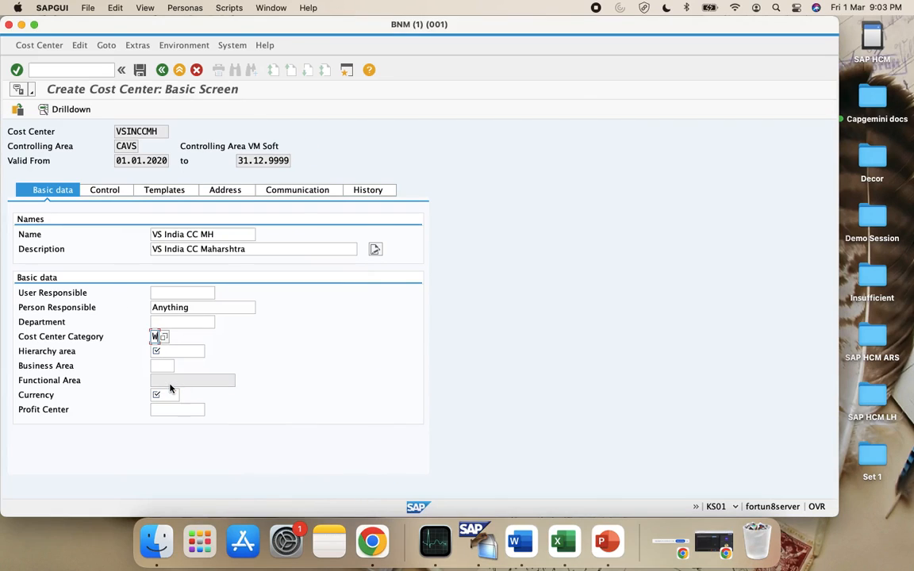
pyautogui.click(159, 350)
pyautogui.click(210, 351)
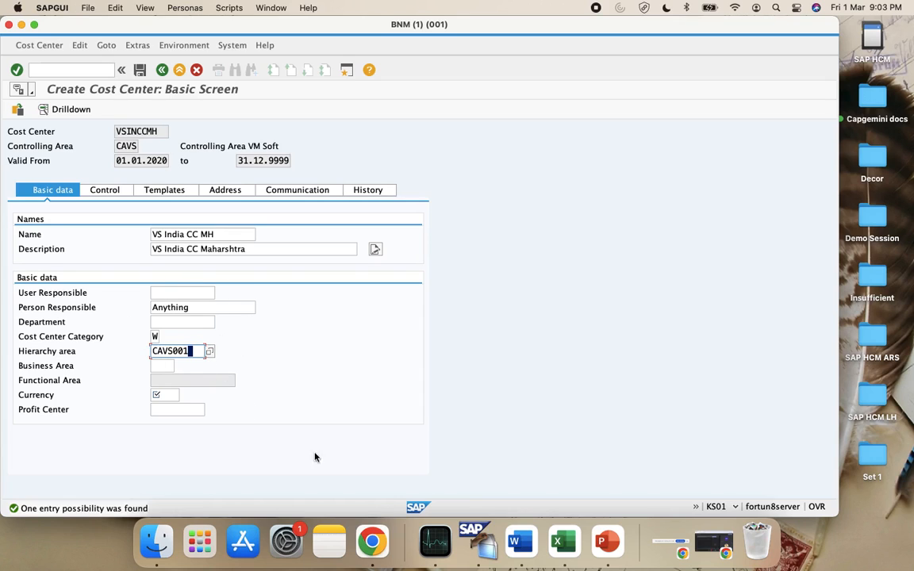
pyautogui.click(560, 542)
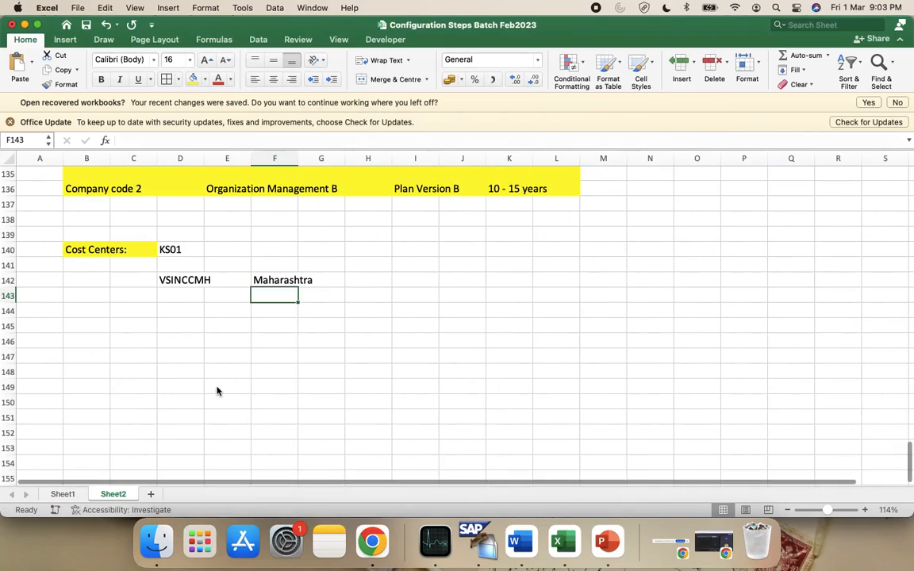
# Check the Excel notes for controlling area CAVS and hierarchy CAVS001, then return to SAP GUI
pyautogui.scroll(15, 217, 389)
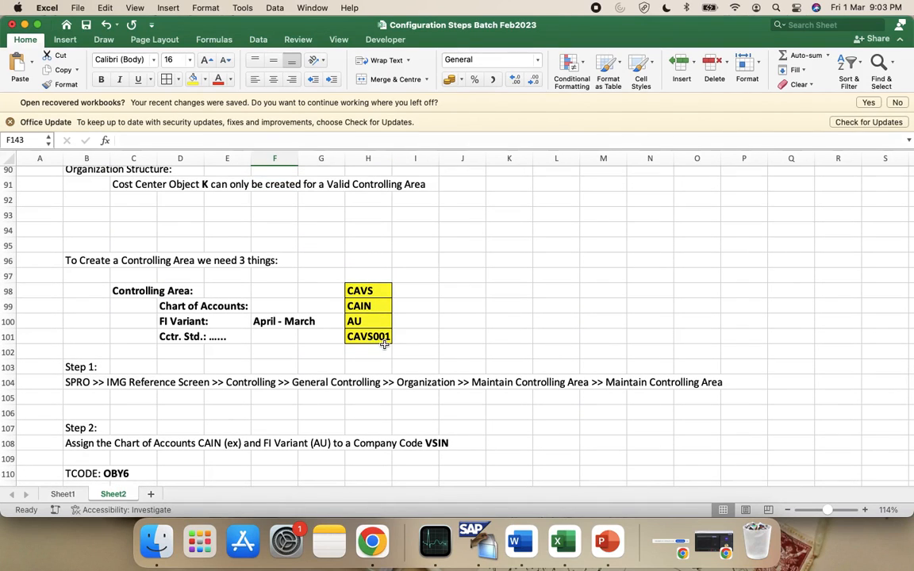
pyautogui.press('super+Tab')
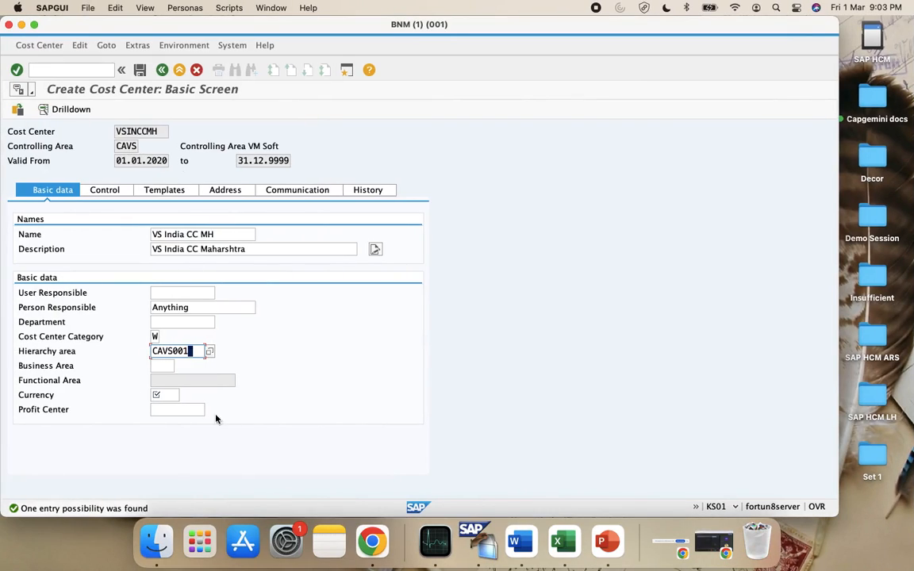
# Set the cost center currency to INR (Indian Rupee)
pyautogui.click(161, 394)
pyautogui.write('INR')
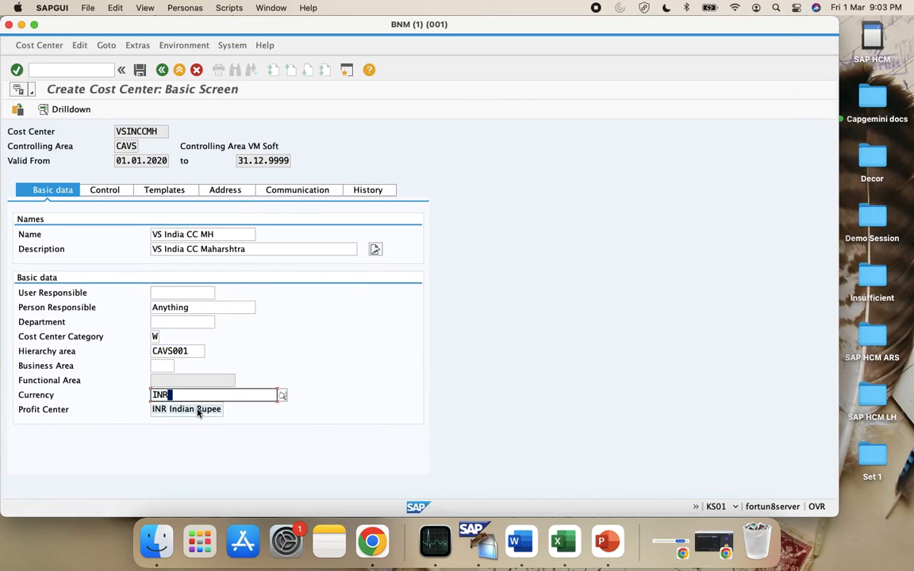
pyautogui.click(198, 410)
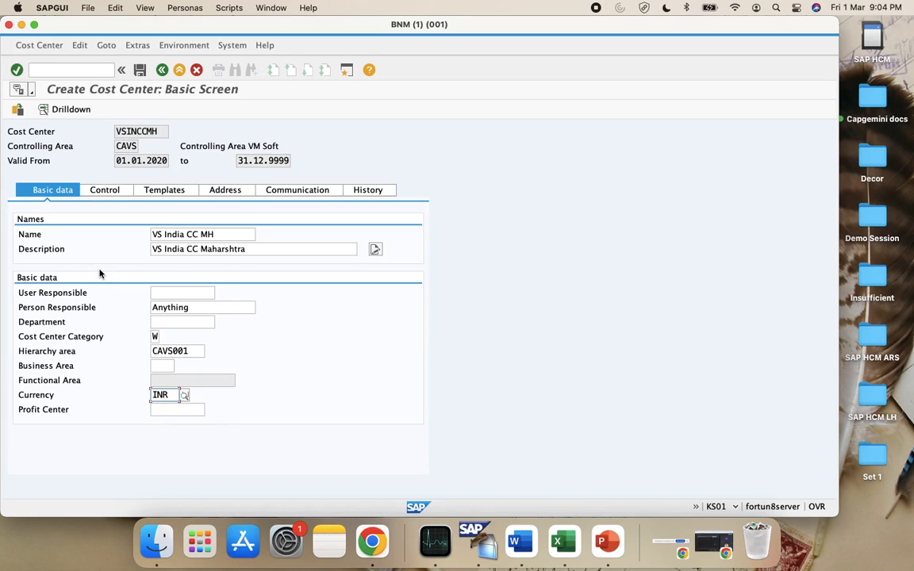
# Check the VSINCCMH entries, dismiss the profit center breakdown, and save the cost center
pyautogui.click(70, 107)
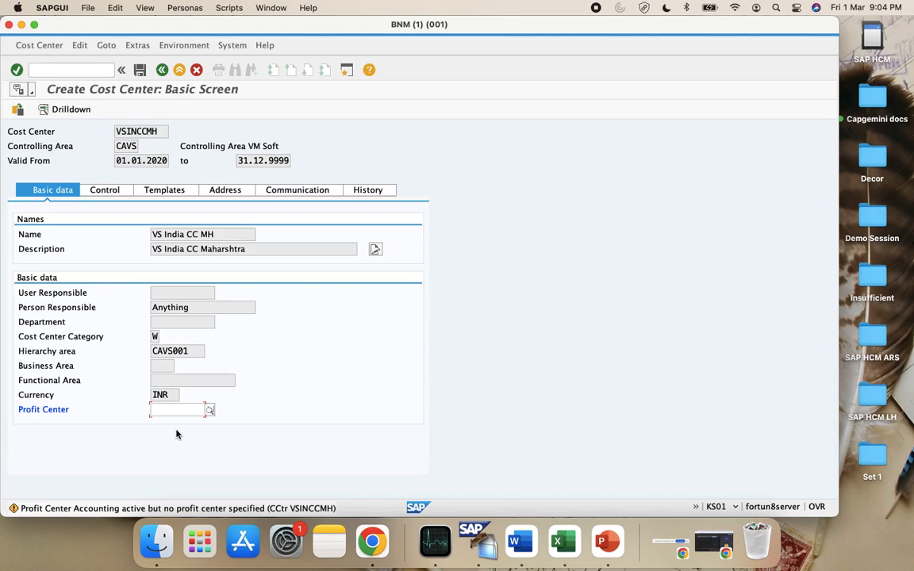
pyautogui.press('Return')
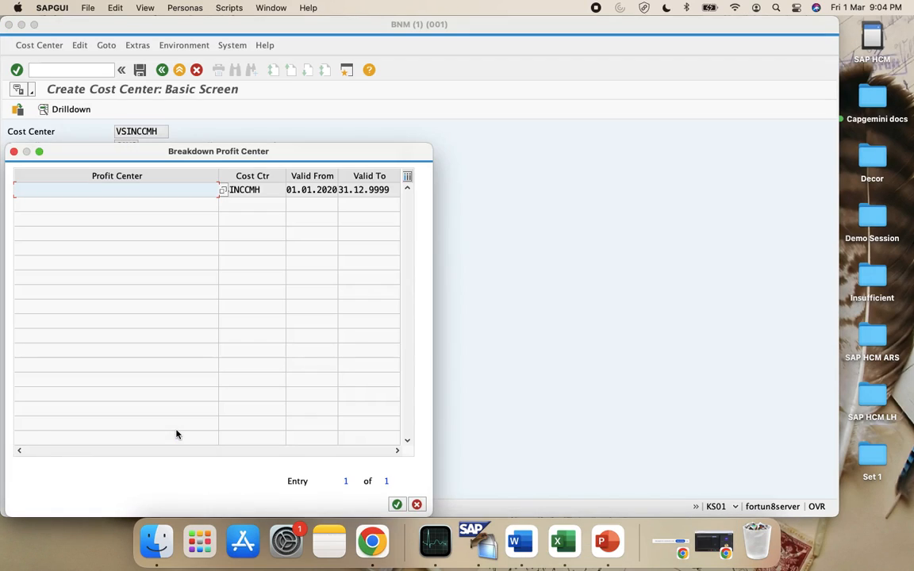
pyautogui.click(397, 504)
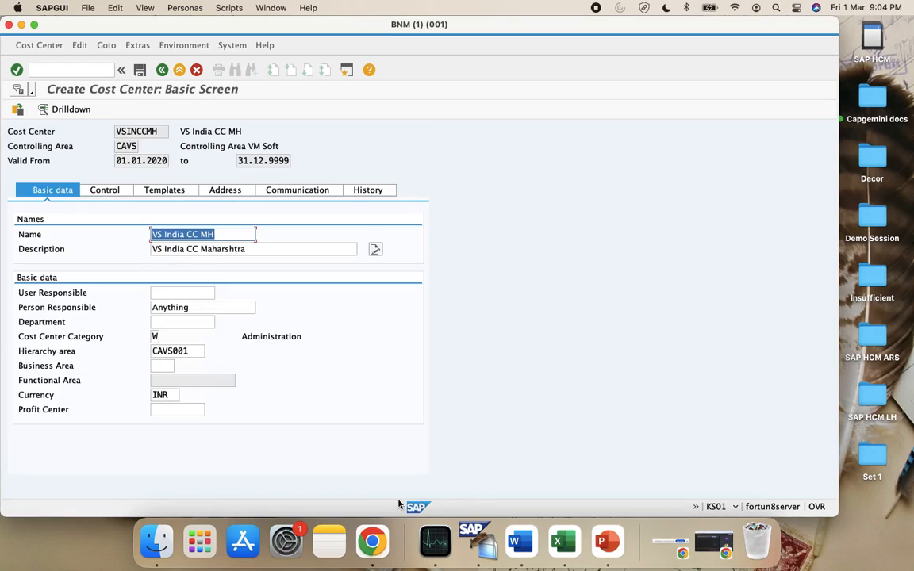
pyautogui.click(140, 71)
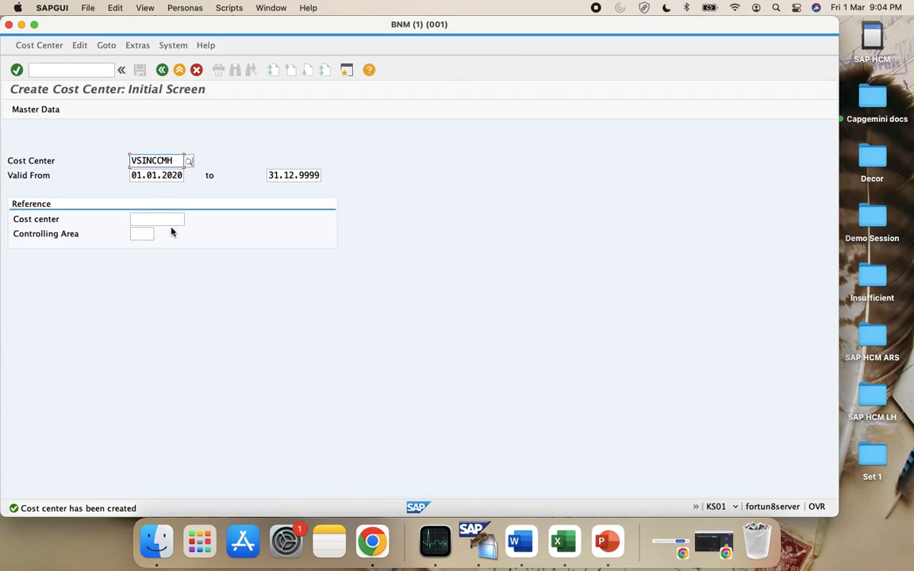
# Start cost center VSINCCGJ with name VS India CC GJ and description VS India CC Gujrat
pyautogui.press('BackSpace')
pyautogui.press('BackSpace')
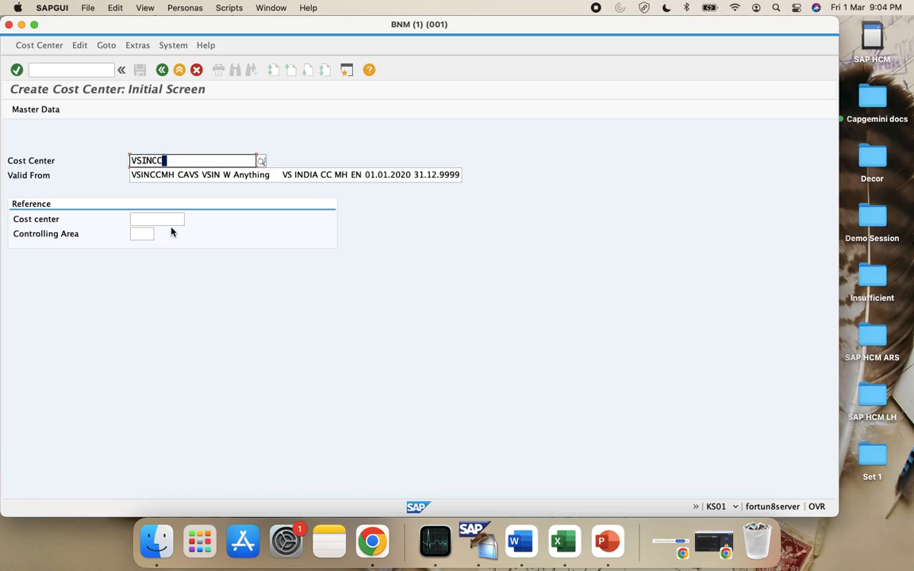
pyautogui.write('GJ')
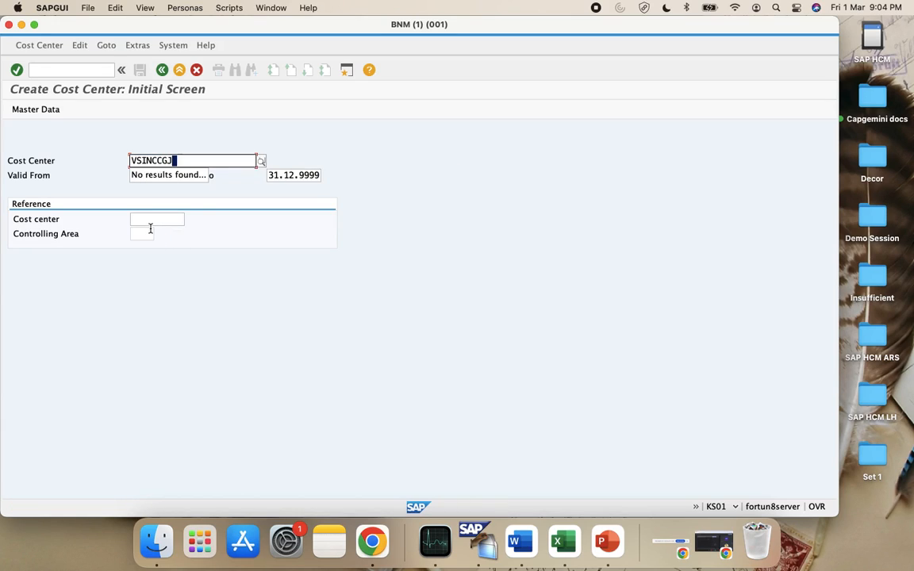
pyautogui.press('Return')
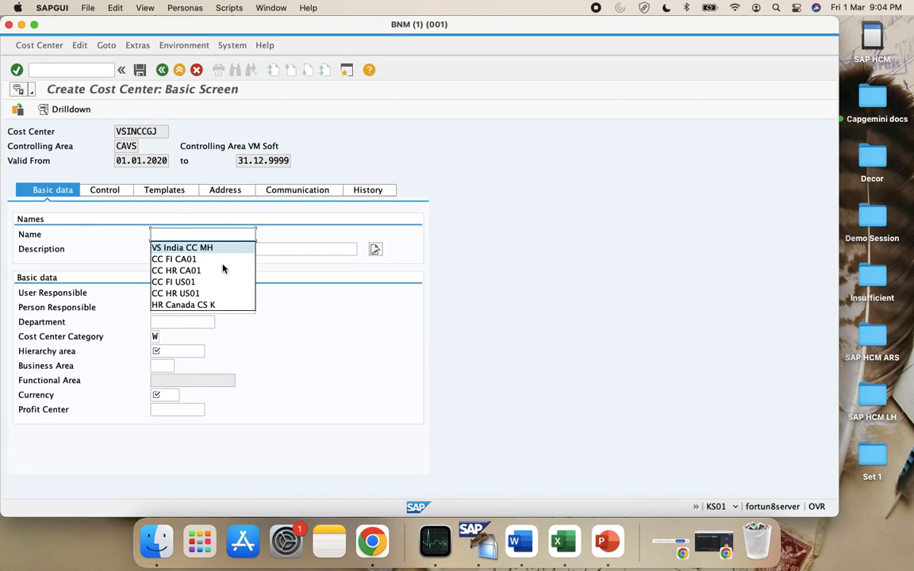
pyautogui.write('VS India CC C')
pyautogui.press('Tab')
pyautogui.click(223, 266)
pyautogui.press('BackSpace')
pyautogui.press('BackSpace')
pyautogui.press('BackSpace')
pyautogui.press('BackSpace')
pyautogui.press('BackSpace')
pyautogui.press('BackSpace')
pyautogui.press('BackSpace')
pyautogui.press('BackSpace')
pyautogui.press('BackSpace')
pyautogui.press('BackSpace')
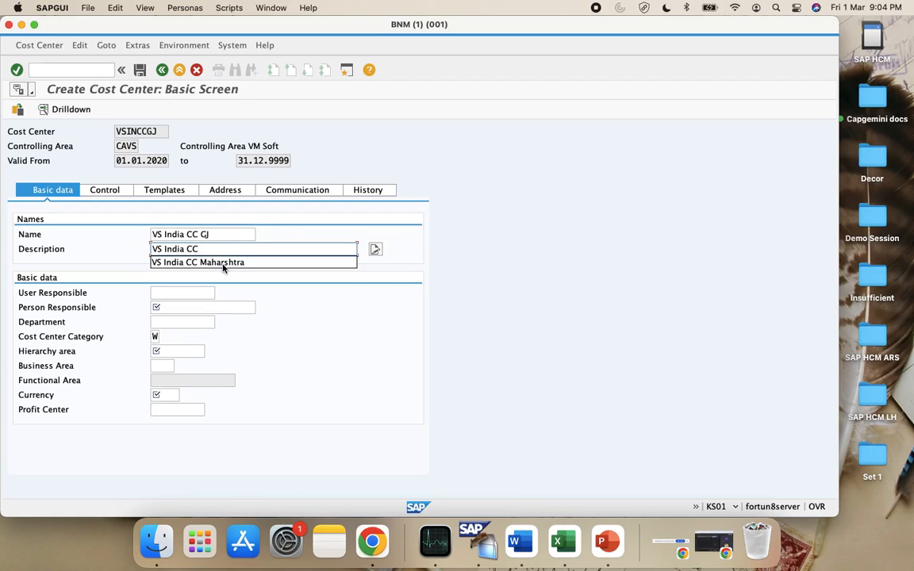
pyautogui.write('Gujrat')
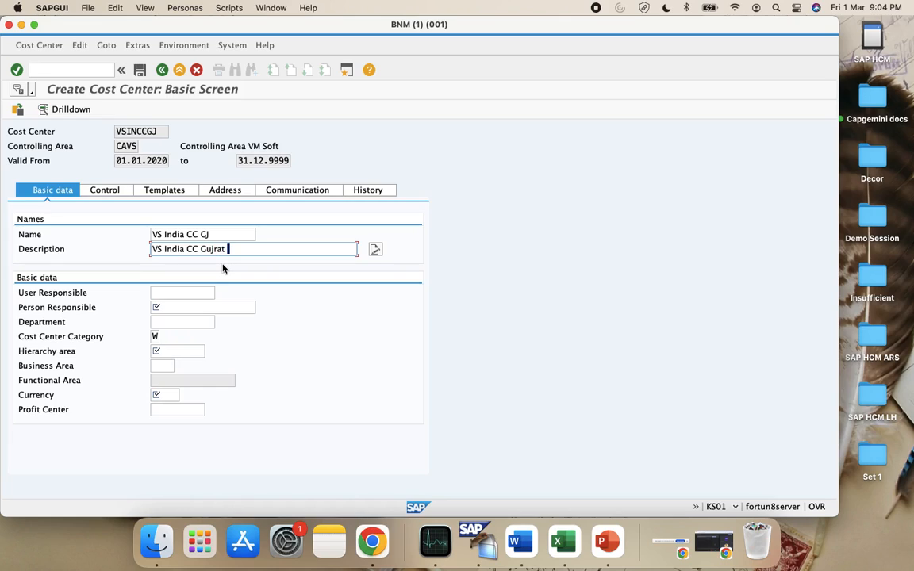
# Set person responsible Anything1, hierarchy area CAVS001 and currency INR, then save VSINCCGJ
pyautogui.click(191, 307)
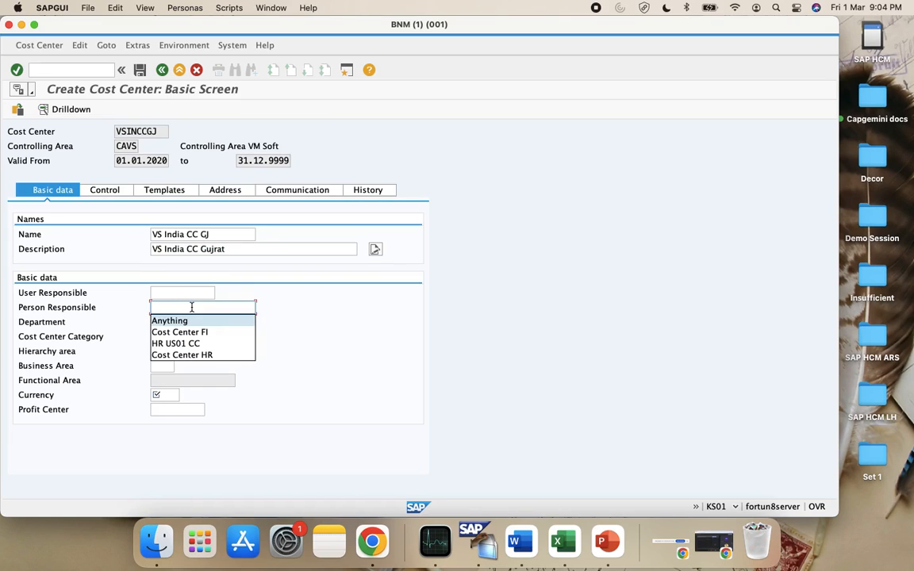
pyautogui.press('Return')
pyautogui.write('1')
pyautogui.click(161, 352)
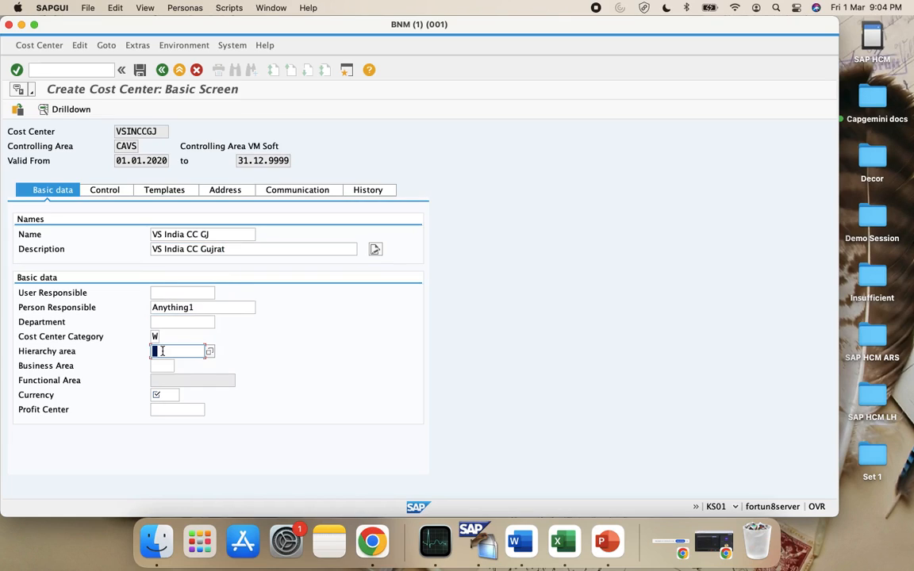
pyautogui.press('Return')
pyautogui.click(173, 396)
pyautogui.write('INR')
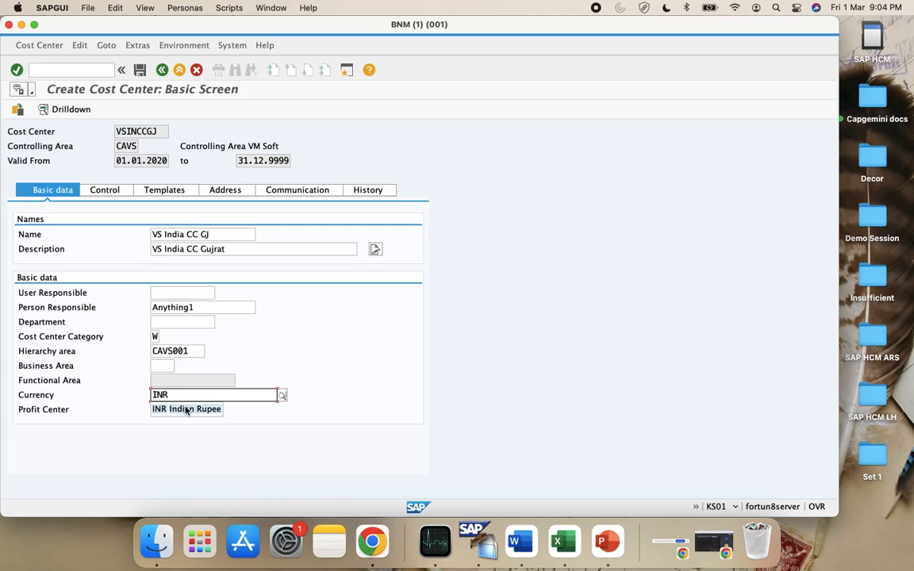
pyautogui.click(184, 409)
pyautogui.press('Return')
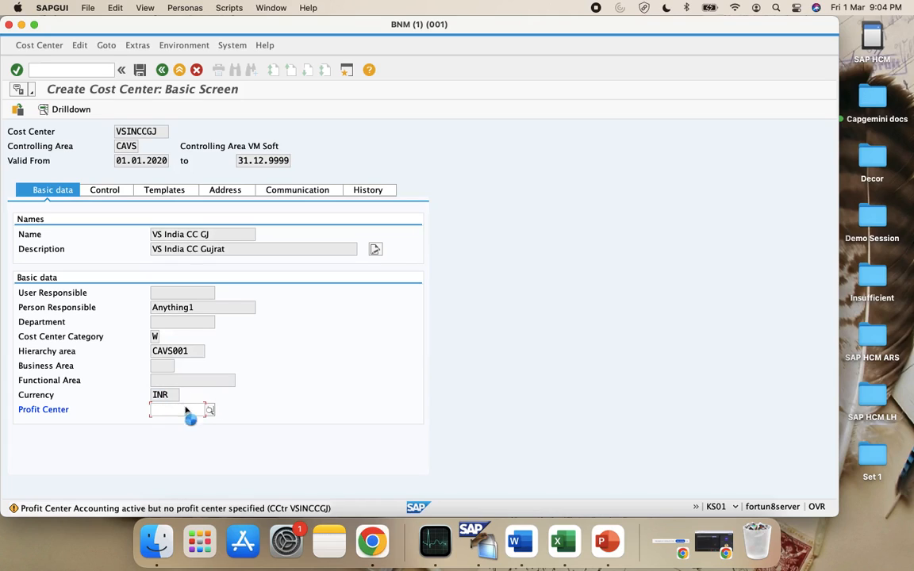
pyautogui.click(141, 71)
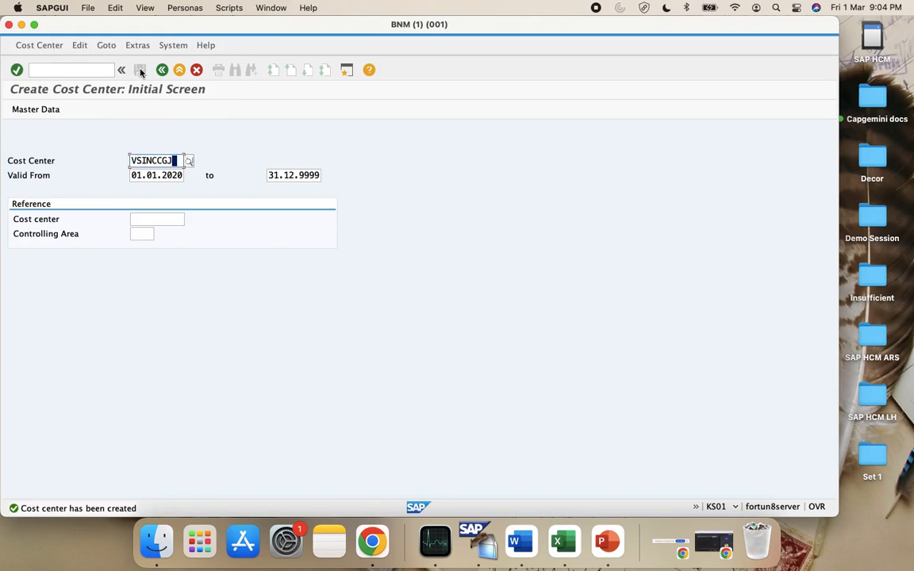
# Start cost center VSINCCKA with name VS India CC KA and description VS India CC Karnataka
pyautogui.press('BackSpace')
pyautogui.press('BackSpace')
pyautogui.write('KA')
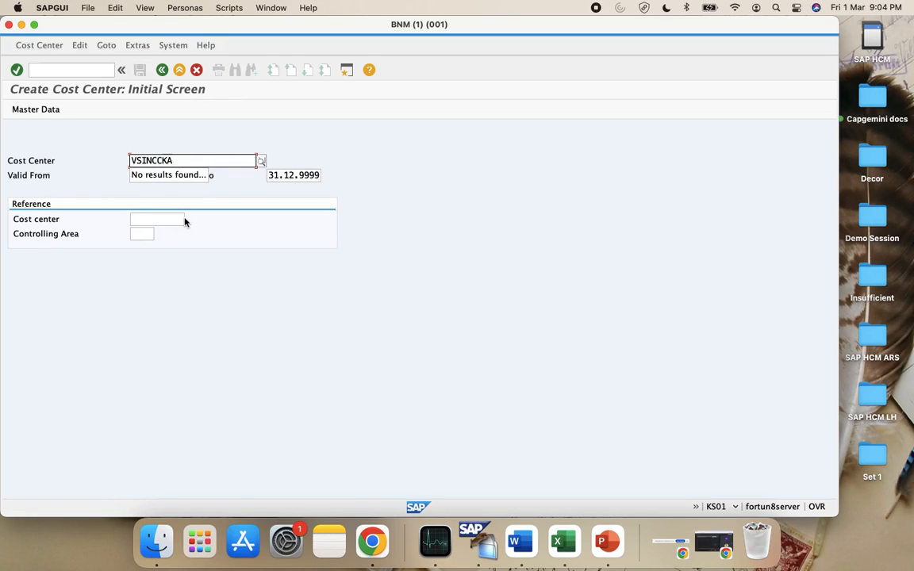
pyautogui.press('Return')
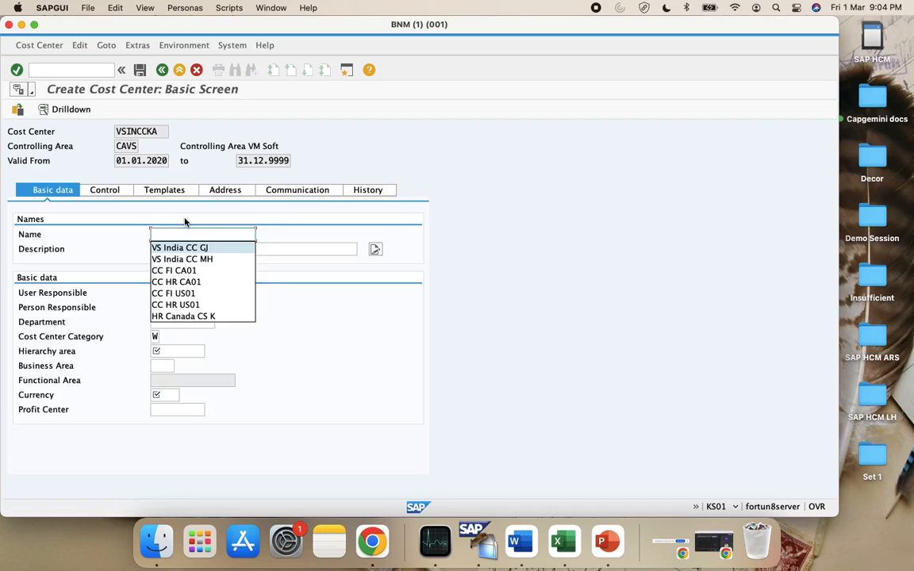
pyautogui.press('Return')
pyautogui.press('BackSpace')
pyautogui.write('KA')
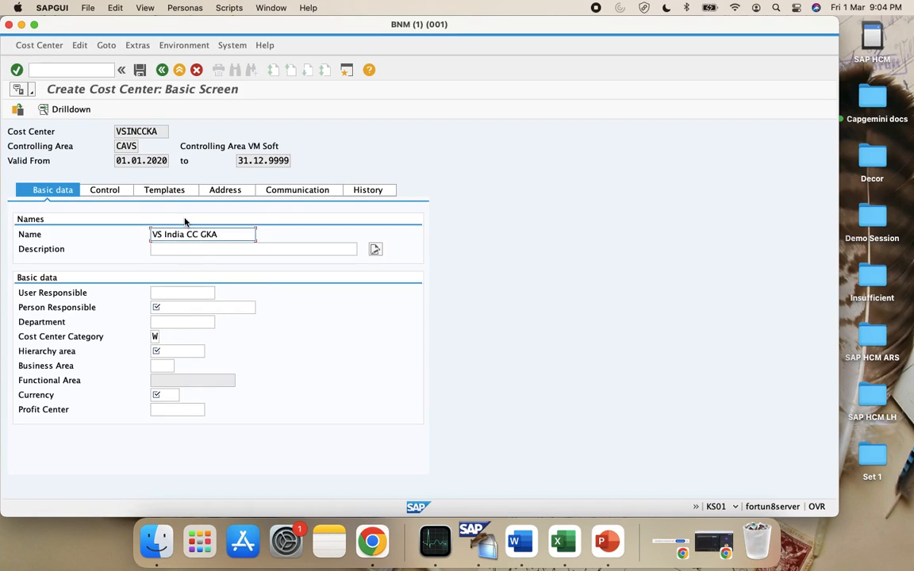
pyautogui.press('BackSpace')
pyautogui.press('BackSpace')
pyautogui.press('BackSpace')
pyautogui.write('KA')
pyautogui.press('Tab')
pyautogui.press('Down')
pyautogui.press('Return')
pyautogui.press('BackSpace')
pyautogui.press('BackSpace')
pyautogui.press('BackSpace')
pyautogui.press('BackSpace')
pyautogui.press('BackSpace')
pyautogui.press('BackSpace')
pyautogui.press('BackSpace')
pyautogui.press('BackSpace')
pyautogui.press('BackSpace')
pyautogui.press('BackSpace')
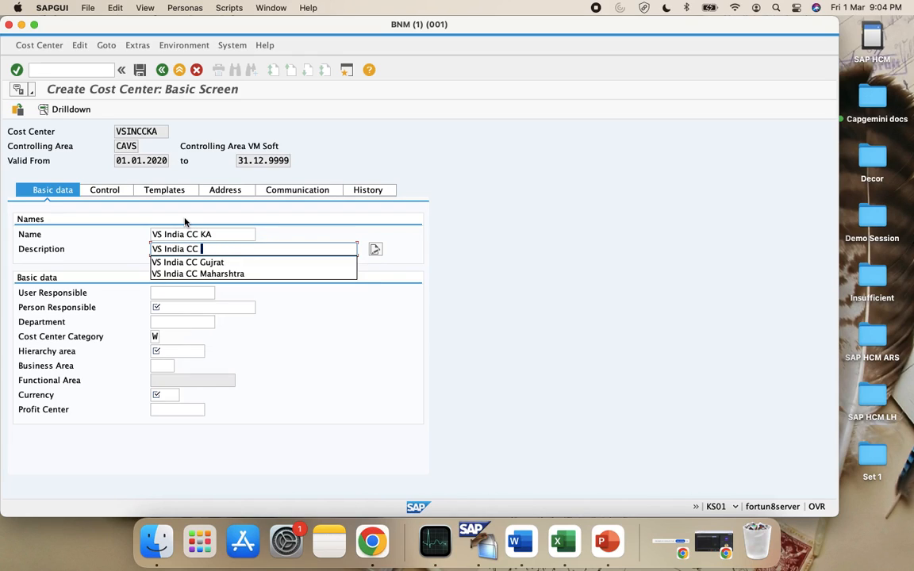
pyautogui.write('Karnataka')
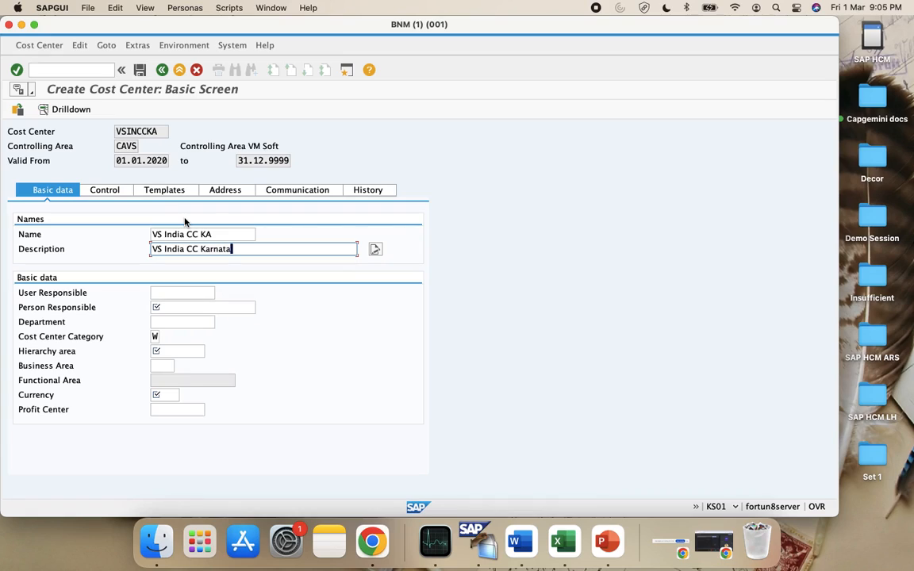
pyautogui.press('Tab')
# Give VSINCCKA person responsible Anything1, hierarchy area CAVS001 and currency INR, and save it
pyautogui.click(212, 312)
pyautogui.press('Down')
pyautogui.press('Return')
pyautogui.press('Tab')
pyautogui.press('Tab')
pyautogui.press('Tab')
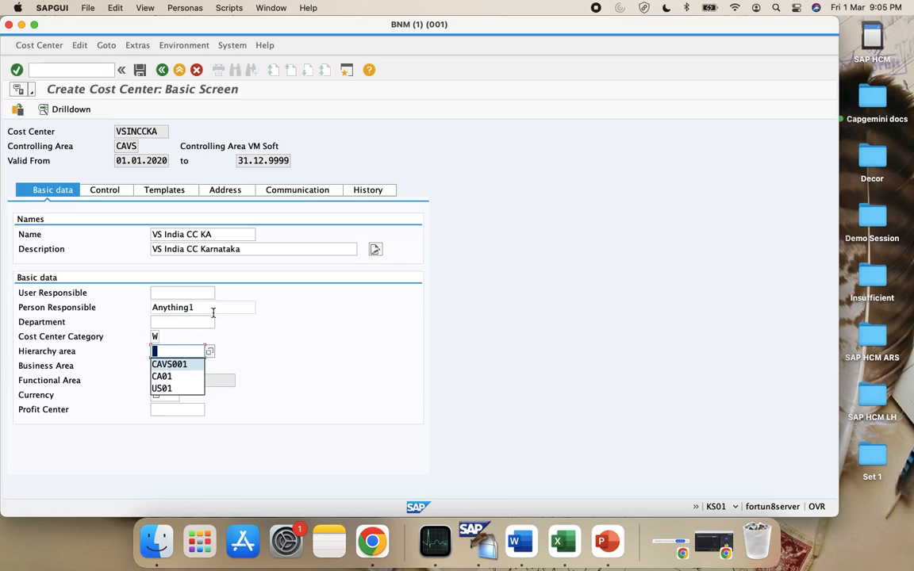
pyautogui.press('Return')
pyautogui.press('Tab')
pyautogui.press('Tab')
pyautogui.press('Tab')
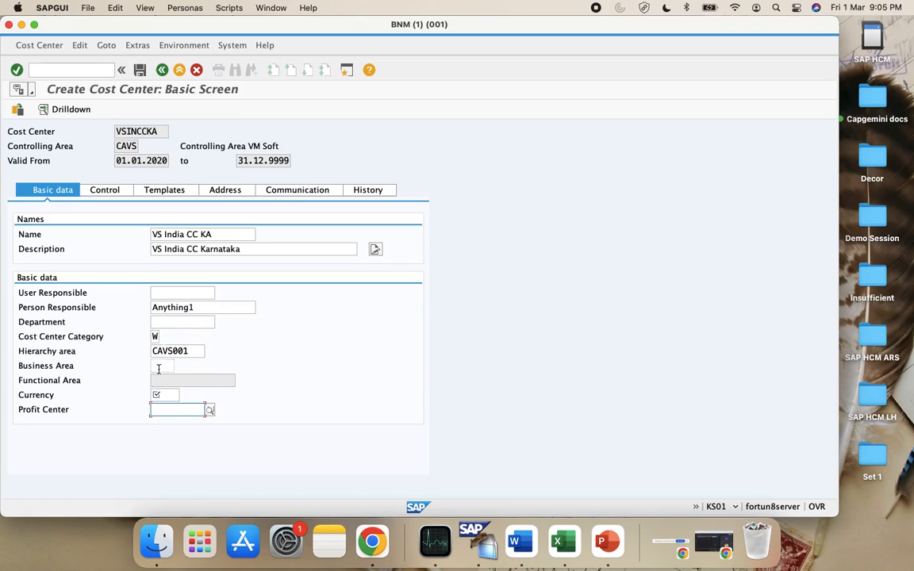
pyautogui.click(163, 395)
pyautogui.press('Return')
pyautogui.press('Return')
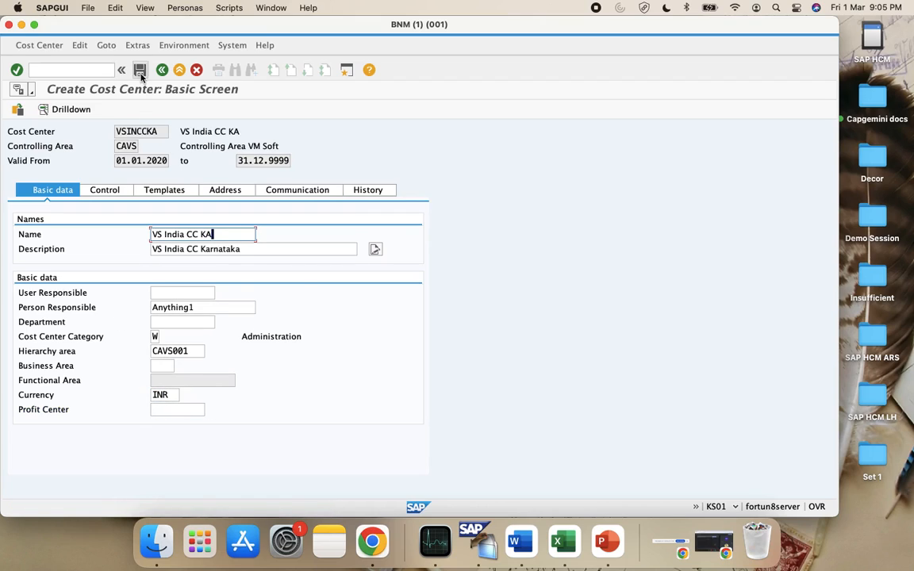
pyautogui.click(140, 71)
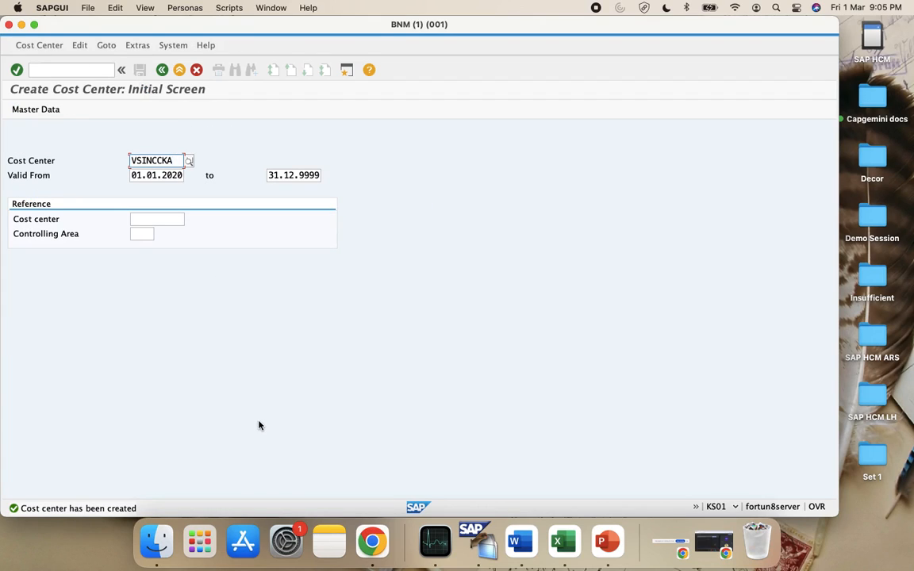
# Run /nPPOM_OLD and open Vemudlife Software Pvt Ltd. from the organizational unit hit list
pyautogui.click(83, 71)
pyautogui.write('/')
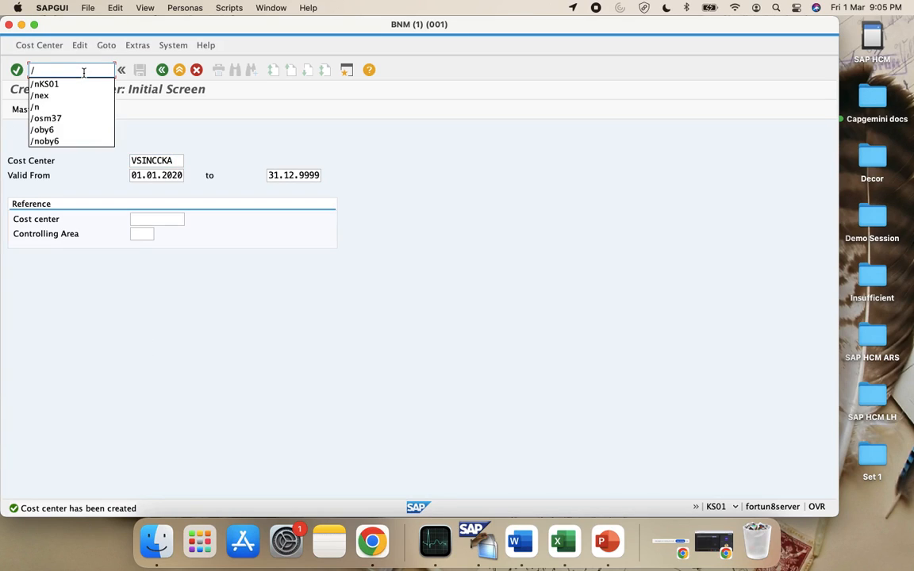
pyautogui.write('n')
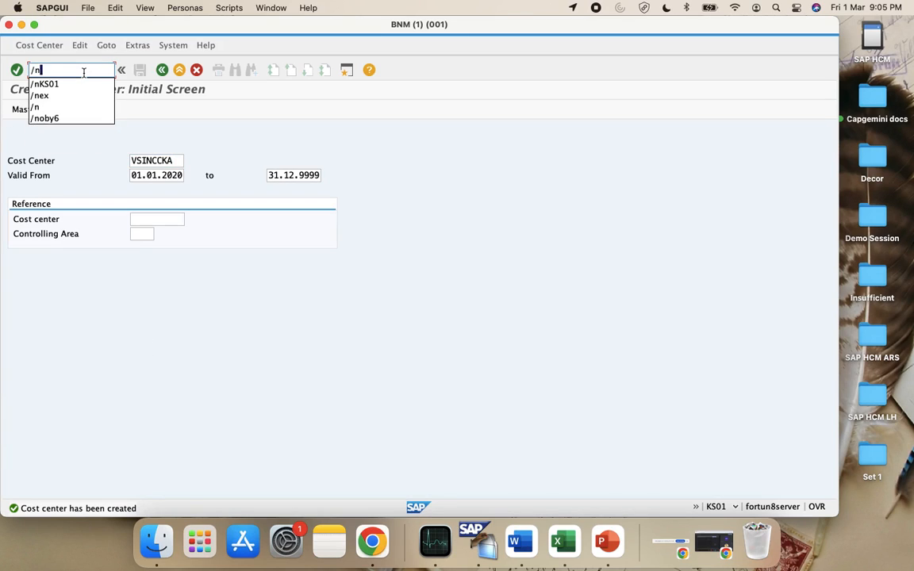
pyautogui.write('PPOM_OLD')
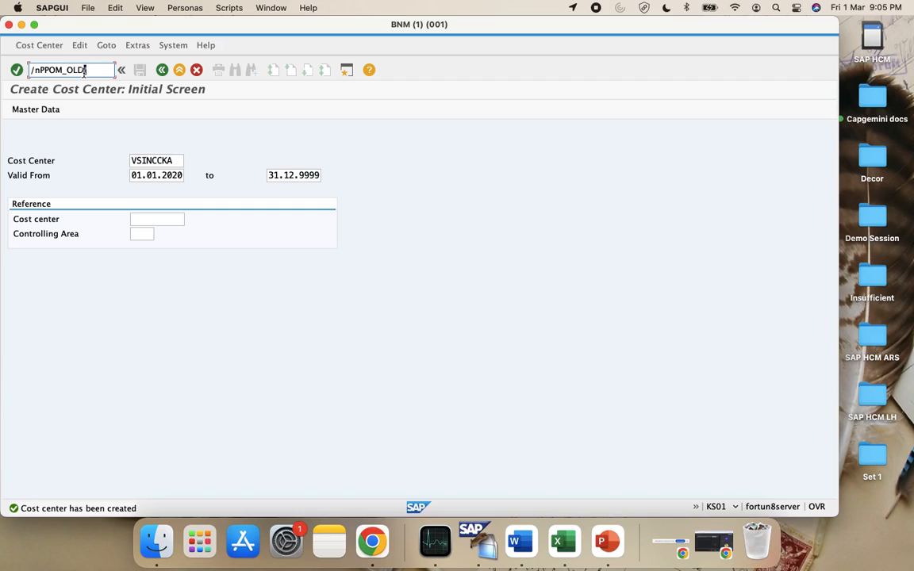
pyautogui.press('Return')
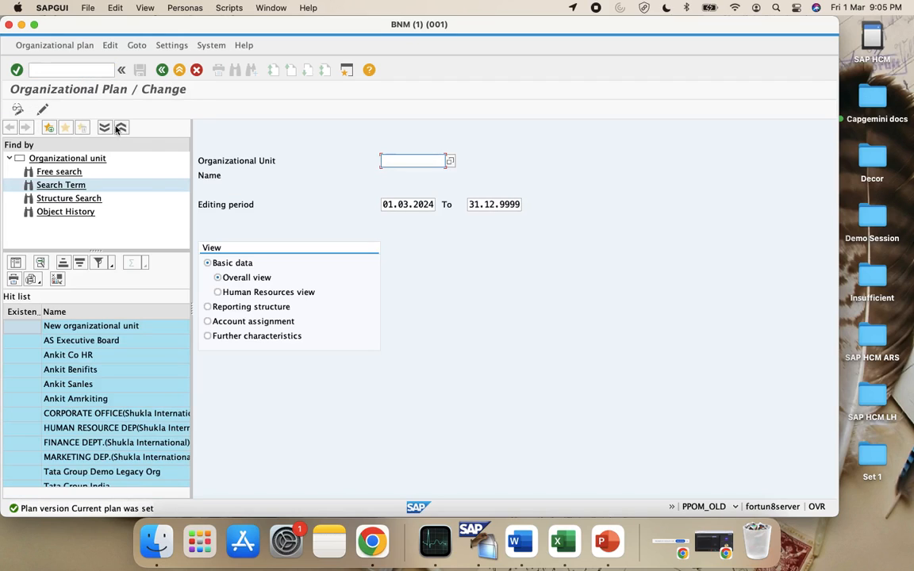
pyautogui.scroll(-15, 119, 343)
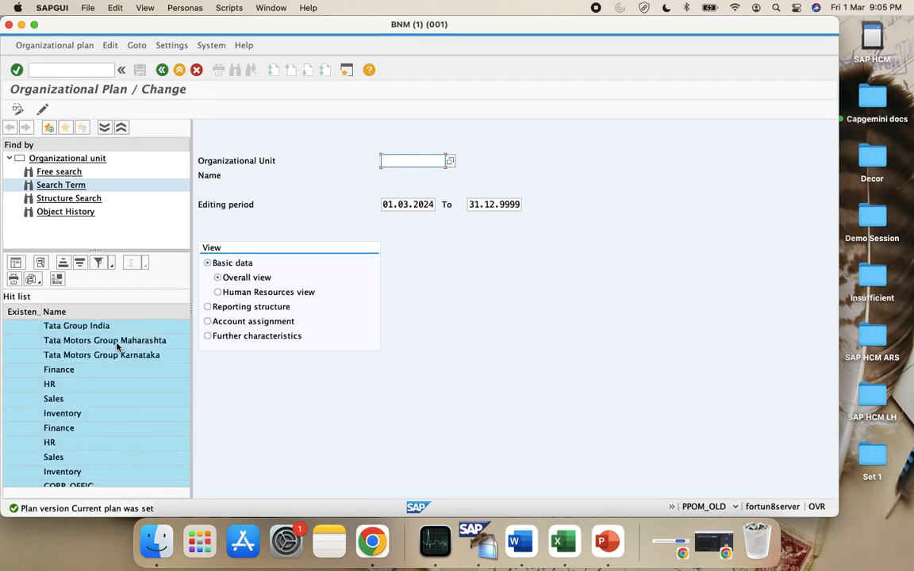
pyautogui.scroll(3, 117, 345)
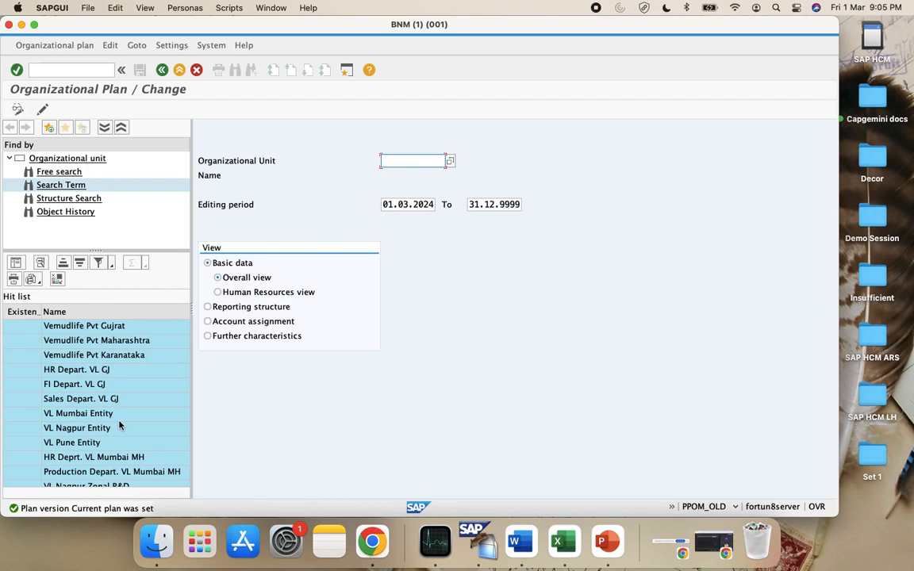
pyautogui.scroll(1, 119, 426)
pyautogui.scroll(3, 113, 330)
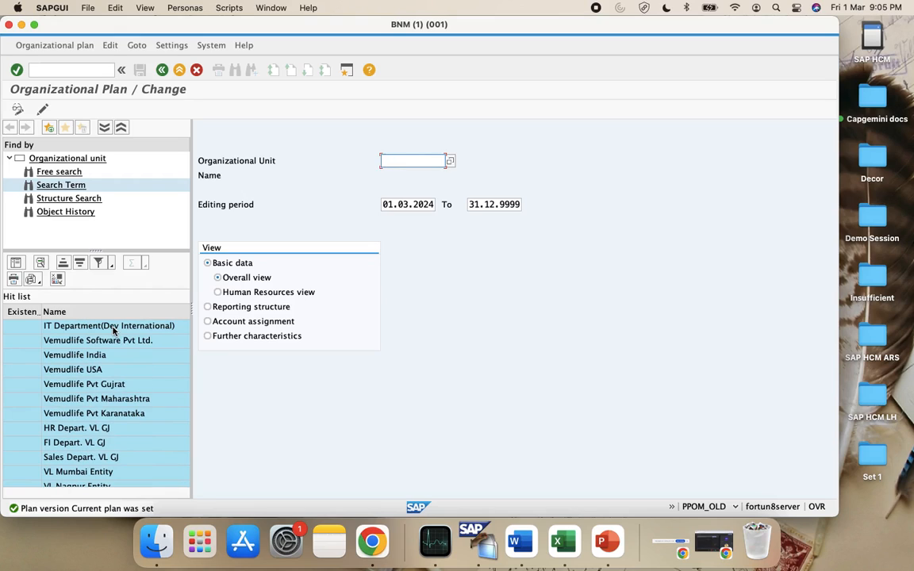
pyautogui.doubleClick(119, 344)
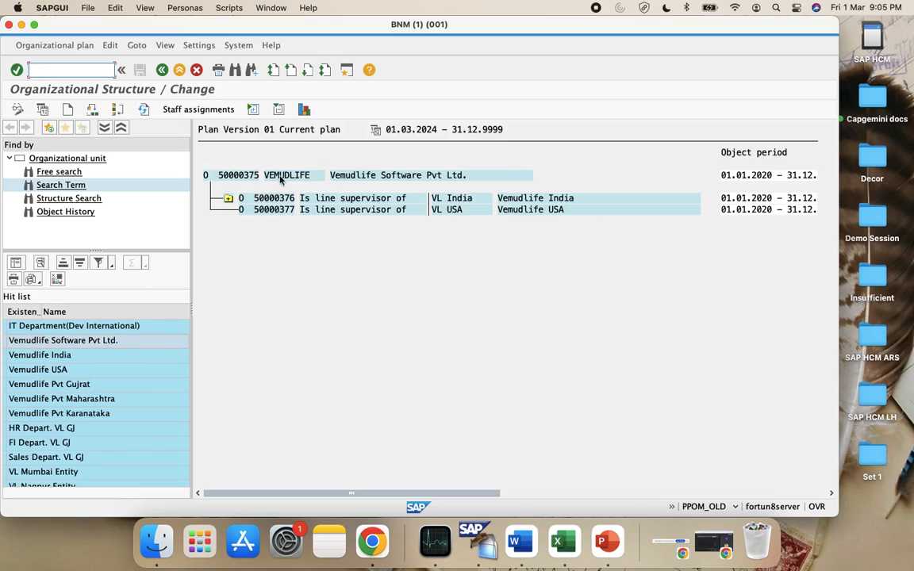
# Expand VL India, VL MH, VL Mumbai and VL GJ, then switch to the staff assignments view
pyautogui.click(228, 198)
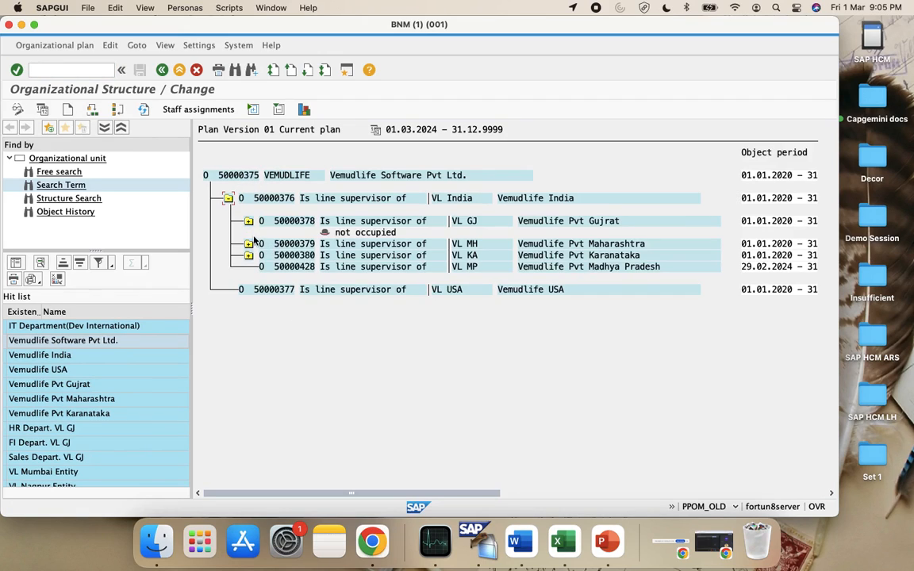
pyautogui.click(248, 244)
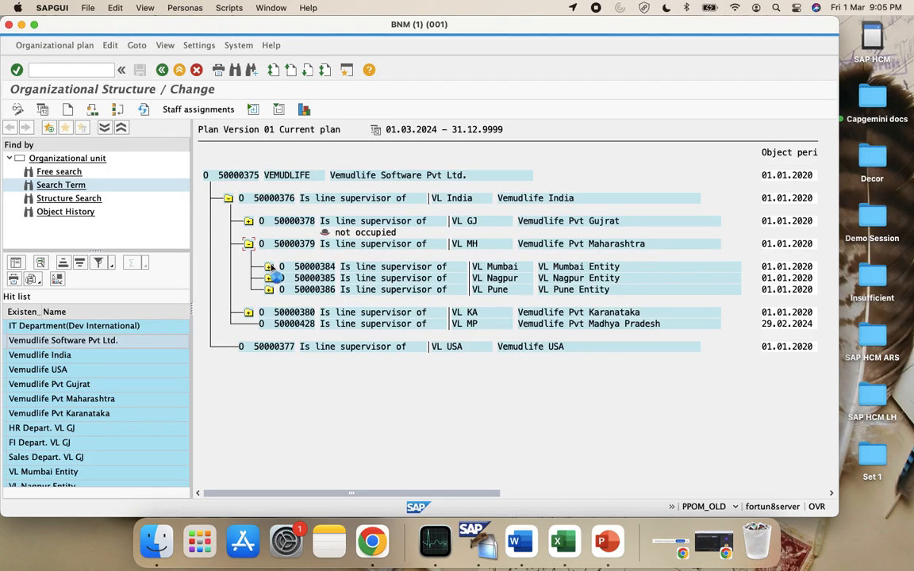
pyautogui.click(269, 267)
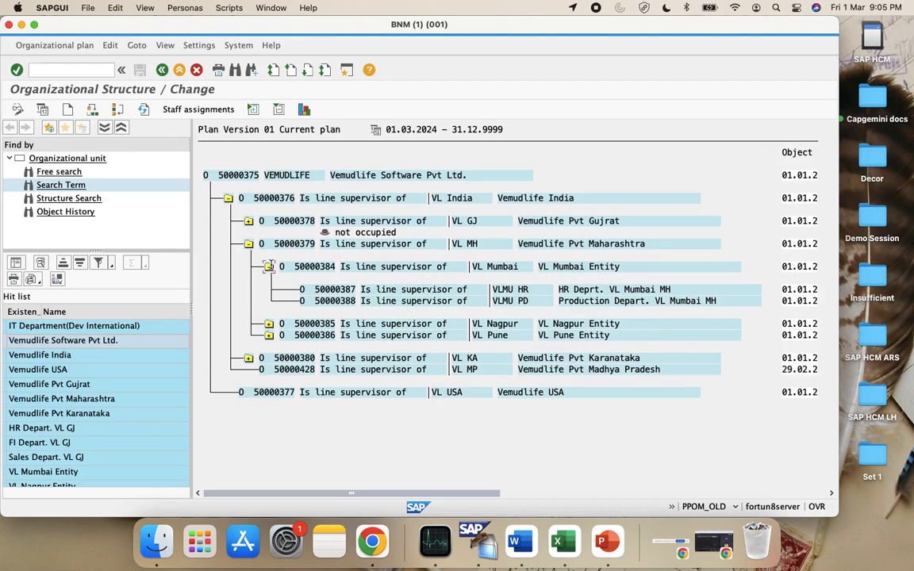
pyautogui.click(248, 221)
pyautogui.click(161, 46)
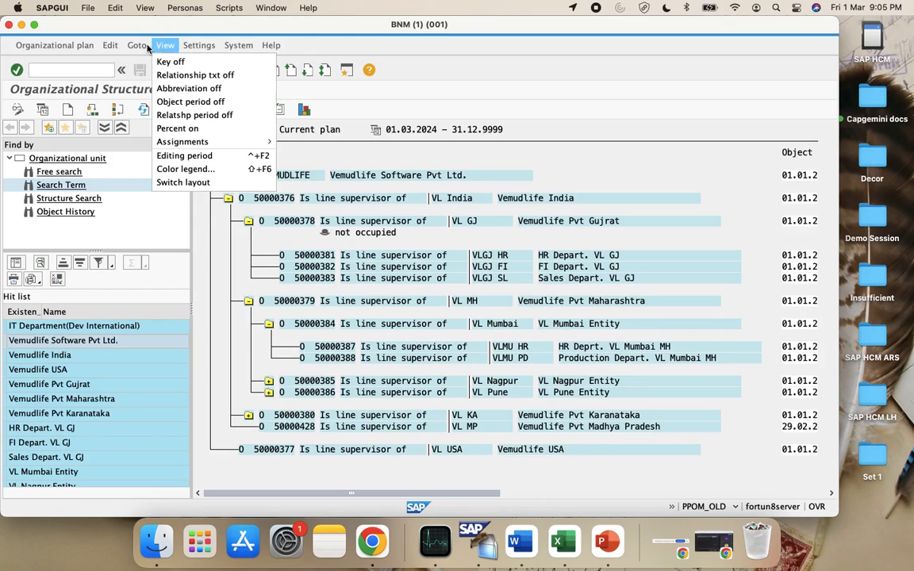
pyautogui.click(136, 45)
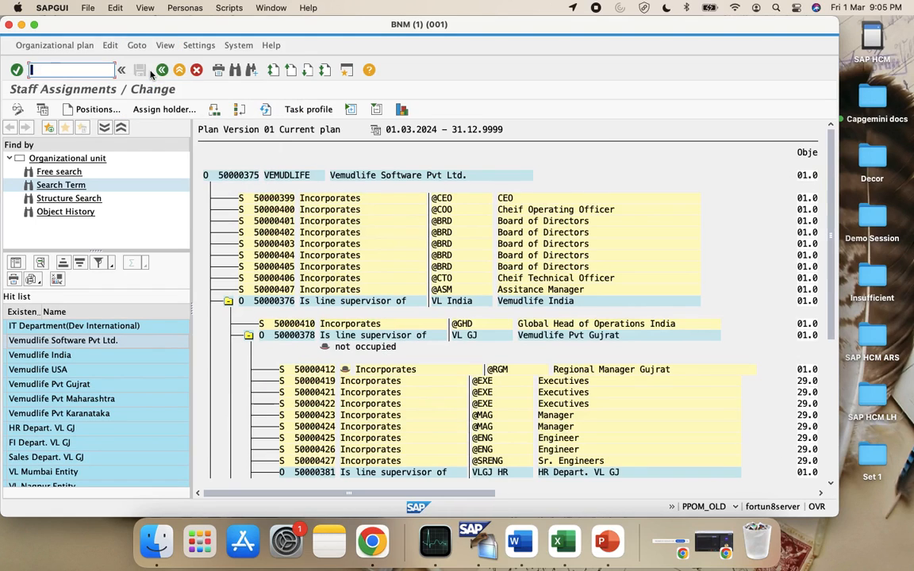
pyautogui.scroll(-1, 355, 279)
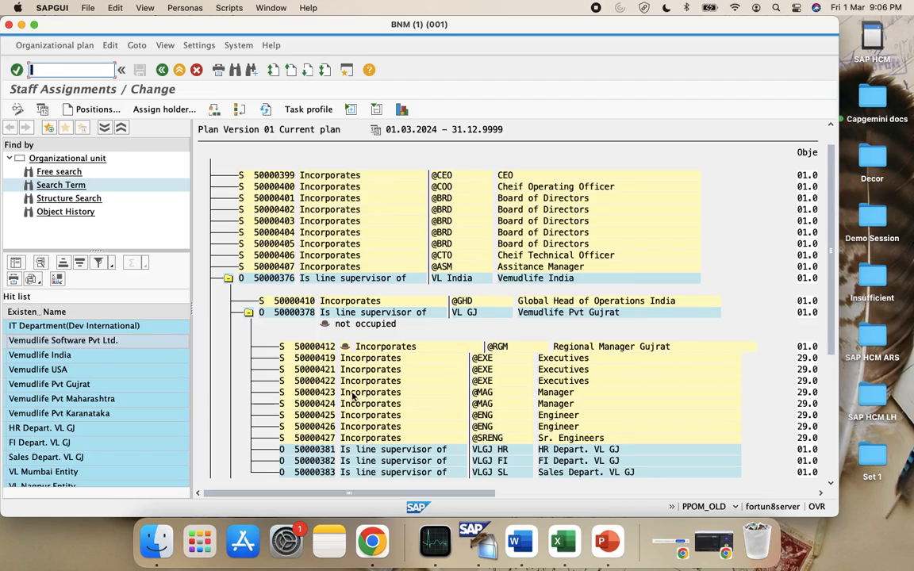
pyautogui.scroll(1, 319, 361)
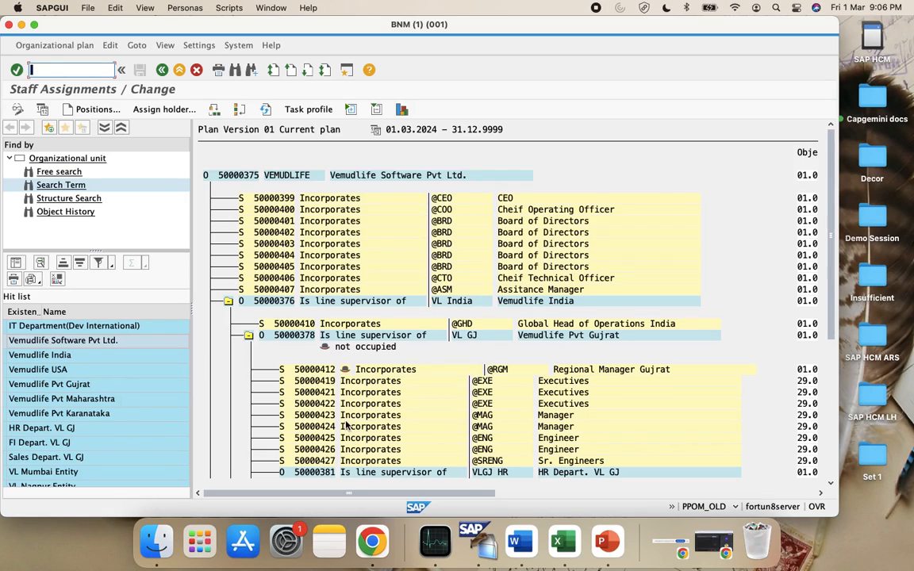
pyautogui.click(307, 369)
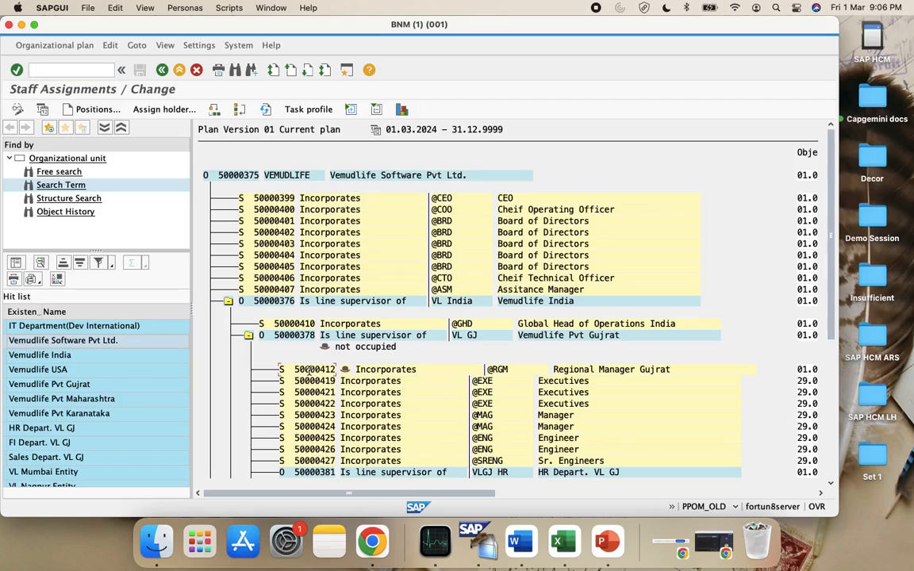
pyautogui.click(318, 382)
pyautogui.click(321, 393)
pyautogui.click(324, 404)
pyautogui.click(327, 415)
pyautogui.click(137, 45)
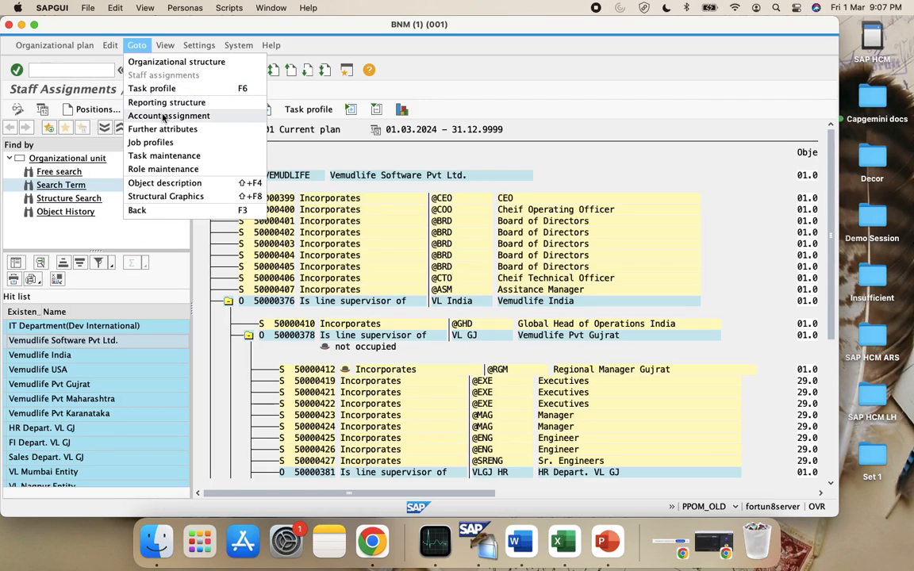
# Switch to the account assignment view and select the VL GJ (Vemudlife Pvt Gujrat) org unit
pyautogui.click(235, 119)
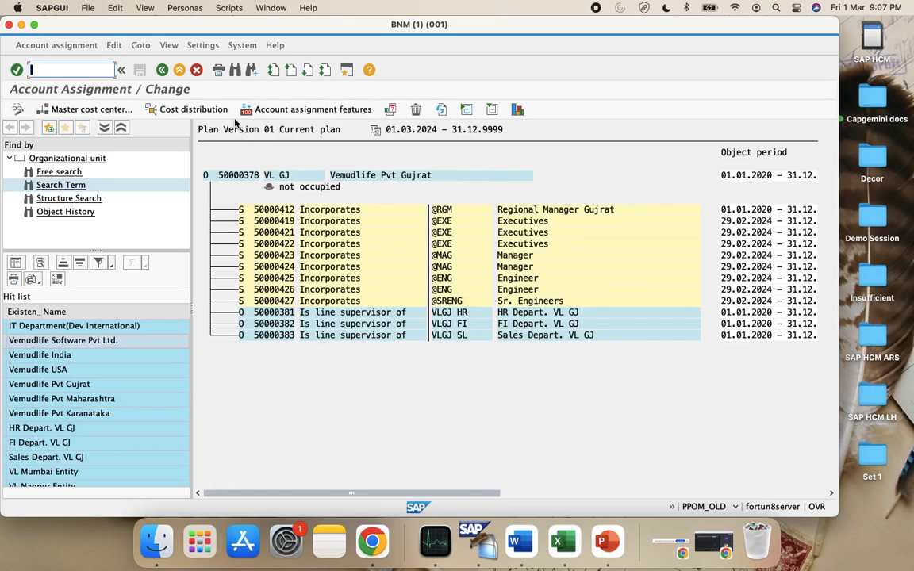
pyautogui.click(235, 175)
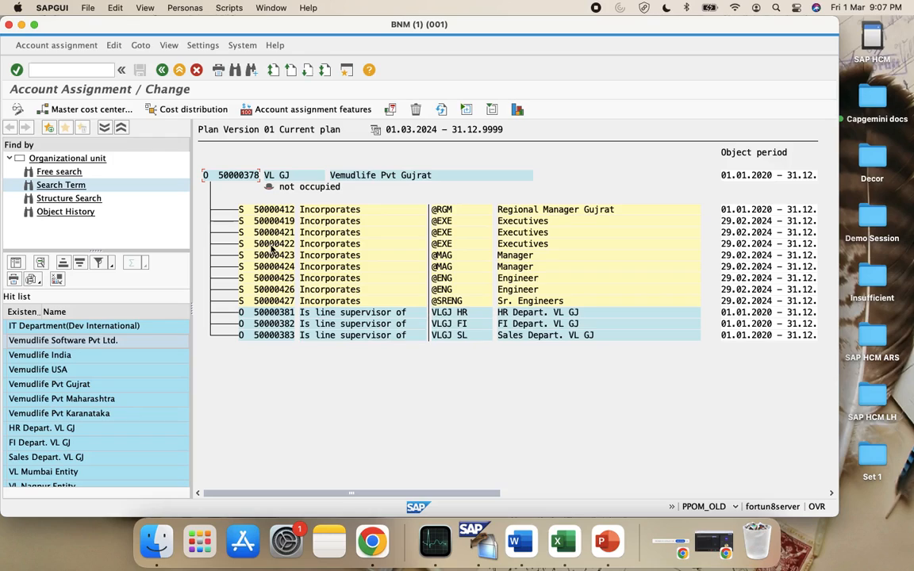
# Assign master cost center VSINCCGJ to Vemudlife Pvt Gujrat, valid from 01.01.2020, and save
pyautogui.click(89, 109)
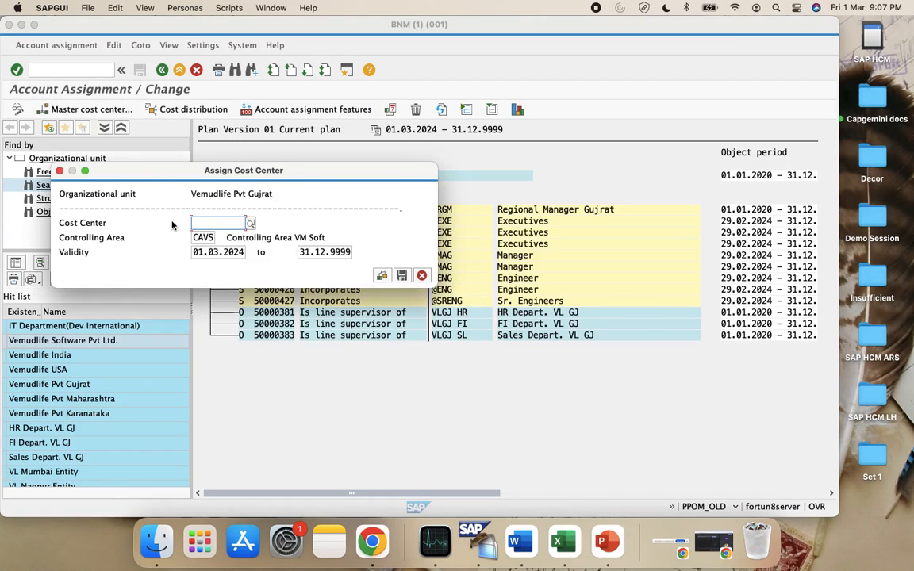
pyautogui.click(250, 223)
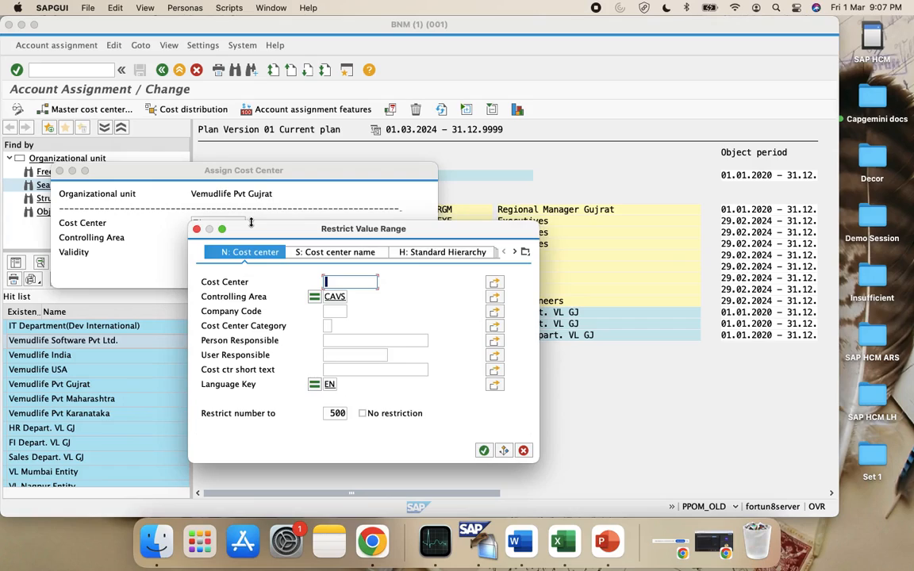
pyautogui.write('*')
pyautogui.press('Return')
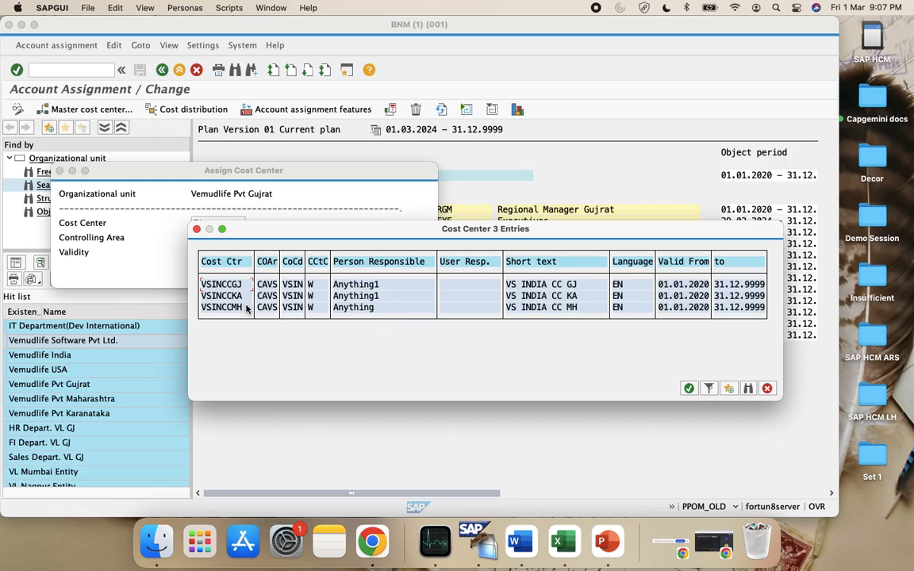
pyautogui.doubleClick(231, 284)
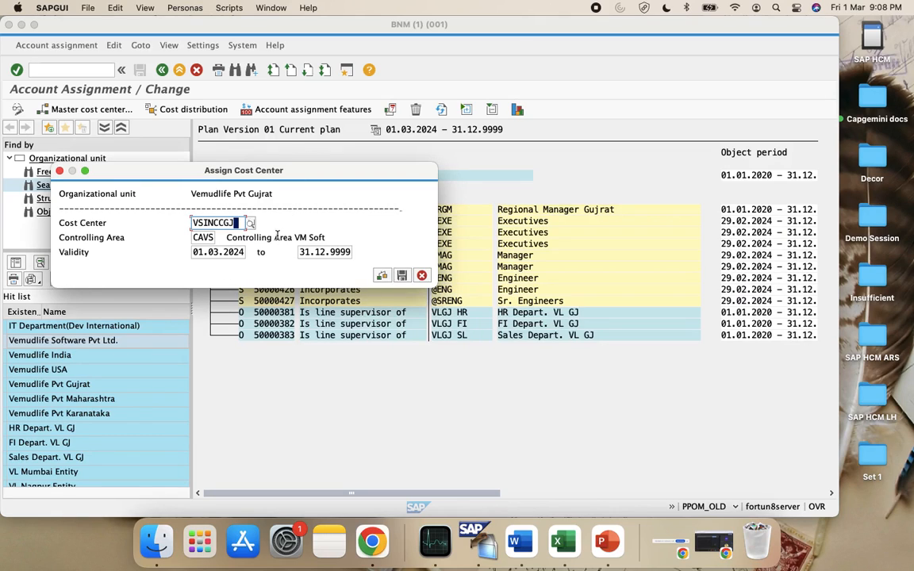
pyautogui.click(233, 253)
pyautogui.doubleClick(232, 253)
pyautogui.press('BackSpace')
pyautogui.write('01')
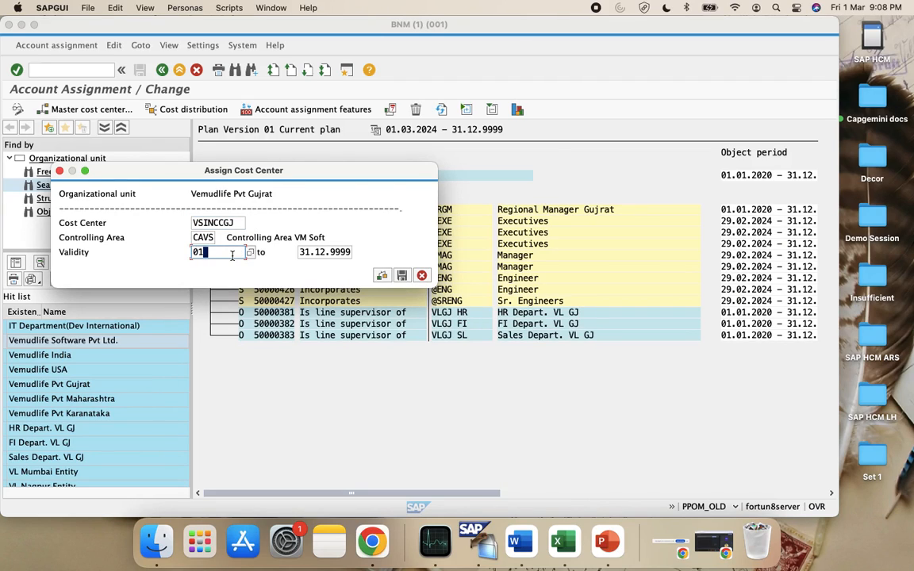
pyautogui.write('.01.2020')
pyautogui.click(384, 277)
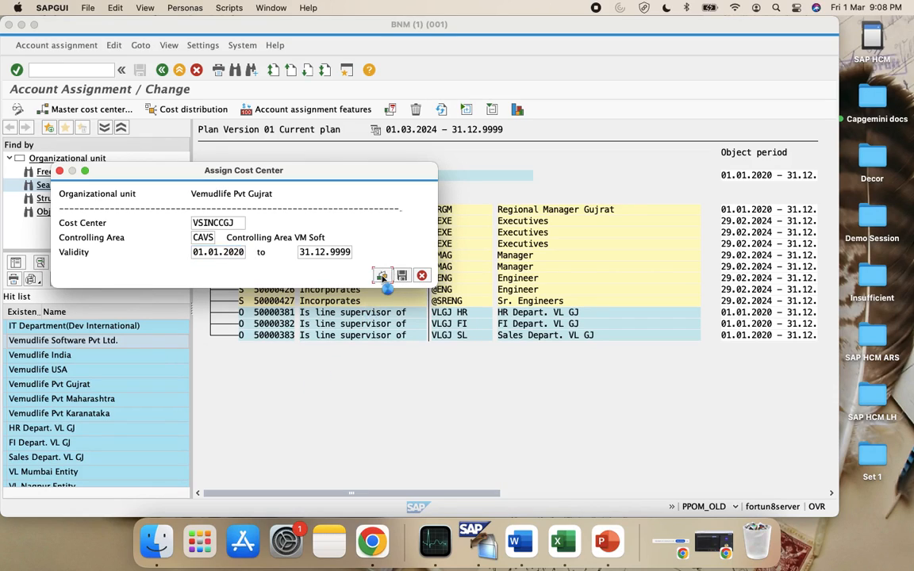
pyautogui.click(401, 275)
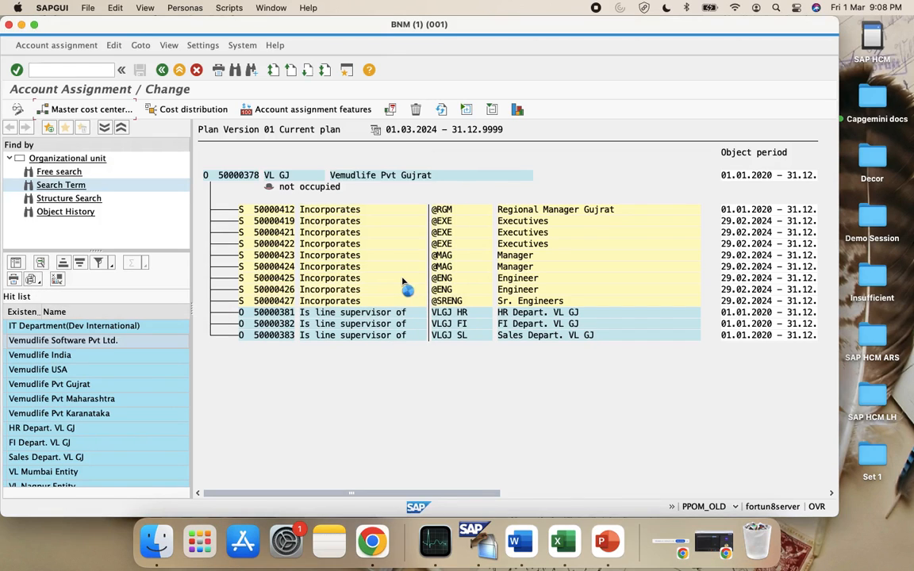
# Confirm the customizing request prompt and the information message for the VSINCCGJ assignment
pyautogui.click(221, 143)
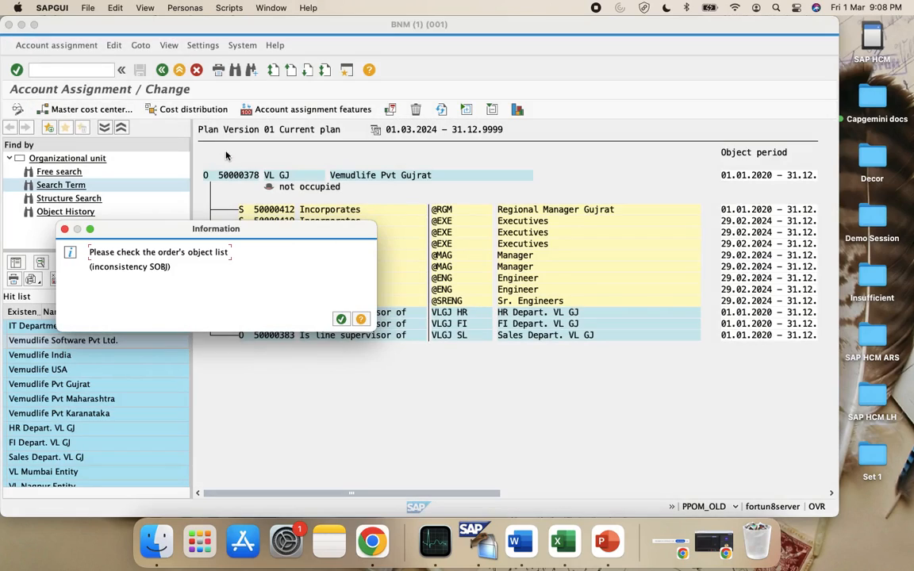
pyautogui.click(341, 319)
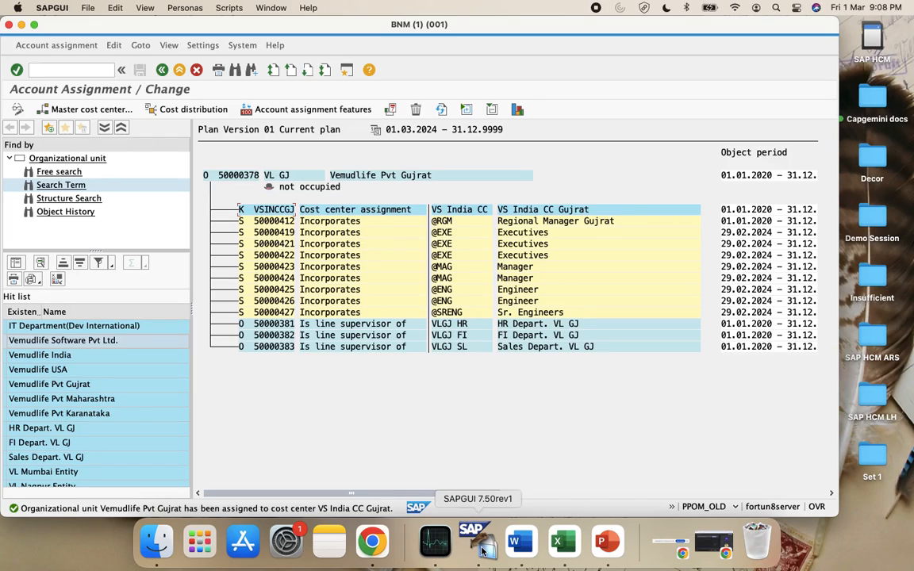
pyautogui.press('super+space')
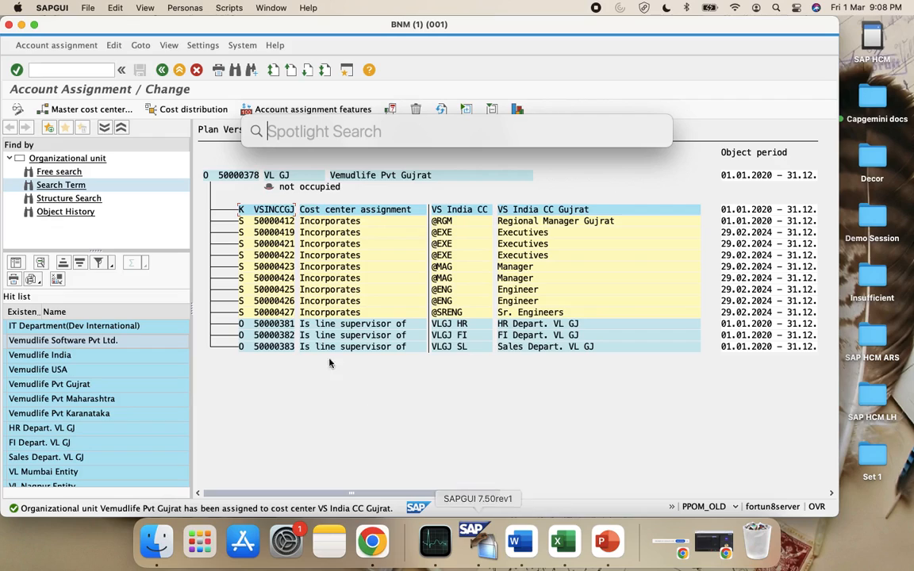
# Open HR master data (/oPA29) for a recent employee and display their Organizational Assignment infotype
pyautogui.click(77, 73)
pyautogui.write('/')
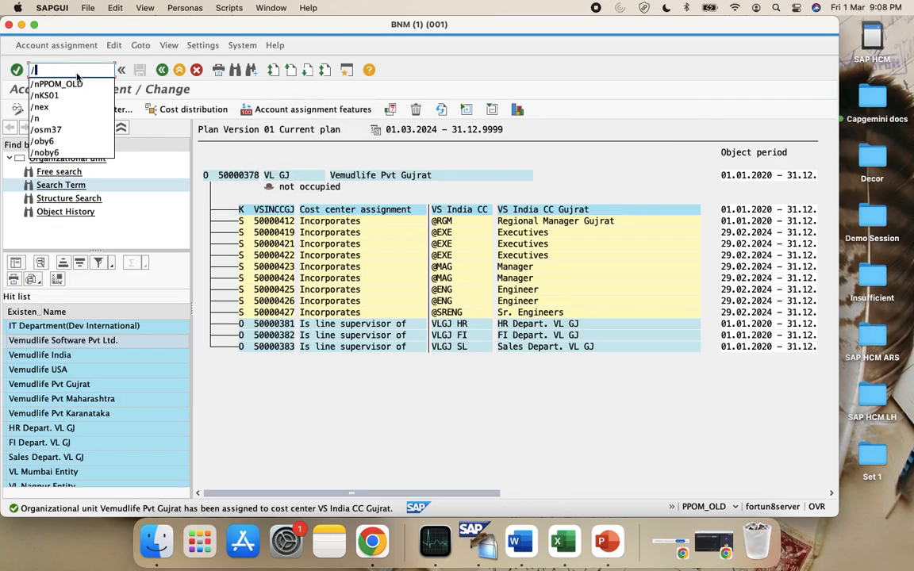
pyautogui.write('opa29')
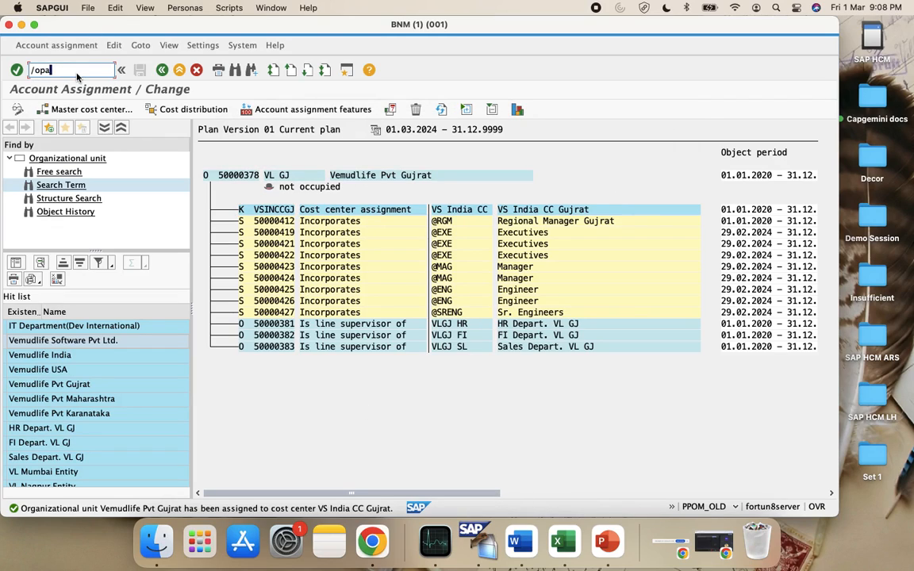
pyautogui.press('Return')
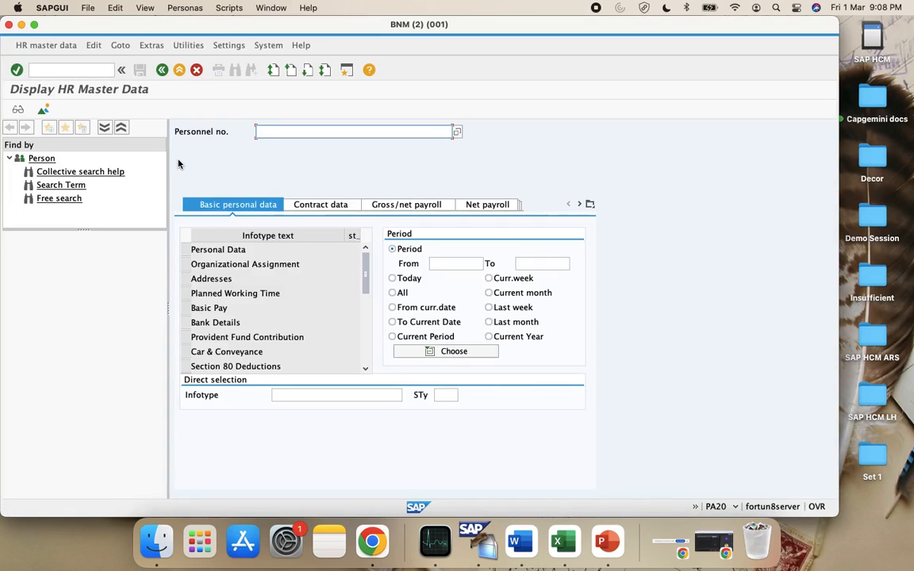
pyautogui.press('Down')
pyautogui.press('Down')
pyautogui.press('Down')
pyautogui.press('Down')
pyautogui.press('Up')
pyautogui.press('Return')
pyautogui.press('Return')
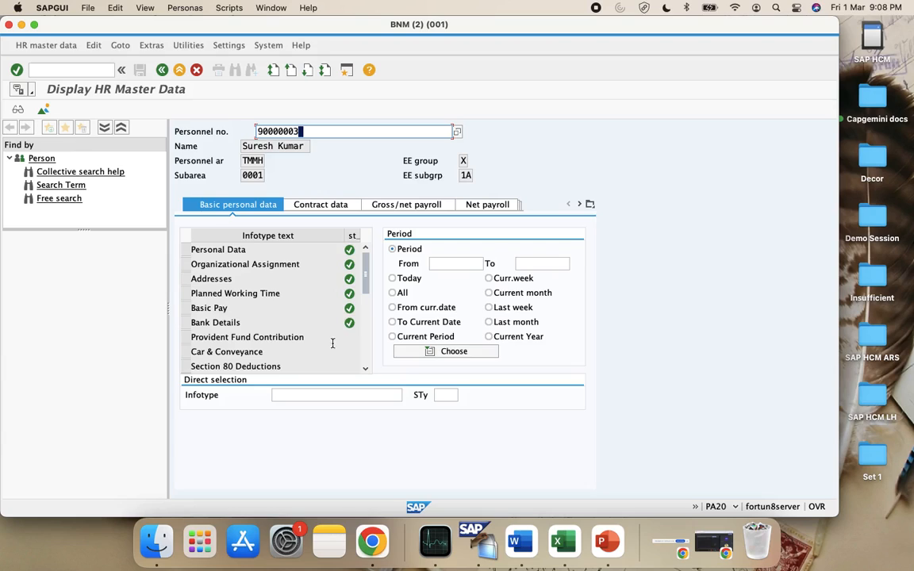
pyautogui.click(342, 397)
pyautogui.click(245, 264)
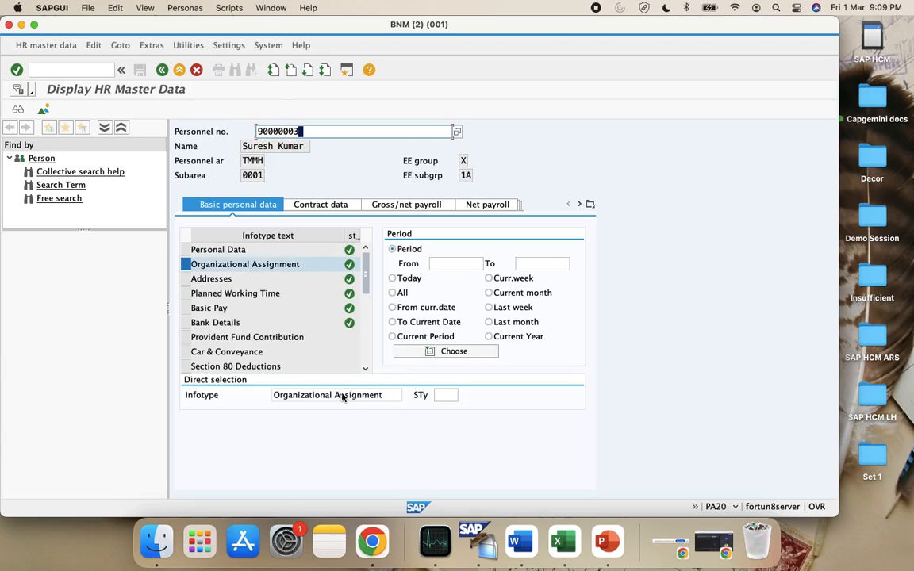
pyautogui.click(15, 111)
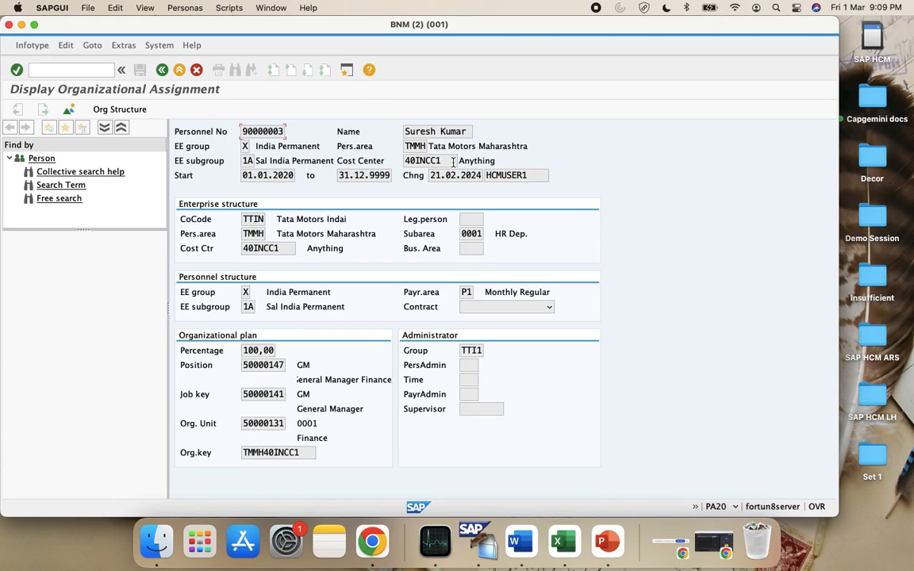
# Review the personnel number, cost center 40INCC1 and position, then return to the overview
pyautogui.click(272, 131)
pyautogui.click(453, 161)
pyautogui.click(278, 249)
pyautogui.click(273, 362)
pyautogui.click(164, 69)
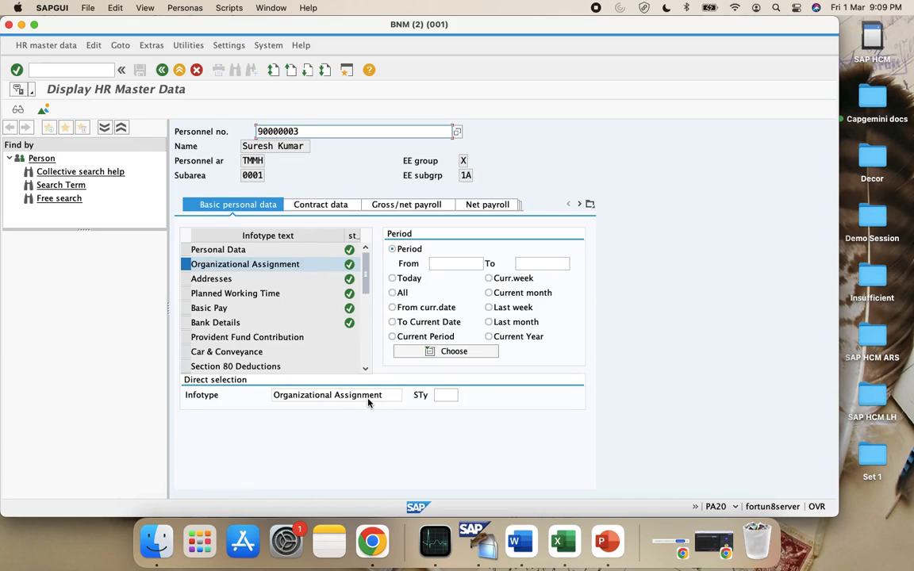
# Re-enter infotype 1 (Organizational Assignment), display it again, and go back to the overview
pyautogui.click(394, 394)
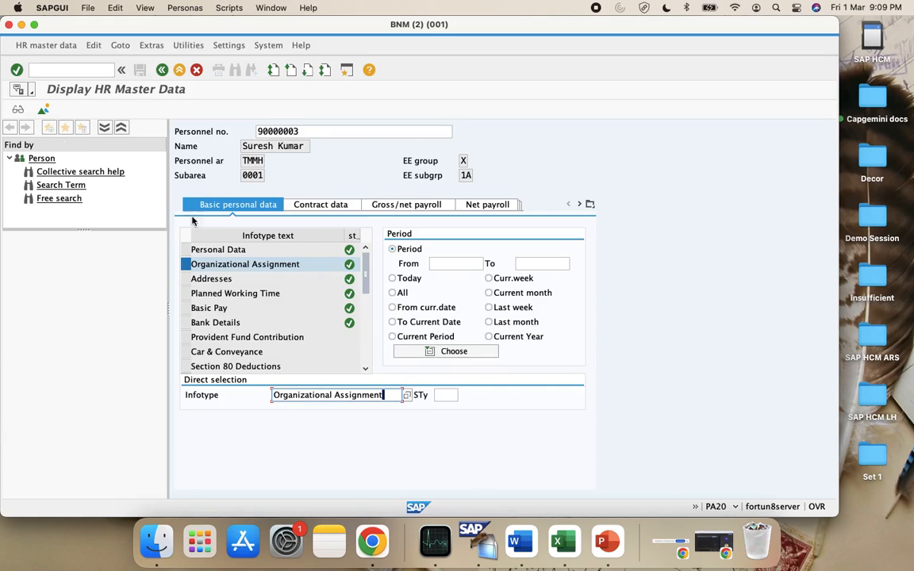
pyautogui.press('super+a')
pyautogui.write('1')
pyautogui.press('Return')
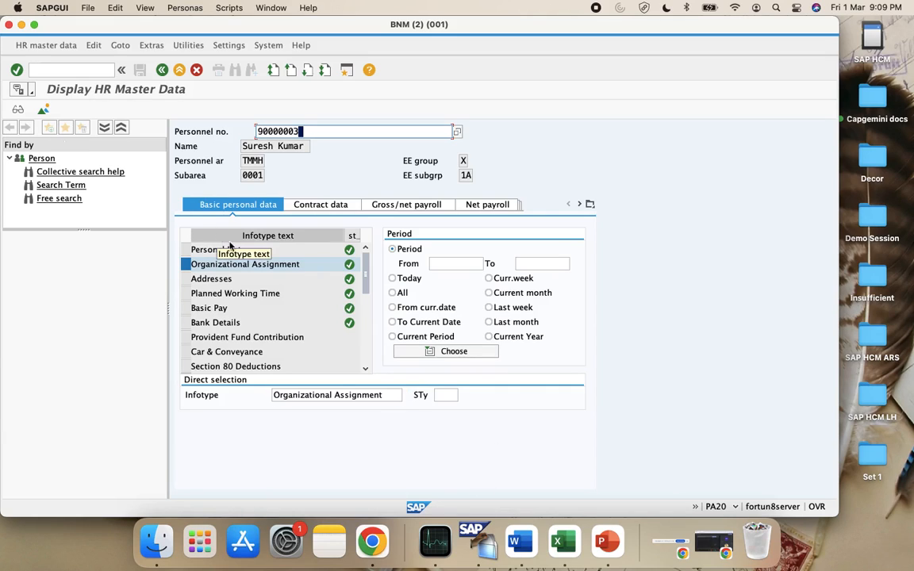
pyautogui.click(388, 395)
pyautogui.press('super+a')
pyautogui.write('1')
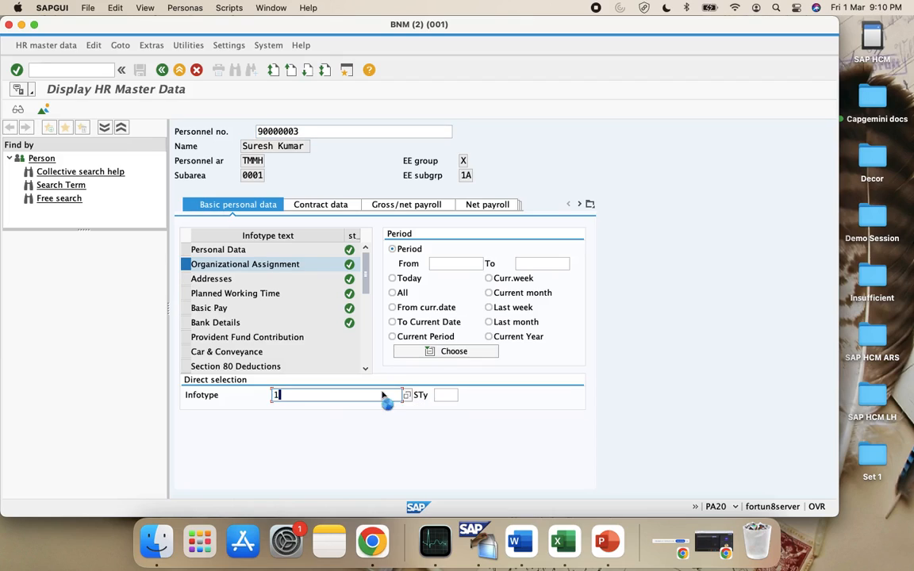
pyautogui.press('Return')
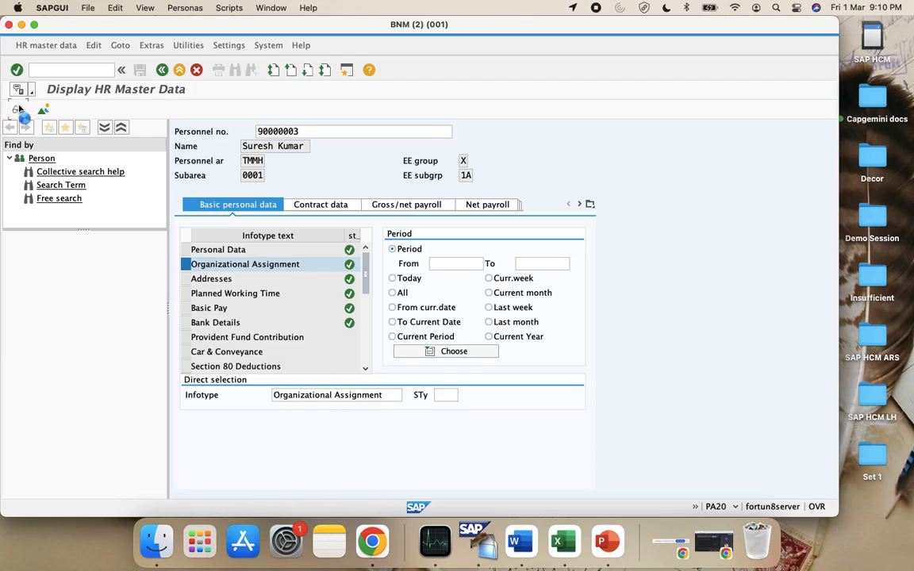
pyautogui.click(19, 109)
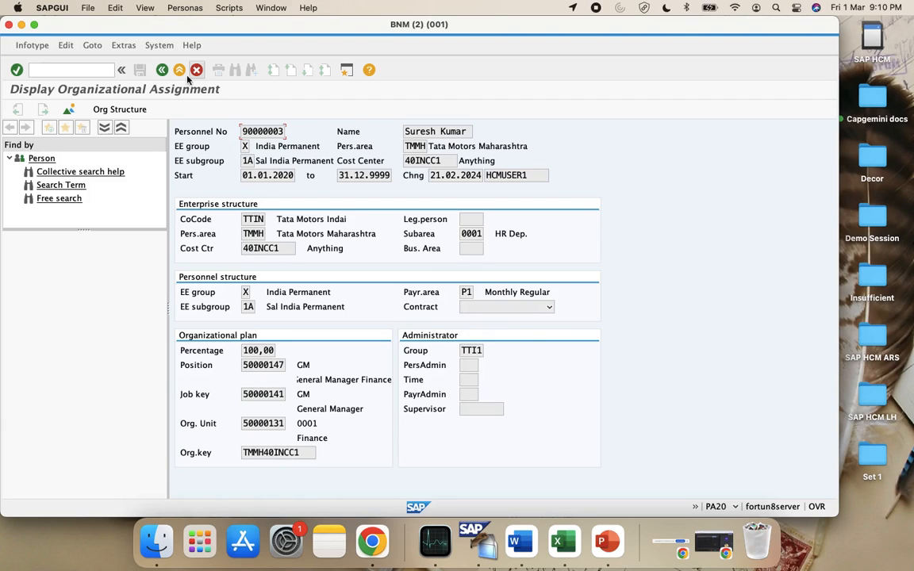
pyautogui.click(162, 71)
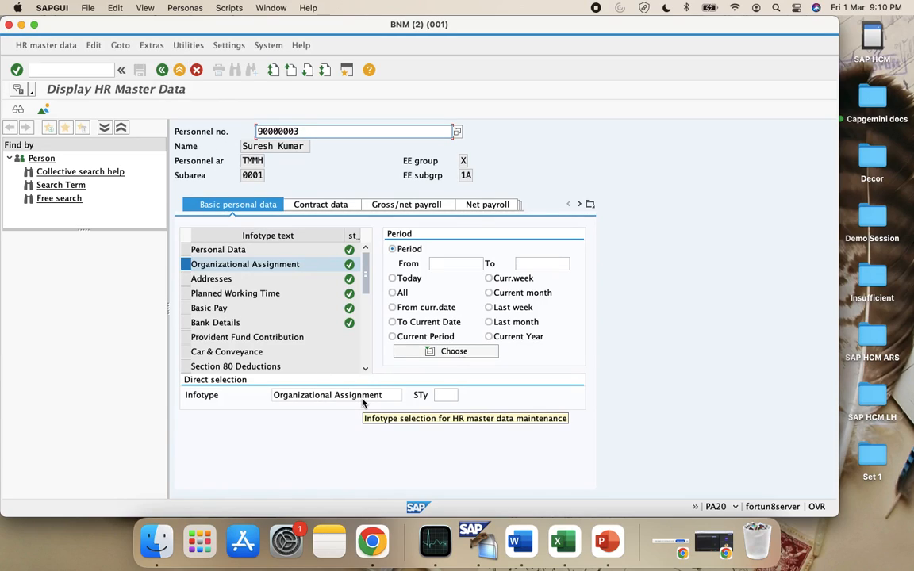
# Bring the Excel notes workbook forward and select the Cost Centers entries near VSINCCMH
pyautogui.click(557, 541)
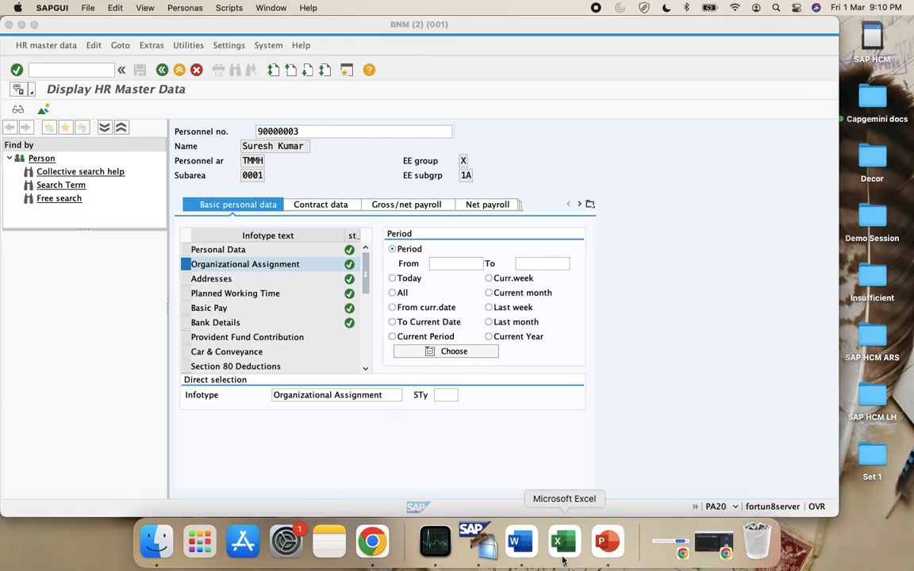
pyautogui.scroll(-15, 326, 408)
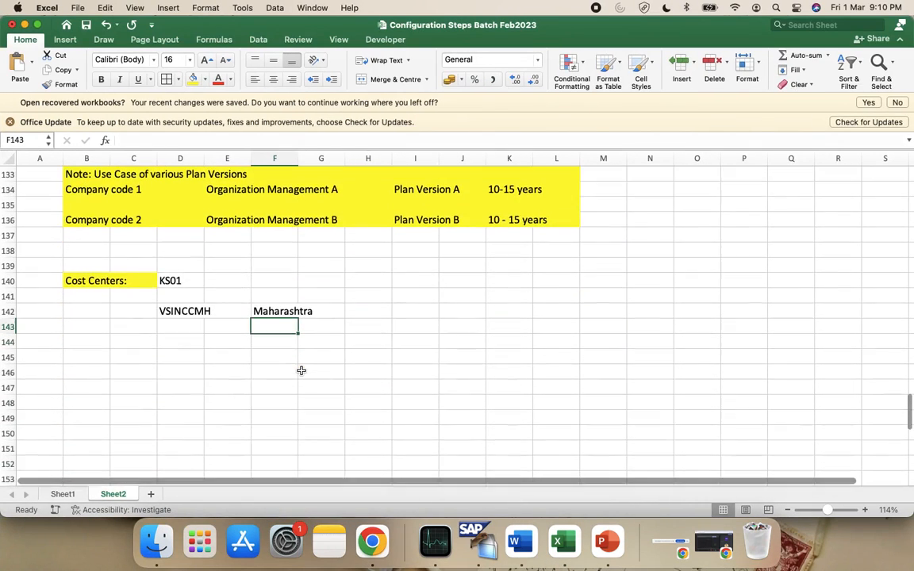
pyautogui.click(178, 323)
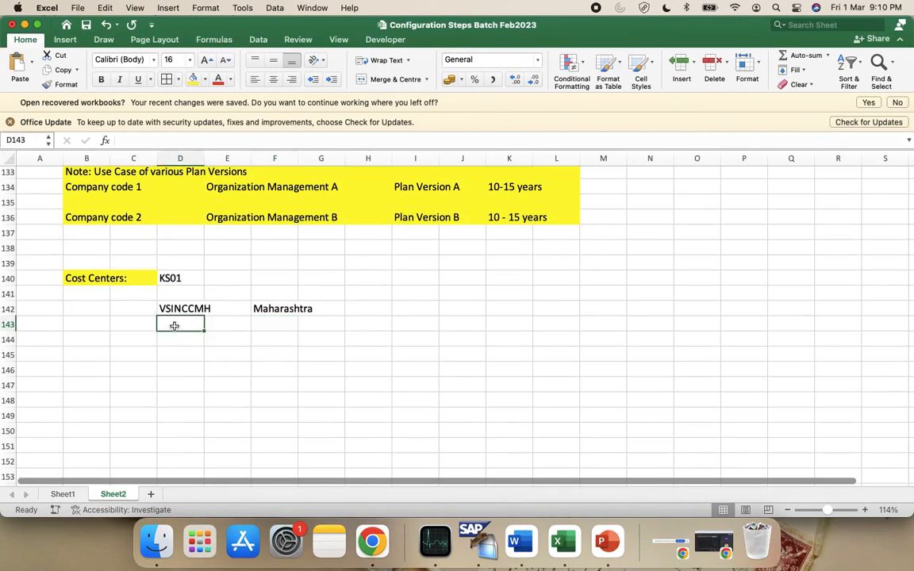
pyautogui.click(92, 274)
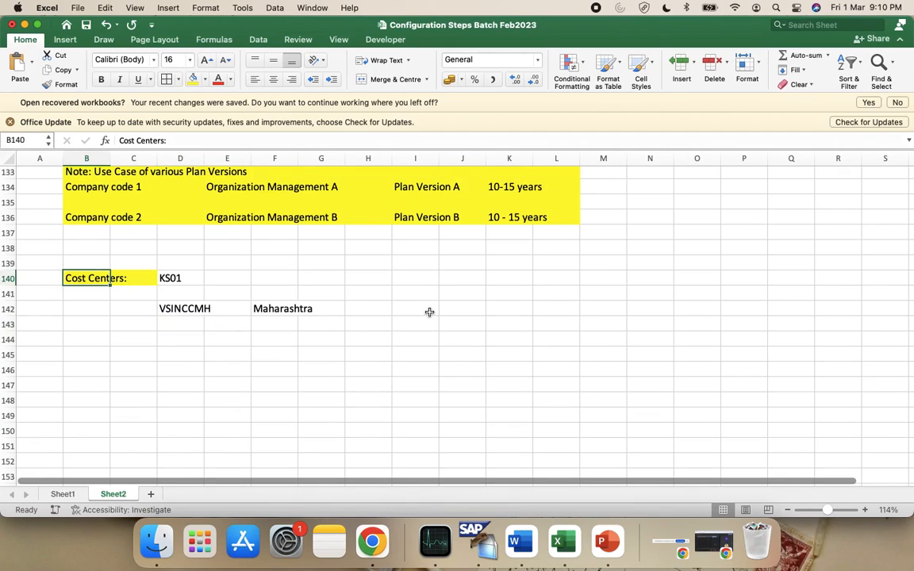
# Scroll through Sheet2 to review the controlling area CAVS notes listing CAIN, AU and CAVS001
pyautogui.scroll(2, 429, 311)
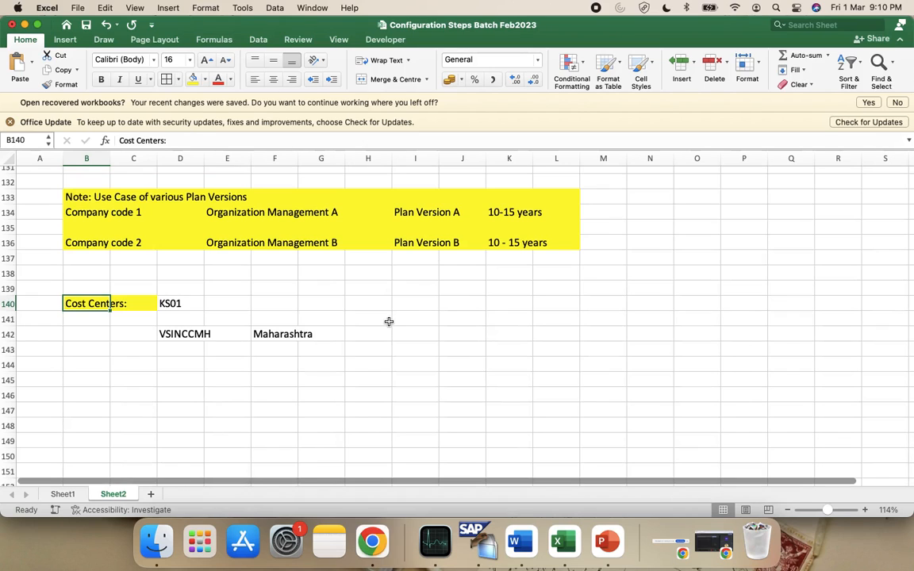
pyautogui.scroll(10, 364, 324)
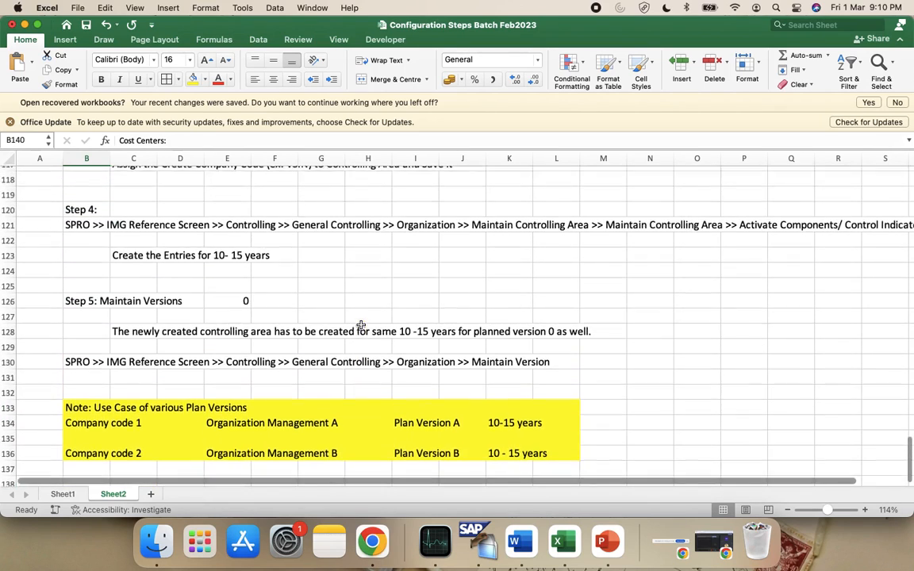
pyautogui.scroll(8, 272, 307)
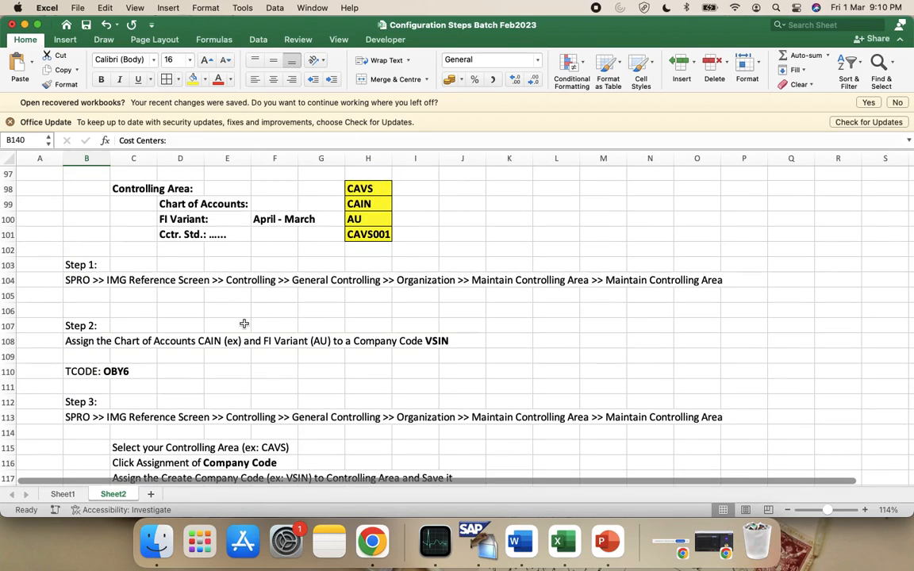
pyautogui.scroll(5, 244, 323)
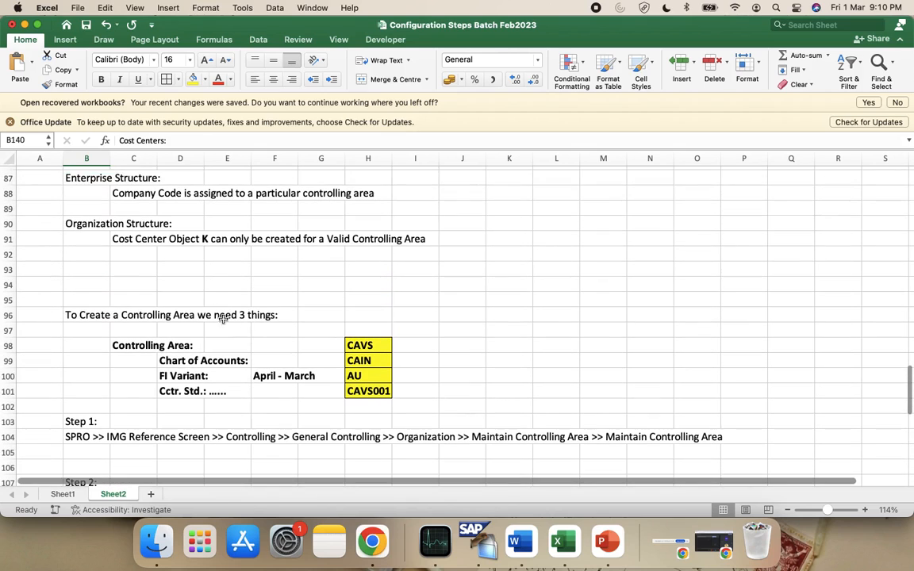
pyautogui.scroll(7, 204, 301)
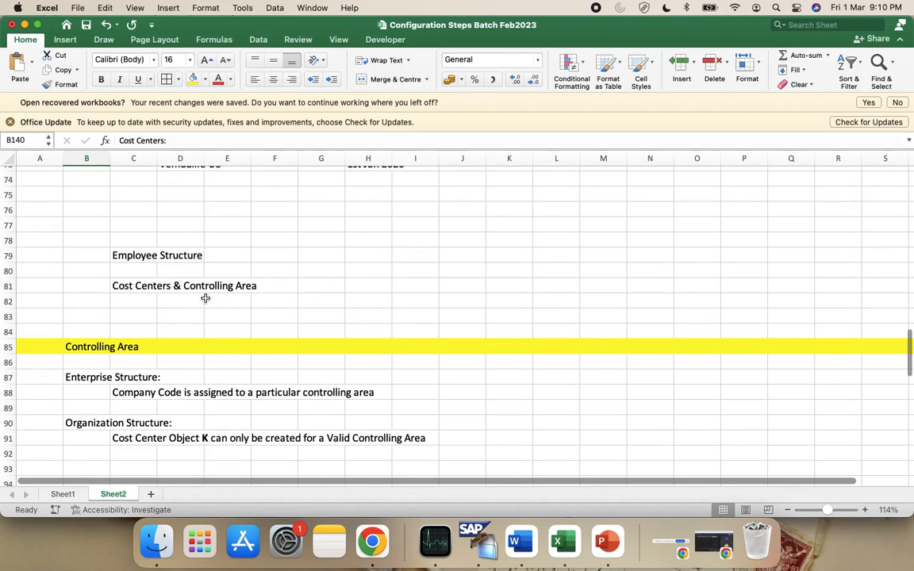
pyautogui.scroll(-10, 205, 298)
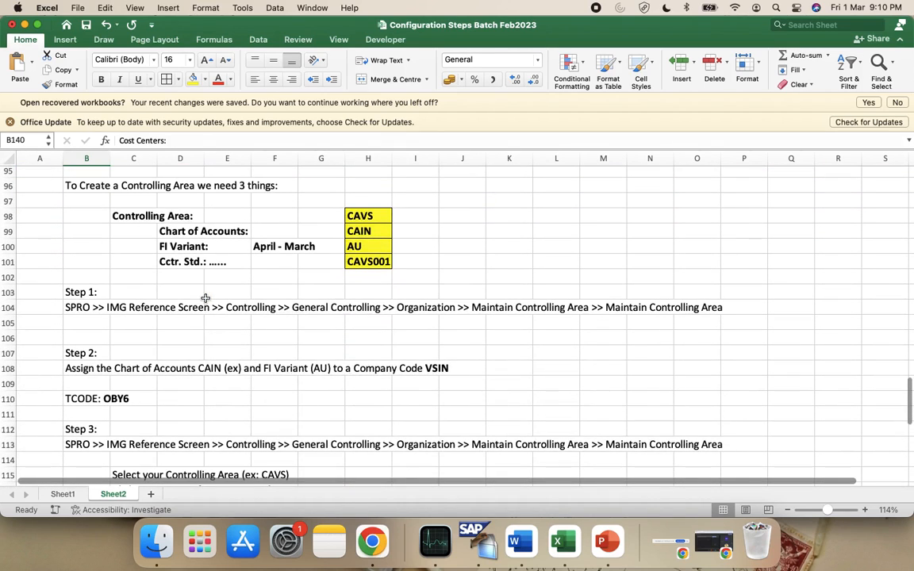
pyautogui.scroll(-3, 205, 299)
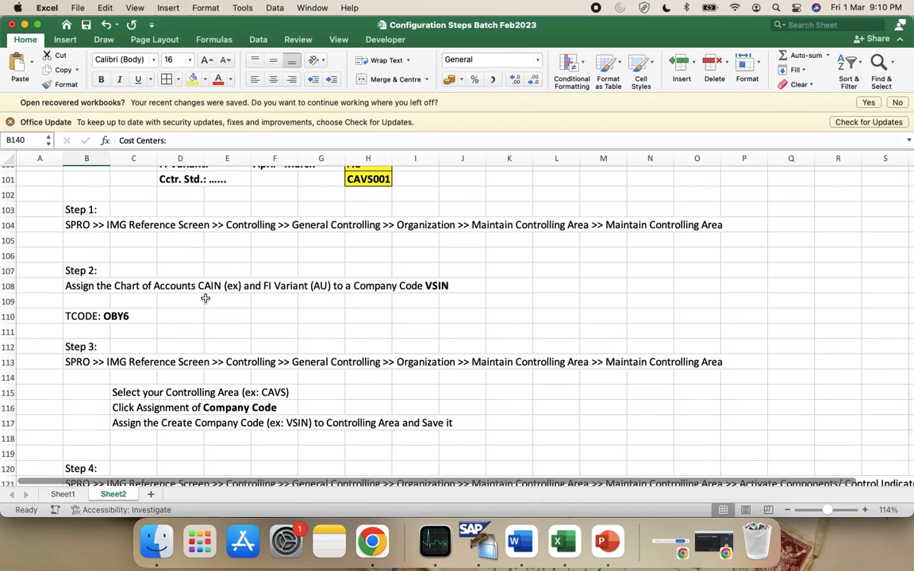
pyautogui.scroll(-1, 204, 298)
pyautogui.scroll(3, 204, 298)
pyautogui.scroll(-15, 340, 216)
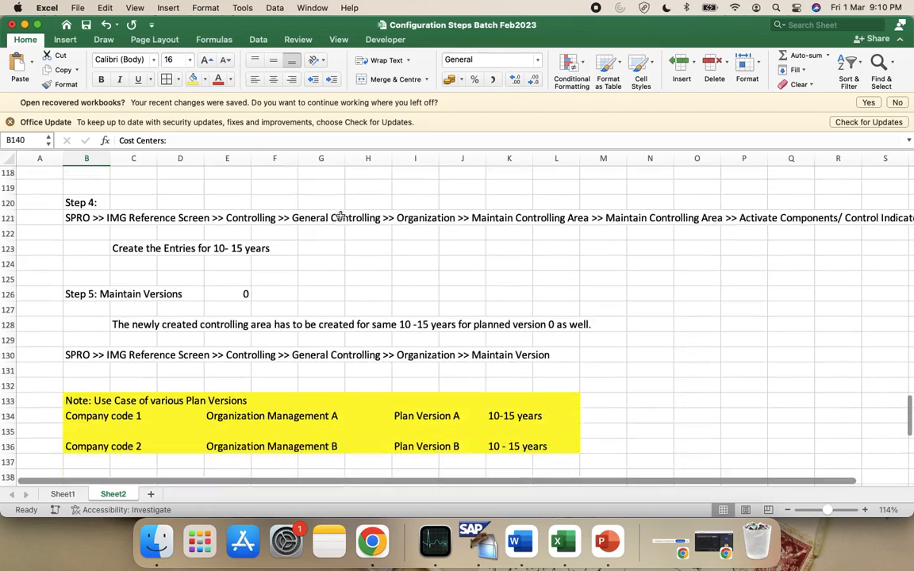
pyautogui.scroll(-5, 406, 289)
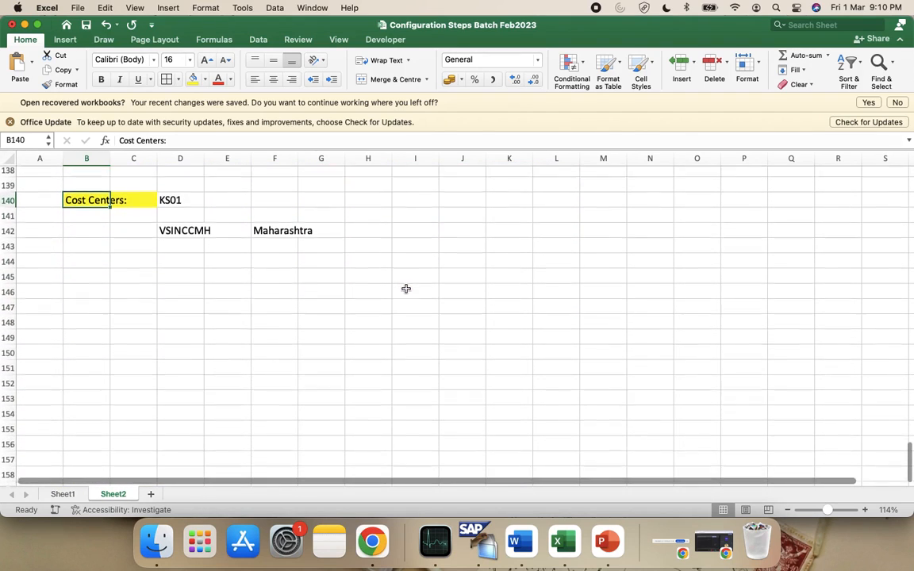
pyautogui.scroll(8, 405, 289)
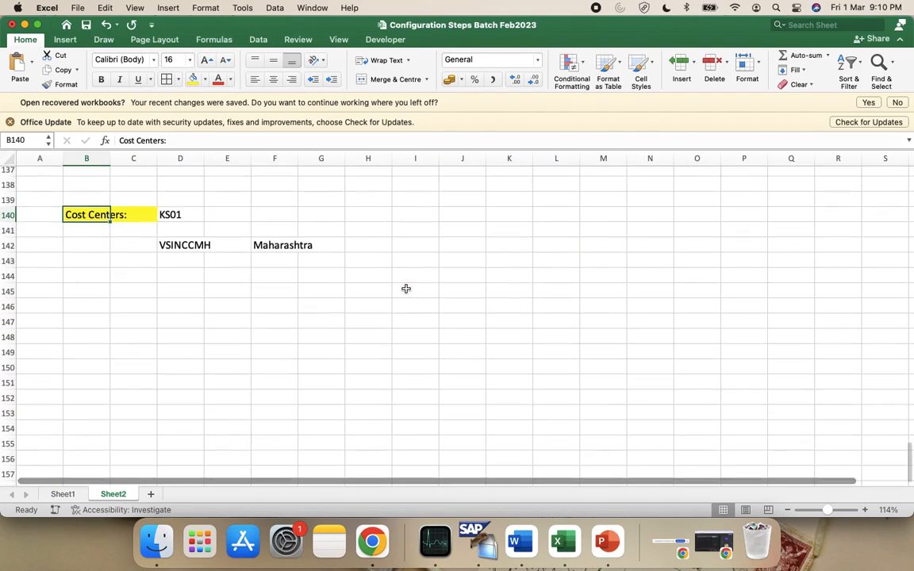
pyautogui.scroll(11, 410, 237)
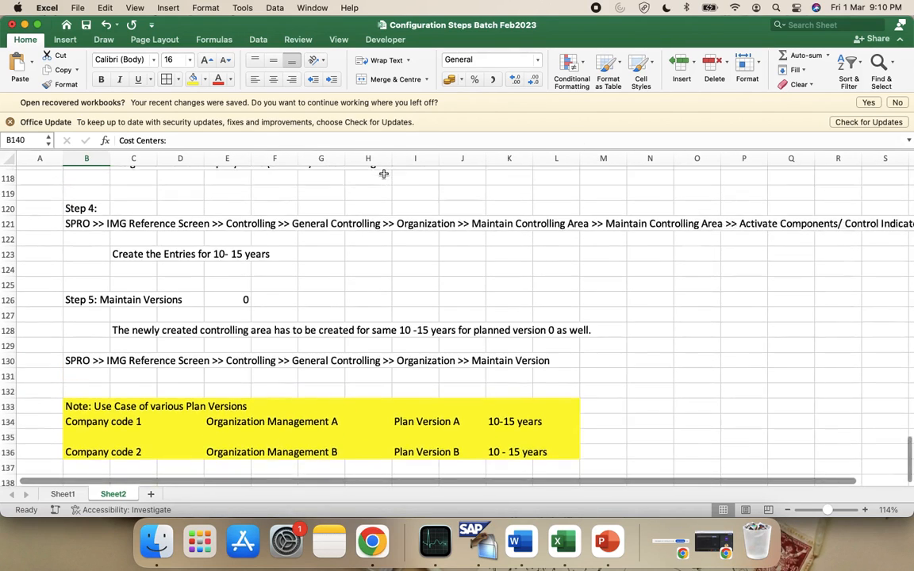
pyautogui.scroll(6, 411, 238)
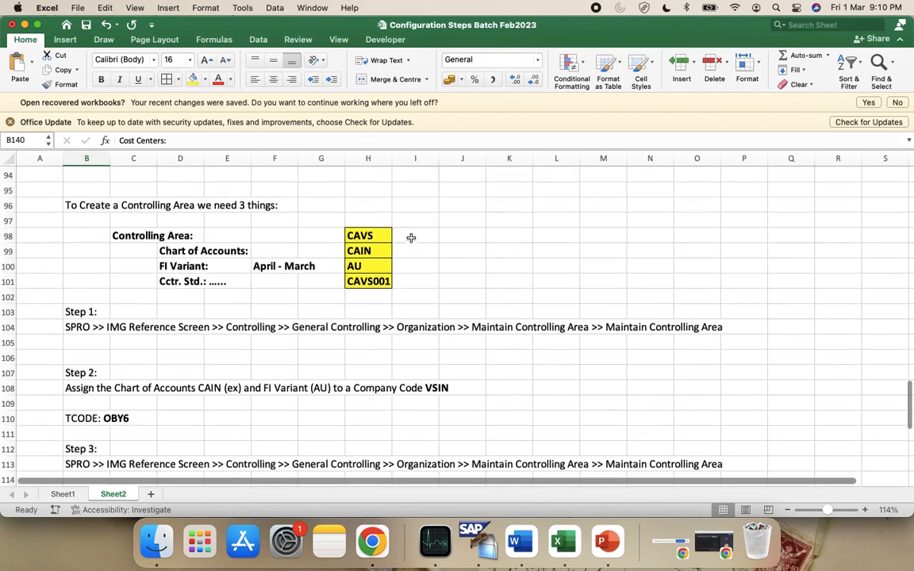
pyautogui.scroll(3, 411, 238)
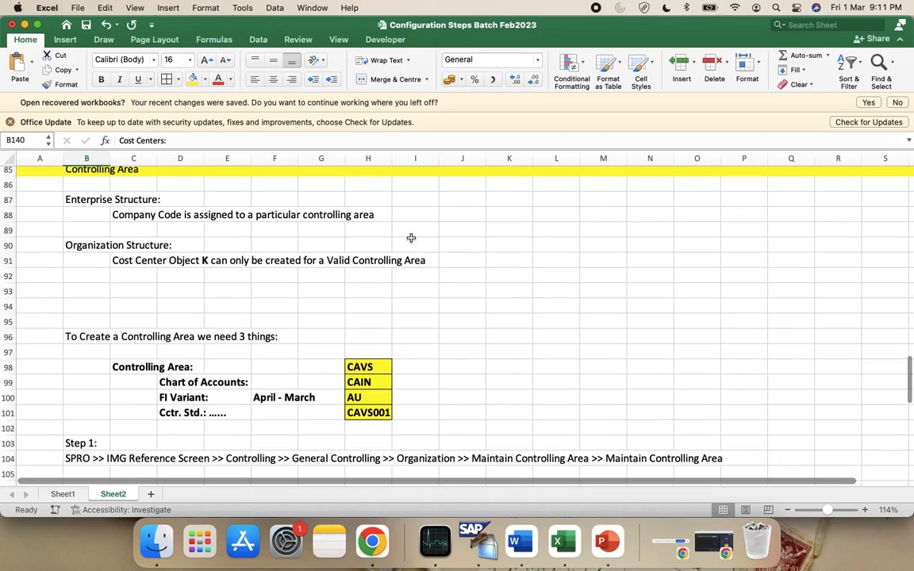
pyautogui.scroll(-1, 440, 317)
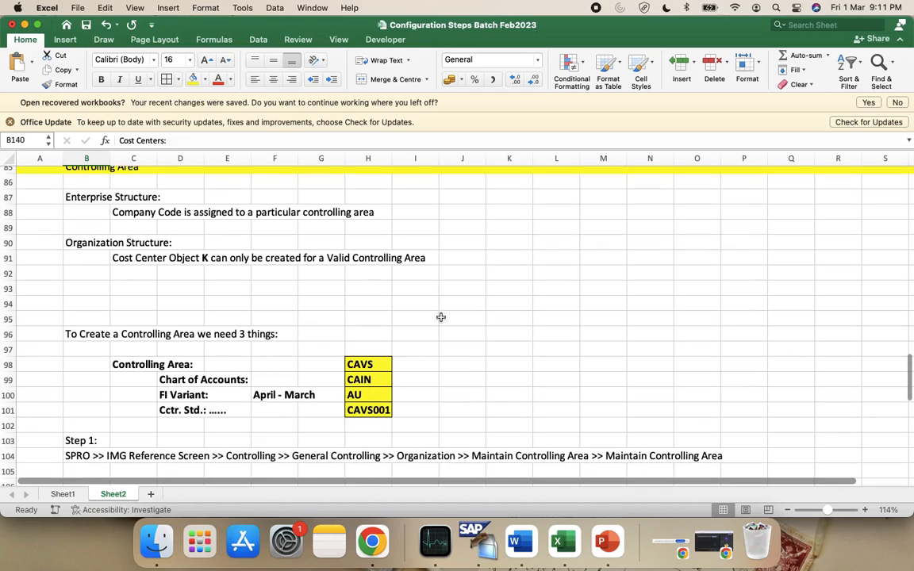